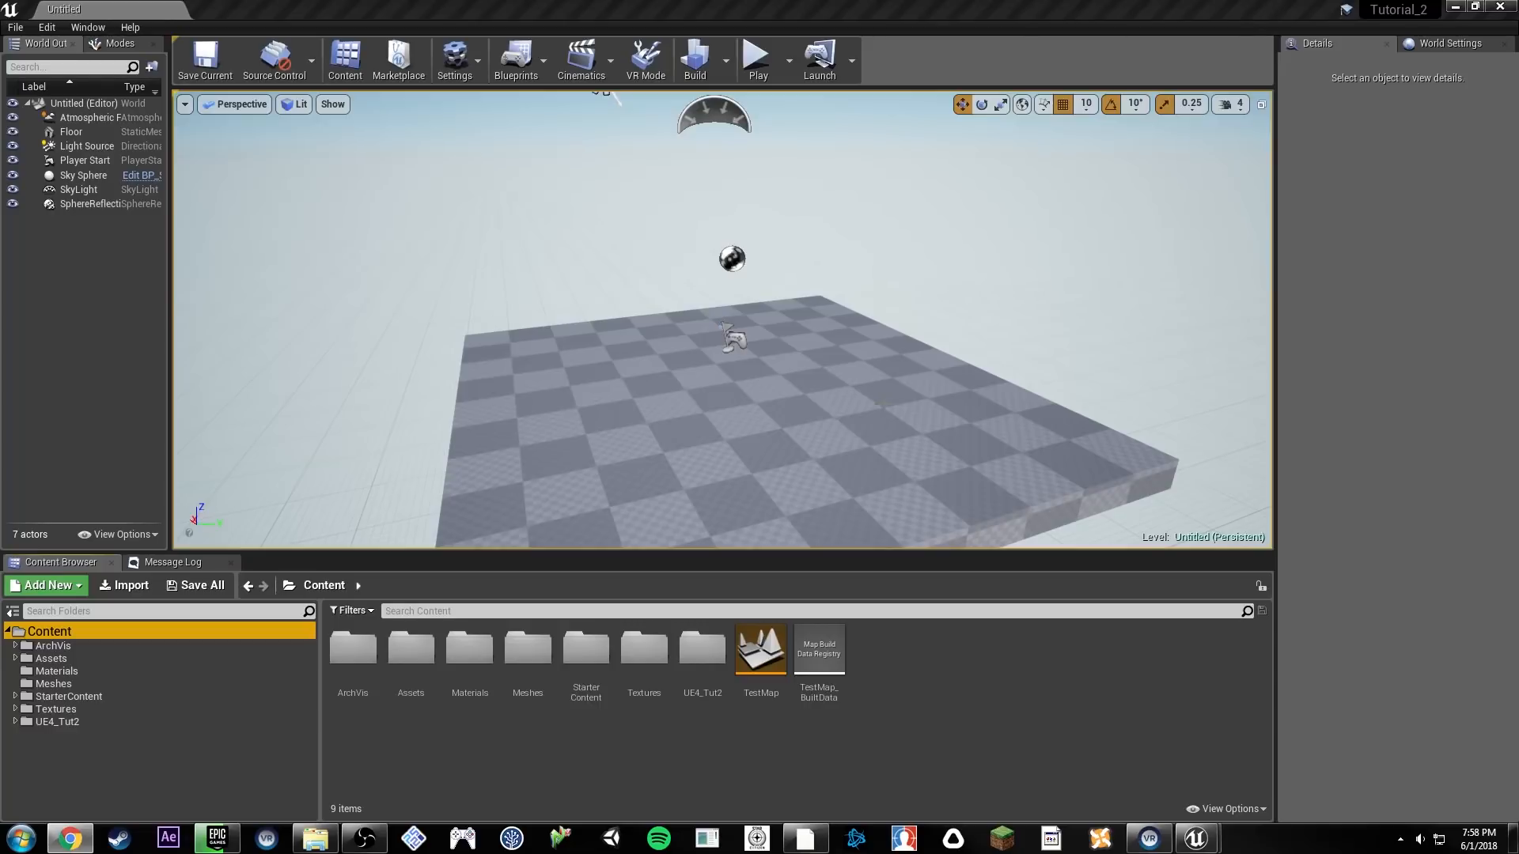
mouse_move(872, 405)
right_mouse_down()
mouse_move(871, 380)
mouse_move(870, 398)
right_mouse_up()
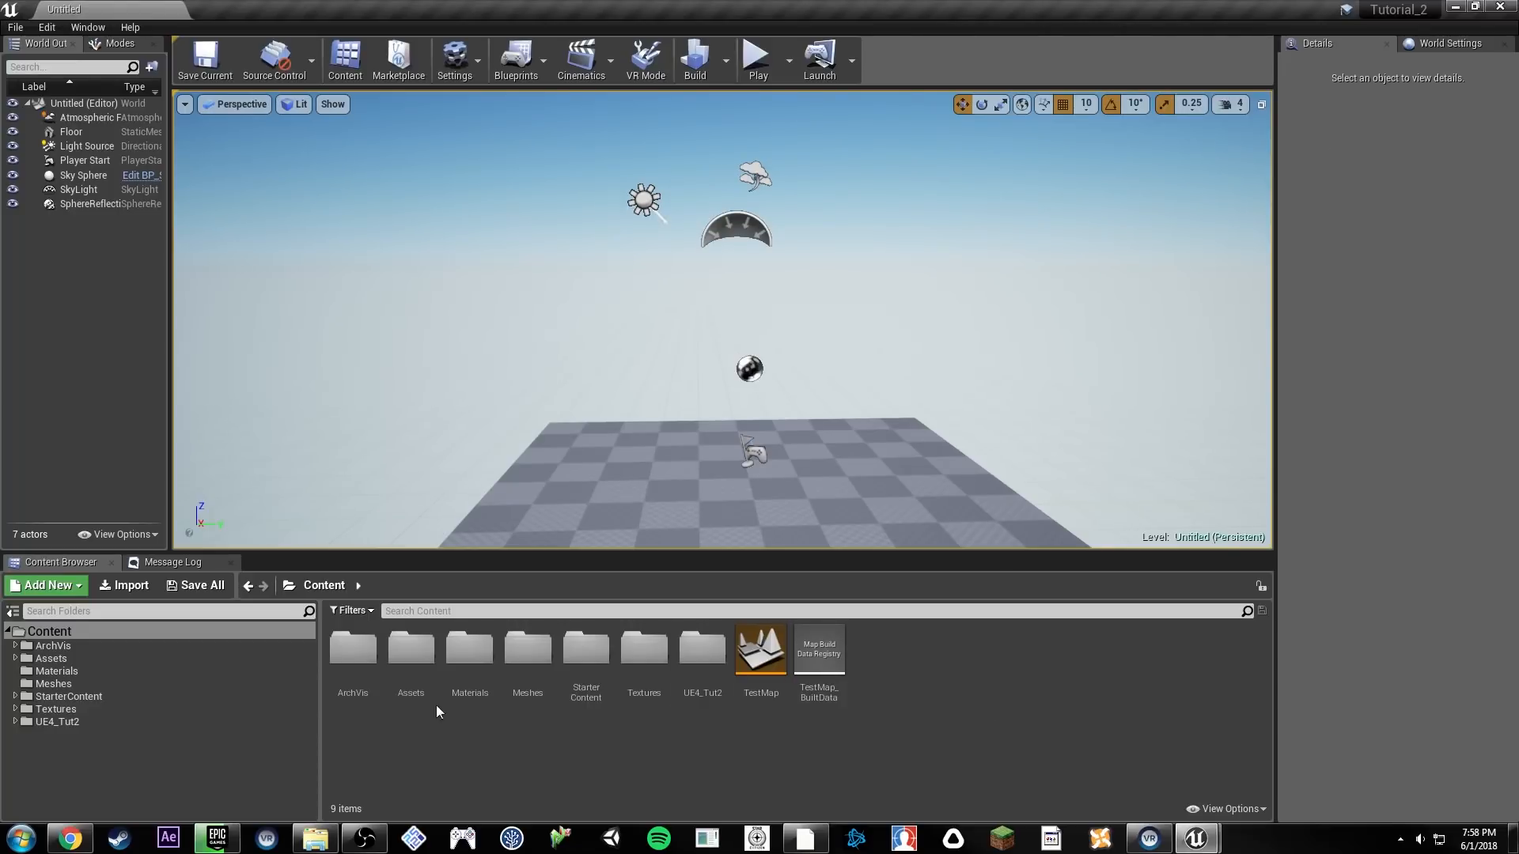
right_click_drag(981, 377, 979, 395)
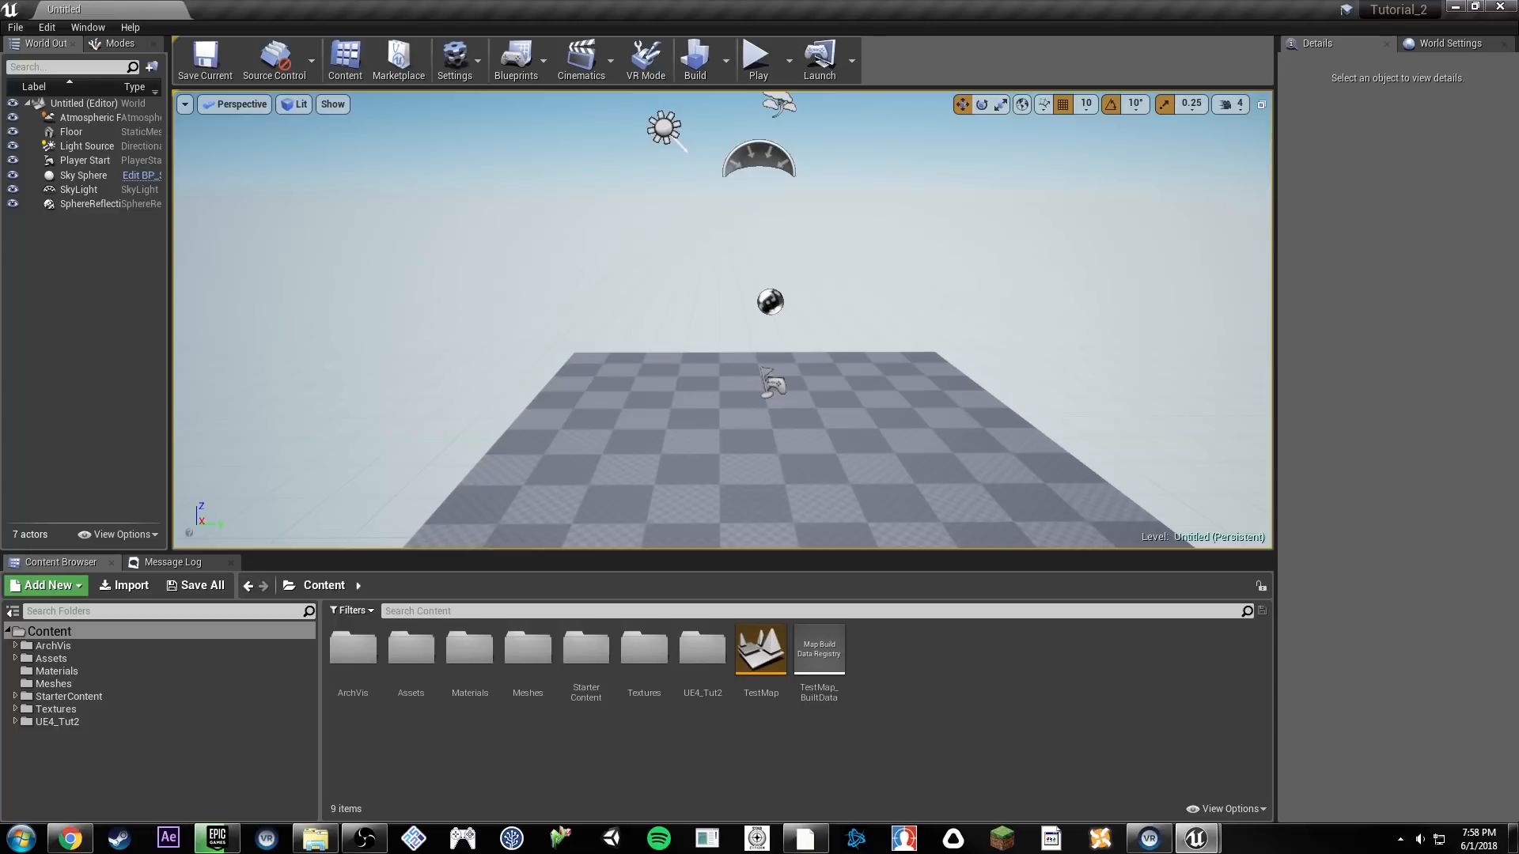
key("alt+Tab")
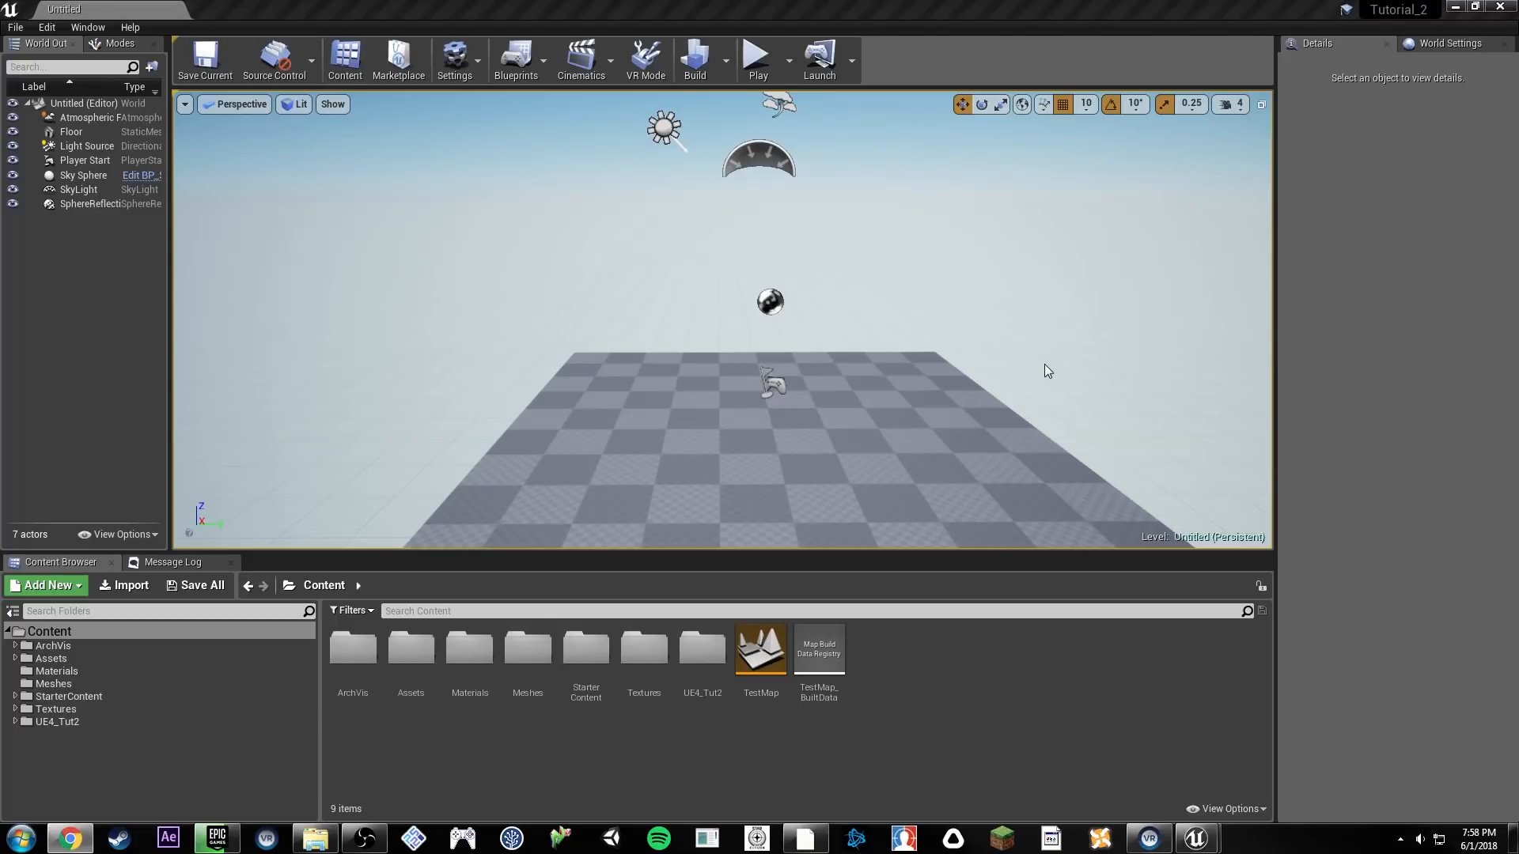
right_click_drag(837, 355, 840, 404)
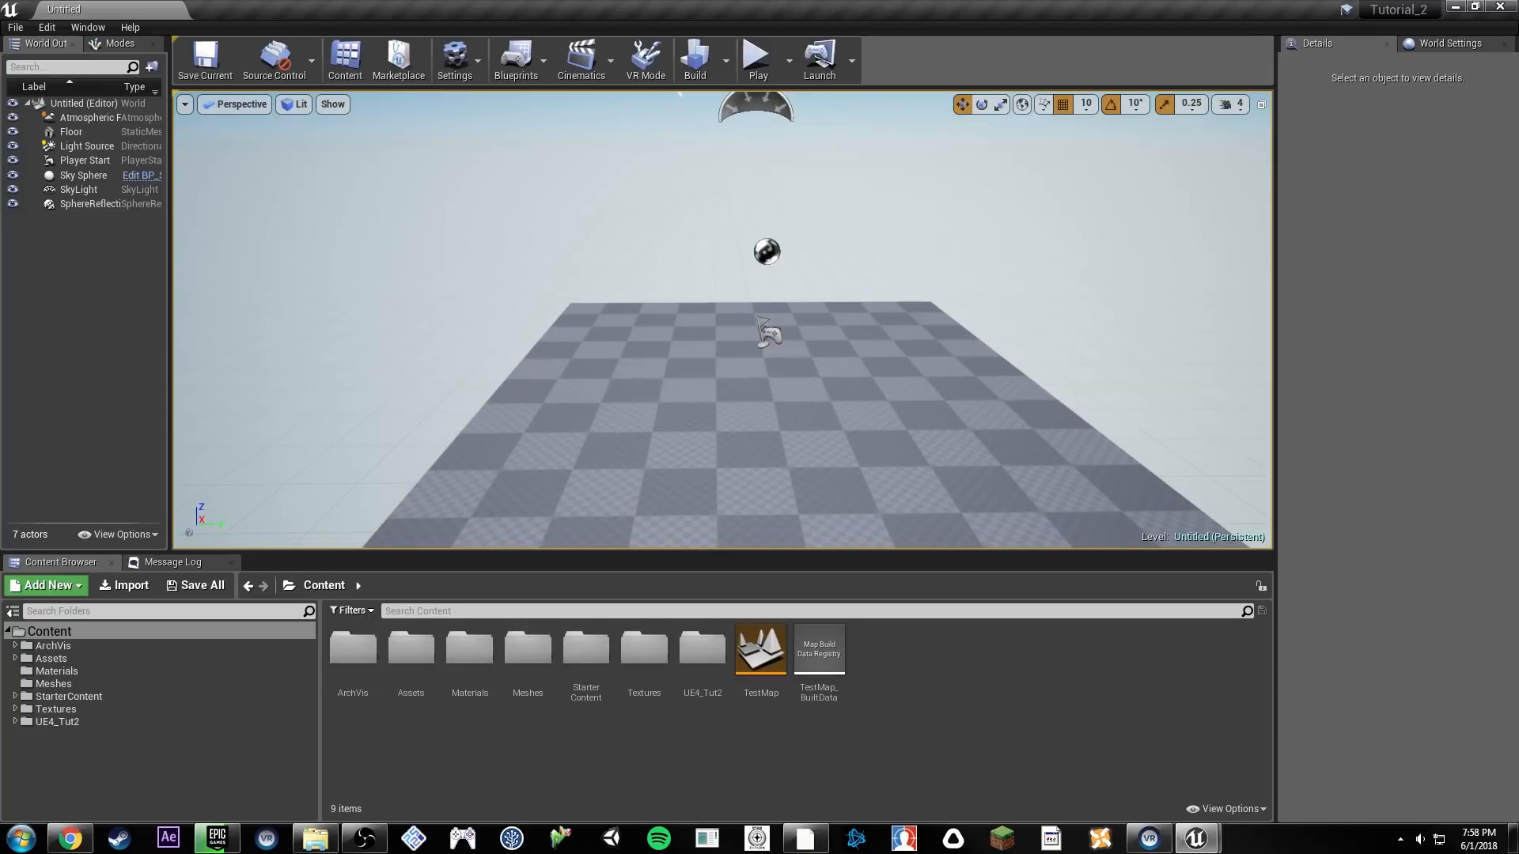
key("alt+Tab")
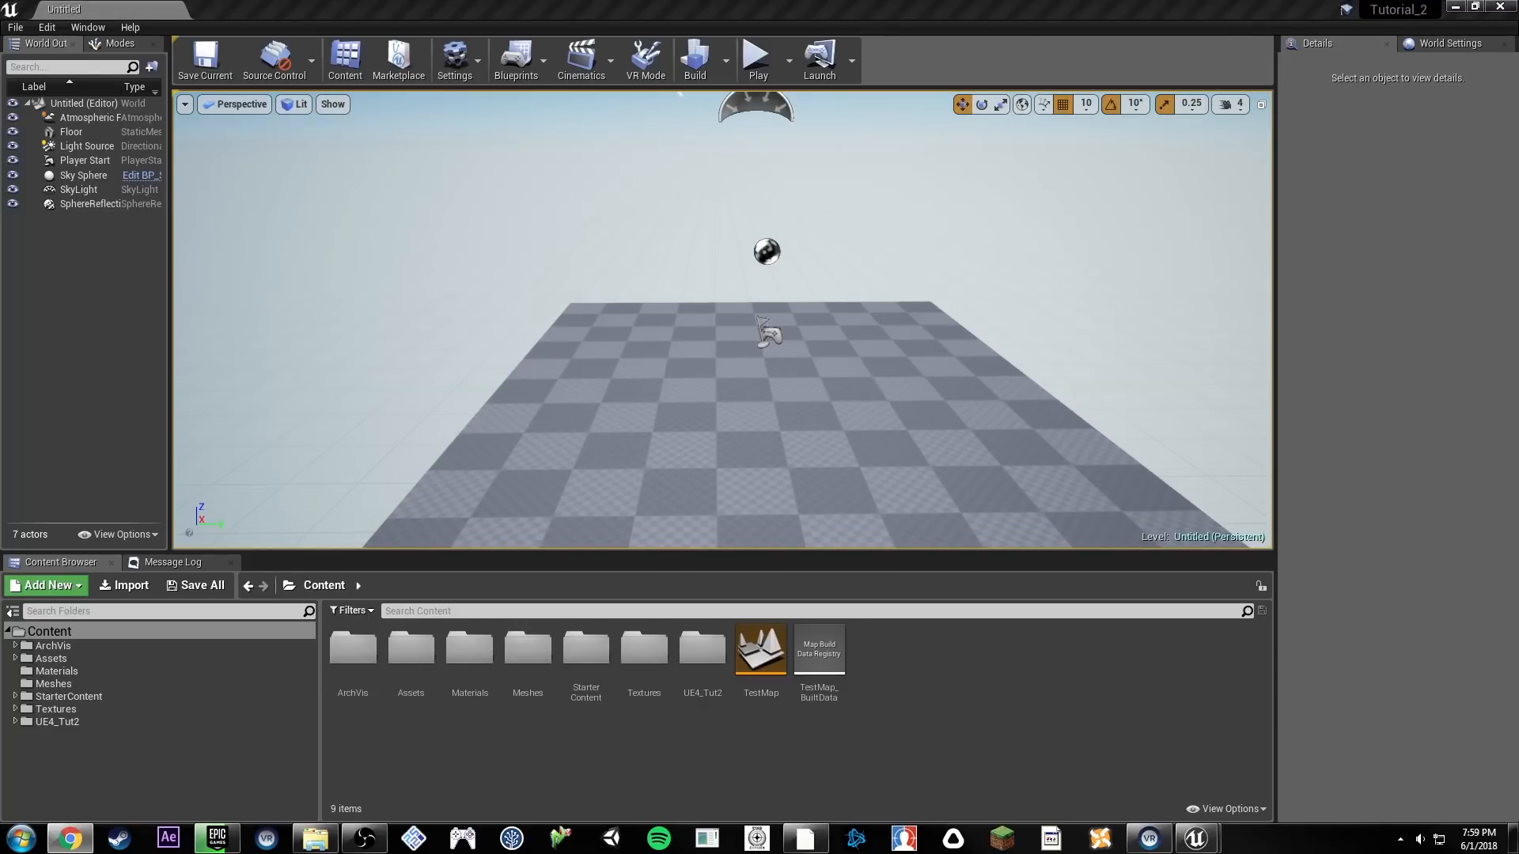
right_click_drag(869, 350, 865, 351)
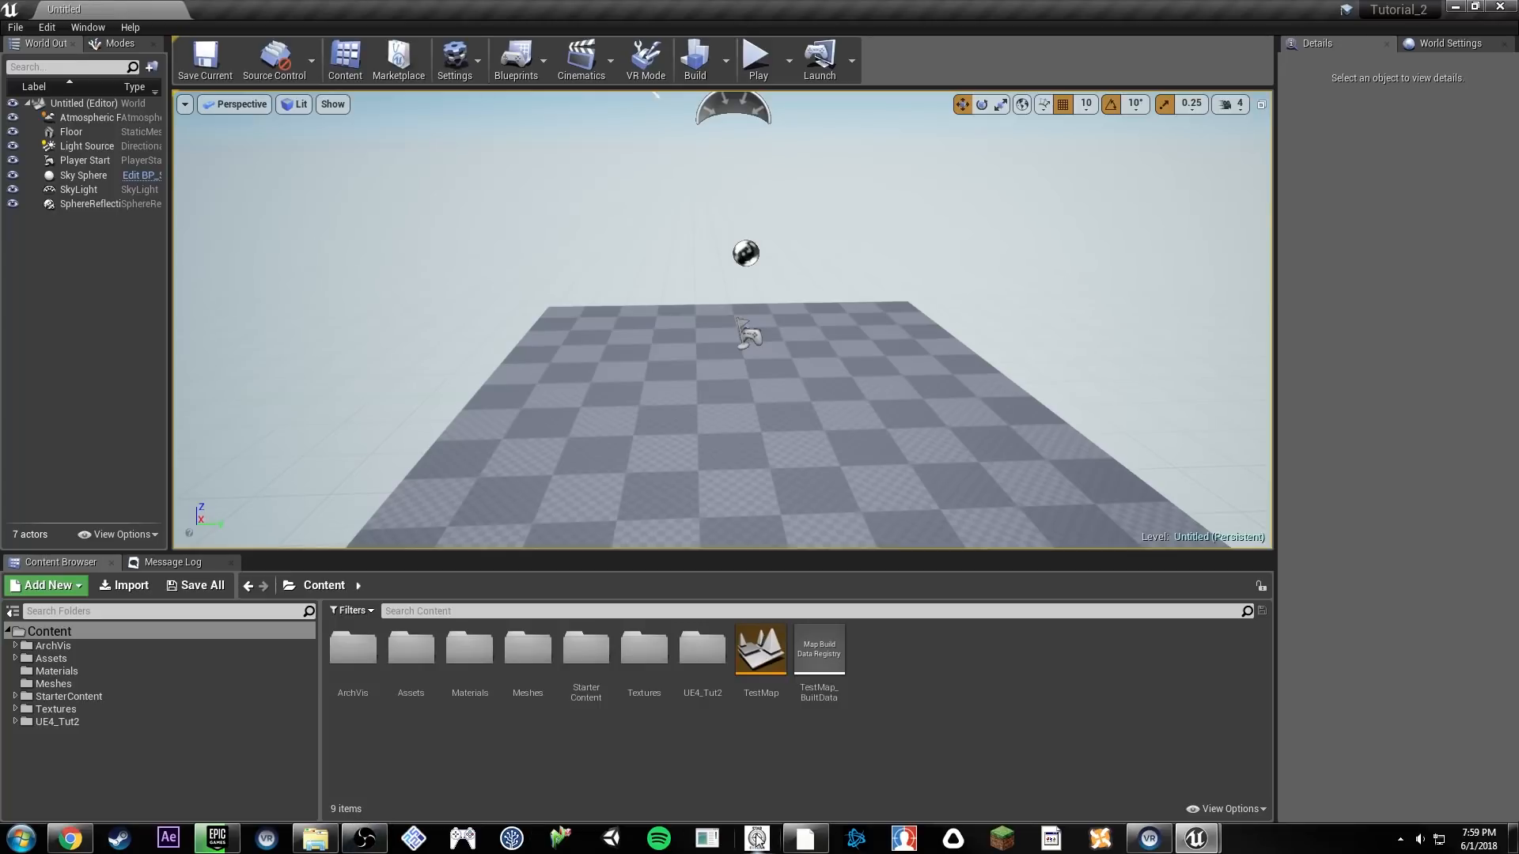
left_click(806, 842)
left_click(1455, 8)
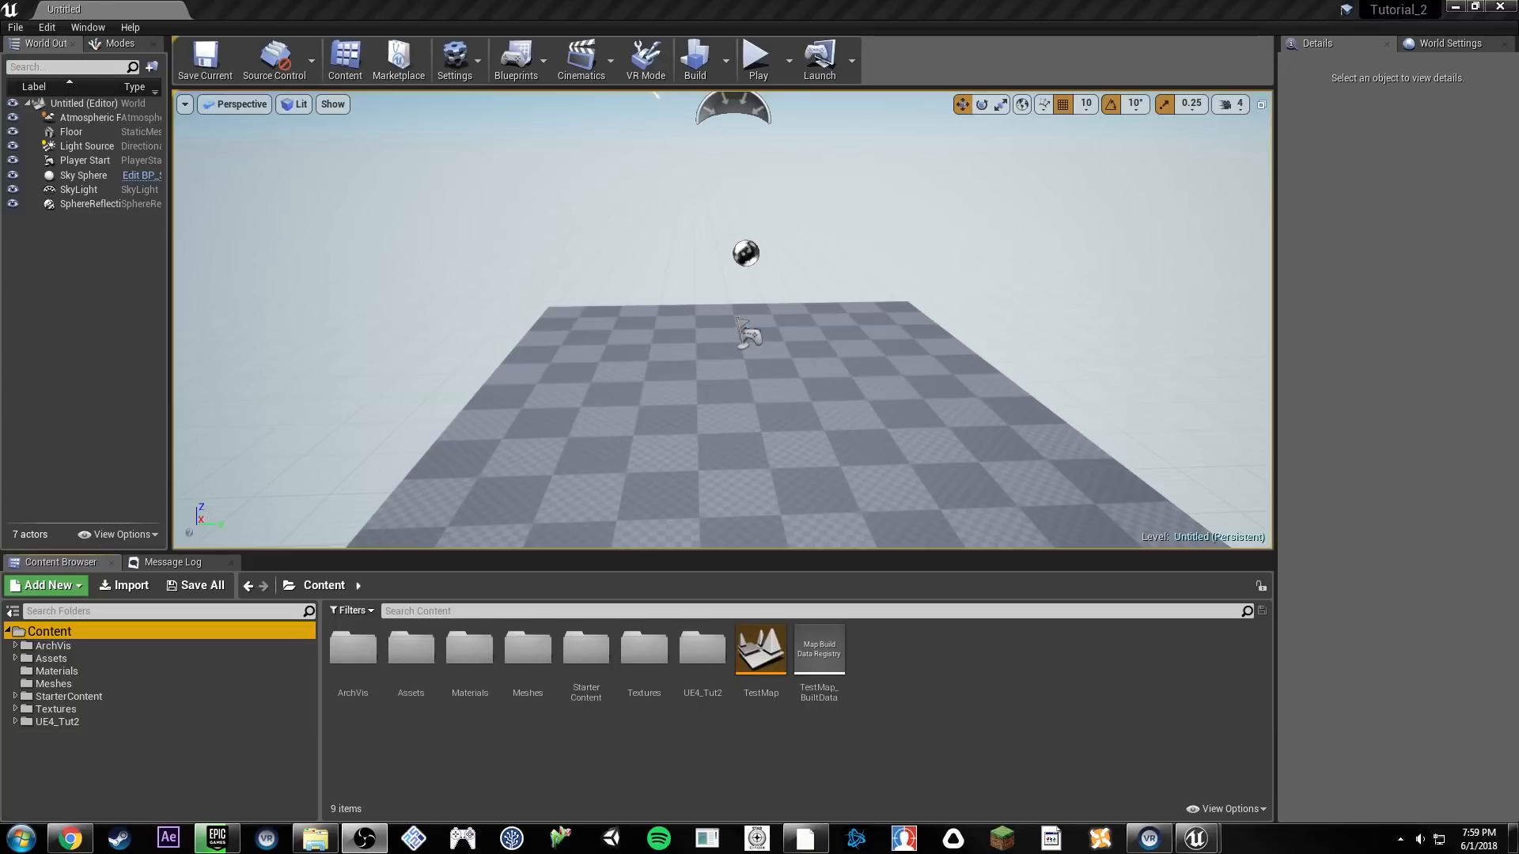
right_click_drag(736, 366, 761, 348)
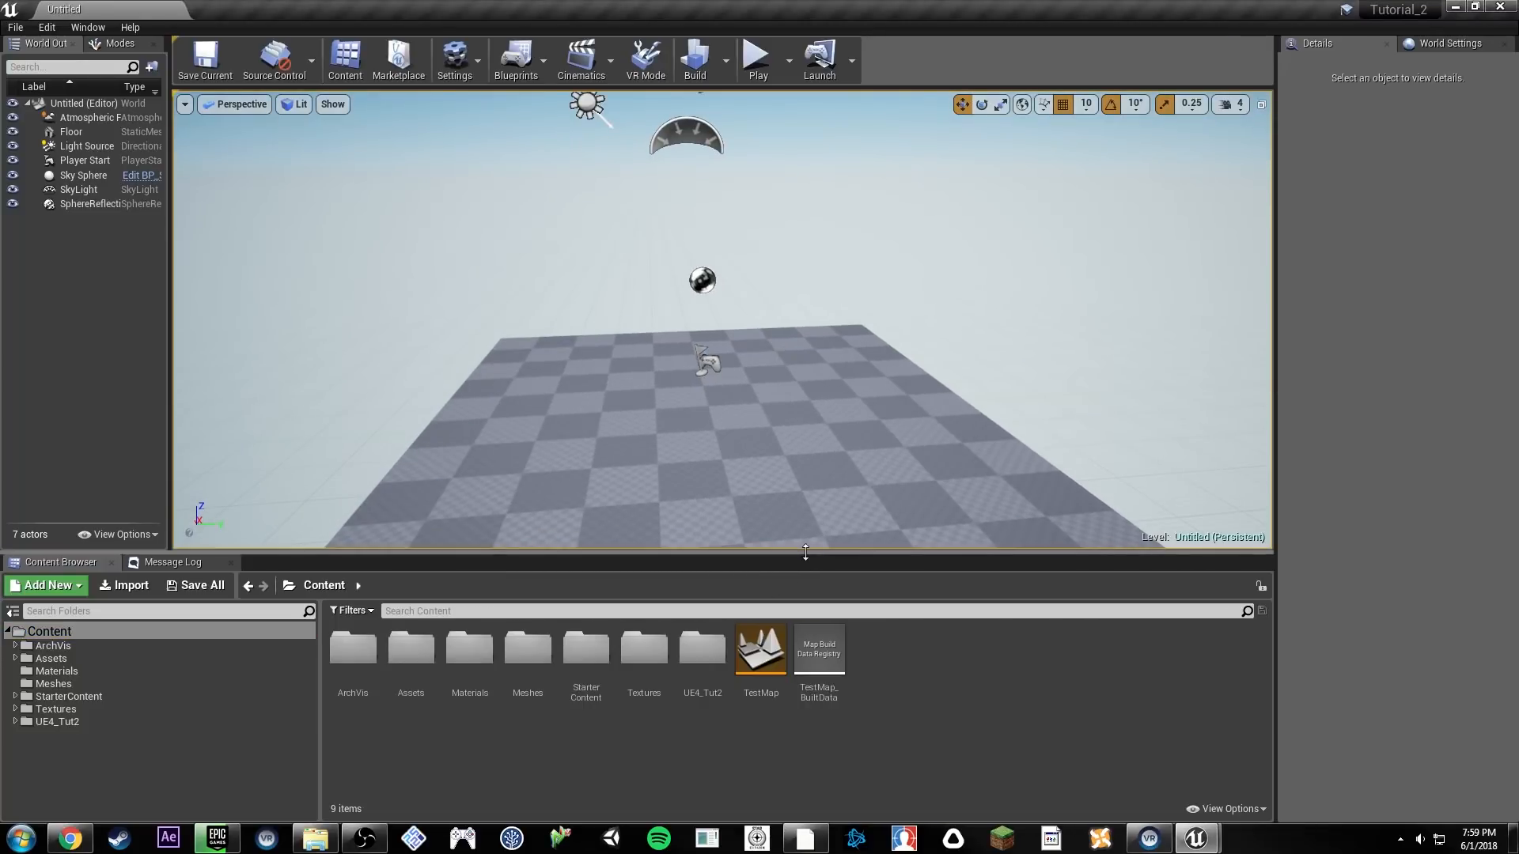
Step: Shrink the Content Browser and Details areas slightly to enlarge the viewport, and widen the World Outliner to show full actor names
left_click_drag(805, 552, 805, 572)
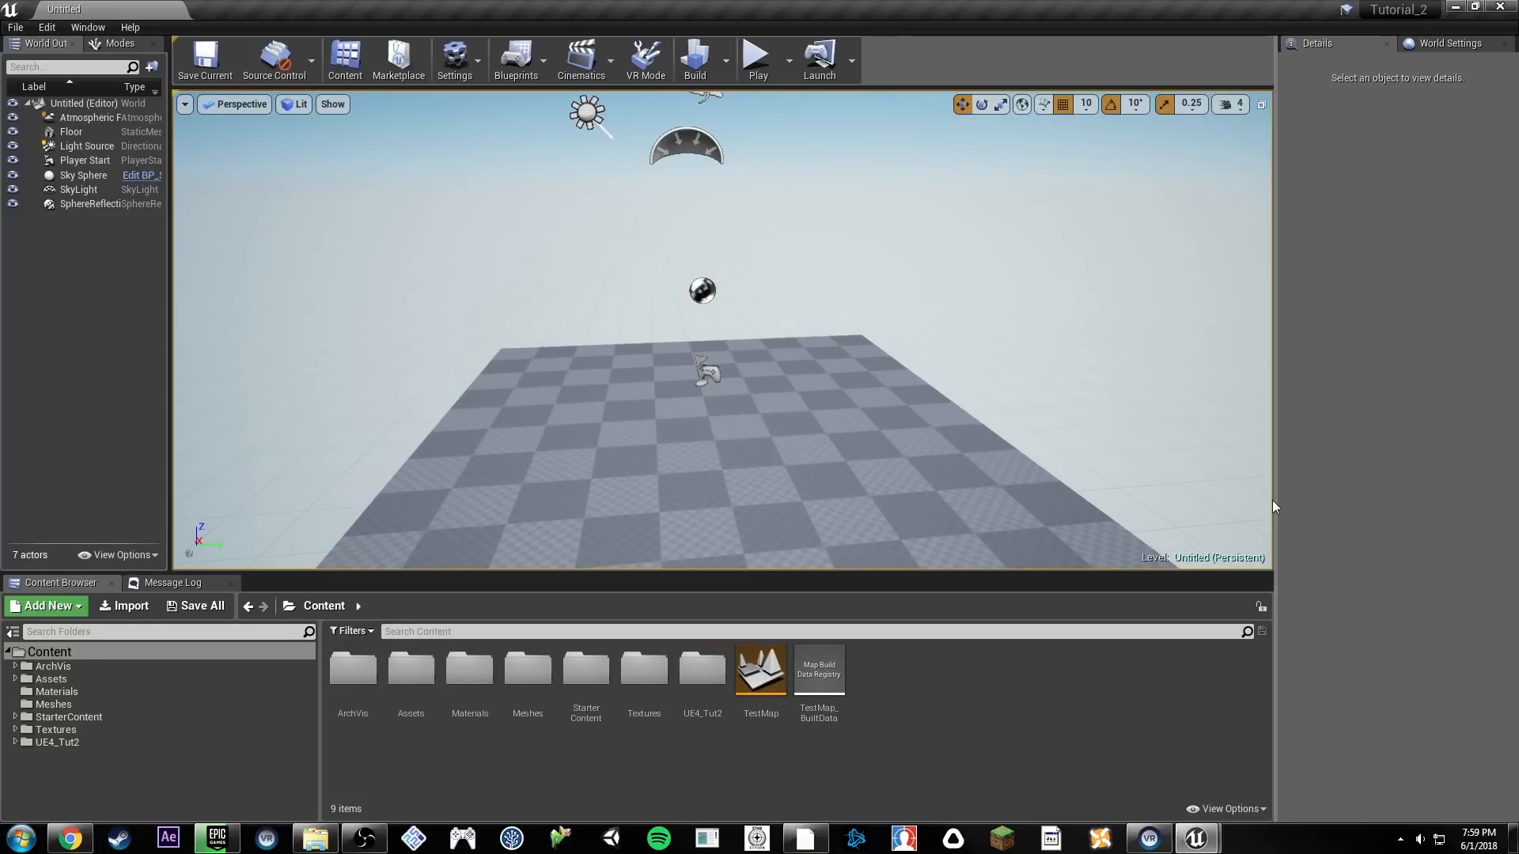
left_click_drag(1277, 499, 1302, 499)
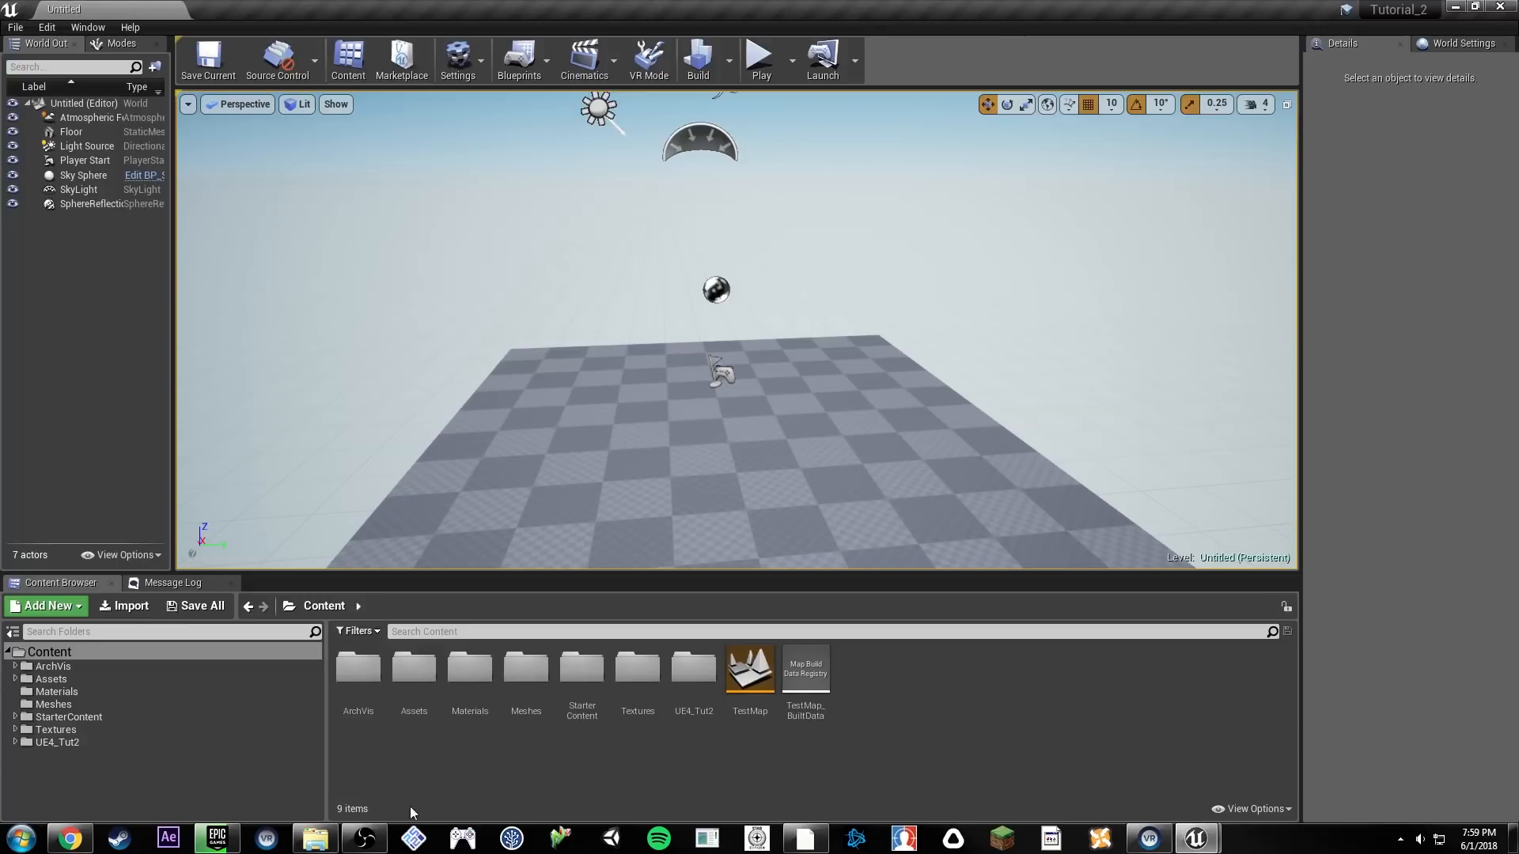
left_click(386, 839)
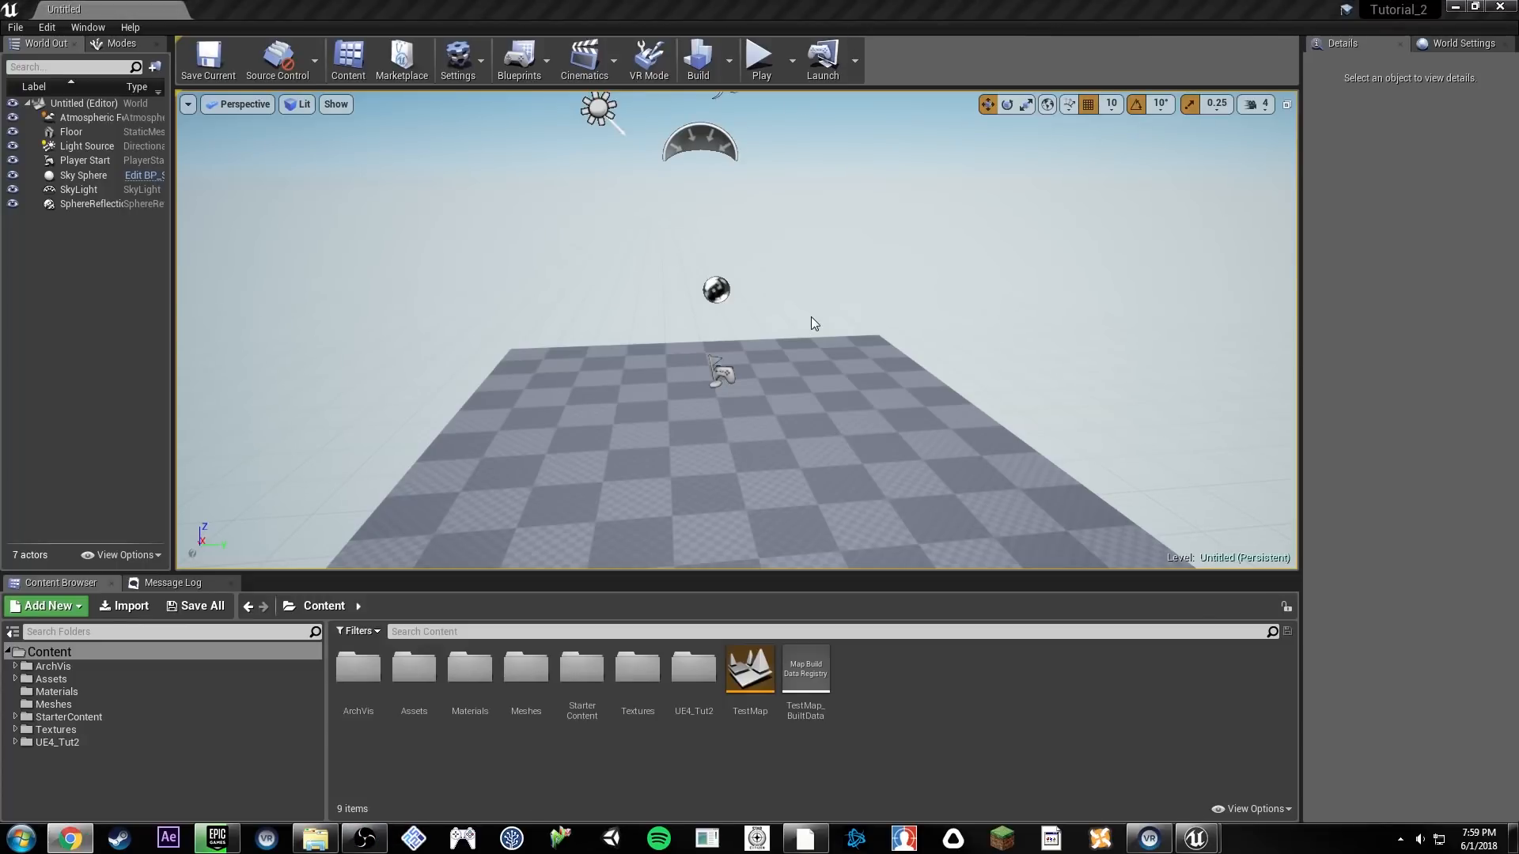
right_click_drag(813, 298, 811, 237)
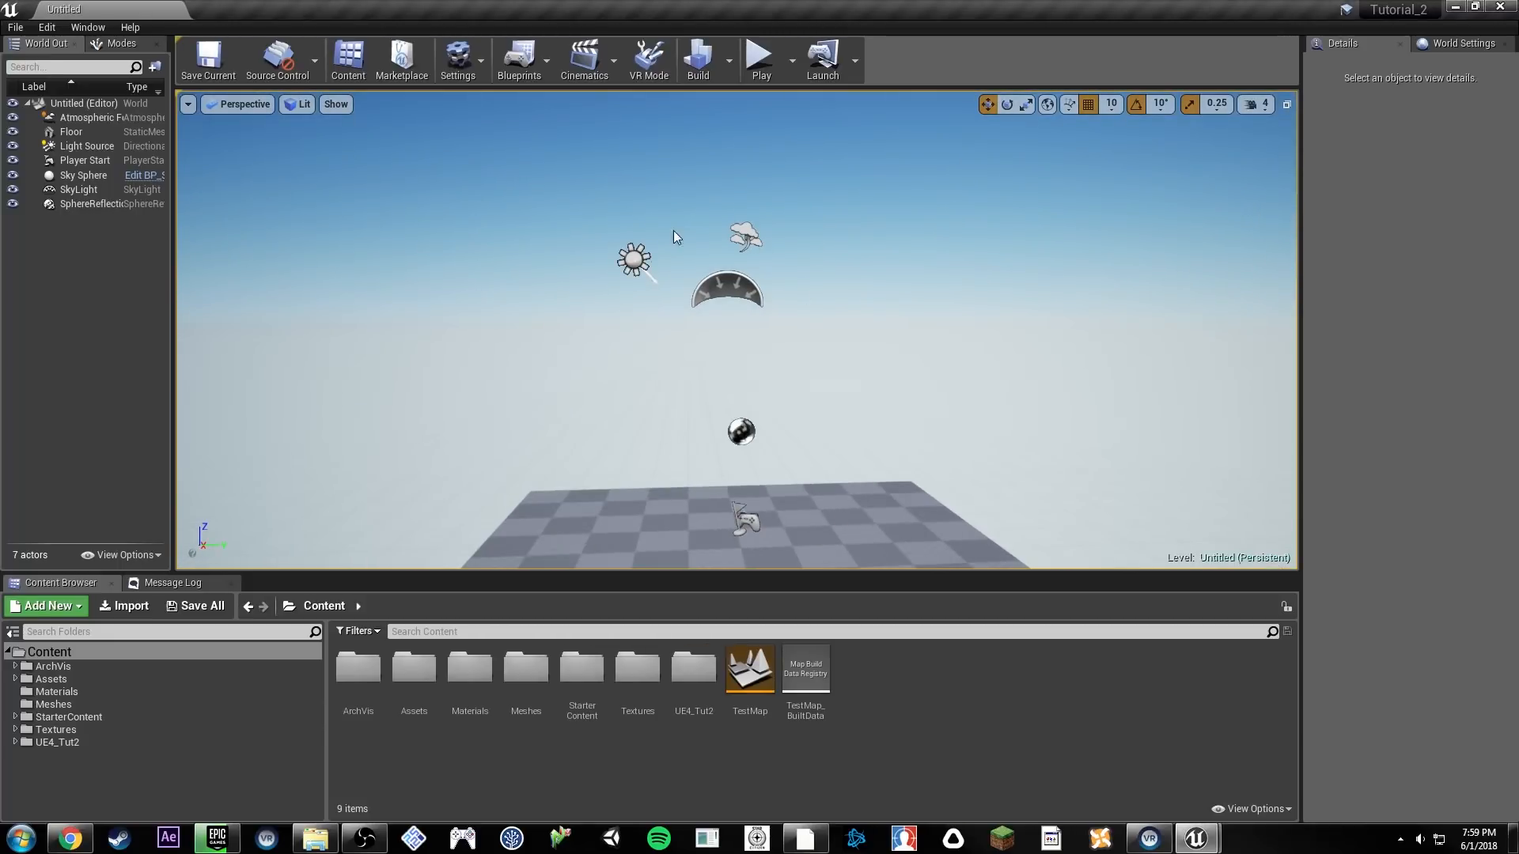
right_click_drag(730, 346, 937, 359)
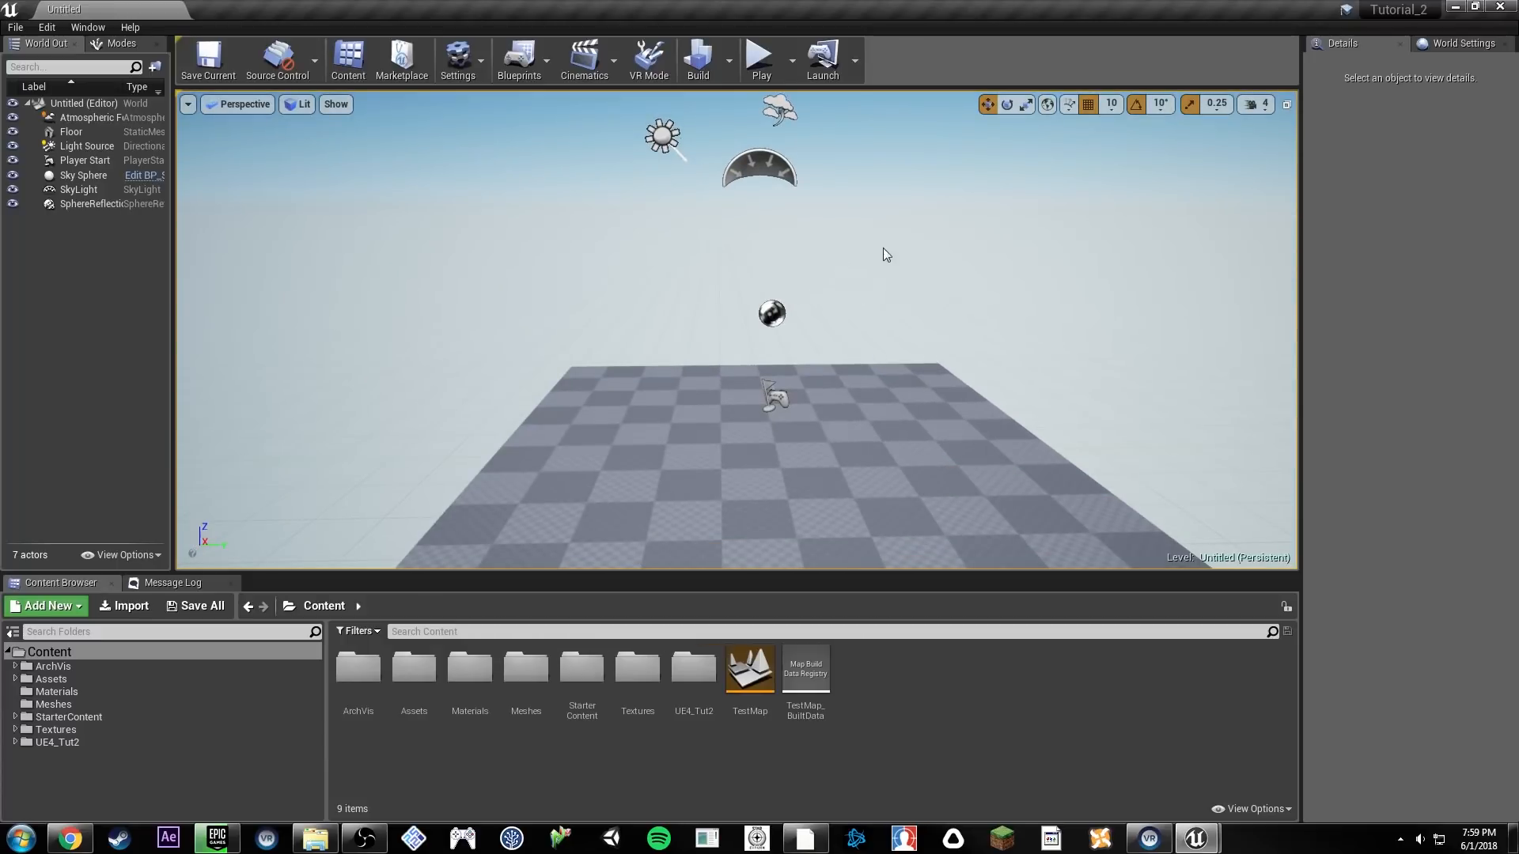
right_click_drag(850, 305, 965, 306)
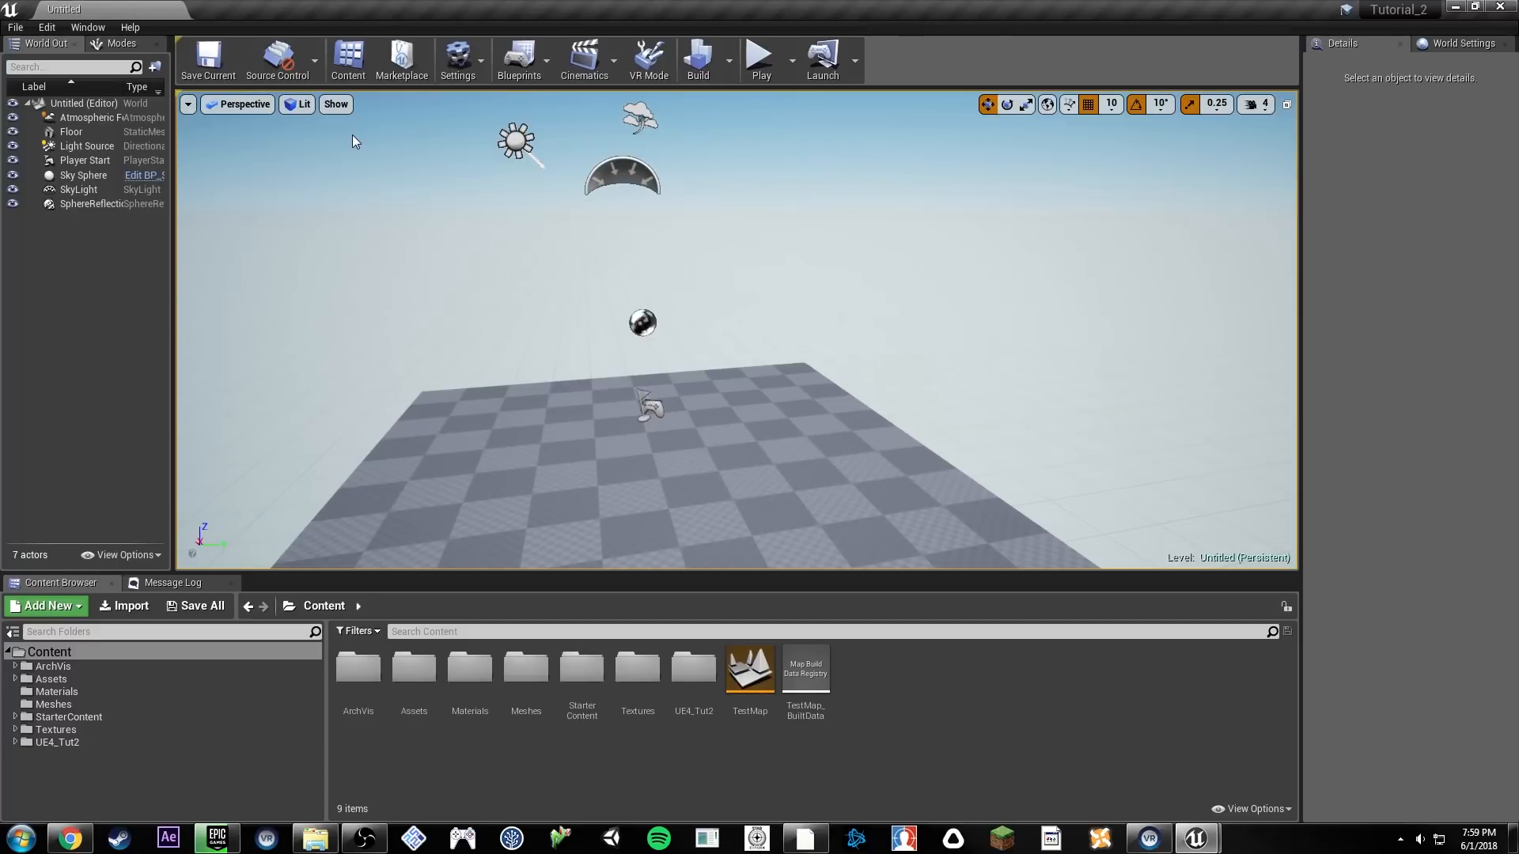
left_click_drag(173, 111, 260, 111)
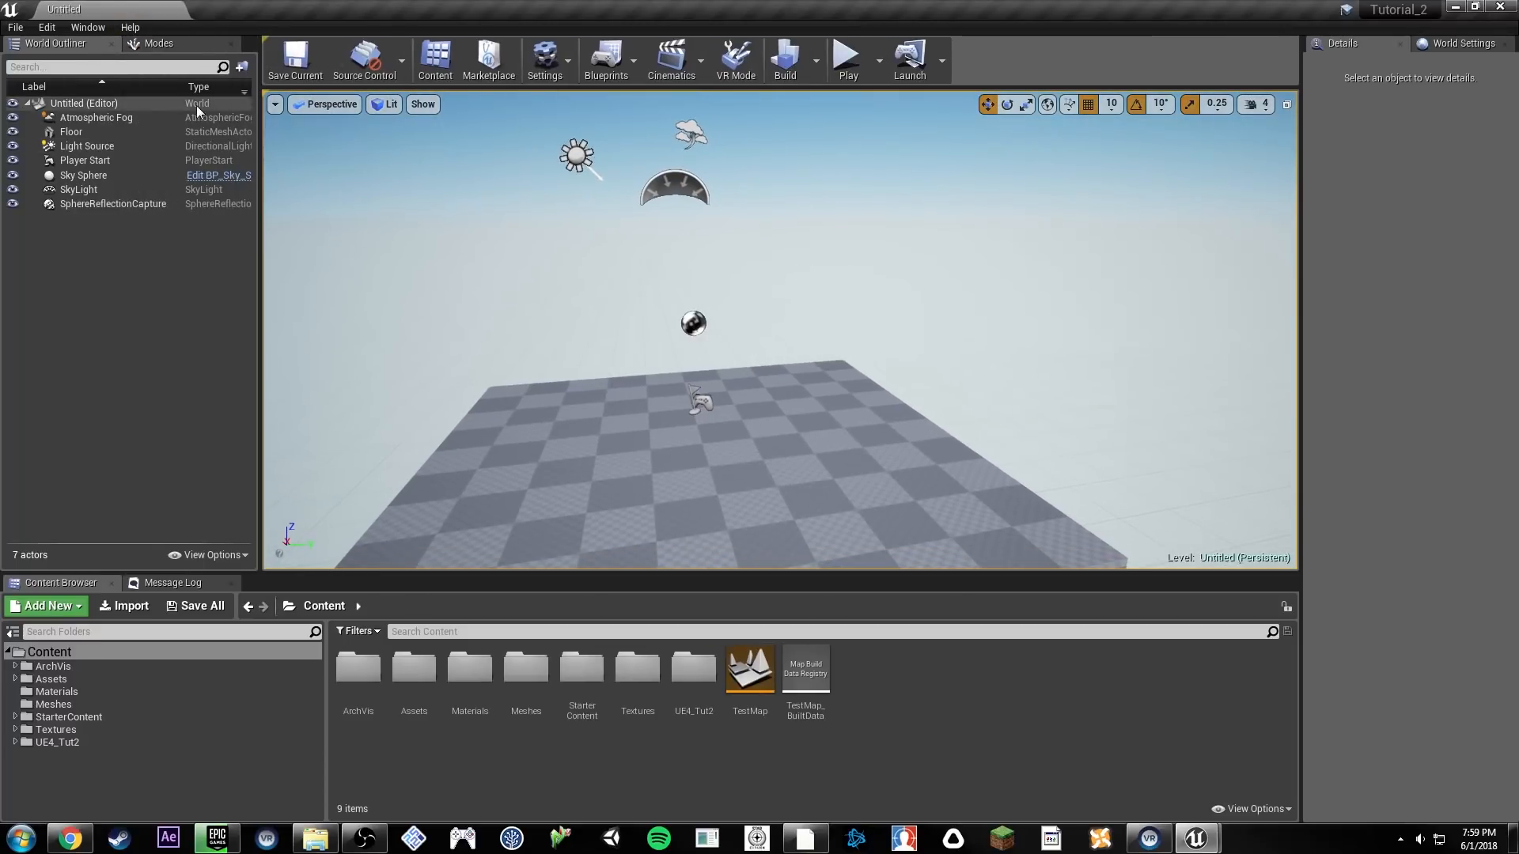
Step: Look at the Modes and World Settings areas, returning to the World Outliner and Details
left_click(147, 45)
left_click(60, 45)
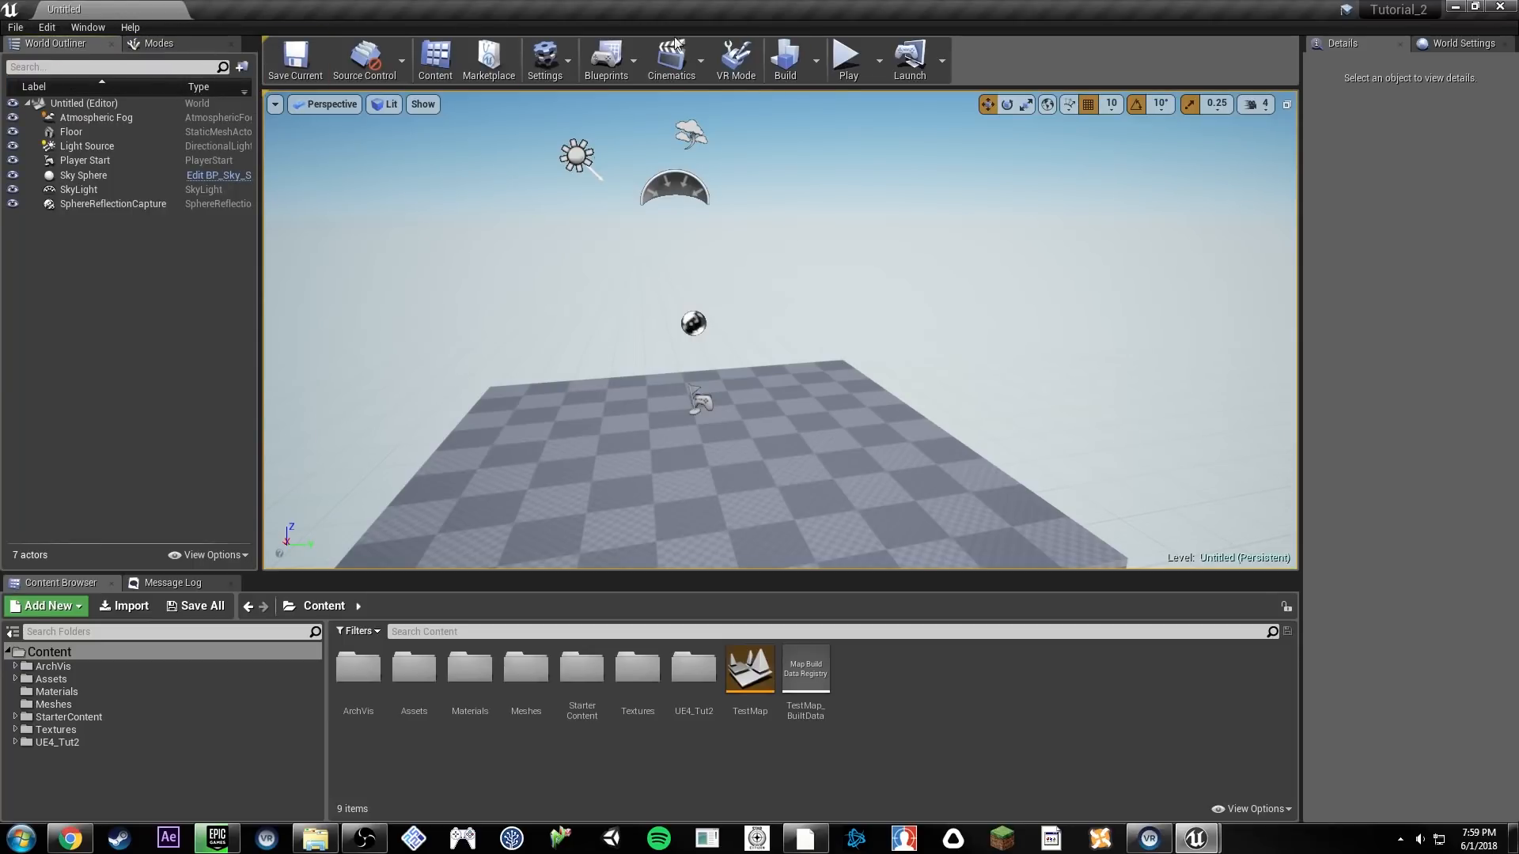
left_click(1457, 44)
left_click(1362, 45)
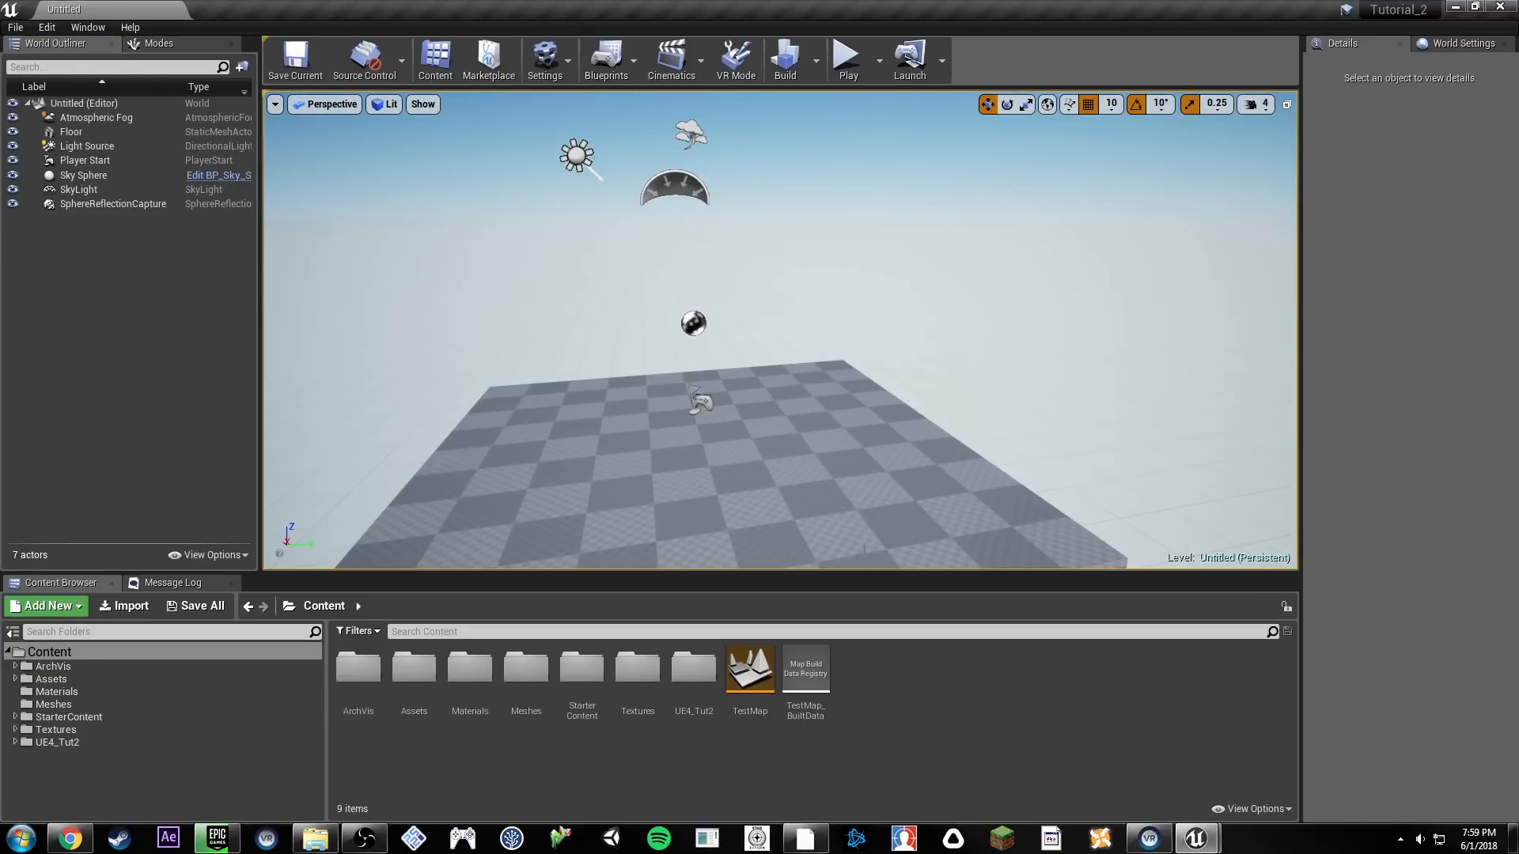
Step: Select the checkered floor in the level and look over its properties and the world settings
left_click(781, 508)
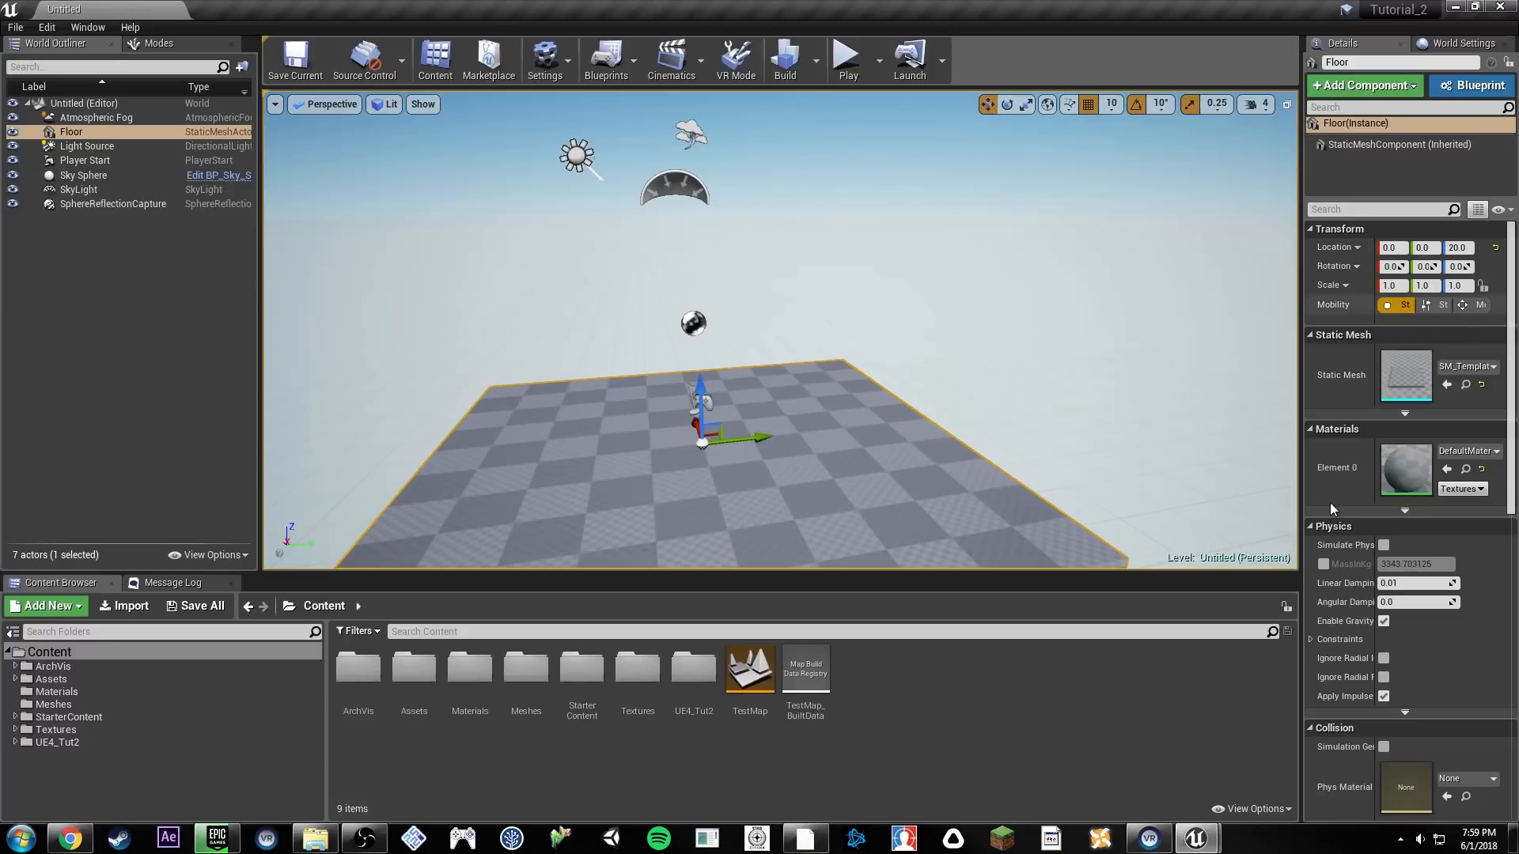
scroll(1348, 538, "down", 4)
scroll(1336, 508, "up", 4)
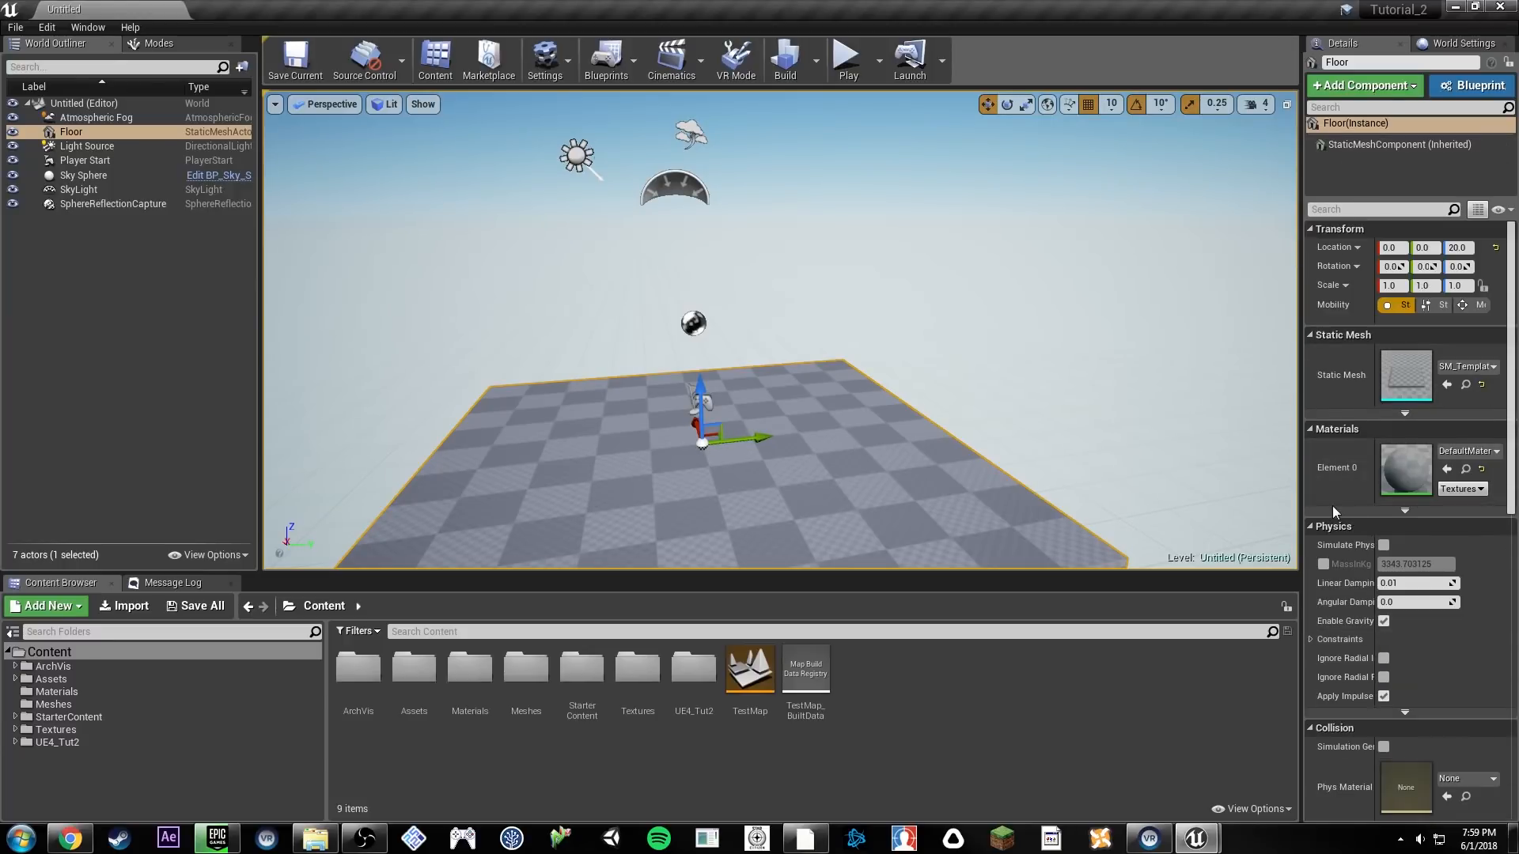
left_click(1458, 43)
left_click(1342, 43)
Step: Reduce the Content Browser's height and shrink its asset thumbnails by two levels
left_click_drag(237, 575, 423, 628)
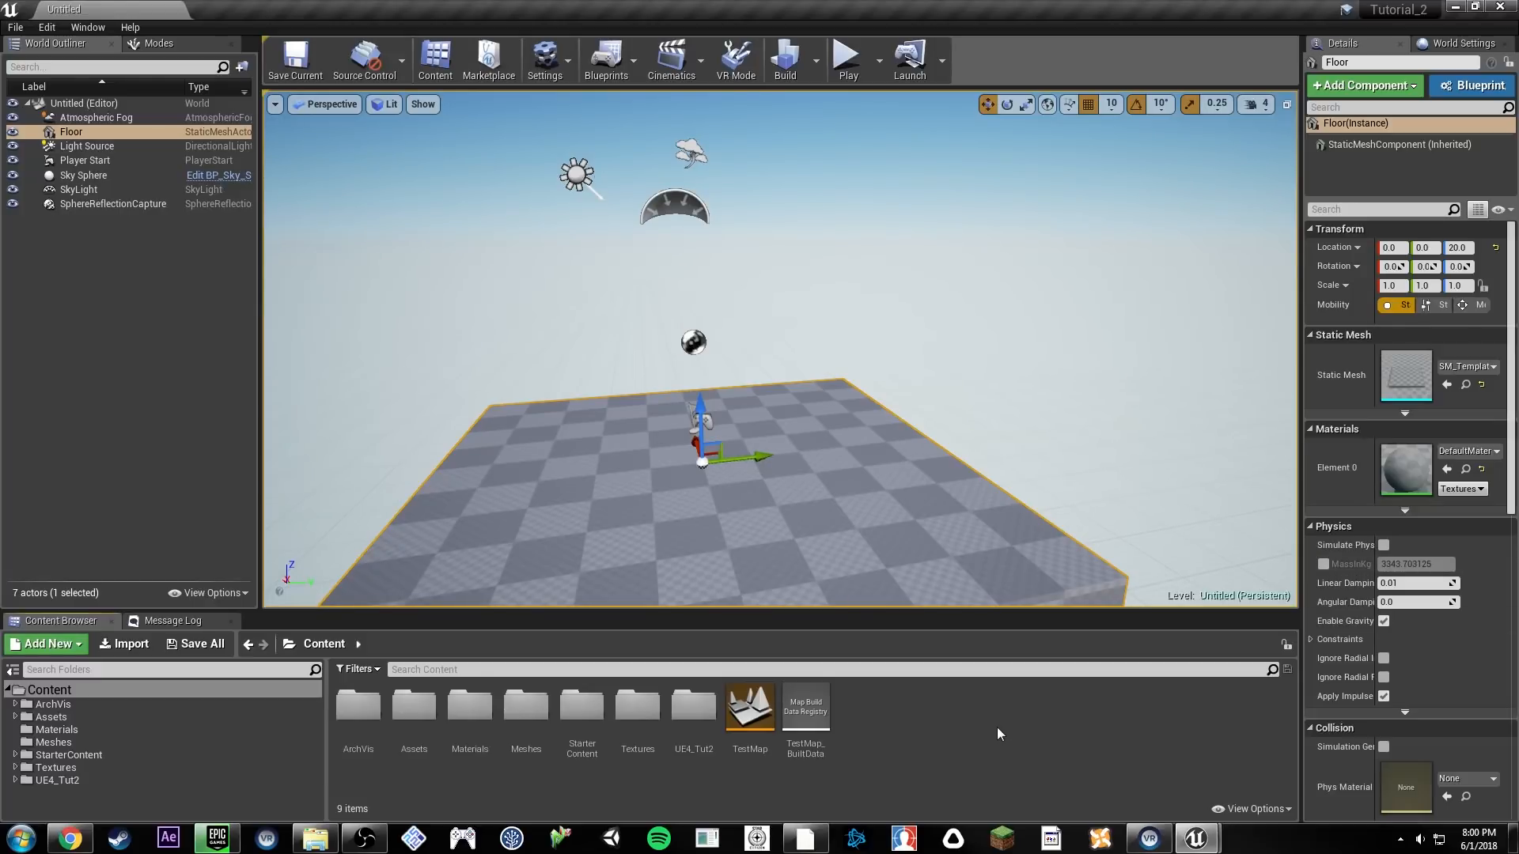
right_click_drag(989, 451, 955, 459)
scroll(890, 718, "down", 1, "ctrl")
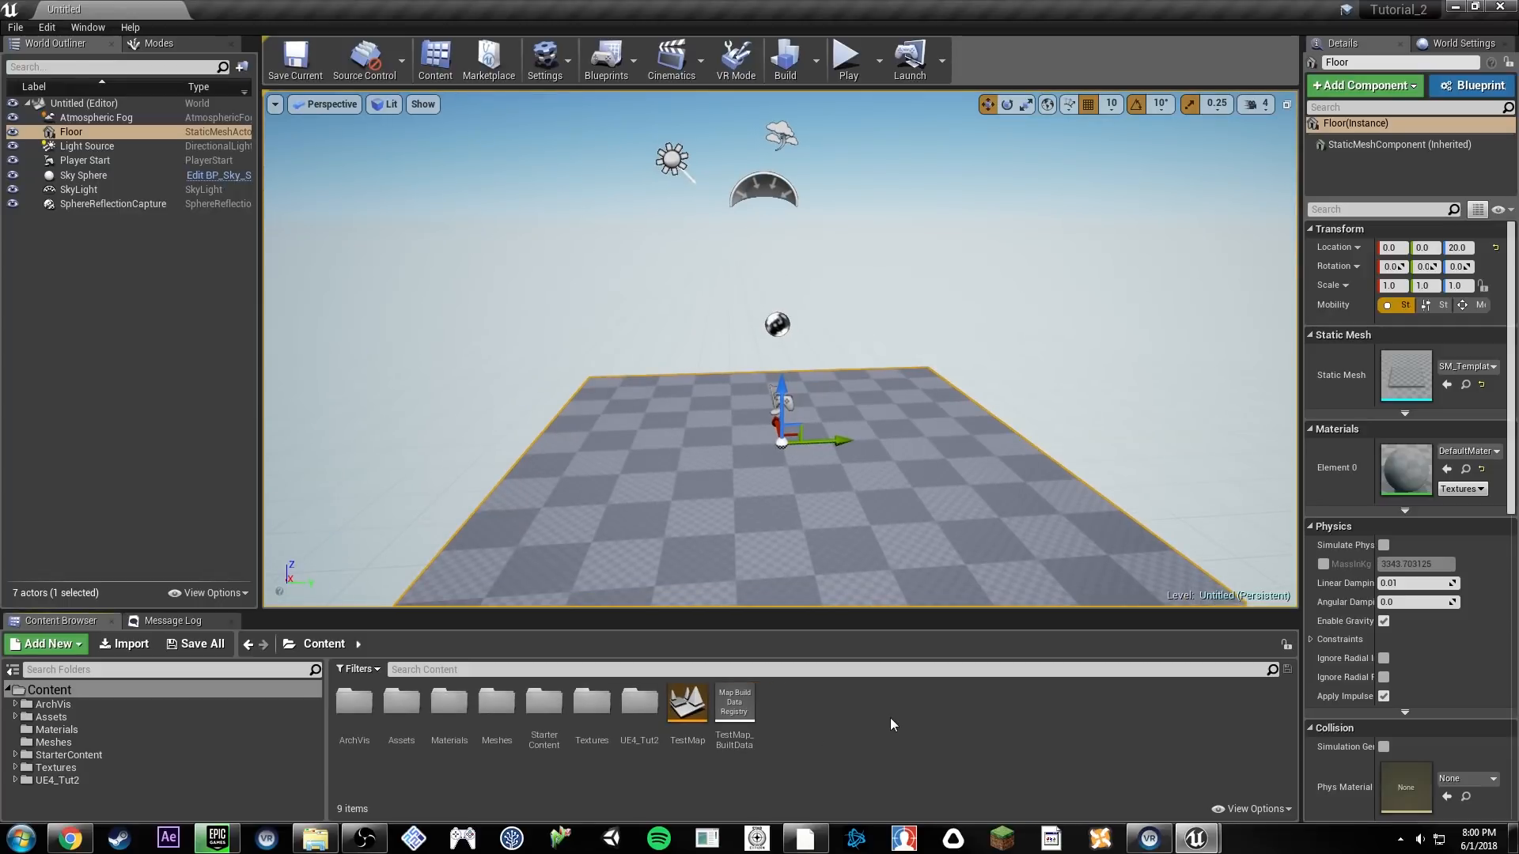
scroll(890, 718, "down", 1, "ctrl")
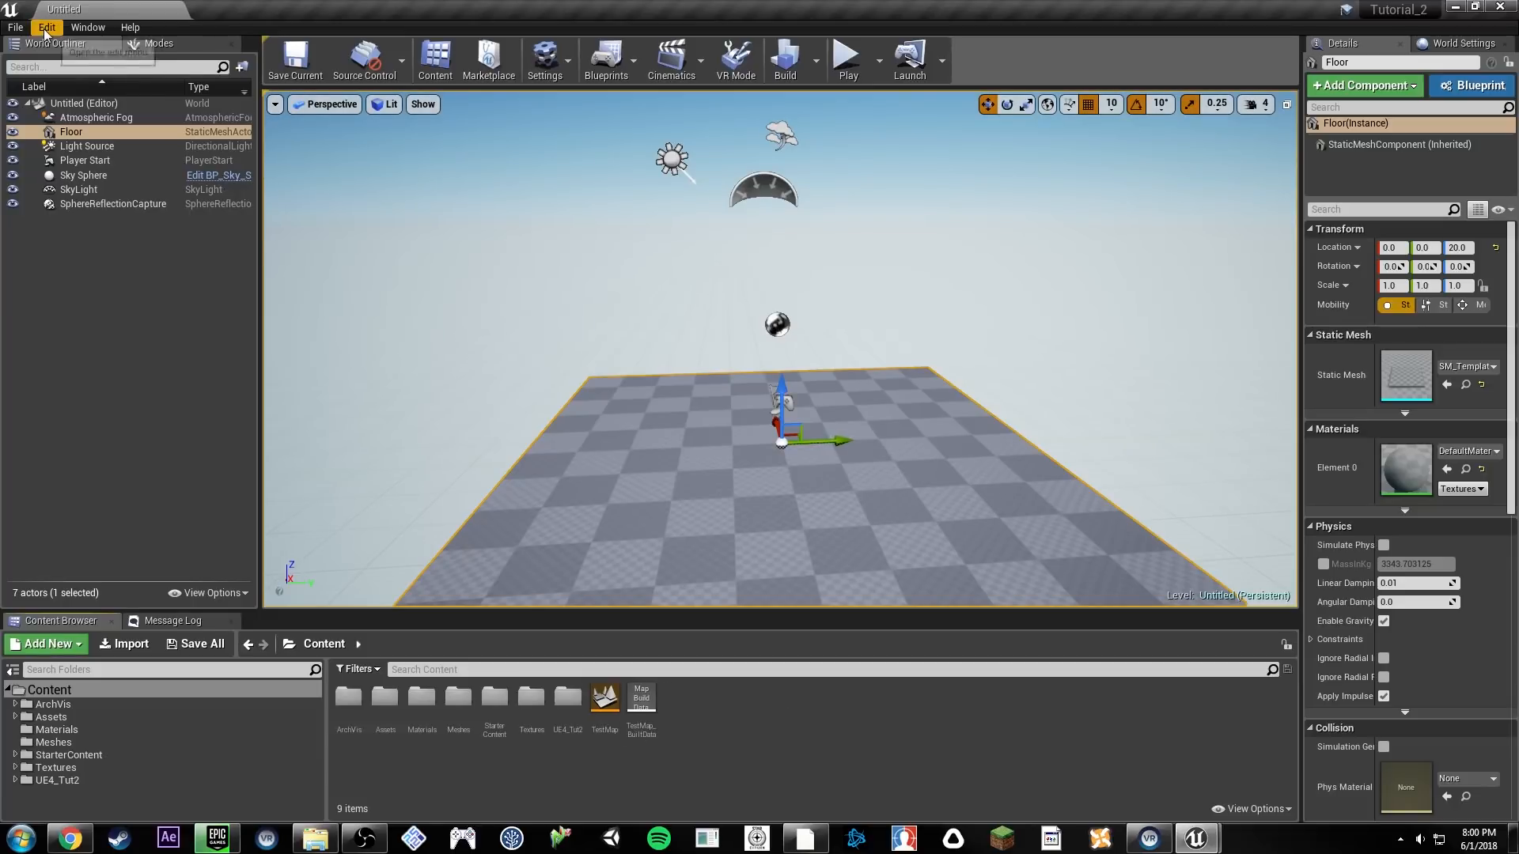
Step: In the project's Maps & Modes settings, set both the Editor Startup Map and the Game Default Map to Untitled_1
left_click(87, 27)
mouse_move(33, 30)
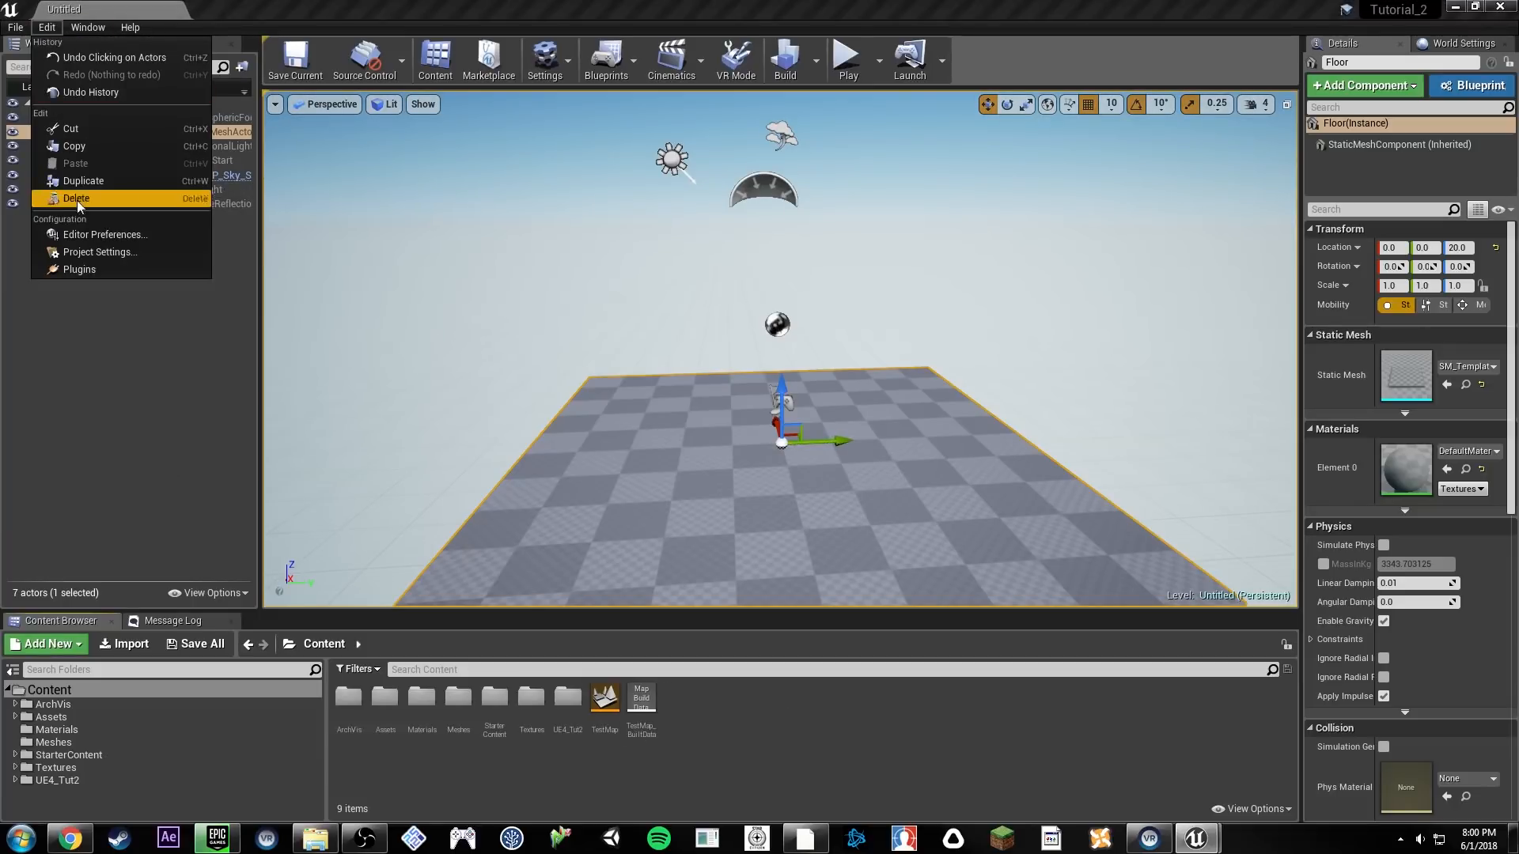
left_click(98, 253)
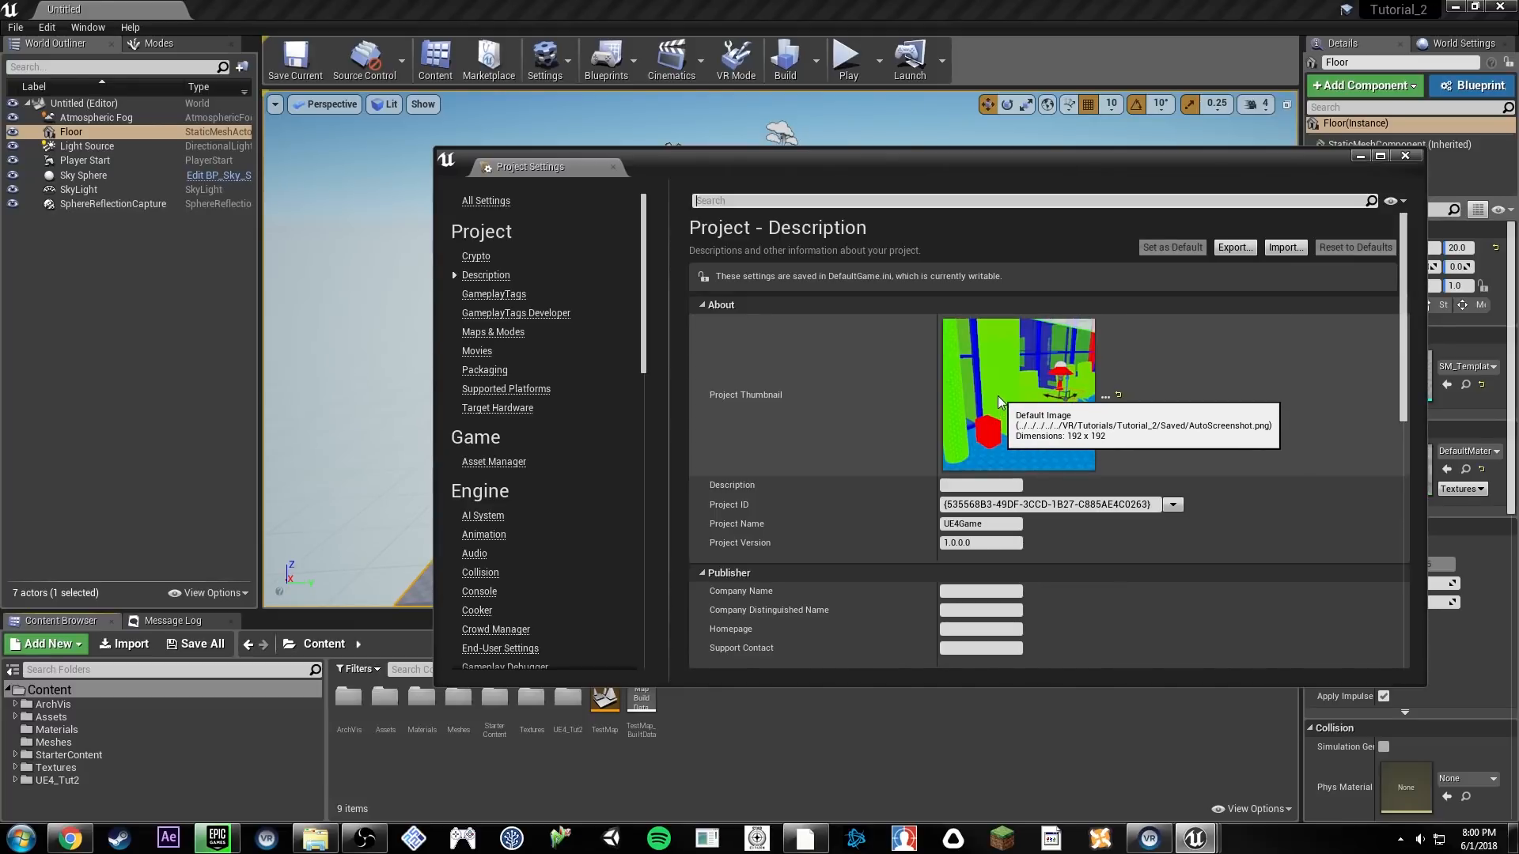
left_click(507, 333)
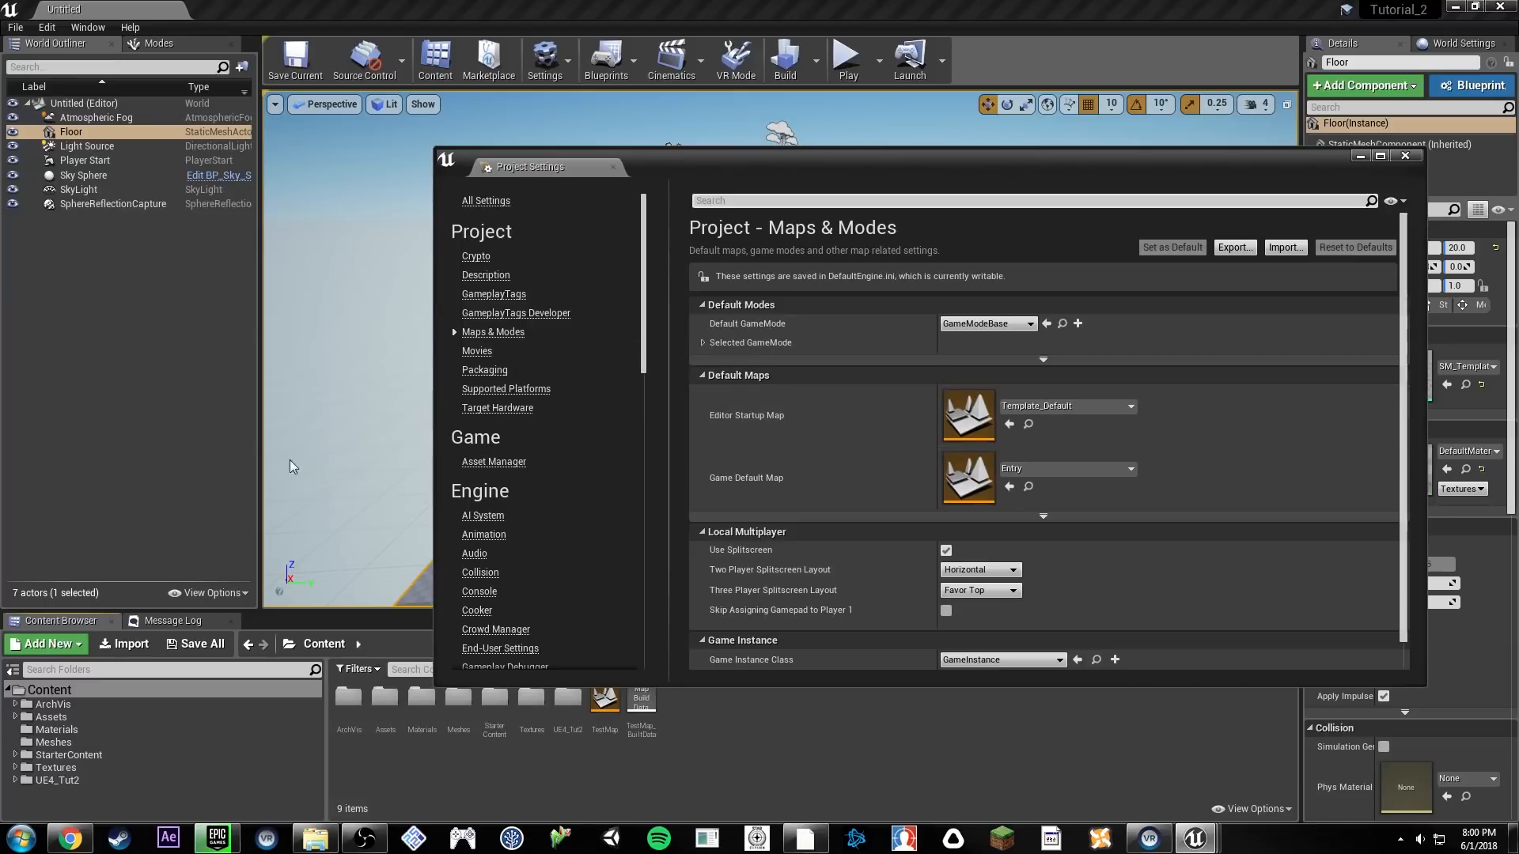
left_click_drag(859, 164, 807, 172)
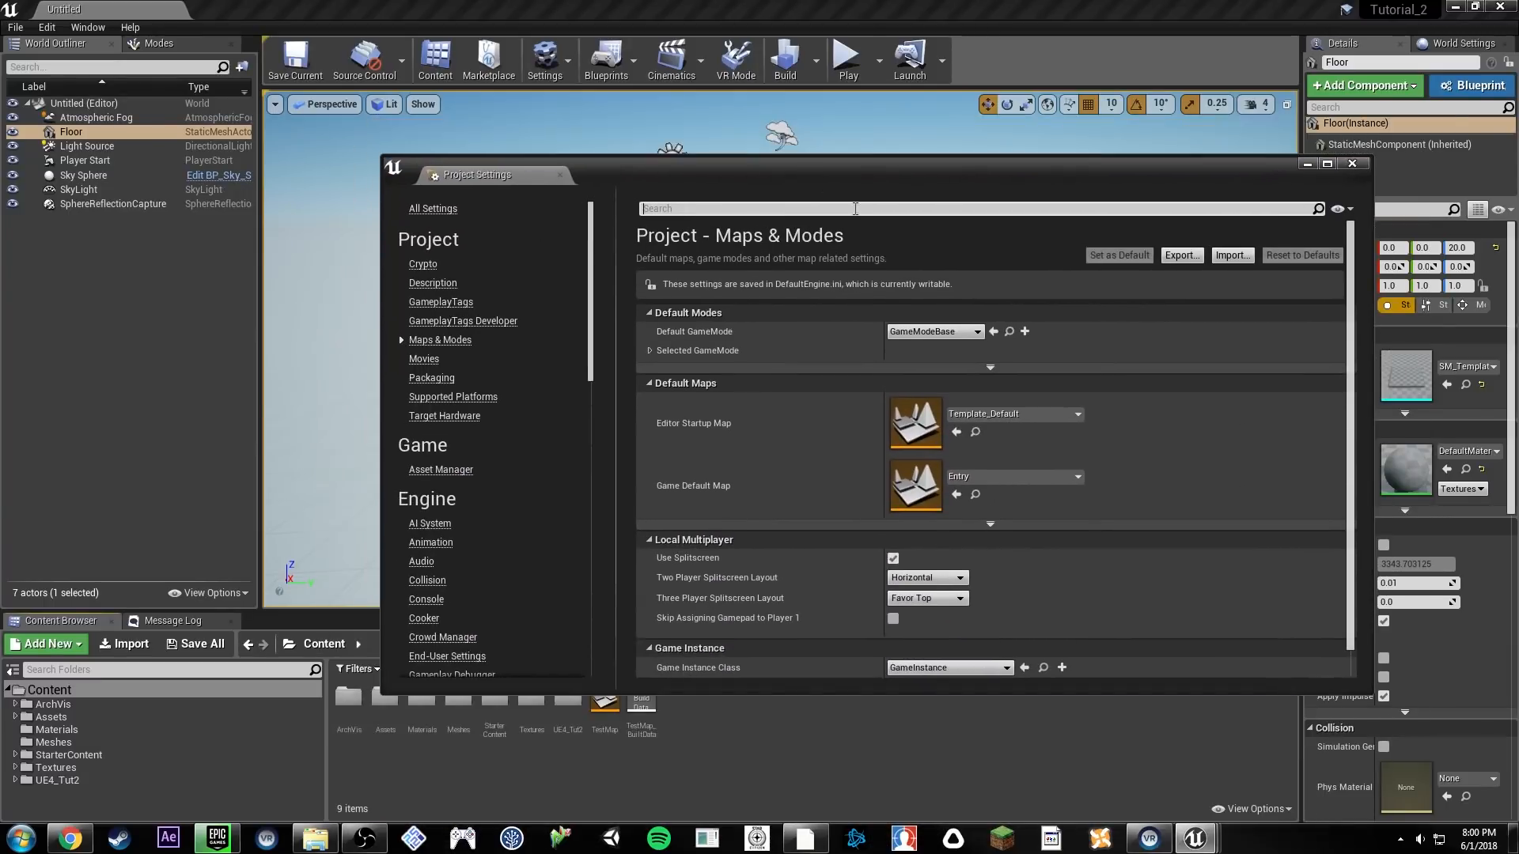
left_click(1005, 416)
left_click(1011, 620)
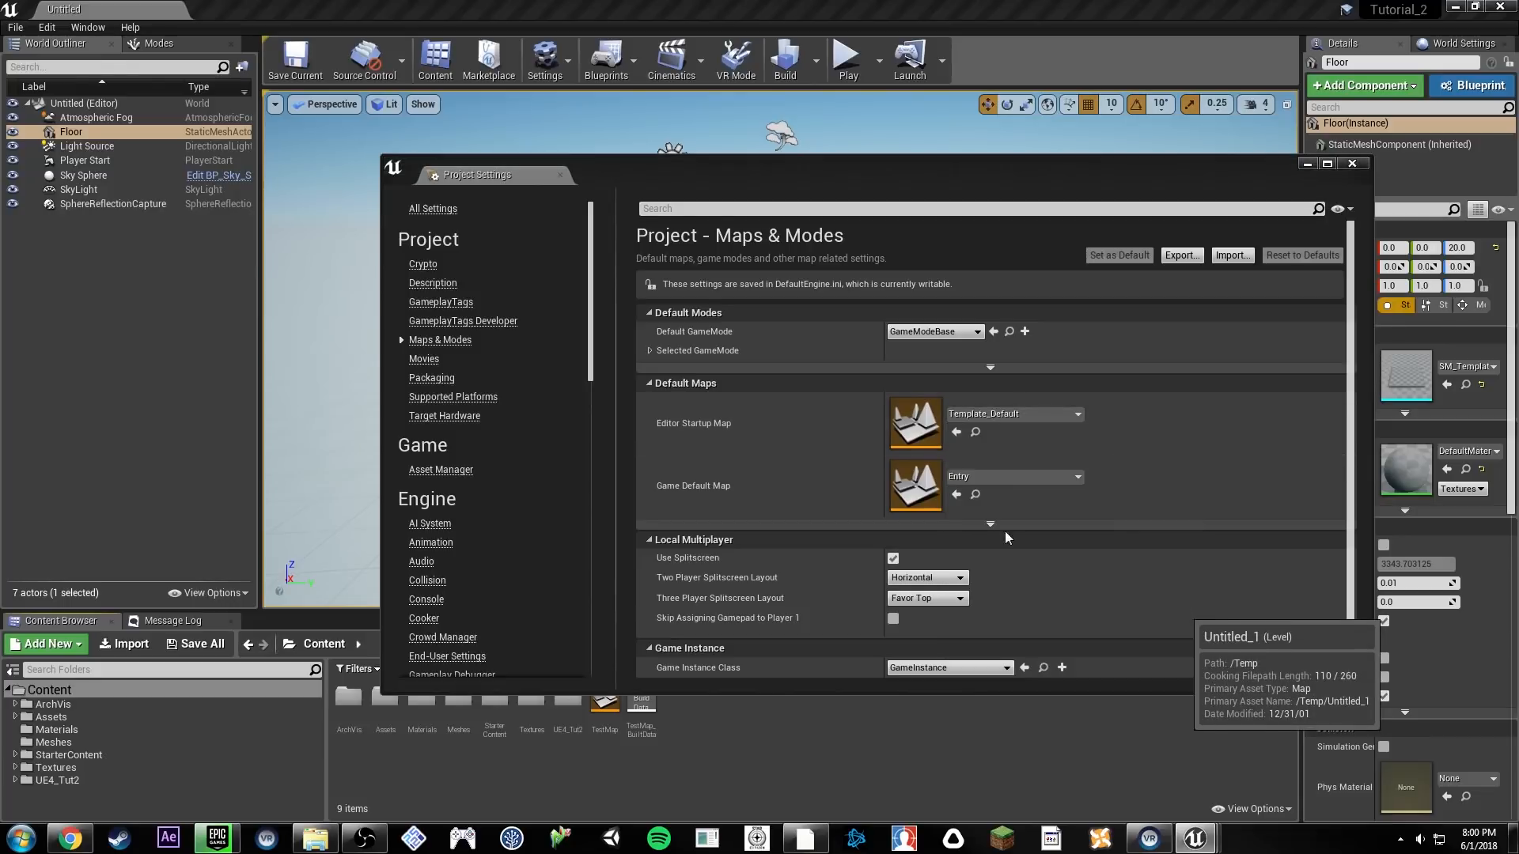
left_click(985, 476)
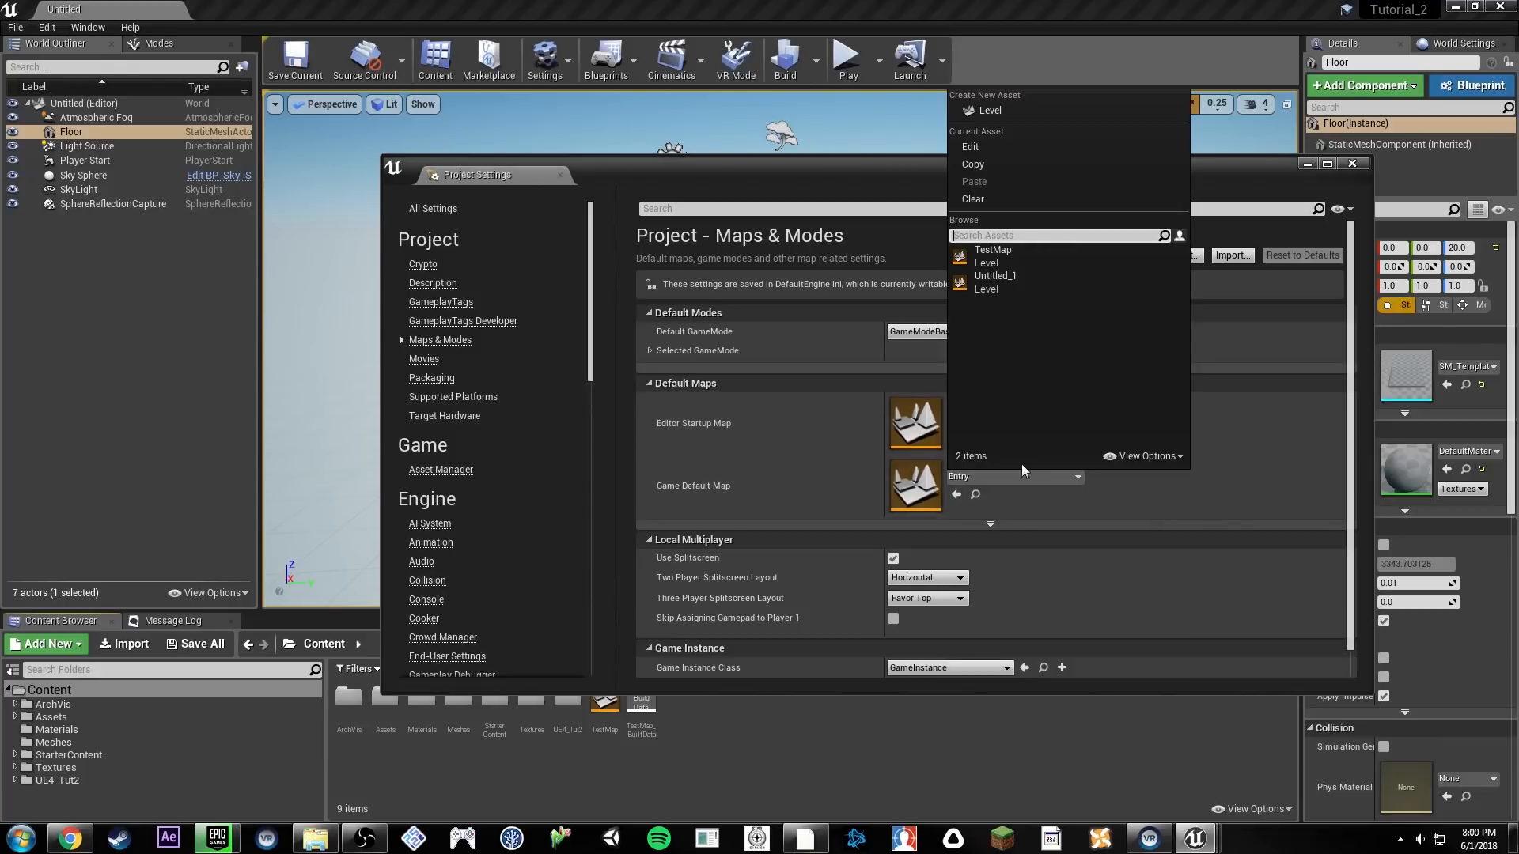
left_click(1010, 290)
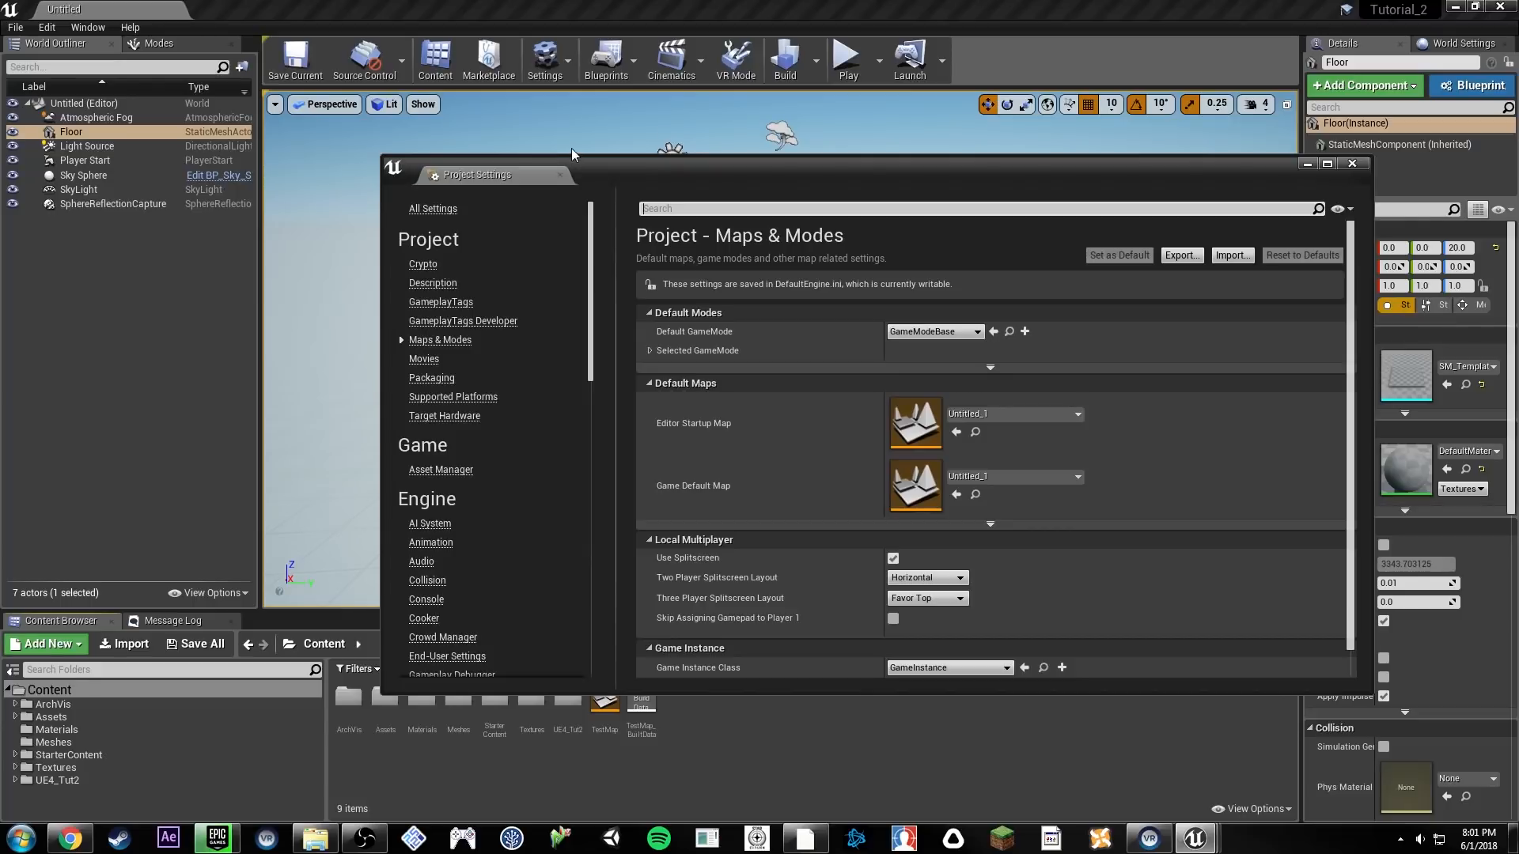
left_click(563, 174)
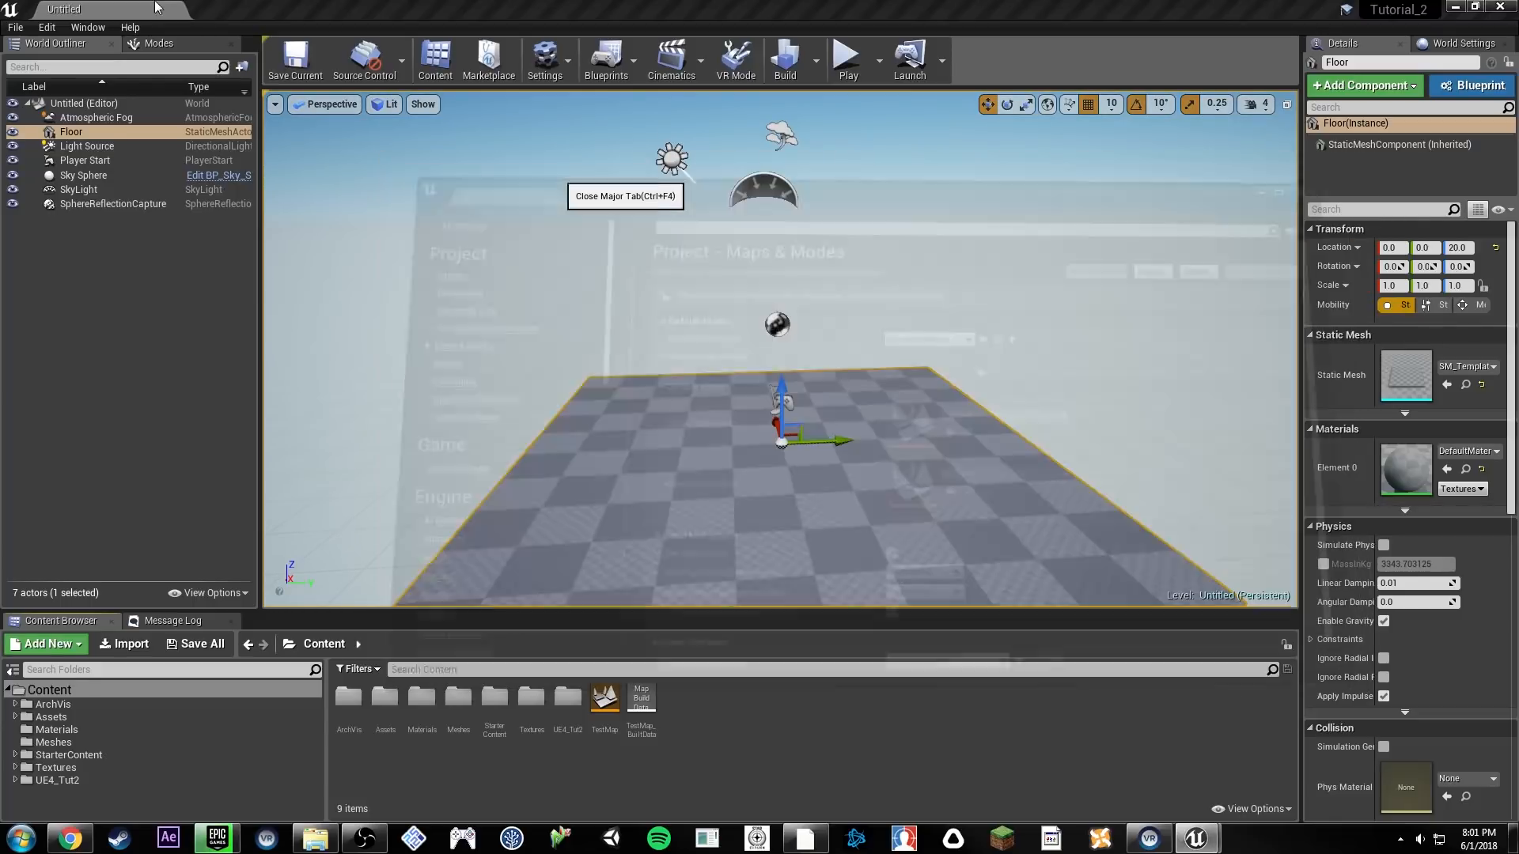
Step: Disable AutoSave in the editor's Loading & Saving preferences and close them
left_click(88, 27)
mouse_move(46, 27)
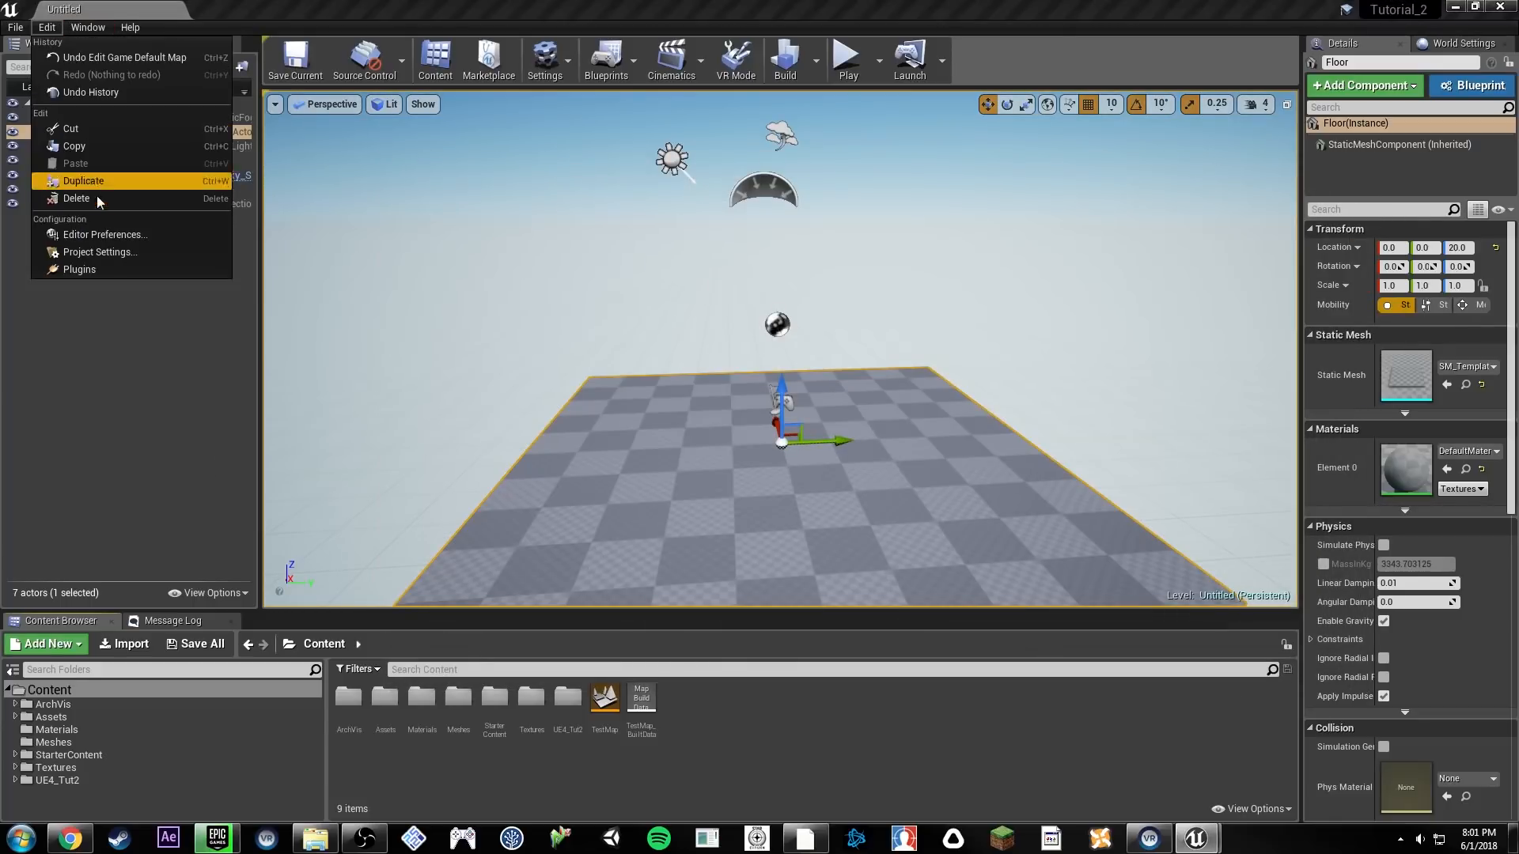
left_click(98, 244)
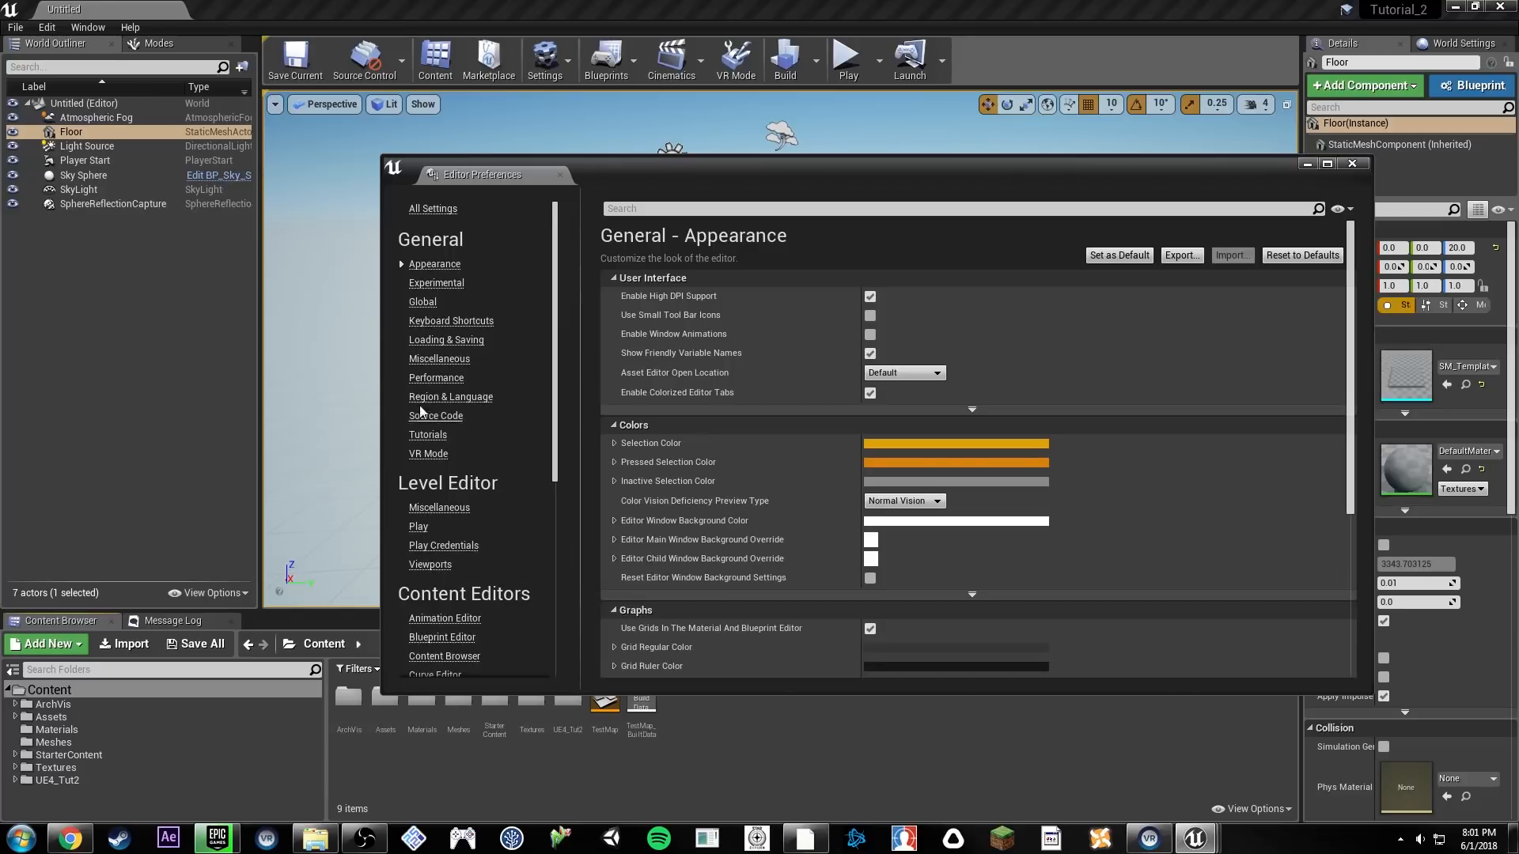
left_click(442, 340)
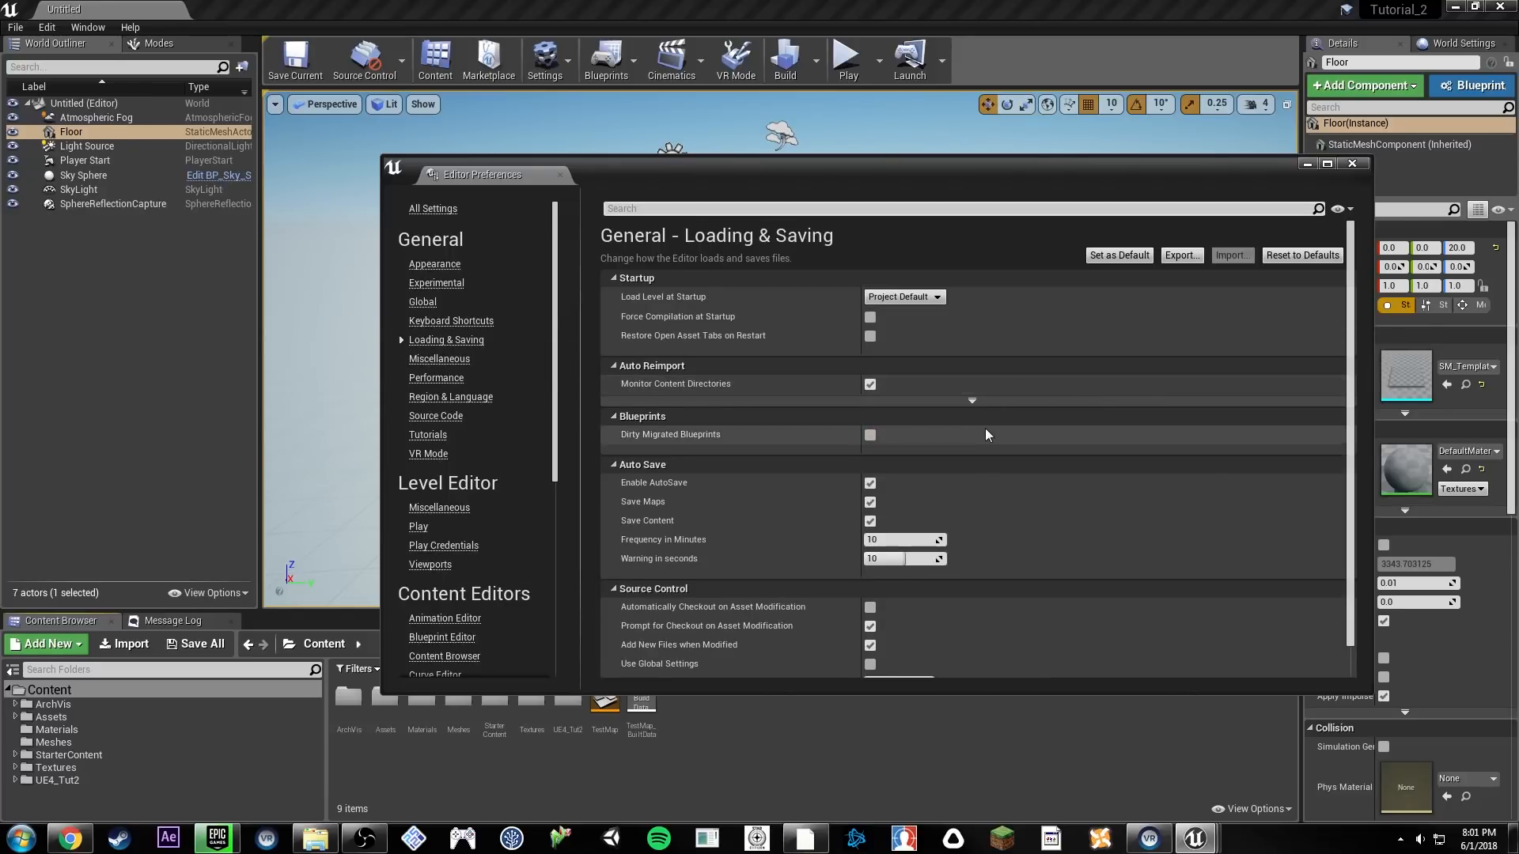
left_click(870, 483)
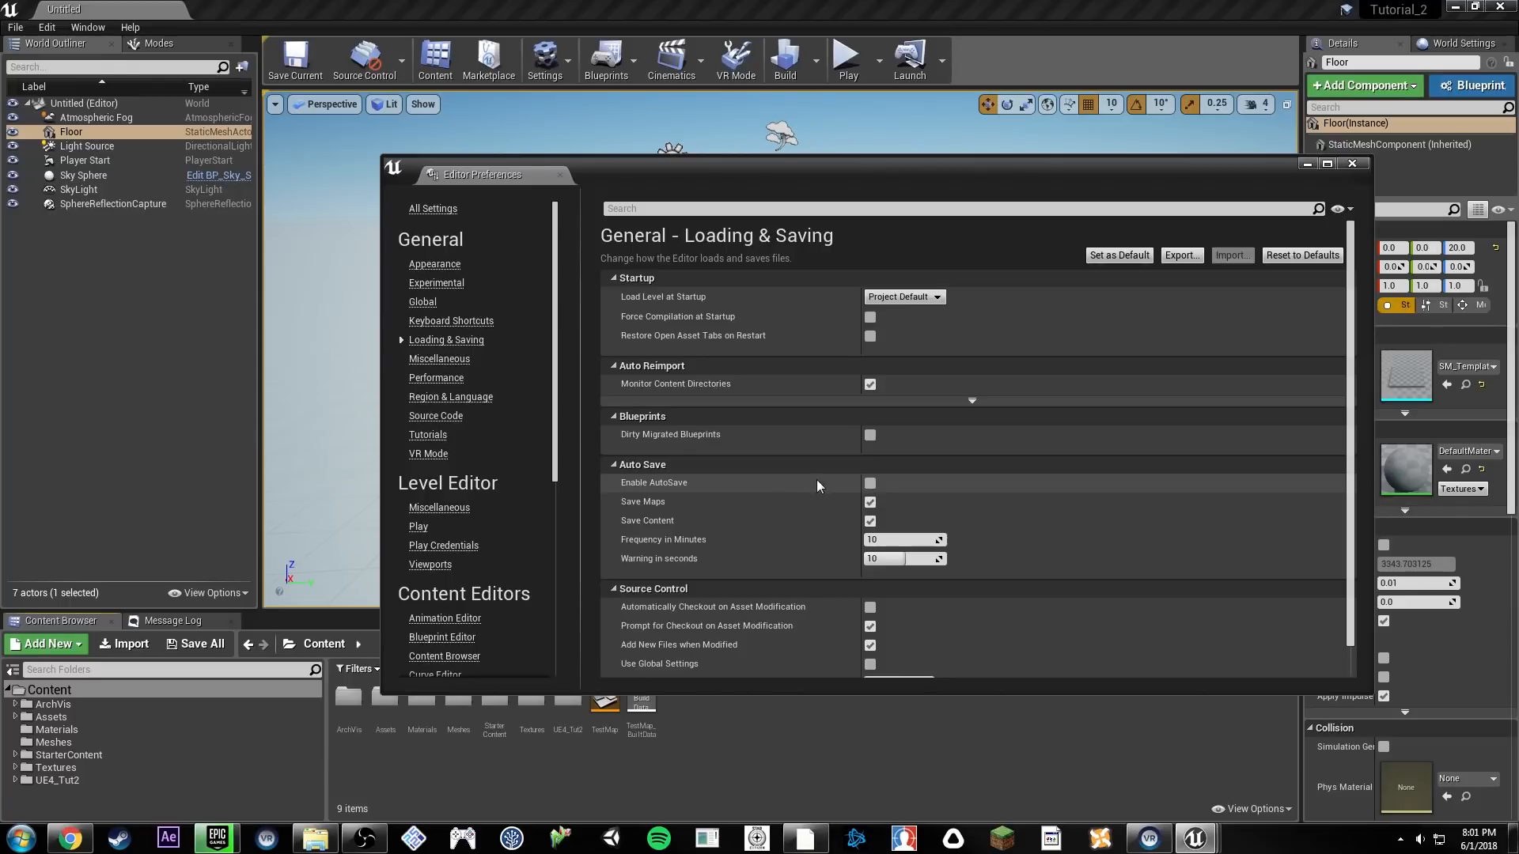
left_click(560, 175)
scroll(980, 352, "up", 3)
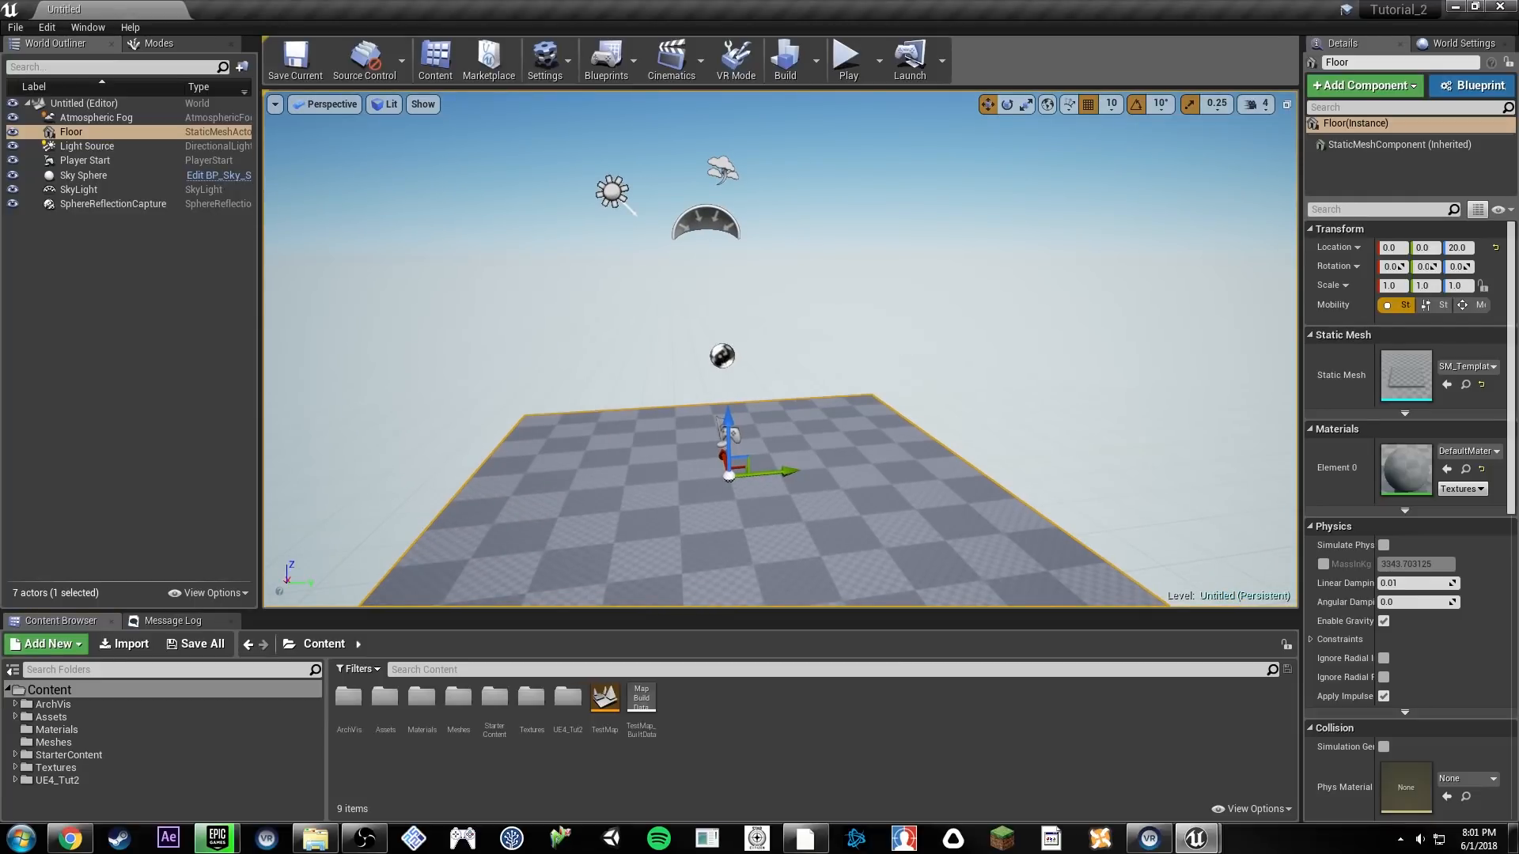
Step: Open Viewport 2 as a second level view and move its window aside to expose part of the main viewport
right_click_drag(922, 374, 891, 385)
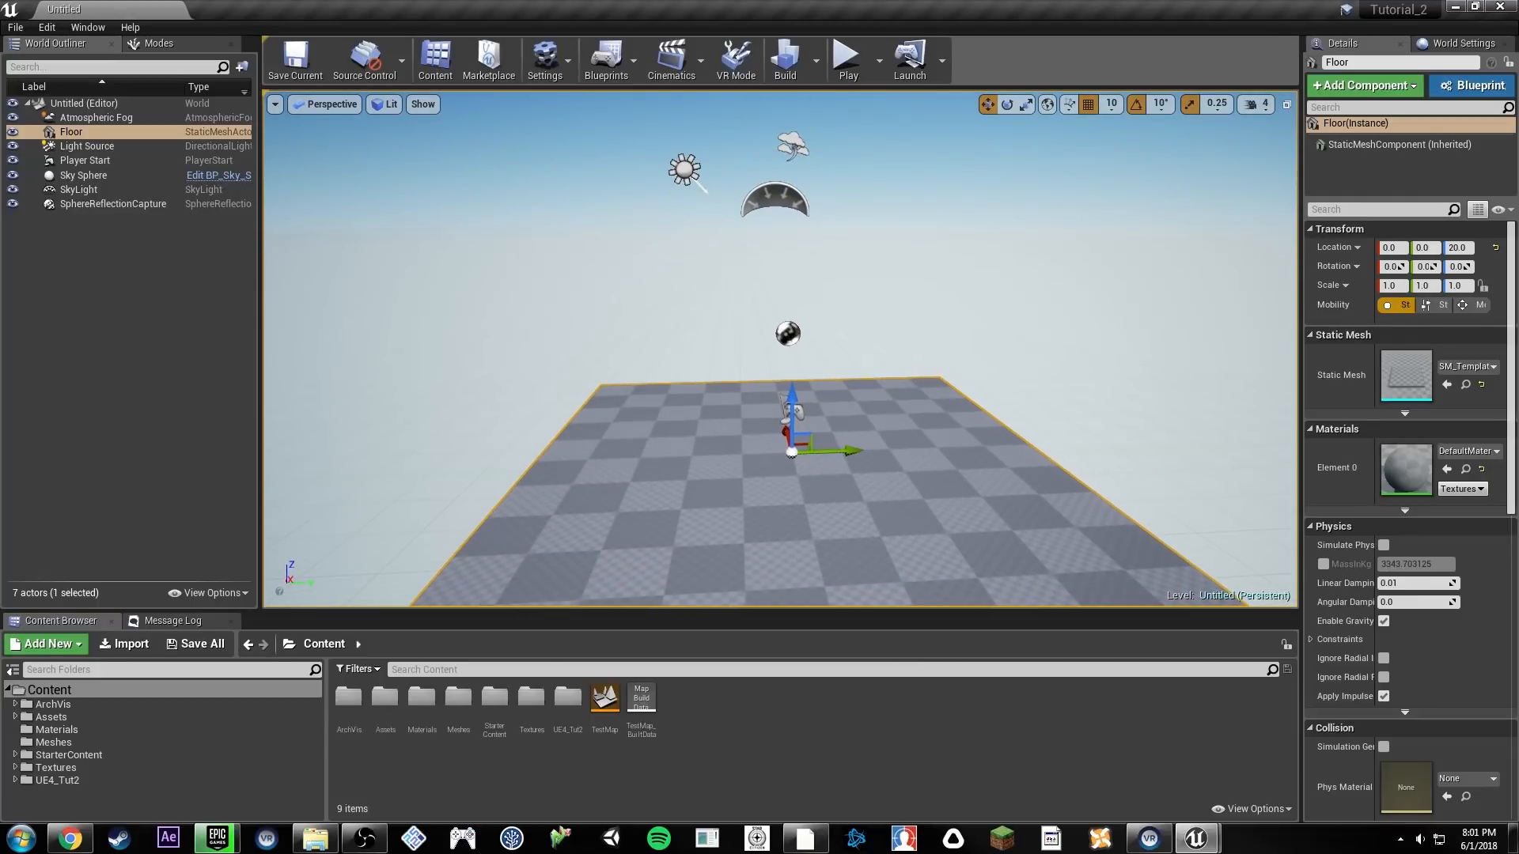
right_click_drag(706, 265, 672, 225)
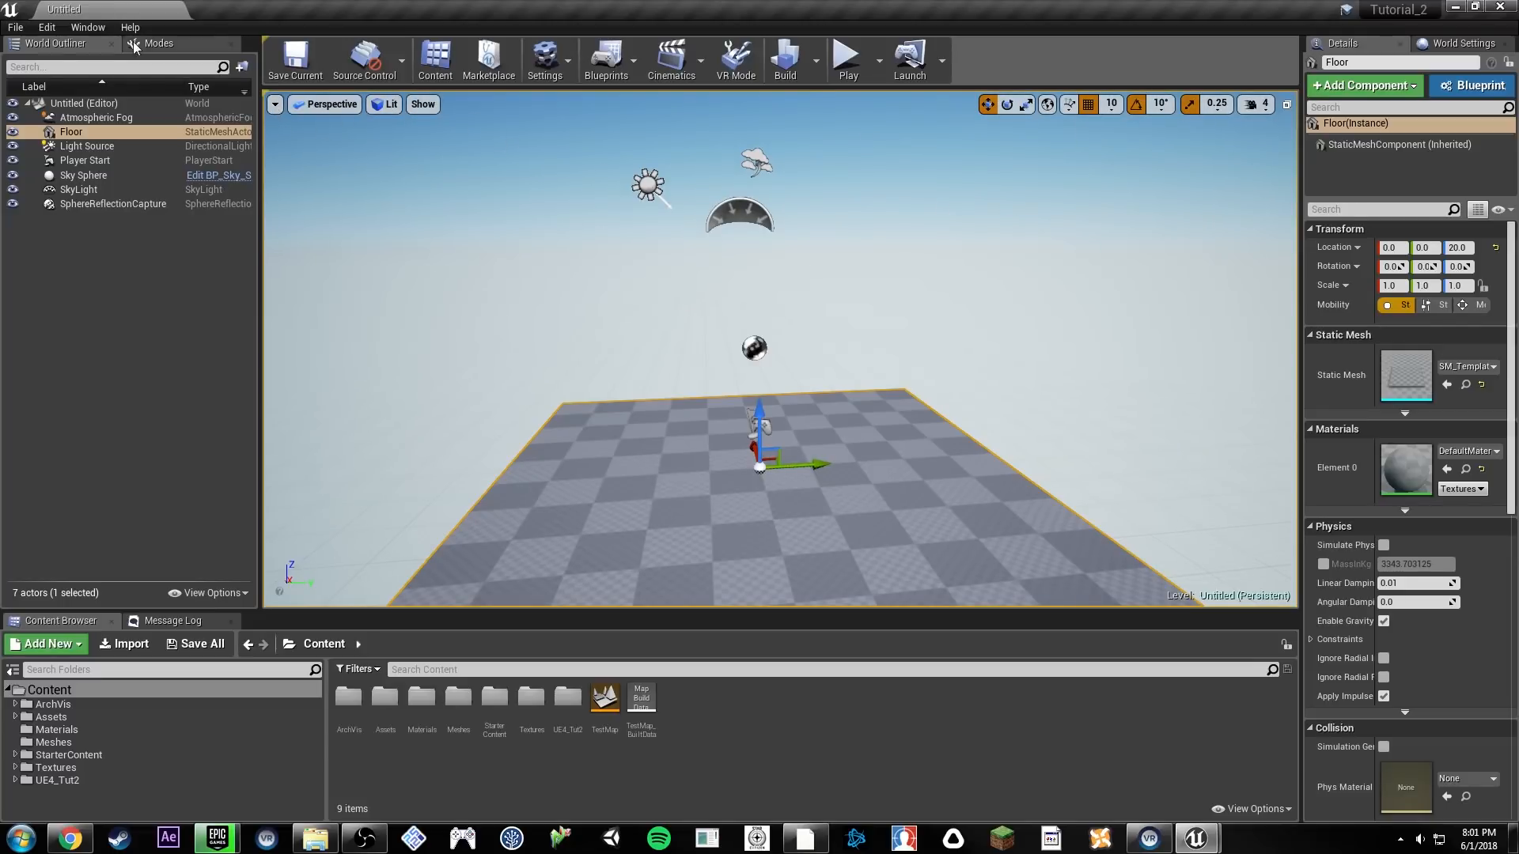
left_click(88, 26)
mouse_move(119, 74)
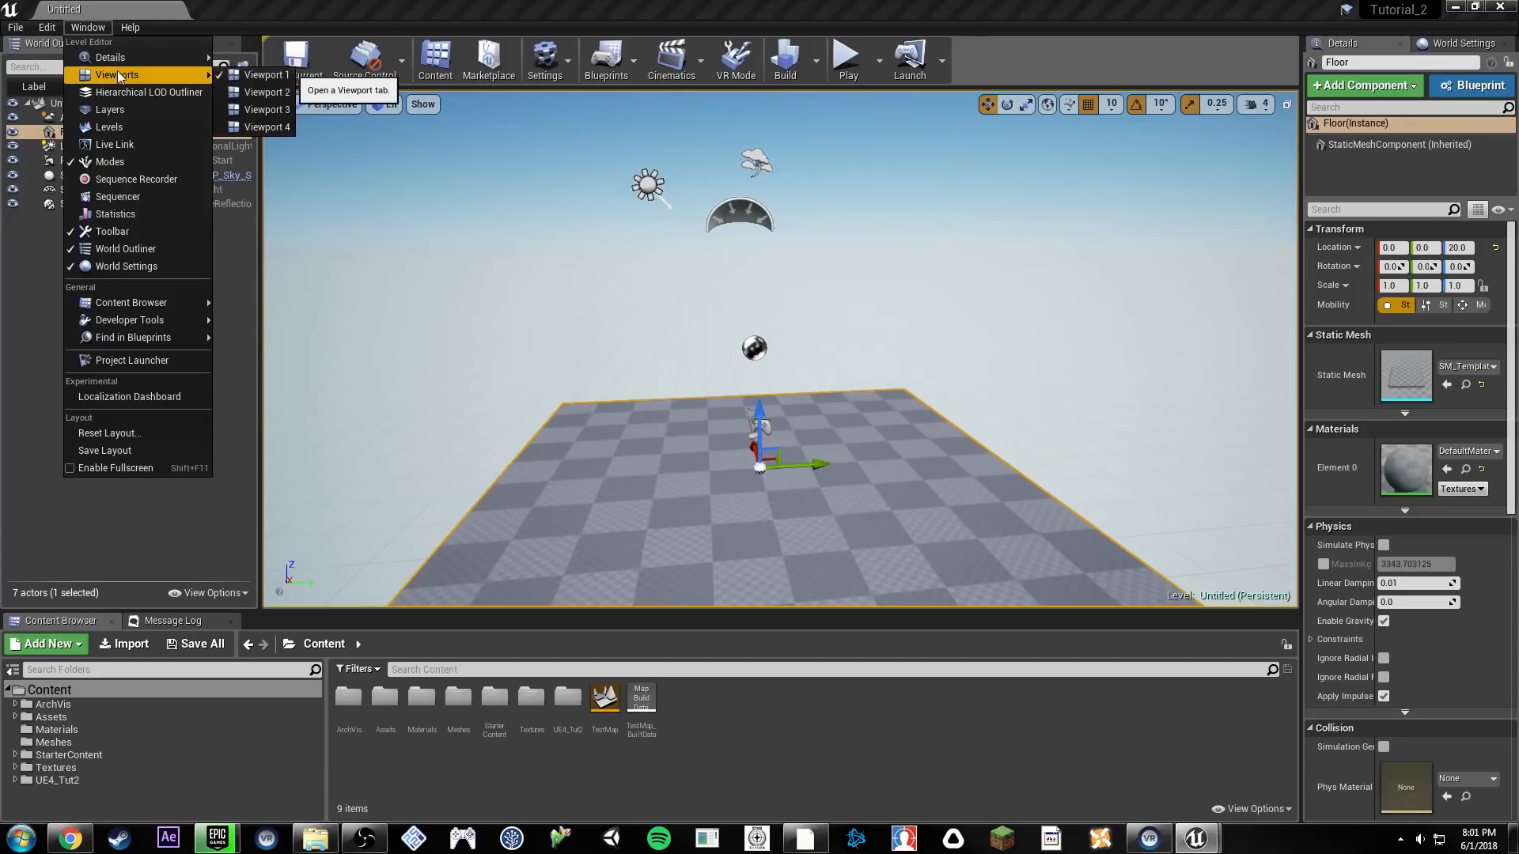
left_click(261, 94)
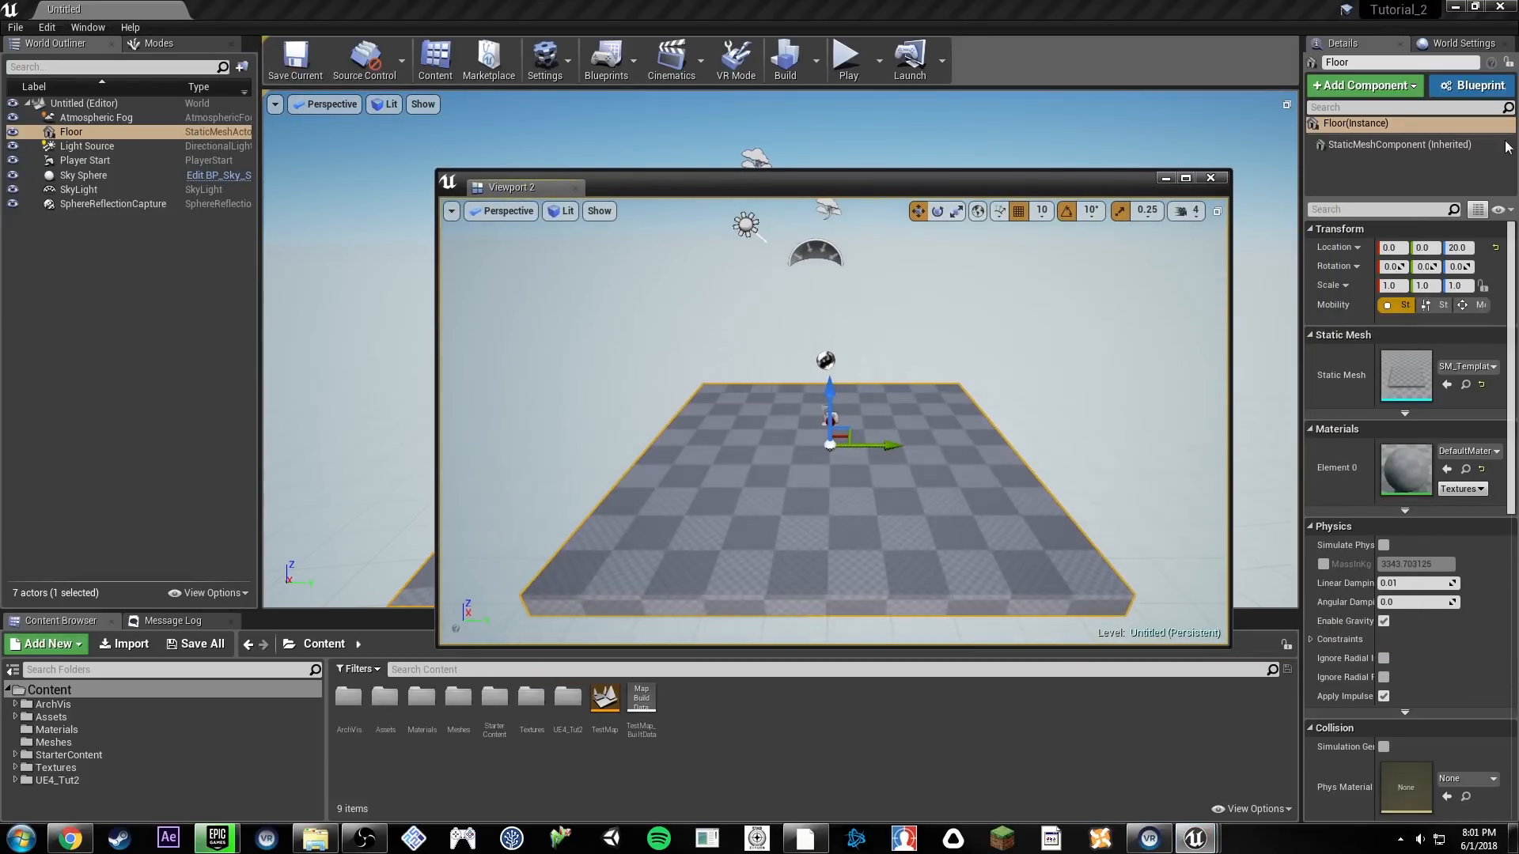
left_click_drag(868, 177, 1160, 141)
mouse_move(1018, 145)
left_mouse_down()
mouse_move(1070, 150)
mouse_move(1034, 149)
left_mouse_up()
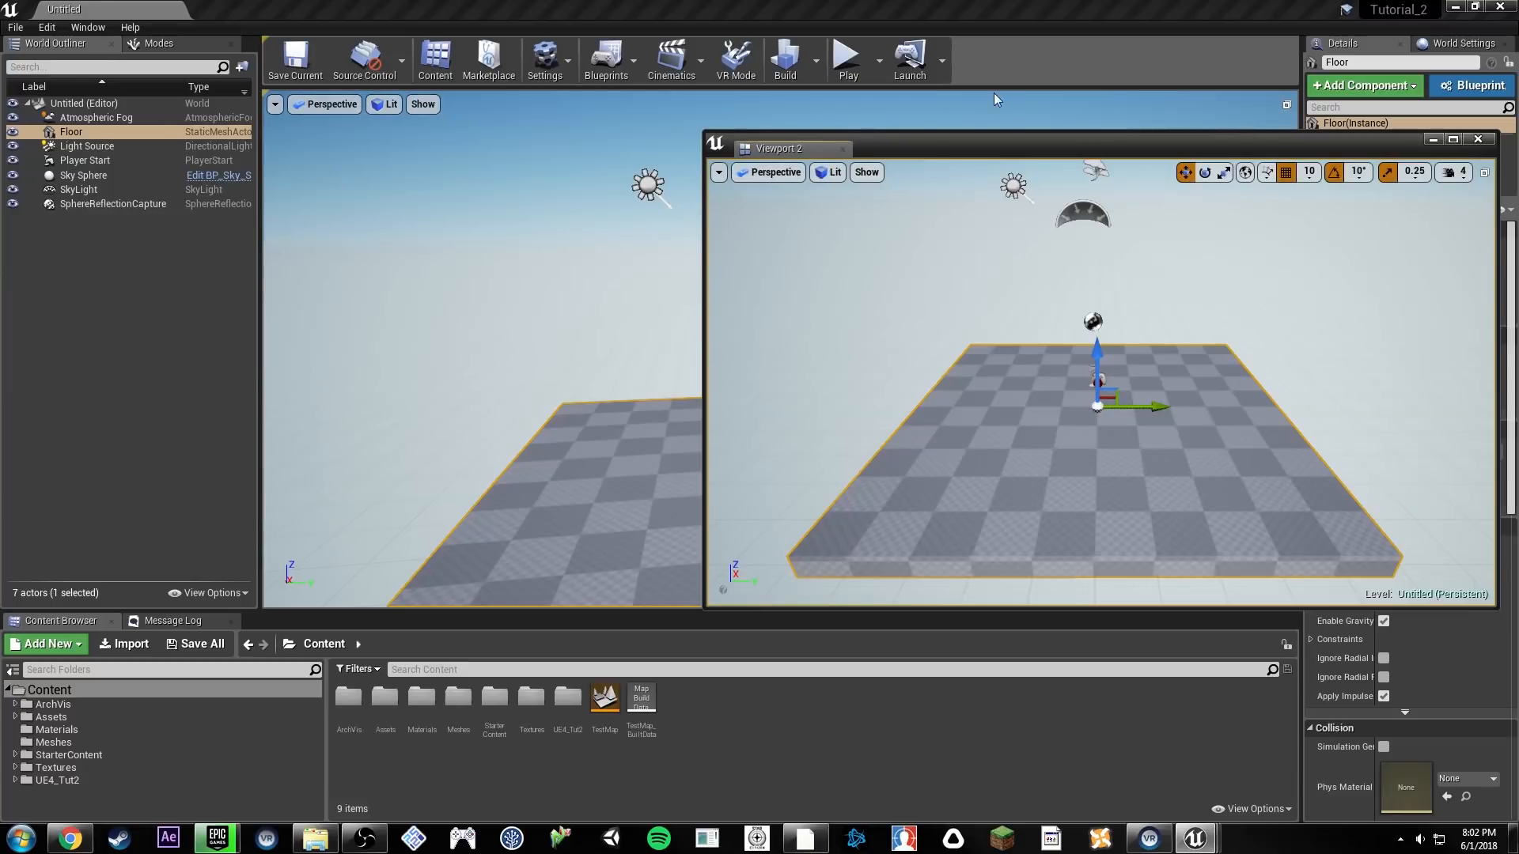
left_click_drag(1118, 143, 1139, 76)
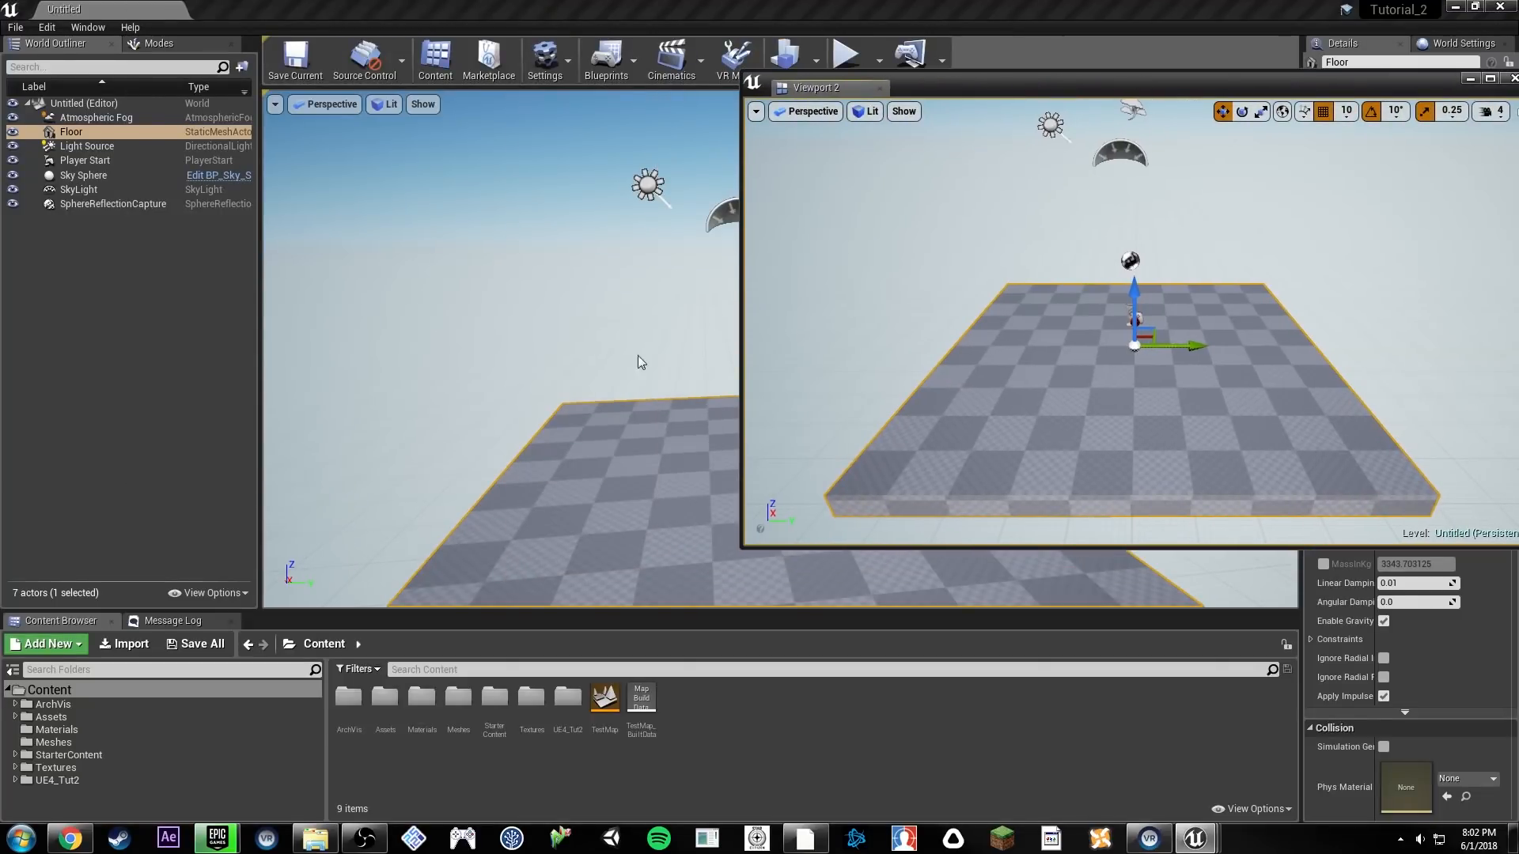
Step: Place a Basic cube on the checkered floor in the main viewport
left_click(559, 325)
left_click(71, 132)
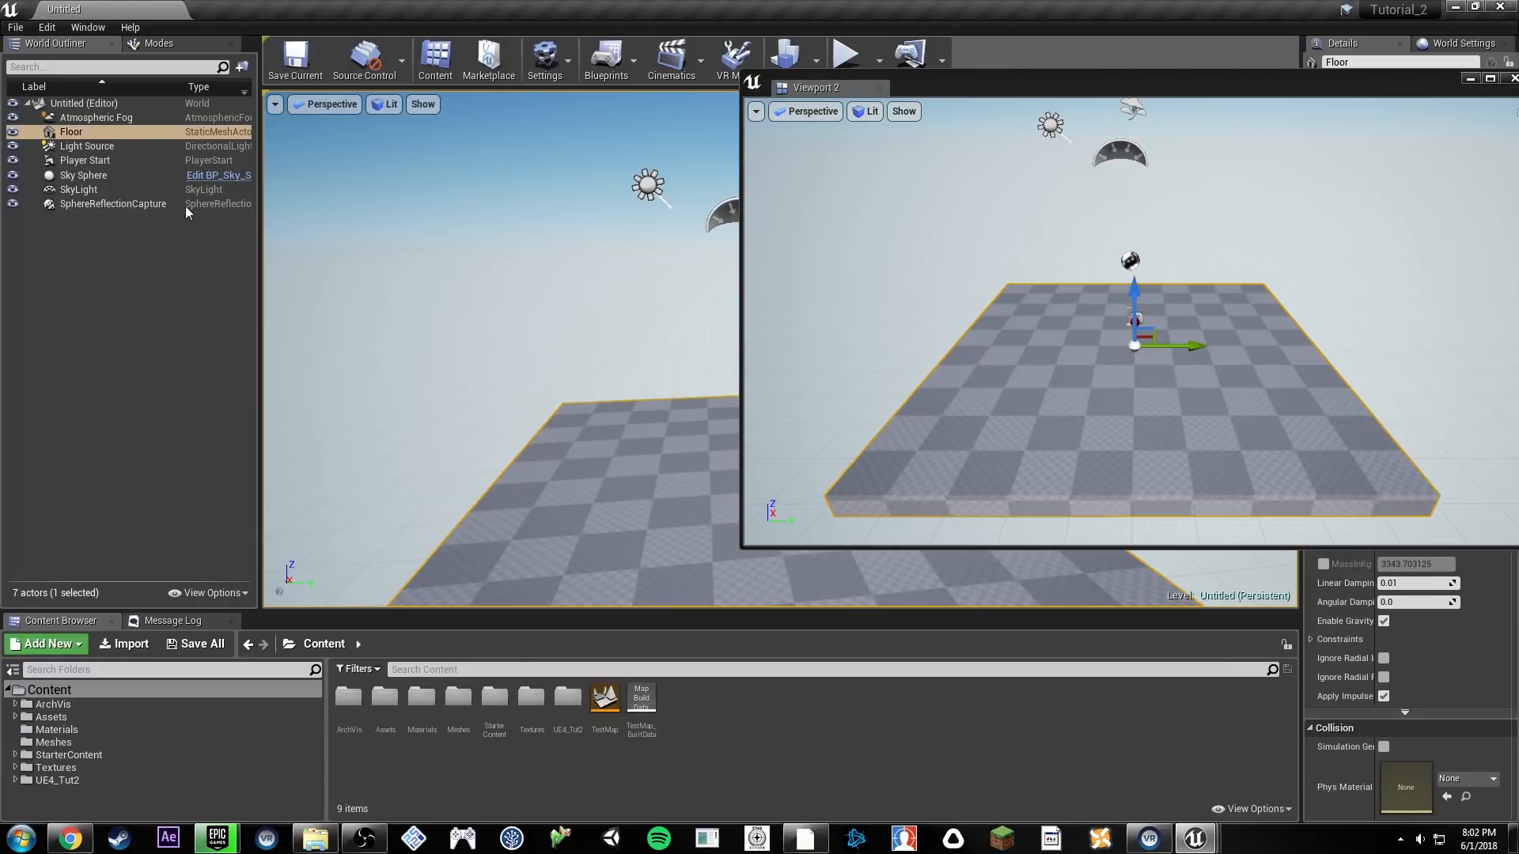
left_click(150, 43)
left_click_drag(182, 330, 647, 431)
key("w")
right_click_drag(587, 399, 532, 387)
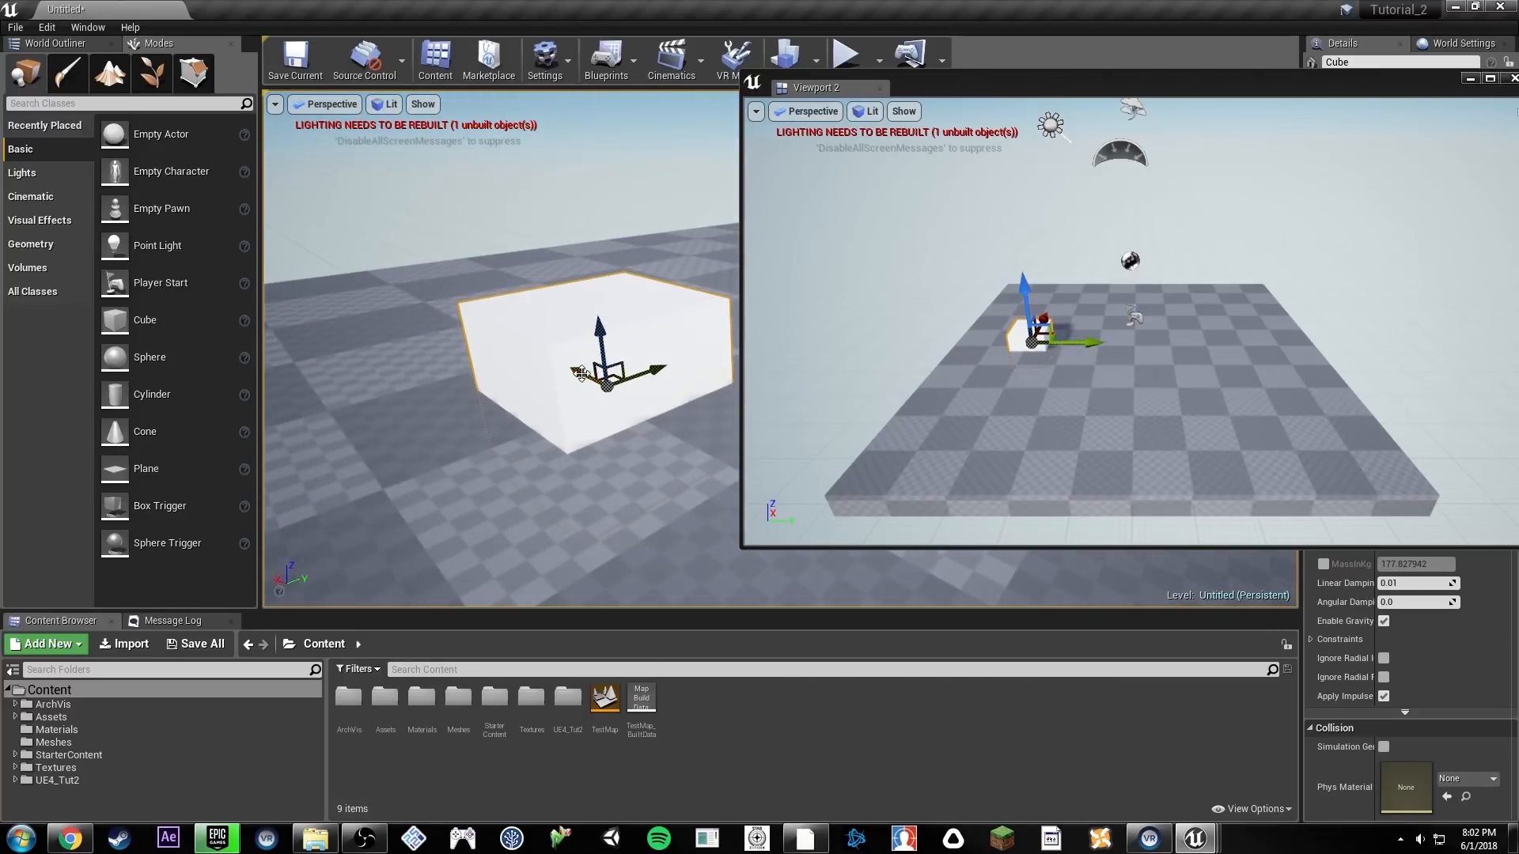
Step: Duplicate the cube five times and spread the copies across the floor
left_click_drag(585, 376, 590, 348, "alt")
scroll(590, 349, "down", 1)
left_click_drag(635, 395, 525, 321, "alt")
scroll(525, 322, "up", 3)
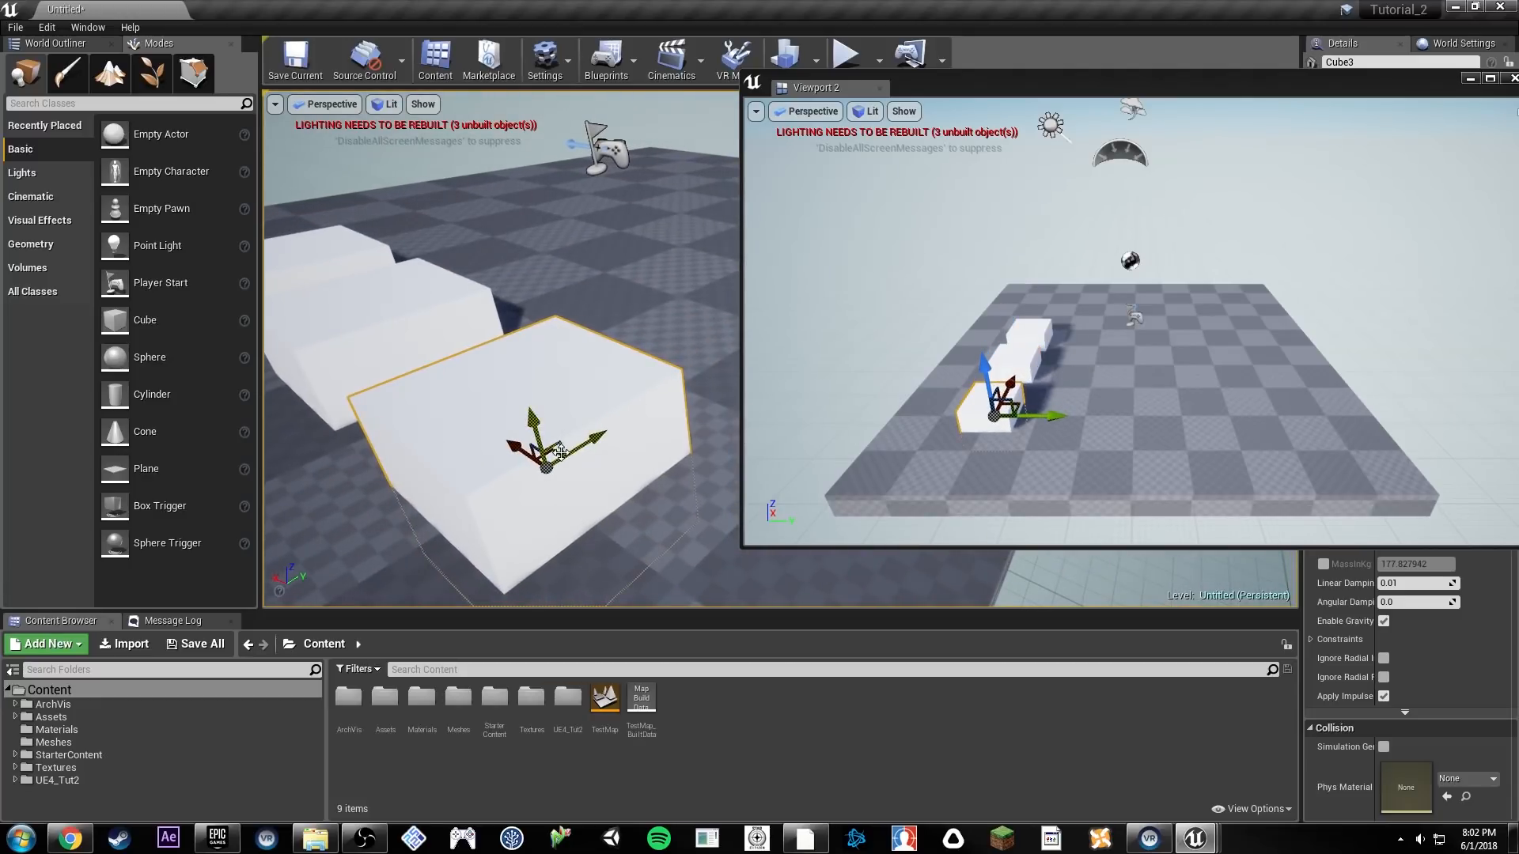
left_click_drag(553, 456, 512, 221, "alt")
right_click_drag(512, 222, 569, 198)
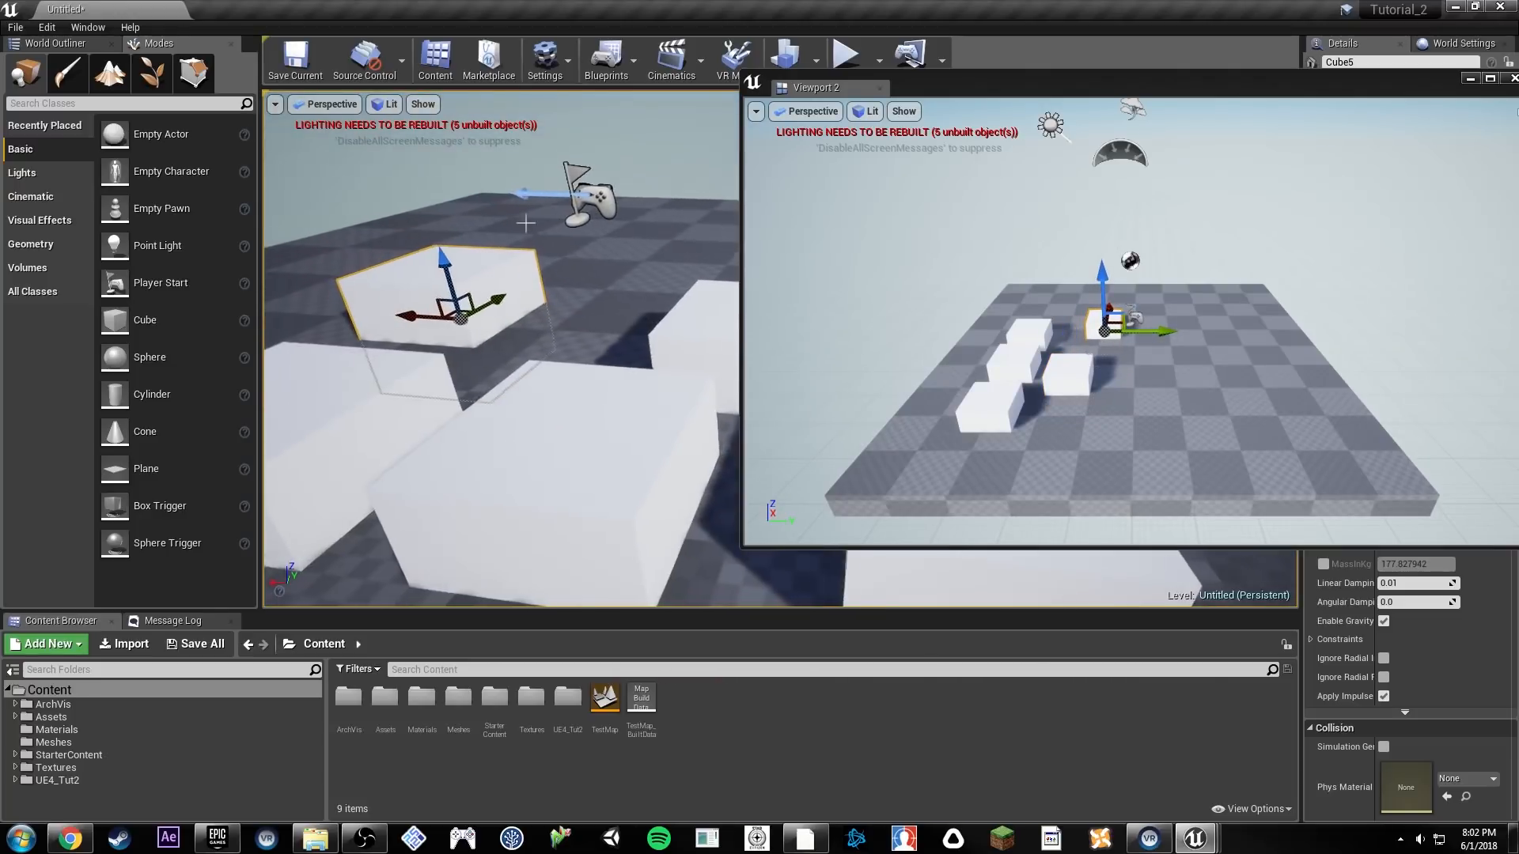
left_click_drag(467, 311, 721, 261, "alt")
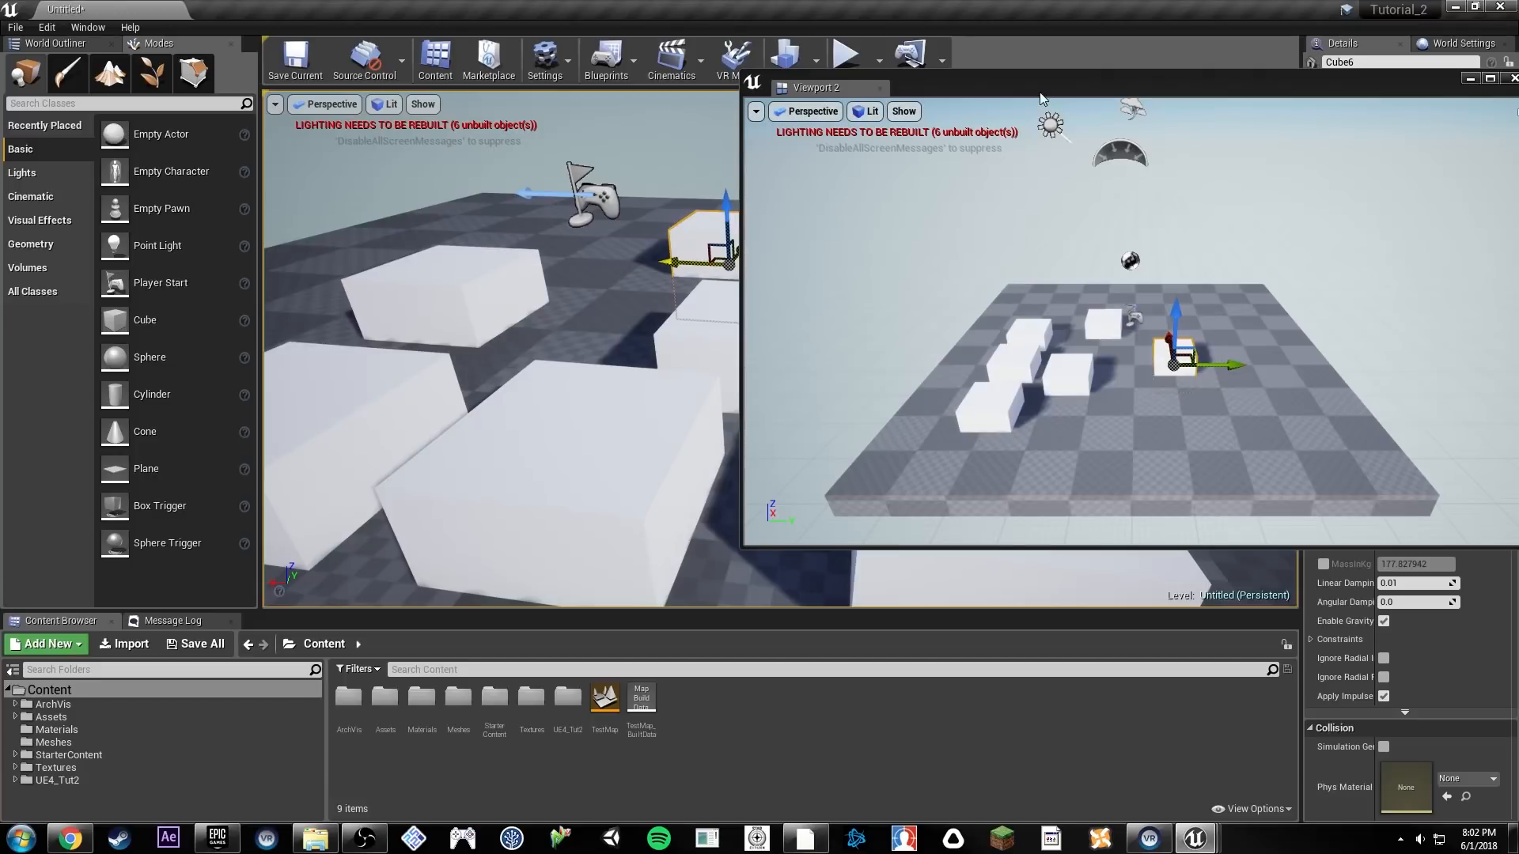
Step: Preview Detail Lighting in the main viewport before restoring Lit mode, and close Viewport 2
left_click_drag(1039, 96, 1078, 136)
left_click(395, 109)
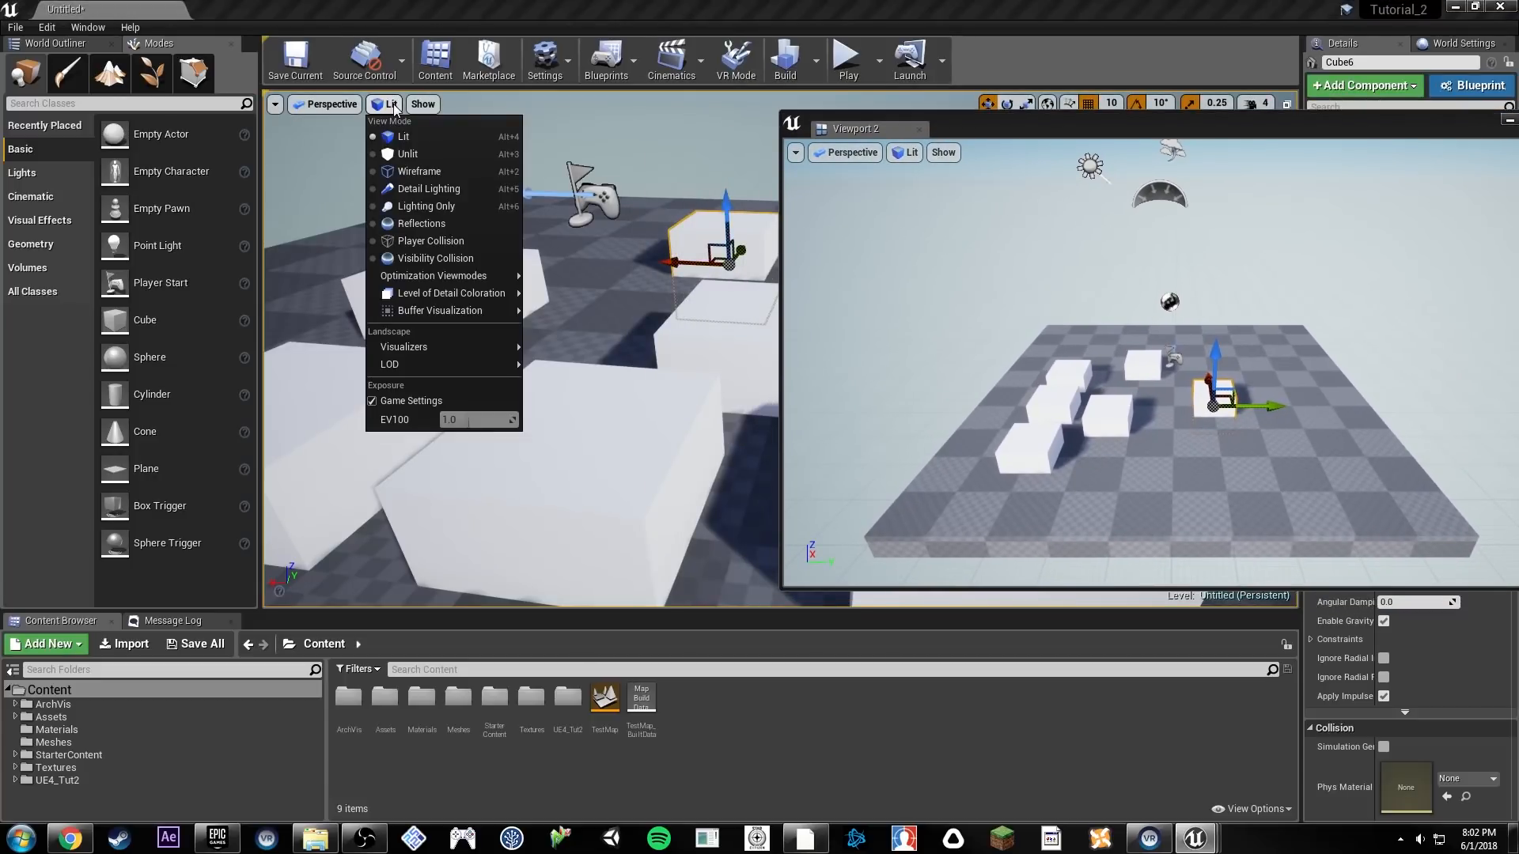
left_click(399, 190)
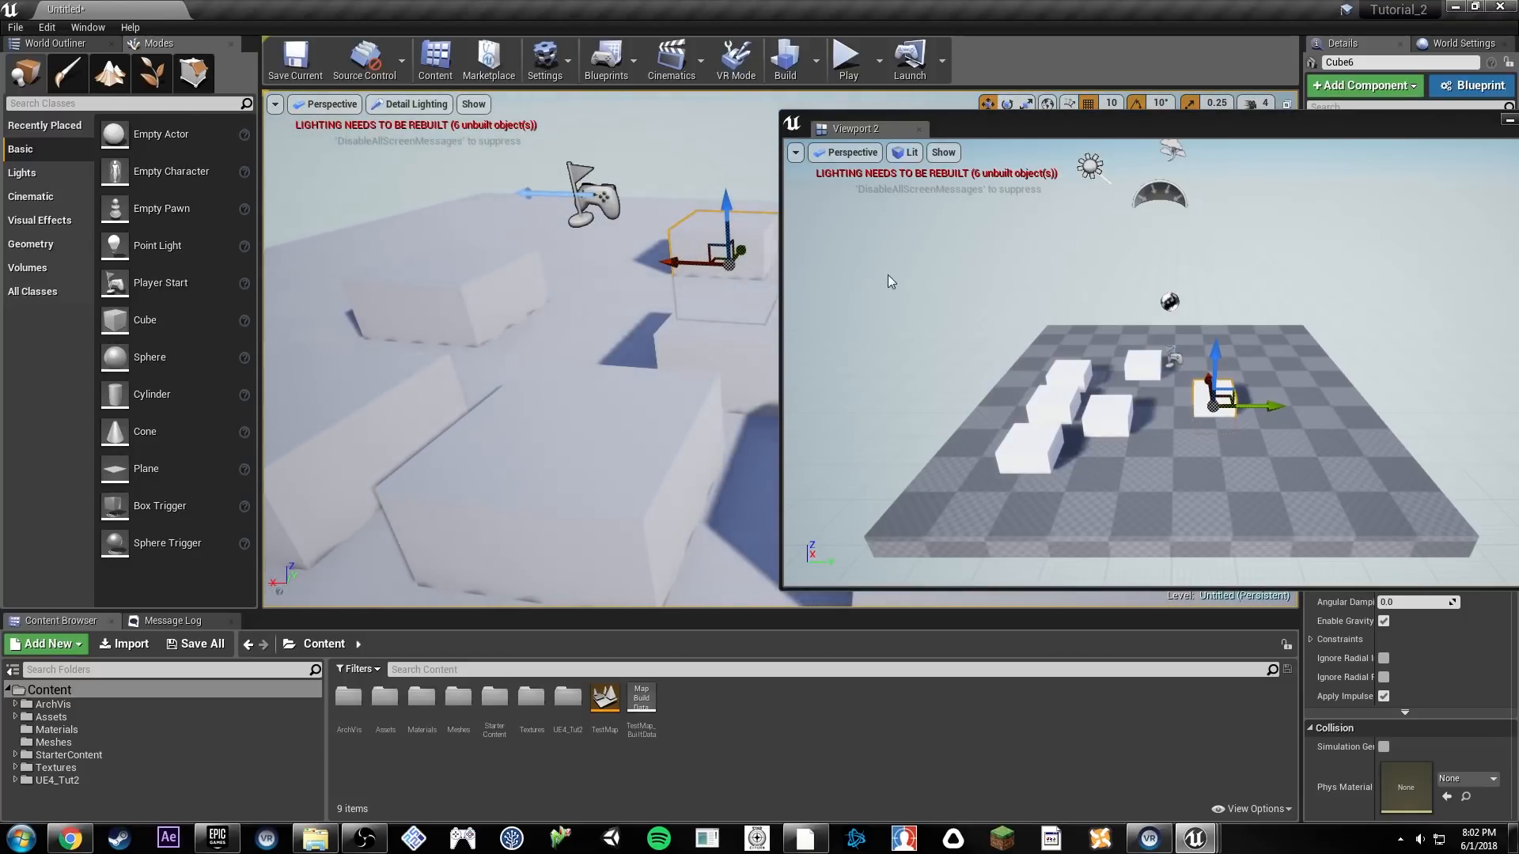
left_click(407, 104)
left_click(395, 133)
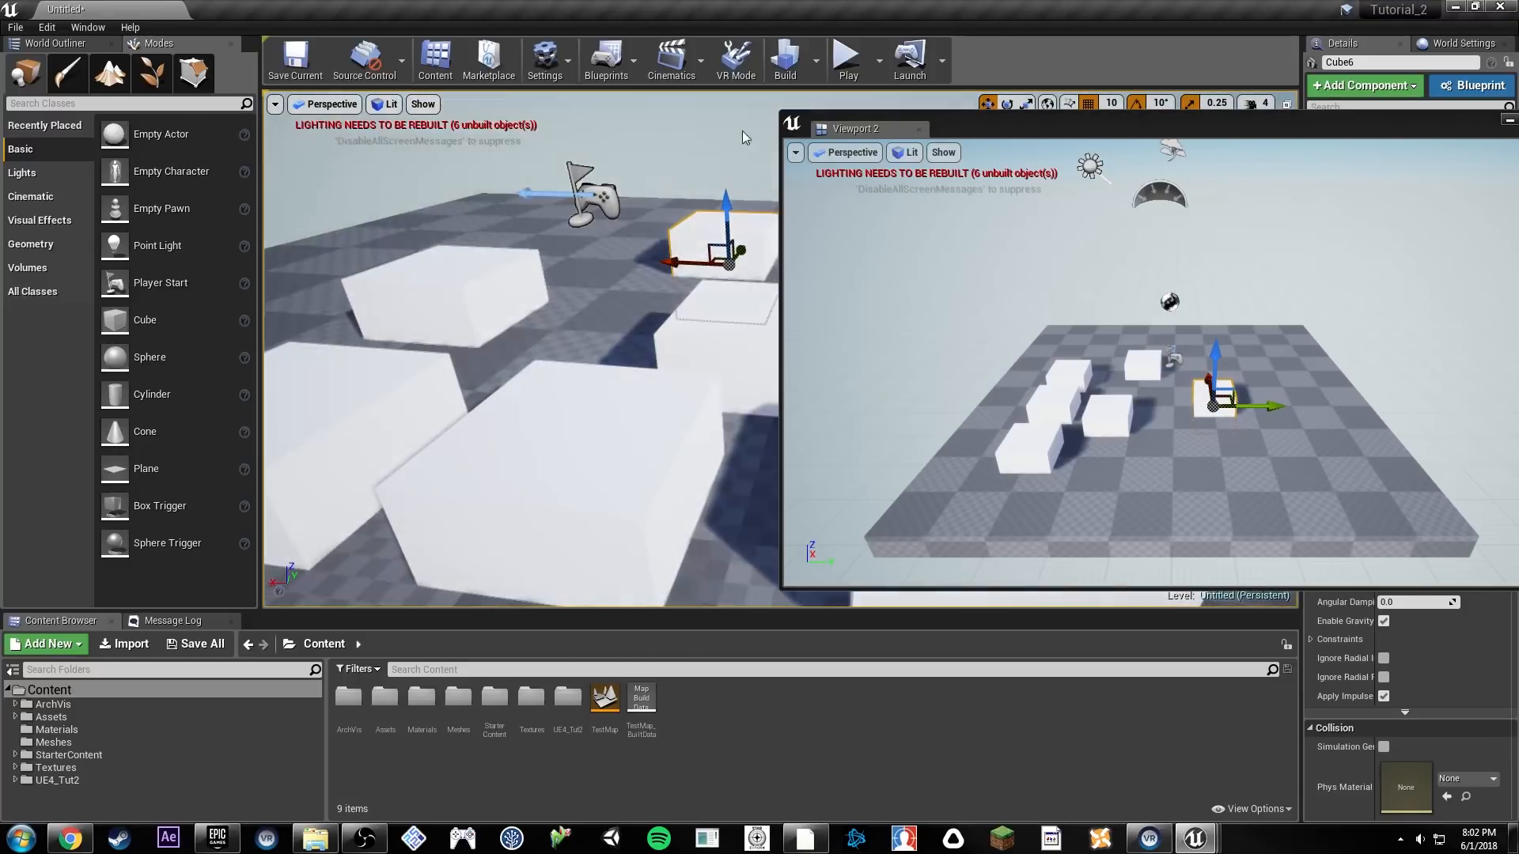
left_click(918, 131)
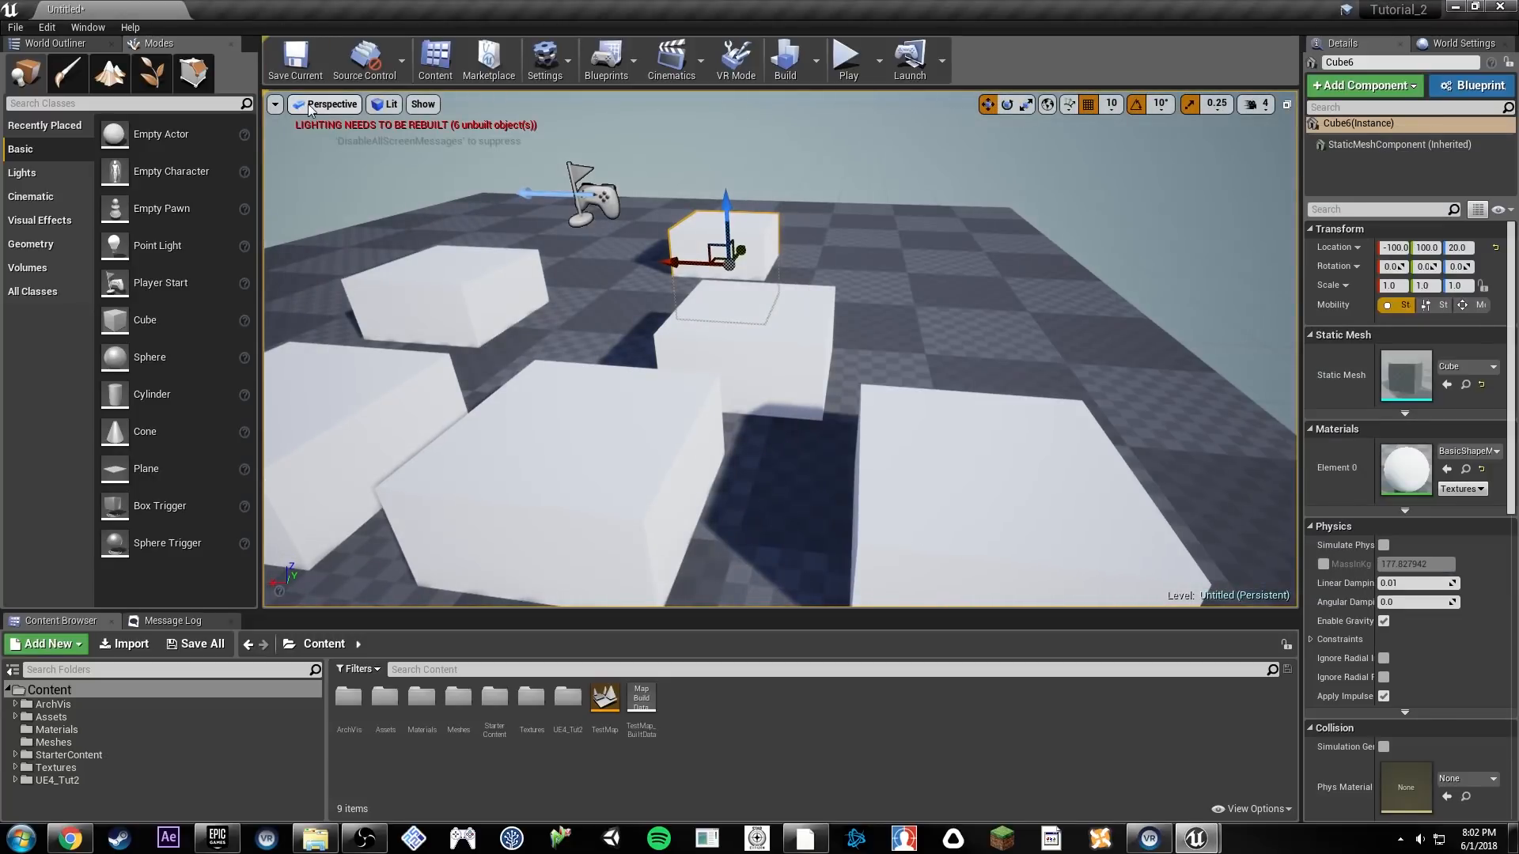
Step: Switch the viewport to the Top orthographic view and change its view mode first to Lit, finally to Unlit
left_click(310, 107)
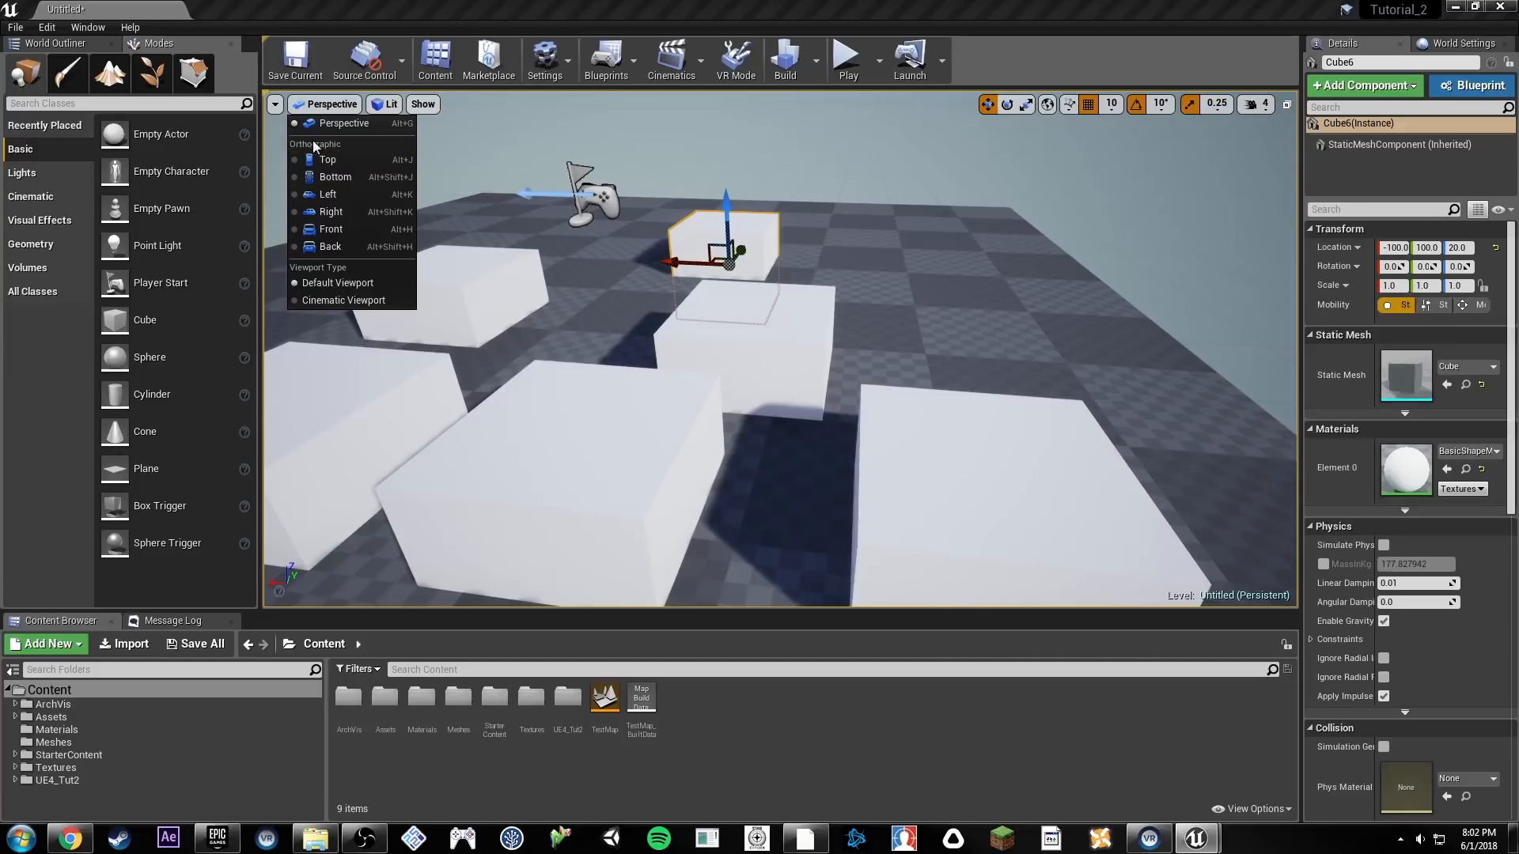
left_click(331, 161)
key("f")
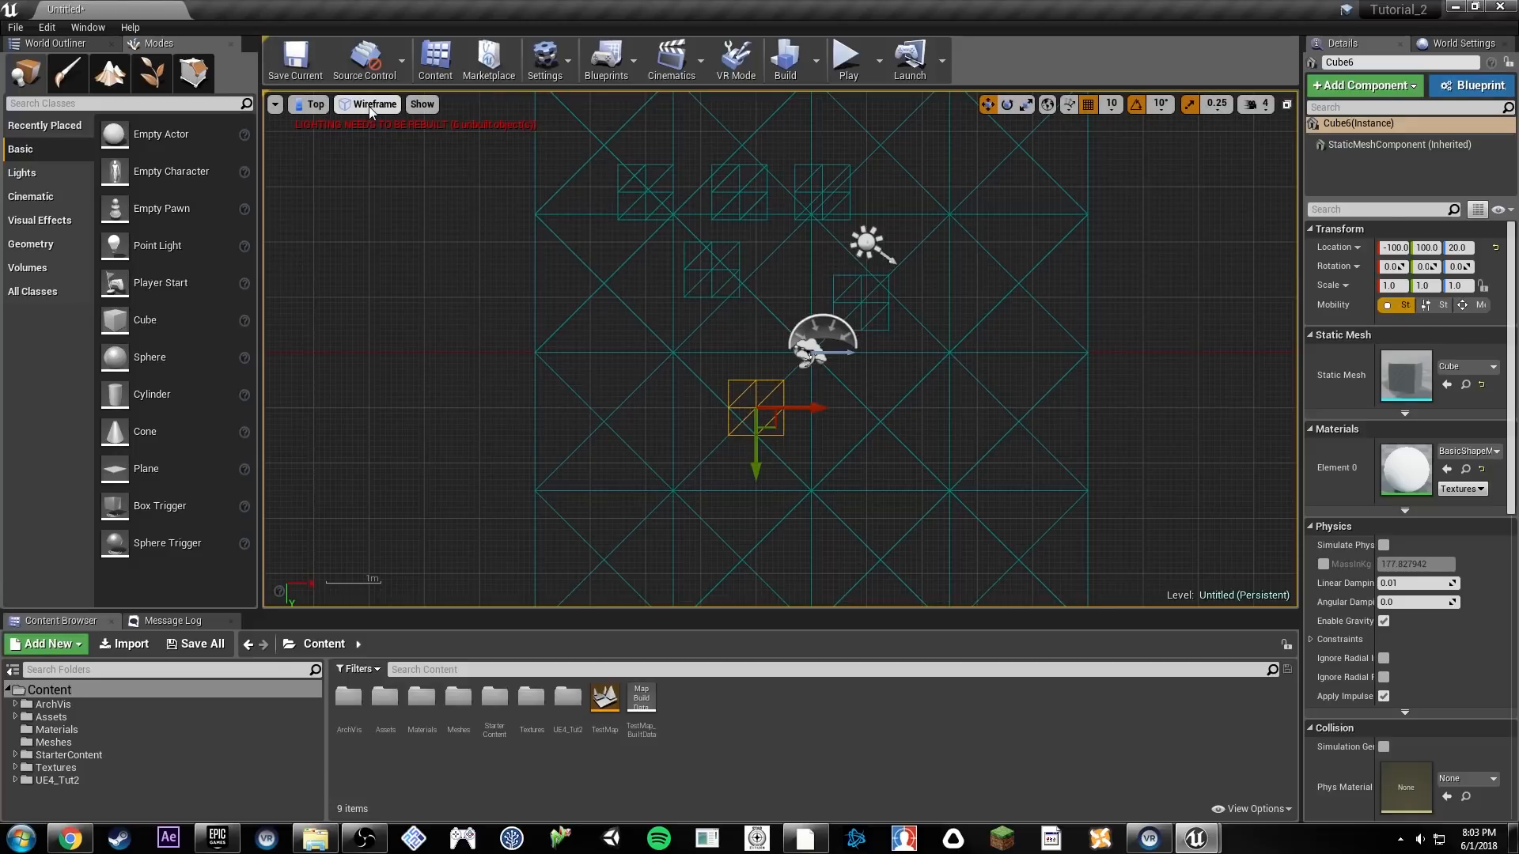
left_click(309, 106)
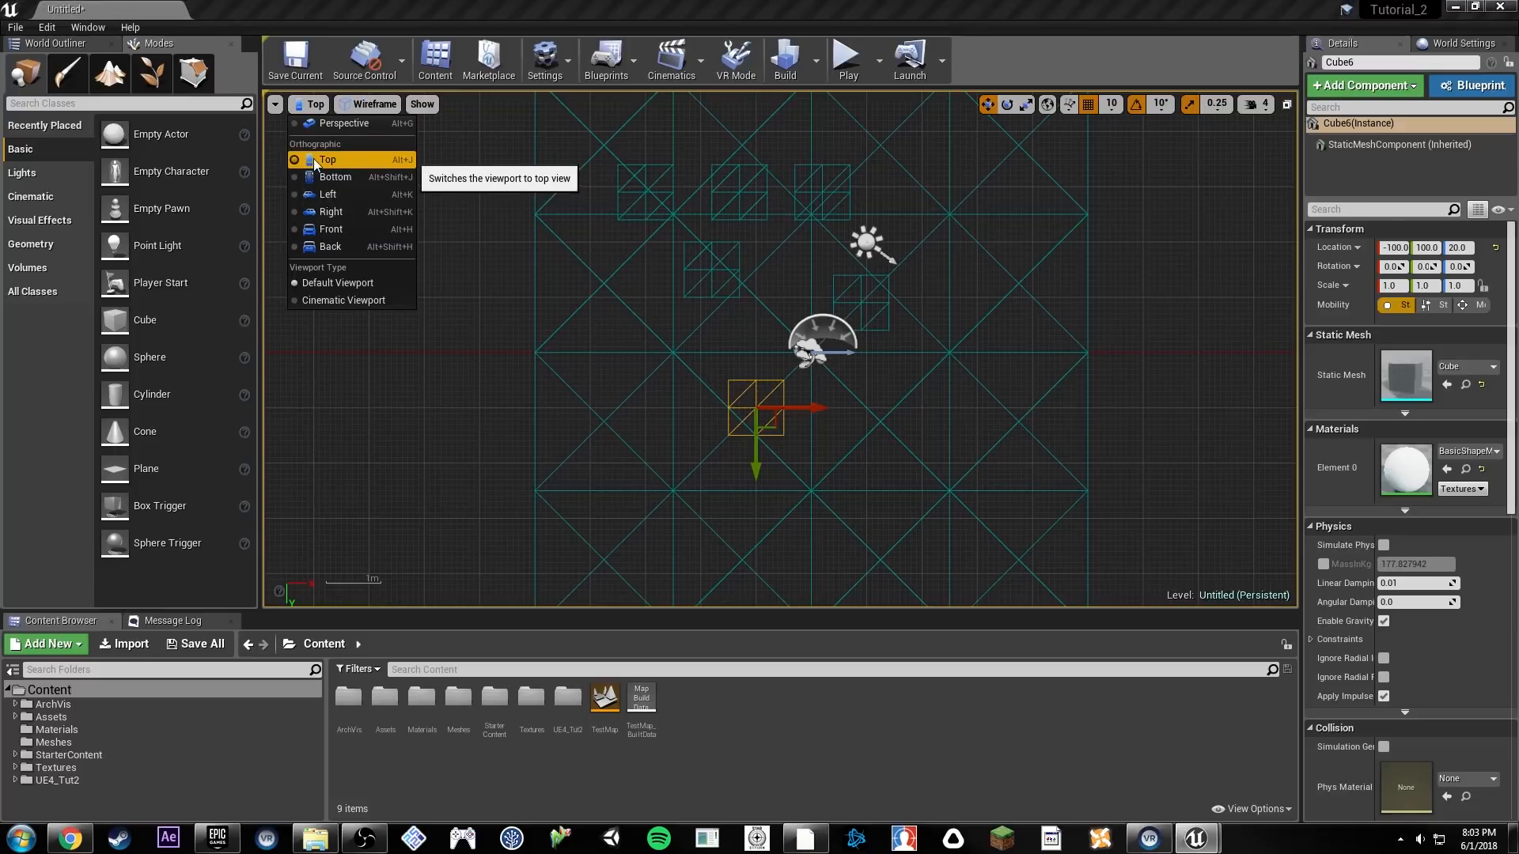
left_click(373, 105)
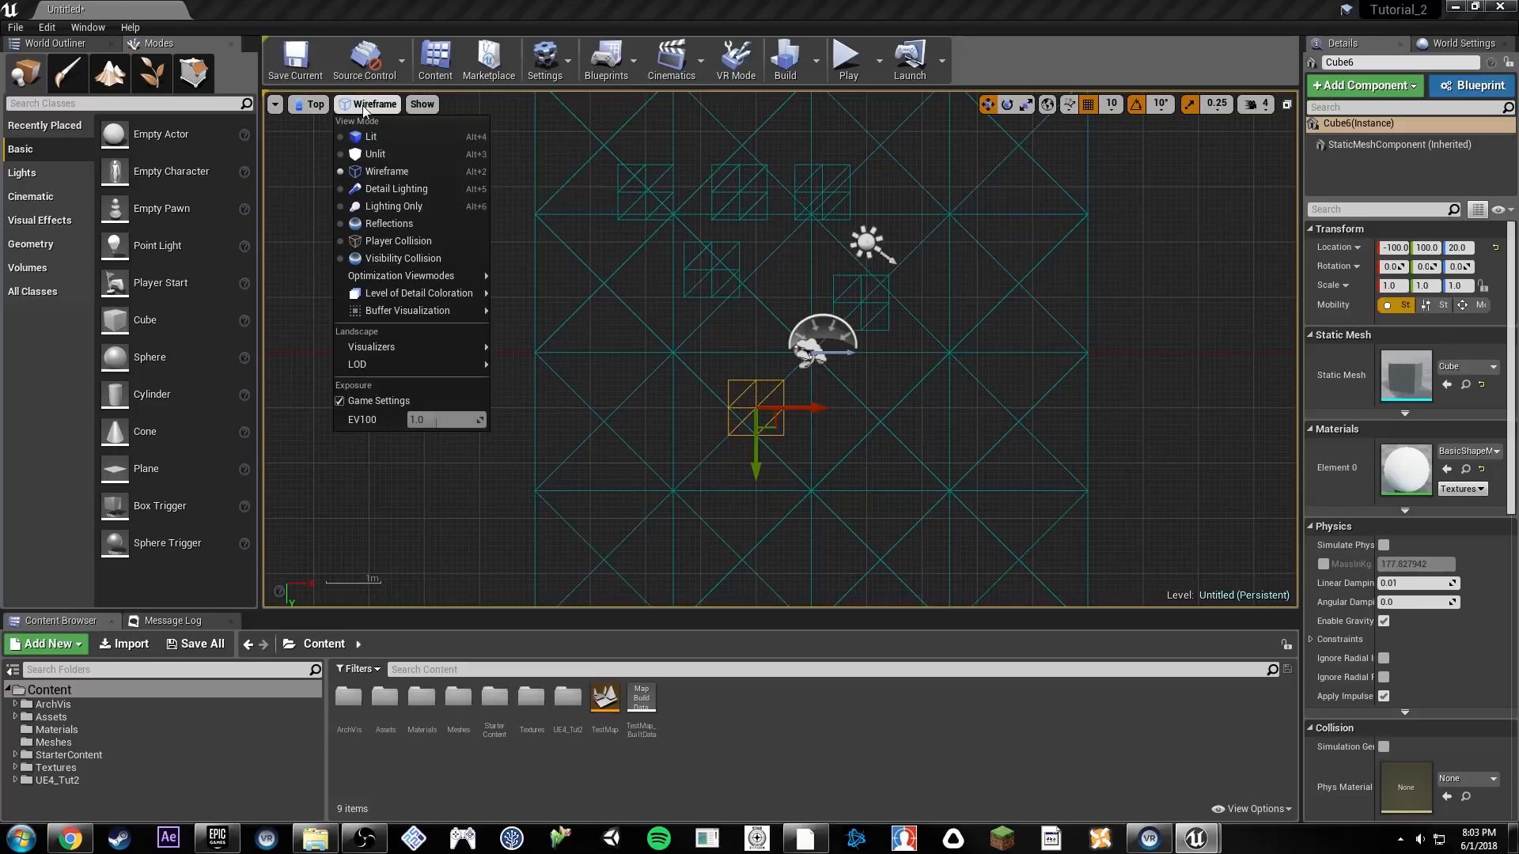
left_click(371, 136)
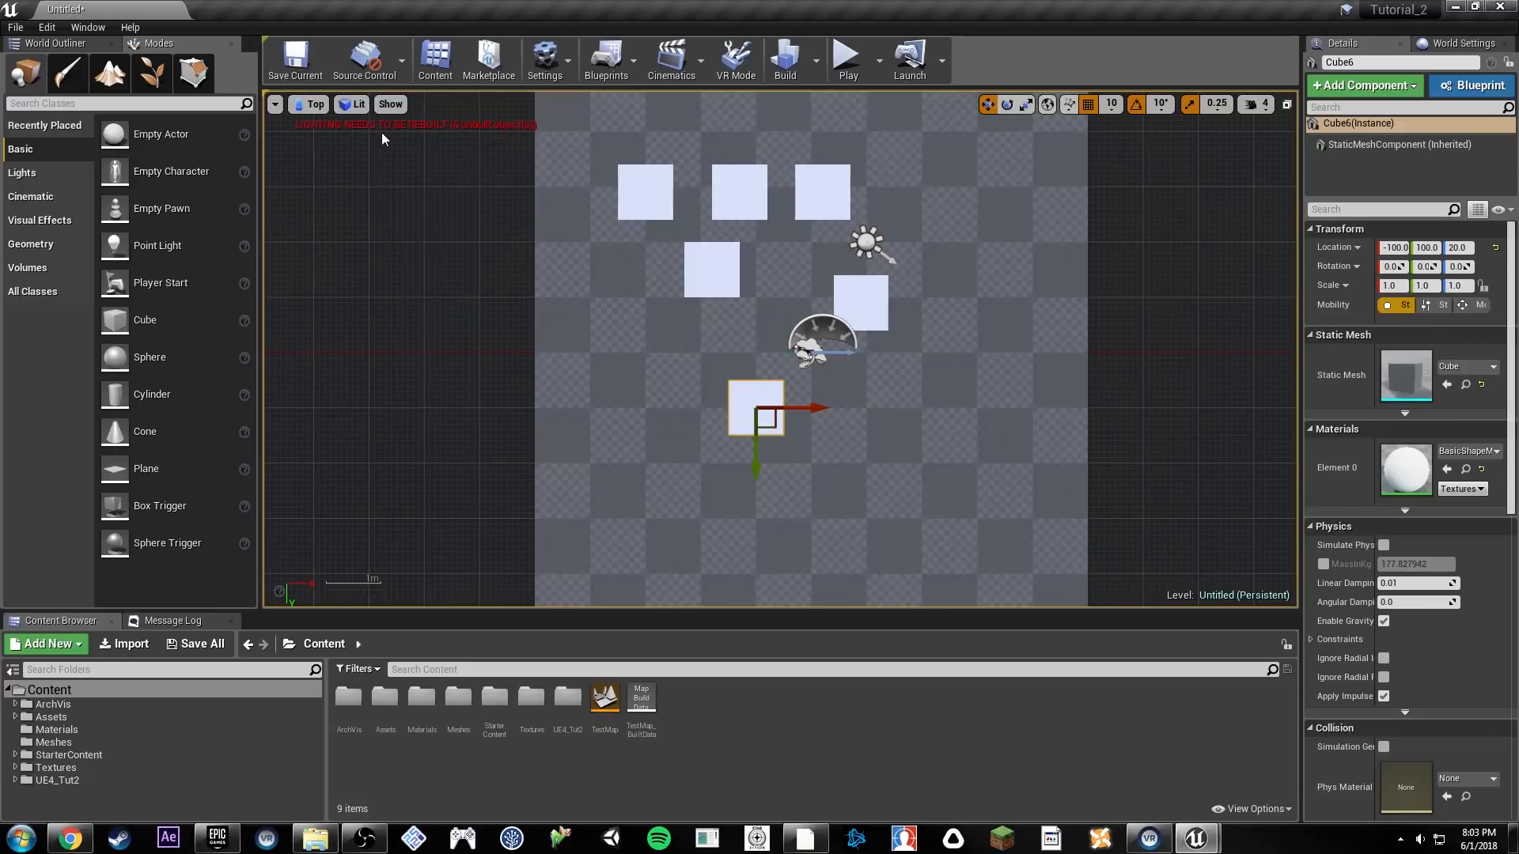
left_click(353, 103)
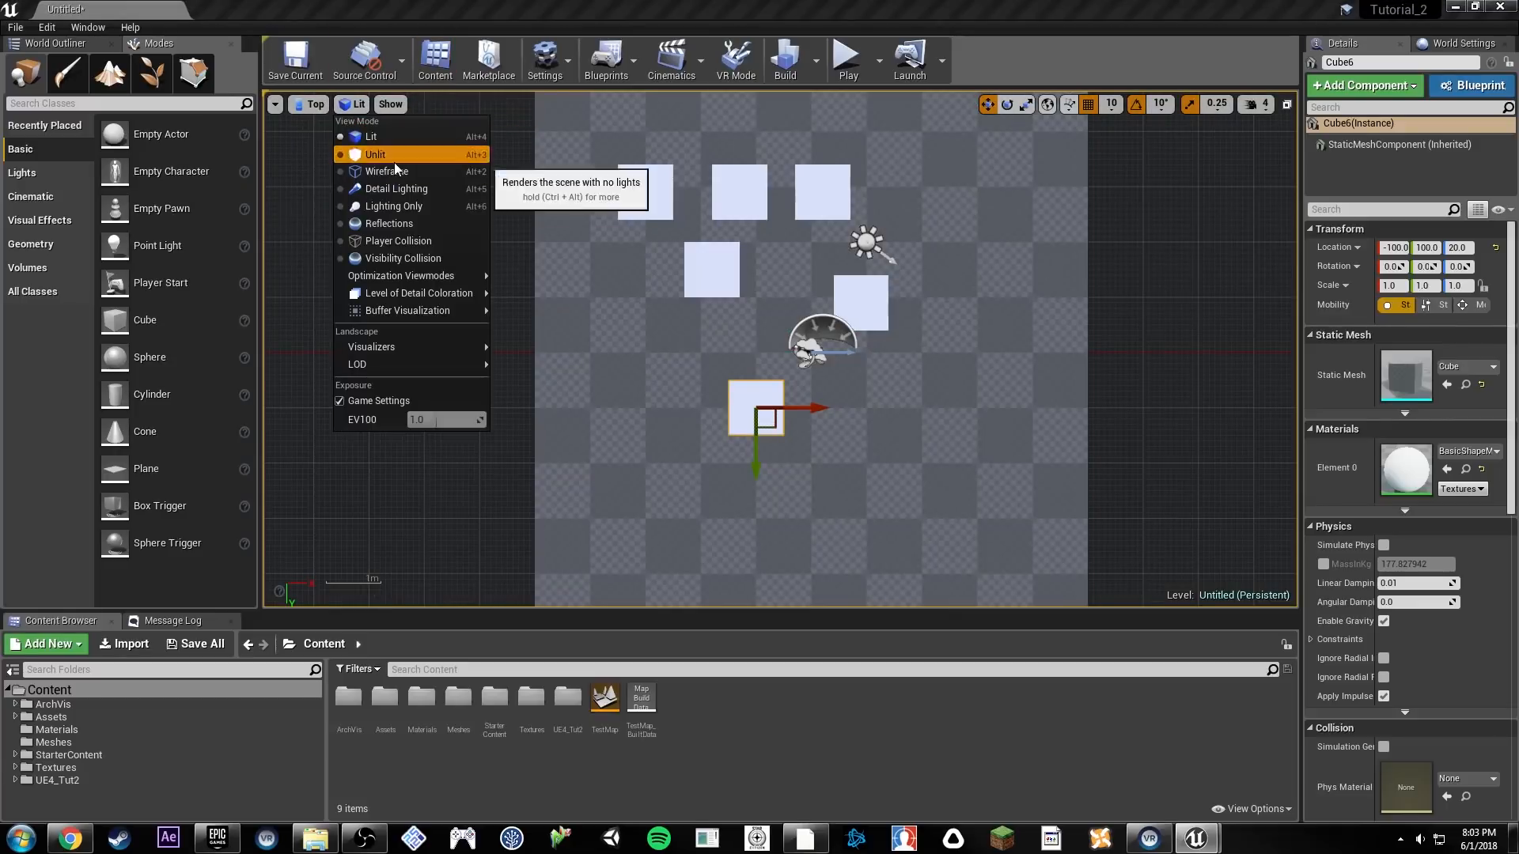
left_click(371, 153)
left_click(399, 103)
Step: Return to the Perspective view and toggle Game View on and off to compare the level with and without editor icons
left_click(320, 103)
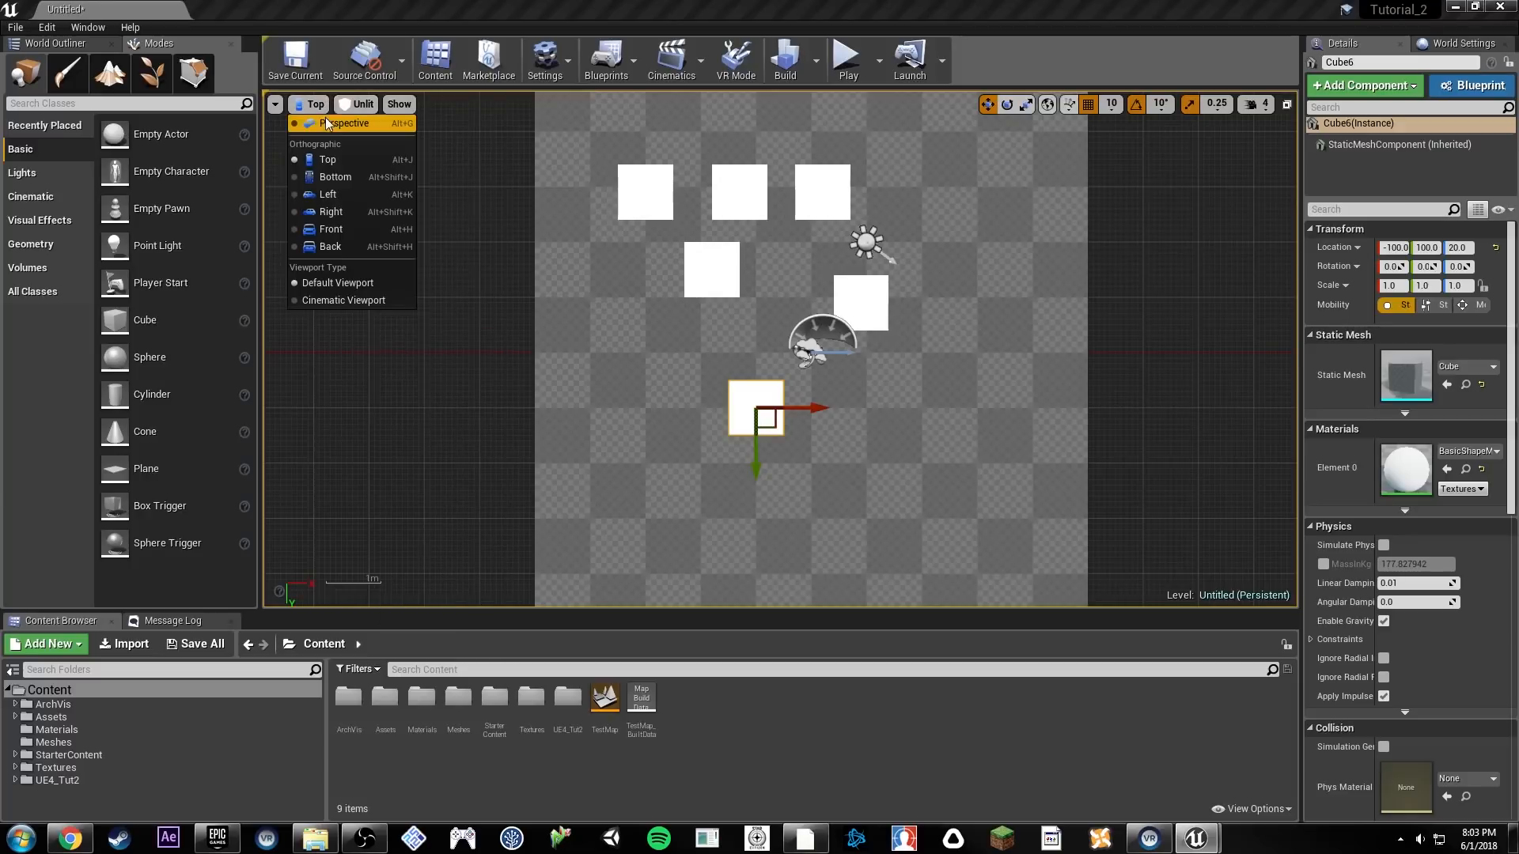
left_click(329, 126)
right_click_drag(895, 307, 888, 310)
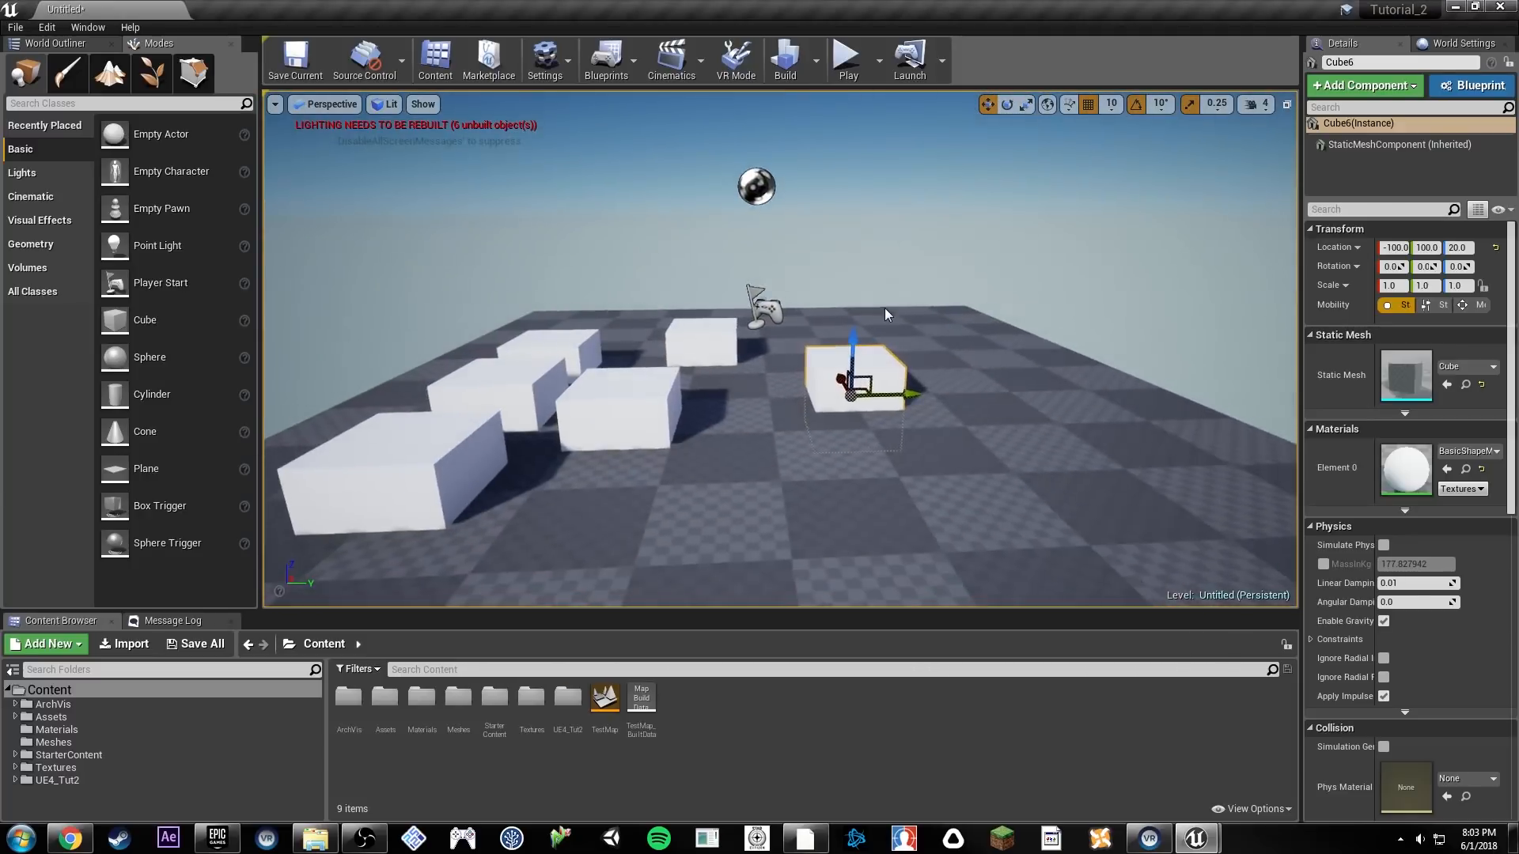
key("g")
key("g")
key("g")
key("g")
key("g")
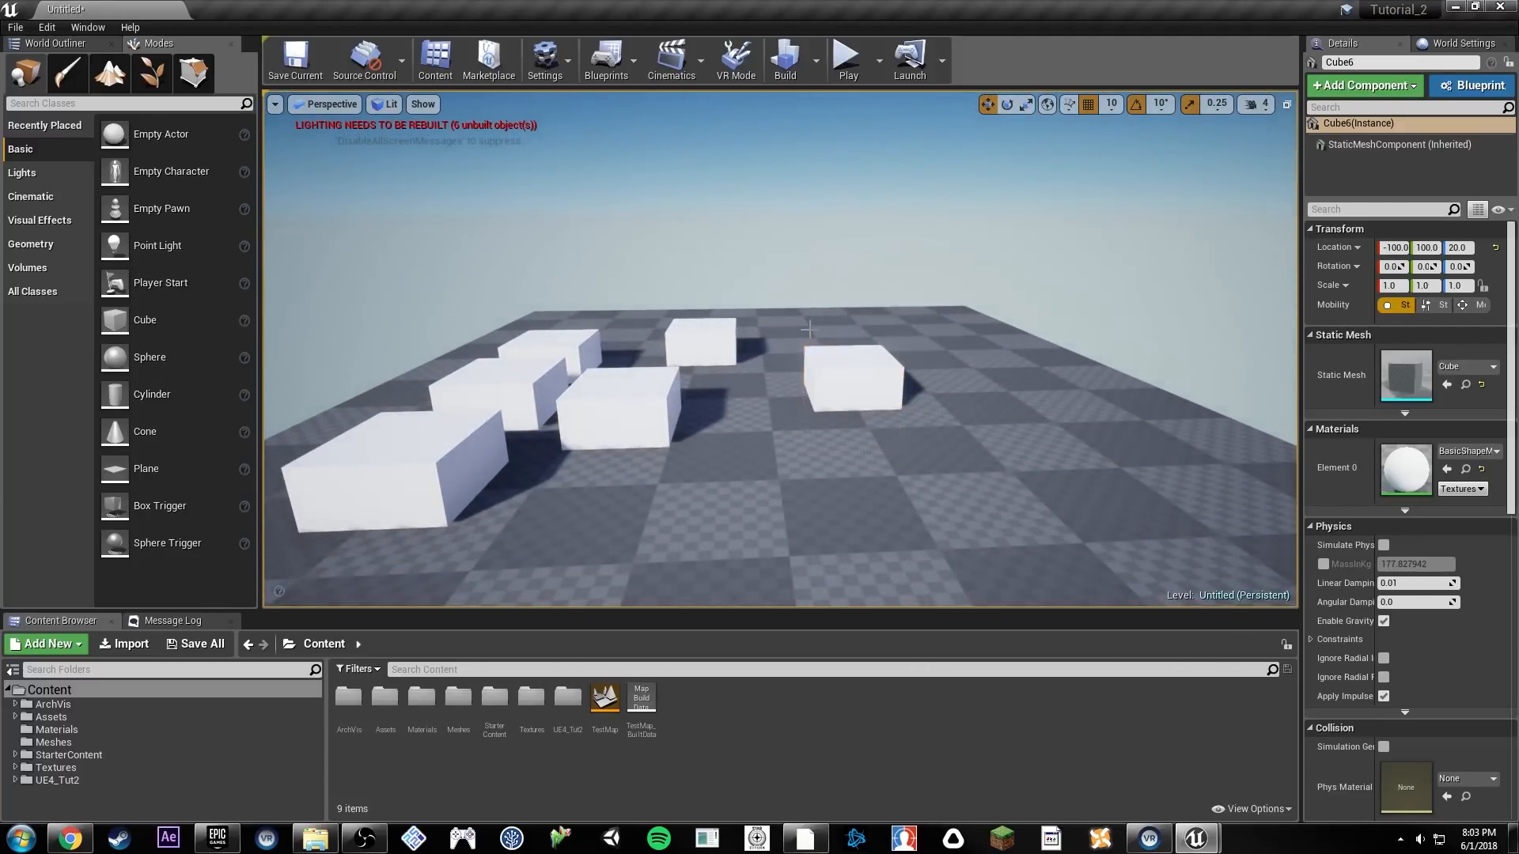
key("g")
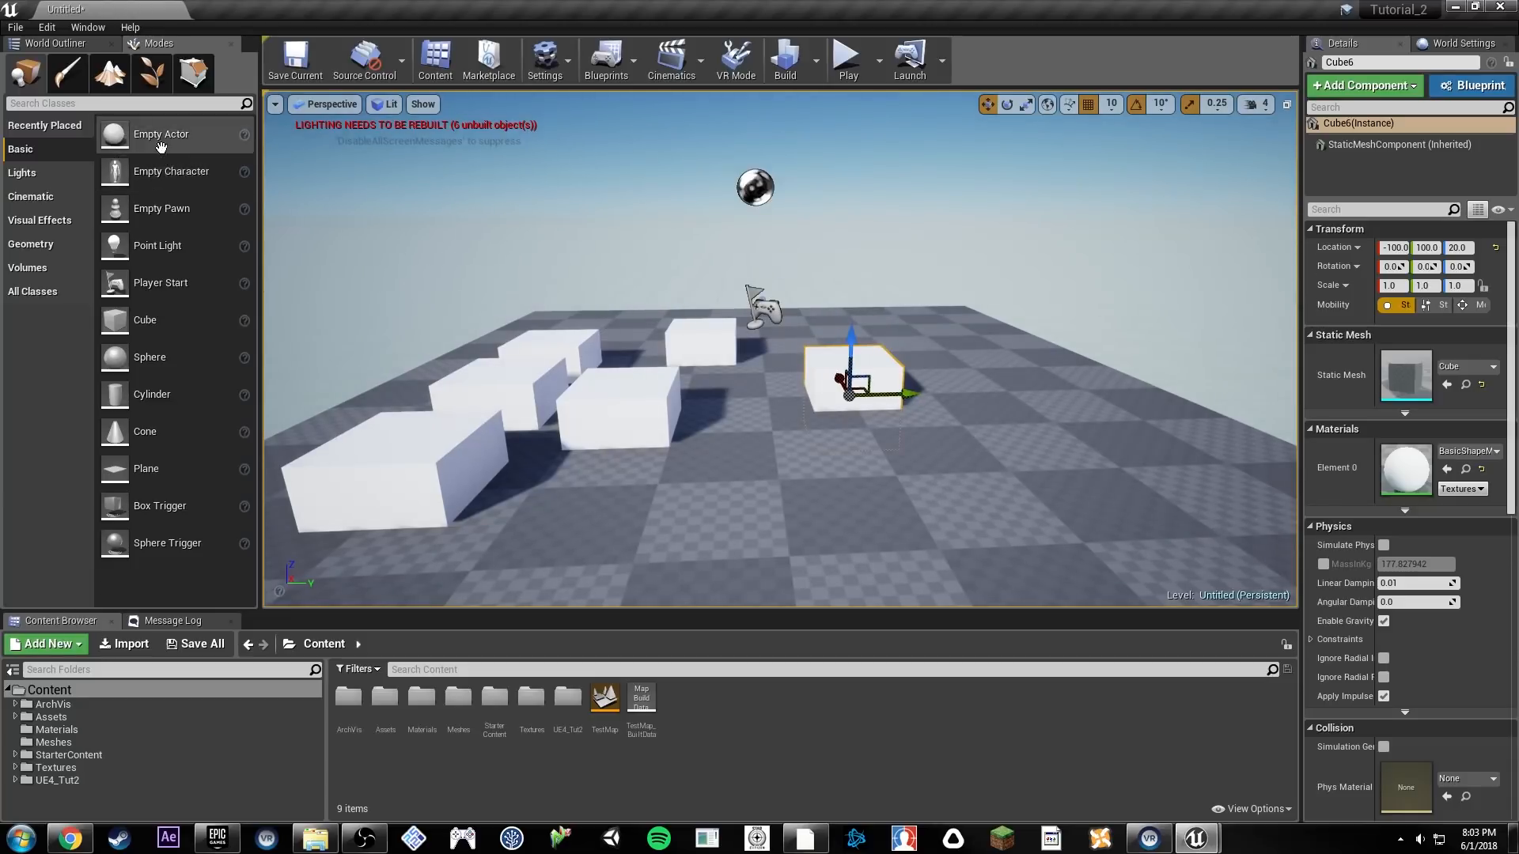
Step: Search the placeable actors for "light" and place three point lights around the cubes
left_click(70, 104)
type("light")
left_click_drag(601, 413, 611, 325)
mouse_move(662, 276)
right_mouse_down()
mouse_move(678, 258)
mouse_move(645, 259)
right_mouse_up()
key("w")
key("g")
key("g")
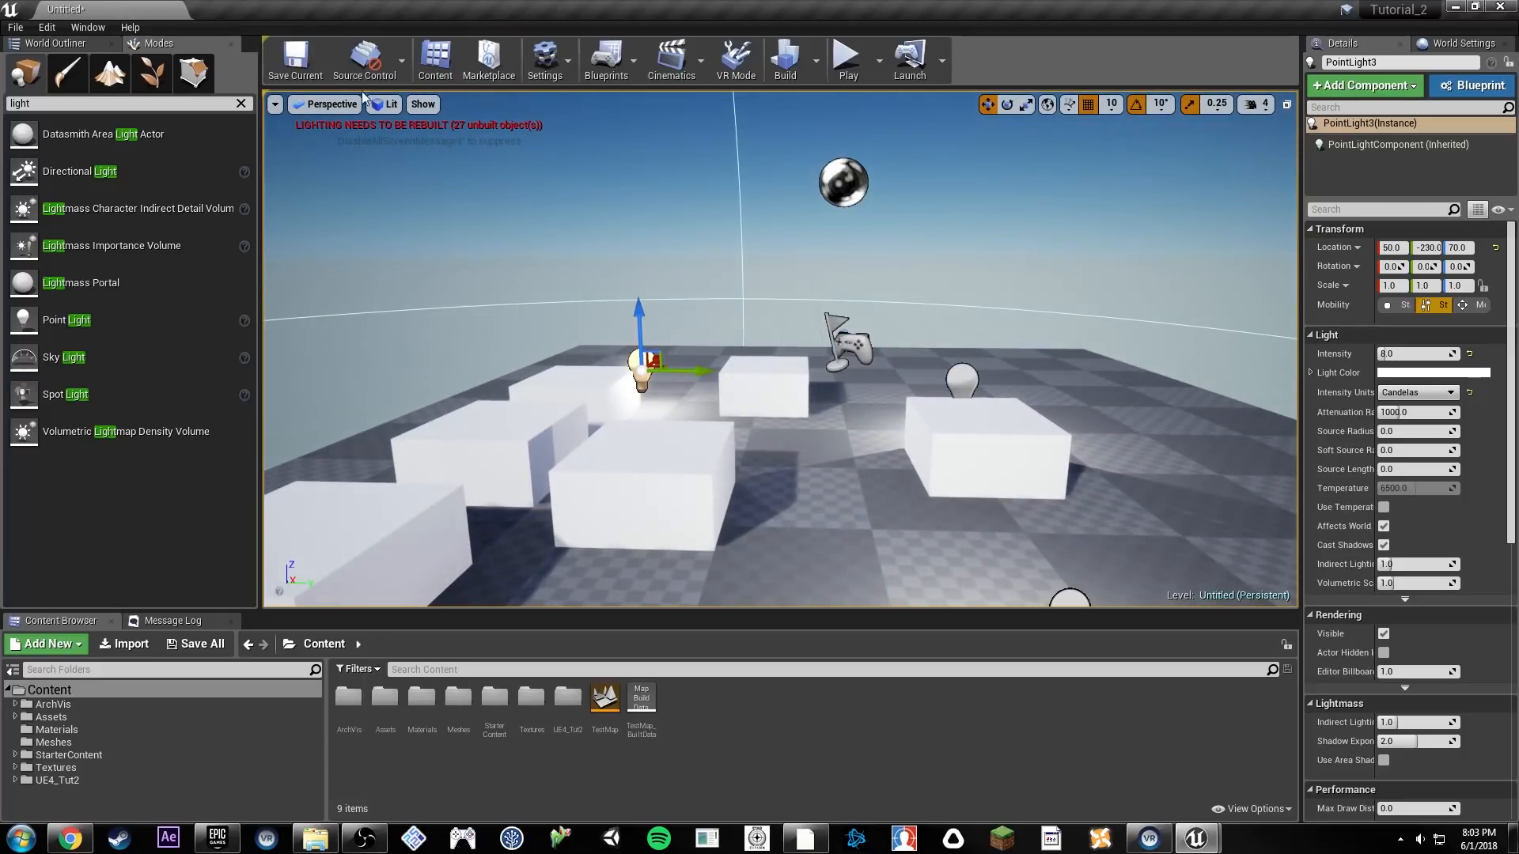
Step: Examine the layout of the cubes and point lights from the Top view
left_click(353, 104)
left_click(353, 154)
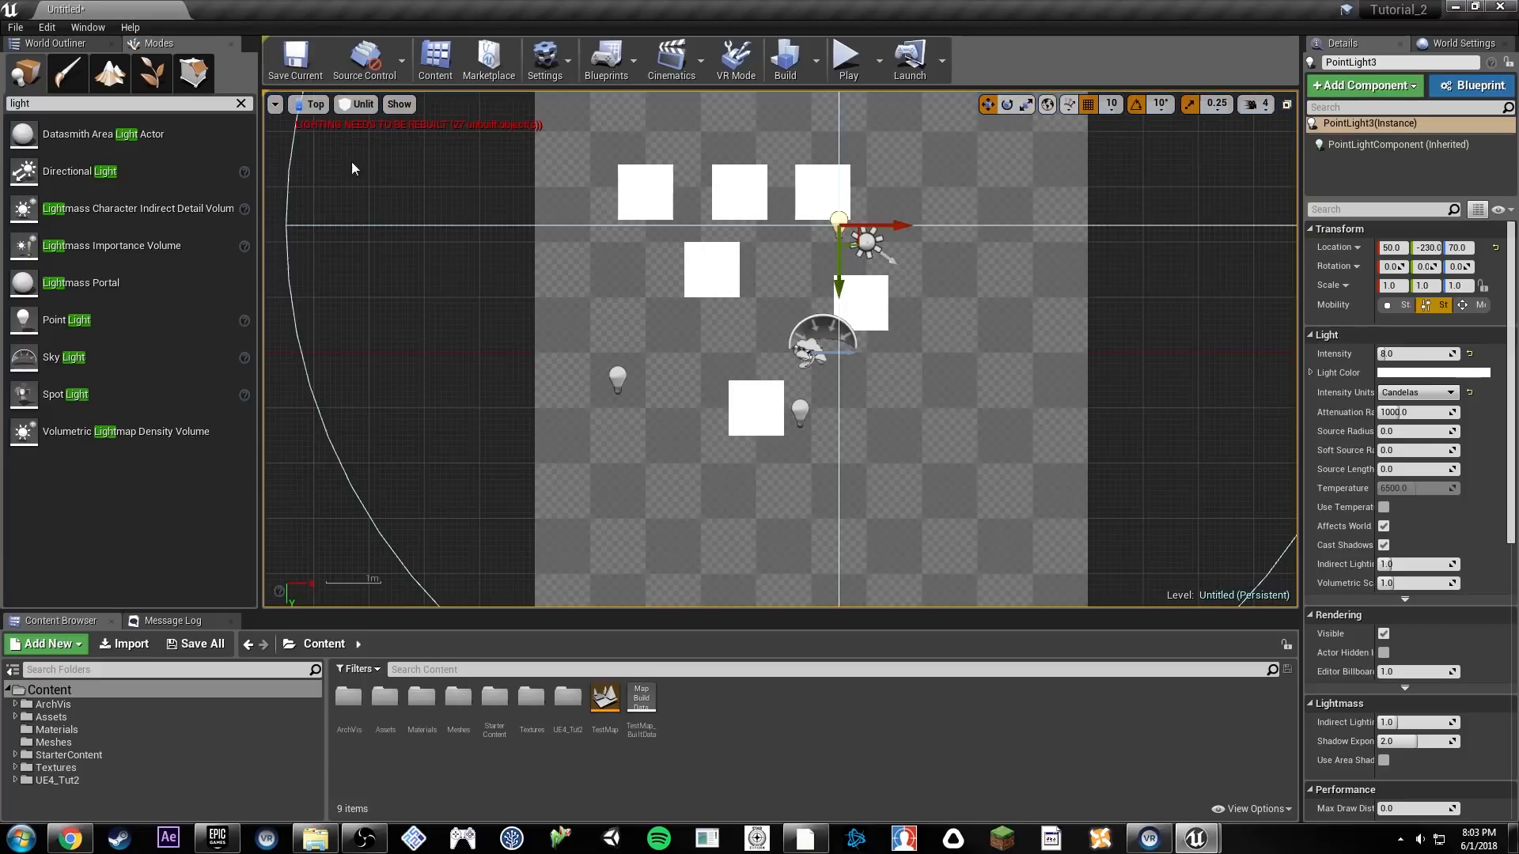
right_click_drag(958, 276, 979, 369)
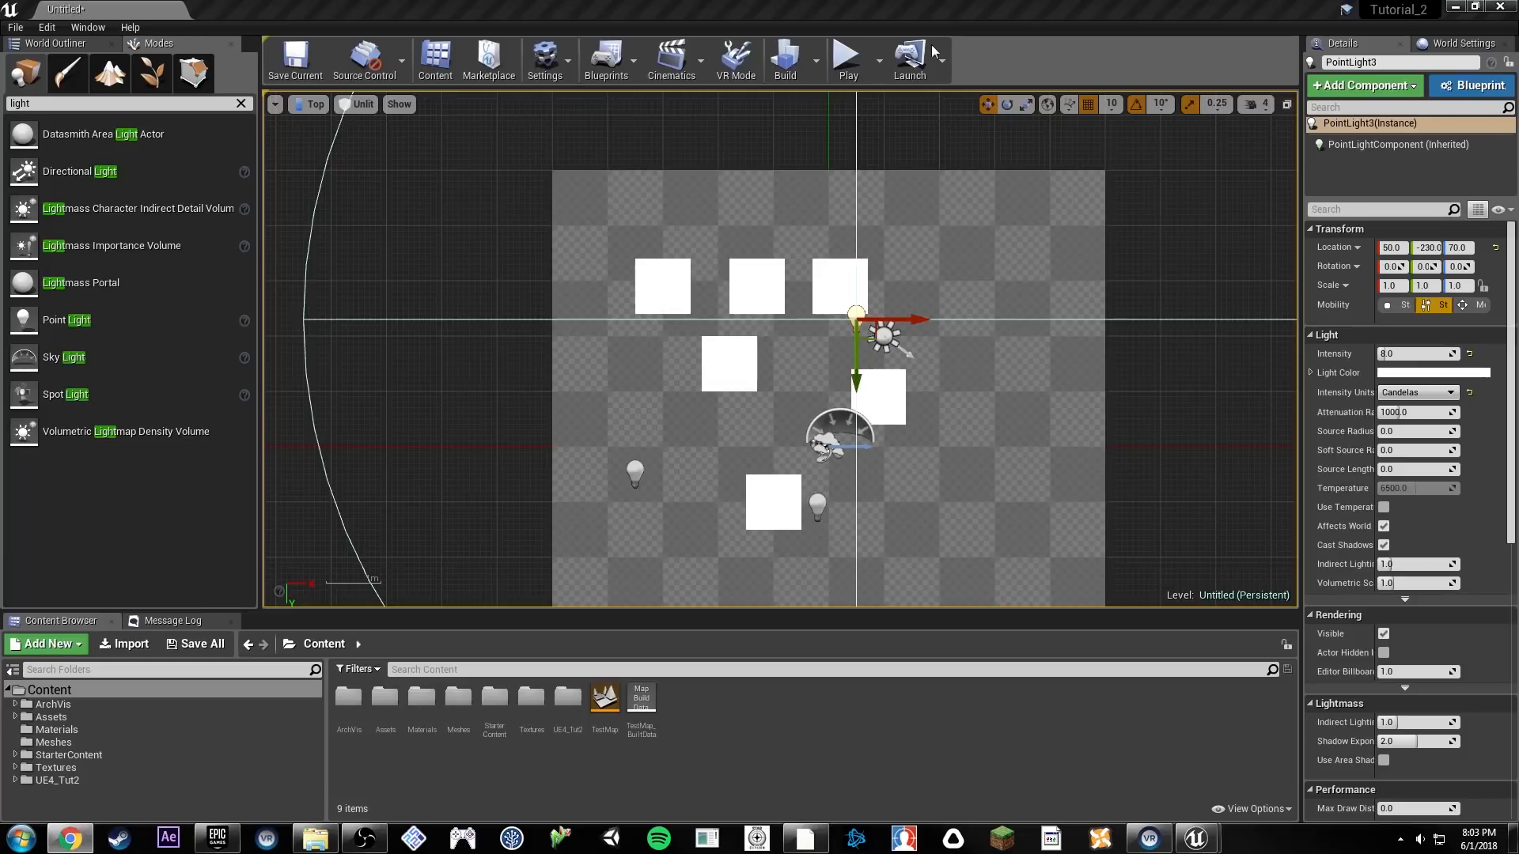
Step: Return the viewport to Perspective and turn on Game View to hide the editor icons
left_click(360, 104)
left_click(310, 104)
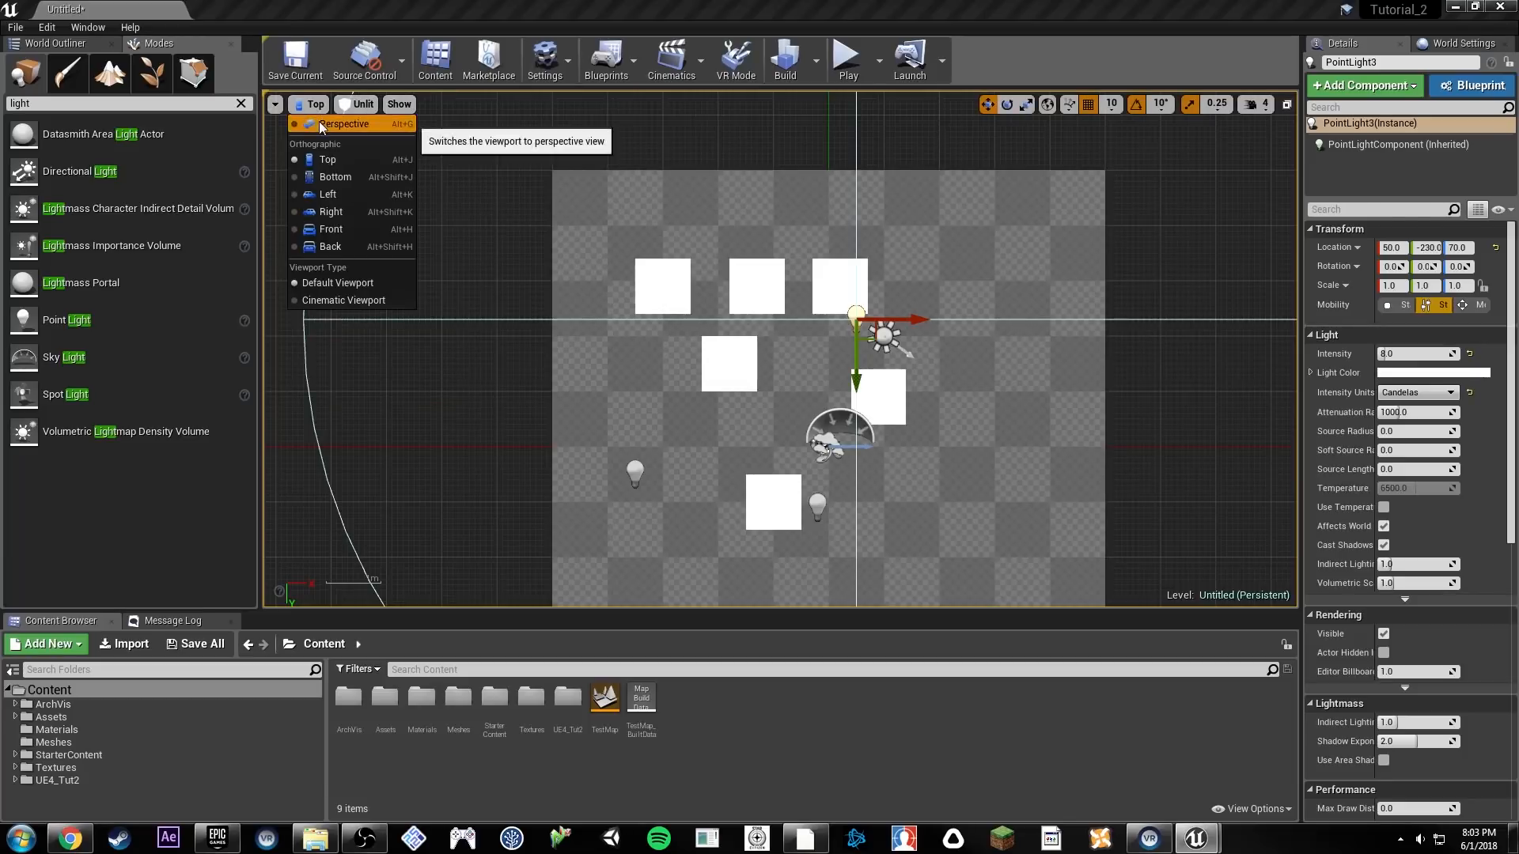
left_click(319, 121)
right_click_drag(779, 223, 808, 273)
key("g")
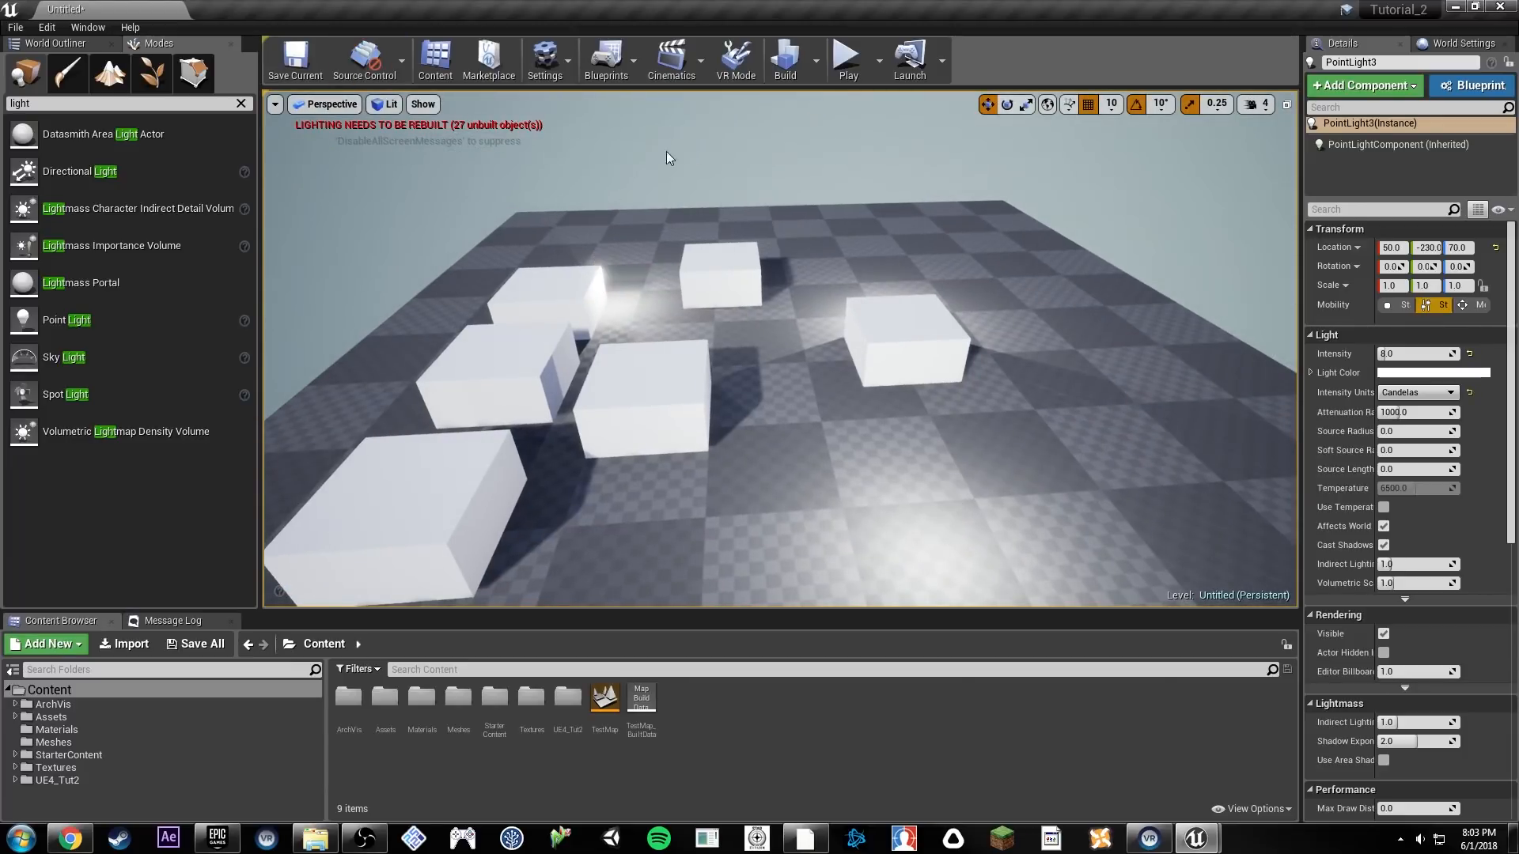
Step: Check the level from the Top view with Game View on and go back to Perspective
left_click(325, 103)
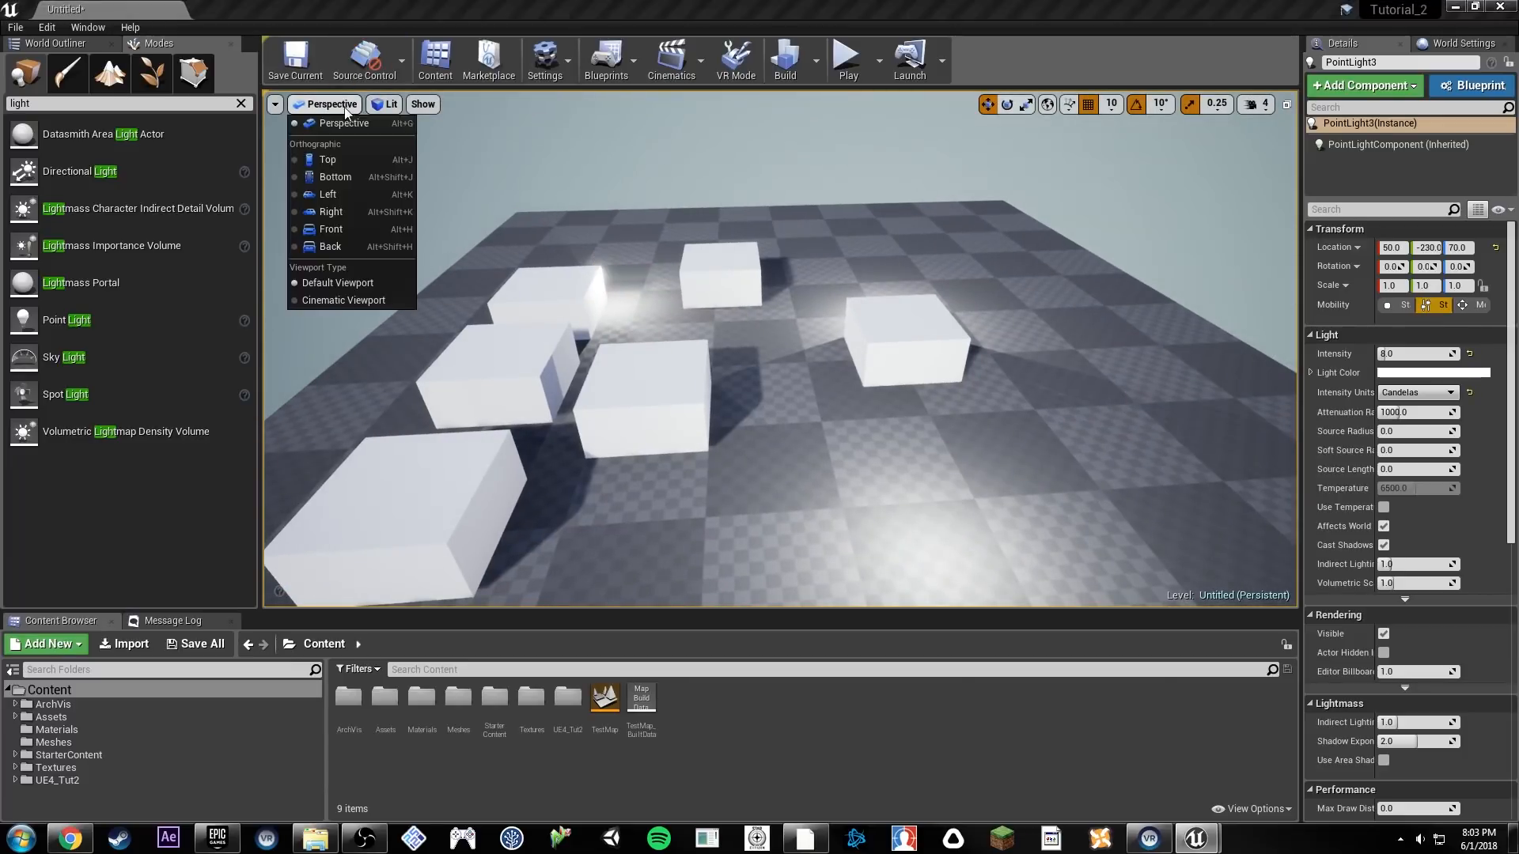
left_click(364, 170)
right_click_drag(866, 360, 826, 297)
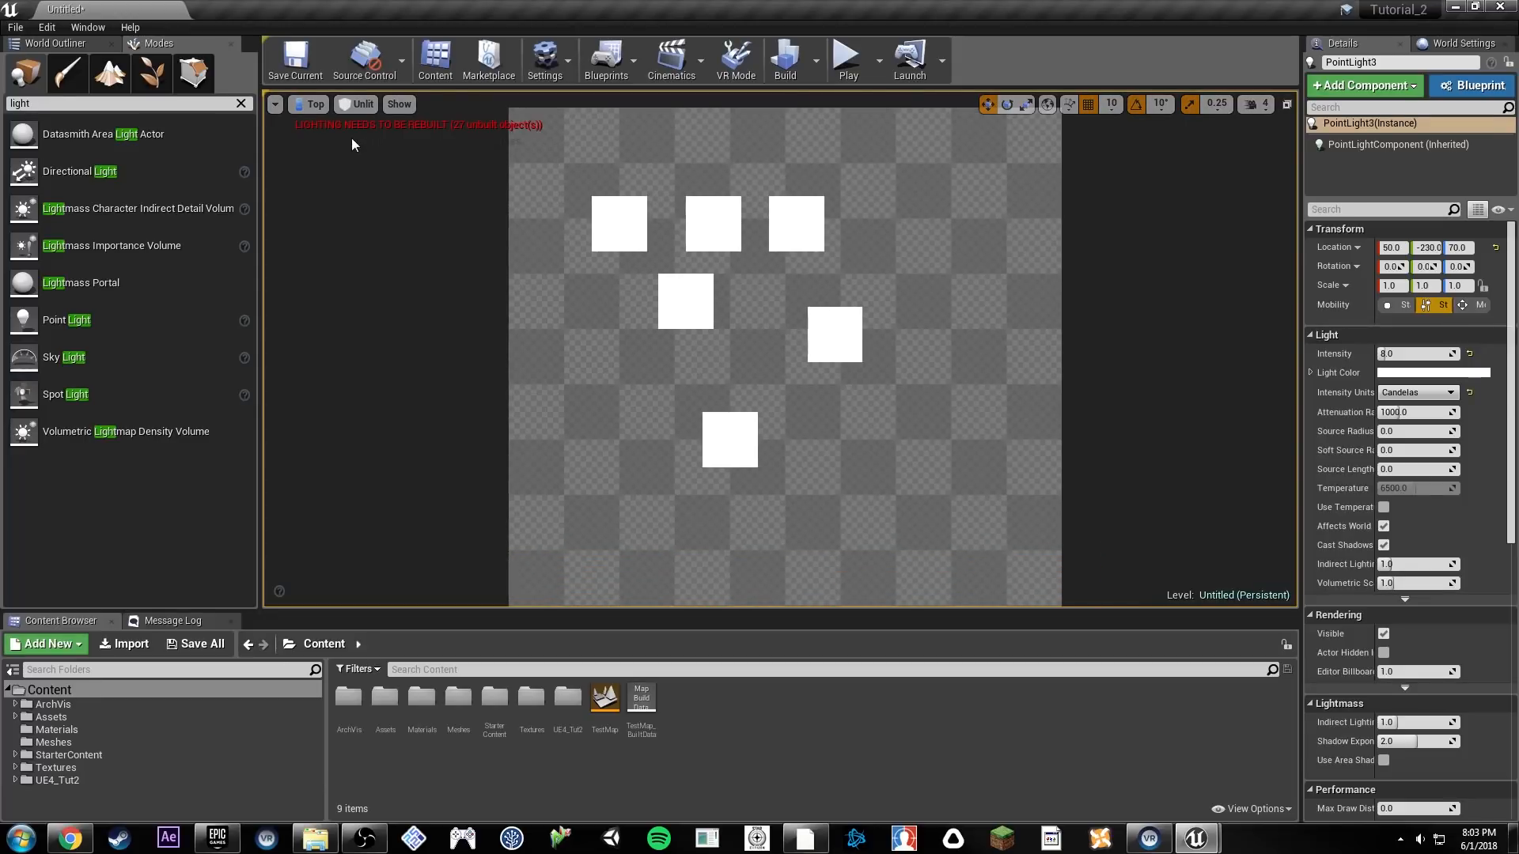
left_click(314, 106)
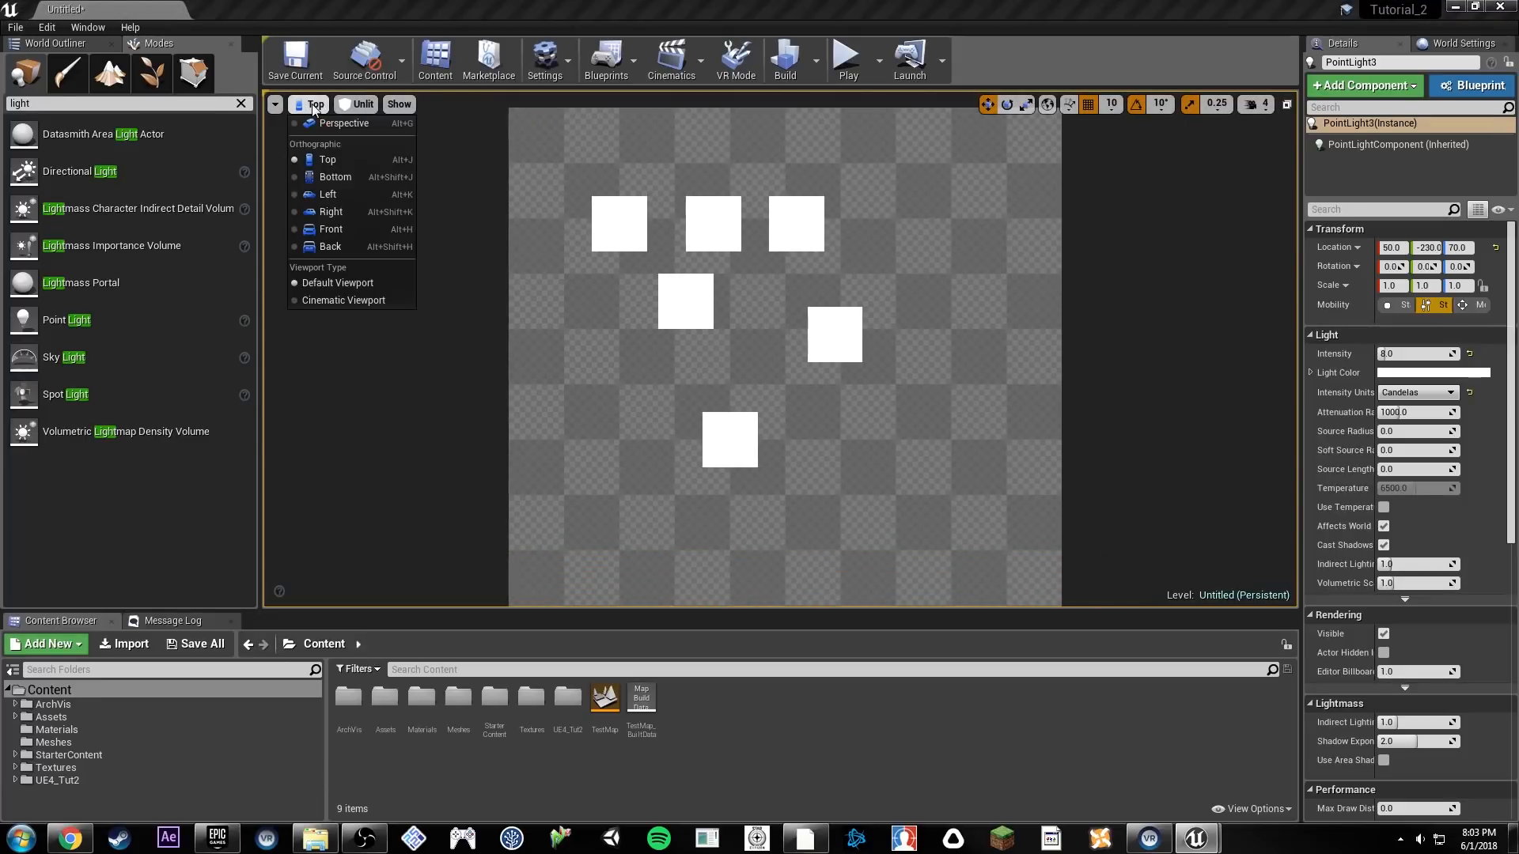
left_click(354, 125)
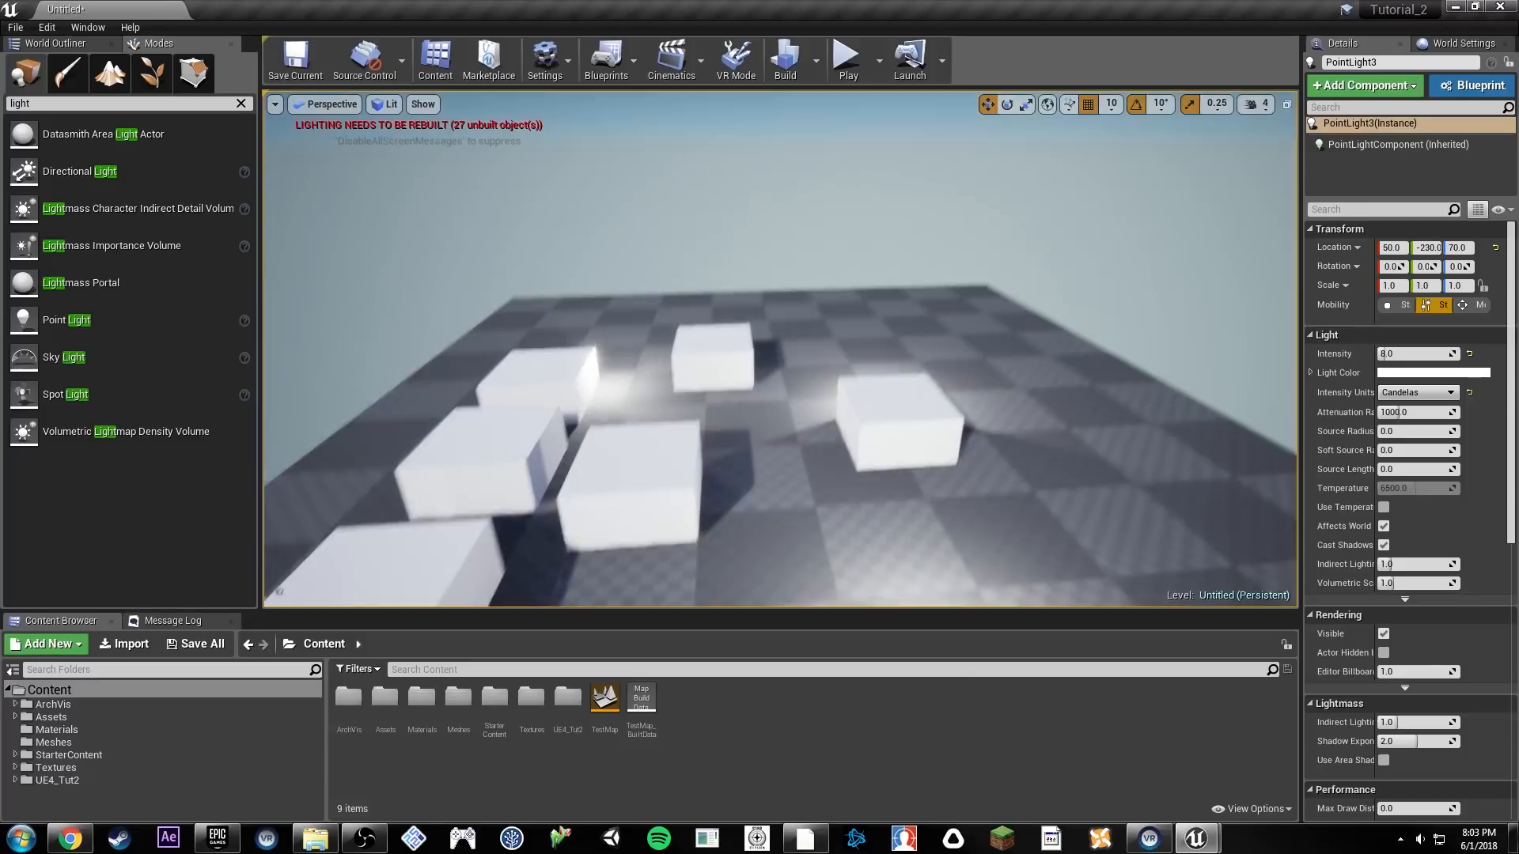
right_click_drag(1142, 342, 1169, 361)
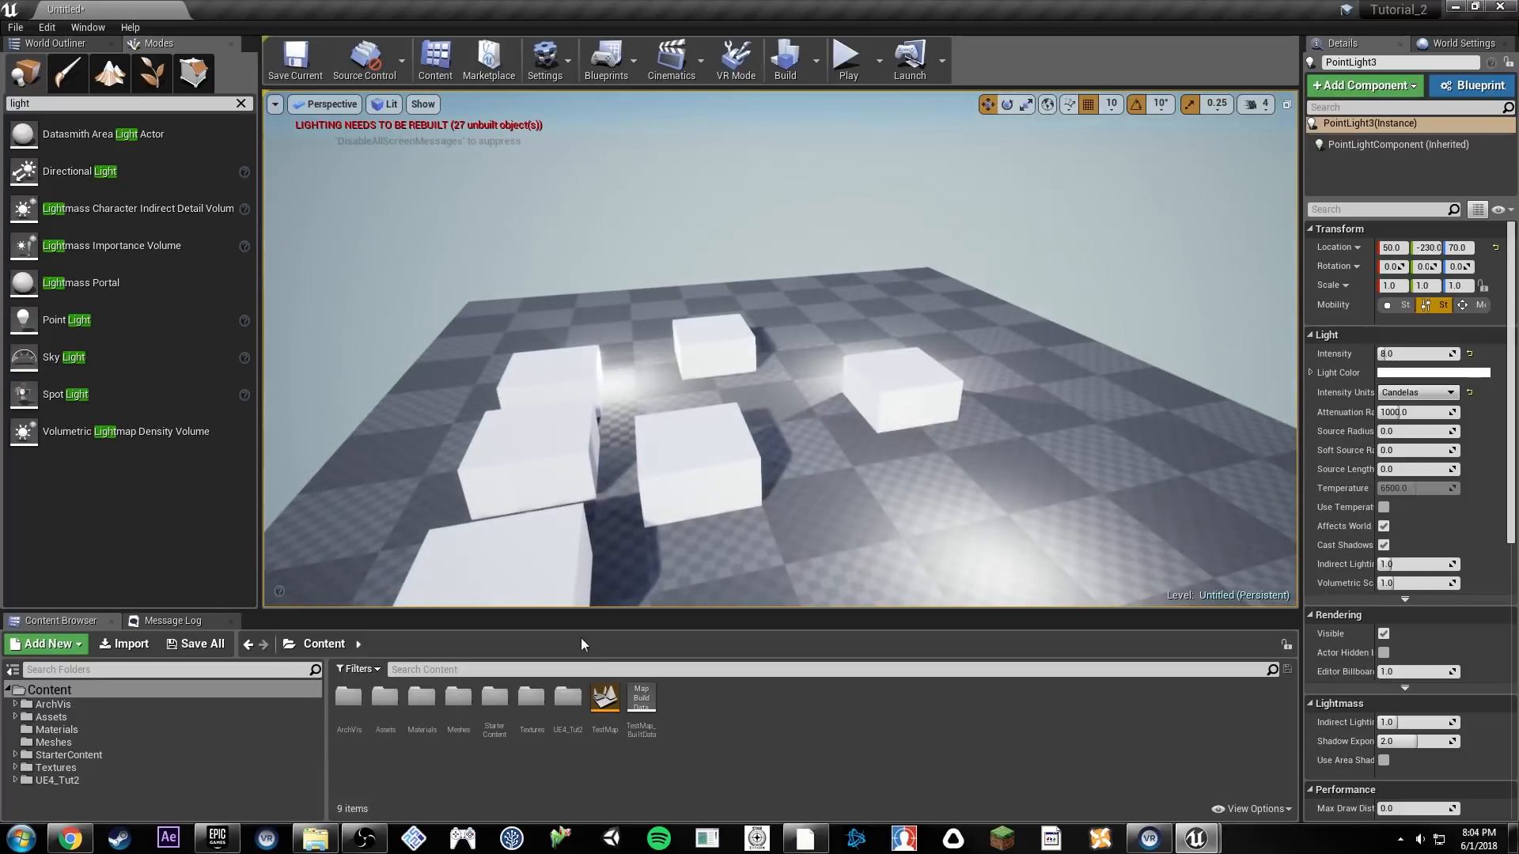
Step: Open the TestMap level and switch to the editor window of the Tavern project
double_click(603, 692)
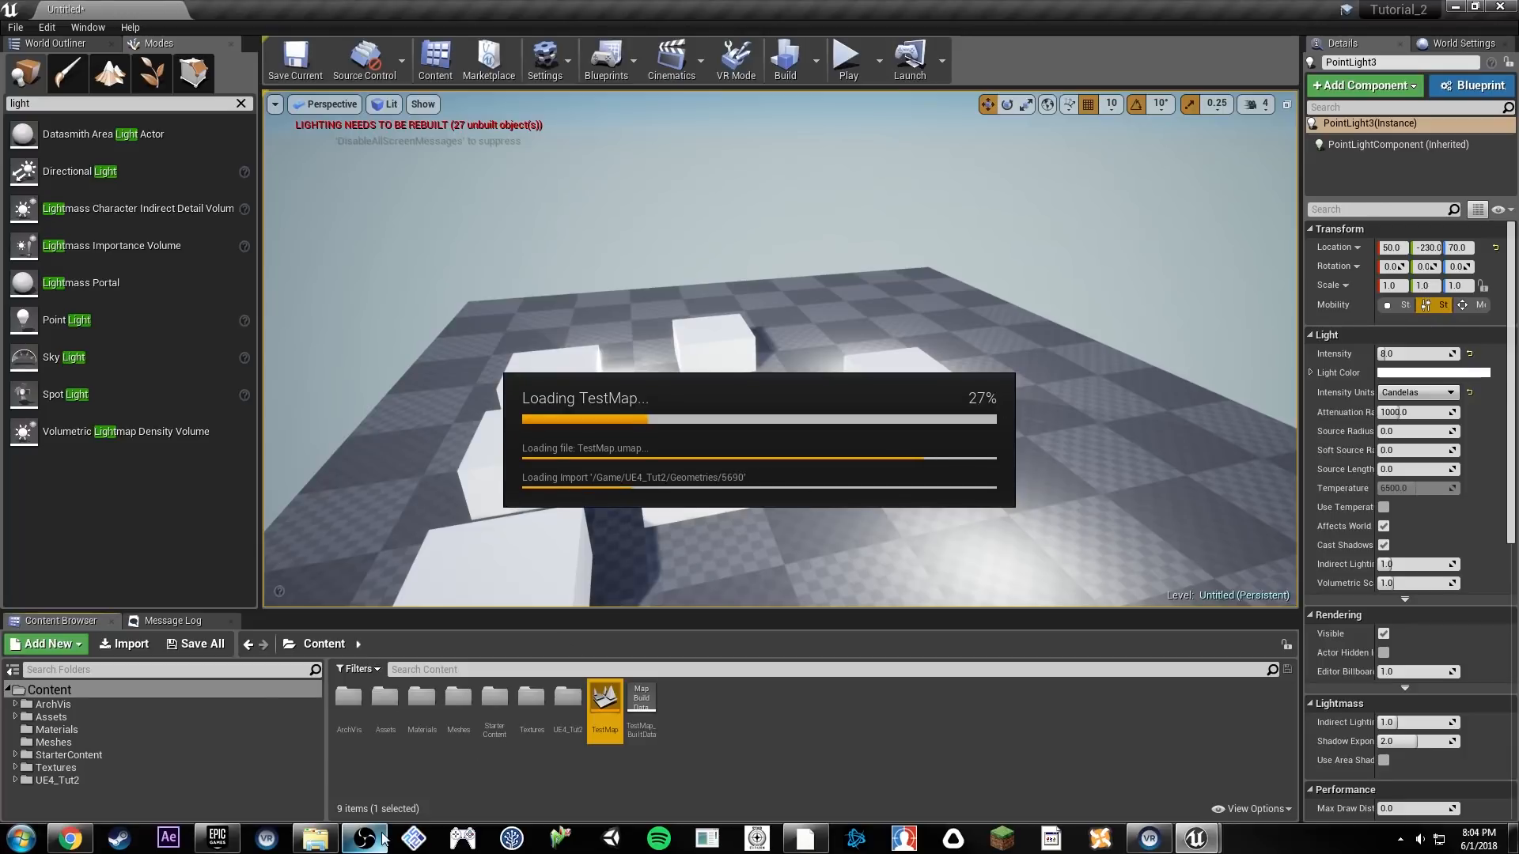
mouse_move(383, 838)
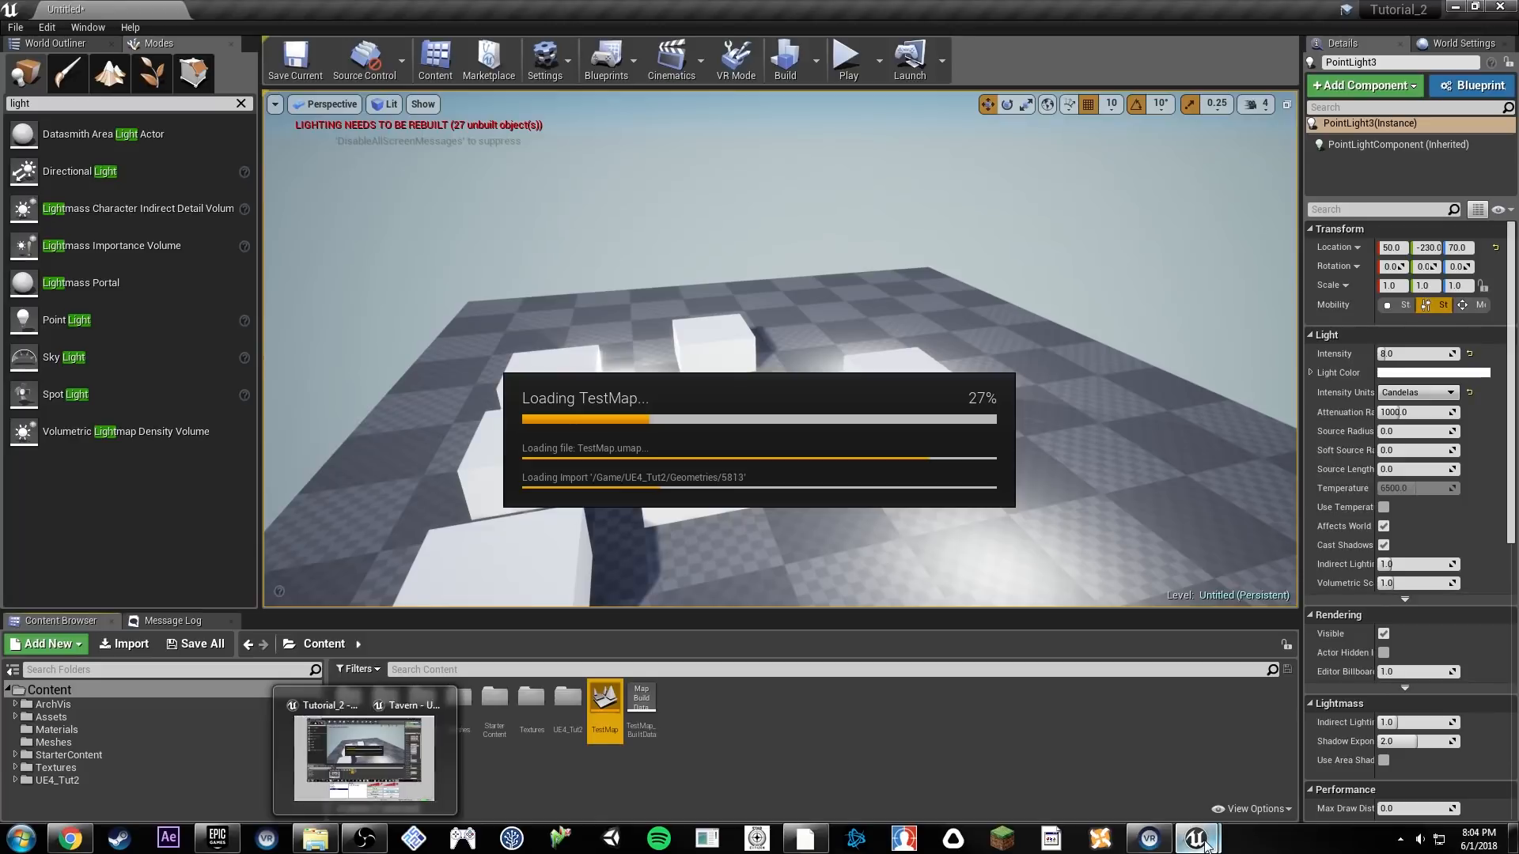
mouse_move(1205, 844)
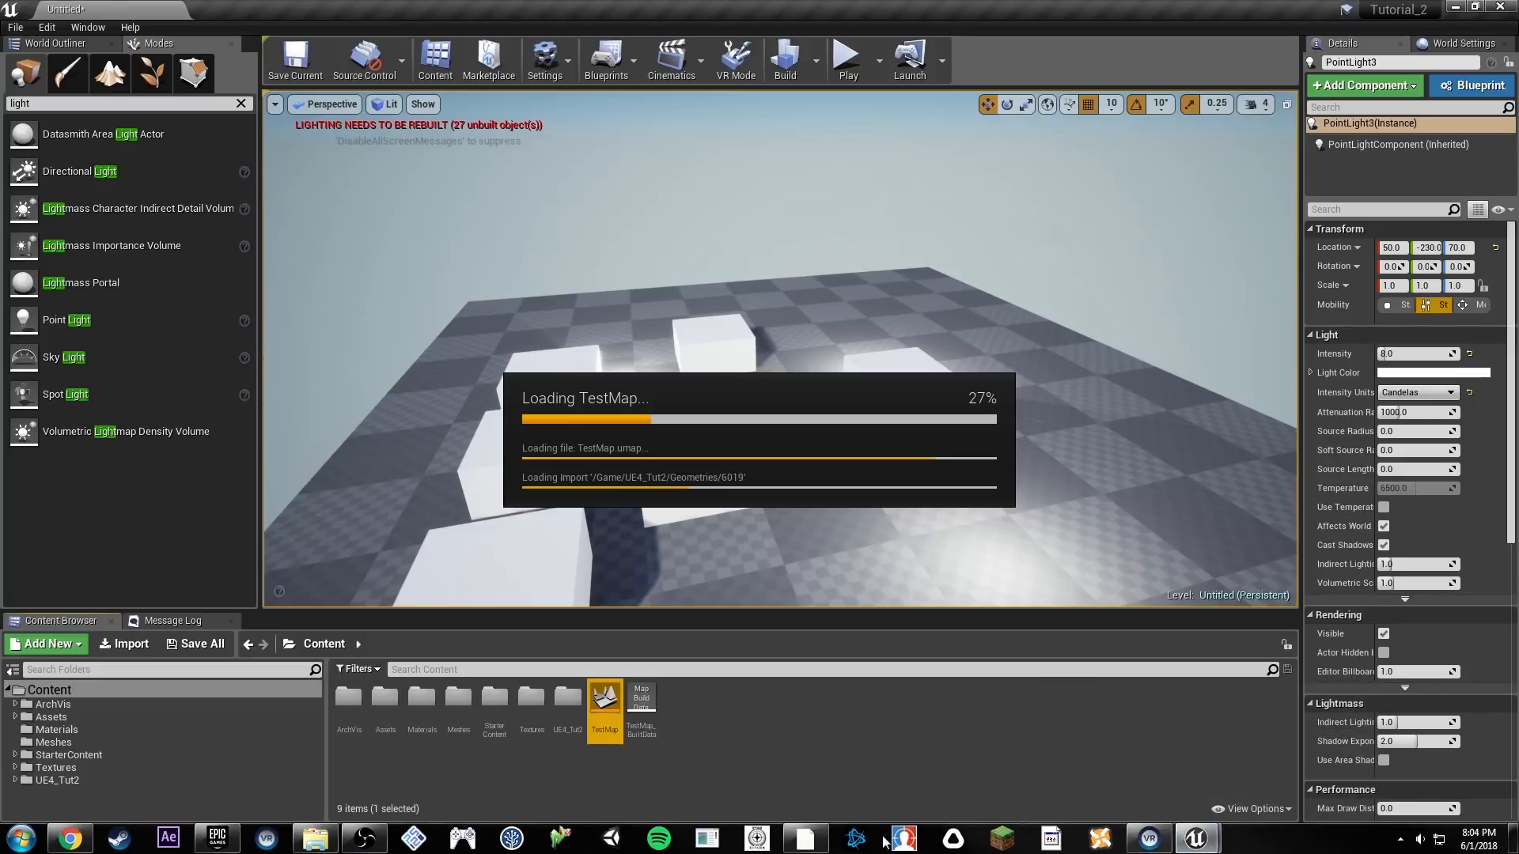
mouse_move(820, 840)
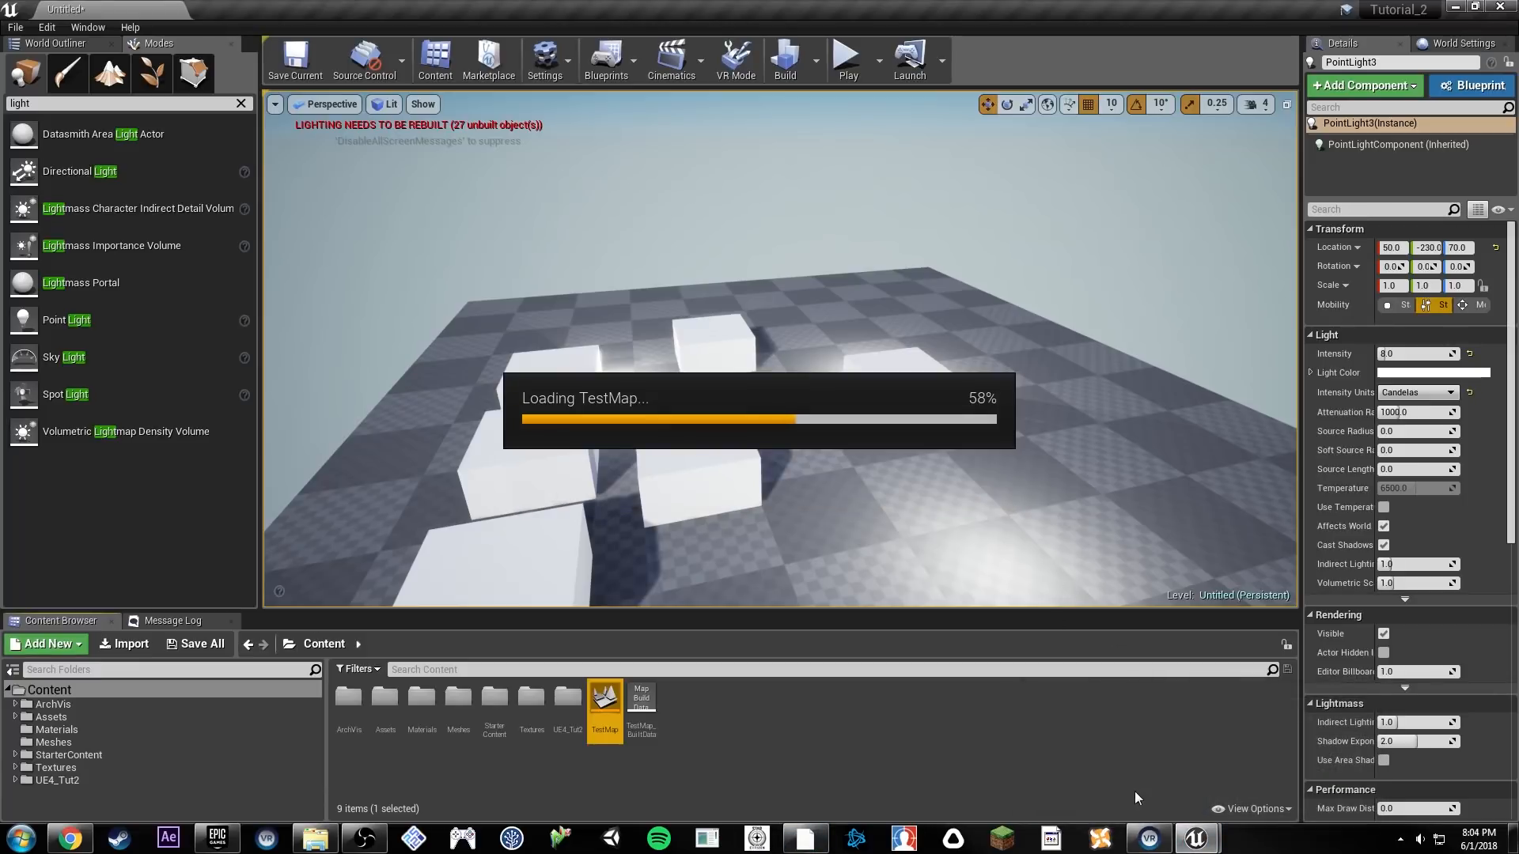
left_click(1297, 763)
Step: Hide the to-do list text in the tavern level and turn on Game View
left_click_drag(821, 380, 772, 370)
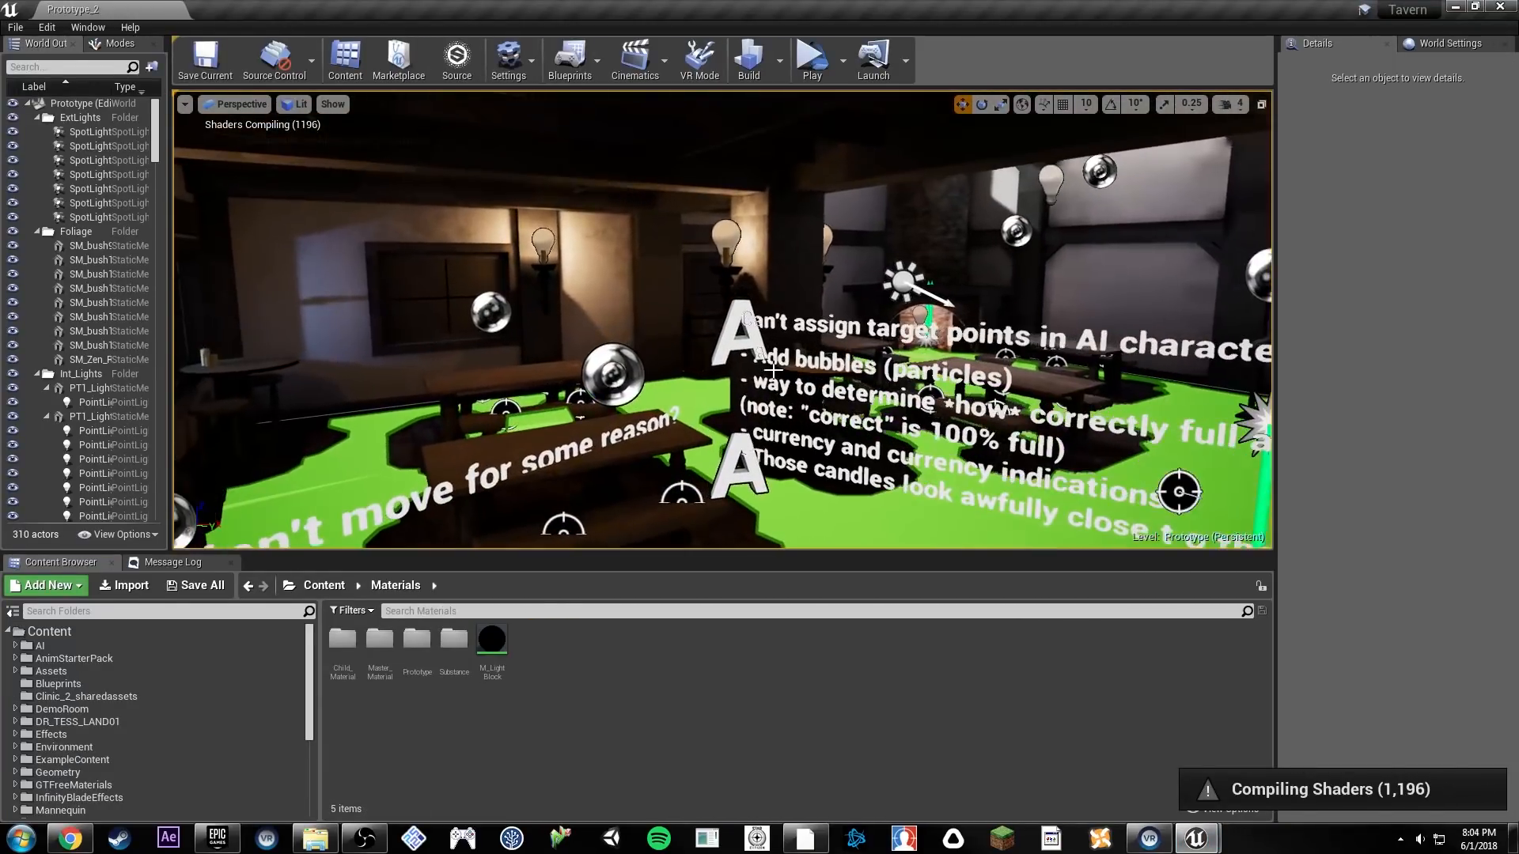
left_click(773, 368)
key("Delete")
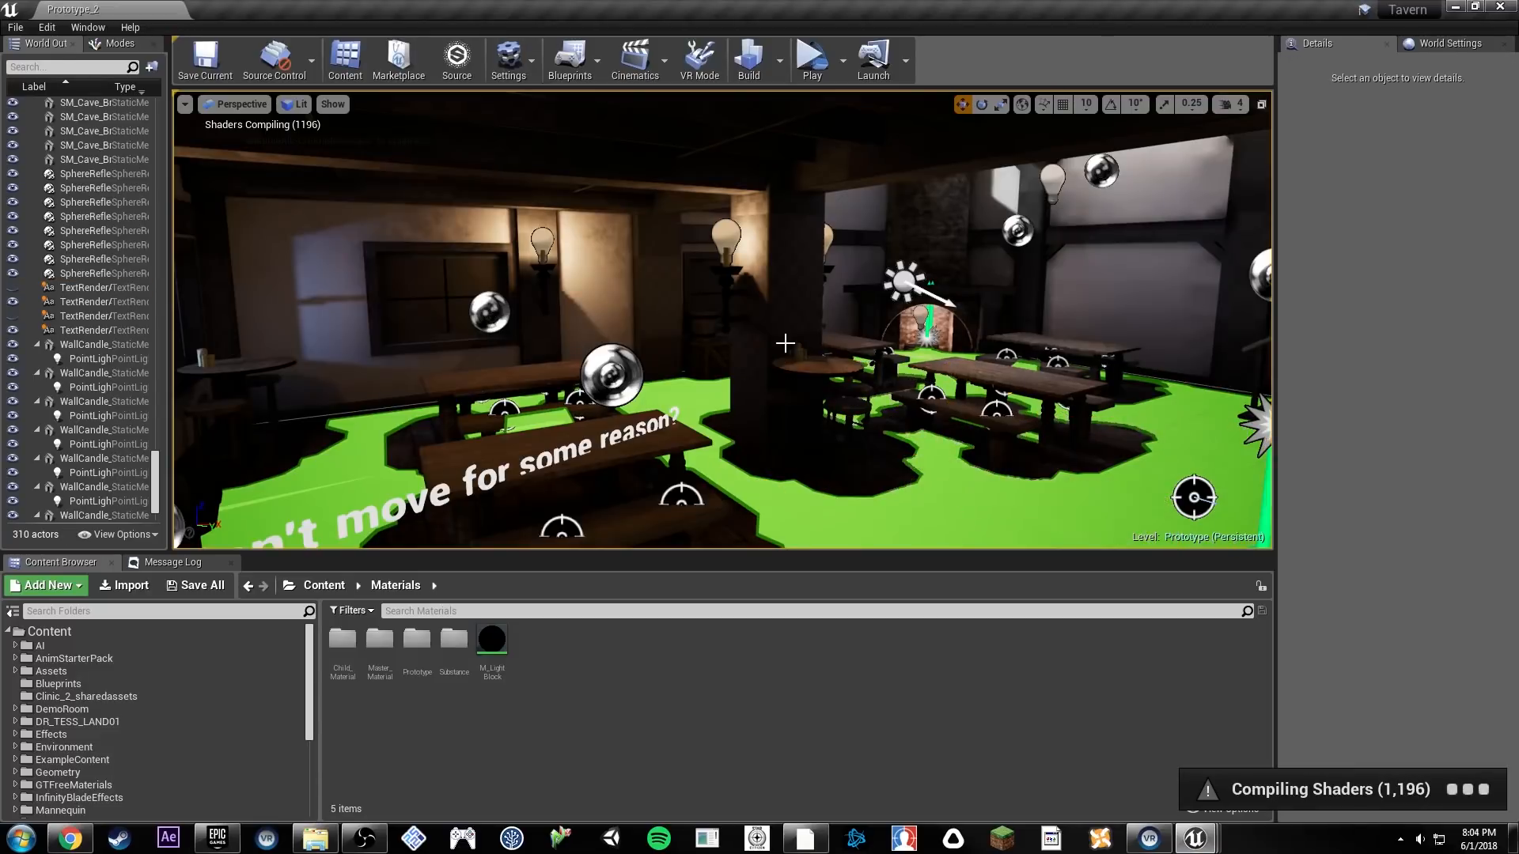
right_click_drag(776, 360, 797, 383)
key("g")
key("w")
right_click_drag(803, 328, 819, 309)
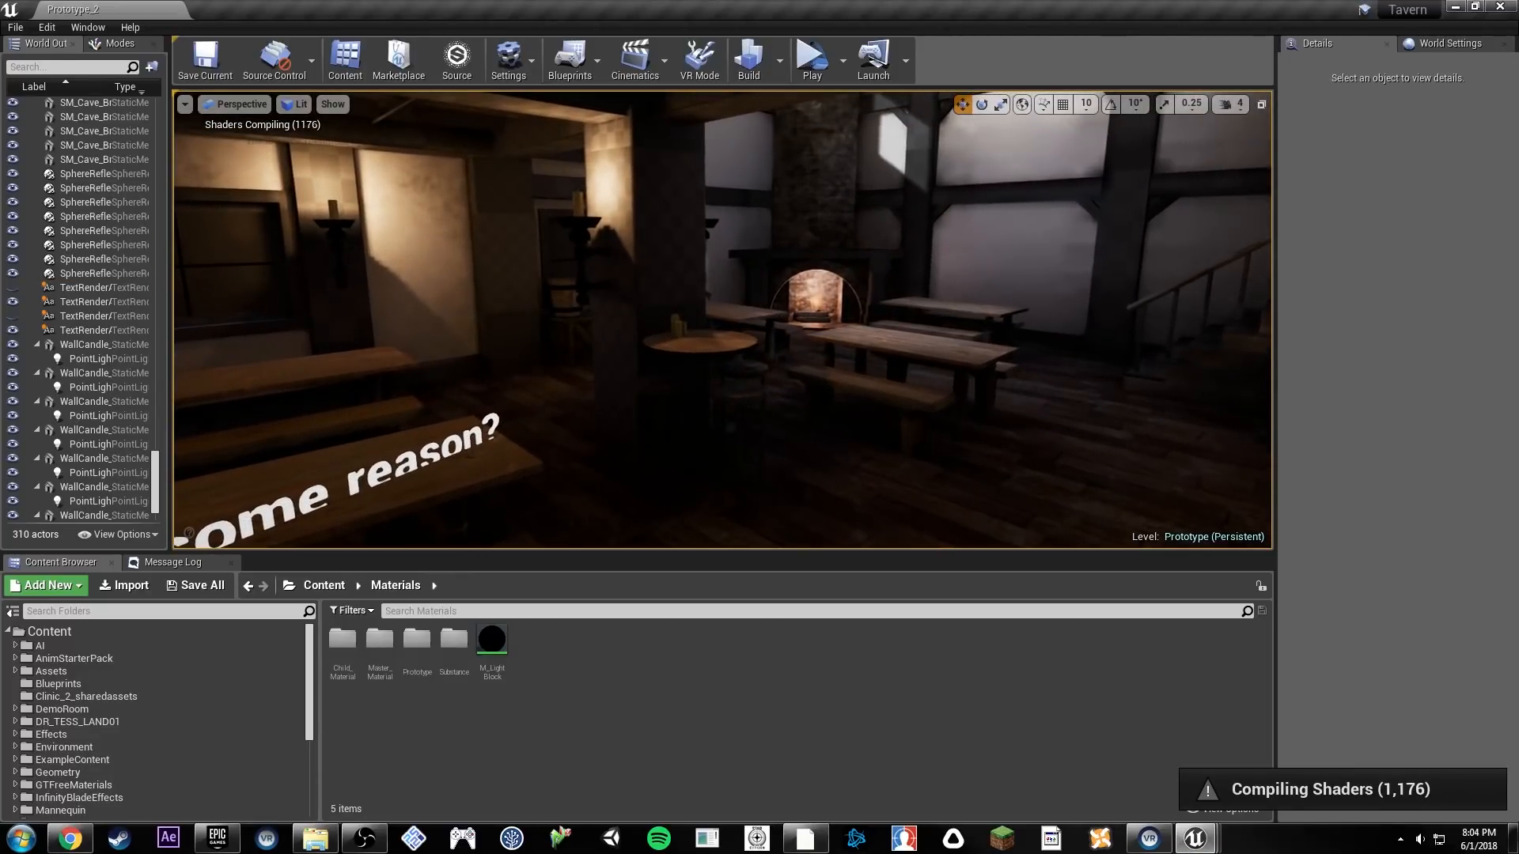
Step: Hide the "AI Won't move for some reason?" text above the tavern tables
left_click(308, 106)
right_click_drag(743, 277, 689, 258)
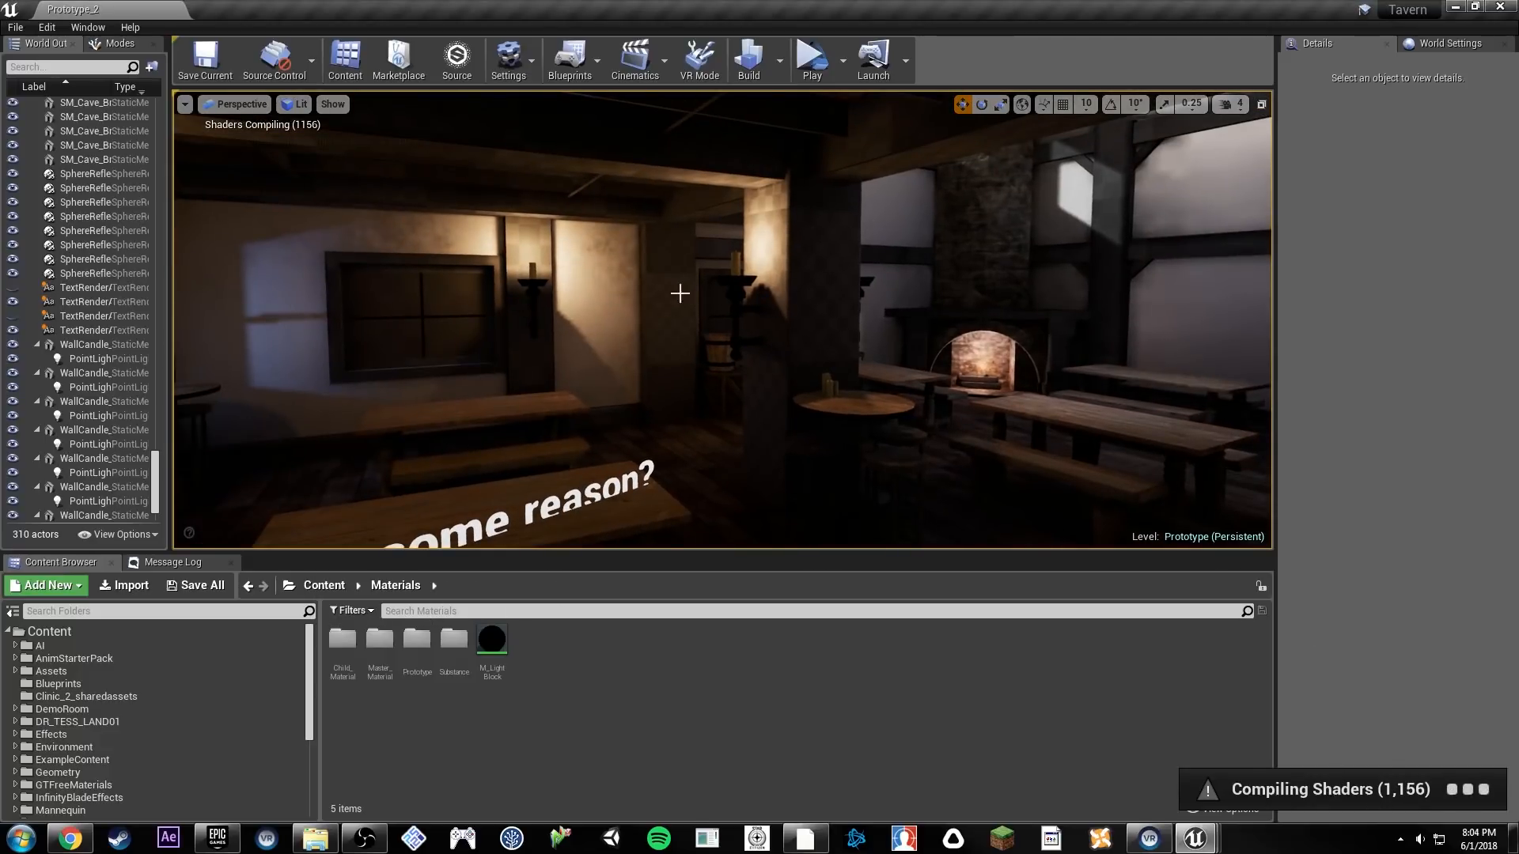
right_click_drag(809, 261, 712, 273)
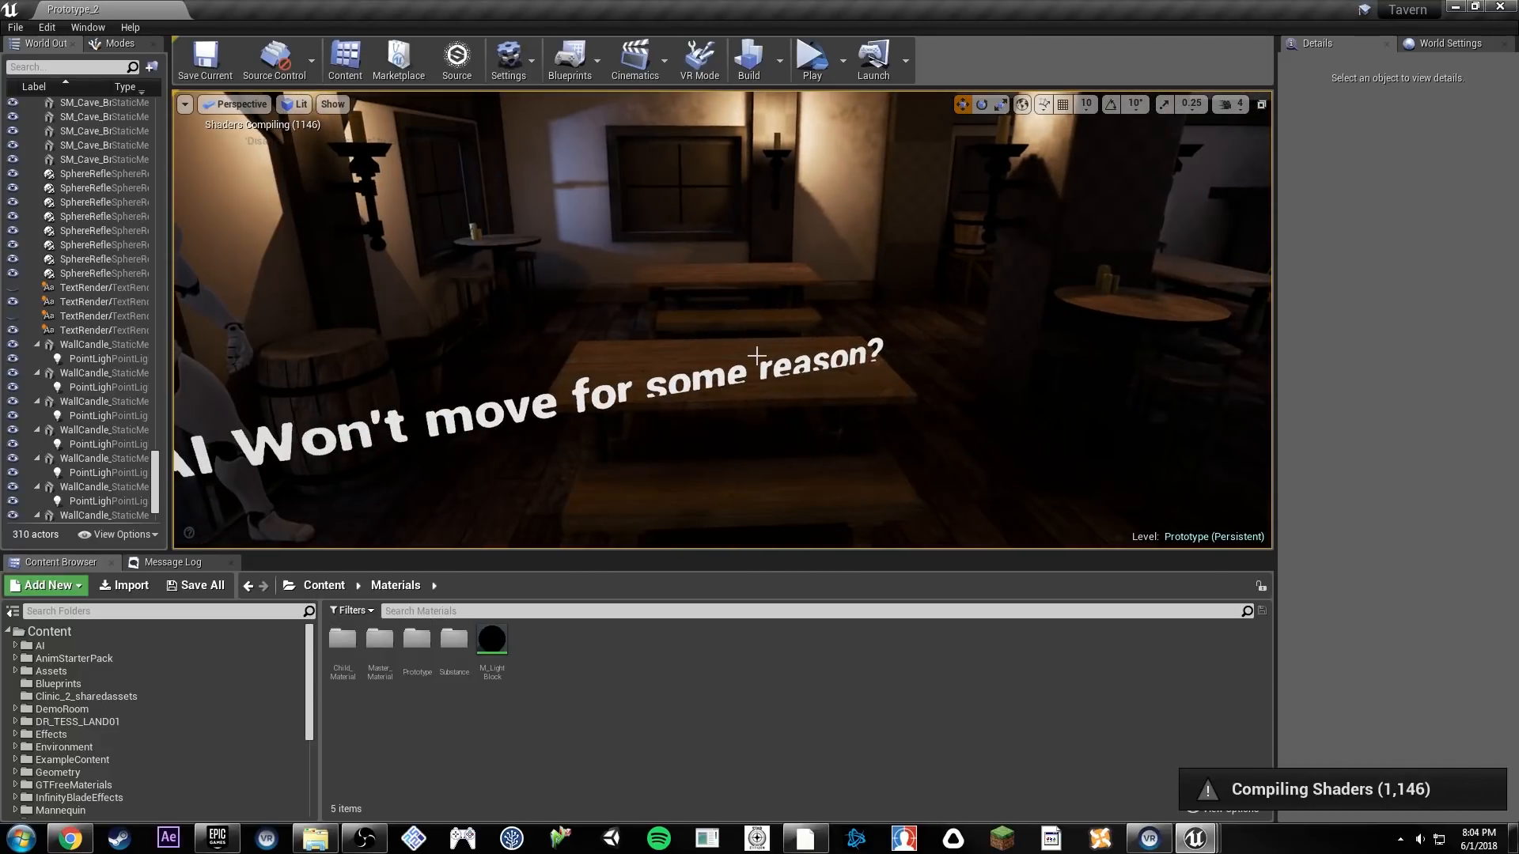
left_click(787, 362)
key("h")
right_click_drag(830, 329, 1064, 332)
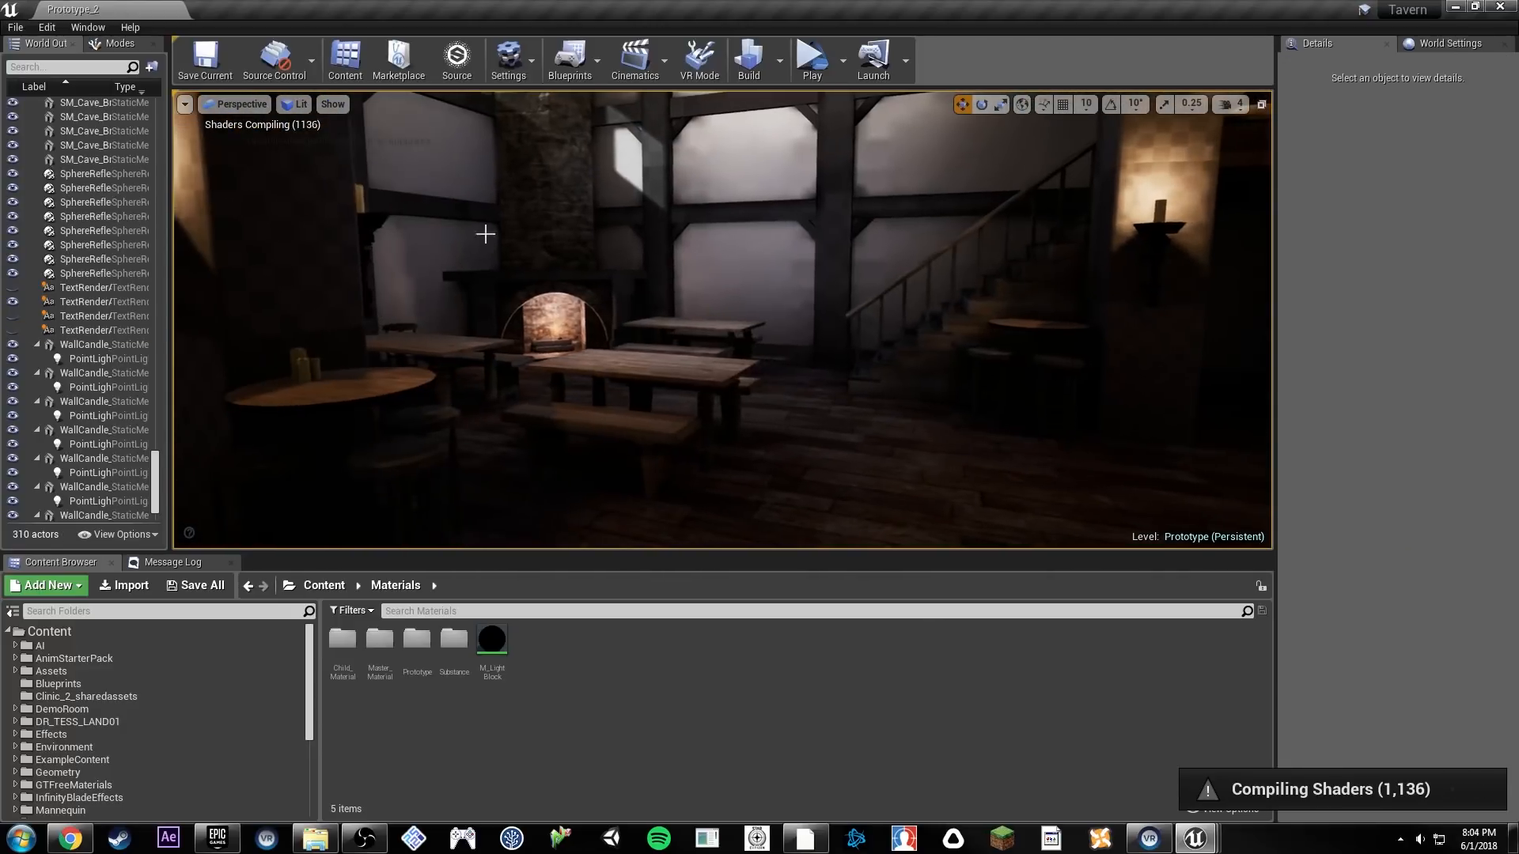
Step: Show the tavern in the Unlit view mode and switch to the Lightmap Density optimization view mode
left_click(301, 104)
left_click(318, 153)
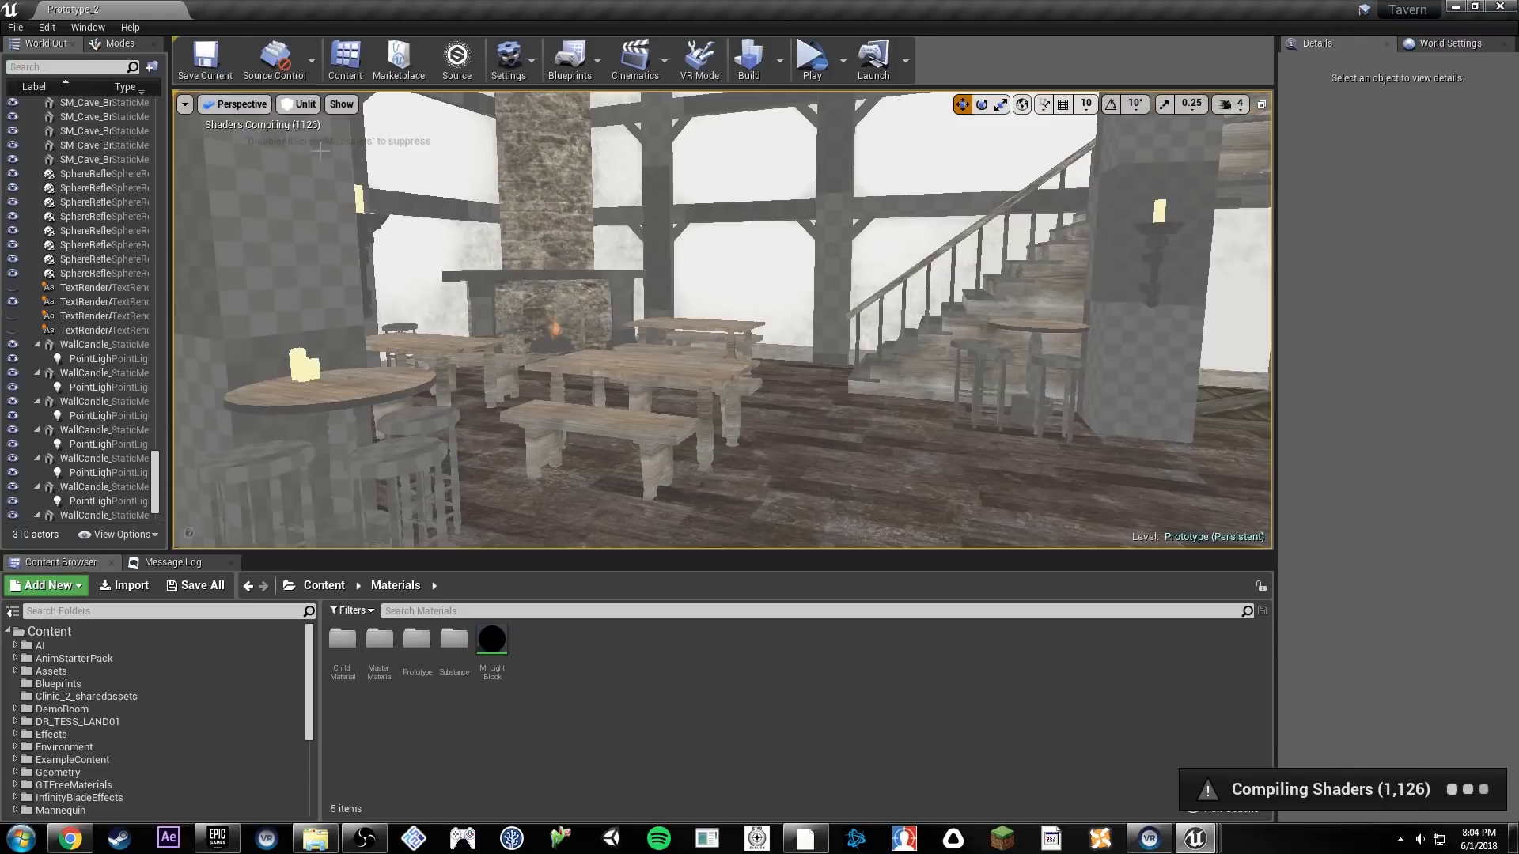
left_click(303, 106)
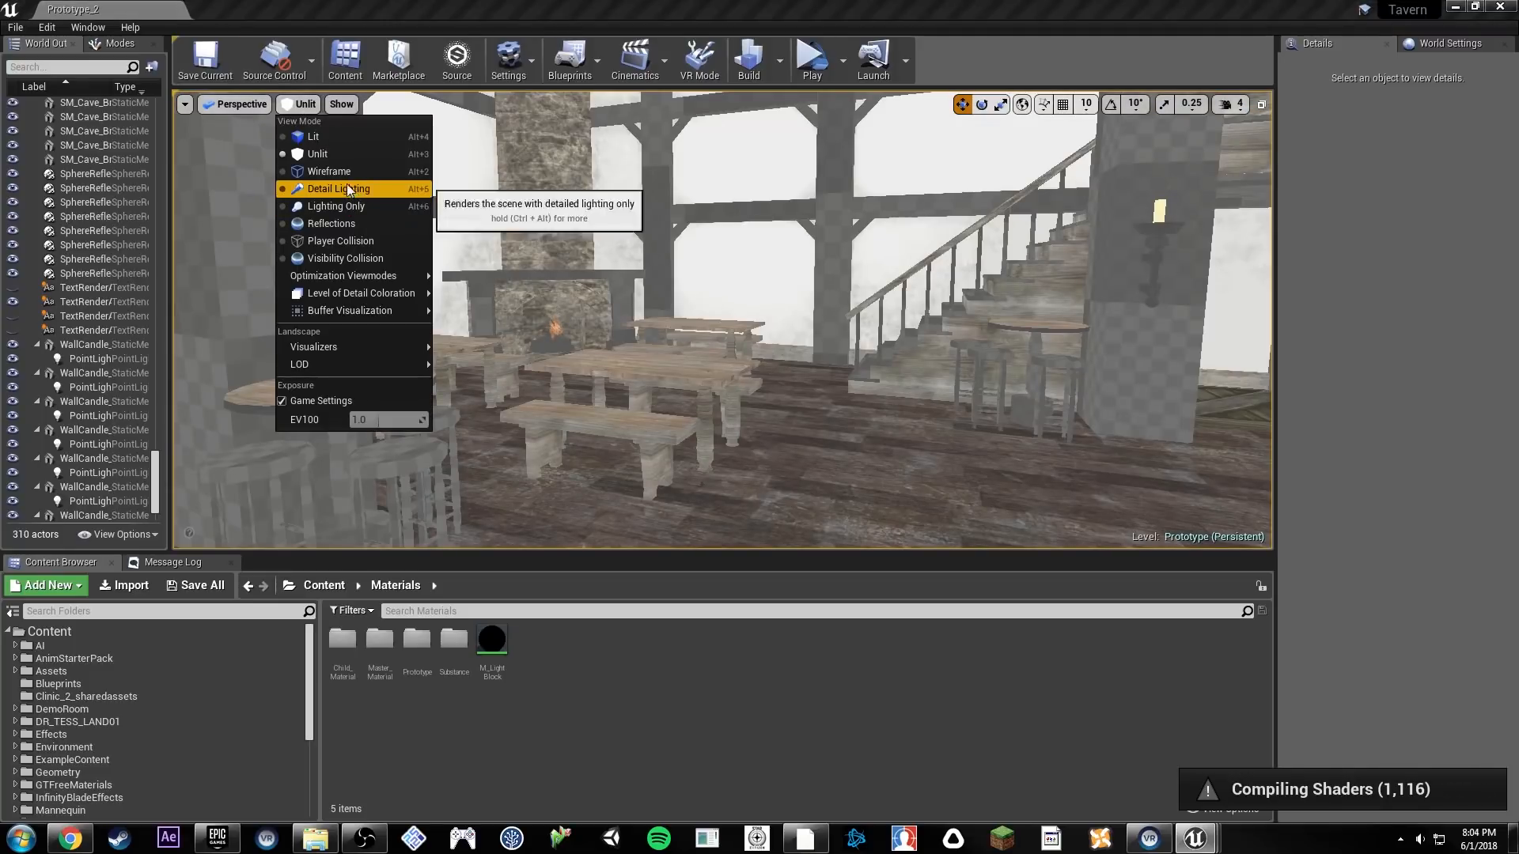
mouse_move(353, 270)
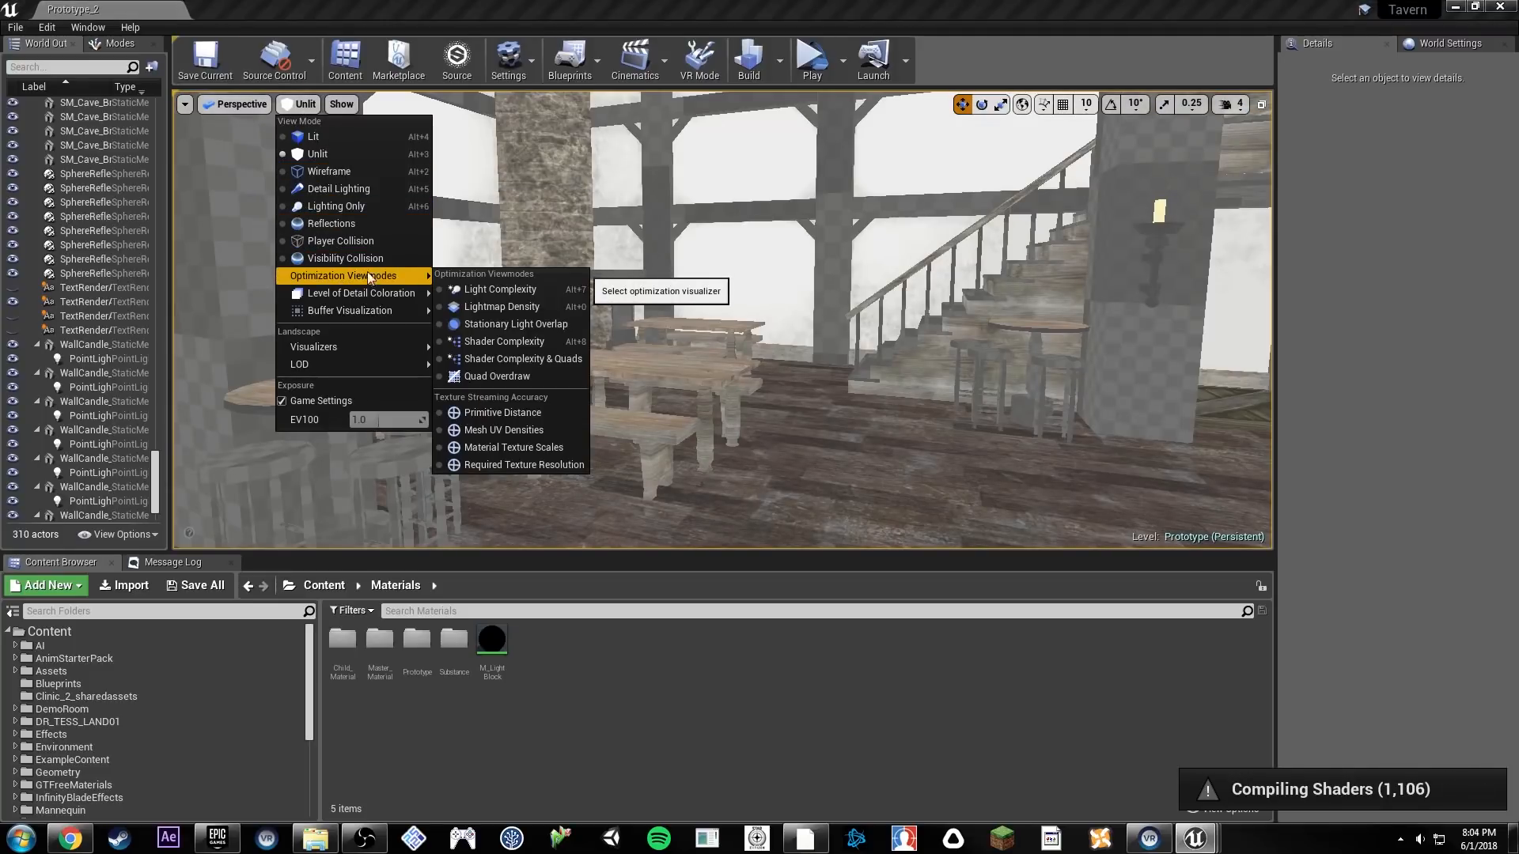
left_click(511, 306)
Step: Examine the lightmap density colours of the tavern's walls, furniture and front door from several positions
right_click_drag(512, 303, 439, 303)
mouse_move(653, 283)
right_mouse_down()
mouse_move(541, 261)
mouse_move(673, 261)
right_mouse_up()
right_click_drag(996, 288, 878, 289)
key("w")
key("w")
key("s")
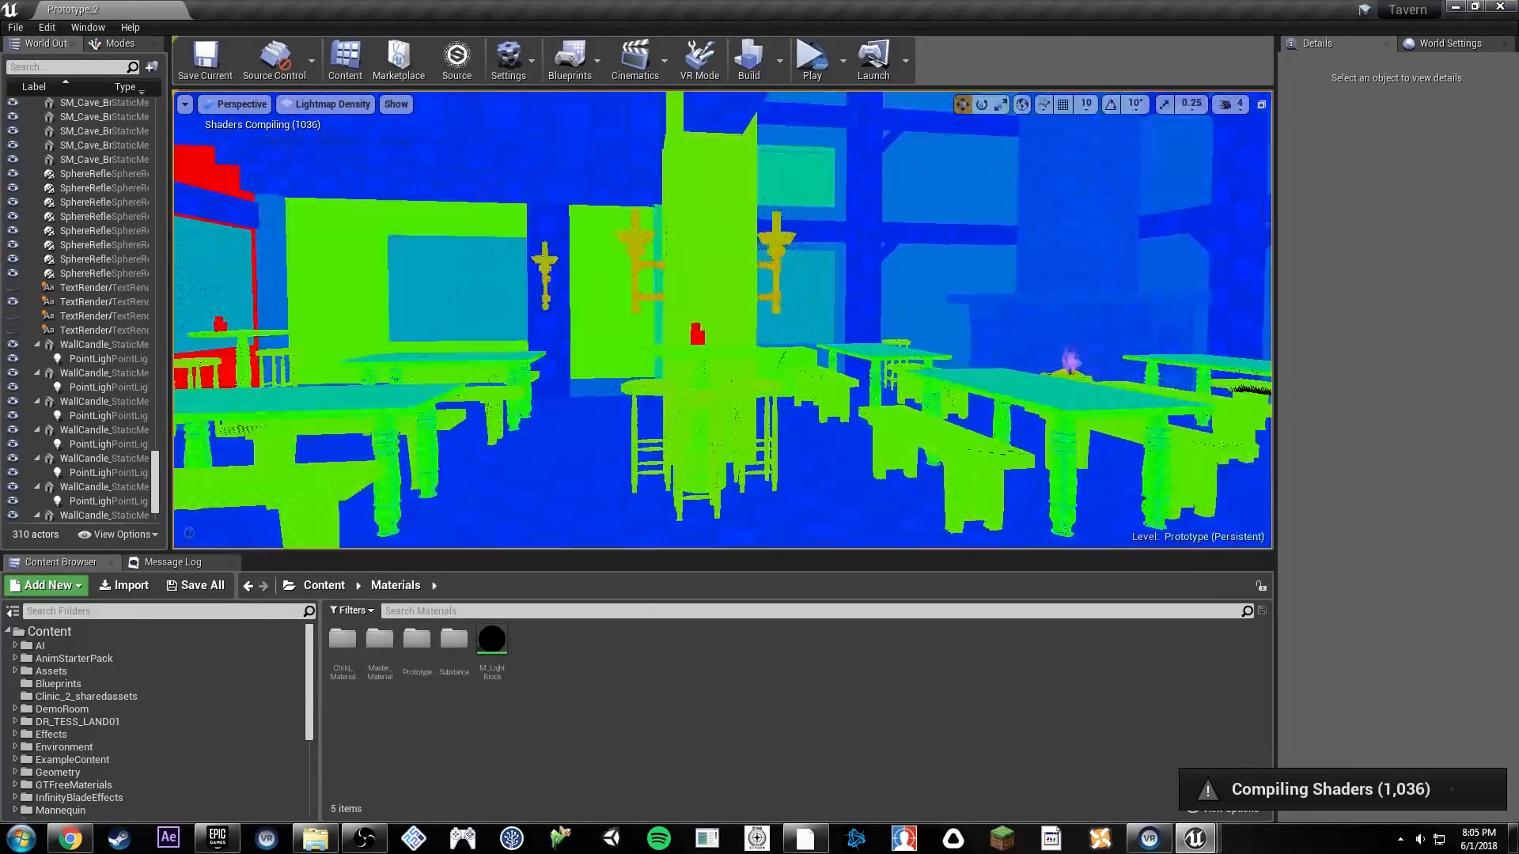
left_click(745, 298)
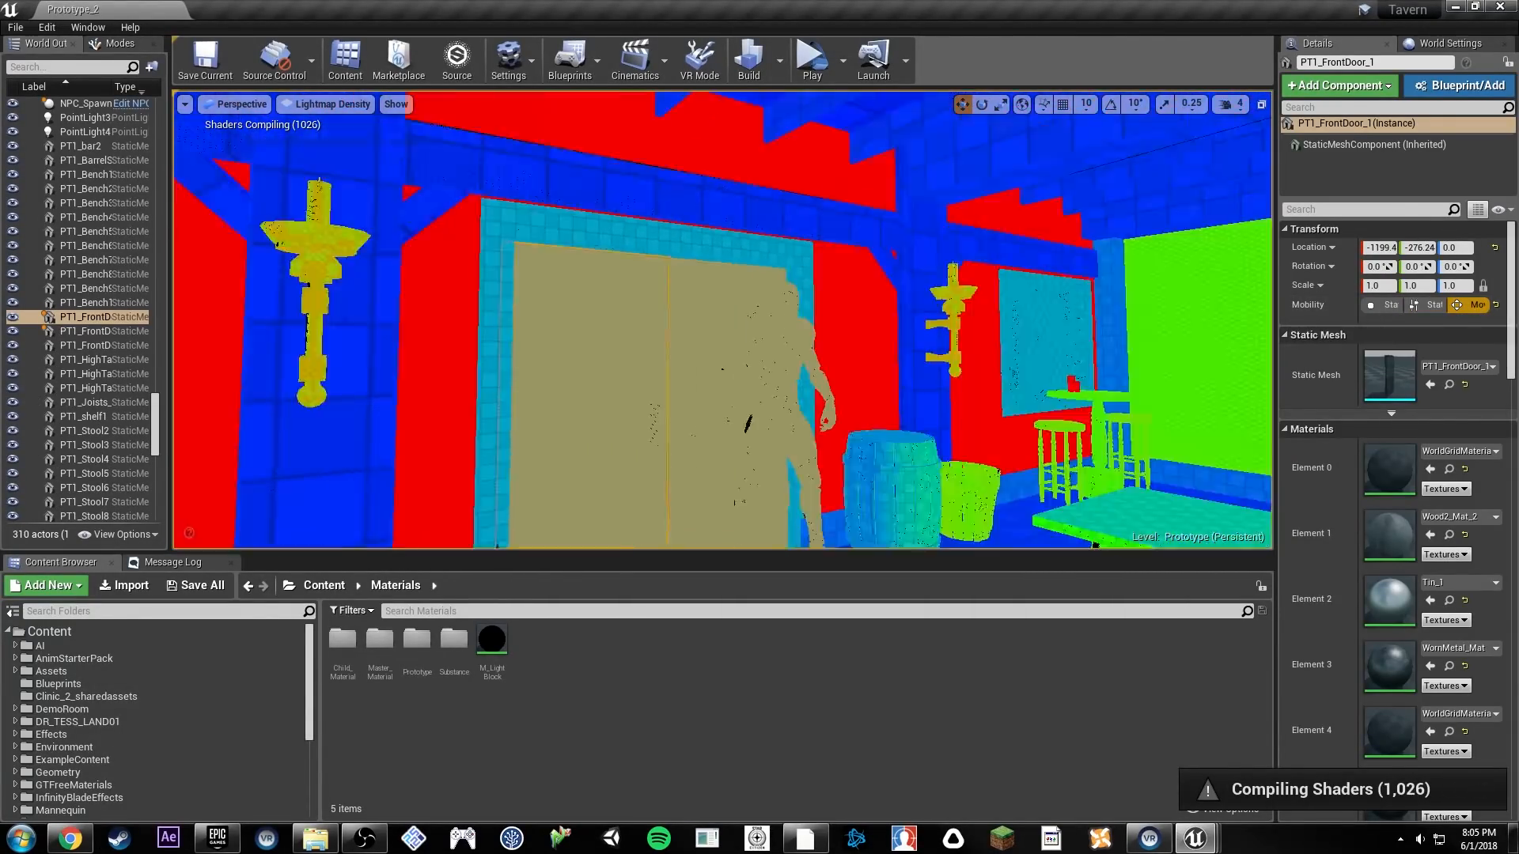
left_click(631, 312)
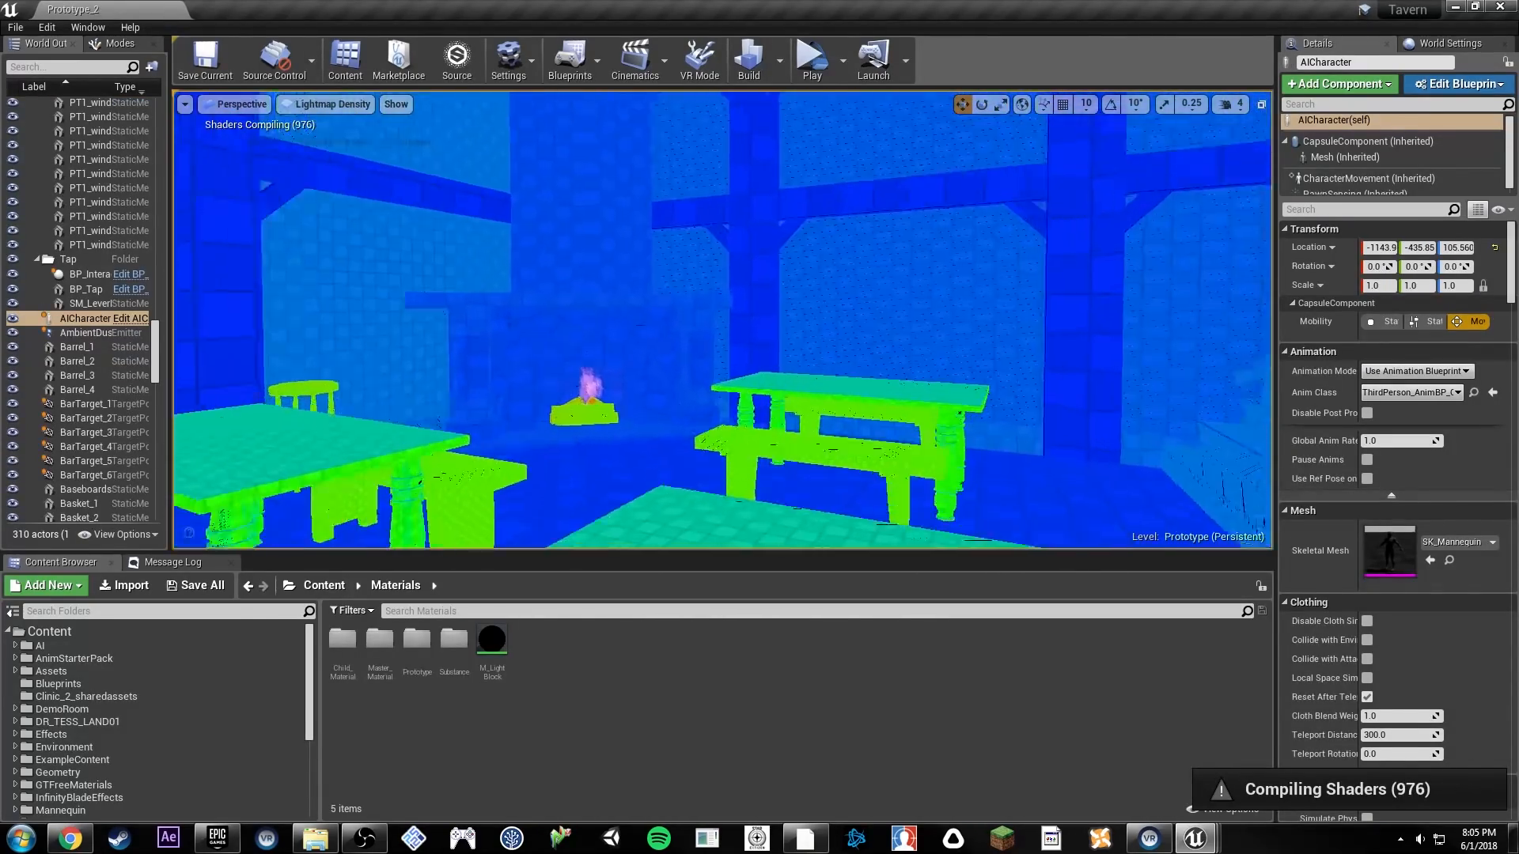
right_click_drag(741, 319, 649, 319)
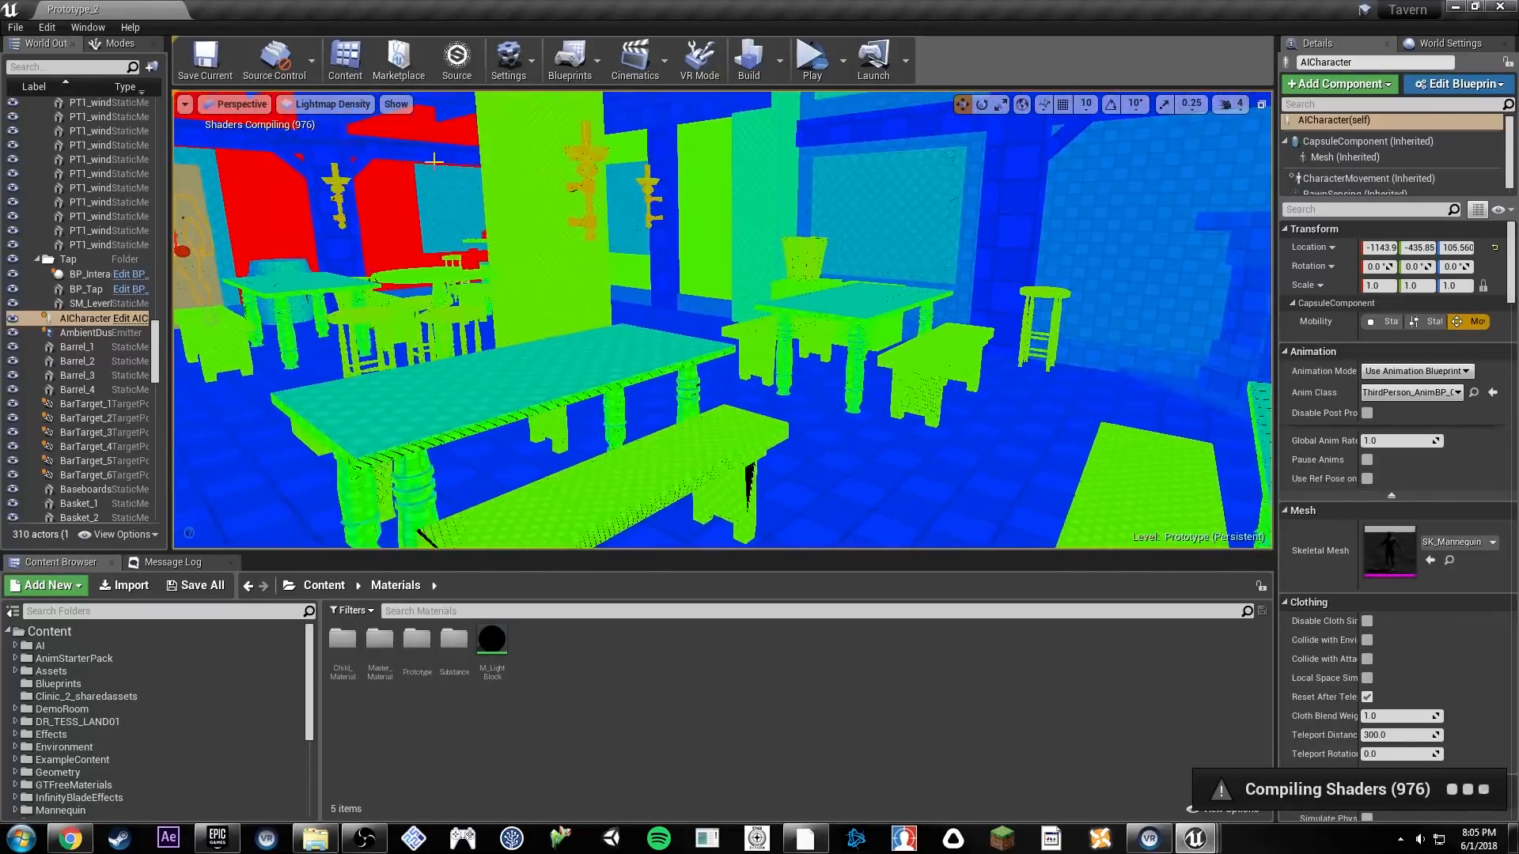
Step: Switch the viewport to the Roughness buffer visualization and inspect the tavern's interior
left_click(355, 106)
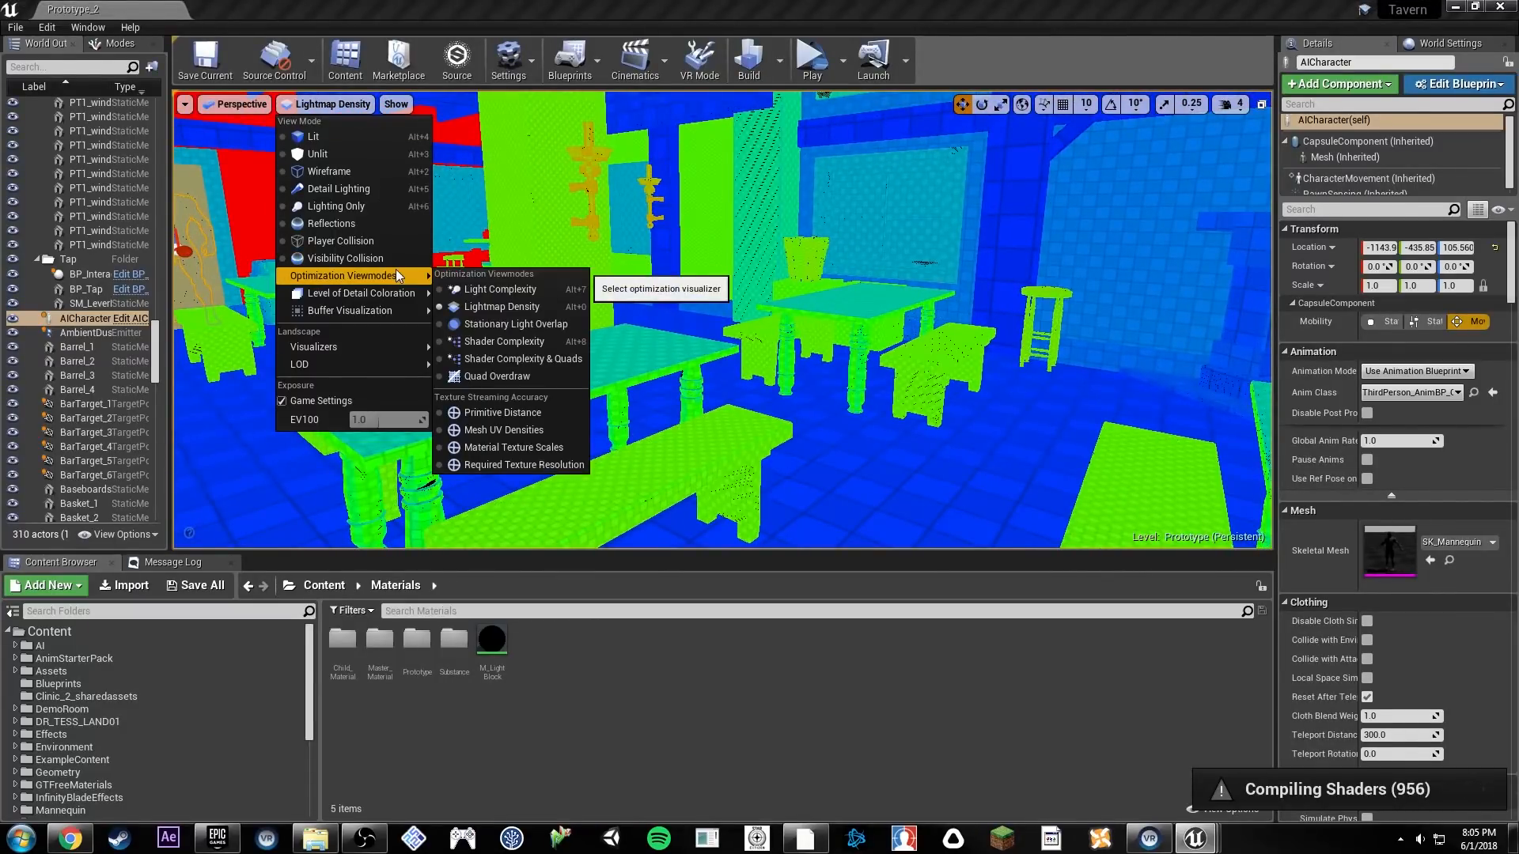
mouse_move(358, 317)
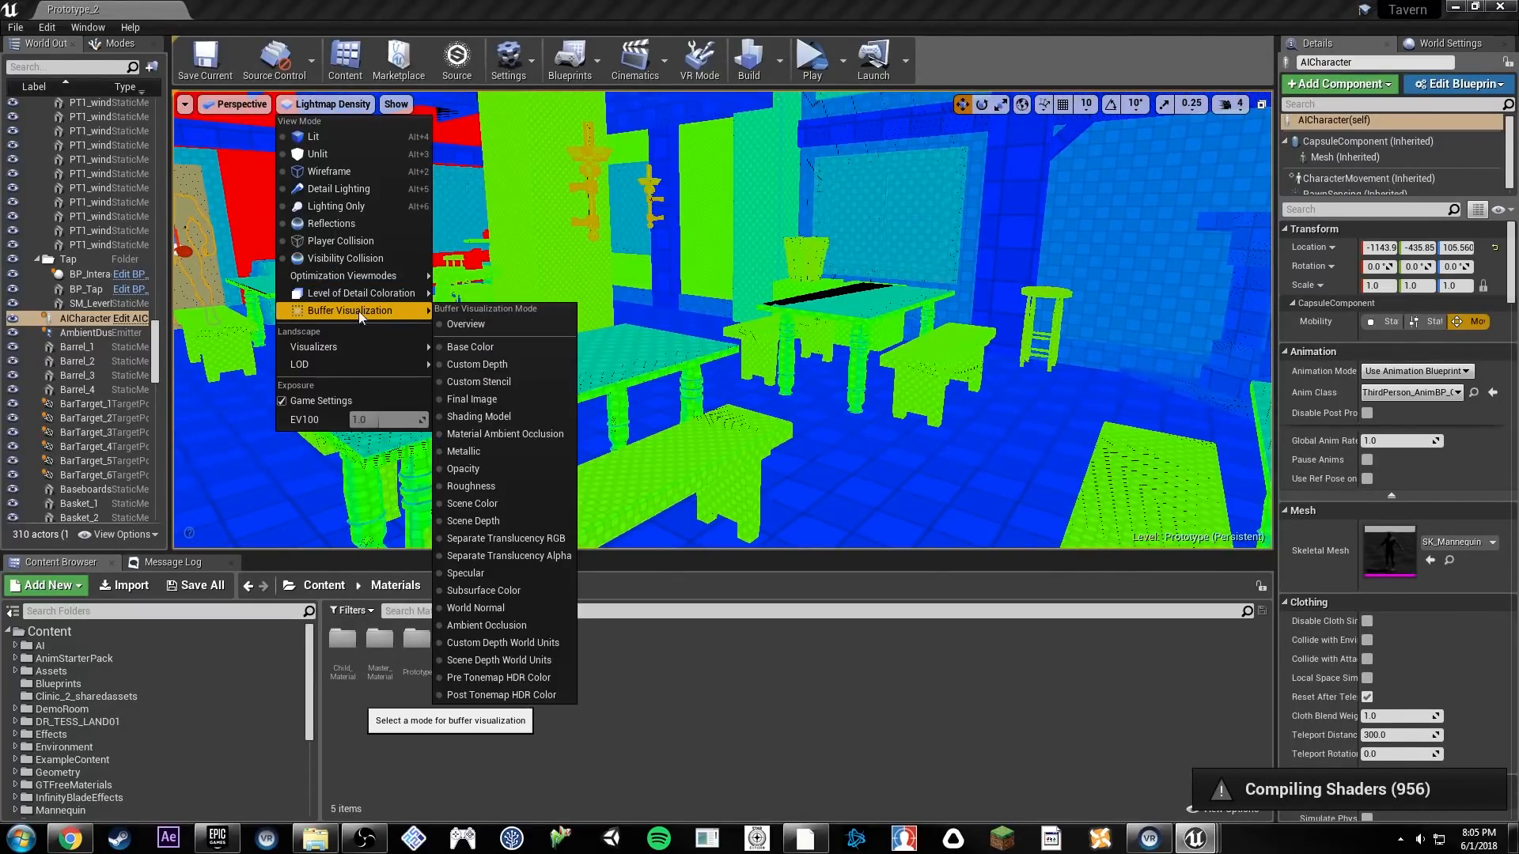
left_click(490, 493)
right_click_drag(786, 329, 854, 312)
right_click_drag(929, 538, 546, 331)
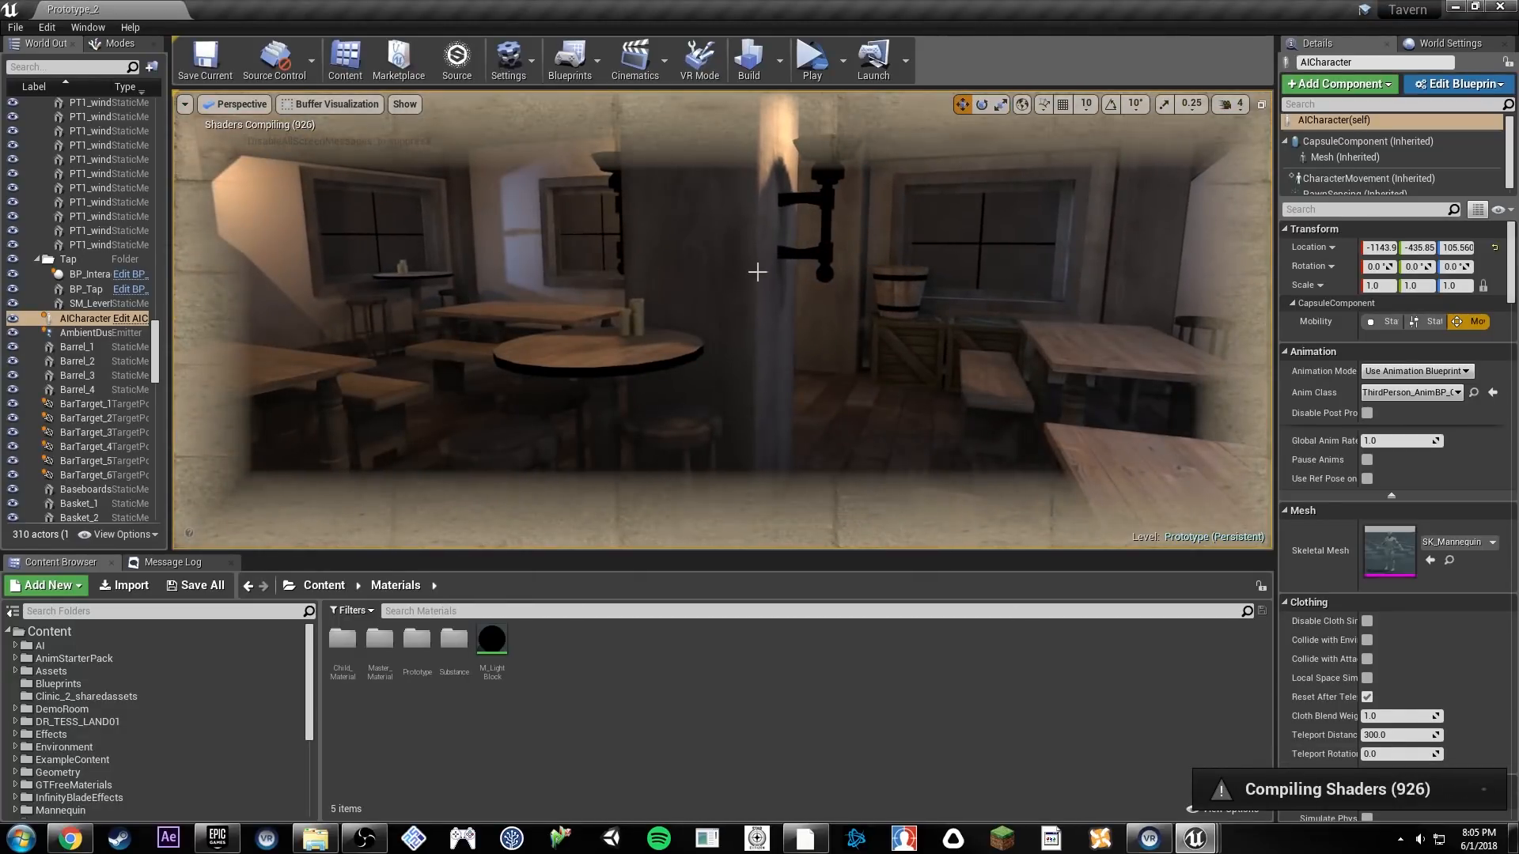
right_click_drag(717, 311, 830, 308)
right_click_drag(887, 396, 997, 348)
right_click_drag(687, 279, 847, 381)
Step: Review the other buffer visualization and landscape visualizer options and return the viewport to Lit
left_click(332, 104)
mouse_move(365, 283)
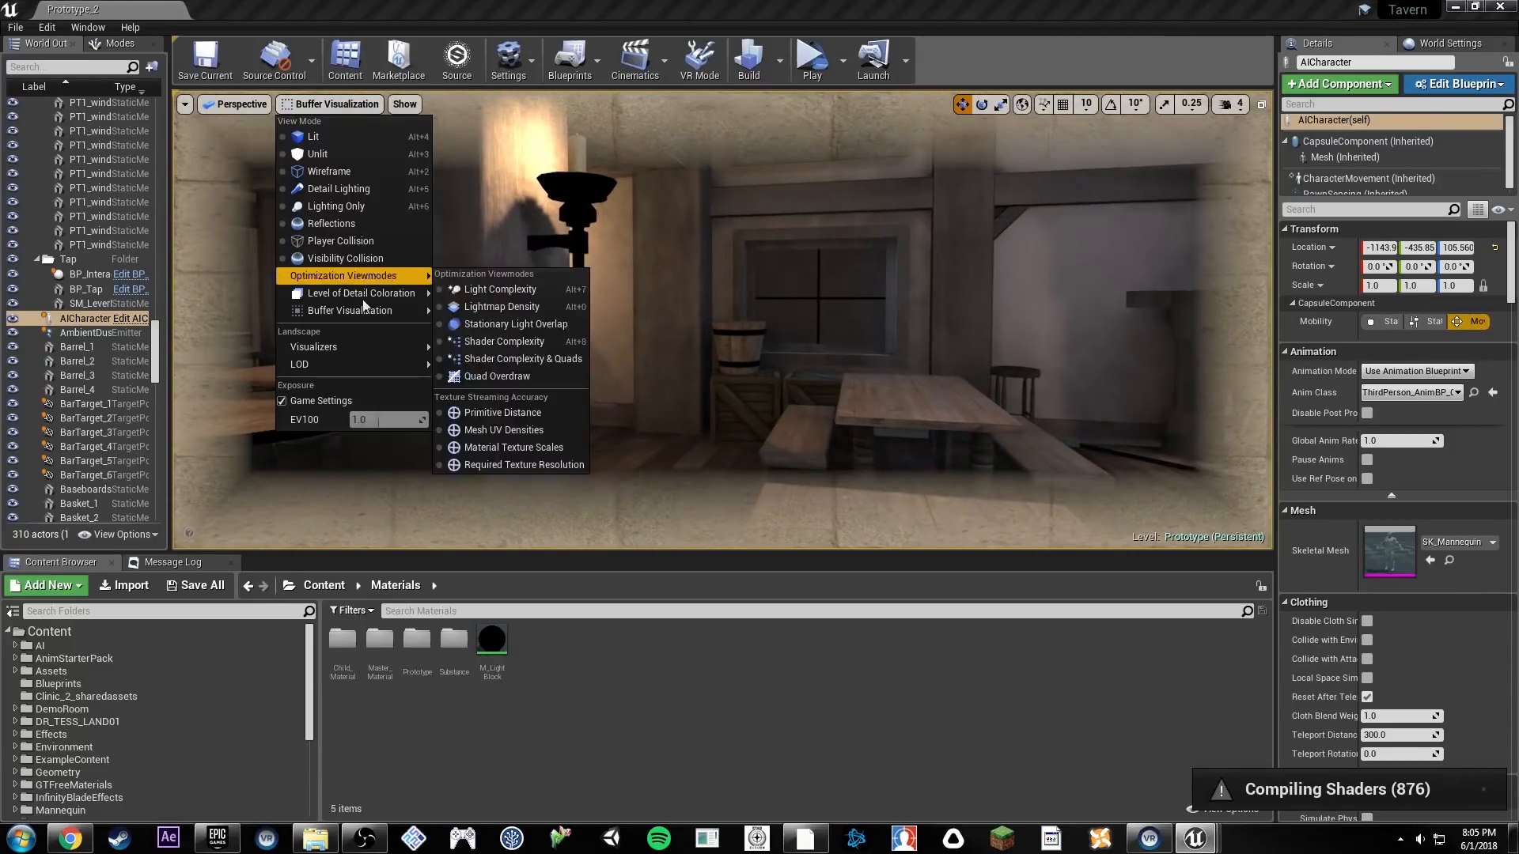
mouse_move(405, 312)
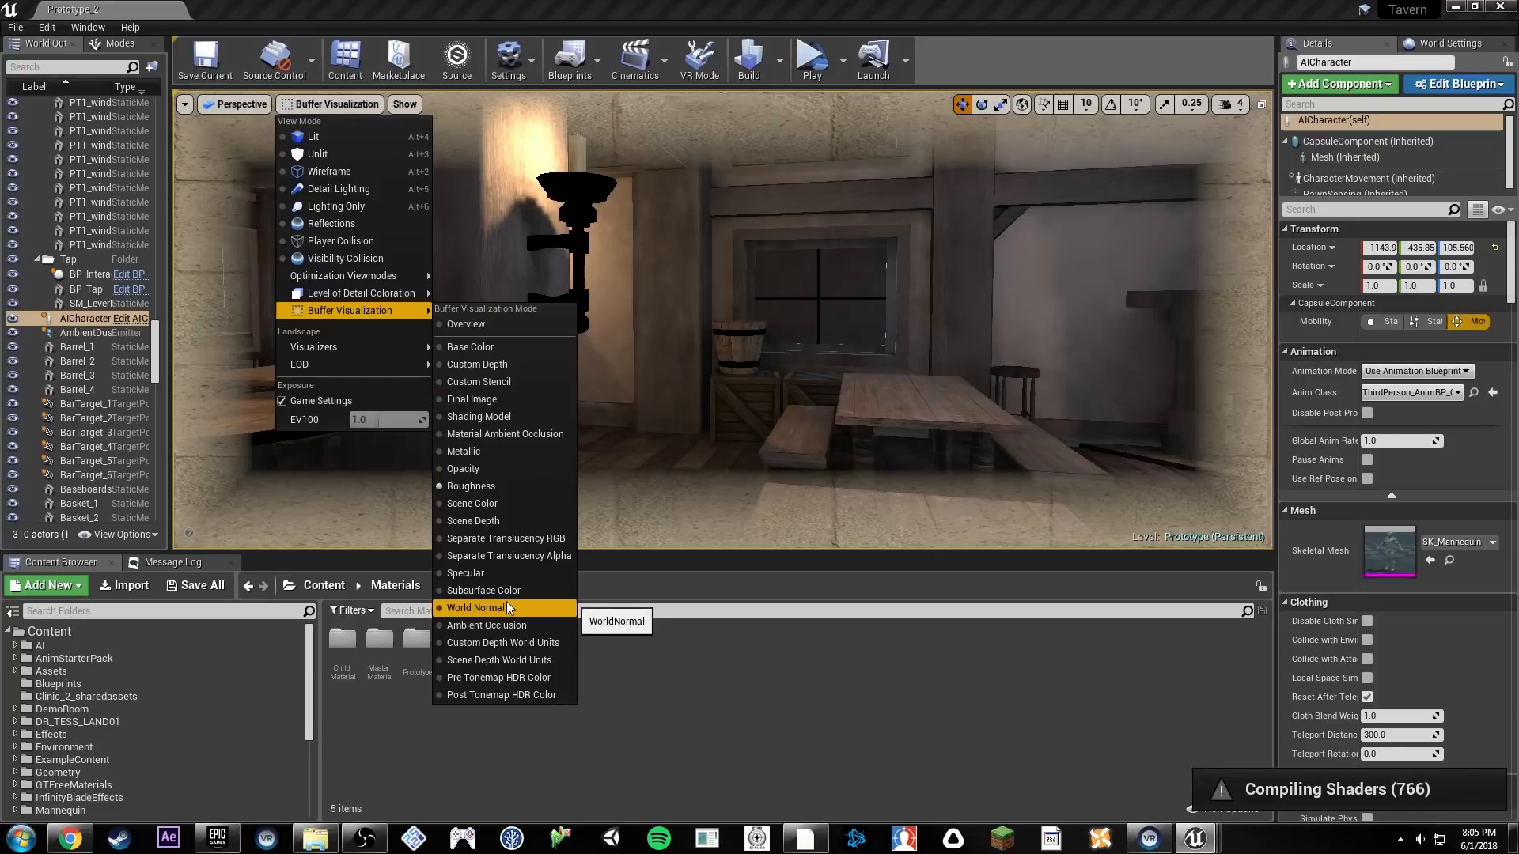
mouse_move(349, 348)
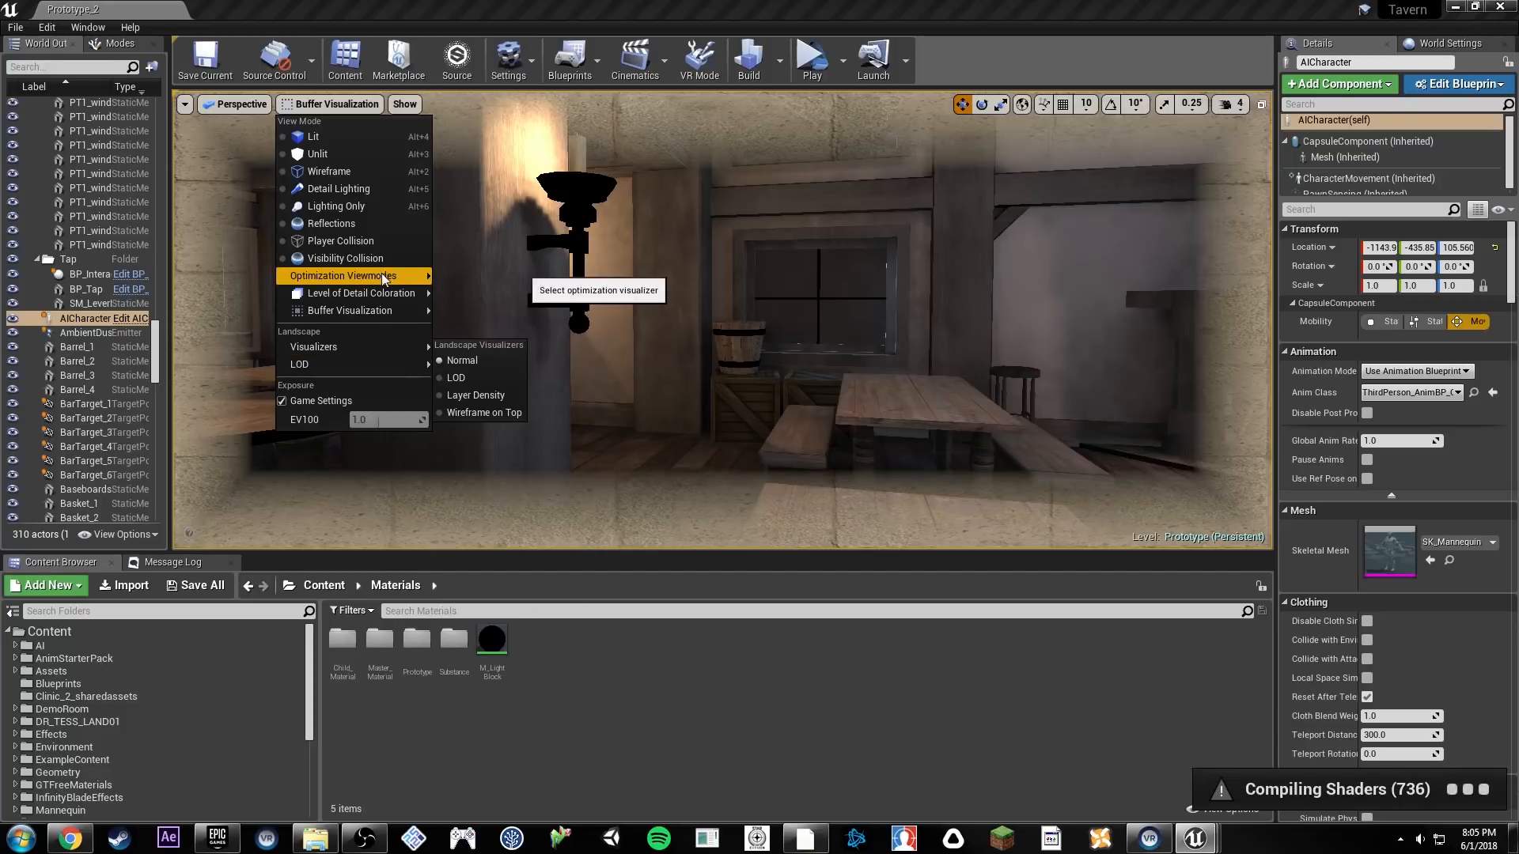
left_click(314, 135)
right_click_drag(836, 287, 848, 194)
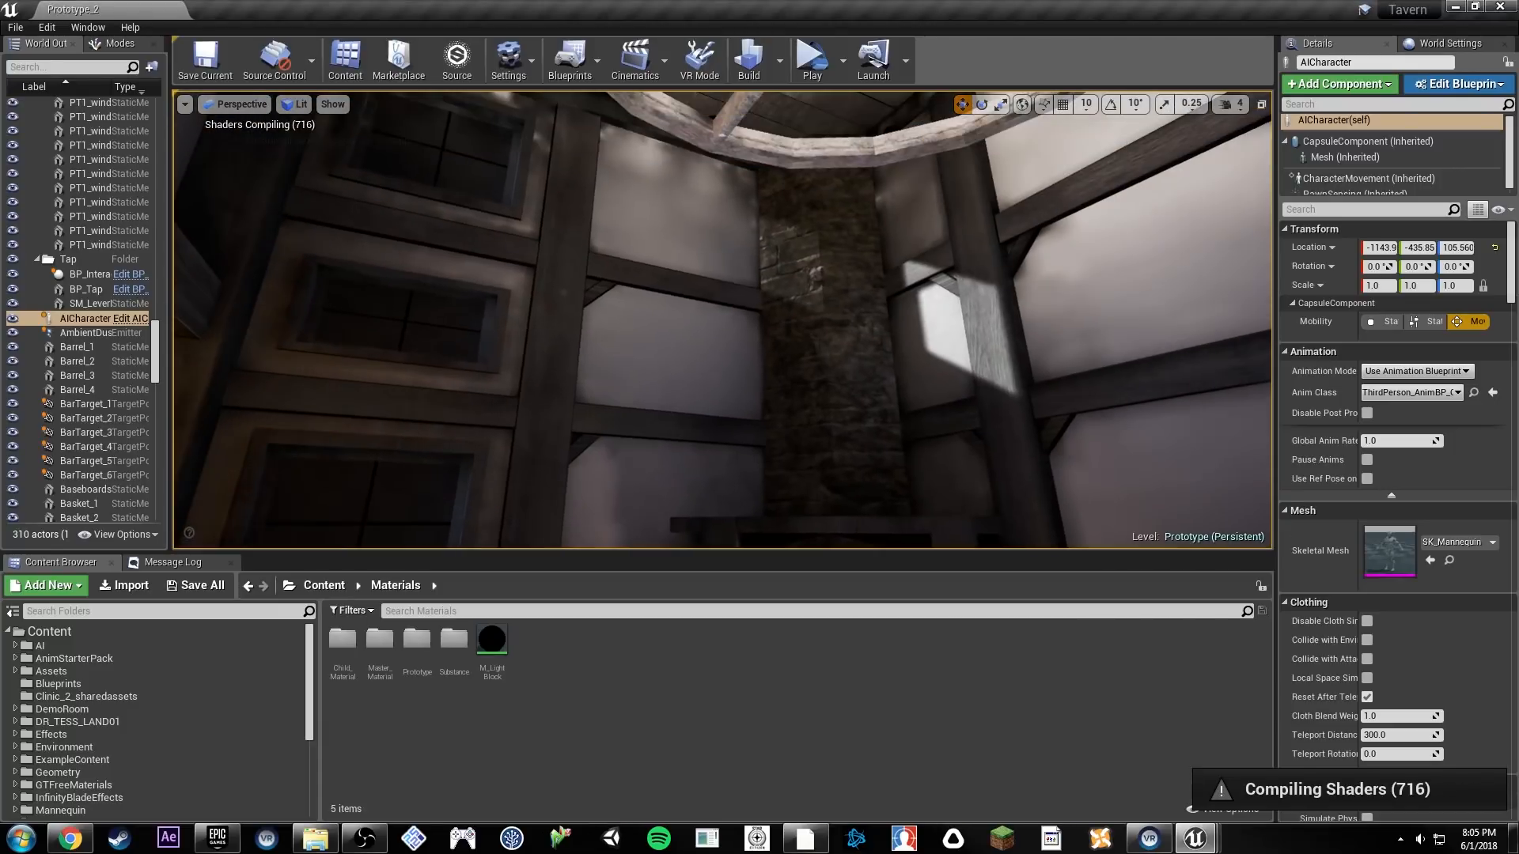
right_click_drag(648, 248, 698, 243)
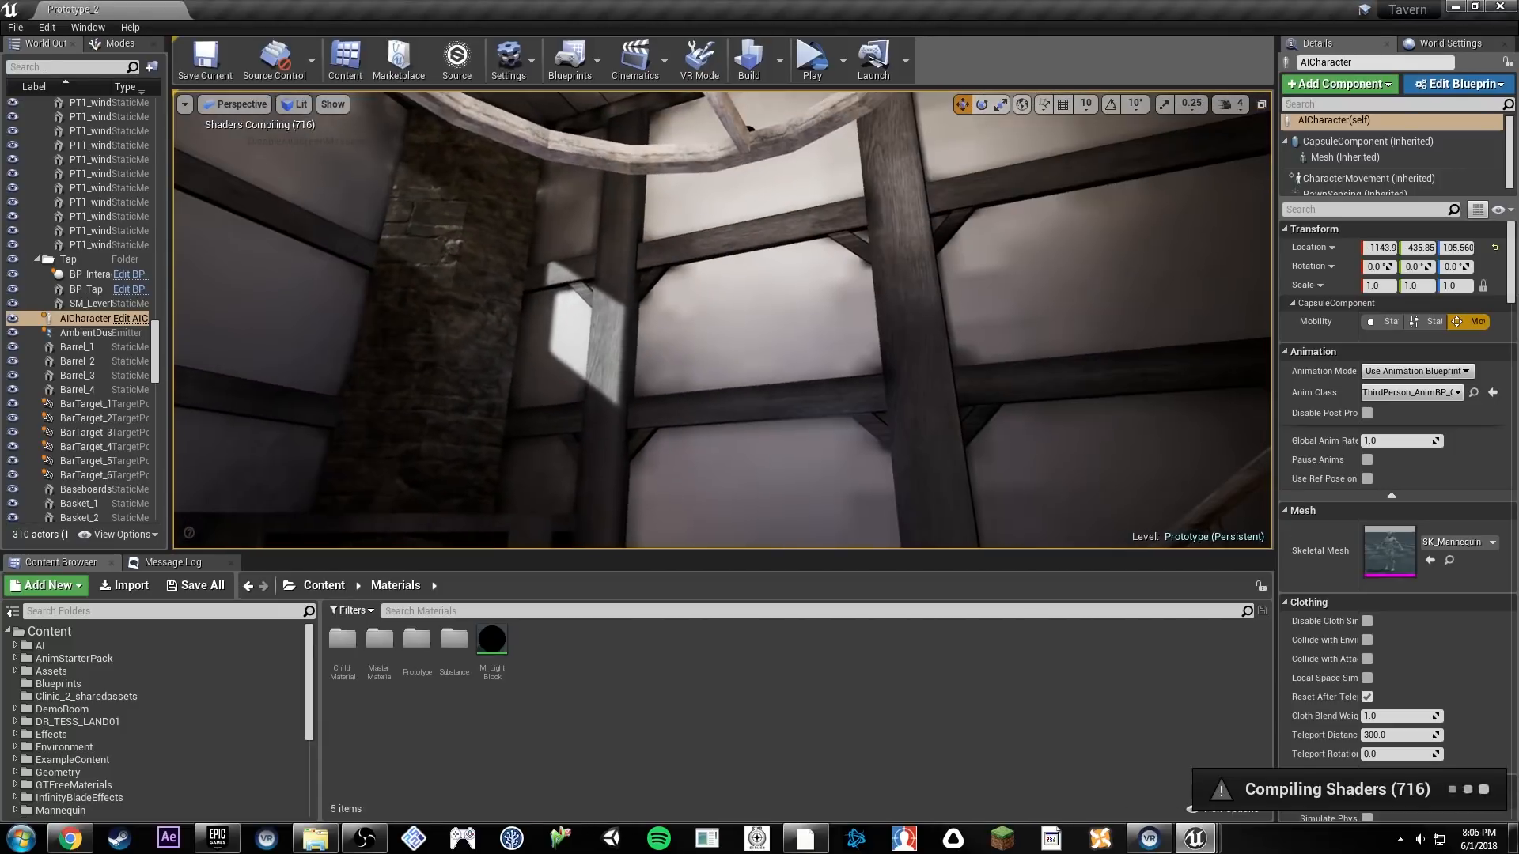
Step: Review the view modes and show flags and turn on the Mesh Edges flag
left_click(301, 105)
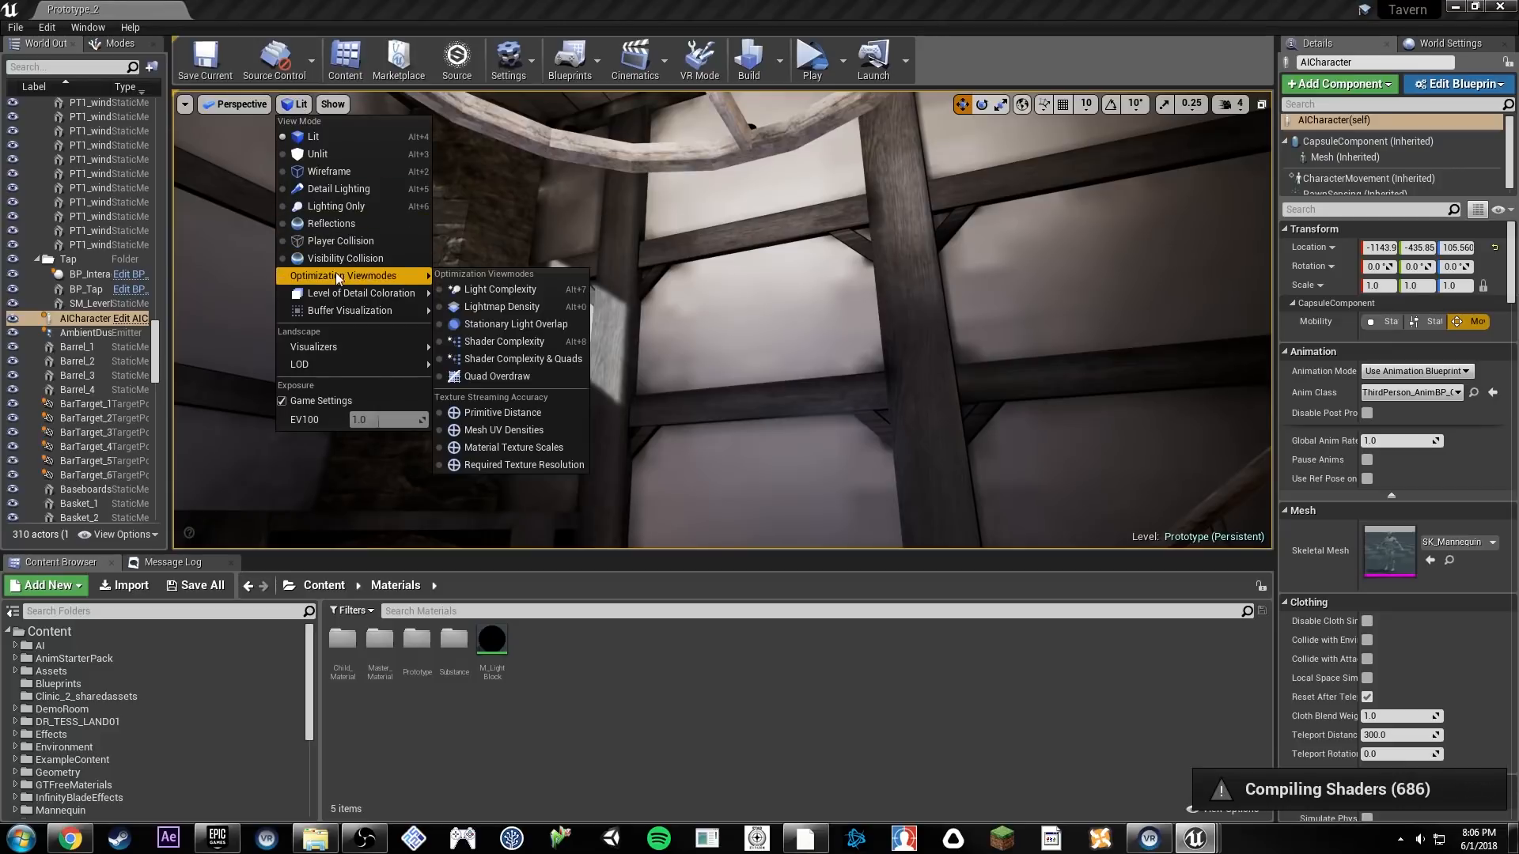
mouse_move(346, 307)
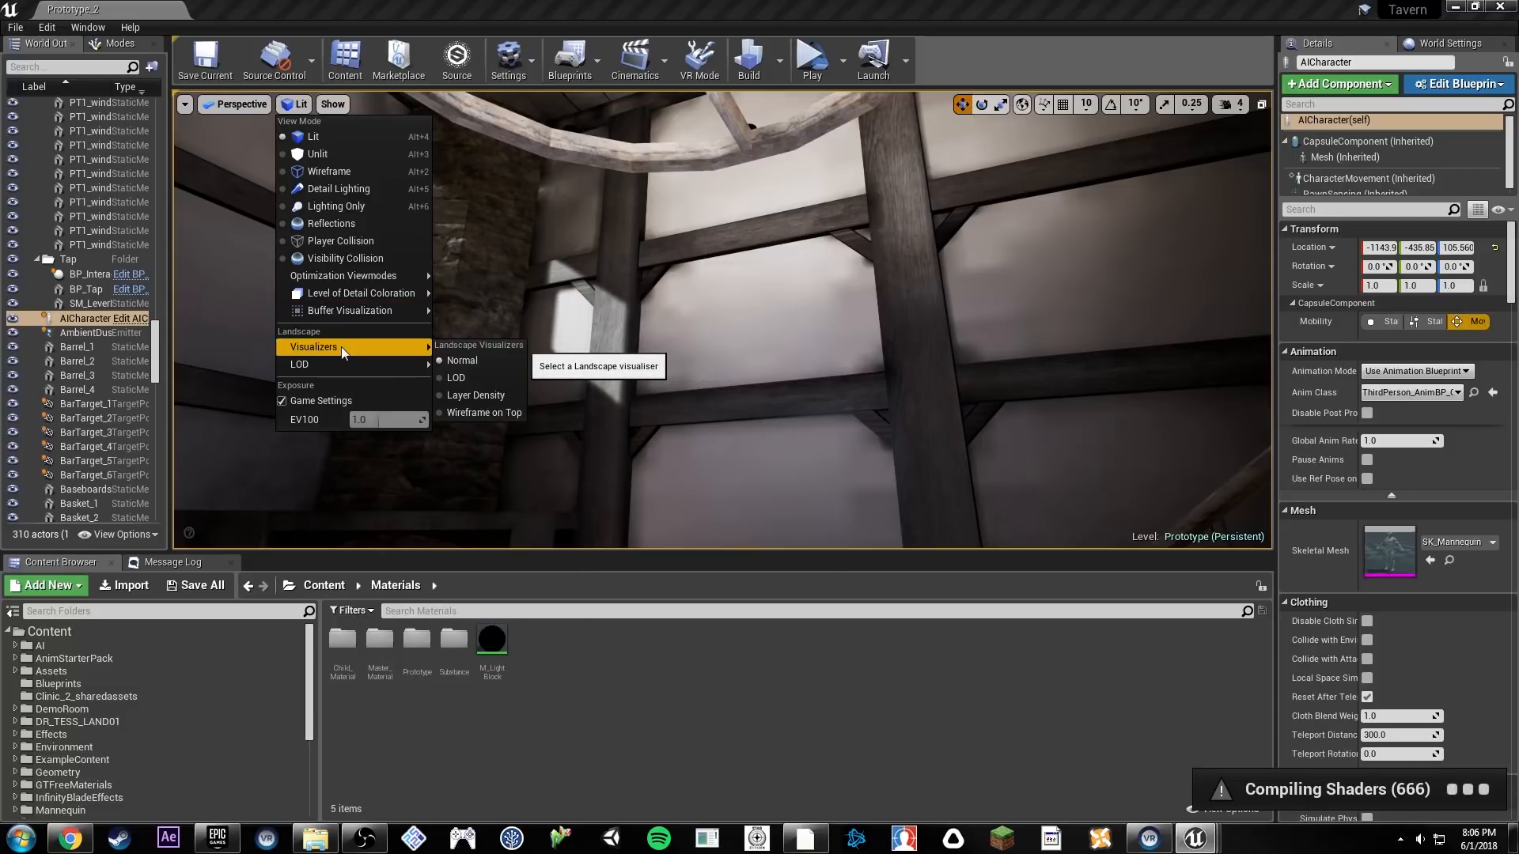
left_click(332, 106)
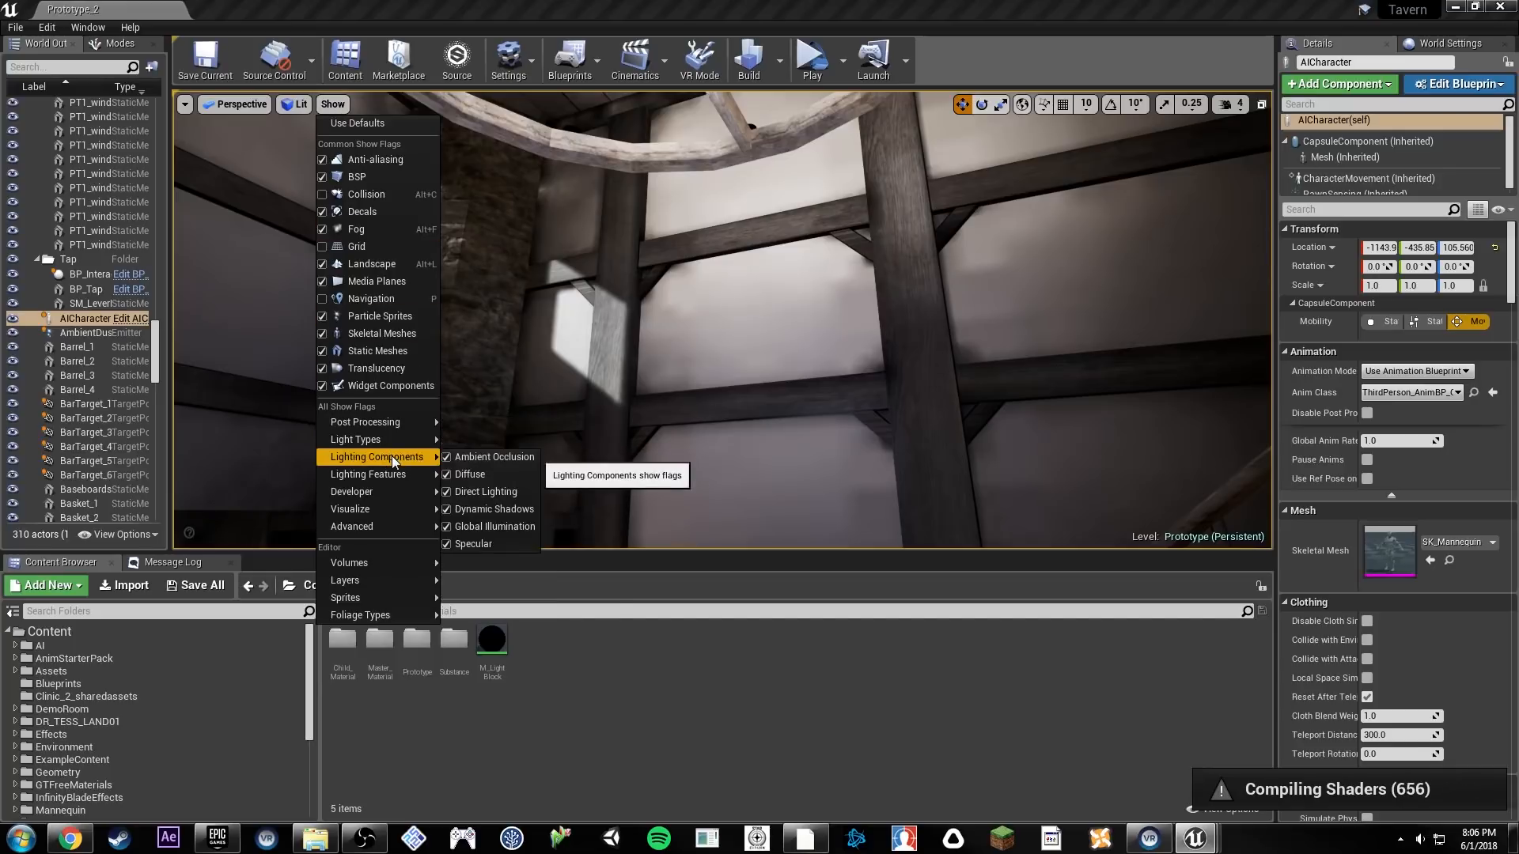
mouse_move(383, 500)
mouse_move(380, 527)
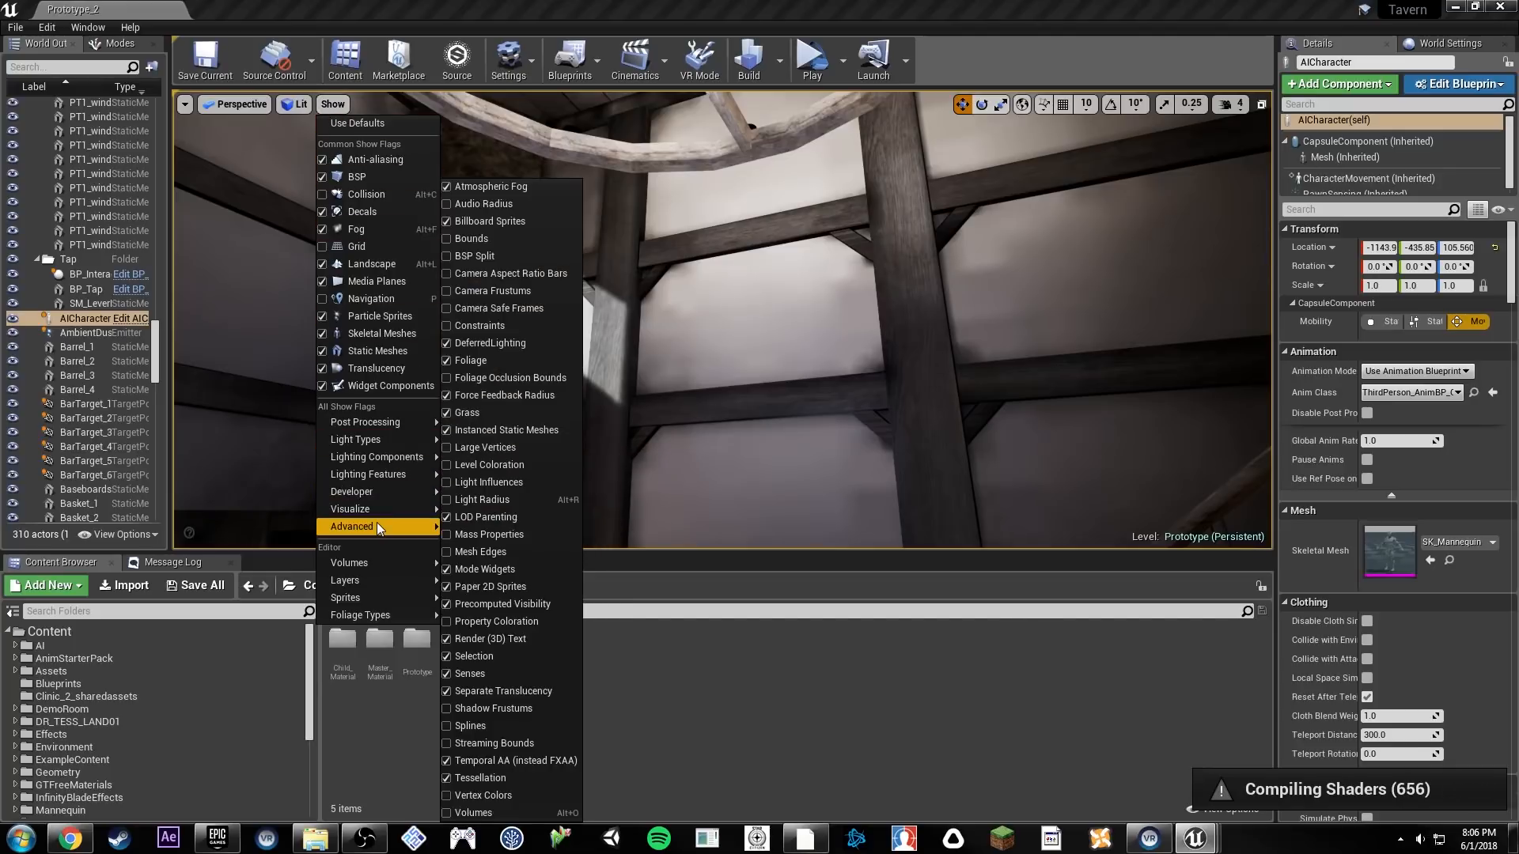
left_click(481, 552)
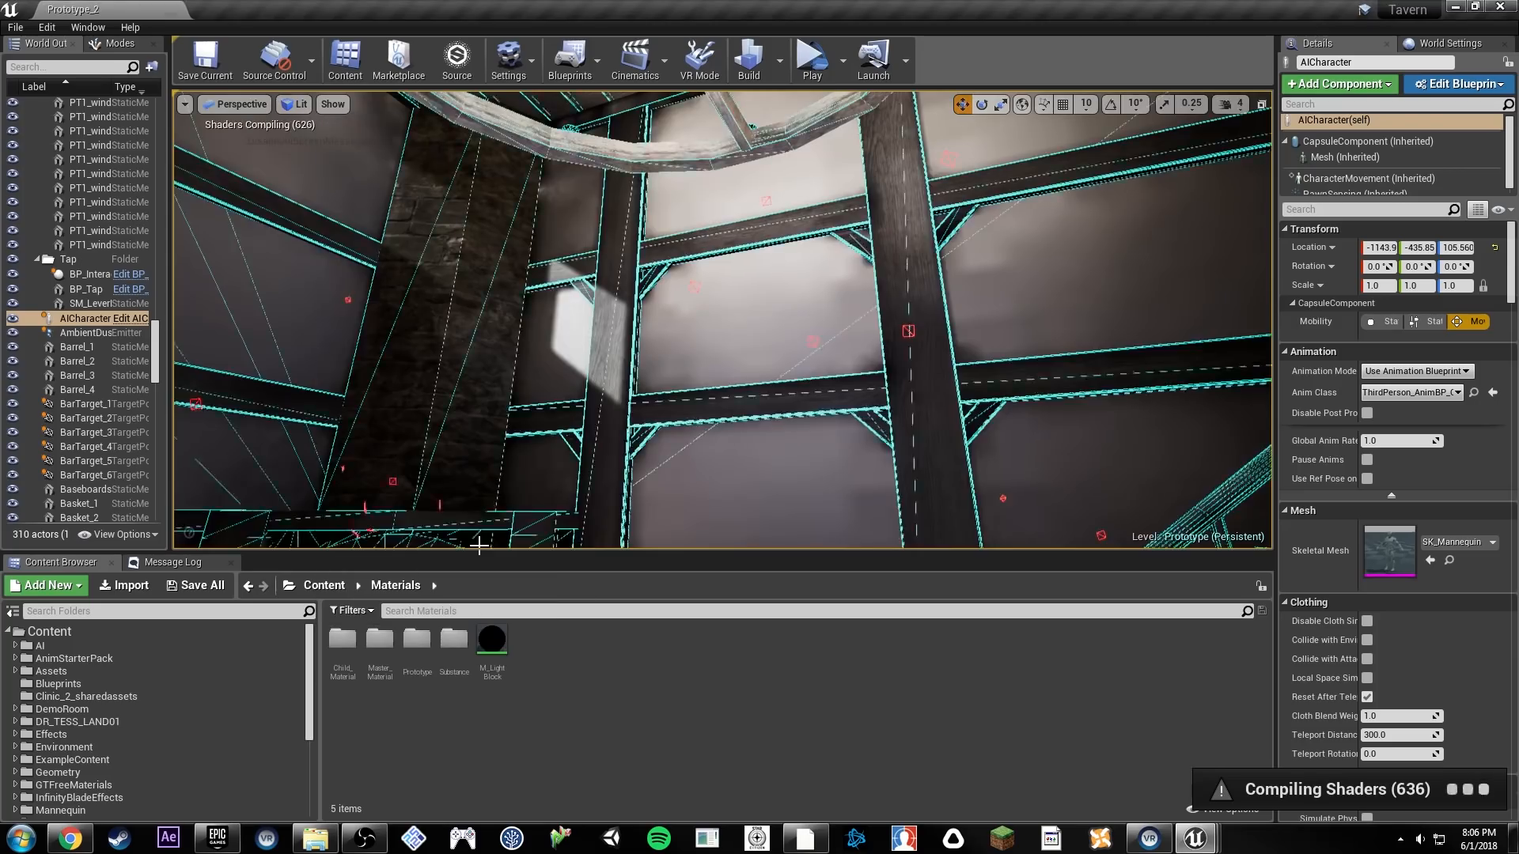
Step: Inspect the tavern's mesh edges from several angles in the Unlit and Lit view modes
right_click_drag(731, 325, 611, 222)
right_click_drag(756, 222, 1008, 224)
key("alt+3")
key("alt+4")
right_click_drag(756, 222, 901, 226)
Step: Turn off the Mesh Edges show flag
left_click(332, 103)
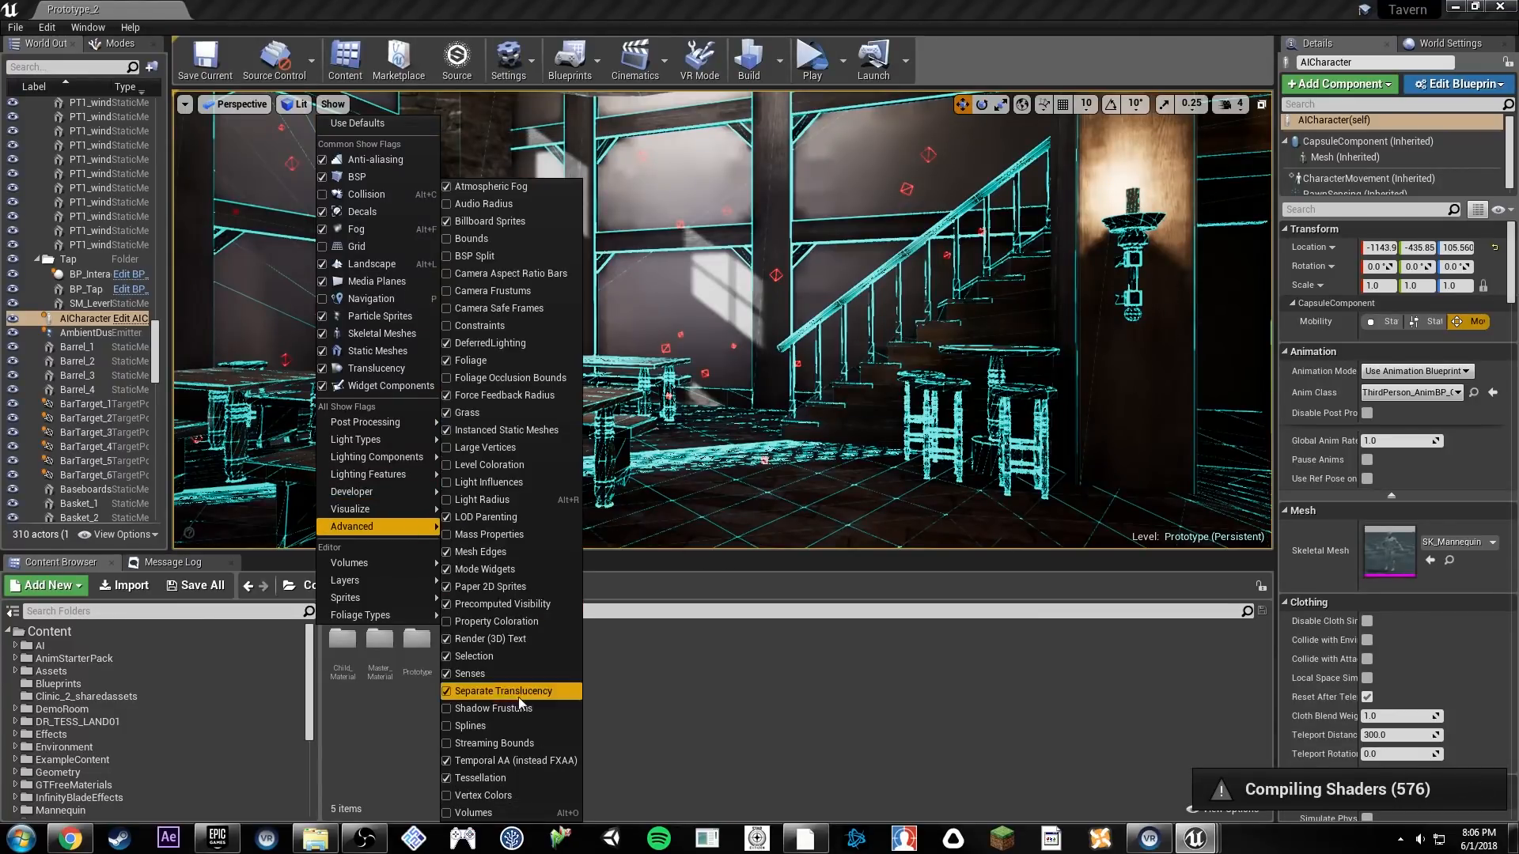
mouse_move(379, 615)
mouse_move(377, 526)
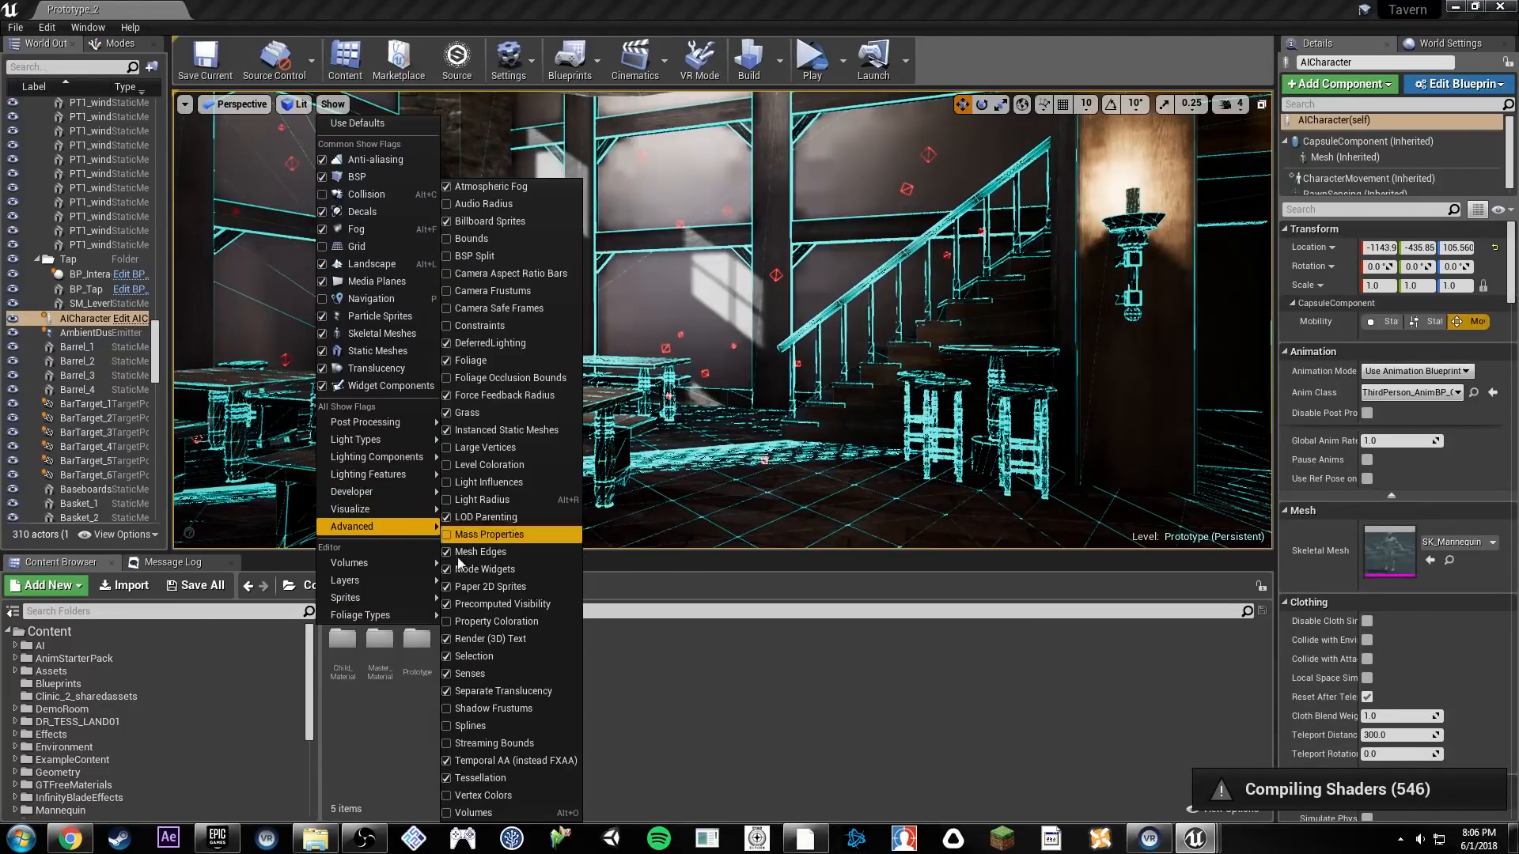
left_click(489, 554)
Step: Inspect the tavern interior in the Wireframe view mode and return the viewport to Lit
right_click_drag(775, 302, 688, 310)
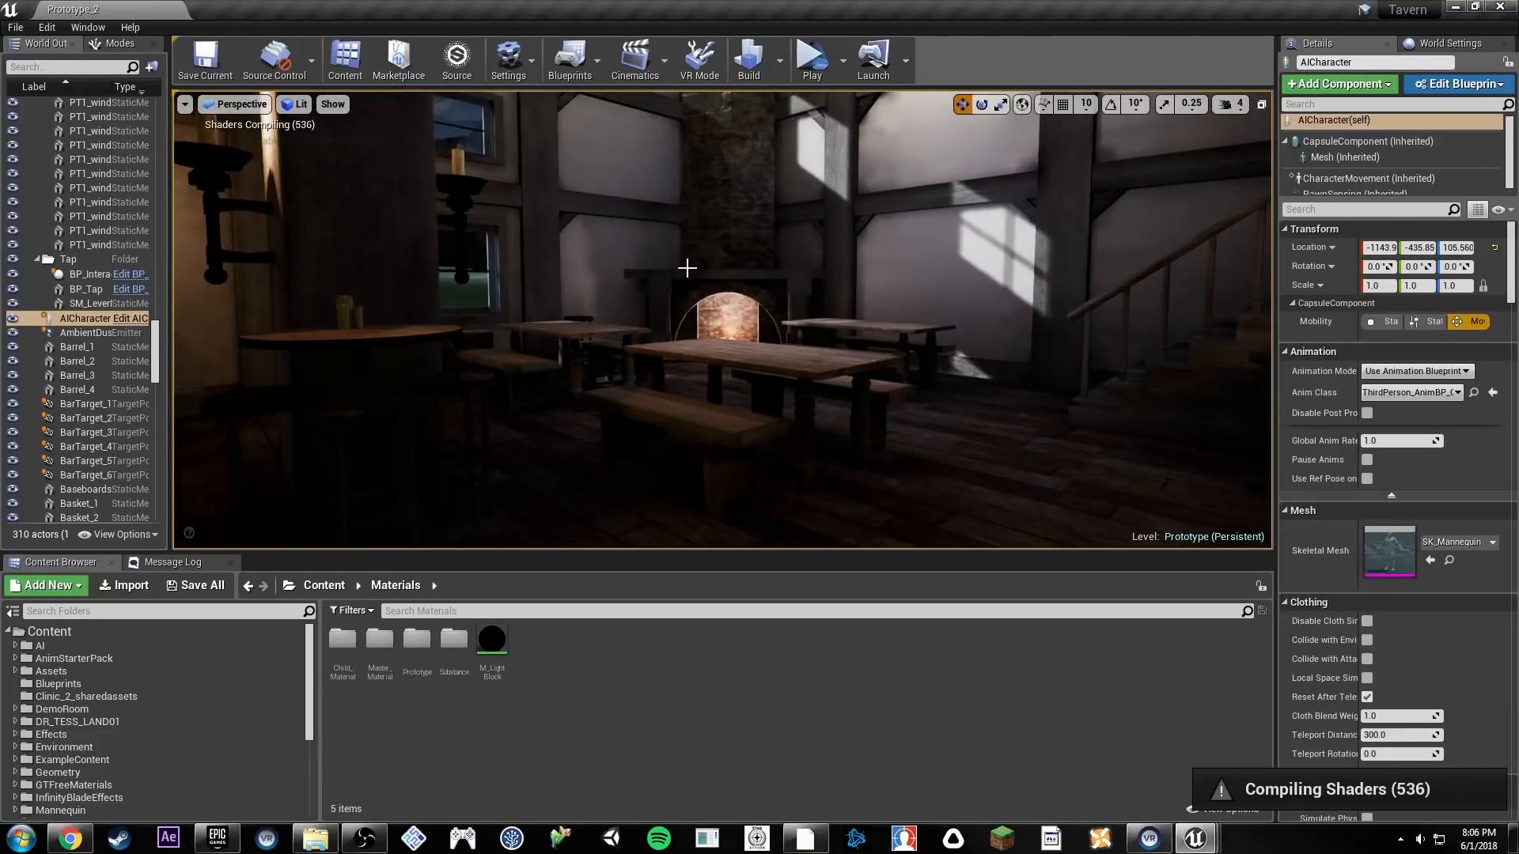
right_click_drag(616, 215, 696, 193)
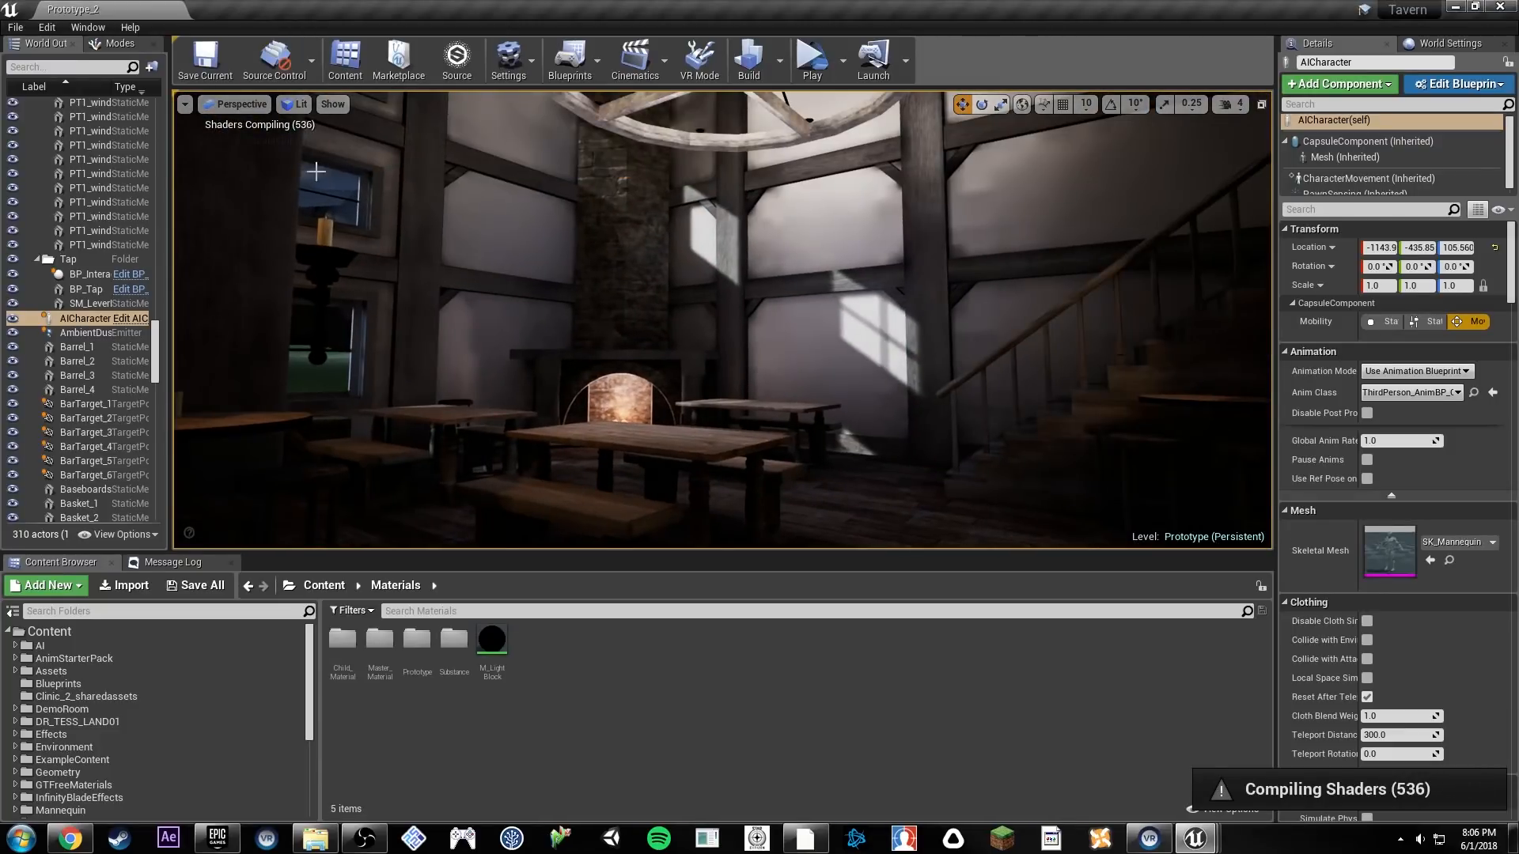
left_click(307, 103)
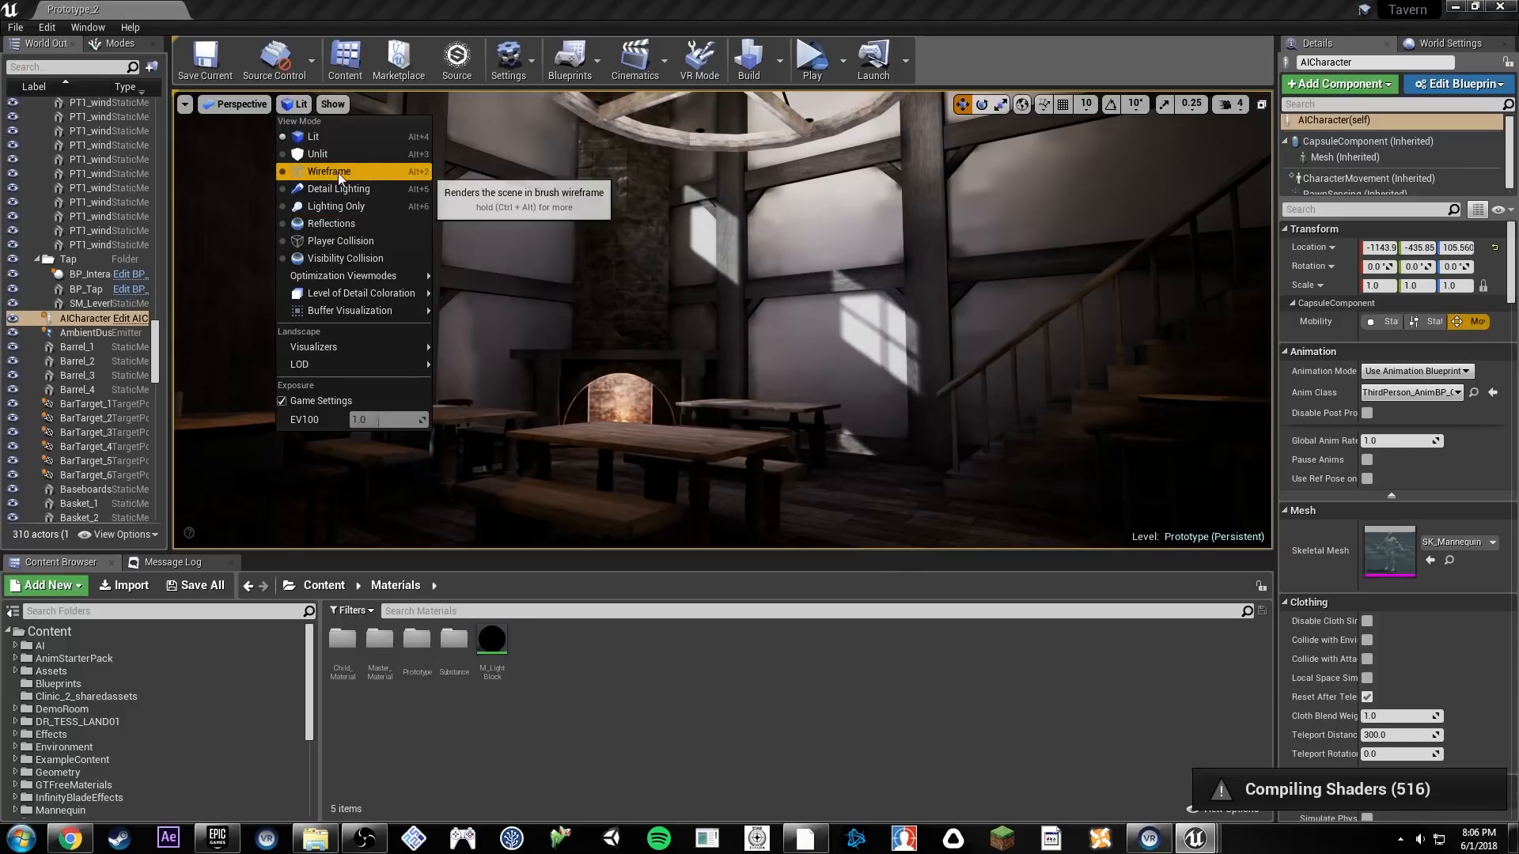
left_click(320, 169)
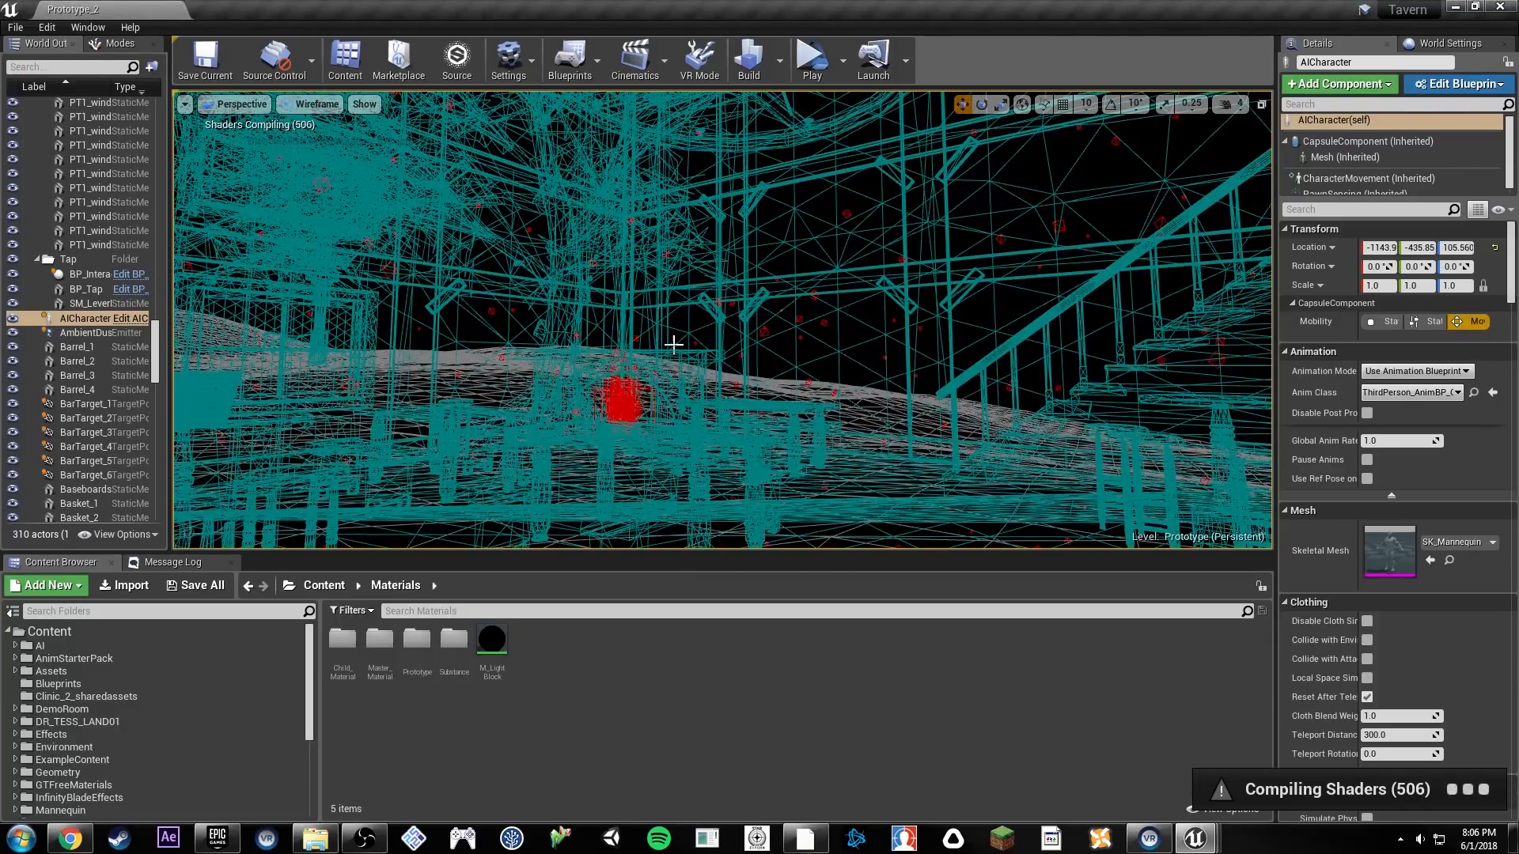
right_click_drag(452, 199, 356, 201)
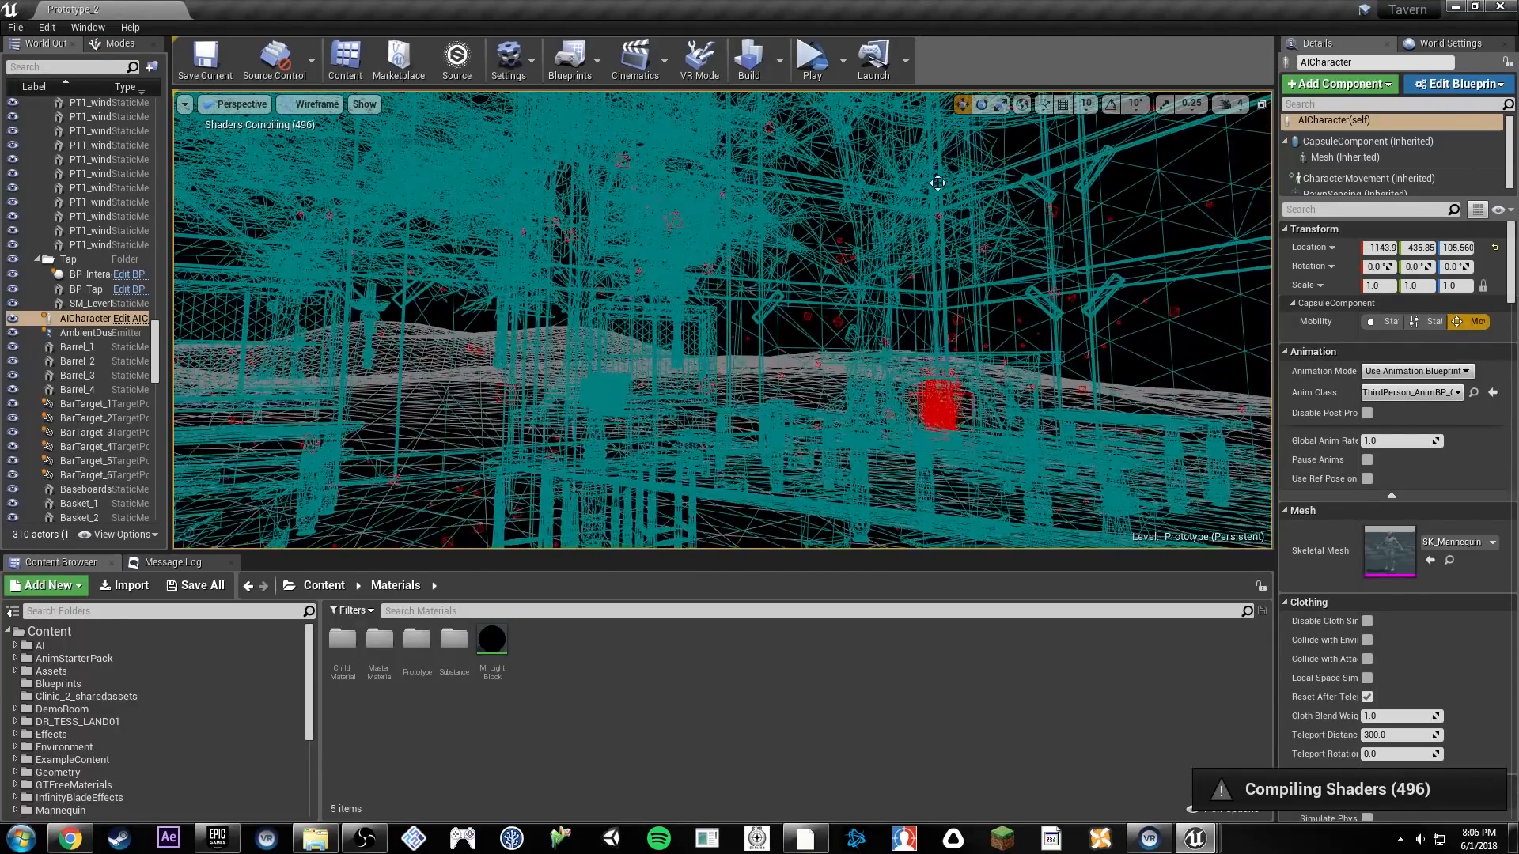
key("alt+4")
right_click_drag(919, 359, 1036, 348)
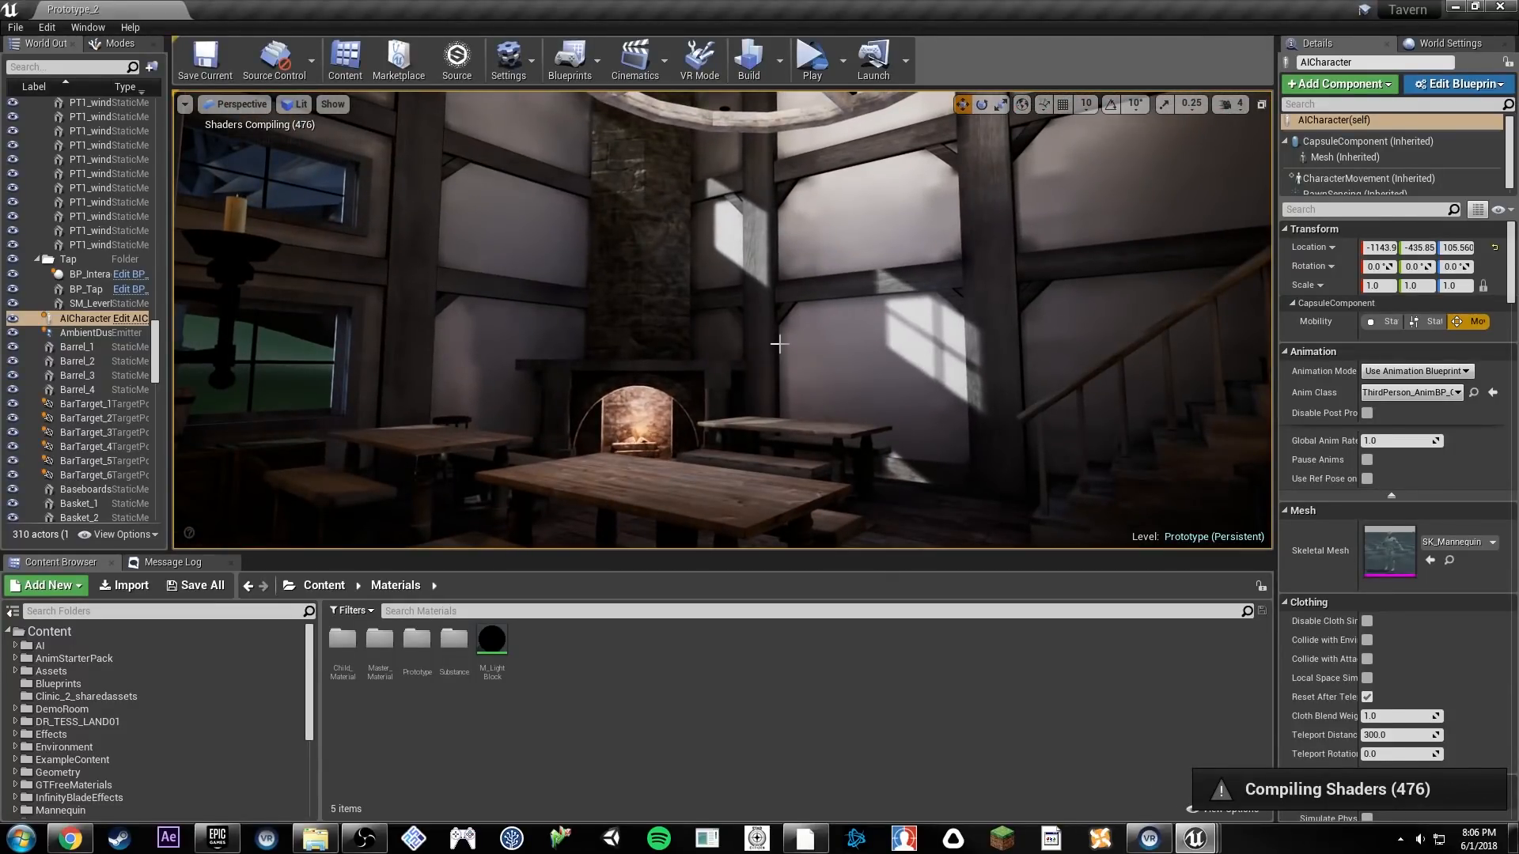
key("w")
mouse_move(802, 348)
right_mouse_down()
mouse_move(779, 404)
mouse_move(797, 350)
right_mouse_up()
Step: Review the viewport's common and advanced show flag categories, including the Developer flags
left_click(332, 103)
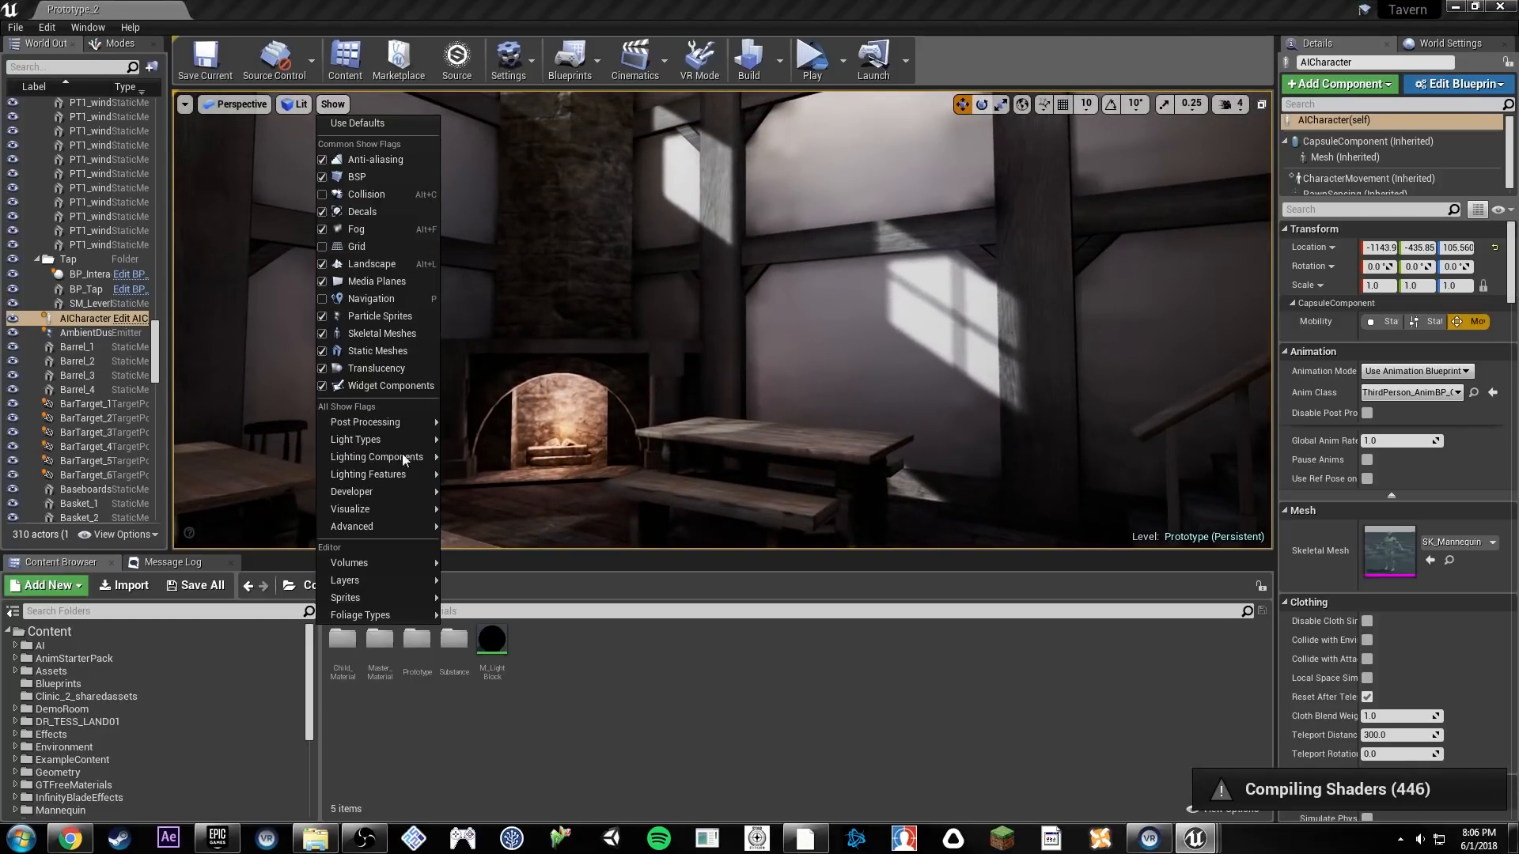
mouse_move(373, 534)
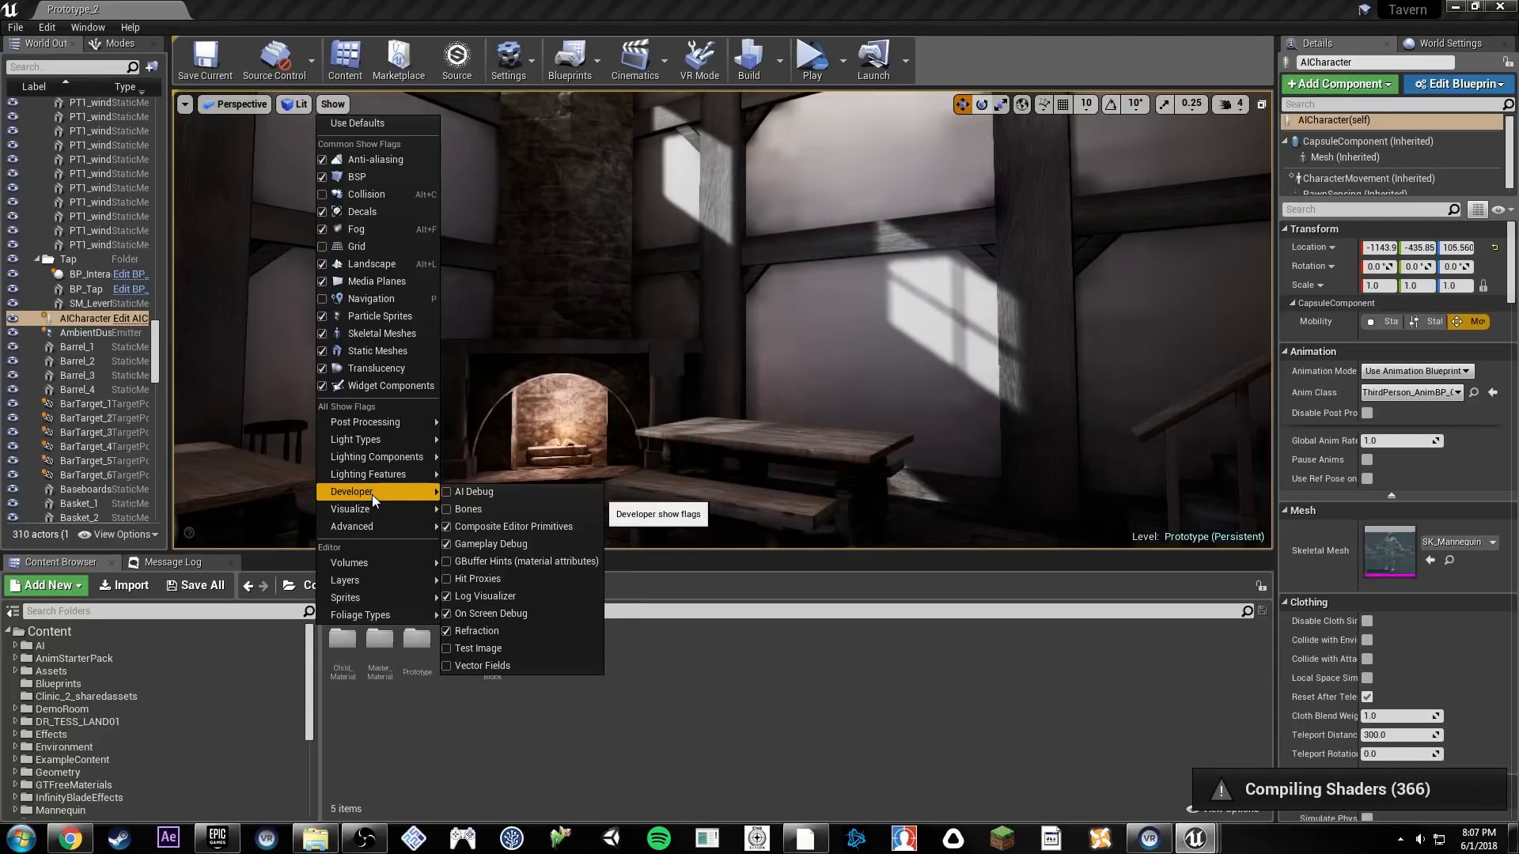
mouse_move(381, 447)
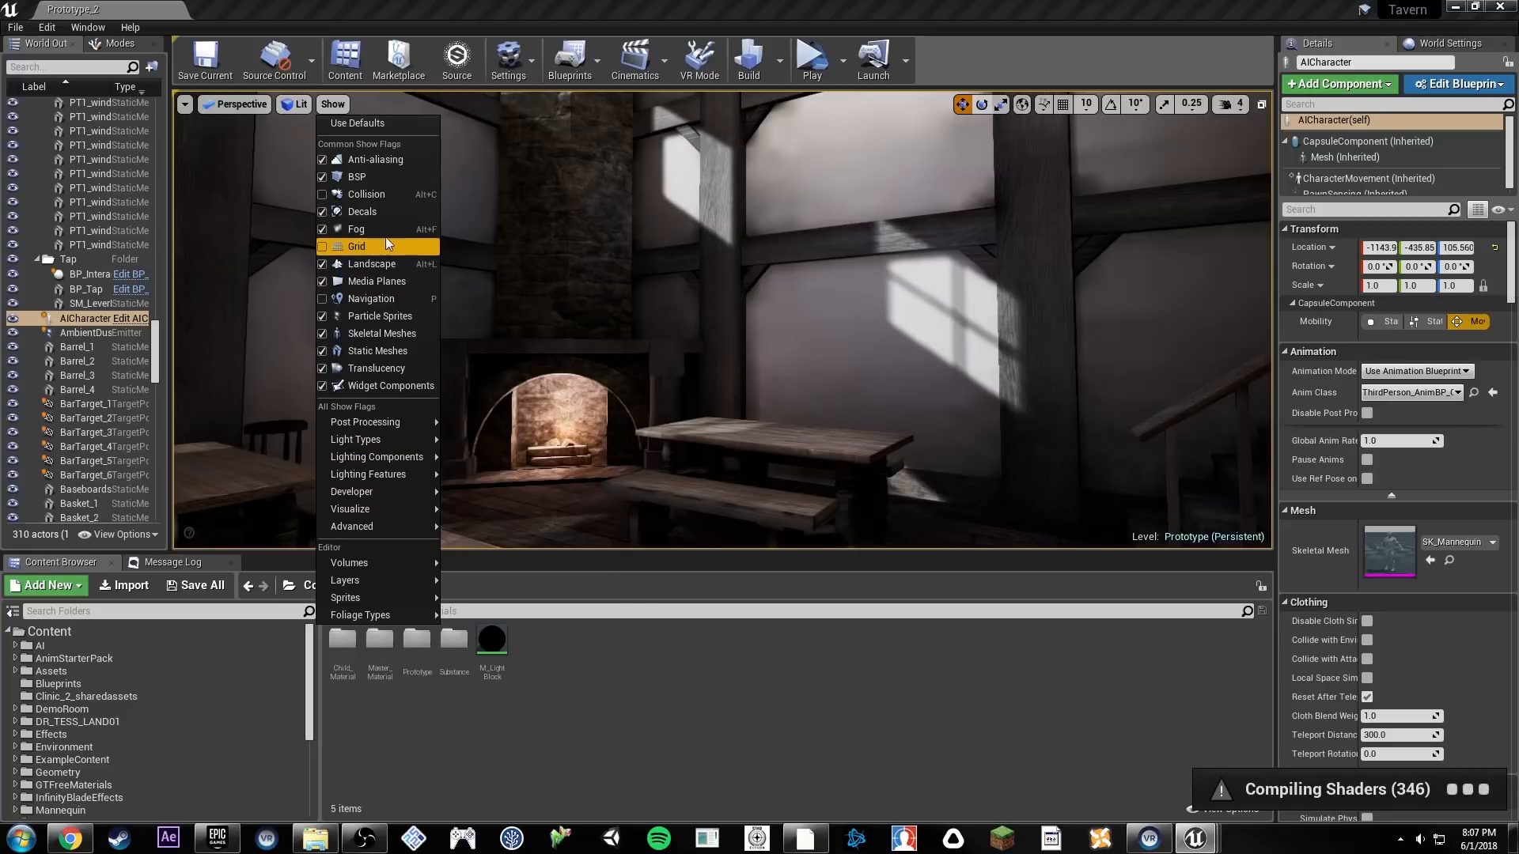
left_click(333, 103)
Step: Switch the viewport to Lightmap Density and look over the tavern's walls, windows and ceiling
right_click_drag(756, 285, 466, 286)
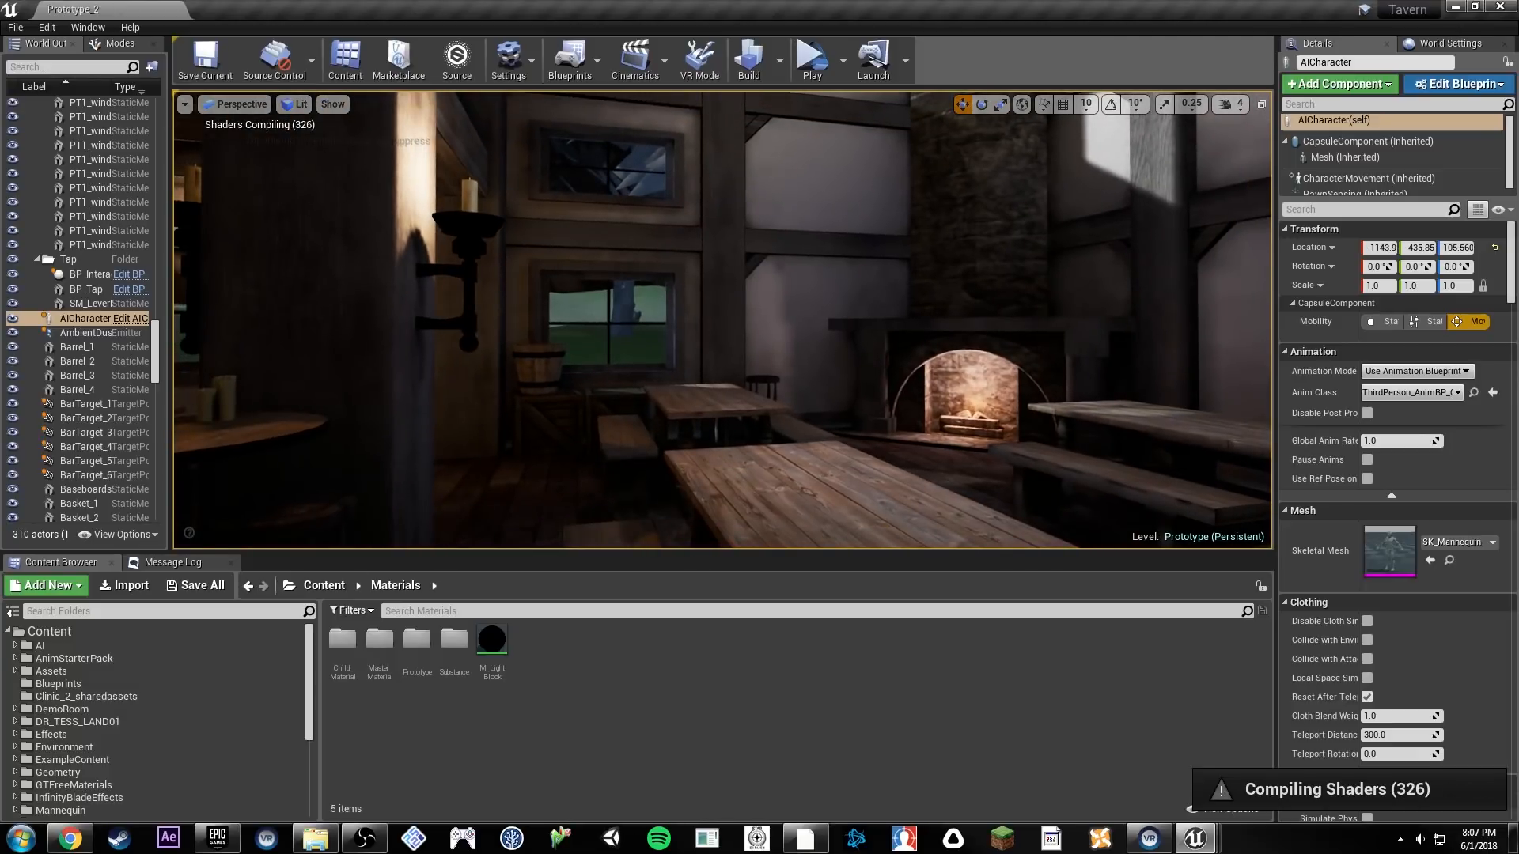
right_click_drag(755, 363, 756, 340)
key("alt+0")
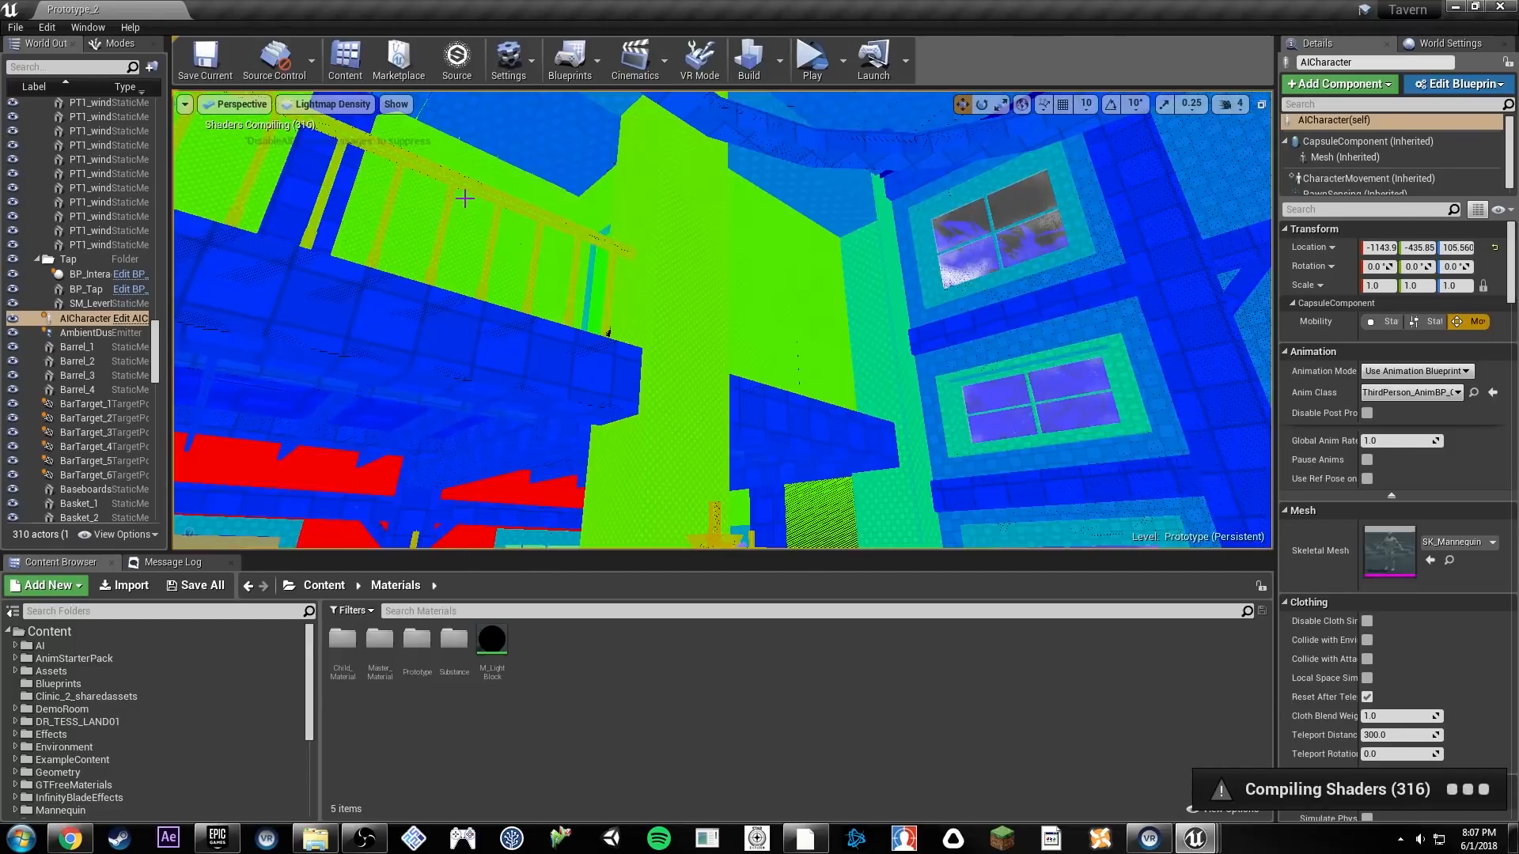
right_click_drag(464, 199, 469, 273)
right_click_drag(786, 295, 866, 295)
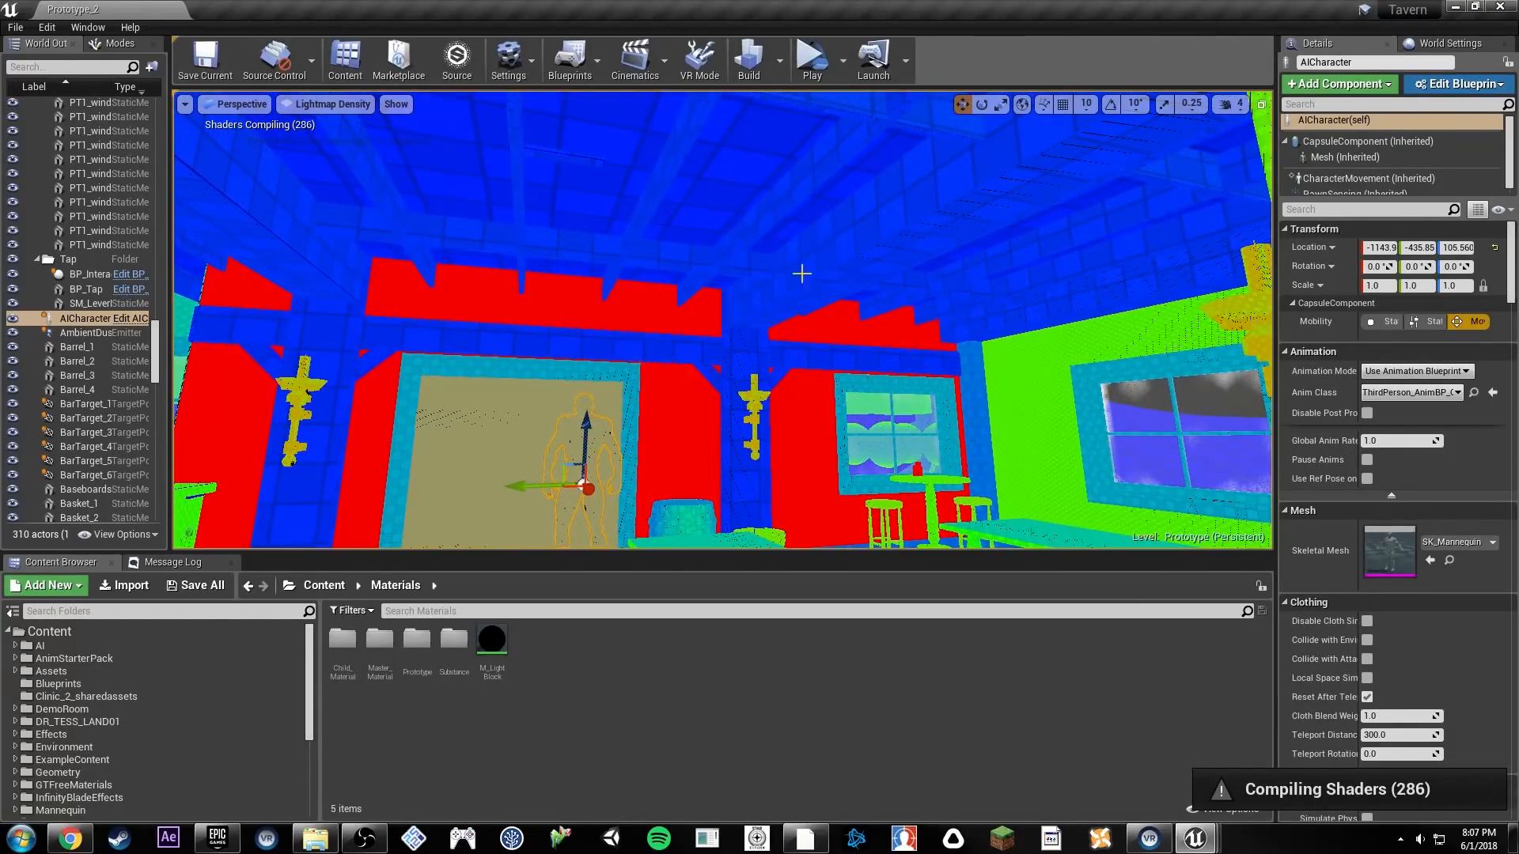
Step: Compare the overridden lightmap resolution settings of the red wall around the door and the blue ceiling joists
left_click(708, 385)
scroll(1370, 568, "down", 10)
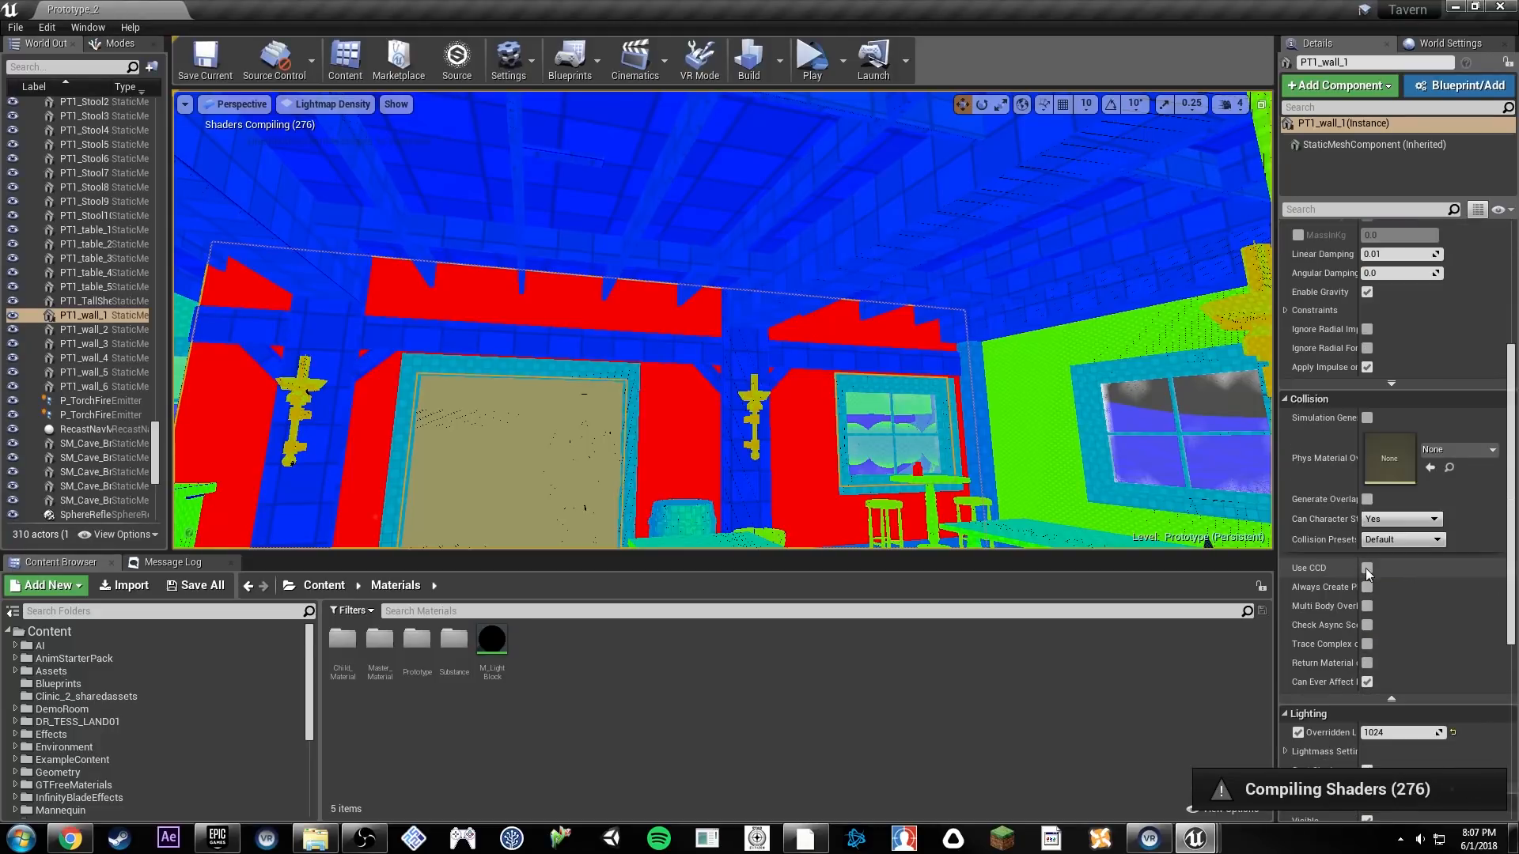
left_click(1366, 581)
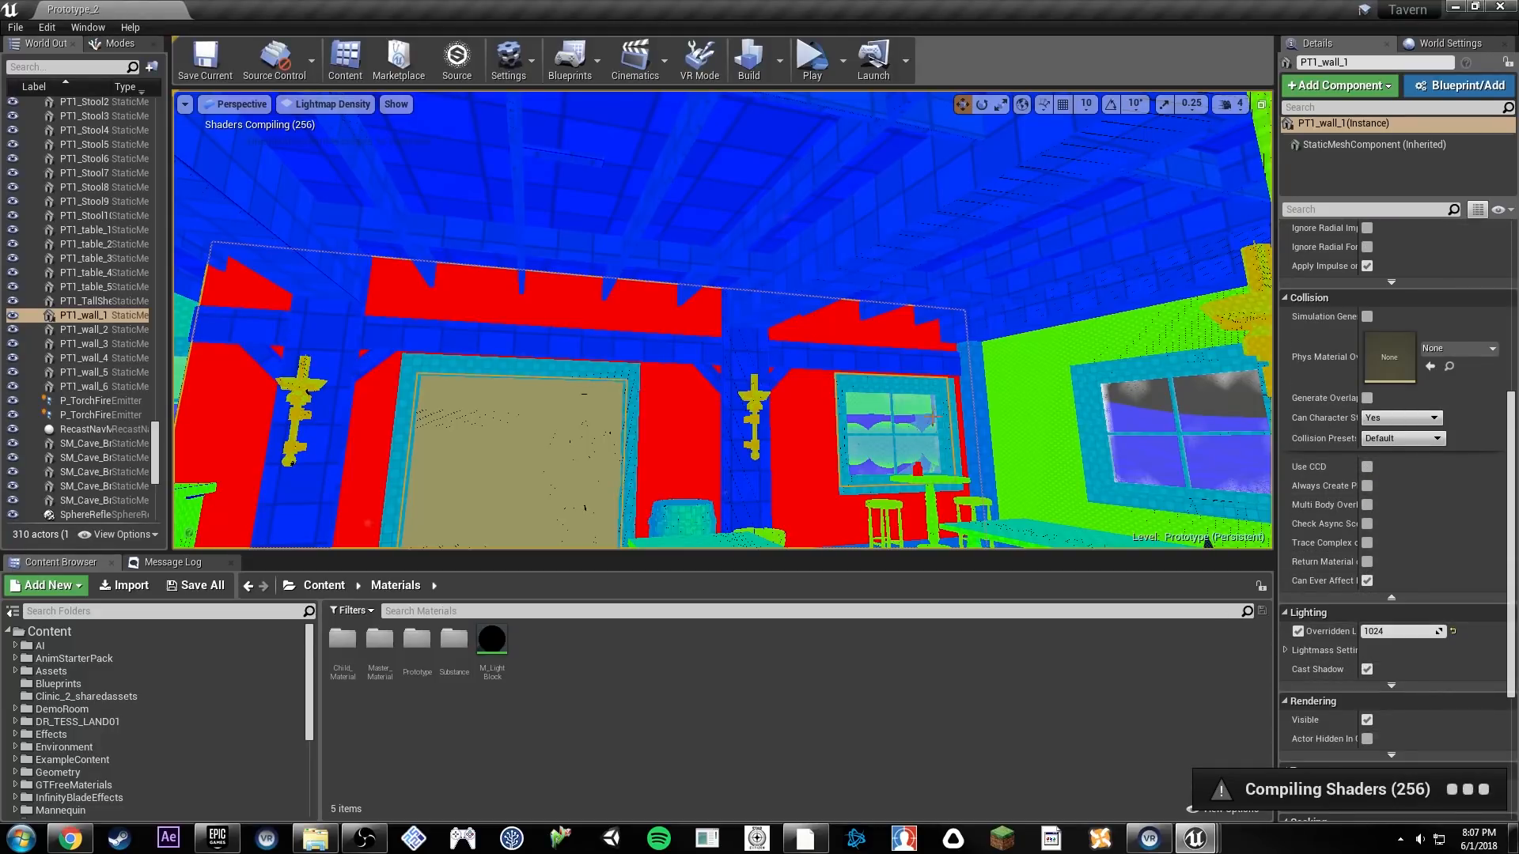
right_click_drag(1019, 546, 1123, 541)
right_click_drag(936, 395, 1005, 392)
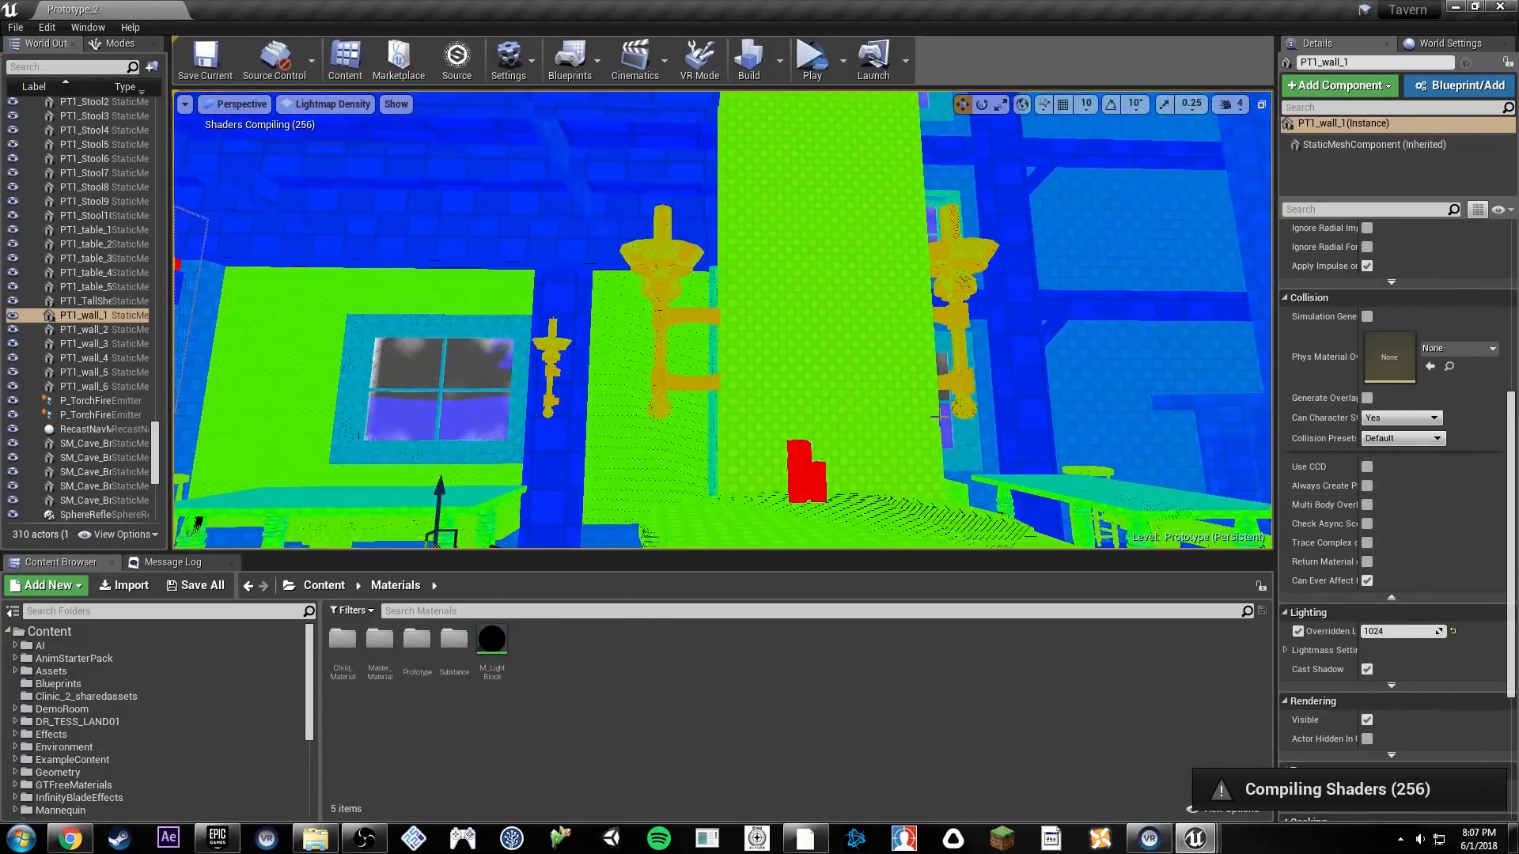
right_click_drag(860, 333, 712, 340)
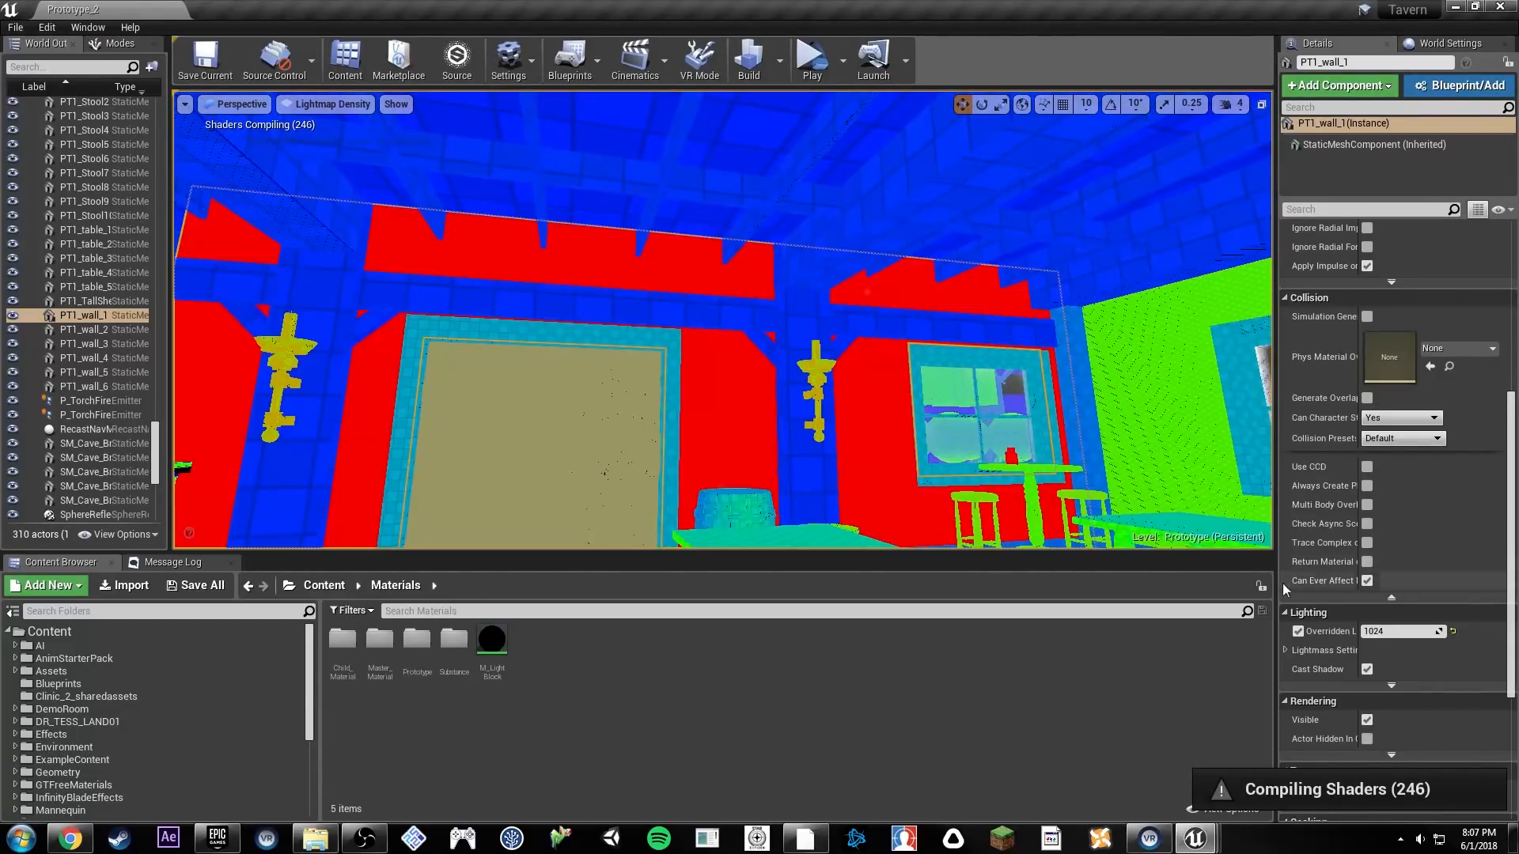
left_click(818, 201)
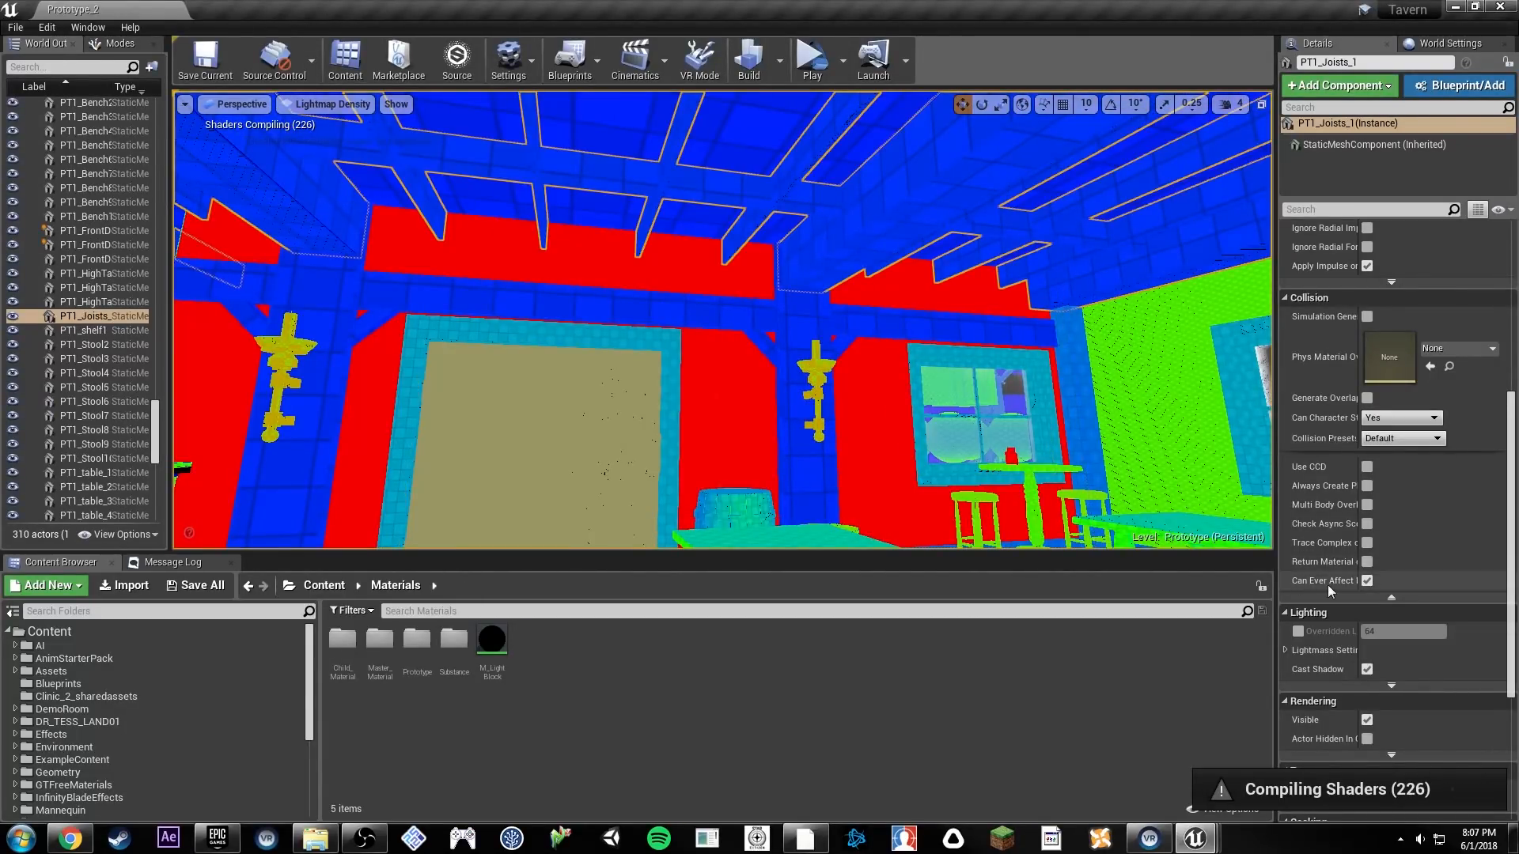
Step: Return the viewport to the Lit view mode and look around the tavern interior
right_click_drag(1138, 474, 1194, 475)
right_click_drag(764, 304, 949, 340)
key("alt+4")
mouse_move(830, 316)
right_mouse_down()
mouse_move(981, 297)
mouse_move(851, 315)
right_mouse_up()
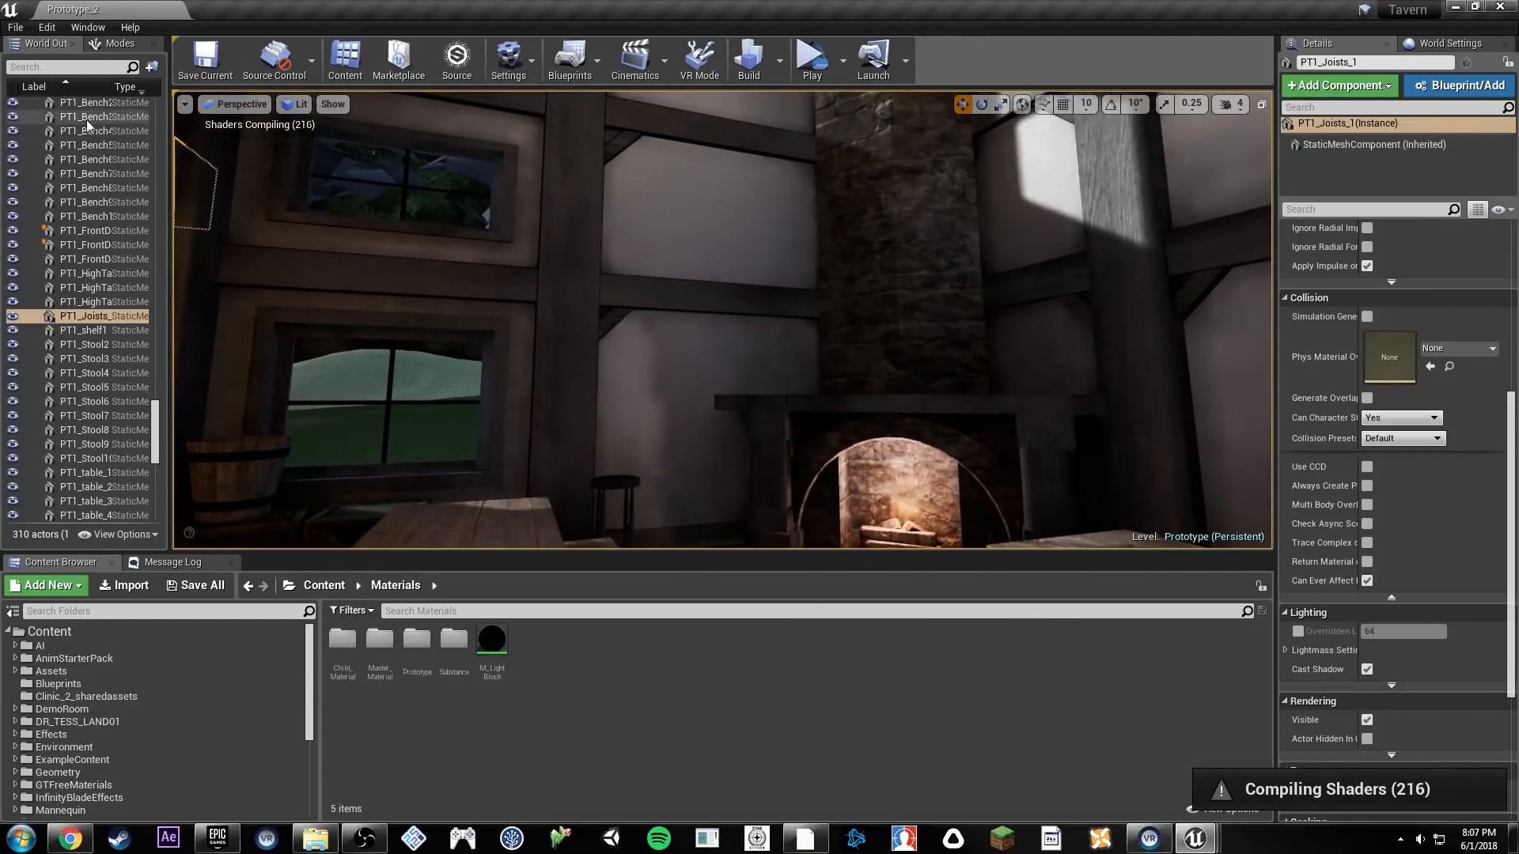
right_click_drag(523, 200, 332, 200)
right_click_drag(523, 200, 399, 200)
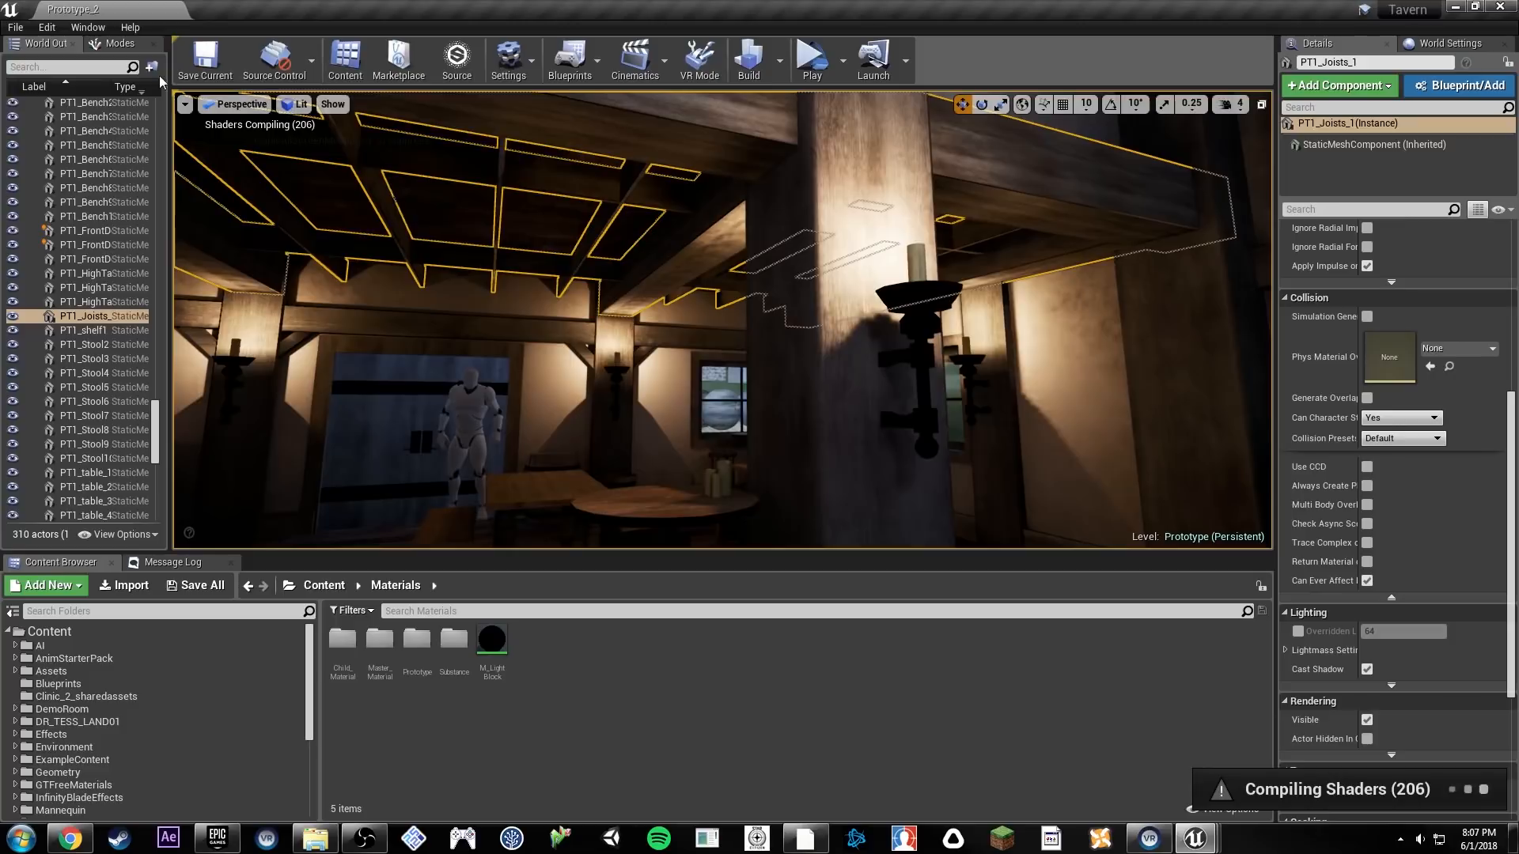
Step: Open the Statistics window and review the level's Primitive Stats and the available statistics types
left_click(75, 30)
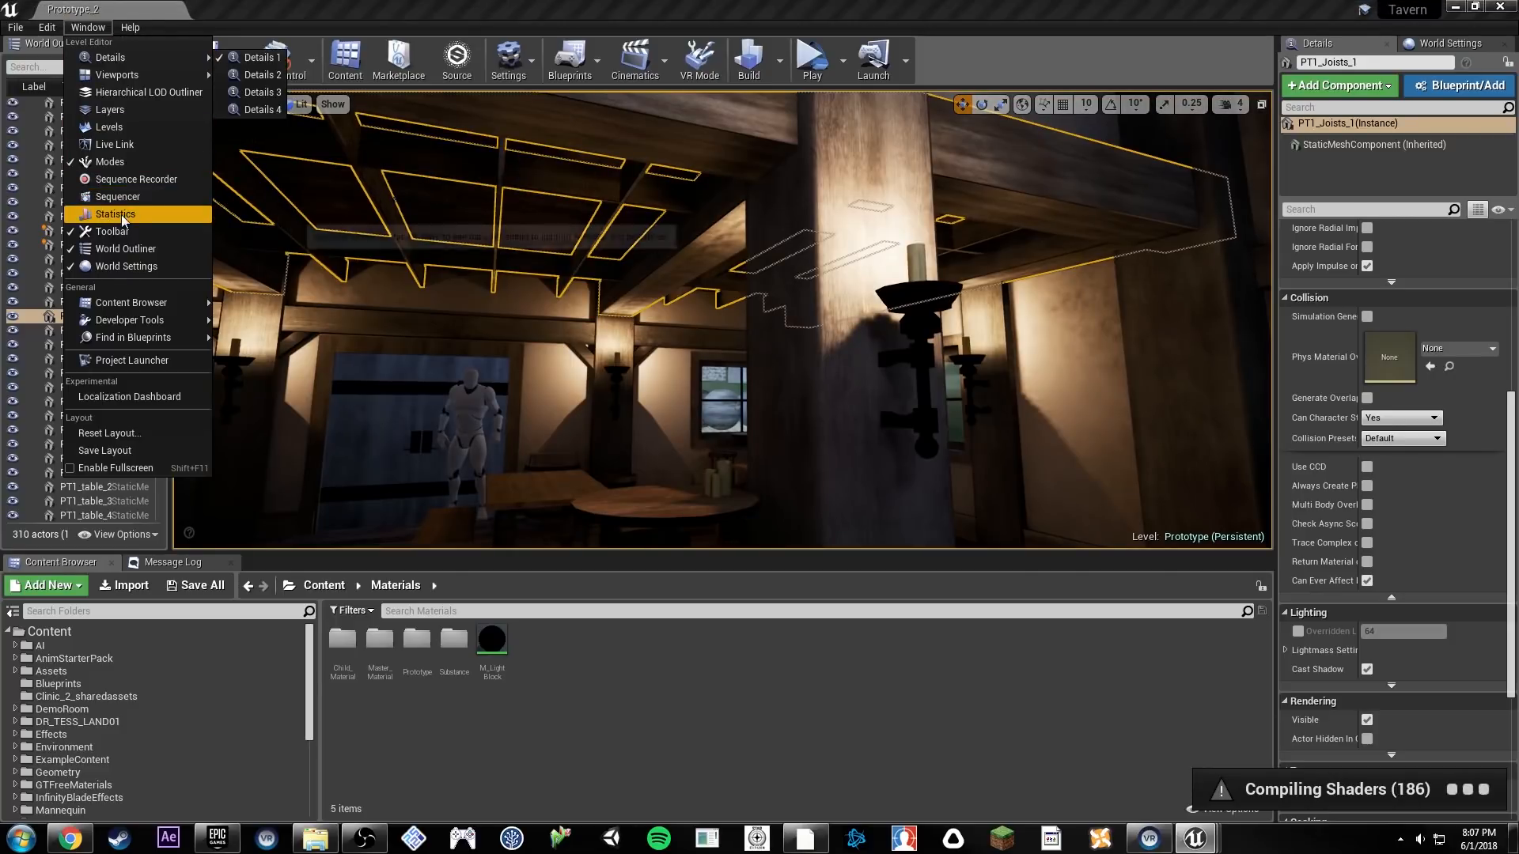
left_click(115, 215)
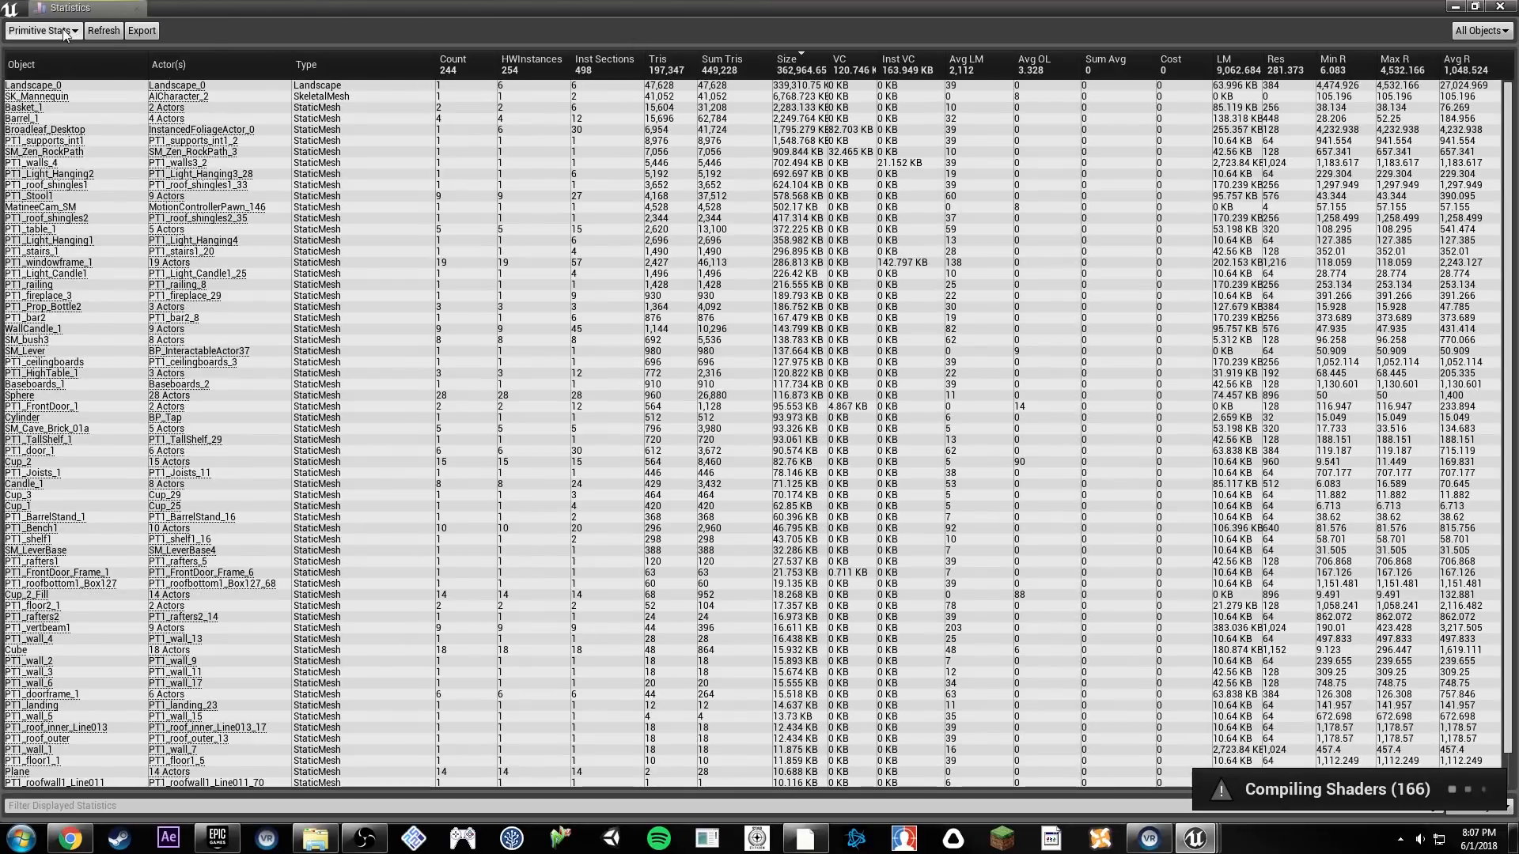
left_click(65, 33)
left_click(66, 33)
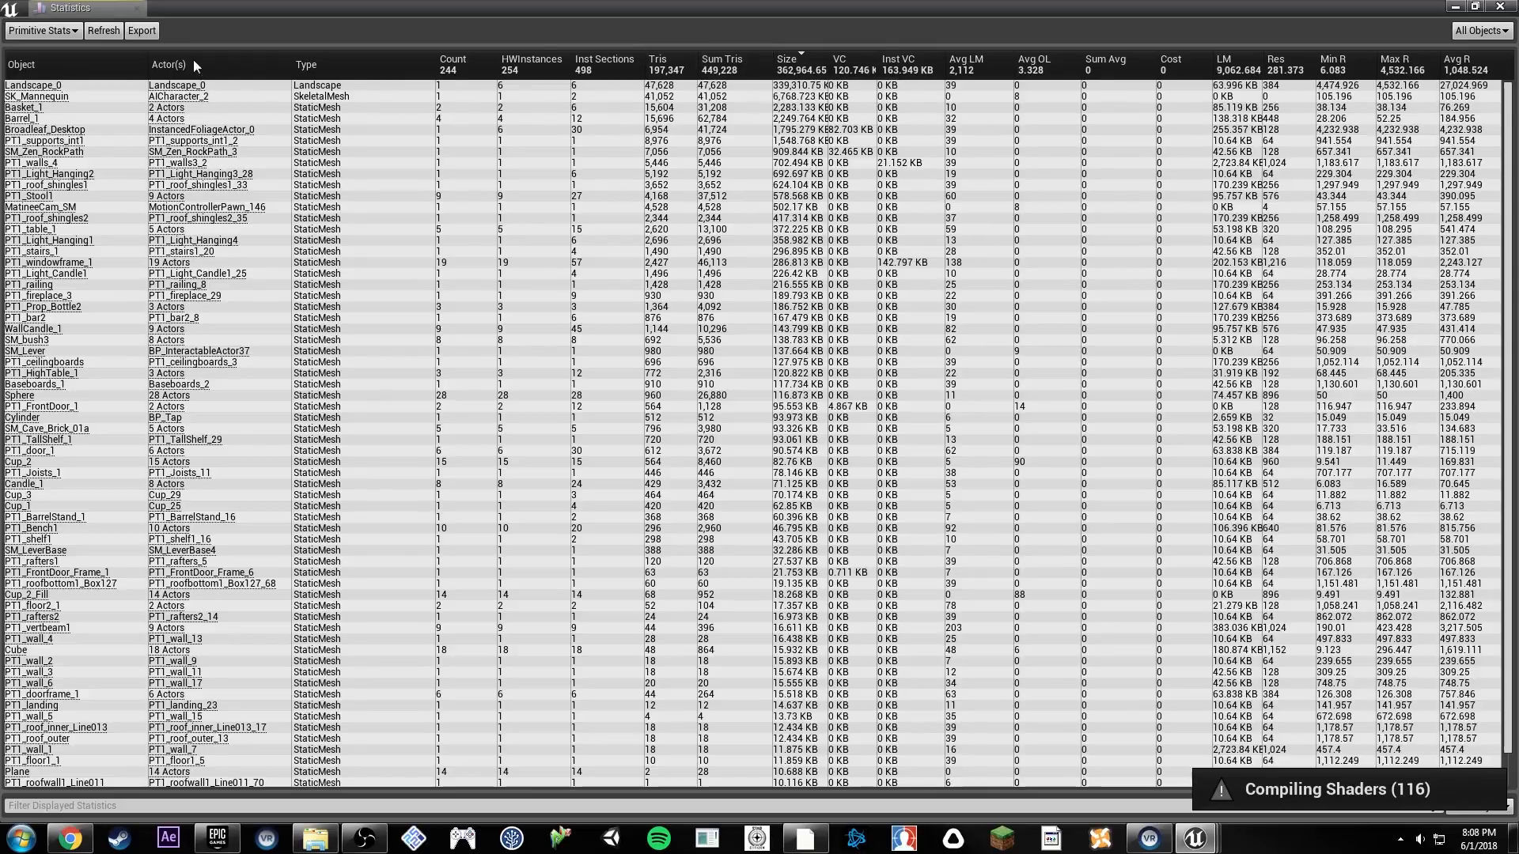
Step: Examine the Static Mesh Lighting Info statistics for the current level and close the Statistics window
left_click(47, 37)
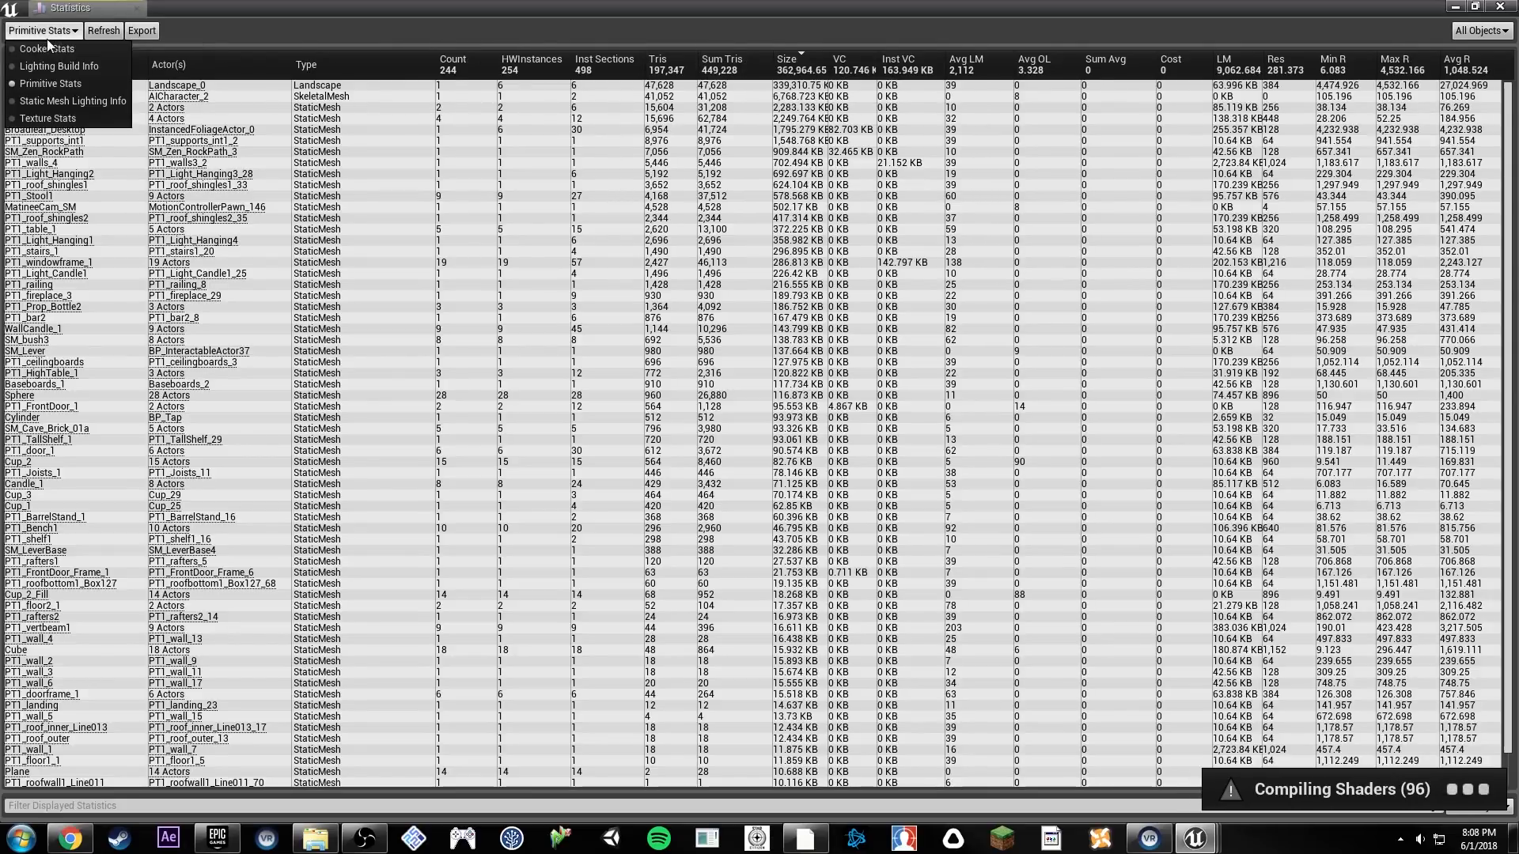
left_click(39, 101)
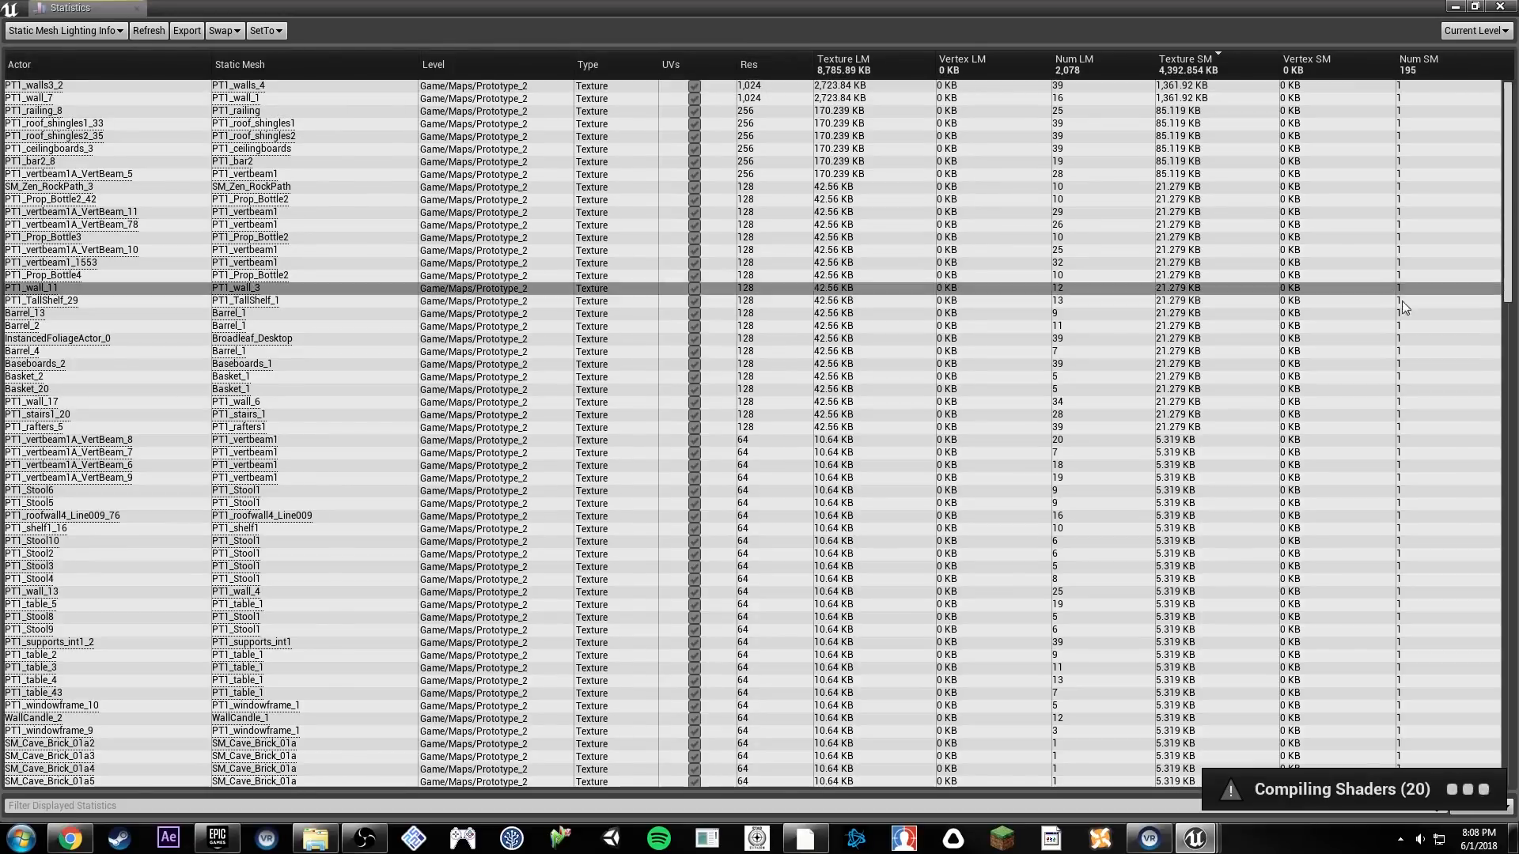
left_click_drag(1506, 254, 1368, 121)
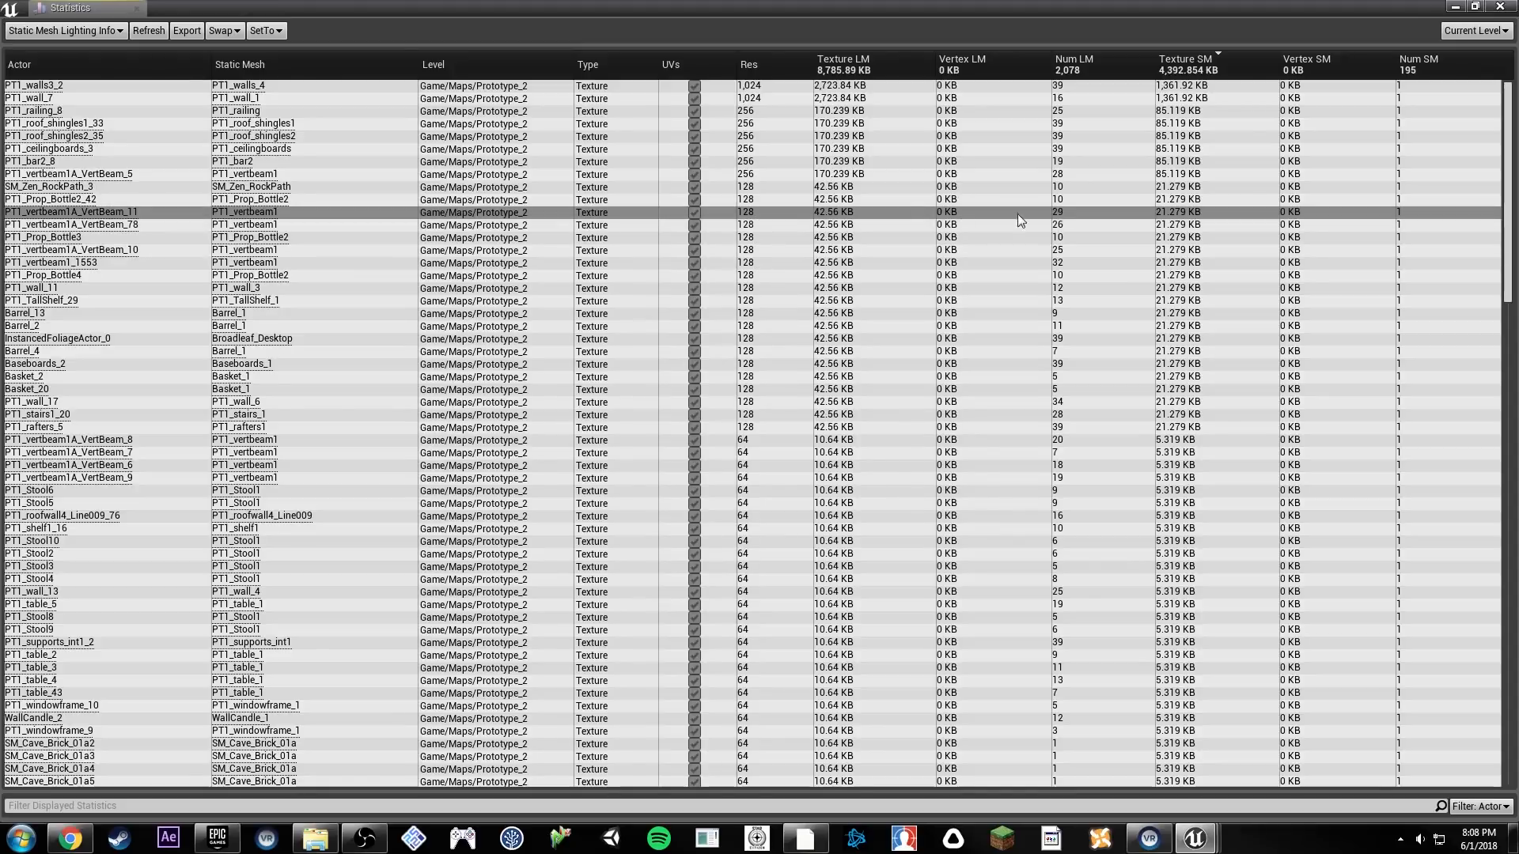
left_click(136, 9)
right_click_drag(1176, 254, 1249, 265)
key("w")
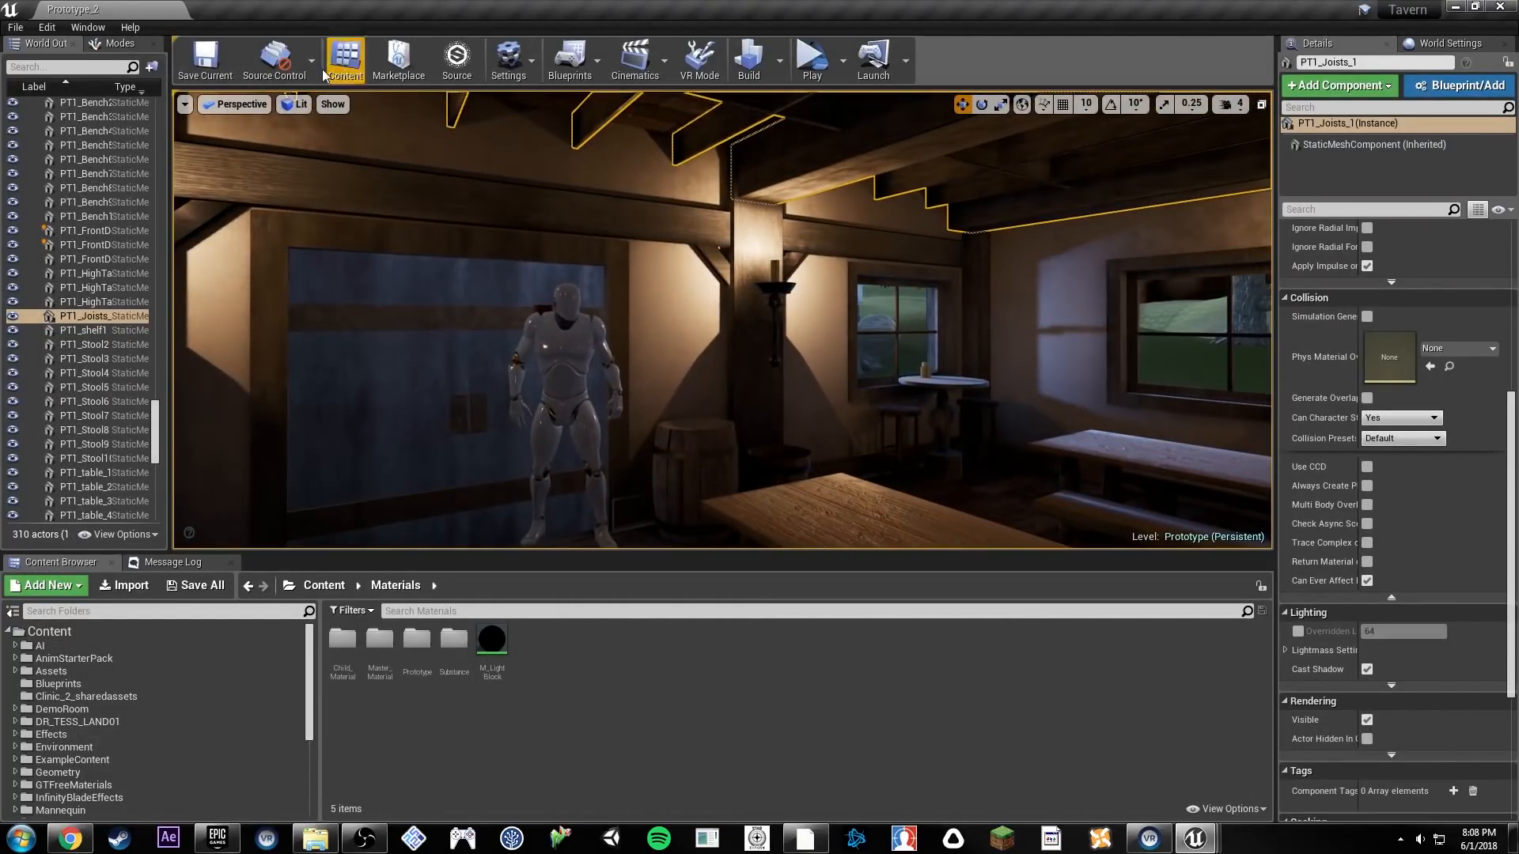
Step: Open the Widget Reflector beside the outliner and show the root Content folder in a shorter Content Browser
left_click(95, 27)
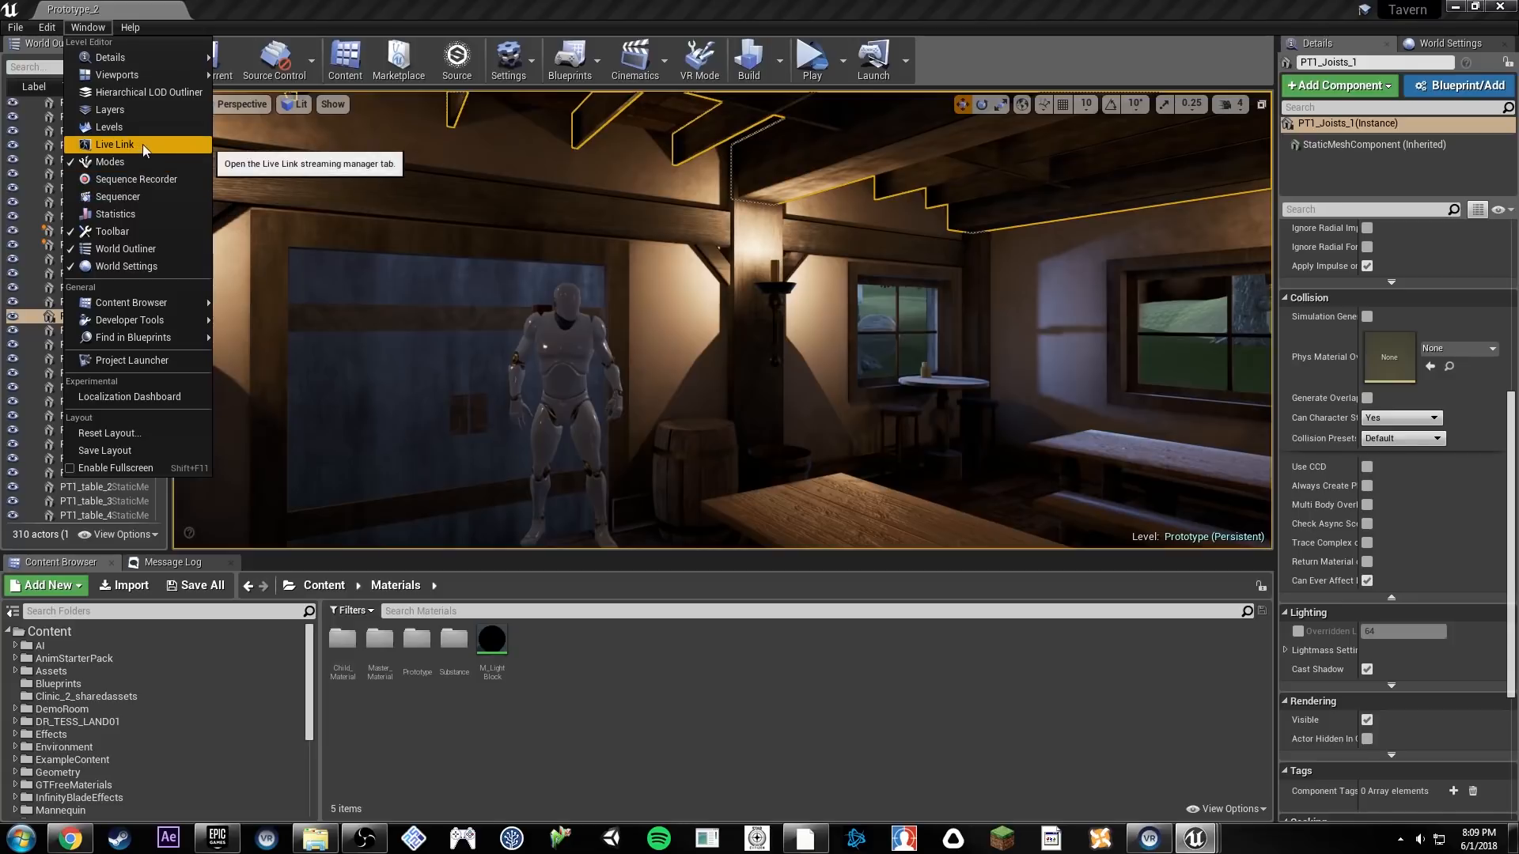
mouse_move(169, 299)
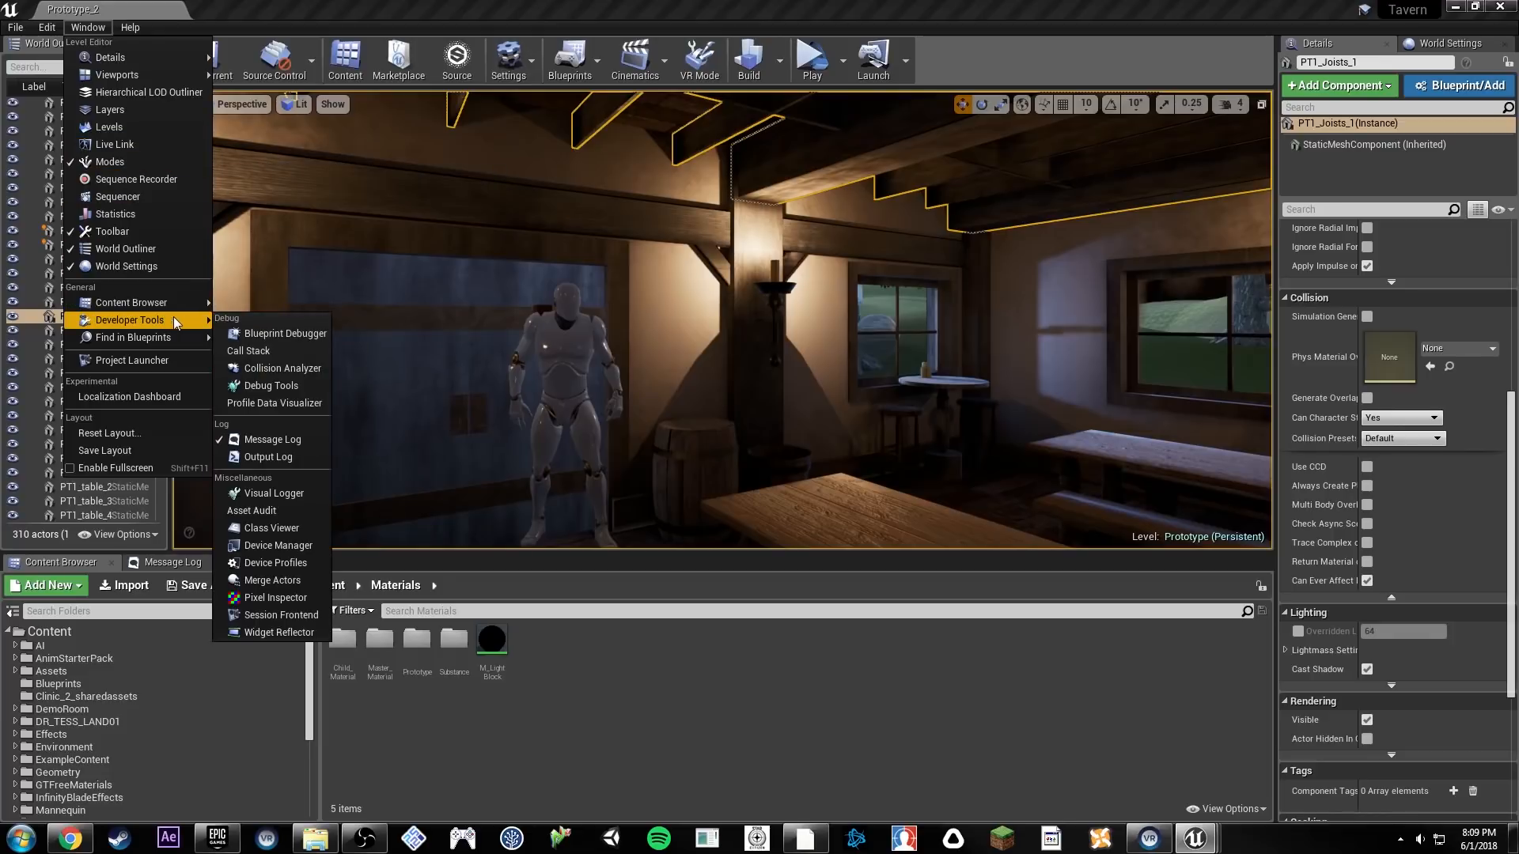
left_click(302, 634)
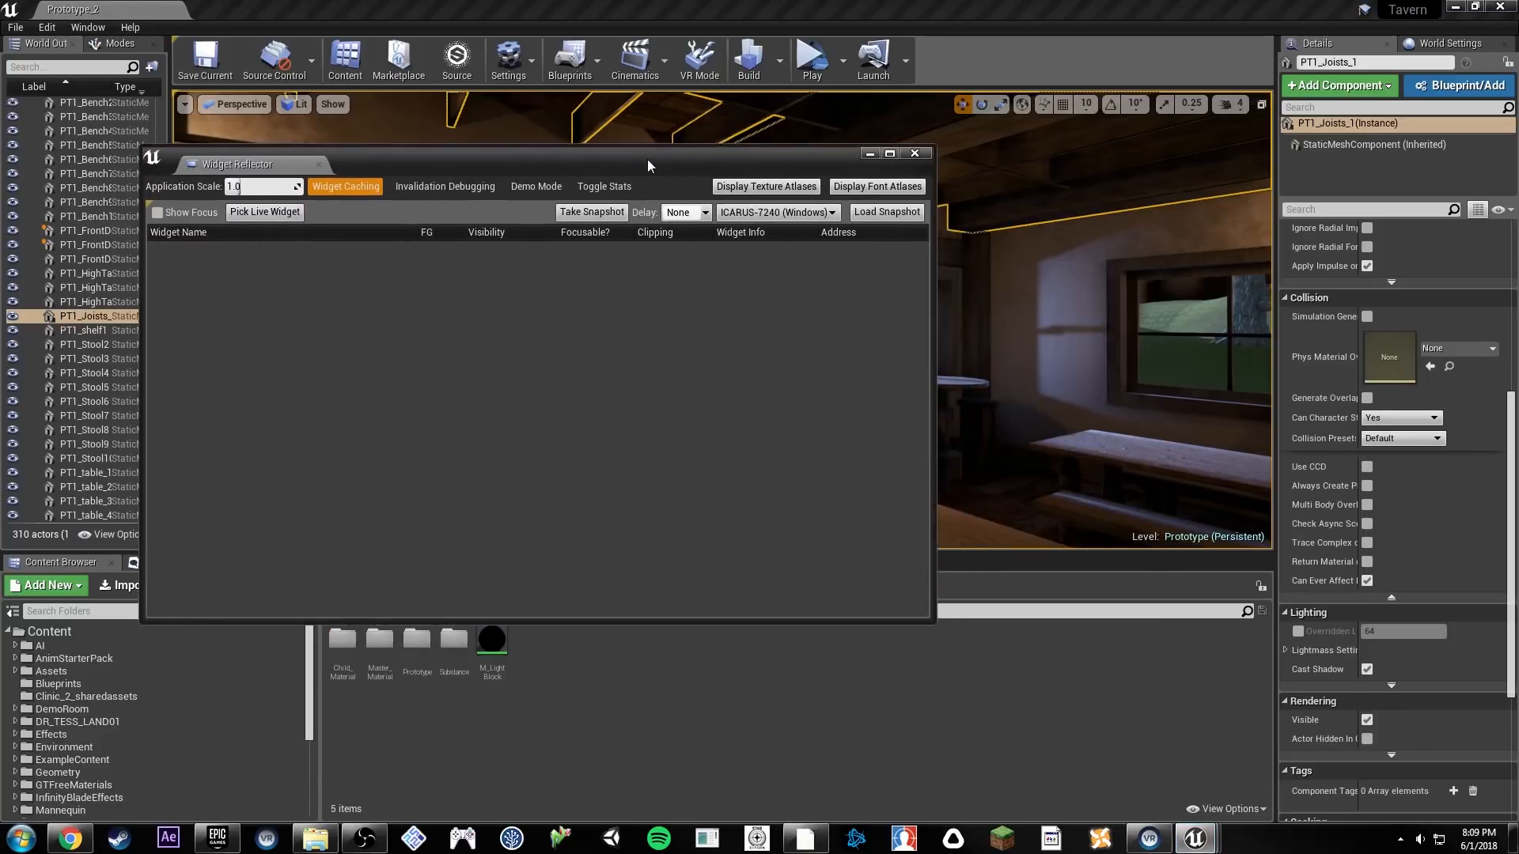
left_click_drag(647, 164, 952, 140)
left_click(324, 586)
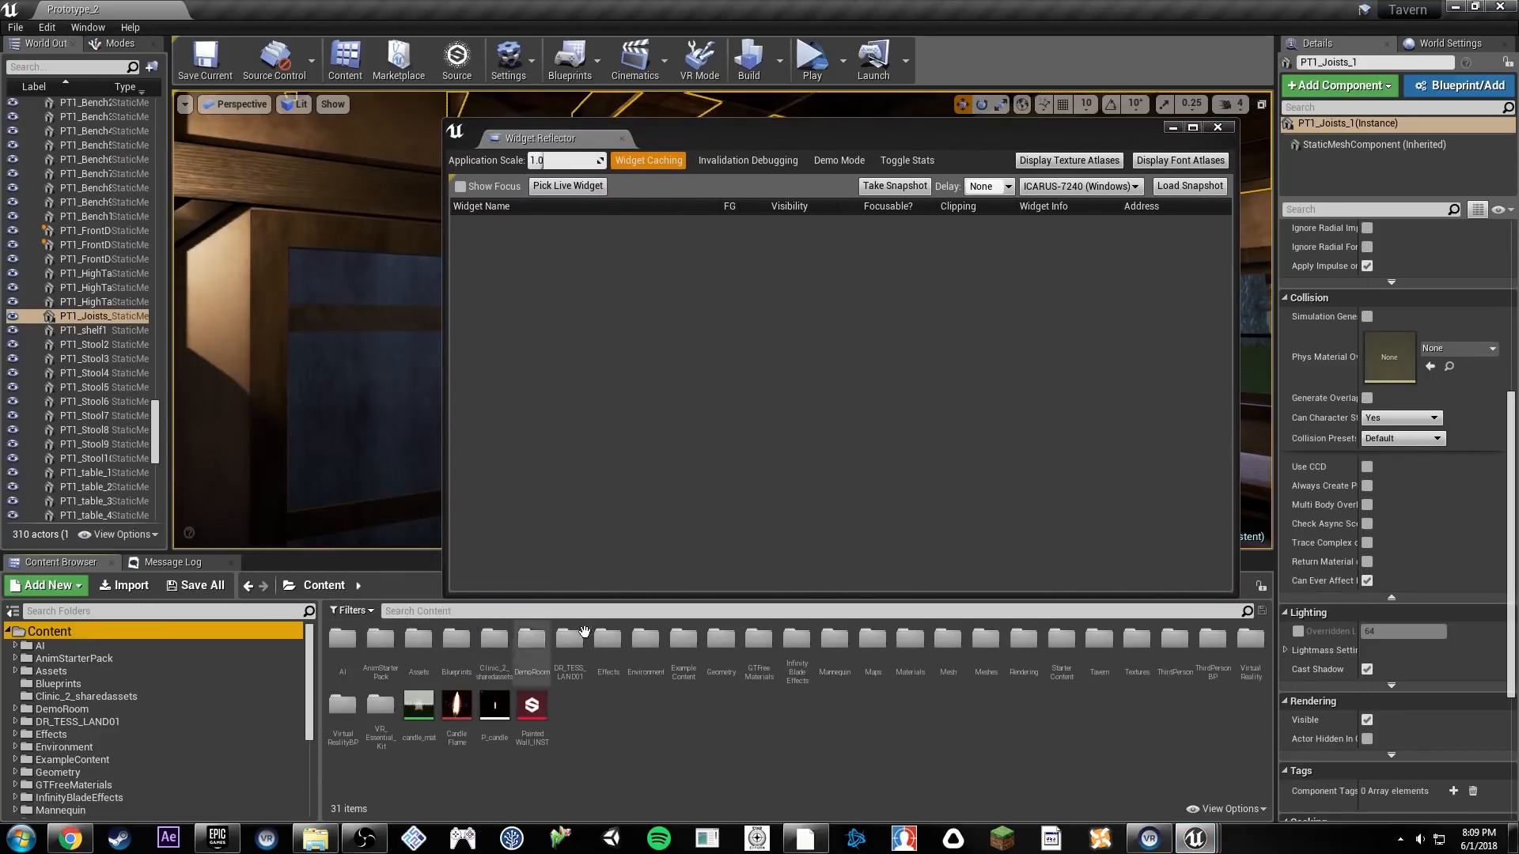
left_click_drag(372, 547, 377, 611)
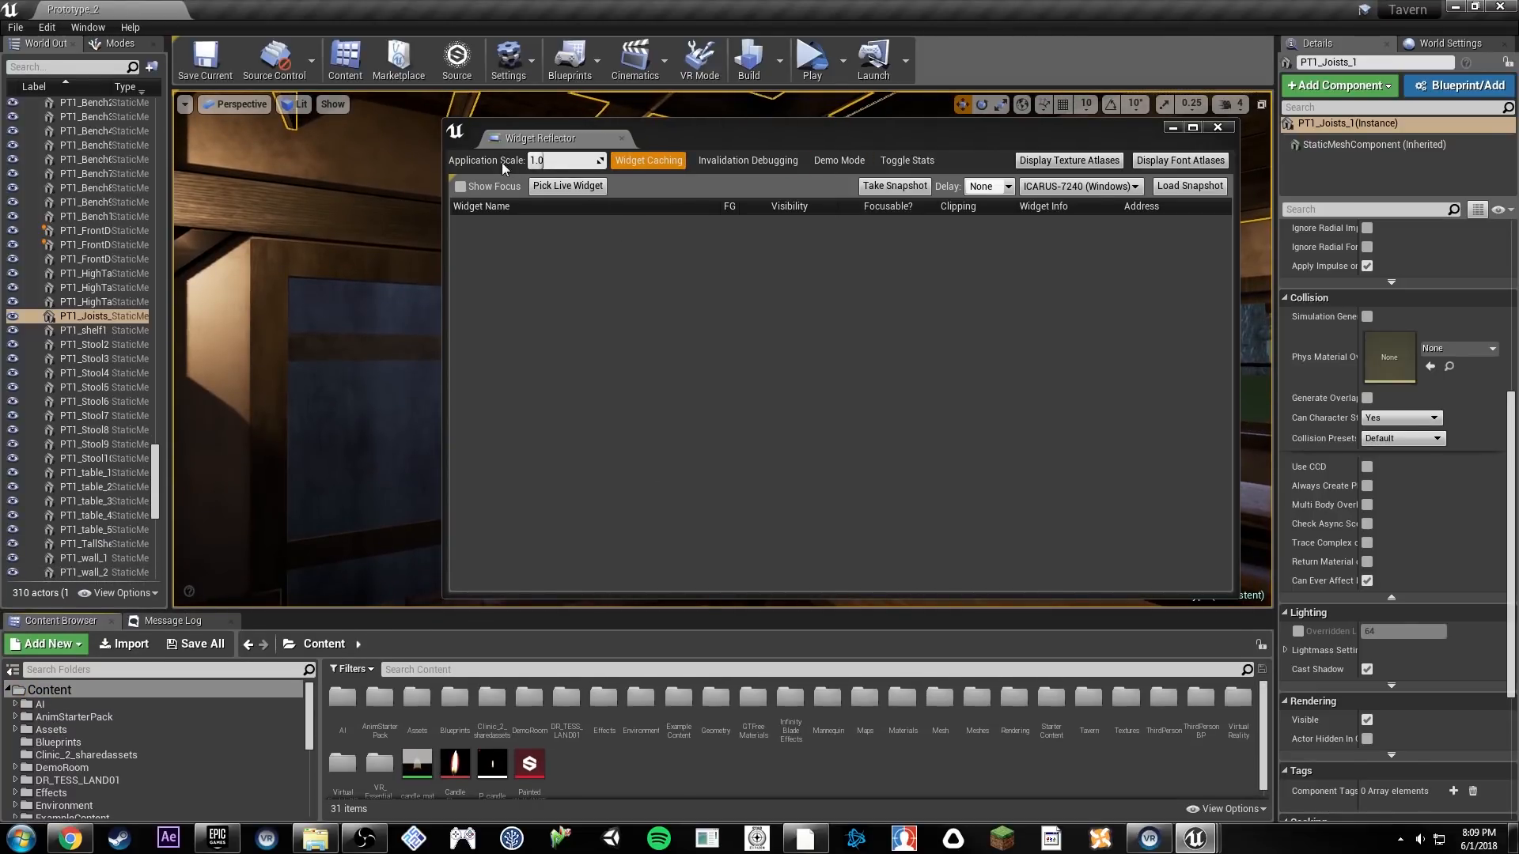
Step: Try an Application Scale of 0.9, review the joists' details at that size, and restore the scale to 1.0
left_click_drag(573, 159, 528, 156)
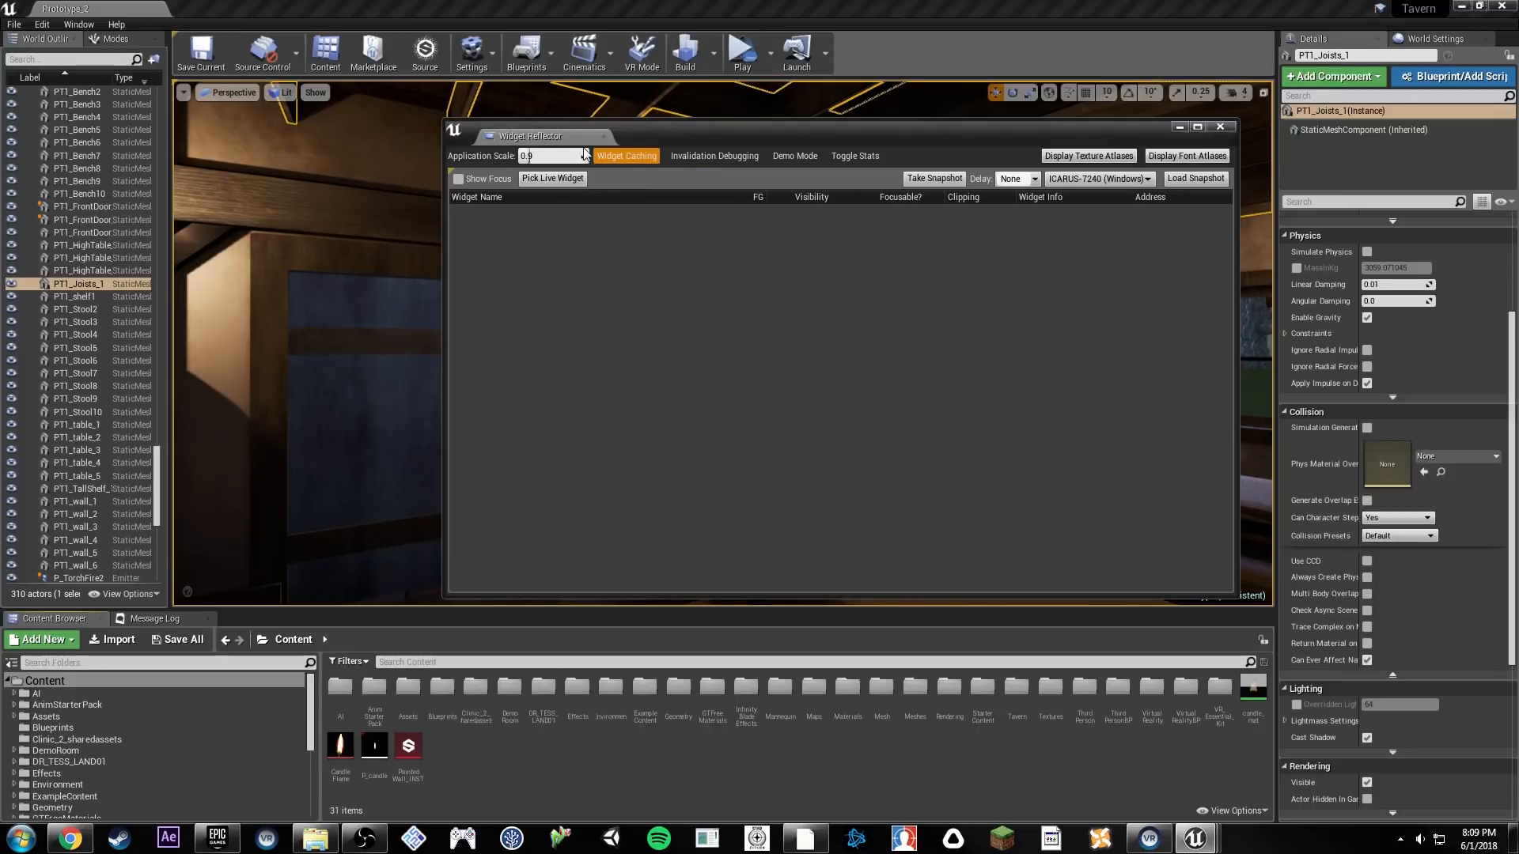
left_click(87, 287)
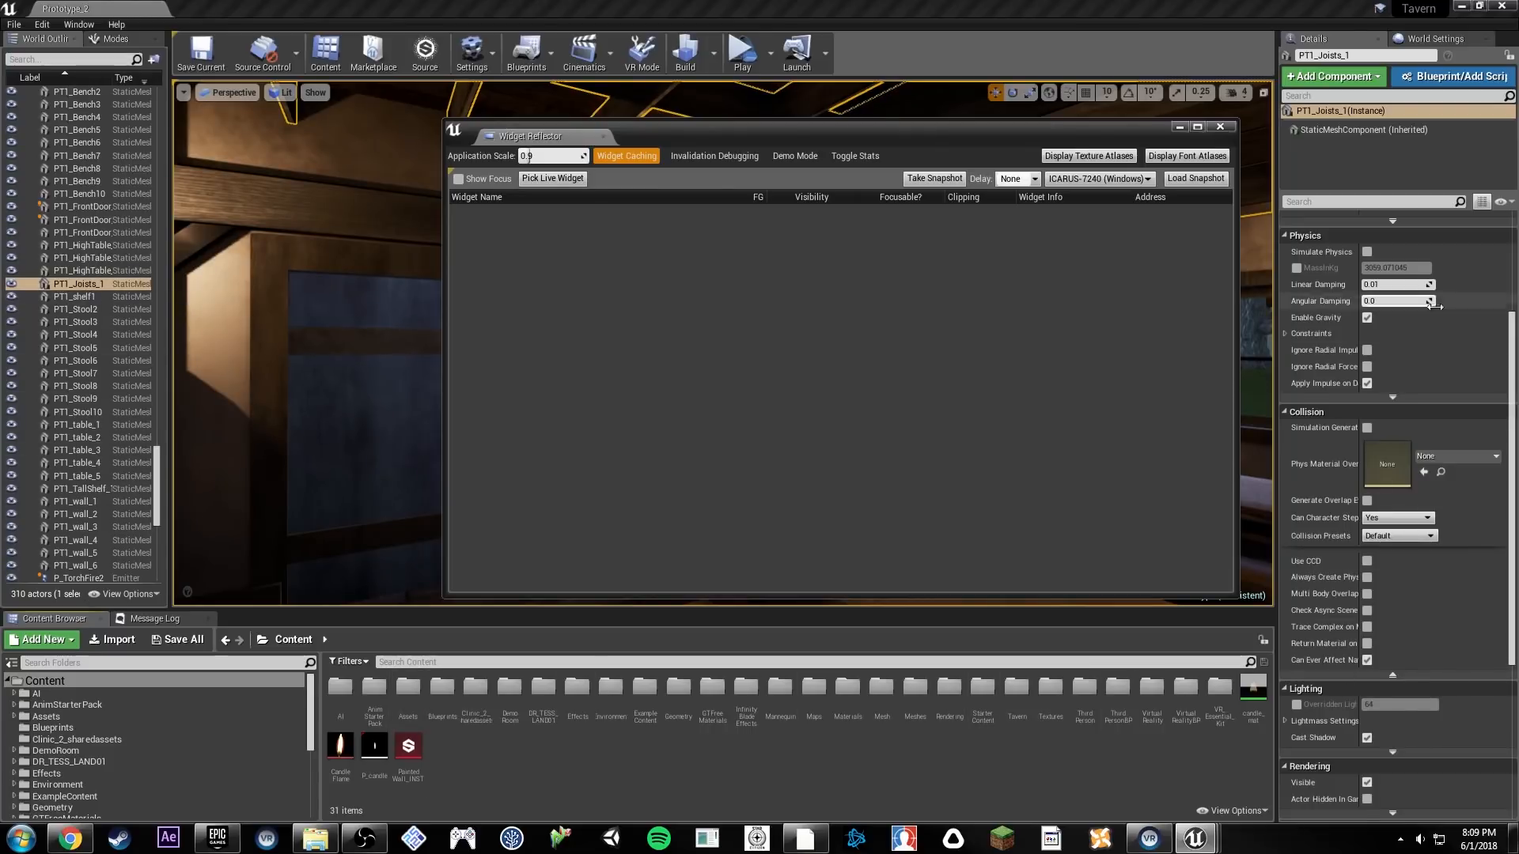
scroll(1452, 286, "up", 3)
scroll(1452, 286, "up", 3)
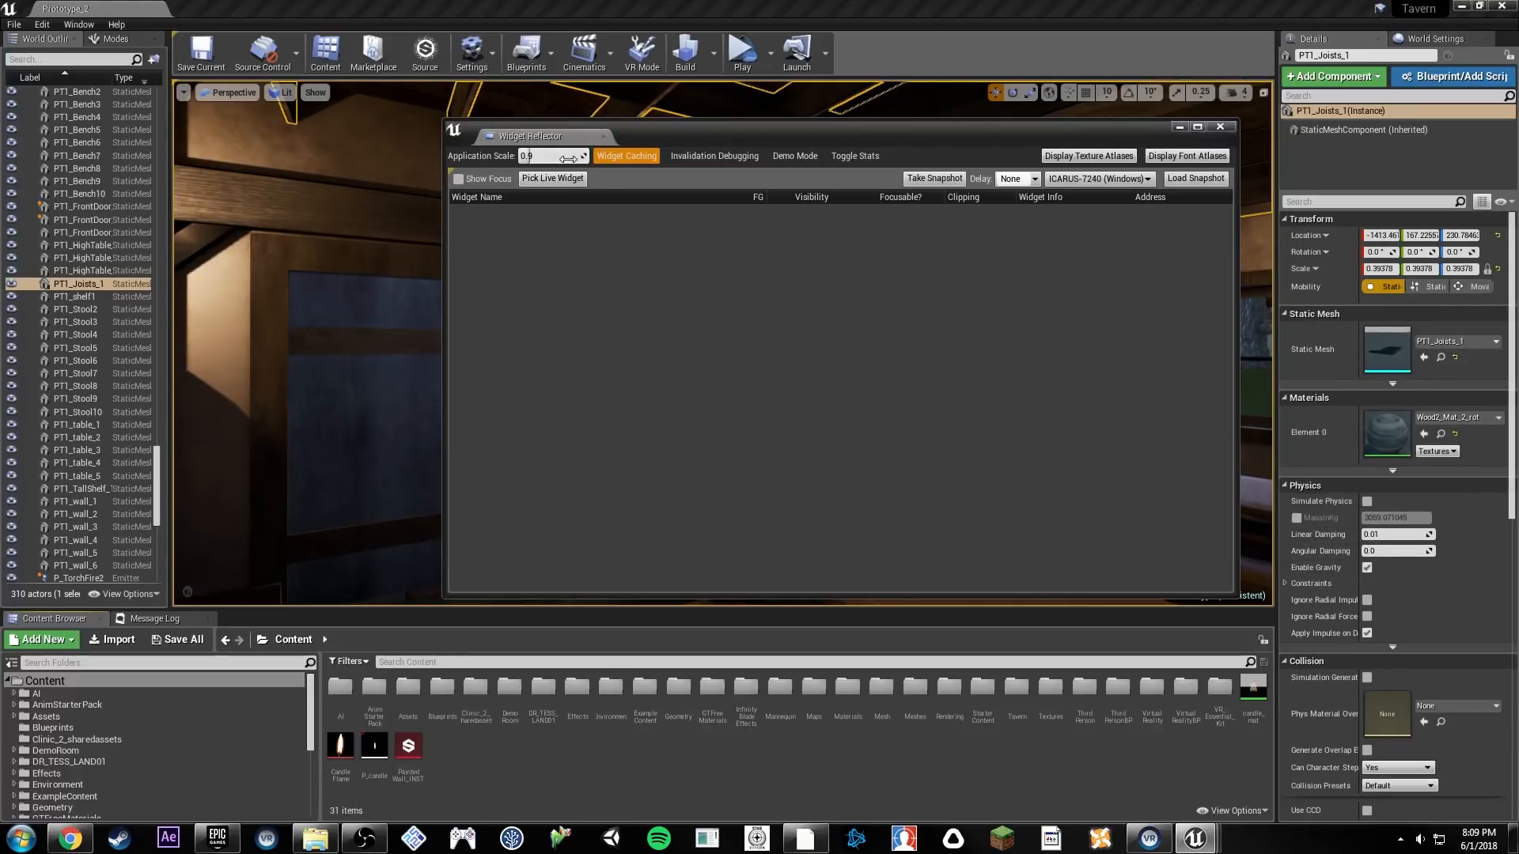
key("Return")
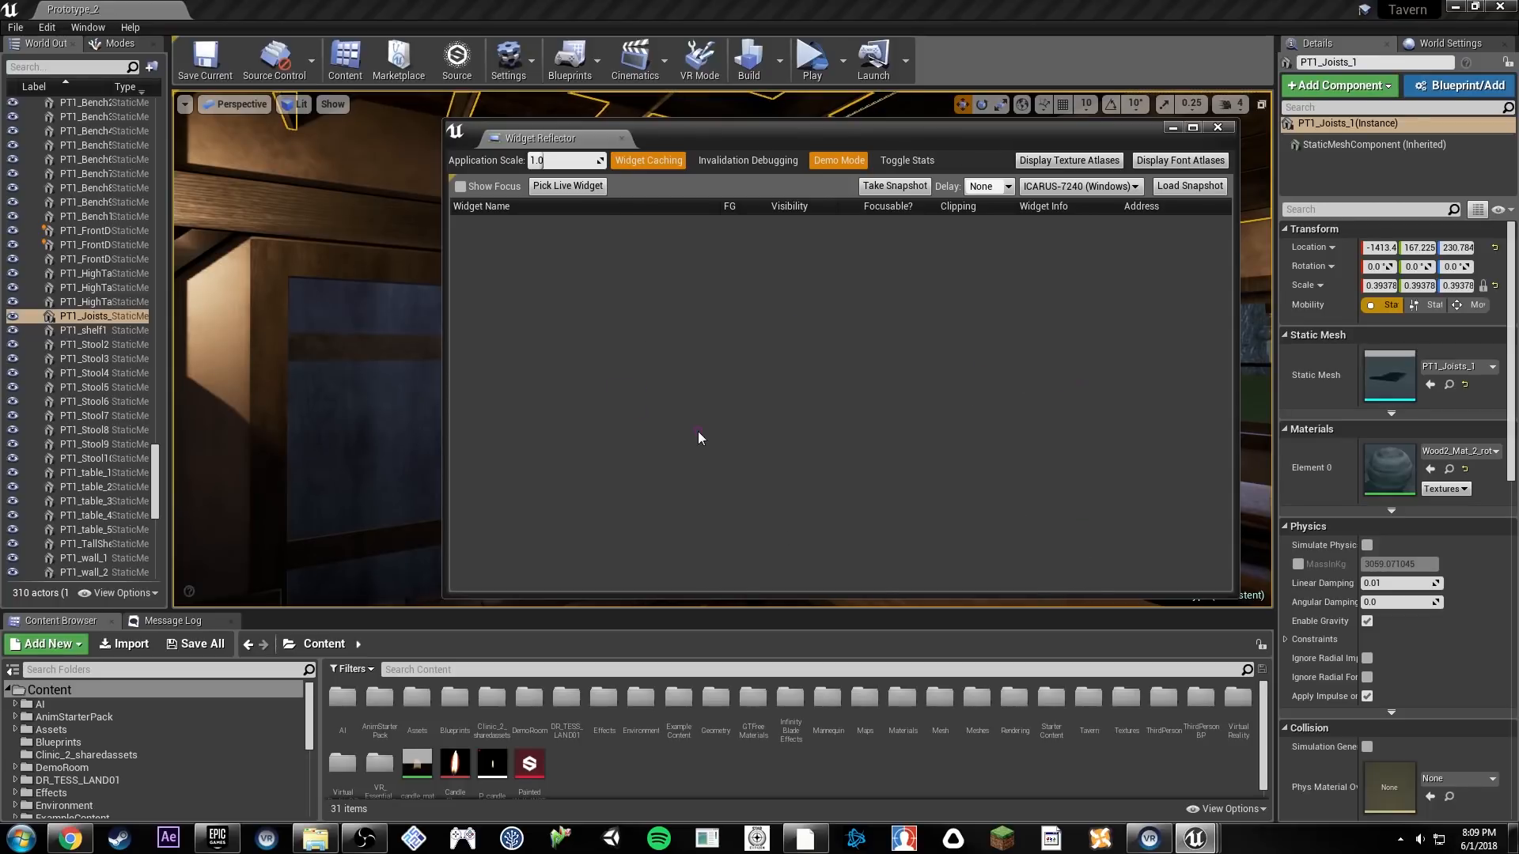
Step: Try an Application Scale of 0.78 with the front door selected, restore it to 1.0, and close the Widget Reflector
left_click_drag(565, 161, 541, 160)
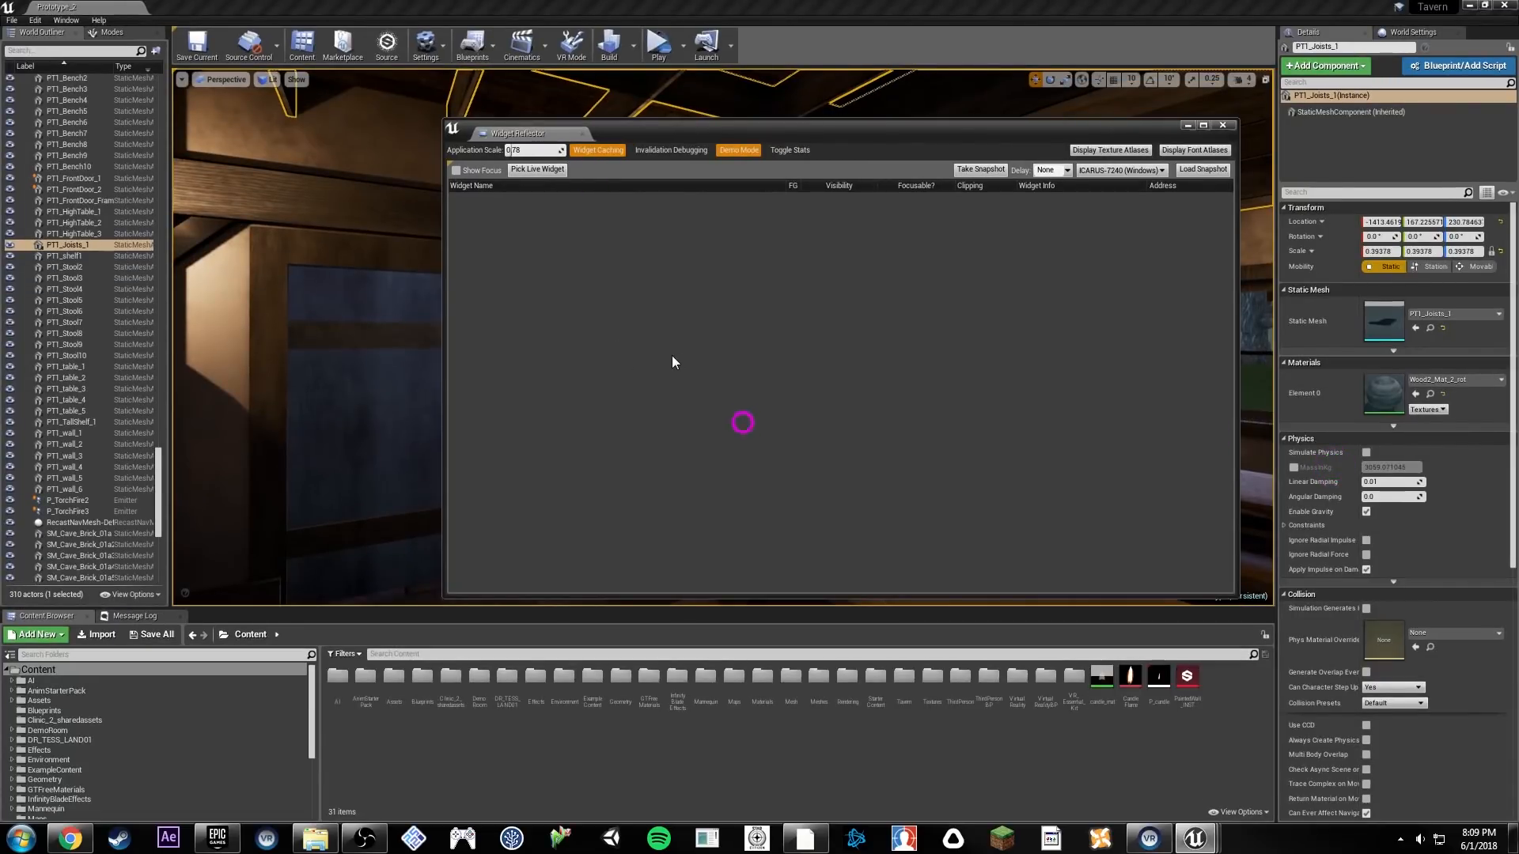
left_click(326, 332)
left_click(646, 323)
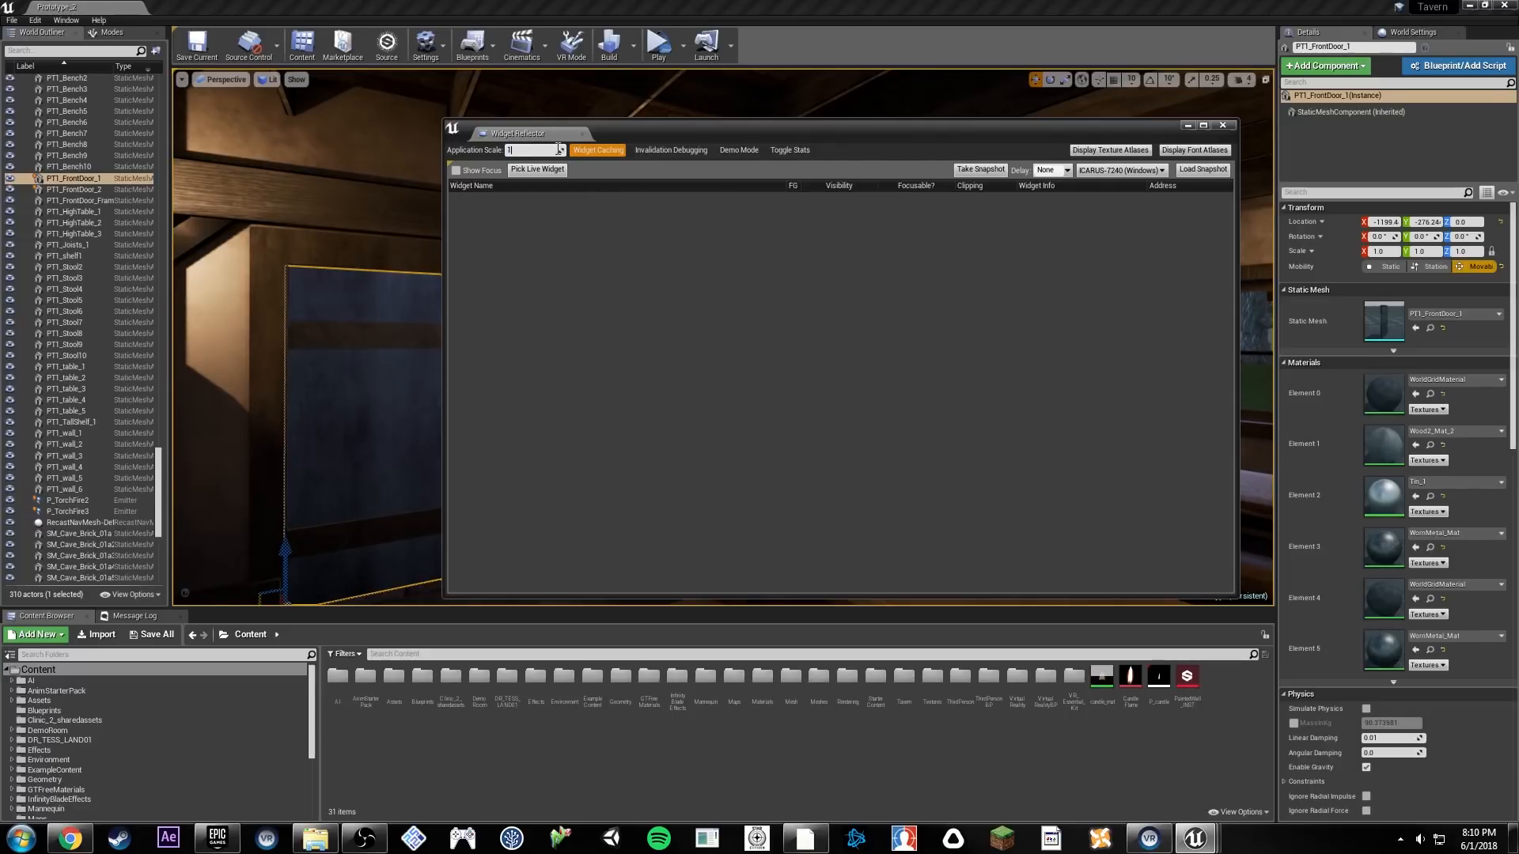
key("Return")
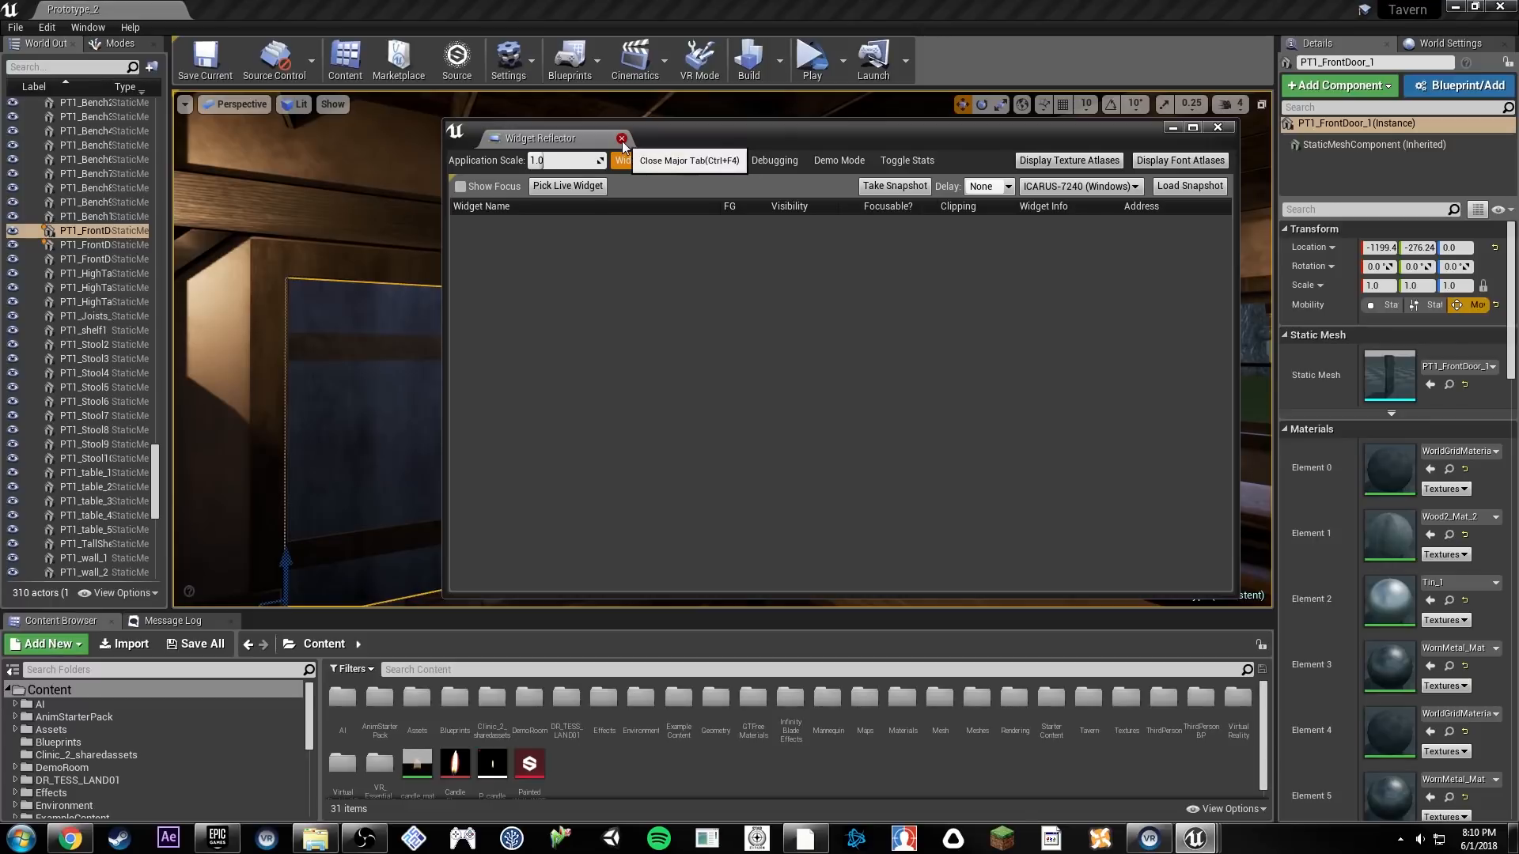
left_click(622, 139)
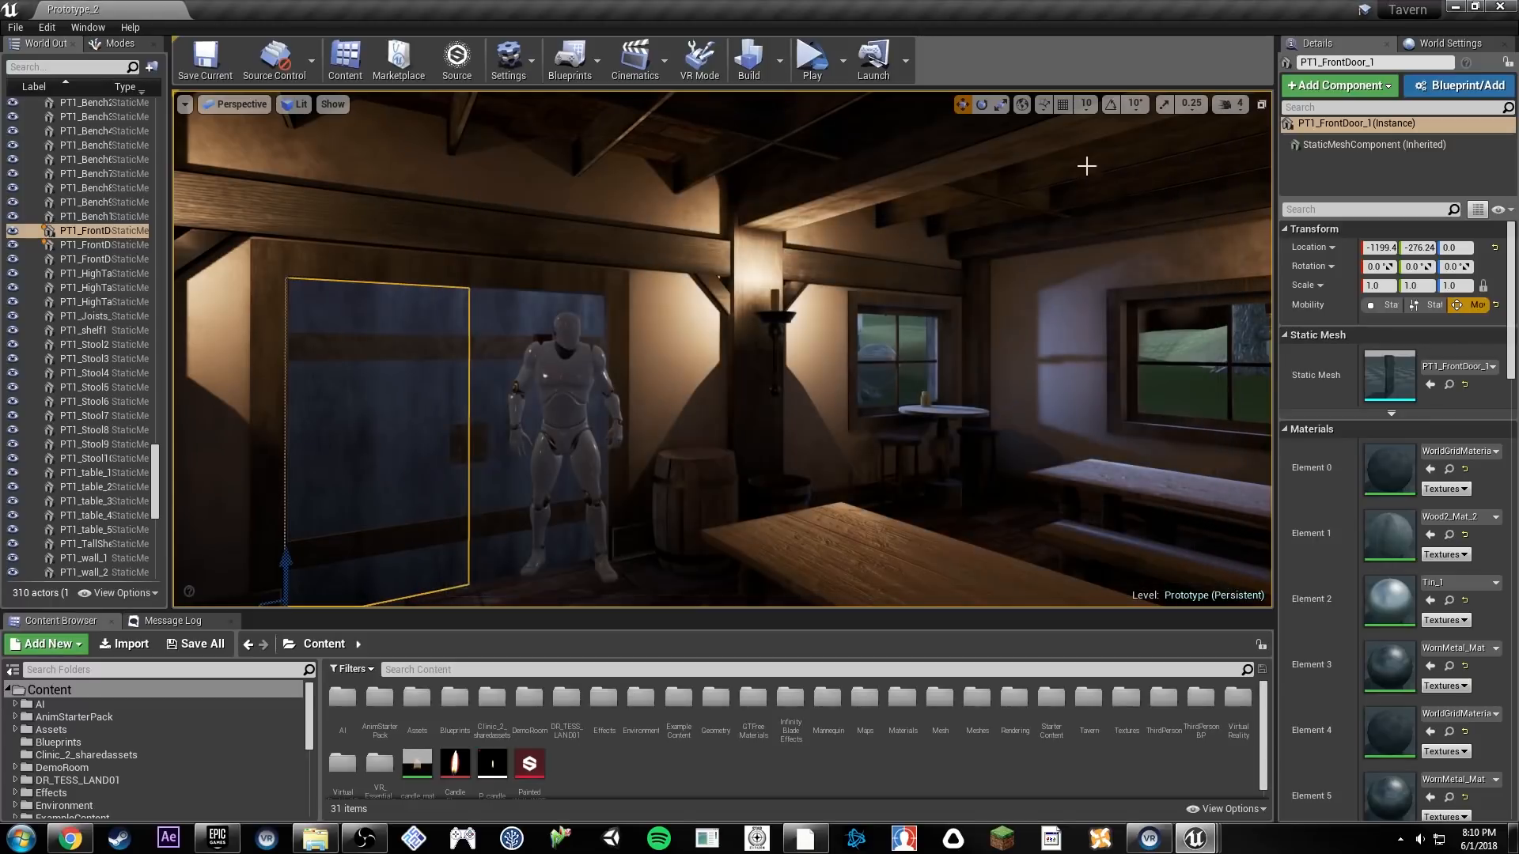
Step: Duplicate the long wooden table about 78 units above the original and delete the copy
right_click_drag(969, 386, 1044, 425)
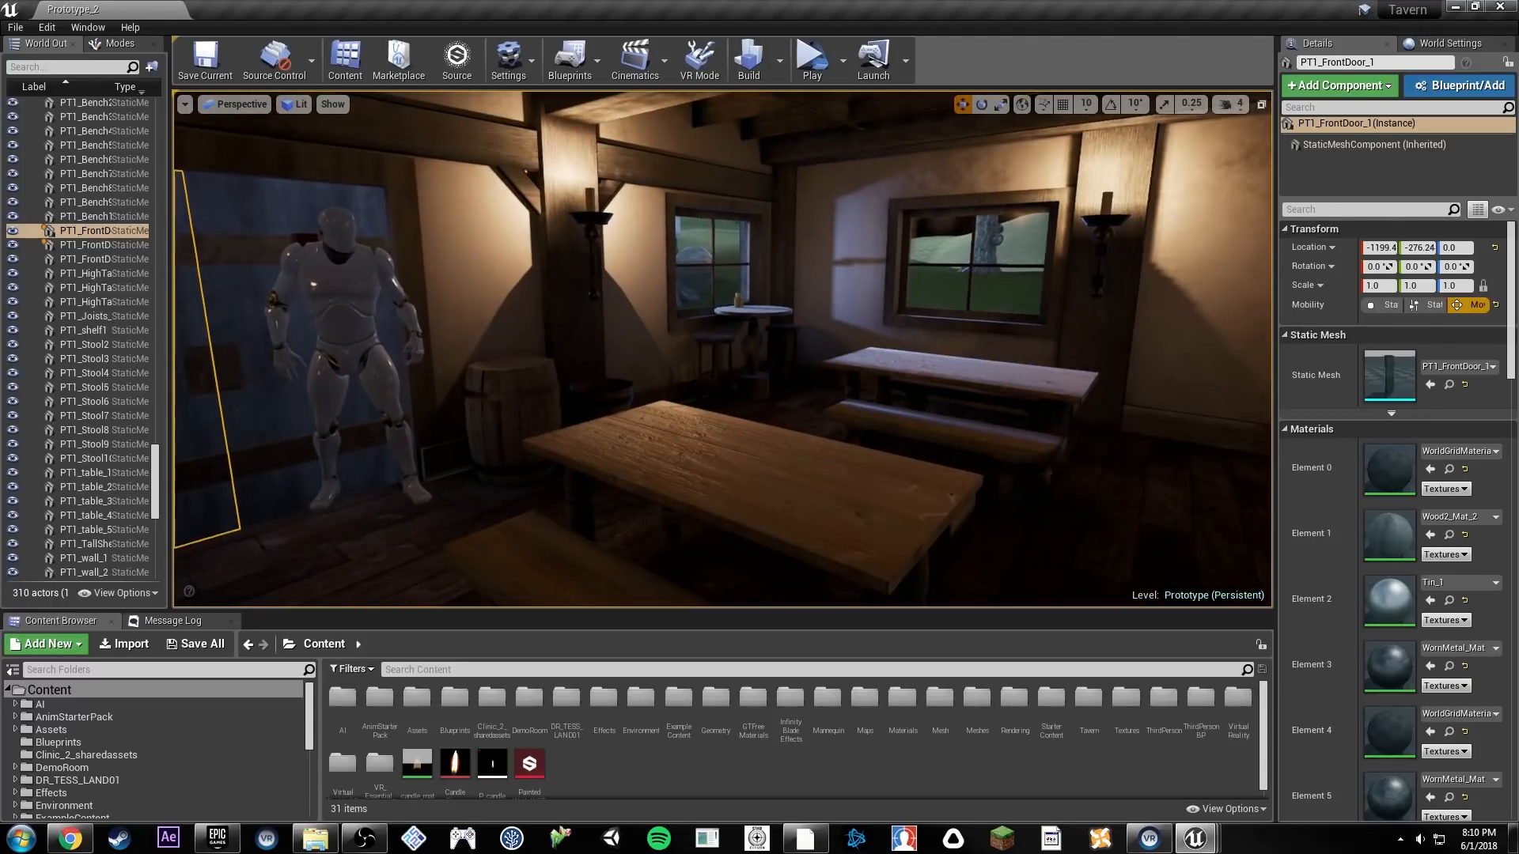
right_click_drag(880, 314, 773, 320)
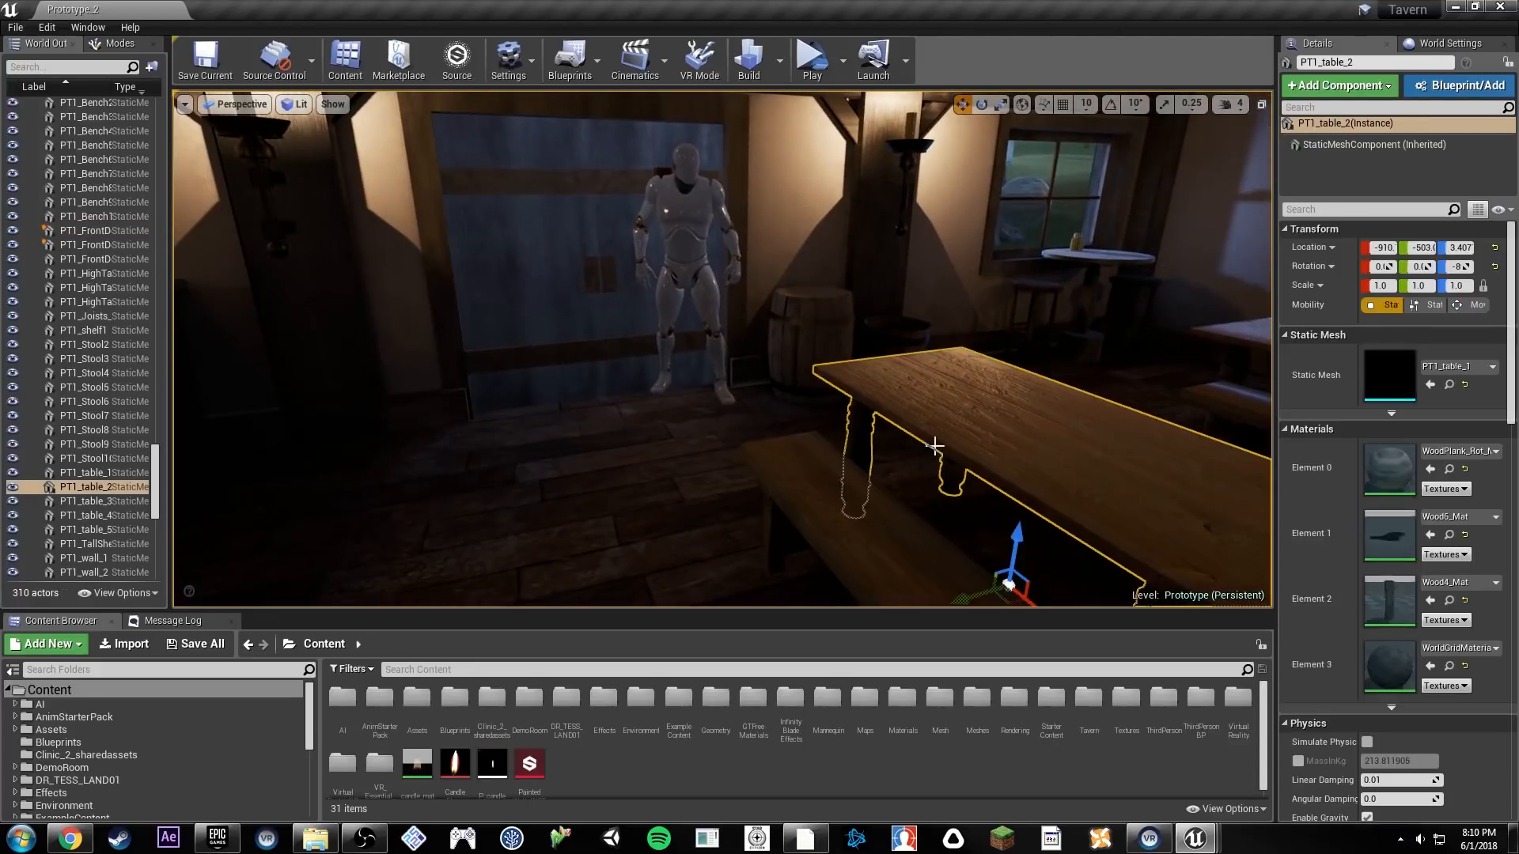
left_click(934, 446)
key("f")
left_click_drag(738, 431, 735, 317, "alt")
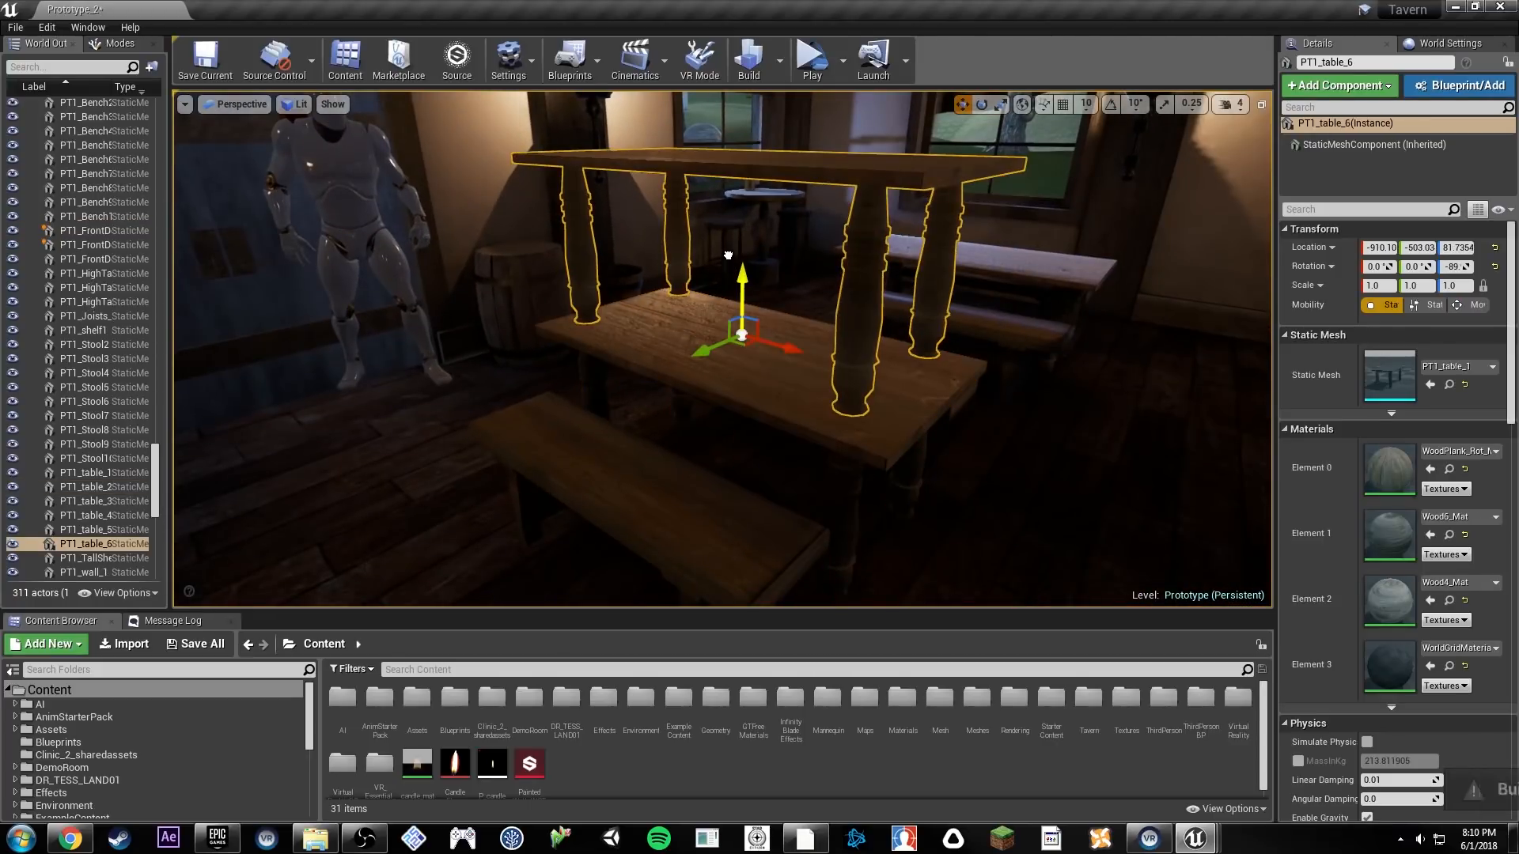
right_click_drag(735, 376, 894, 360)
key("Delete")
Step: View the tavern interior in a Buffer Visualization mode and return the viewport to Lit
key("w")
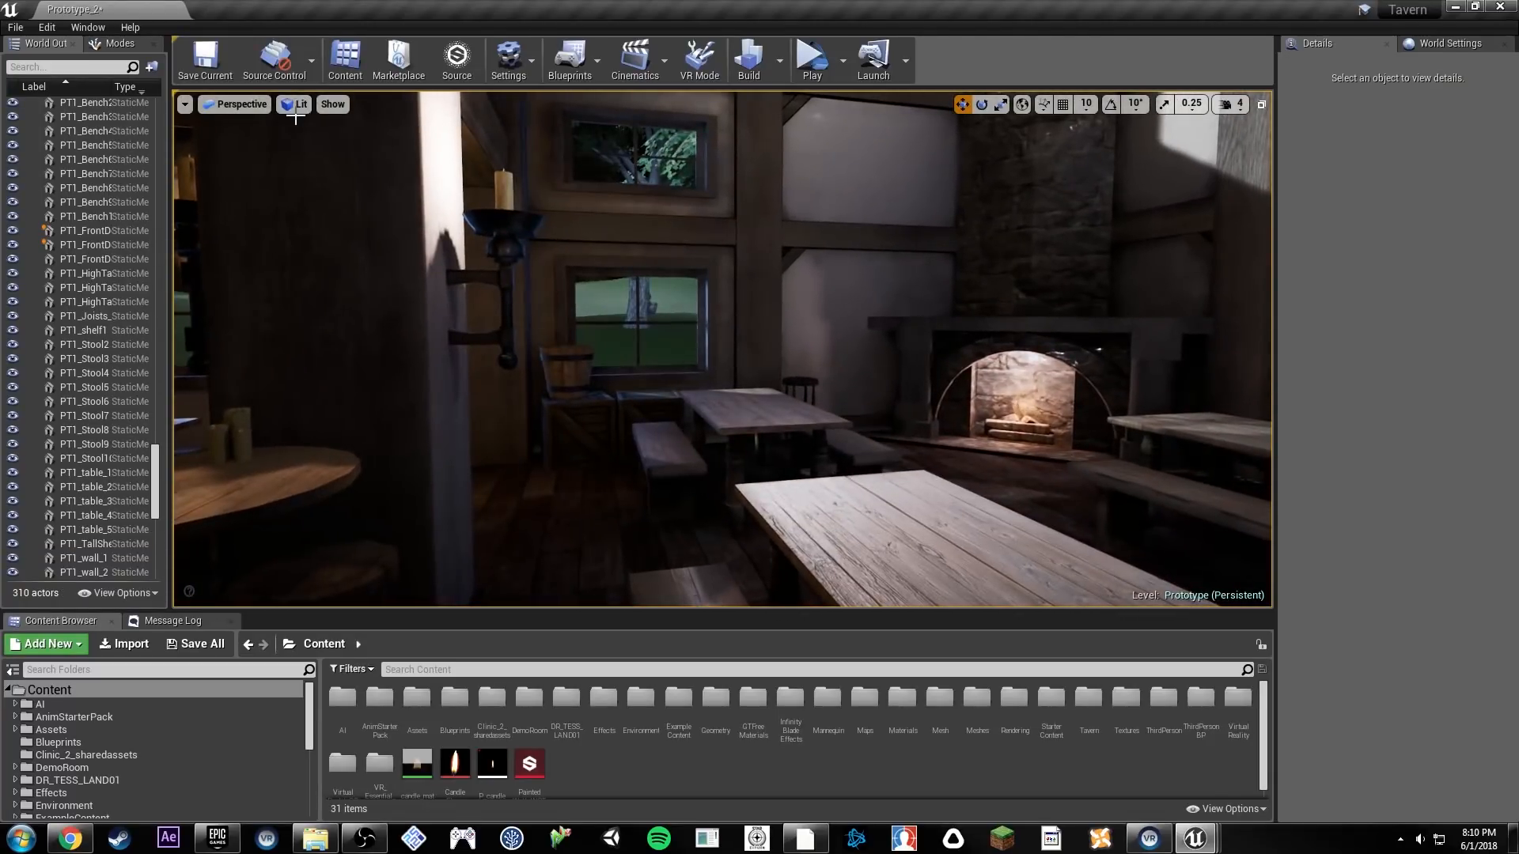
left_click(303, 110)
mouse_move(384, 312)
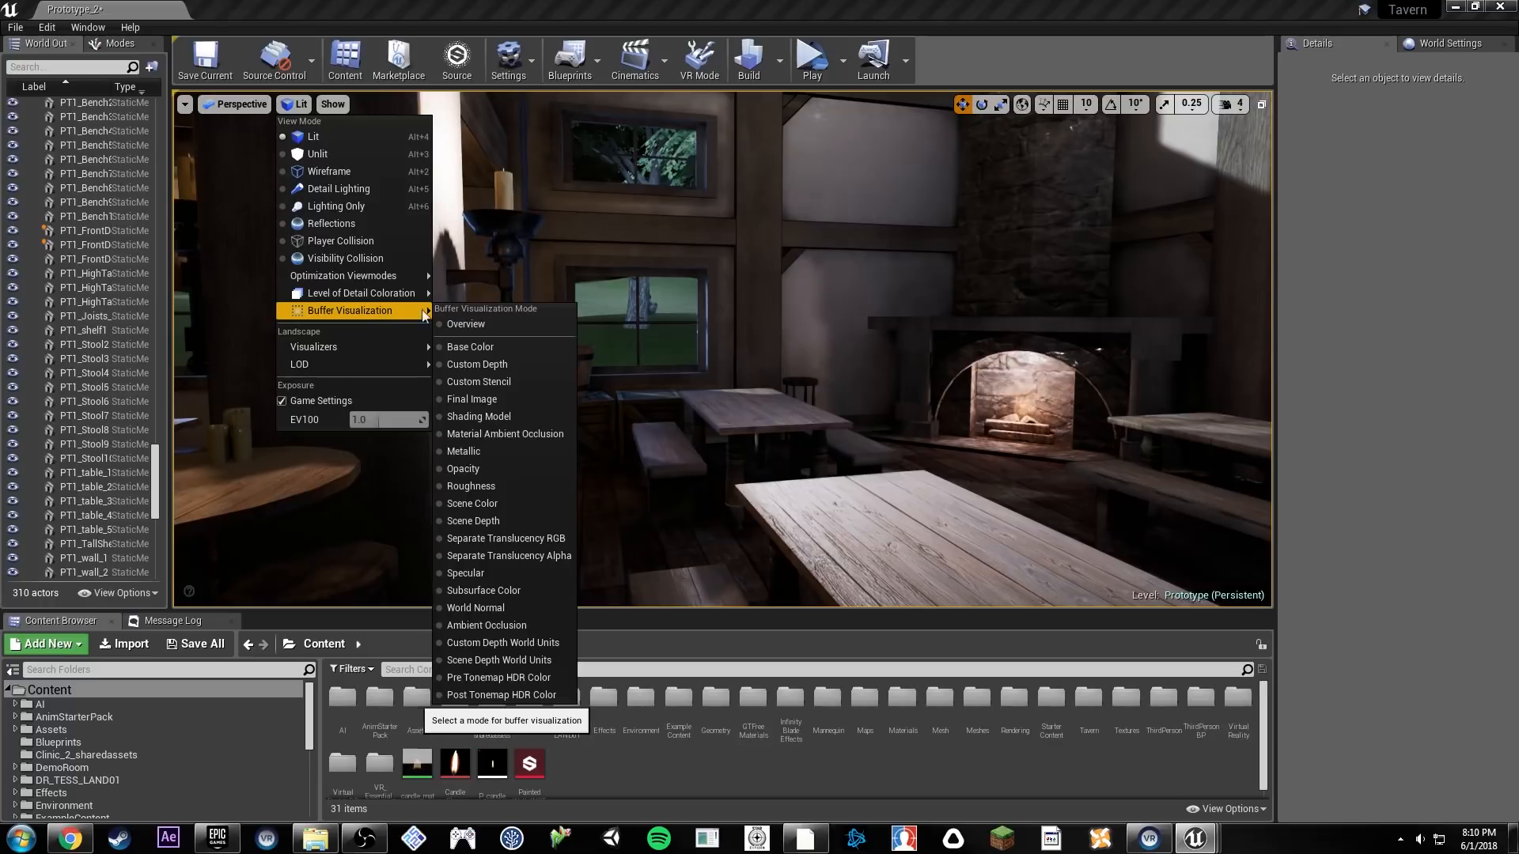
left_click(472, 478)
right_click_drag(476, 478, 443, 467)
key("w")
right_click_drag(828, 305, 554, 305)
key("w")
right_click_drag(1010, 256, 886, 258)
key("w")
key("alt+4")
Step: Duplicate the long wooden table near the mannequin, placing the copy about 99 units above the original
right_click_drag(1011, 255, 949, 261)
key("w")
right_click_drag(675, 322, 372, 375)
key("w")
key("s")
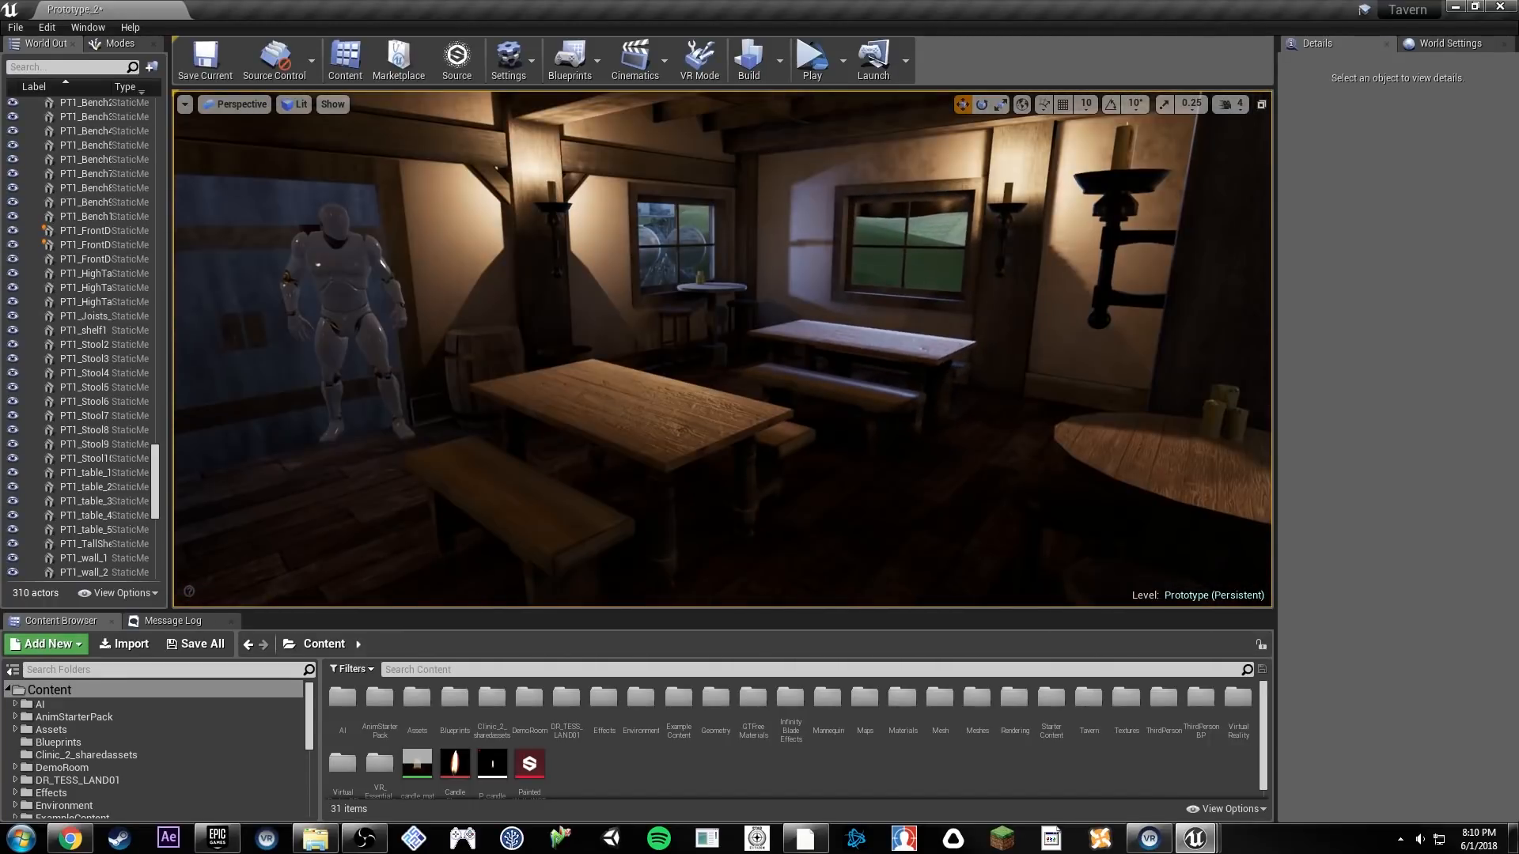
left_click(619, 392)
left_click_drag(624, 459, 622, 307, "alt")
Step: Set a snapped pivot offset for the raised table copy at the middle of its tabletop's long front edge
right_click_drag(621, 307, 747, 249)
key("a")
key("w")
right_click_drag(638, 497, 740, 514)
key("d")
key("s")
key("a")
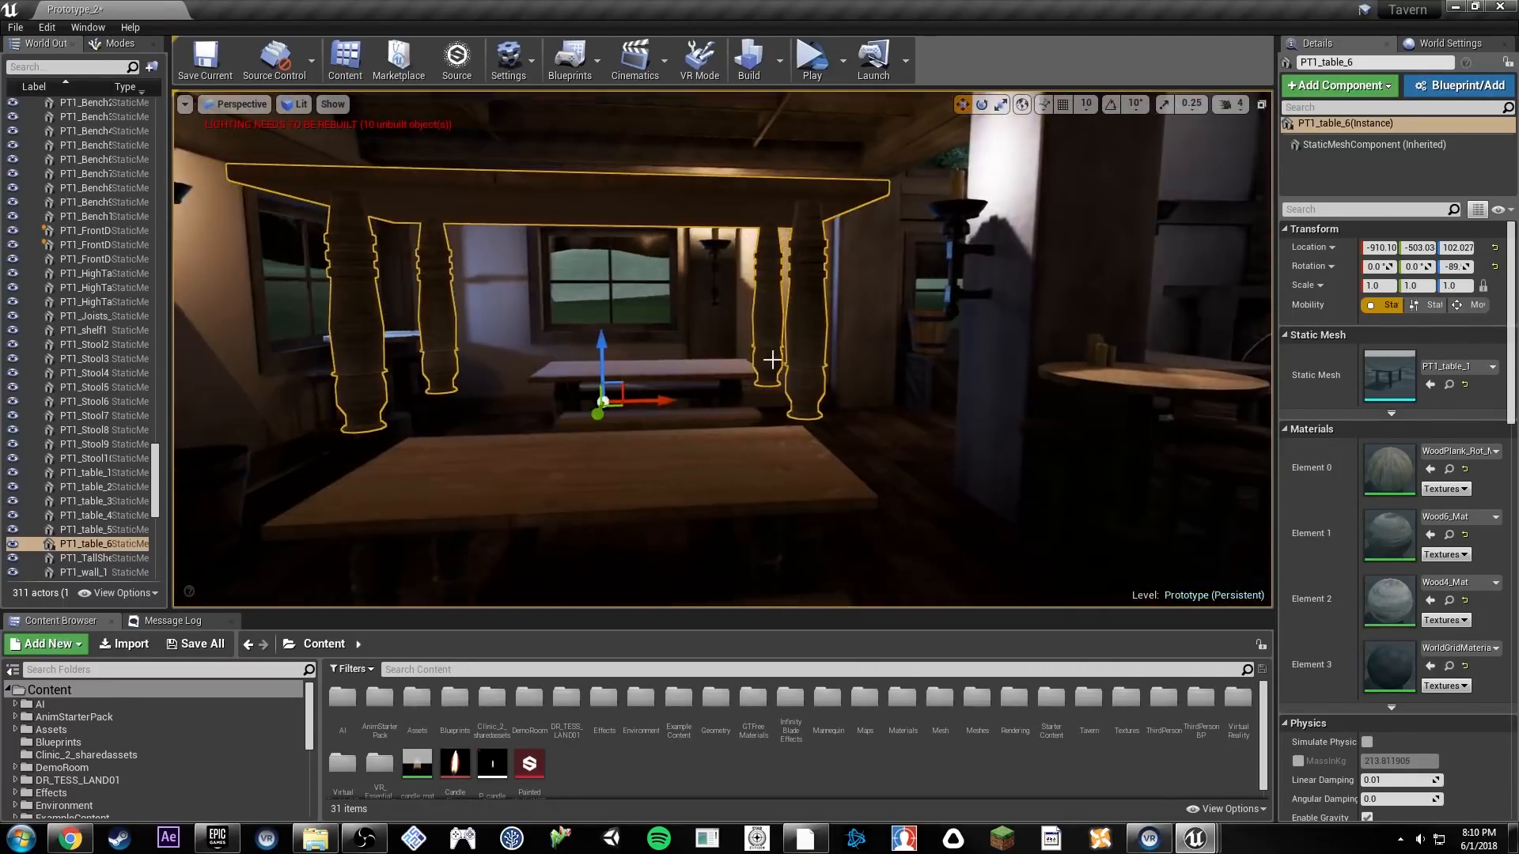
right_click_drag(663, 383, 960, 434)
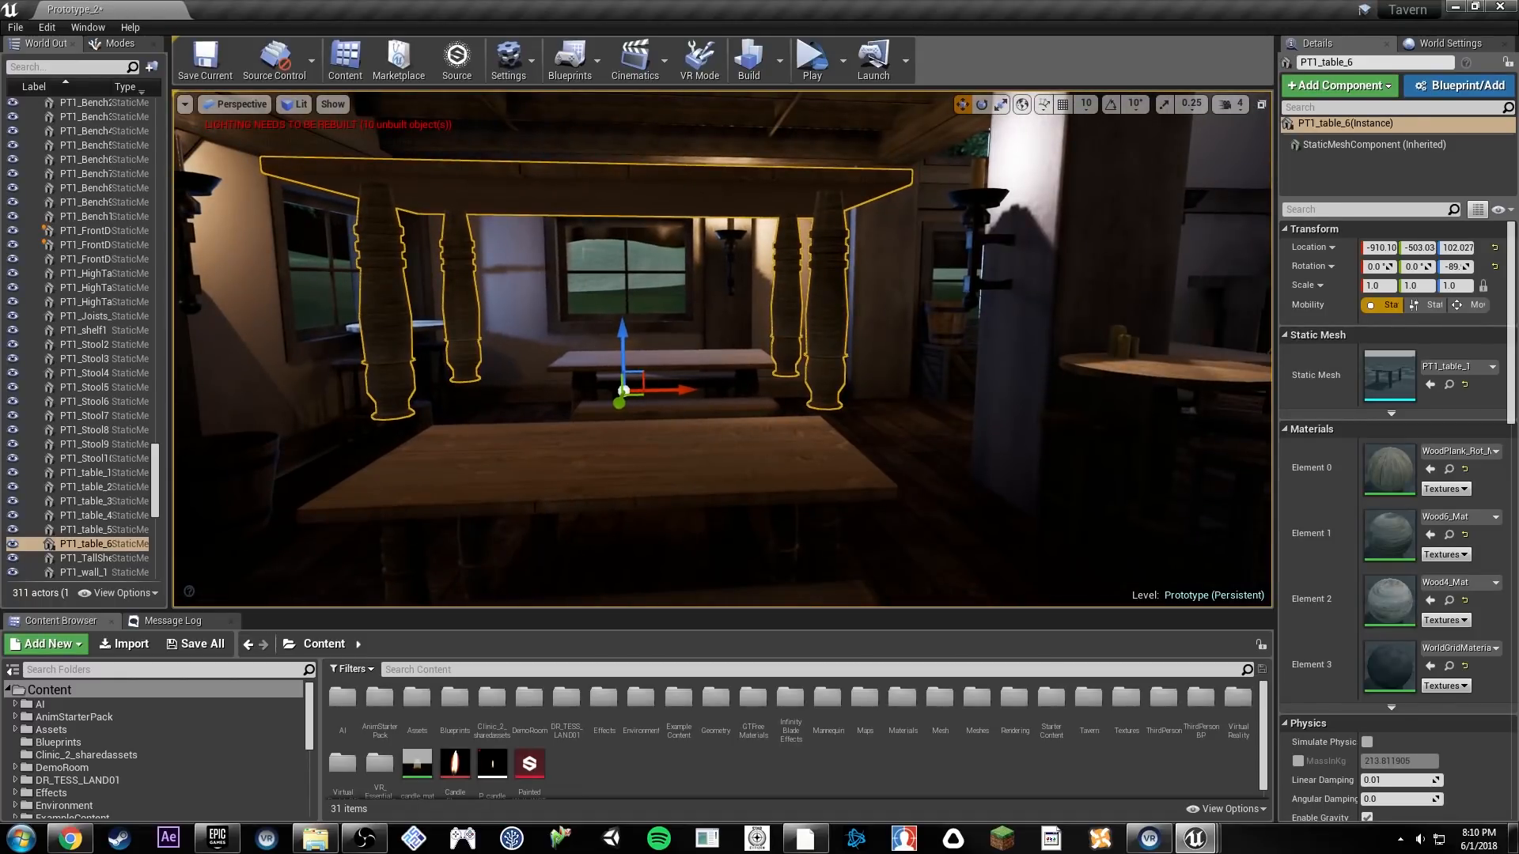
key("e")
right_click_drag(685, 188, 684, 319)
key("w")
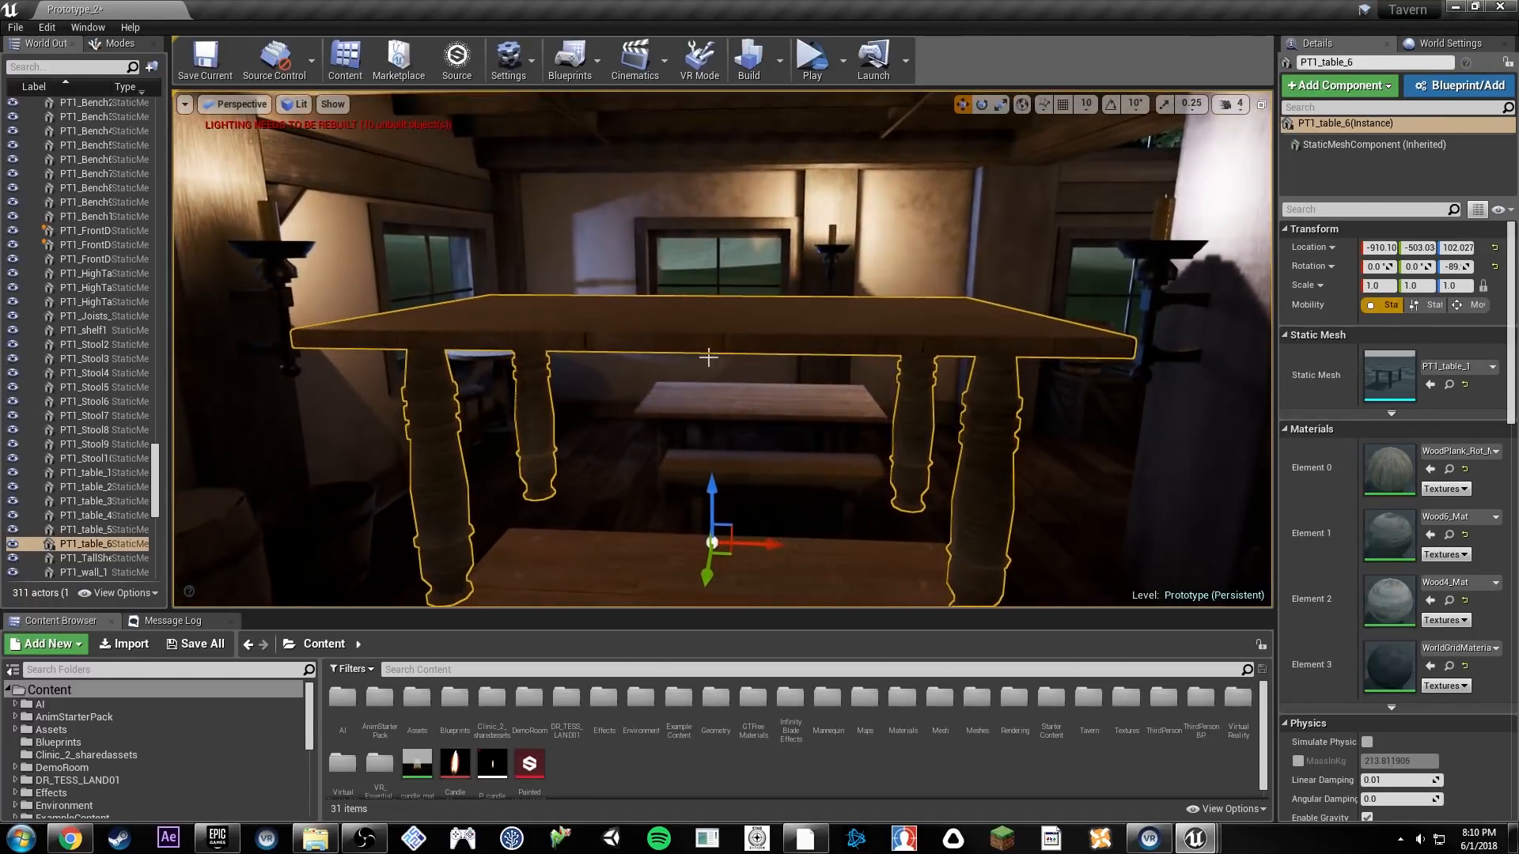
right_click(711, 341)
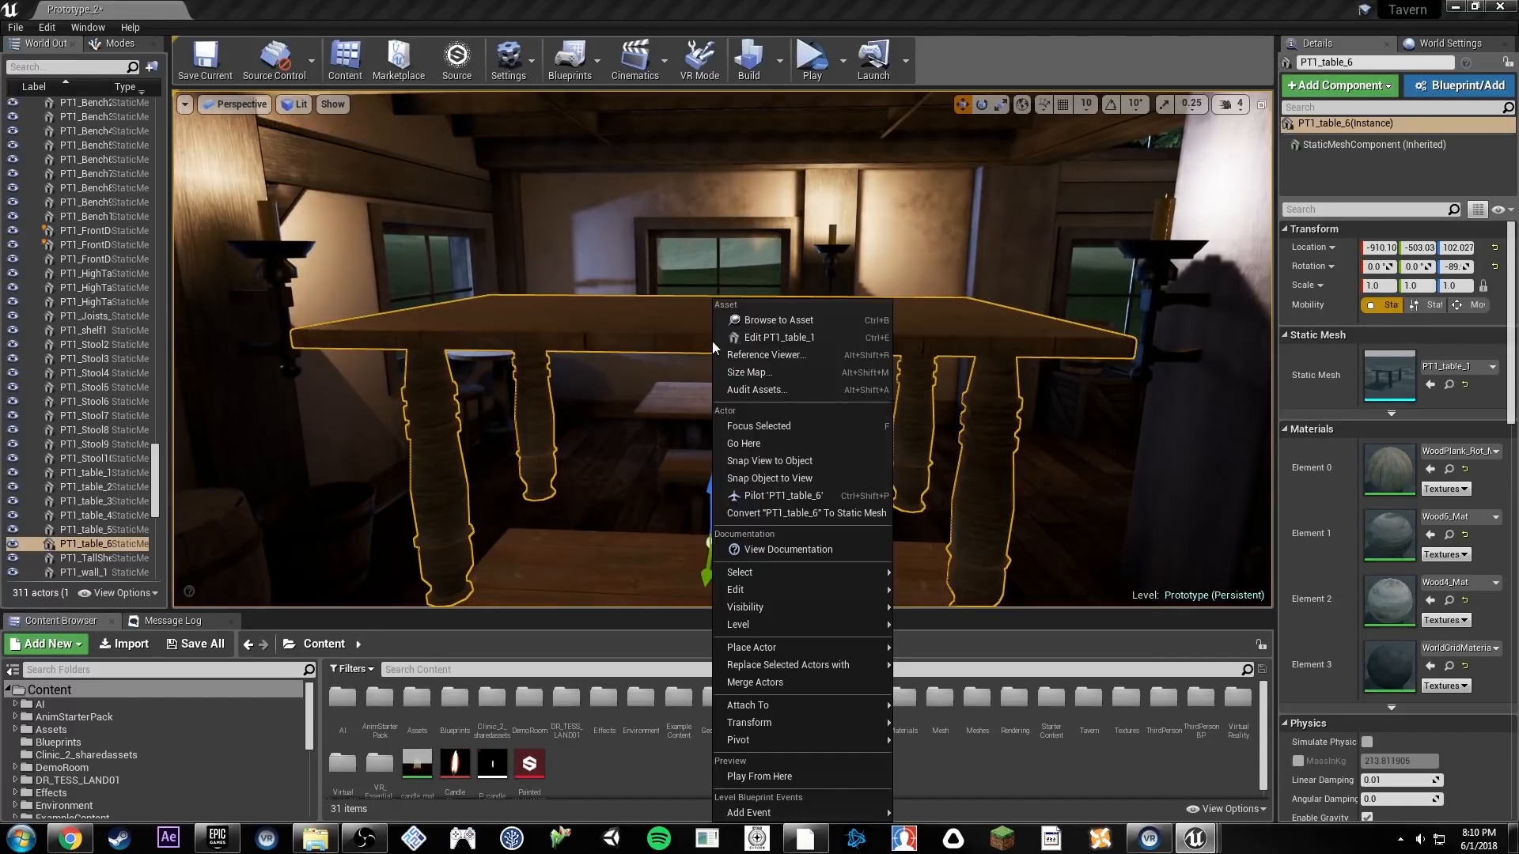
mouse_move(791, 607)
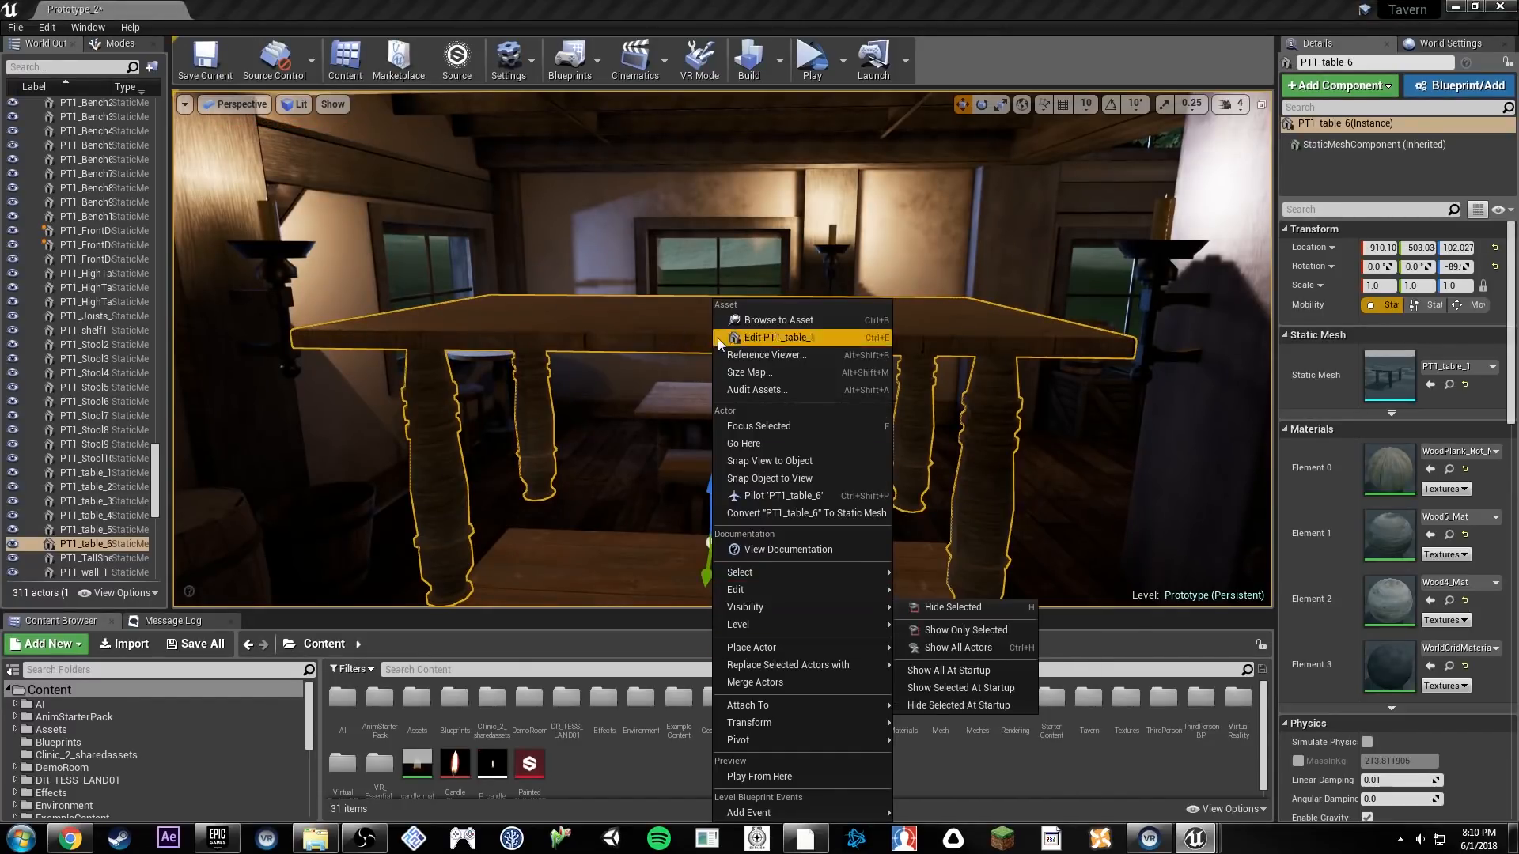
mouse_move(765, 740)
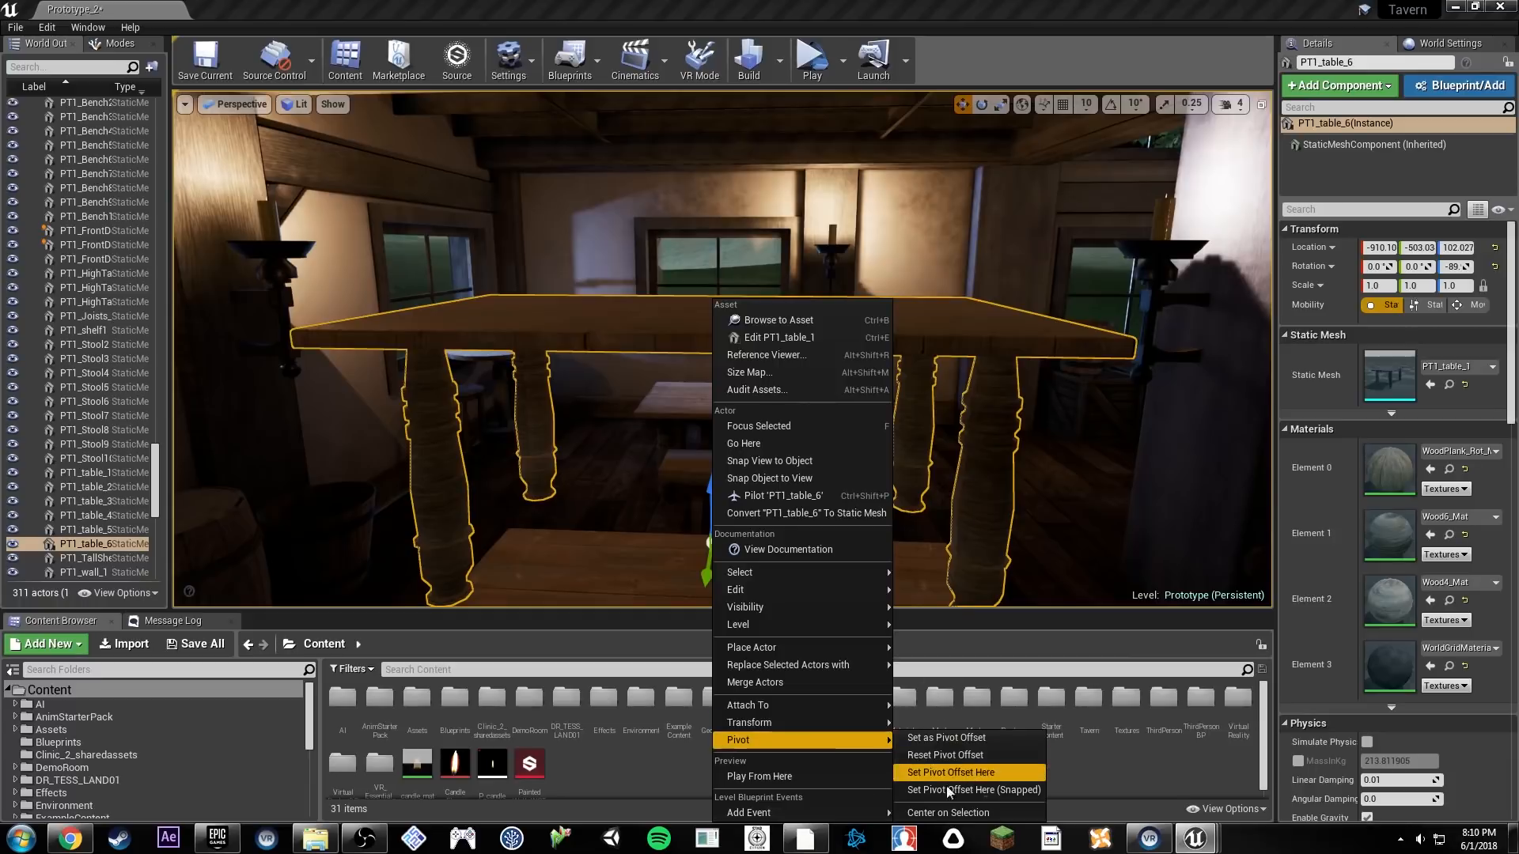
left_click(989, 792)
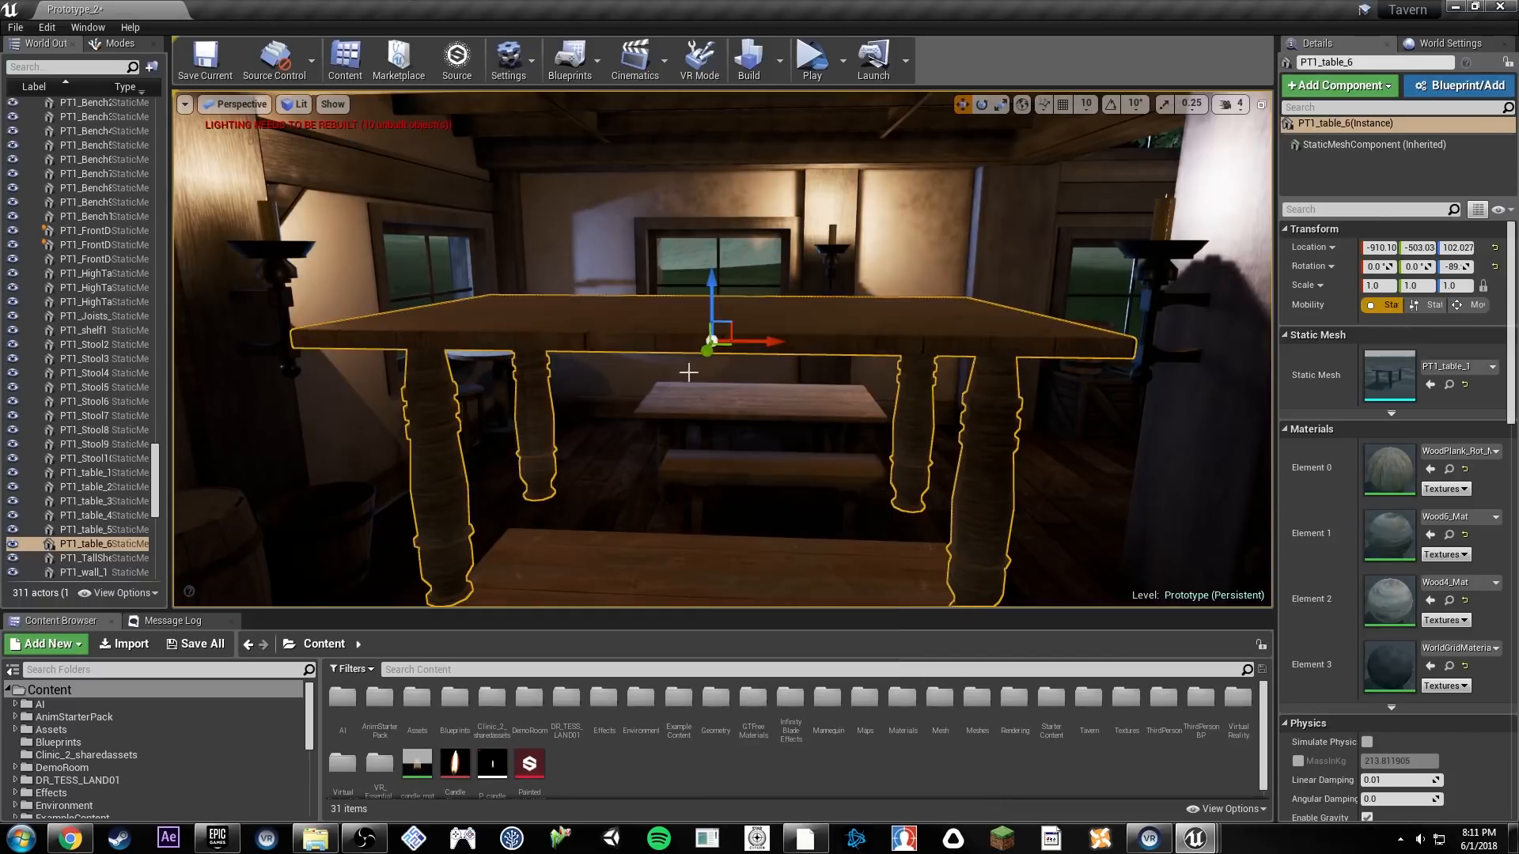
Step: Try rotating the raised table copy about its offset pivot and undo the rotation
right_click_drag(713, 351, 714, 351)
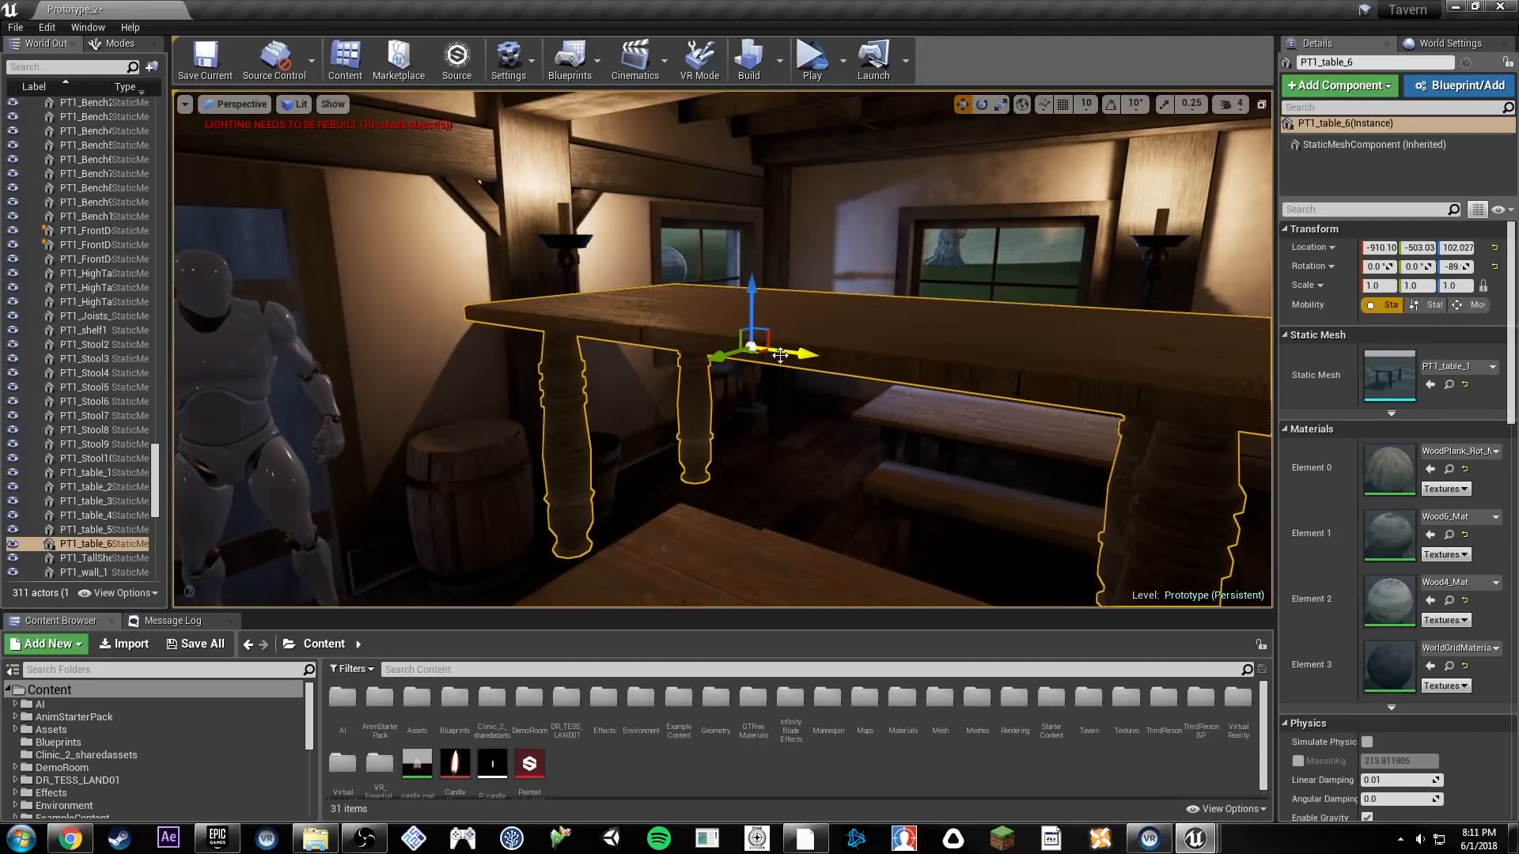
key("e")
left_click_drag(729, 298, 703, 316)
key("ctrl+z")
right_click_drag(801, 401, 800, 401)
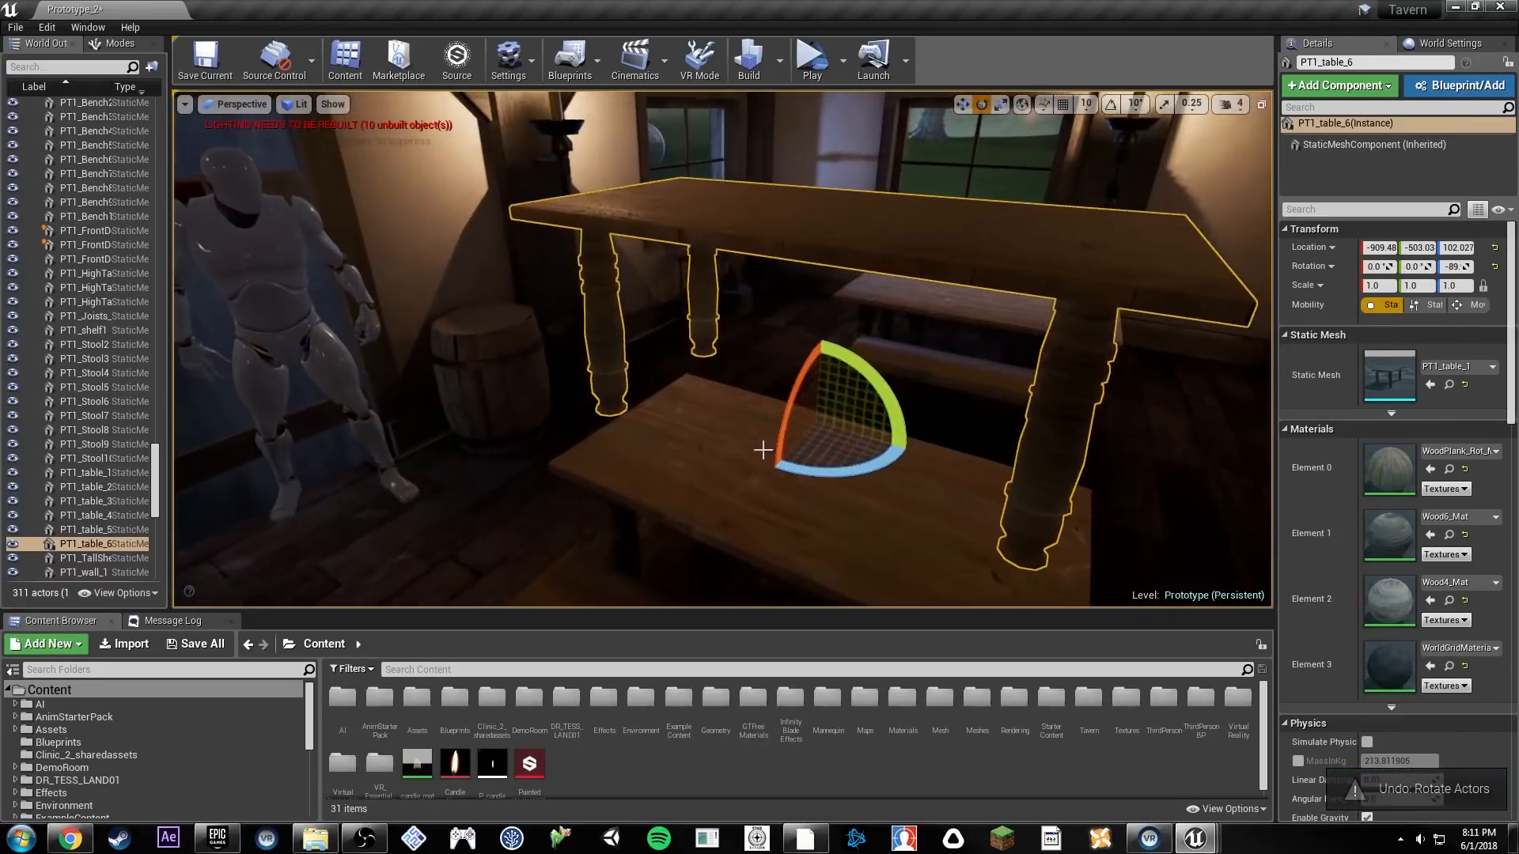
Step: Switch selection between the two tables to reset the temporary pivot, and set the copy's snapped pivot offset on the tabletop edge again
left_click(739, 474)
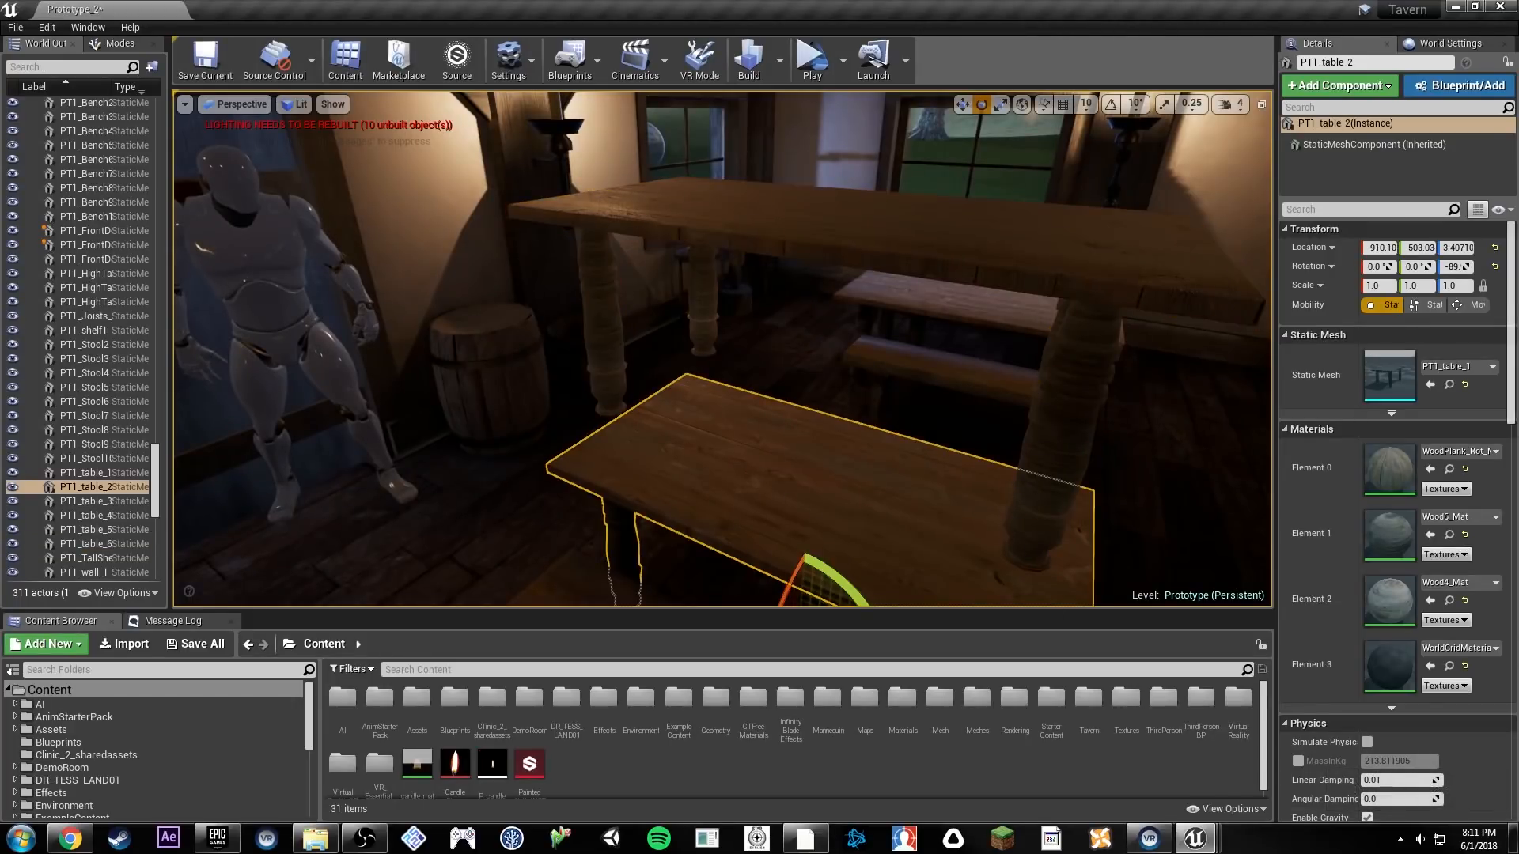
left_click(813, 265)
key("w")
left_click(835, 442)
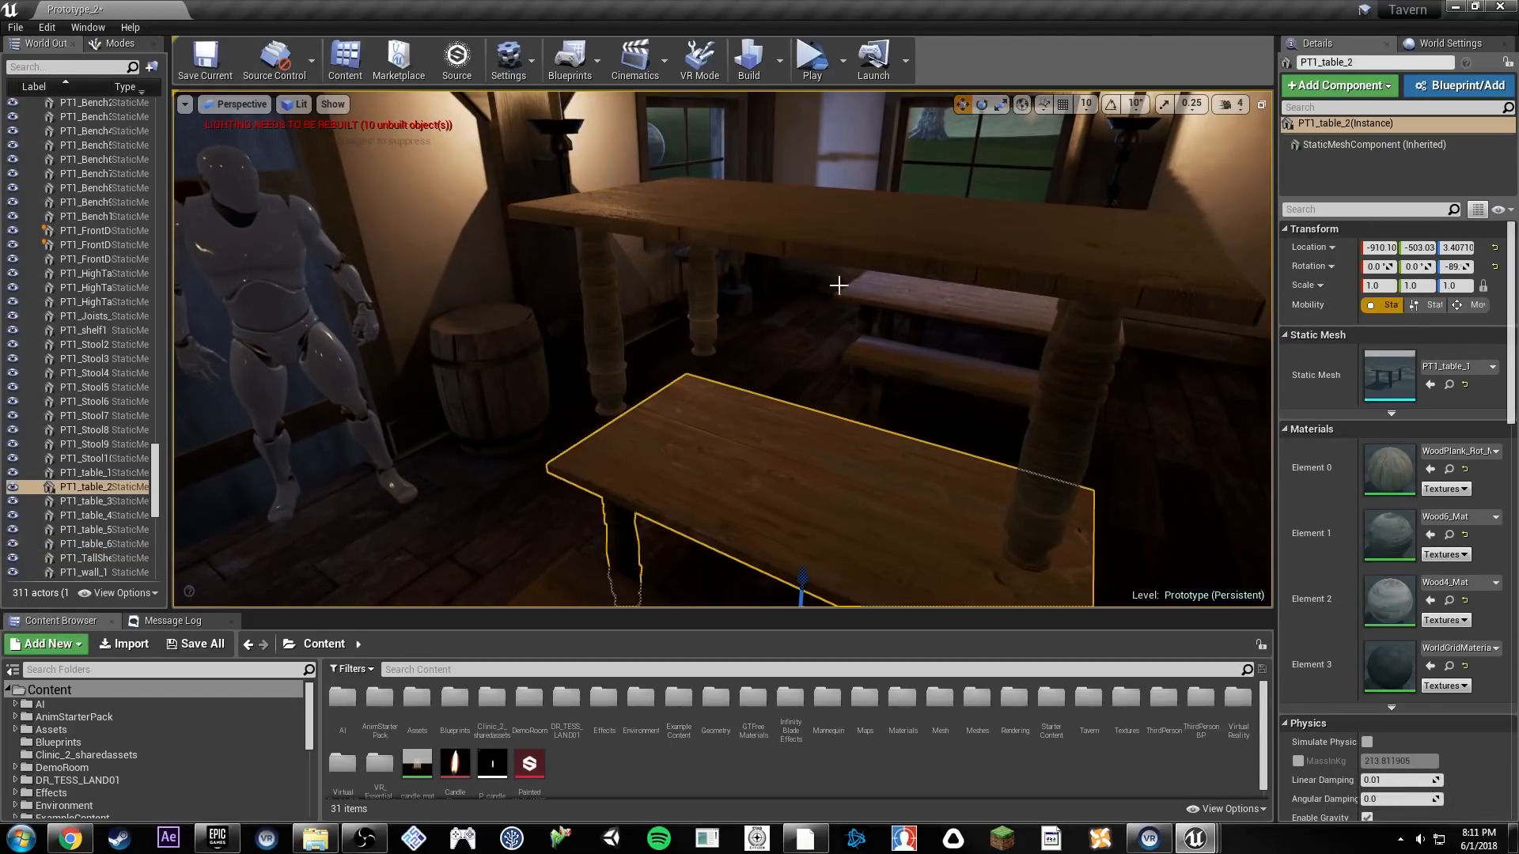
left_click(840, 243)
right_click_drag(840, 243, 717, 242)
right_click(749, 231)
mouse_move(790, 669)
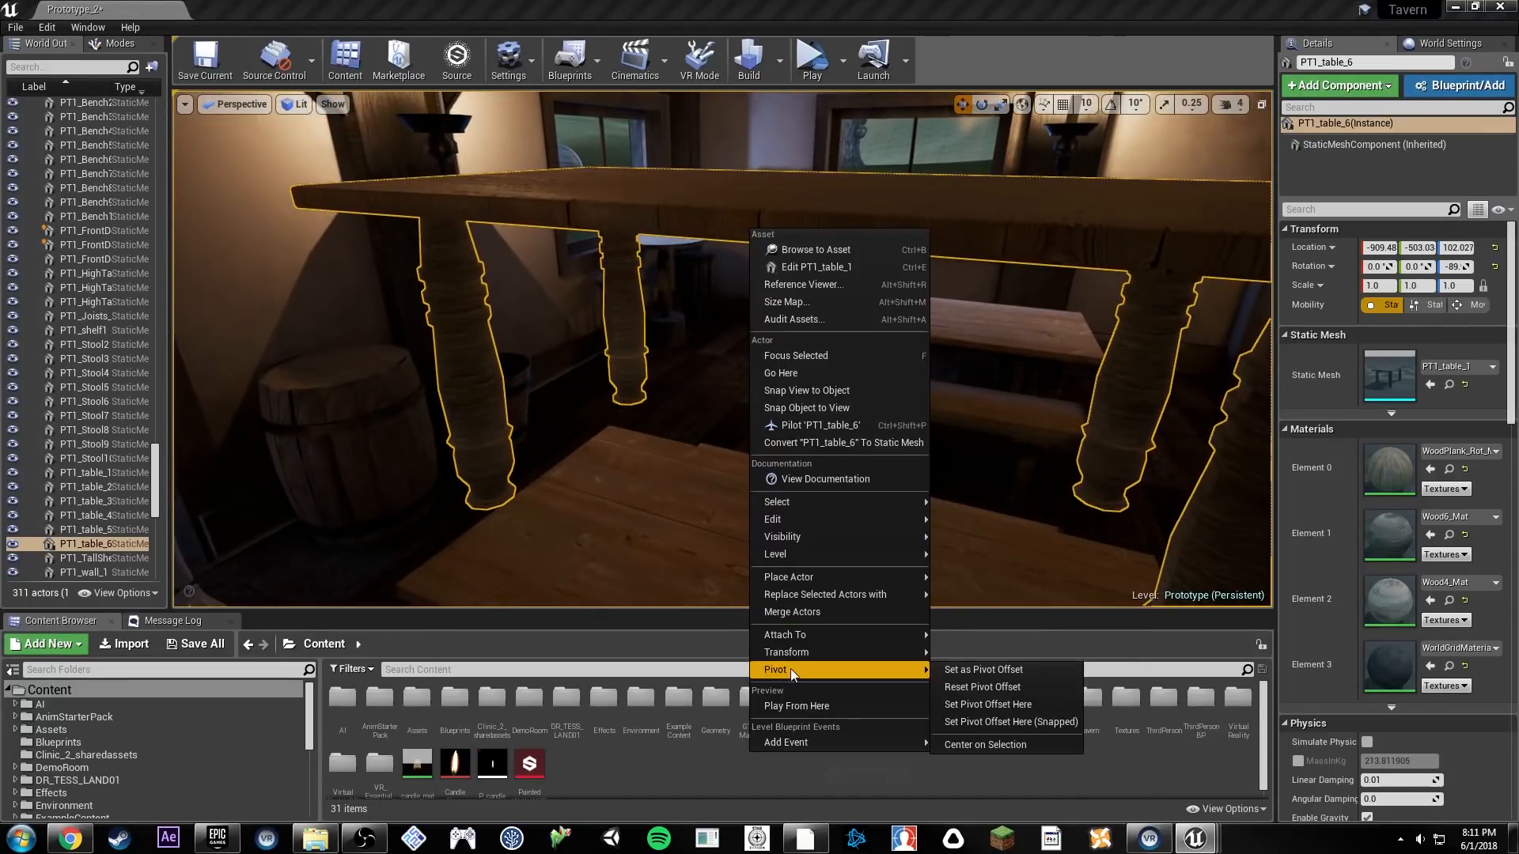
left_click(1042, 728)
mouse_move(728, 270)
right_mouse_down()
mouse_move(728, 309)
mouse_move(729, 271)
right_mouse_up()
Step: Store the current pivot as the raised table's pivot offset and reselect the table to check that it persists
right_click(740, 289)
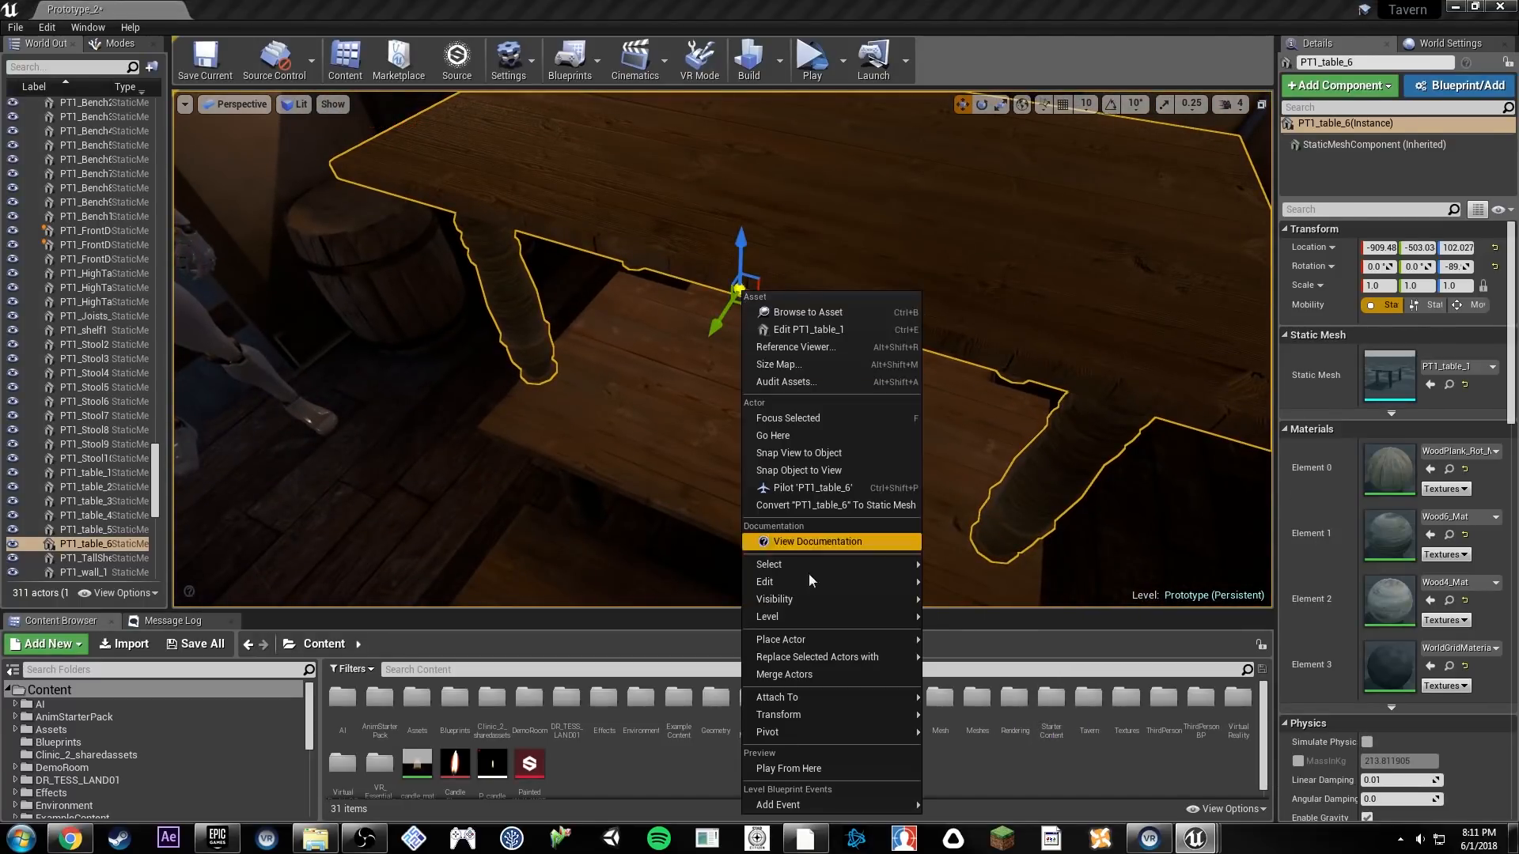
mouse_move(850, 732)
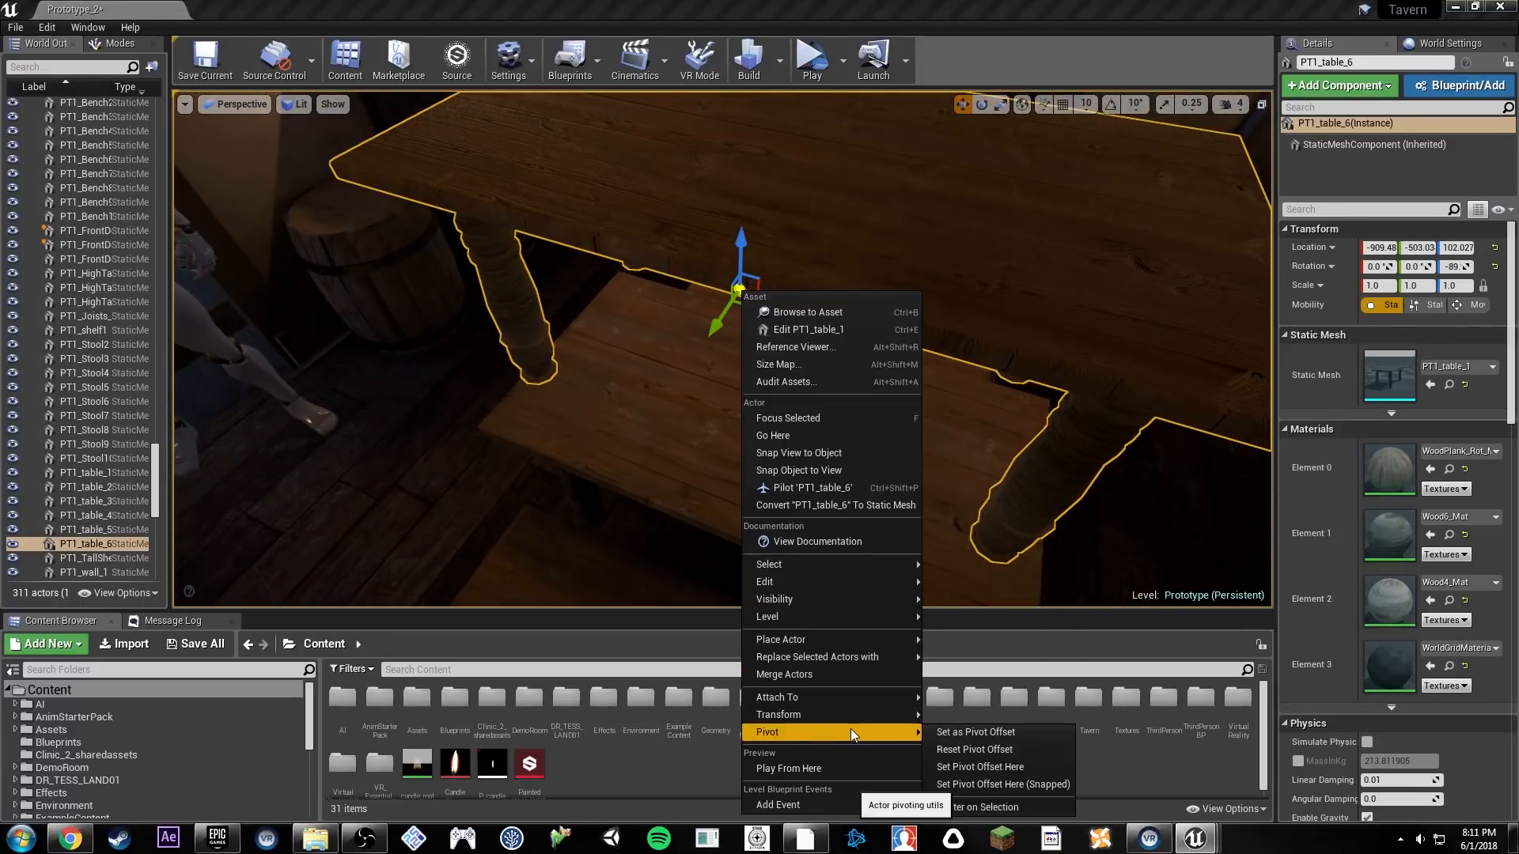
left_click(979, 732)
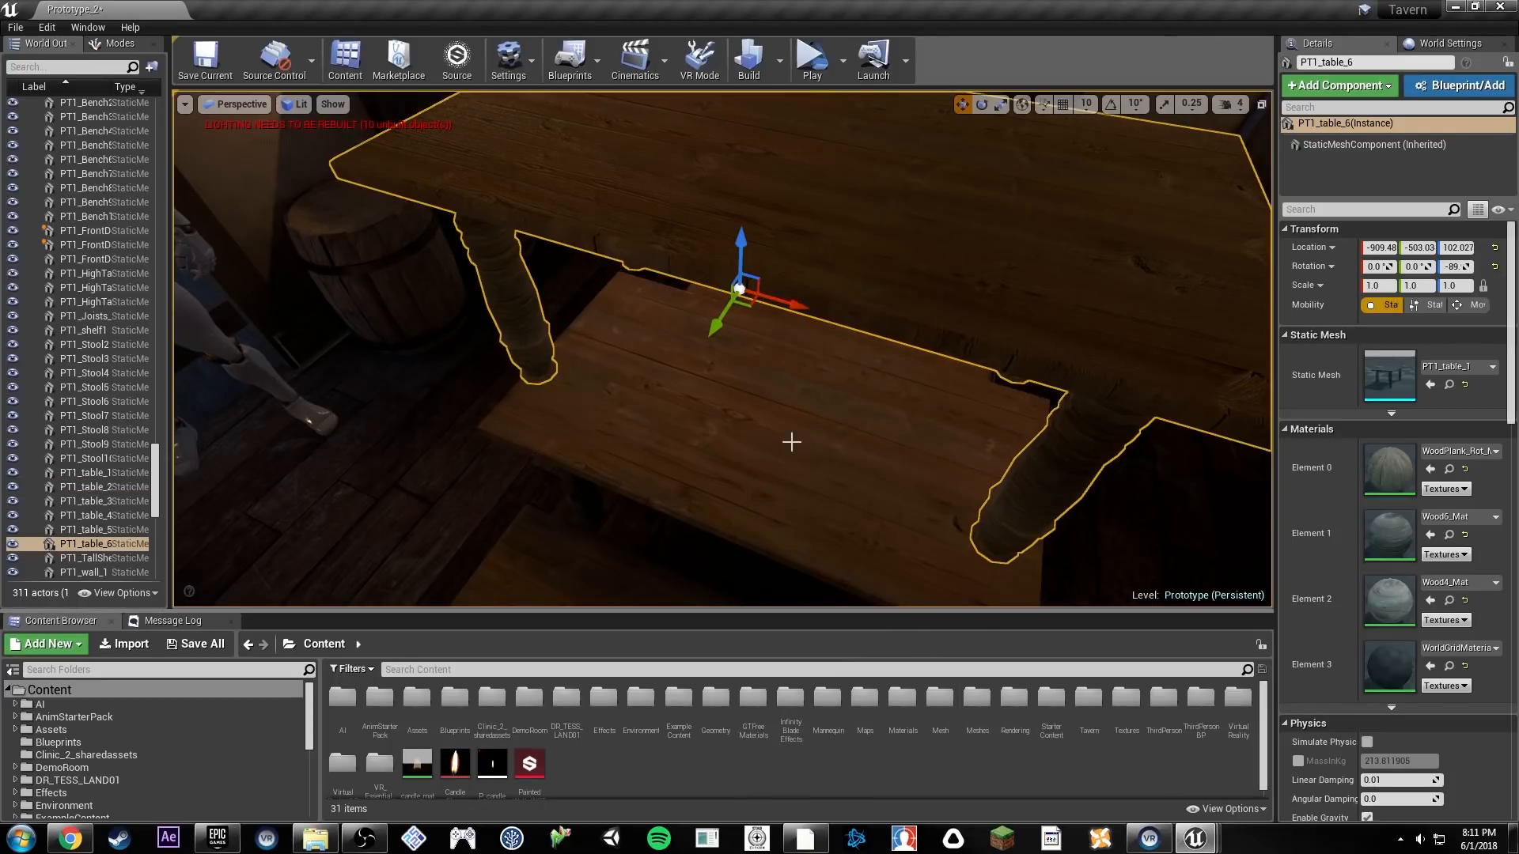
left_click(791, 441)
left_click(831, 254)
right_click_drag(830, 254, 862, 257)
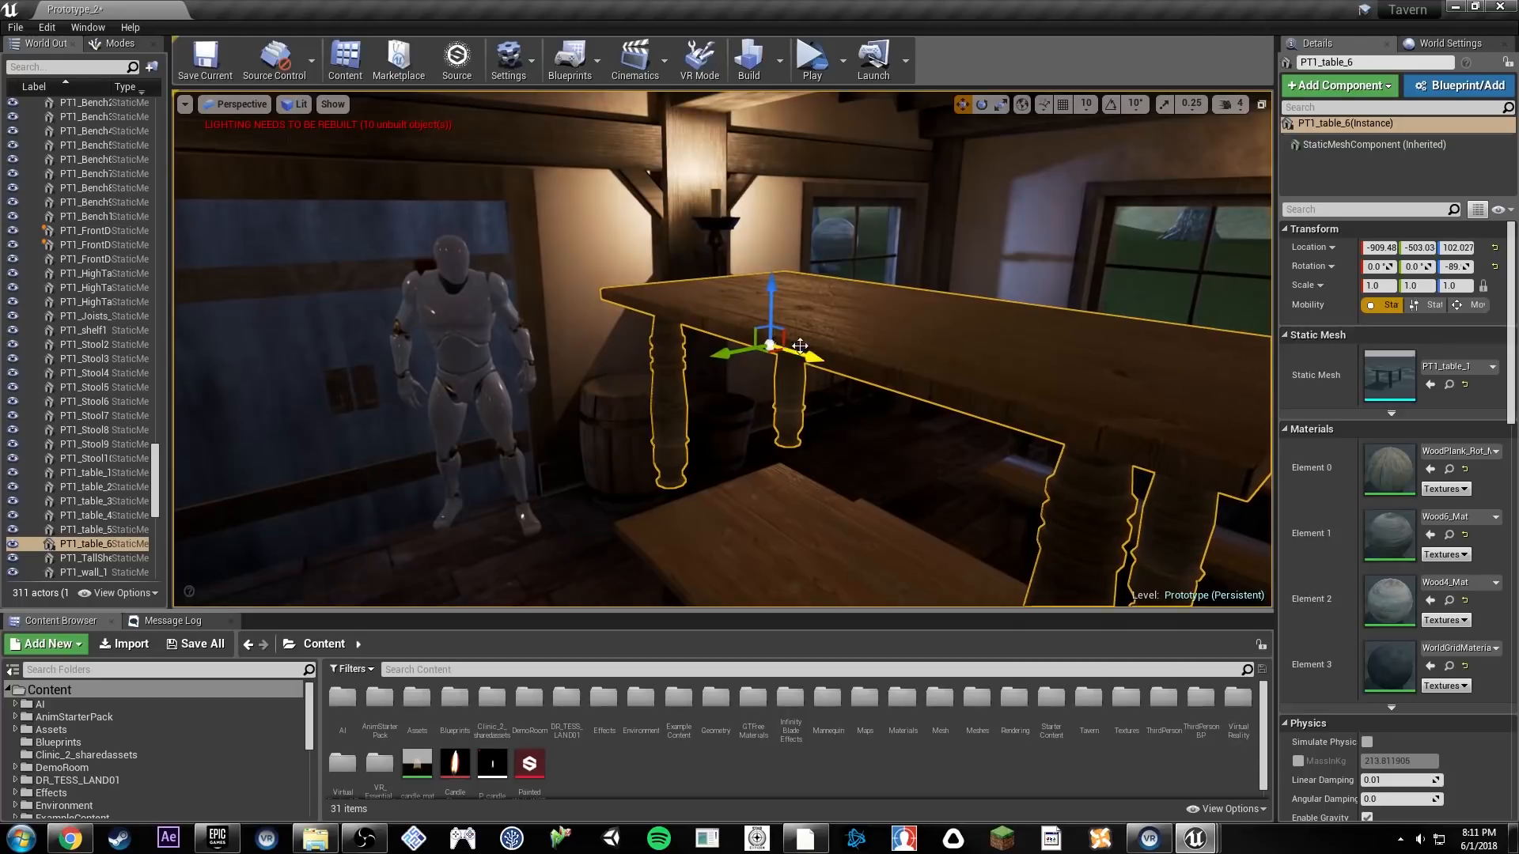
left_click(804, 519)
right_click_drag(804, 518, 870, 514)
left_click(807, 299)
right_click_drag(807, 298, 451, 249)
right_click_drag(782, 266, 783, 267)
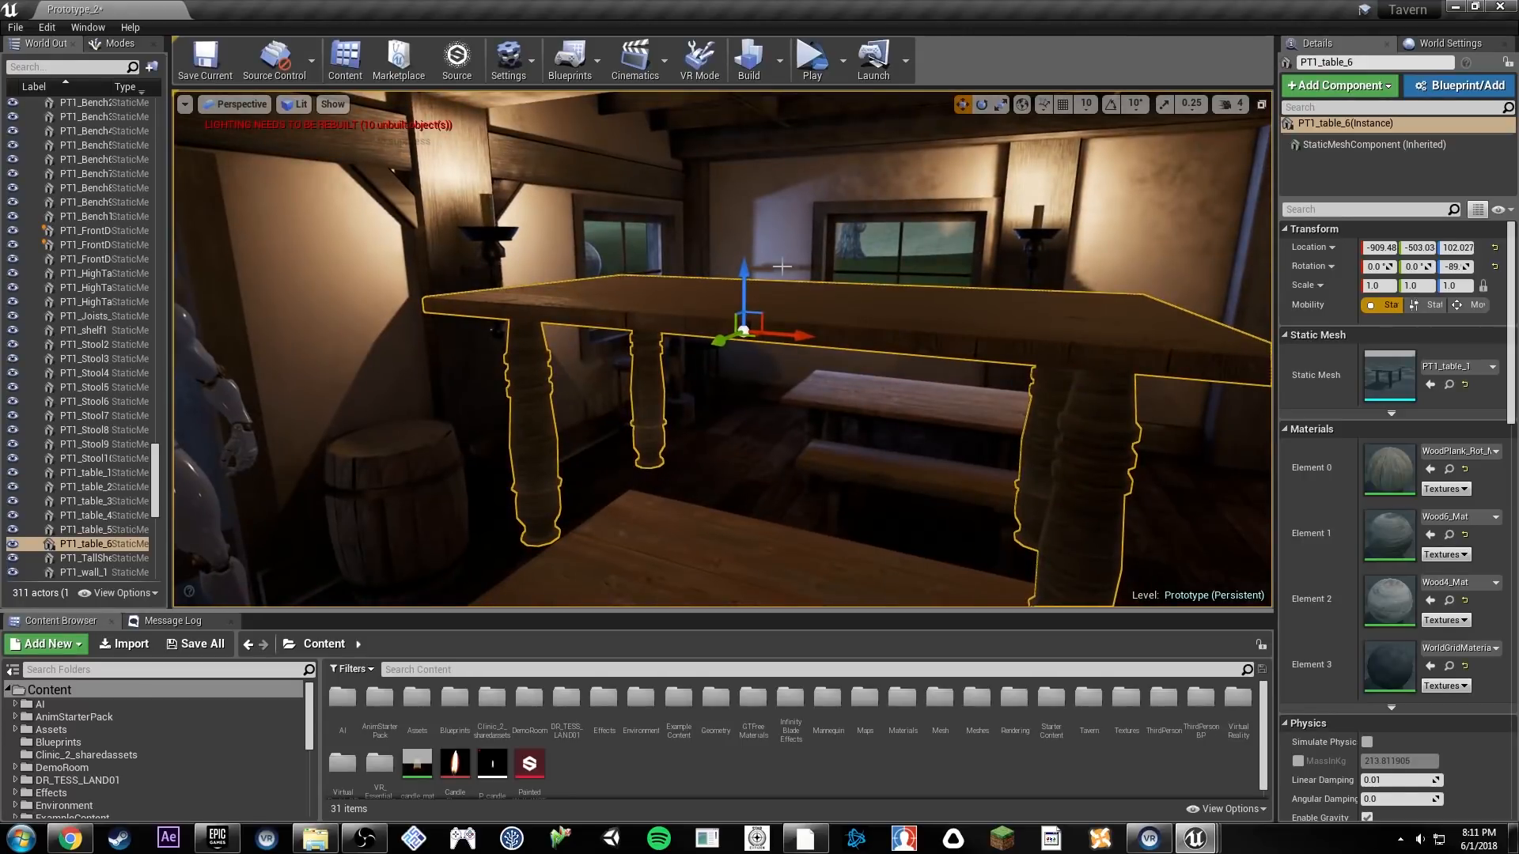
Step: Rotate the raised table copy around its stored pivot on several axes, to about 55°, 29° and 19°
right_click_drag(744, 301, 768, 318)
key("e")
right_click_drag(875, 244, 476, 245)
left_click_drag(477, 253, 661, 227)
right_click_drag(661, 227, 546, 233)
left_click_drag(840, 275, 830, 302)
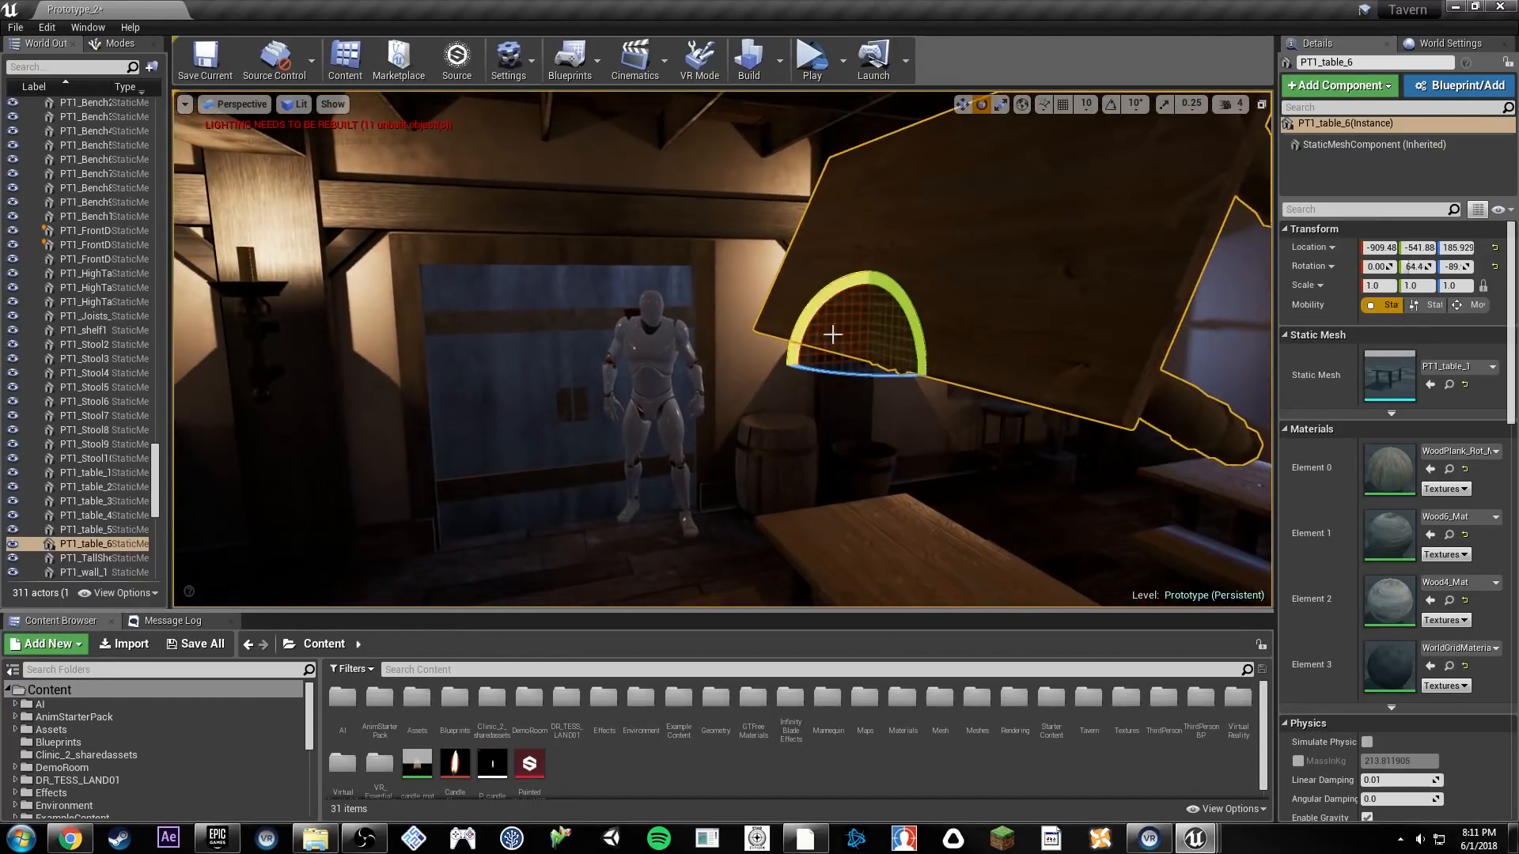
left_click_drag(858, 381, 921, 412)
right_click_drag(1010, 221, 959, 231)
left_click_drag(918, 304, 921, 370)
left_click_drag(819, 312, 802, 366)
mouse_move(1034, 229)
right_mouse_down()
mouse_move(1087, 228)
mouse_move(1044, 224)
right_mouse_up()
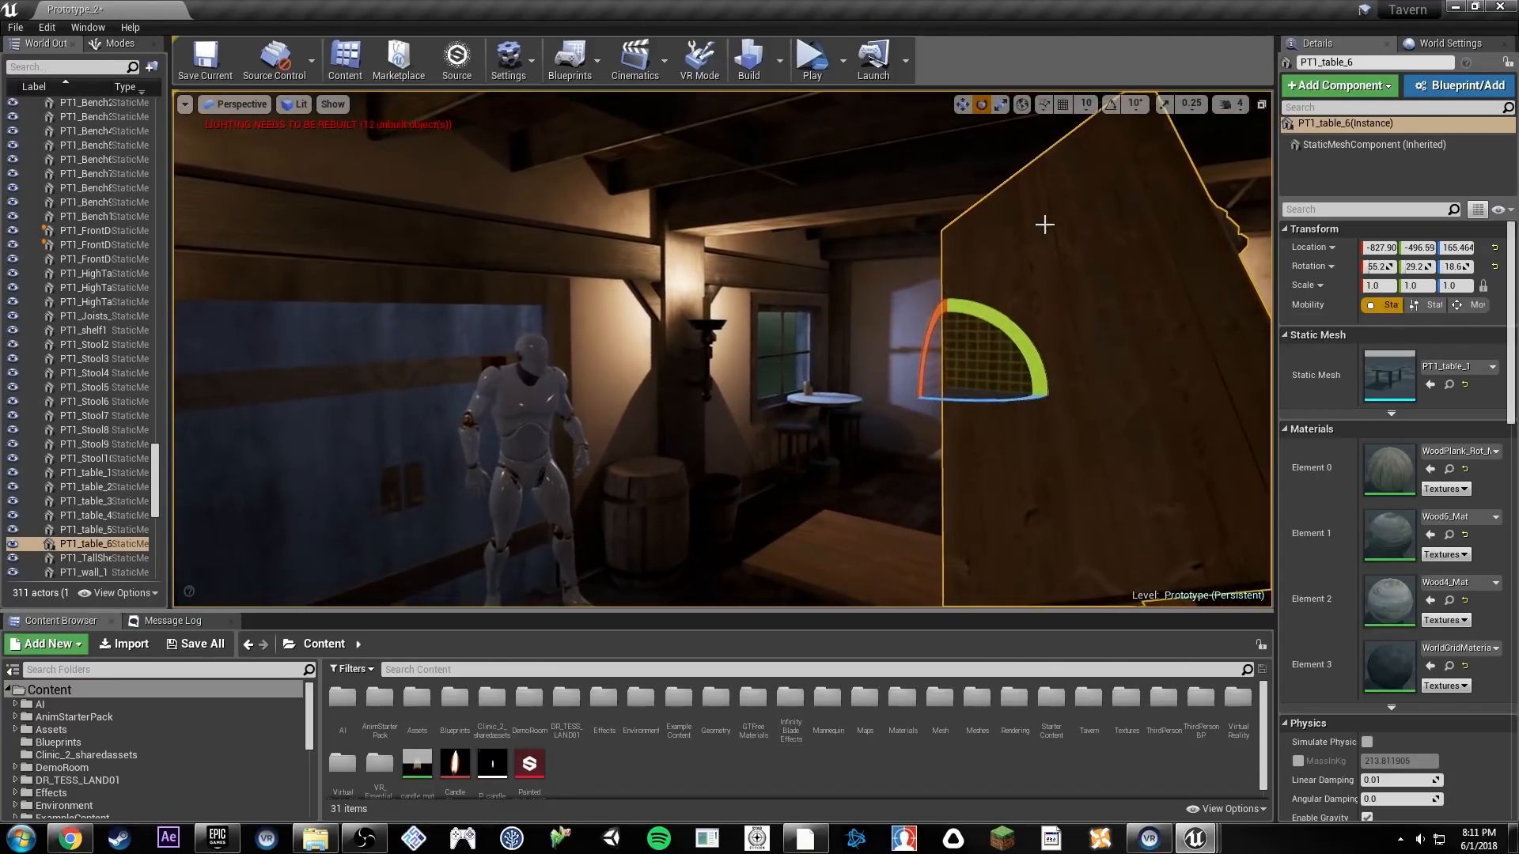
Step: Compare the rotation gizmo in world and local space, and rotate the table copy in local space to about 47°, 43° and 5°
left_click(1022, 106)
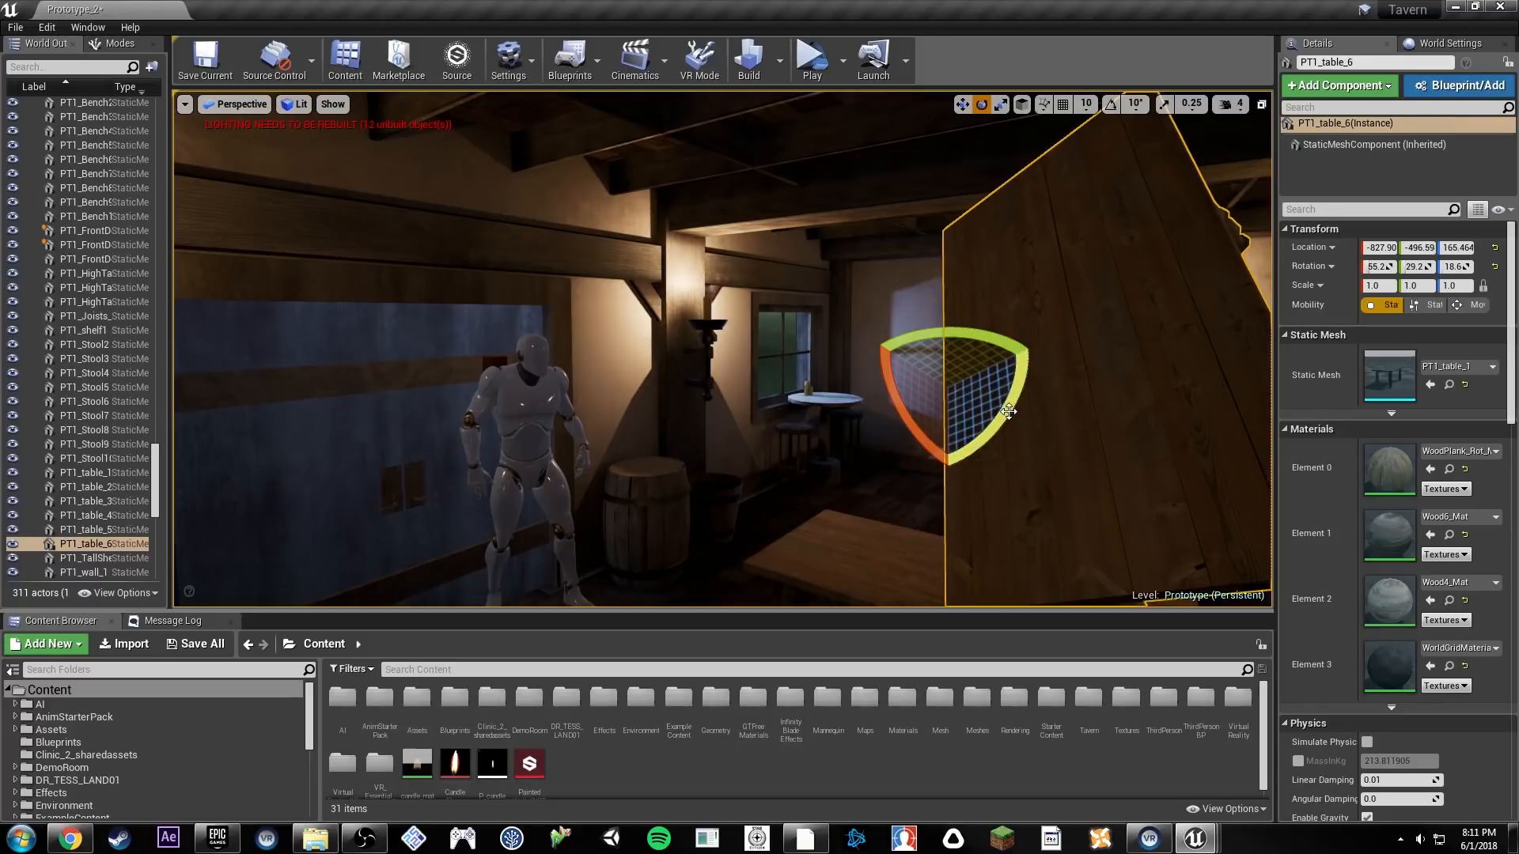
left_click(1022, 105)
left_click_drag(1066, 197, 1051, 203, "alt")
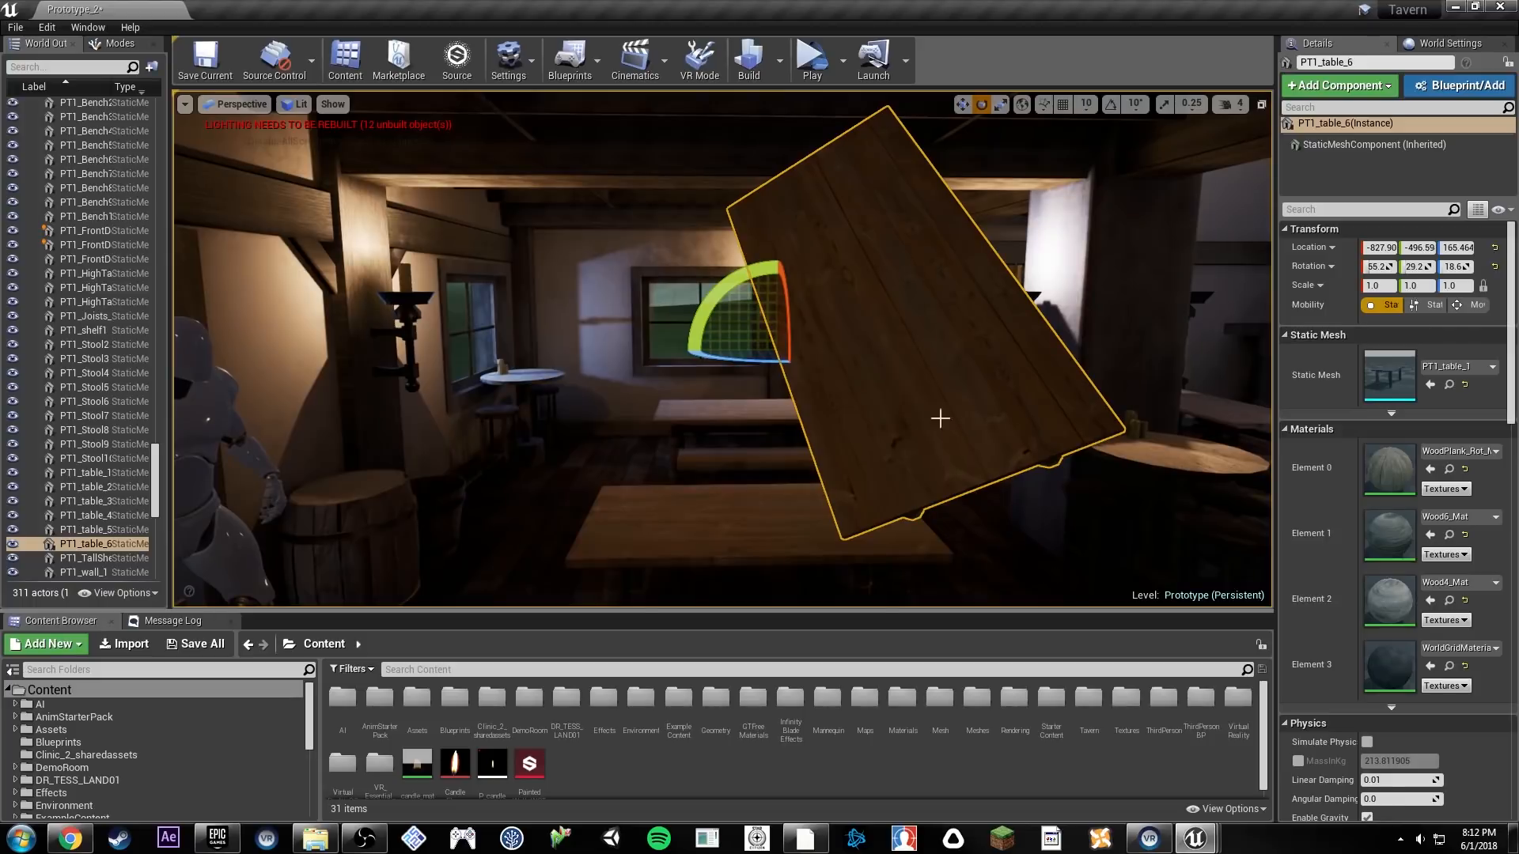
left_click(1020, 106)
left_click_drag(854, 353, 891, 339)
right_click_drag(889, 339, 838, 308)
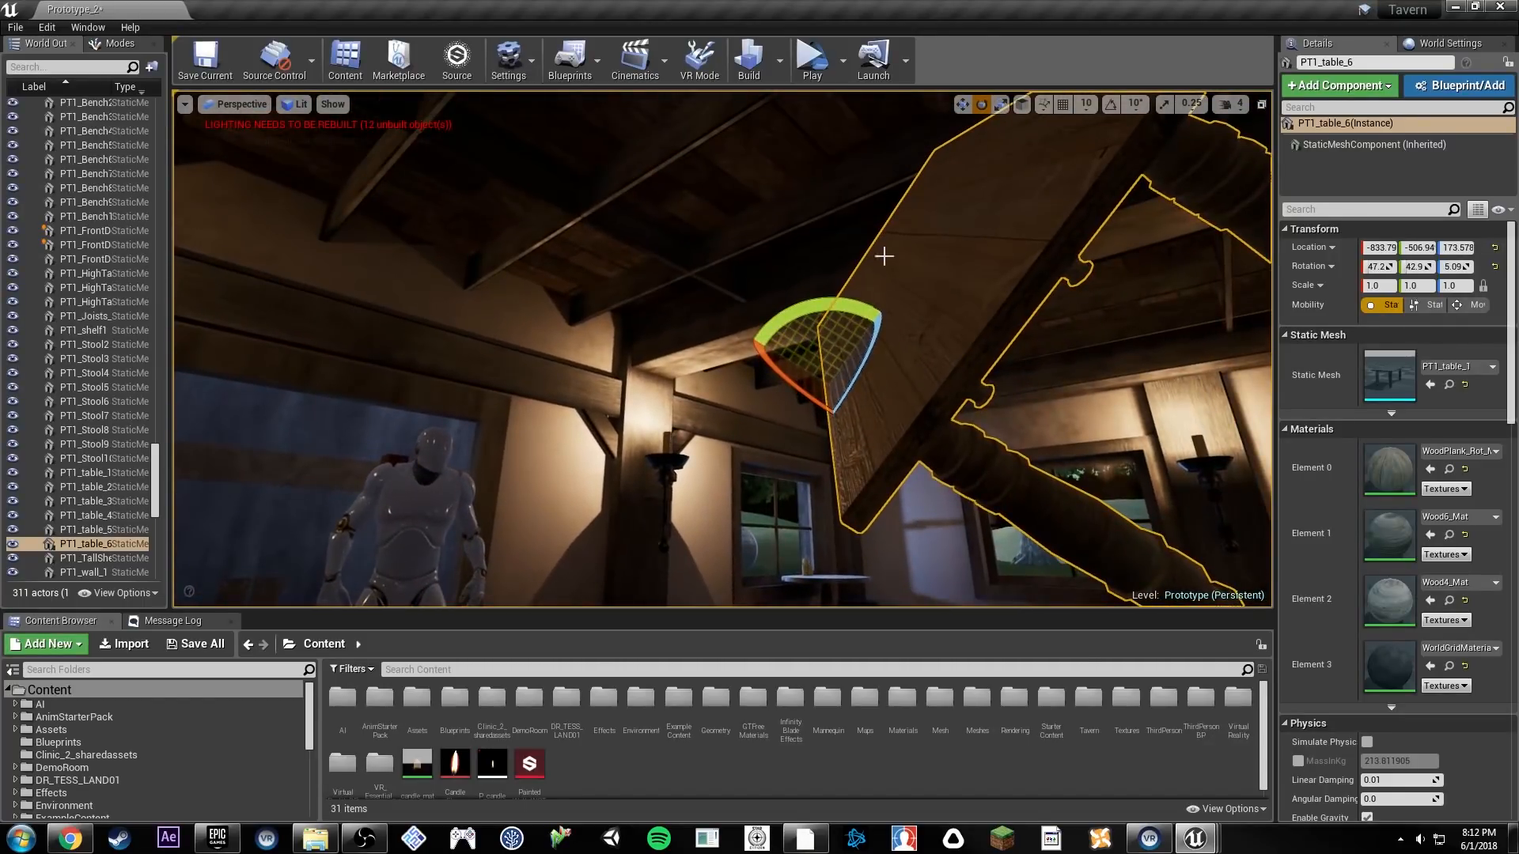
Step: Toggle the tilted table's Rotate and Move gizmos between world and local space, ending with the Move gizmo in local space
left_click(1022, 110)
left_click(1022, 111)
left_click(1022, 111)
left_click(1023, 111)
left_click(1023, 111)
right_click_drag(1013, 174, 1092, 166)
mouse_move(878, 268)
right_mouse_down()
mouse_move(831, 271)
mouse_move(877, 268)
right_mouse_up()
key("w")
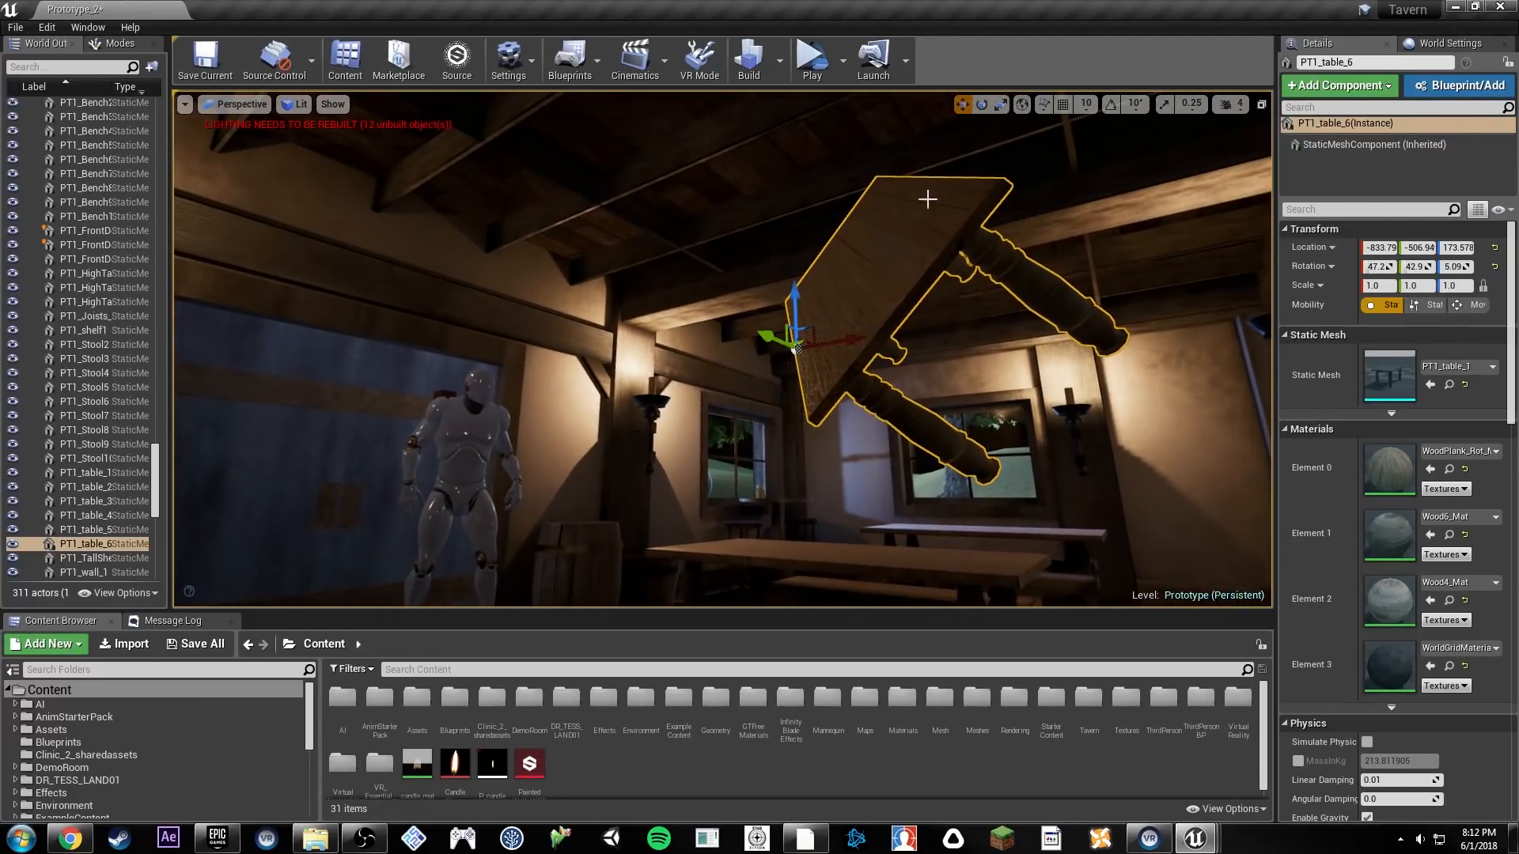
left_click(1025, 107)
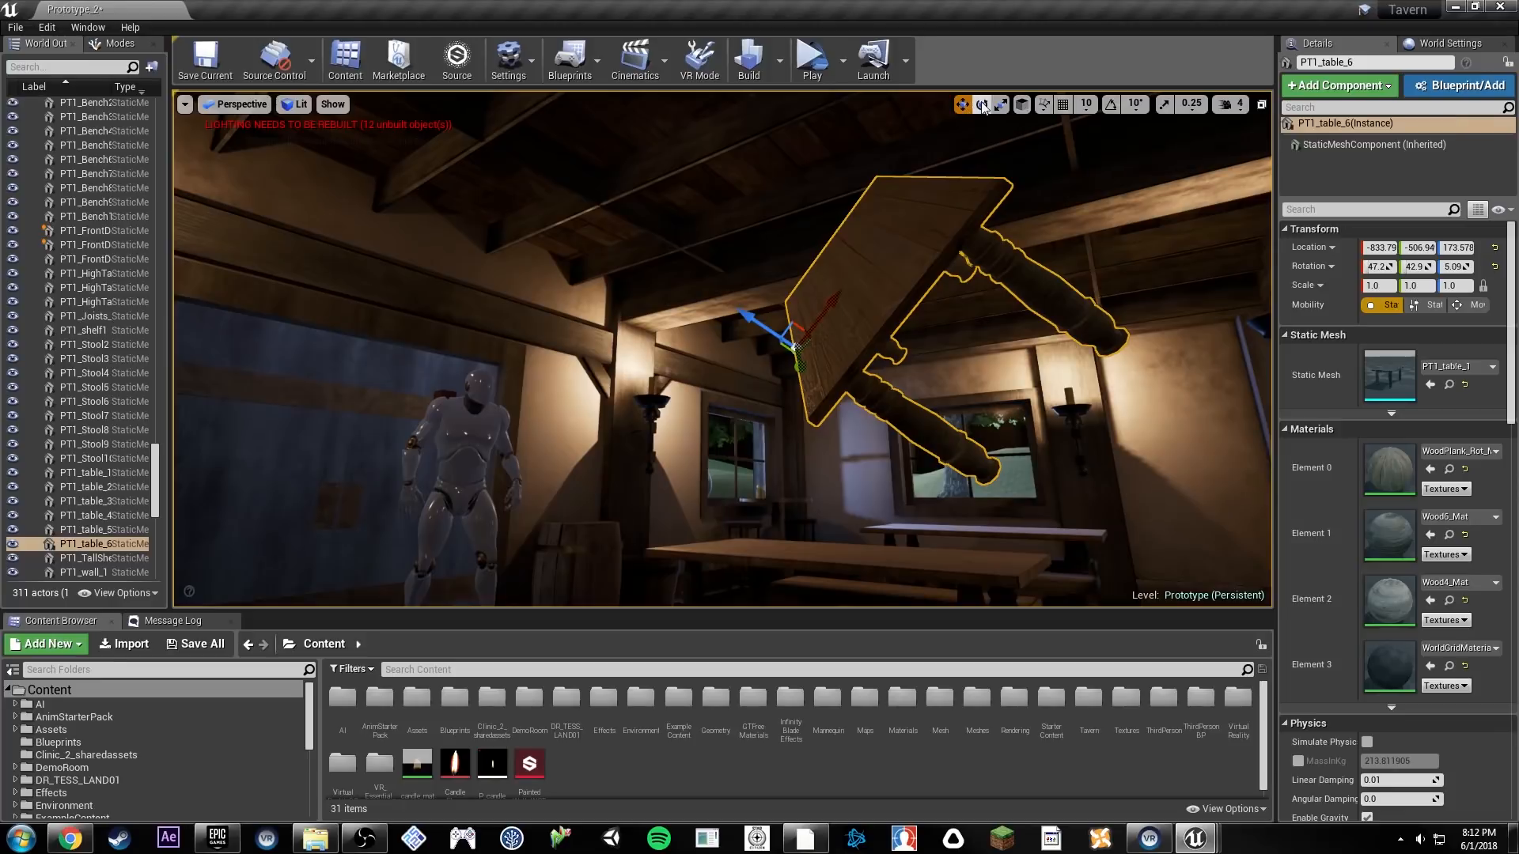
left_click(1023, 107)
left_click(1023, 107)
Step: Delete the tilted table copy from the tavern level
right_click_drag(854, 267, 870, 246)
key("Delete")
right_click_drag(874, 309, 873, 312)
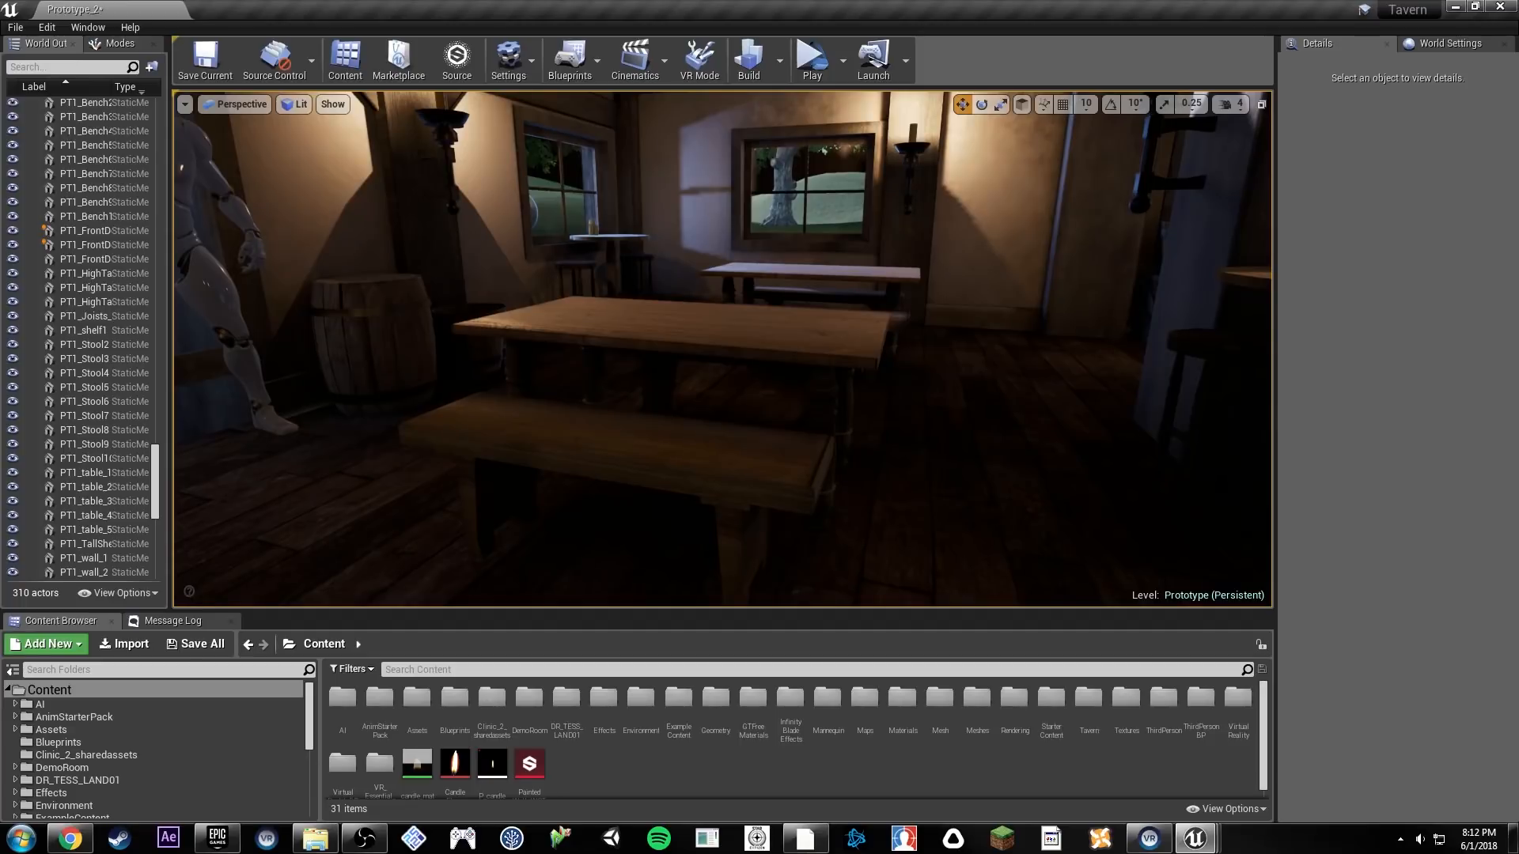
Step: Widen the World Outliner slightly and consult the browser page of Unreal tips about boolean search bars, closing it when done
right_click_drag(591, 297, 592, 297)
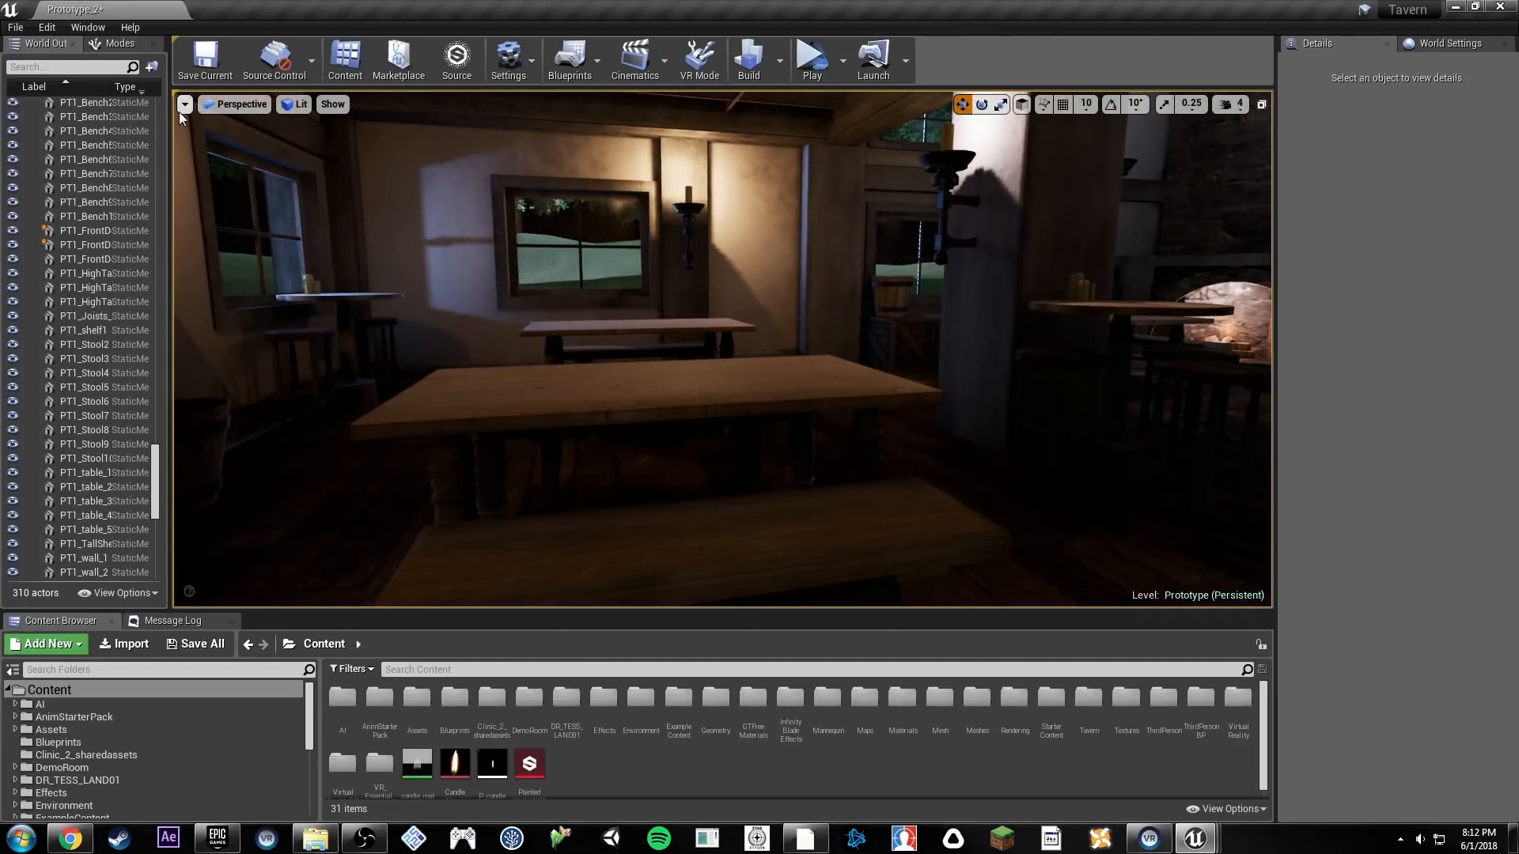
left_click_drag(170, 119, 215, 119)
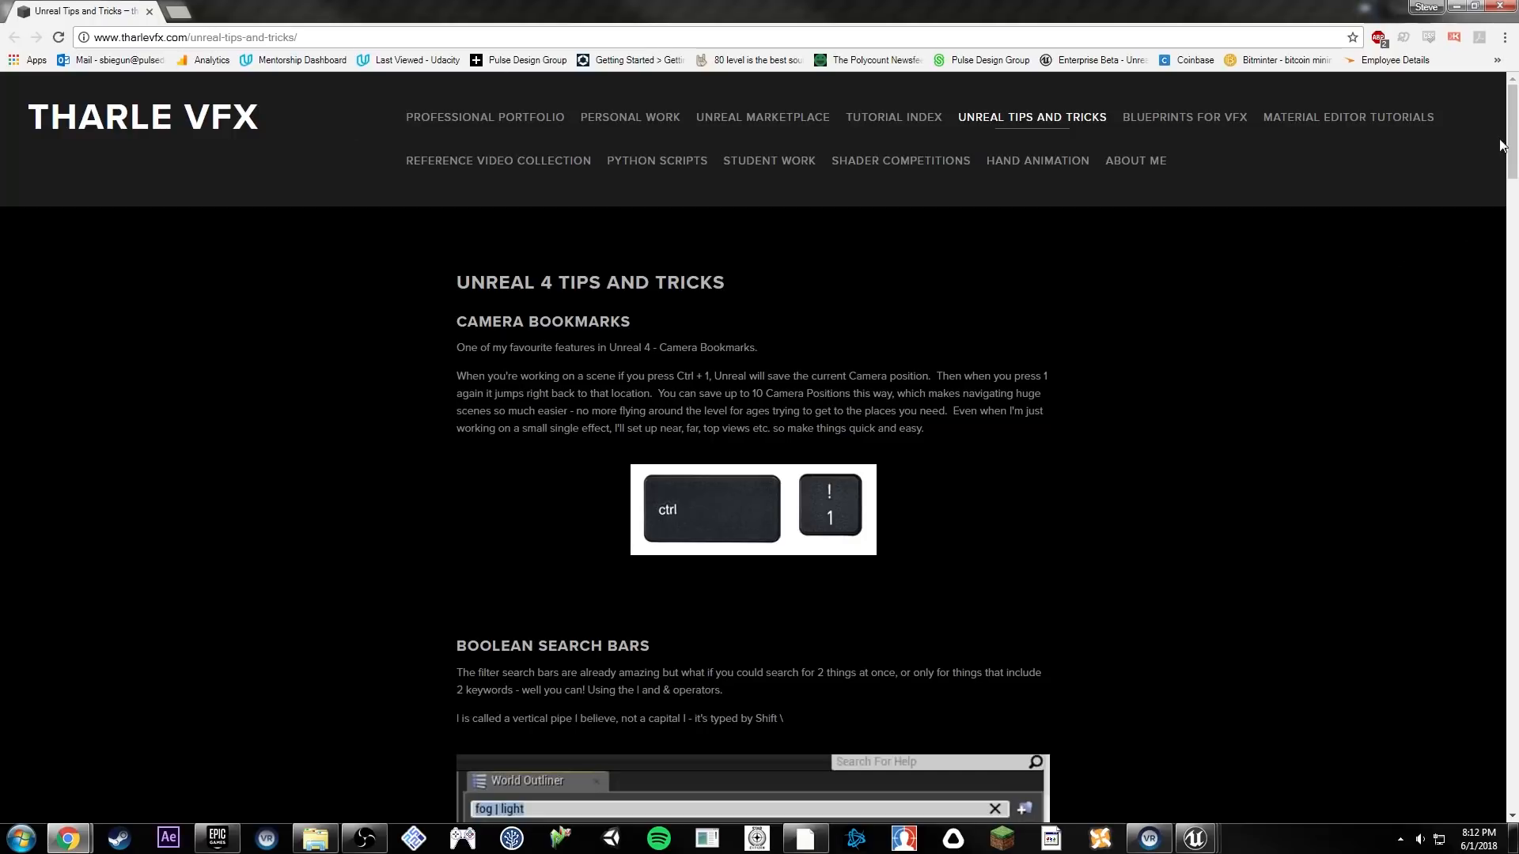
left_click_drag(1513, 139, 1453, 98)
left_click(150, 13)
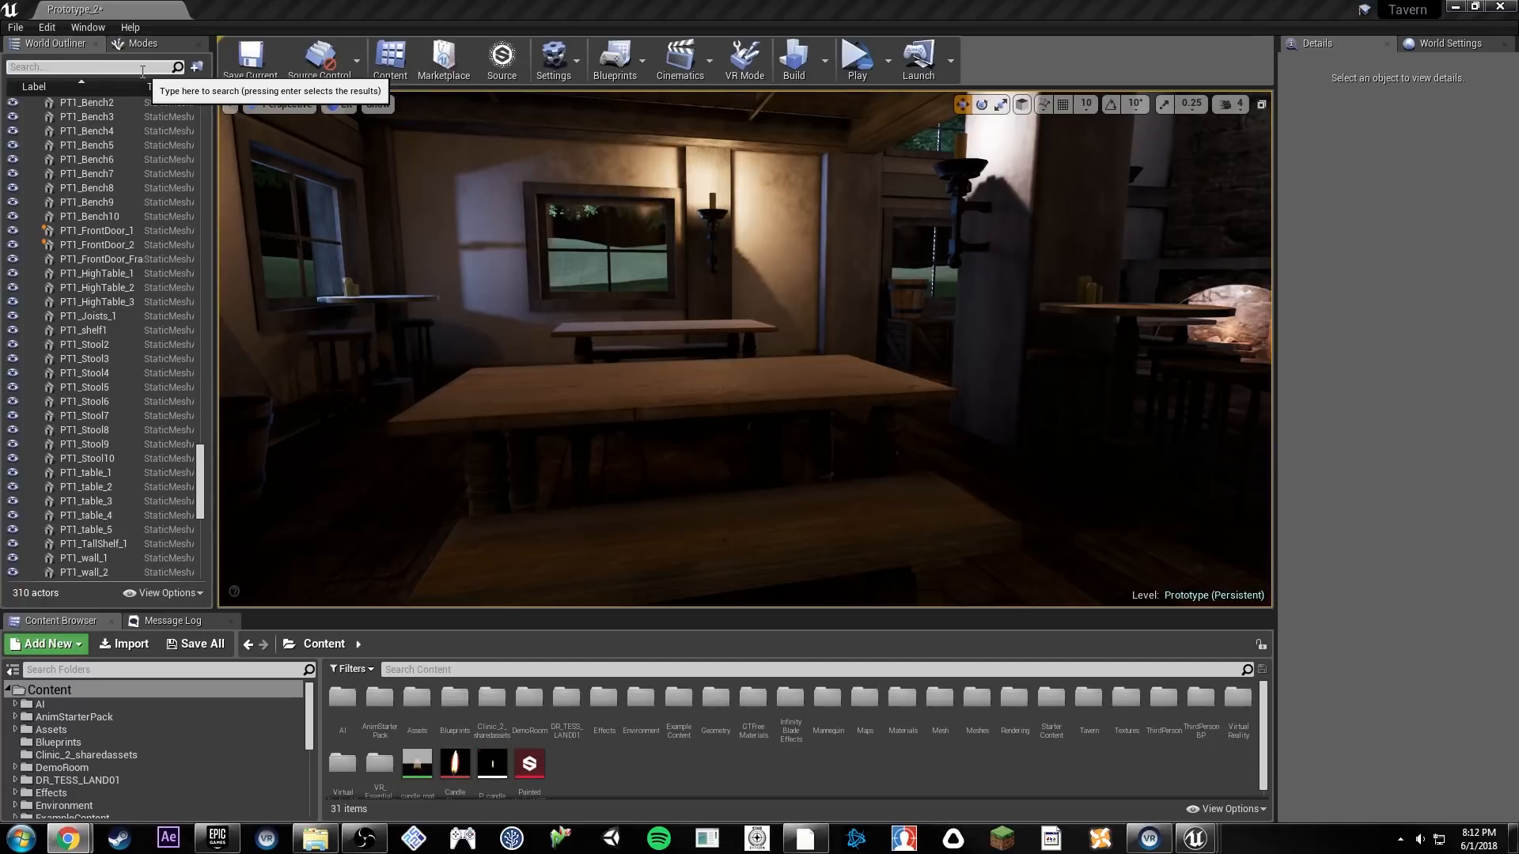
Step: Search for "fog" among the level's actors and the placeable classes, and place Atmospheric Fog and Exponential Height Fog near the tavern tables
left_click(52, 66)
type("fog")
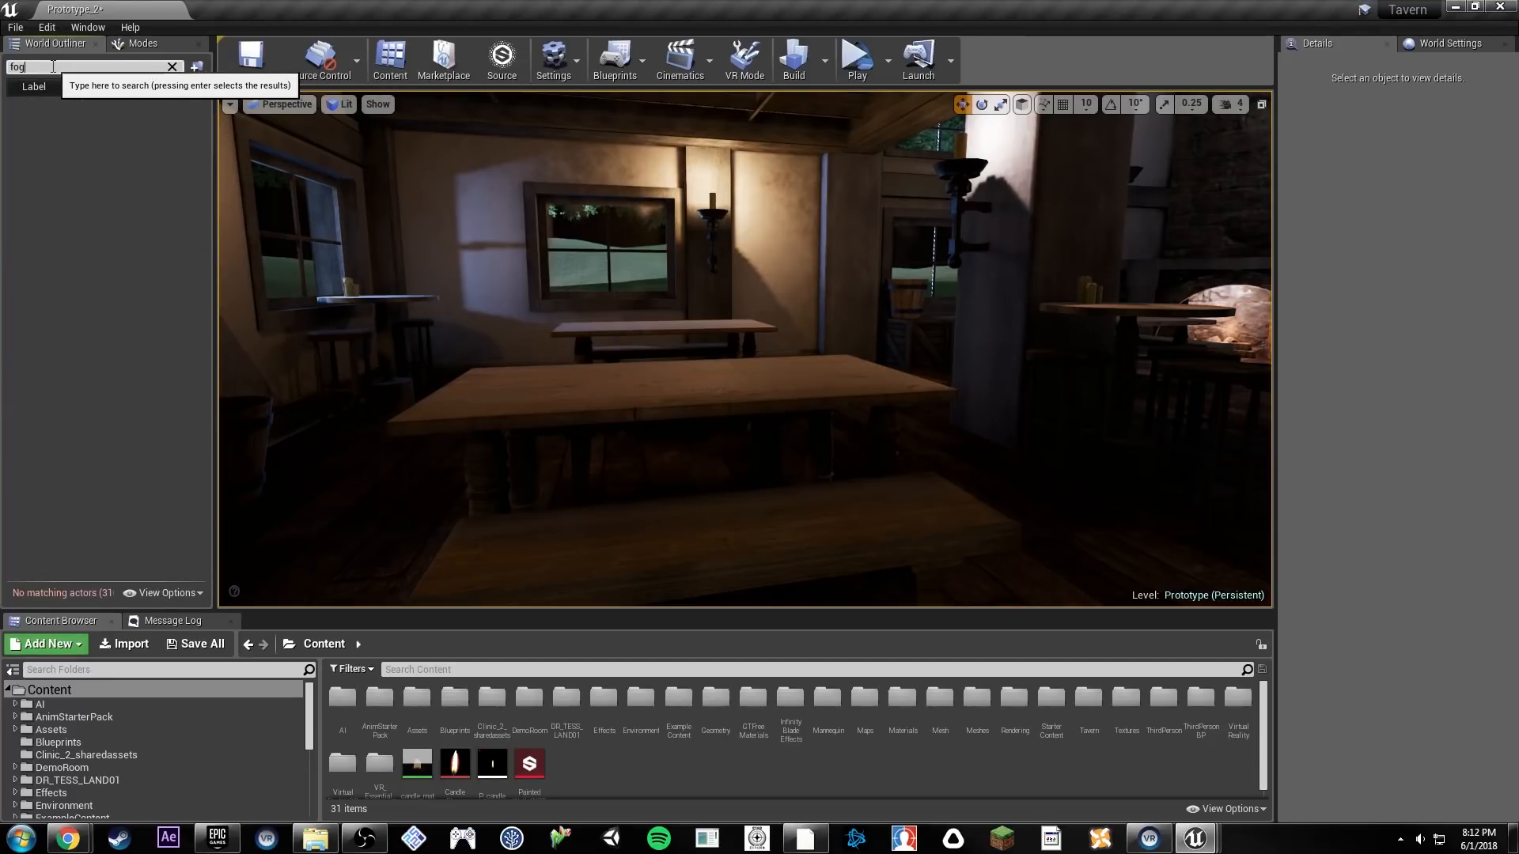
left_click(161, 46)
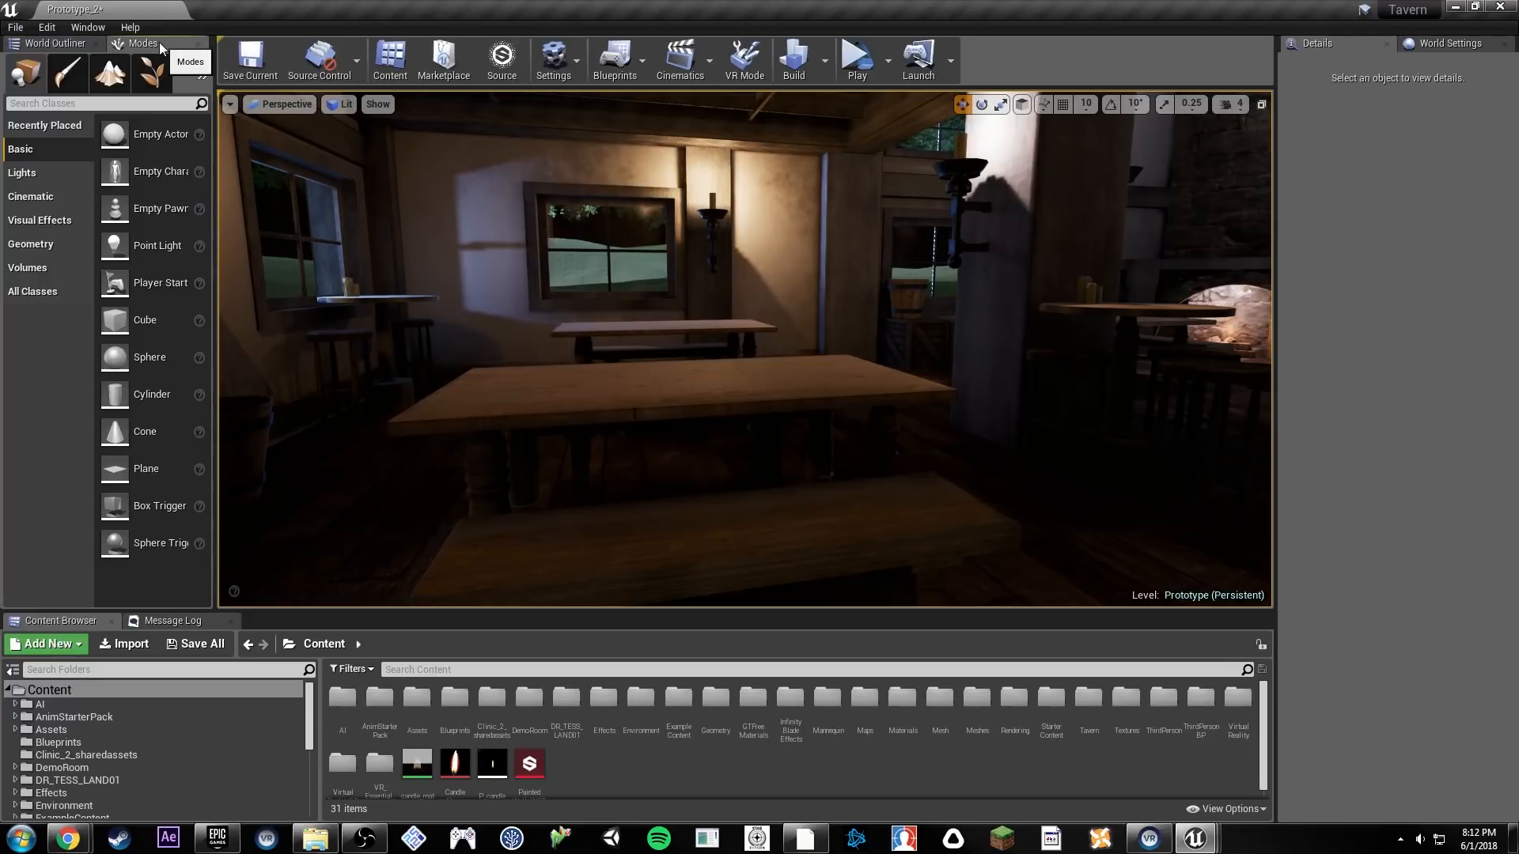
type("fog")
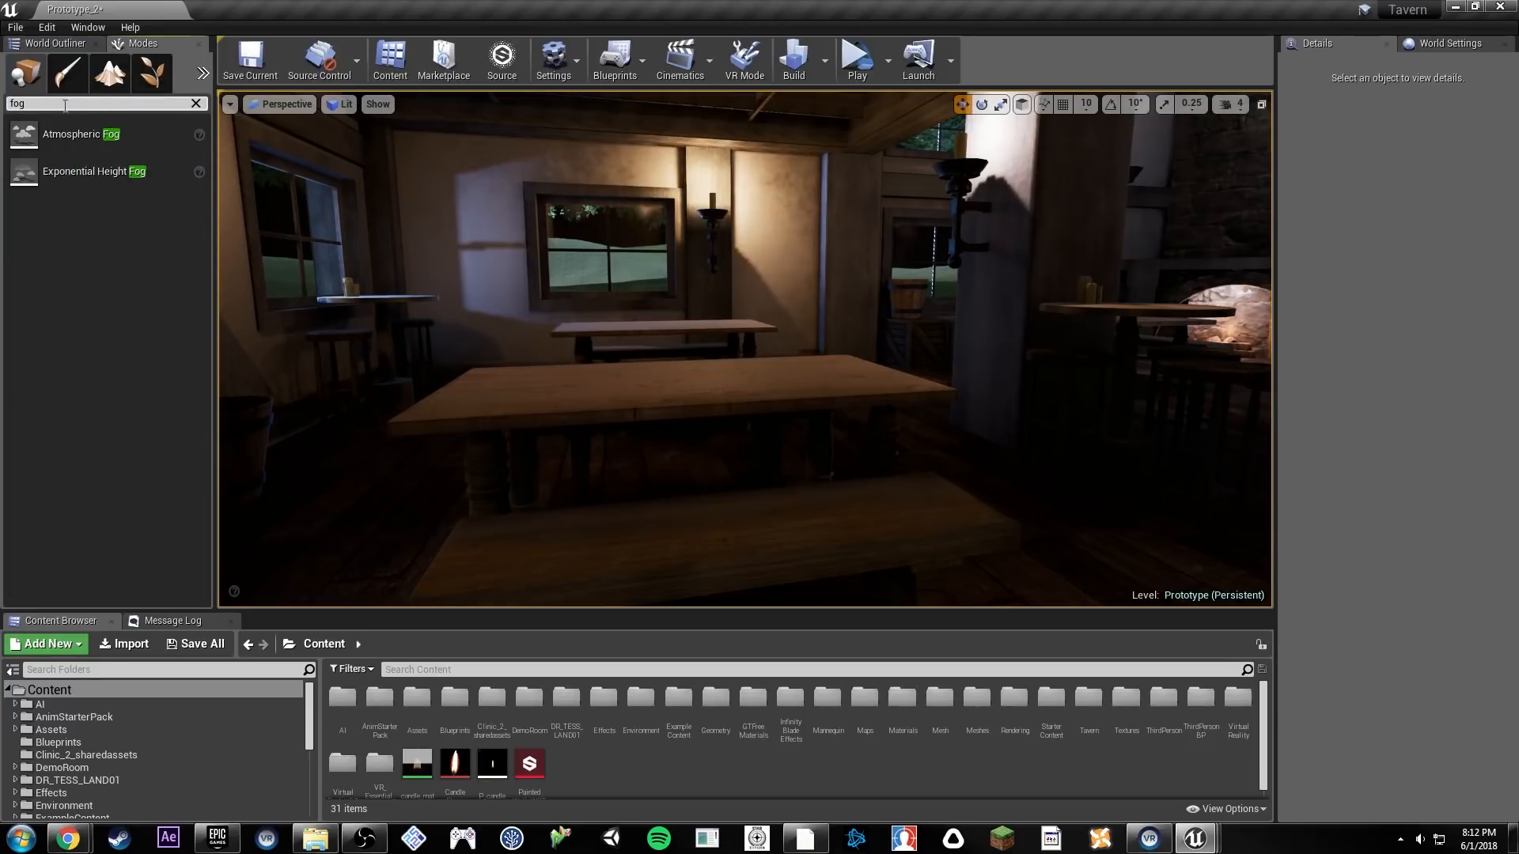
left_click_drag(63, 136, 562, 323)
left_click_drag(93, 171, 752, 425)
Step: Filter the World Outliner by "fog" to list the placed fog actors
left_click(55, 43)
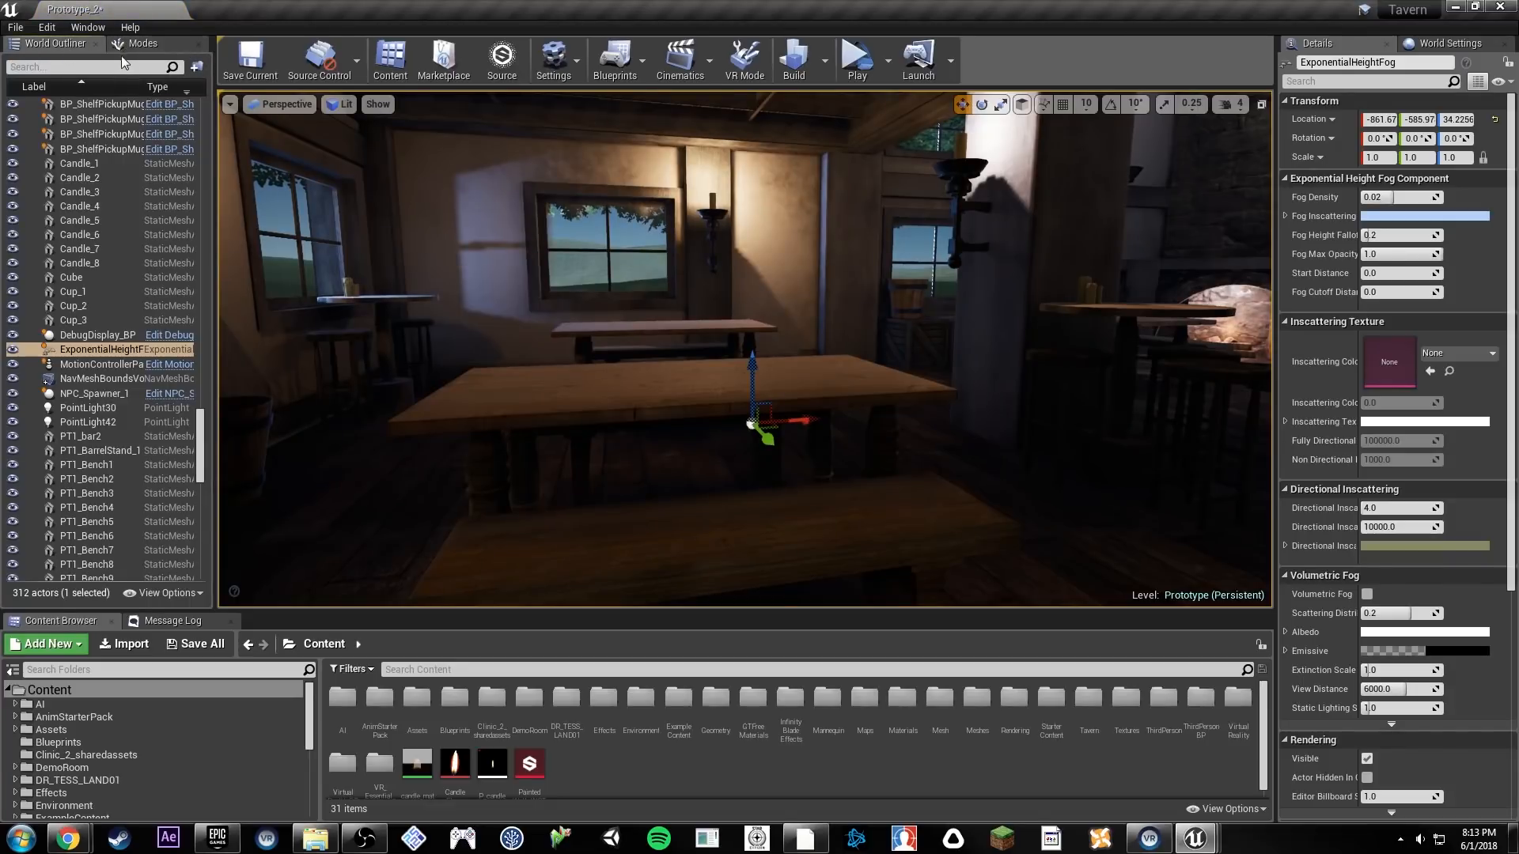
left_click(123, 63)
type("fog")
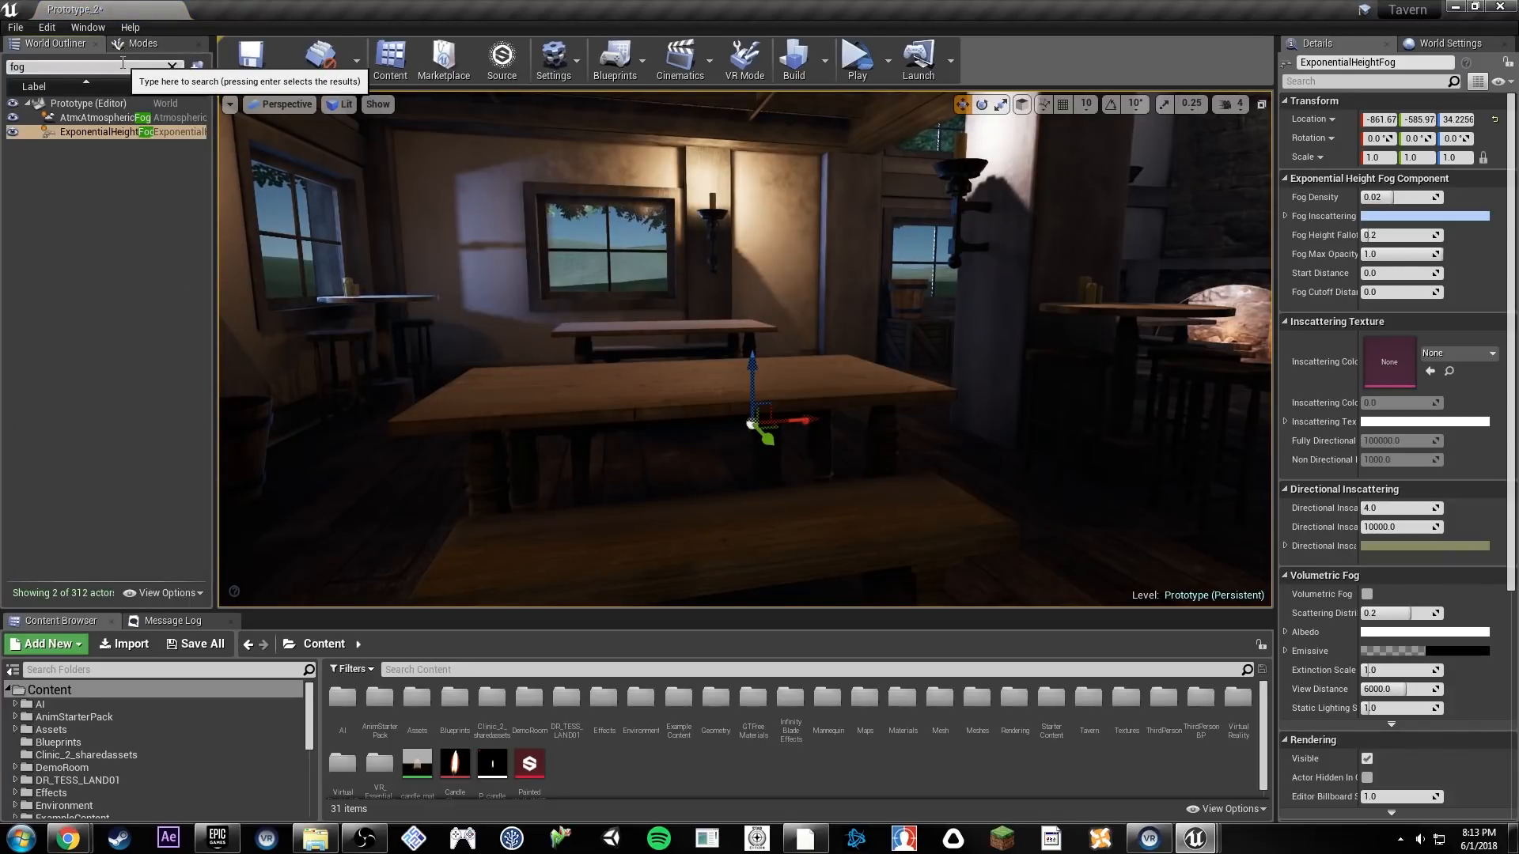
right_click_drag(736, 348, 700, 332)
key("w")
key("s")
Step: Filter the World Outliner by "direc" and select the directional light
left_click(132, 69)
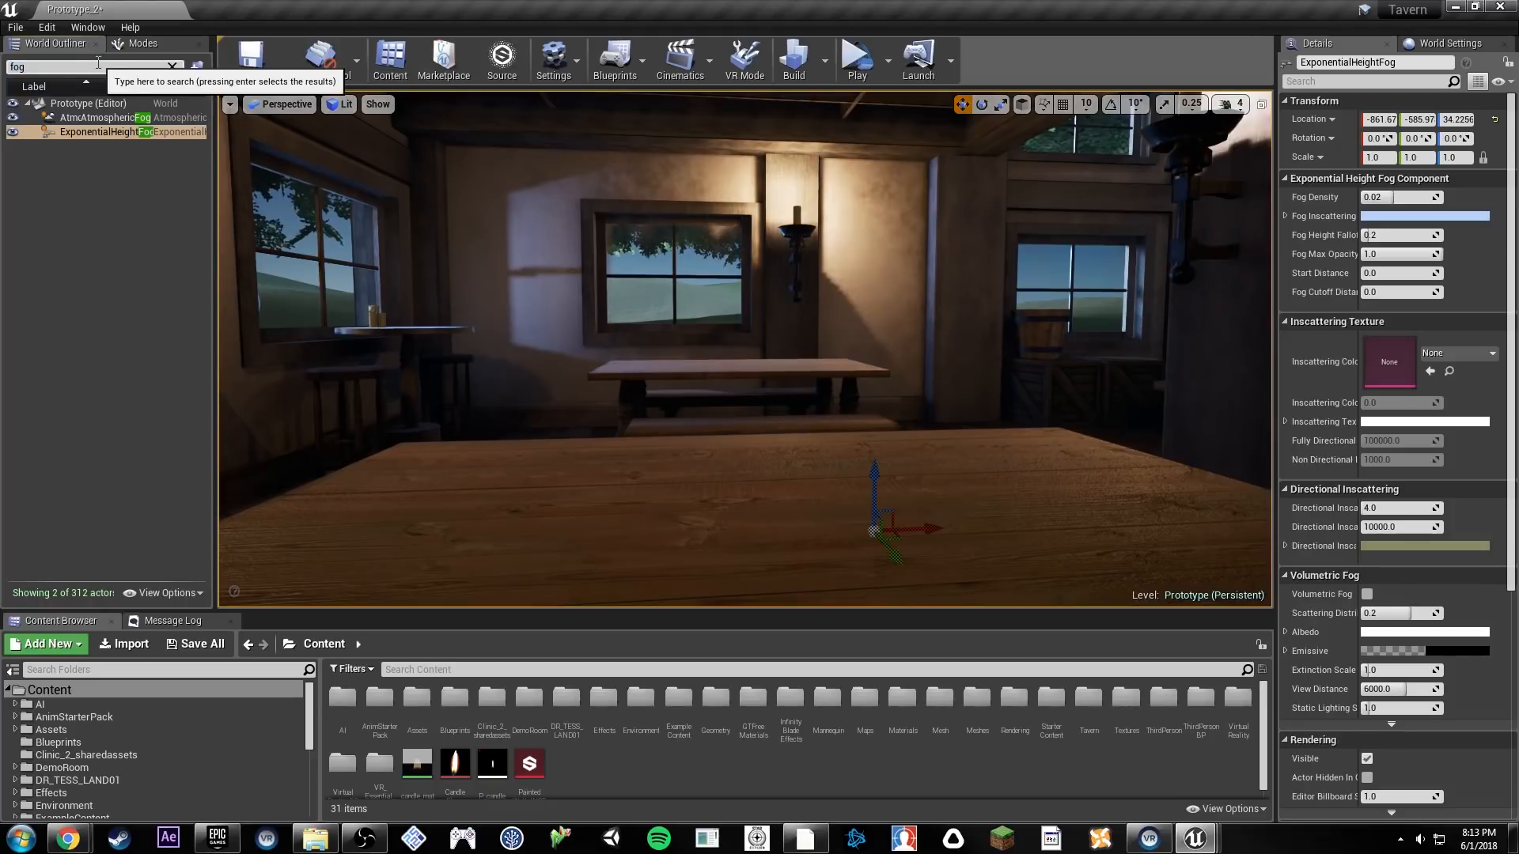
type("direc")
left_click(102, 133)
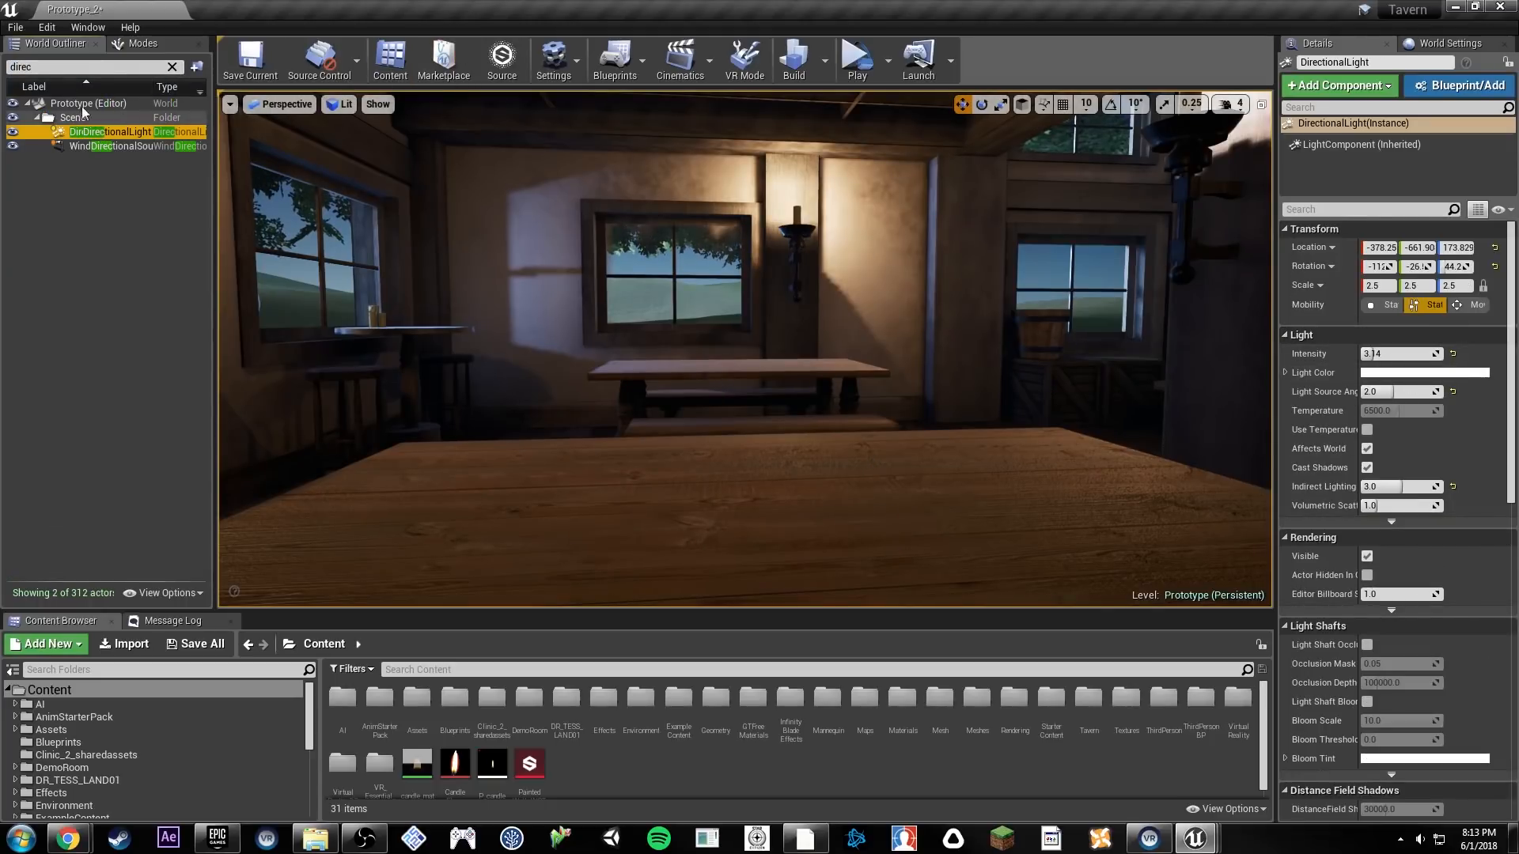
Step: Filter the World Outliner with the OR expression "fog | light"
key("BackSpace")
key("BackSpace")
key("BackSpace")
key("BackSpace")
key("BackSpace")
type("fog")
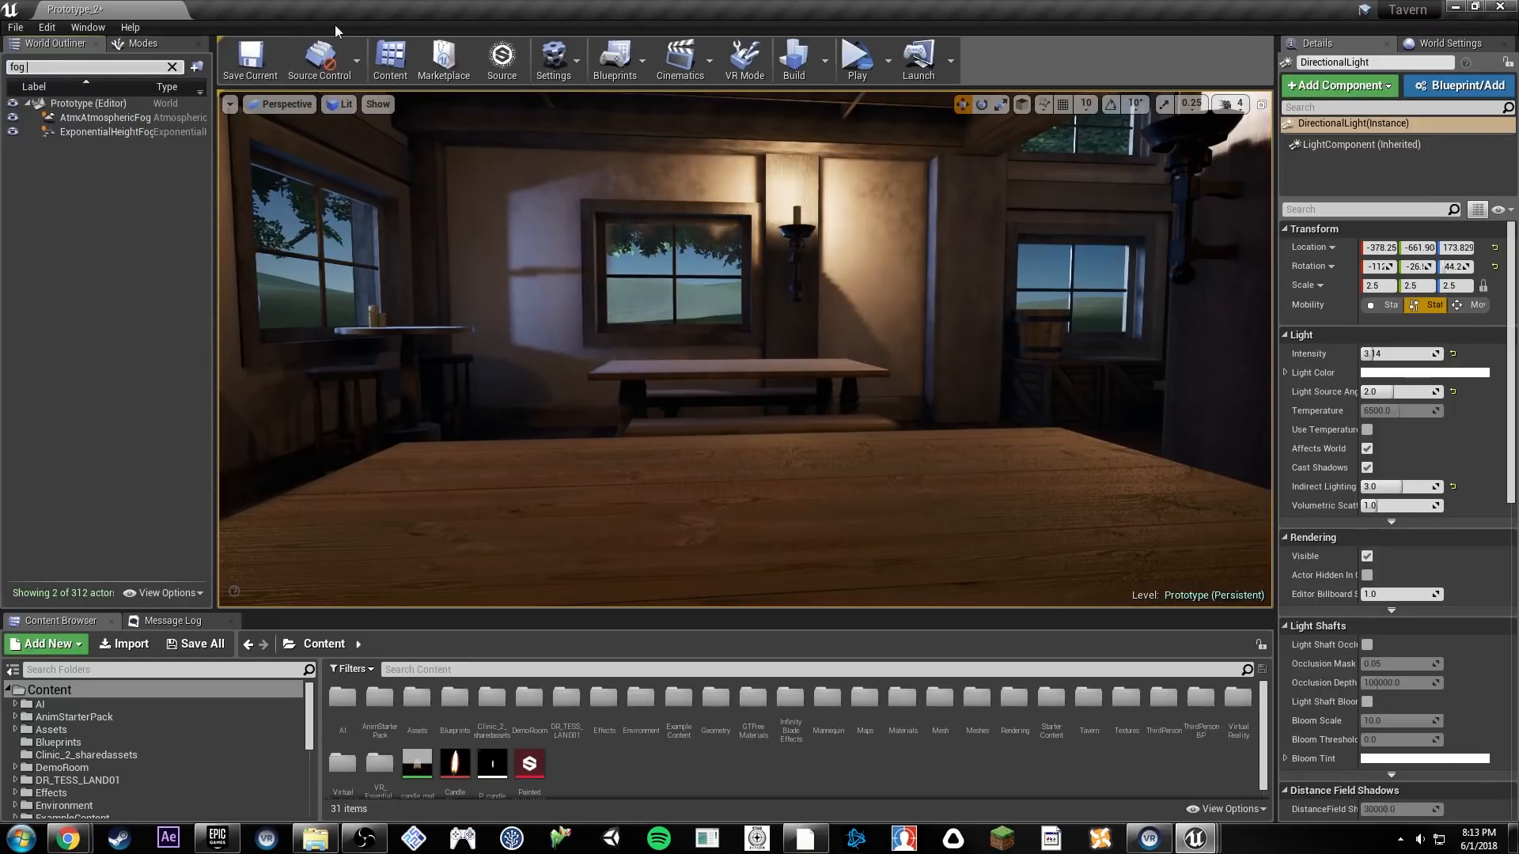
type("|")
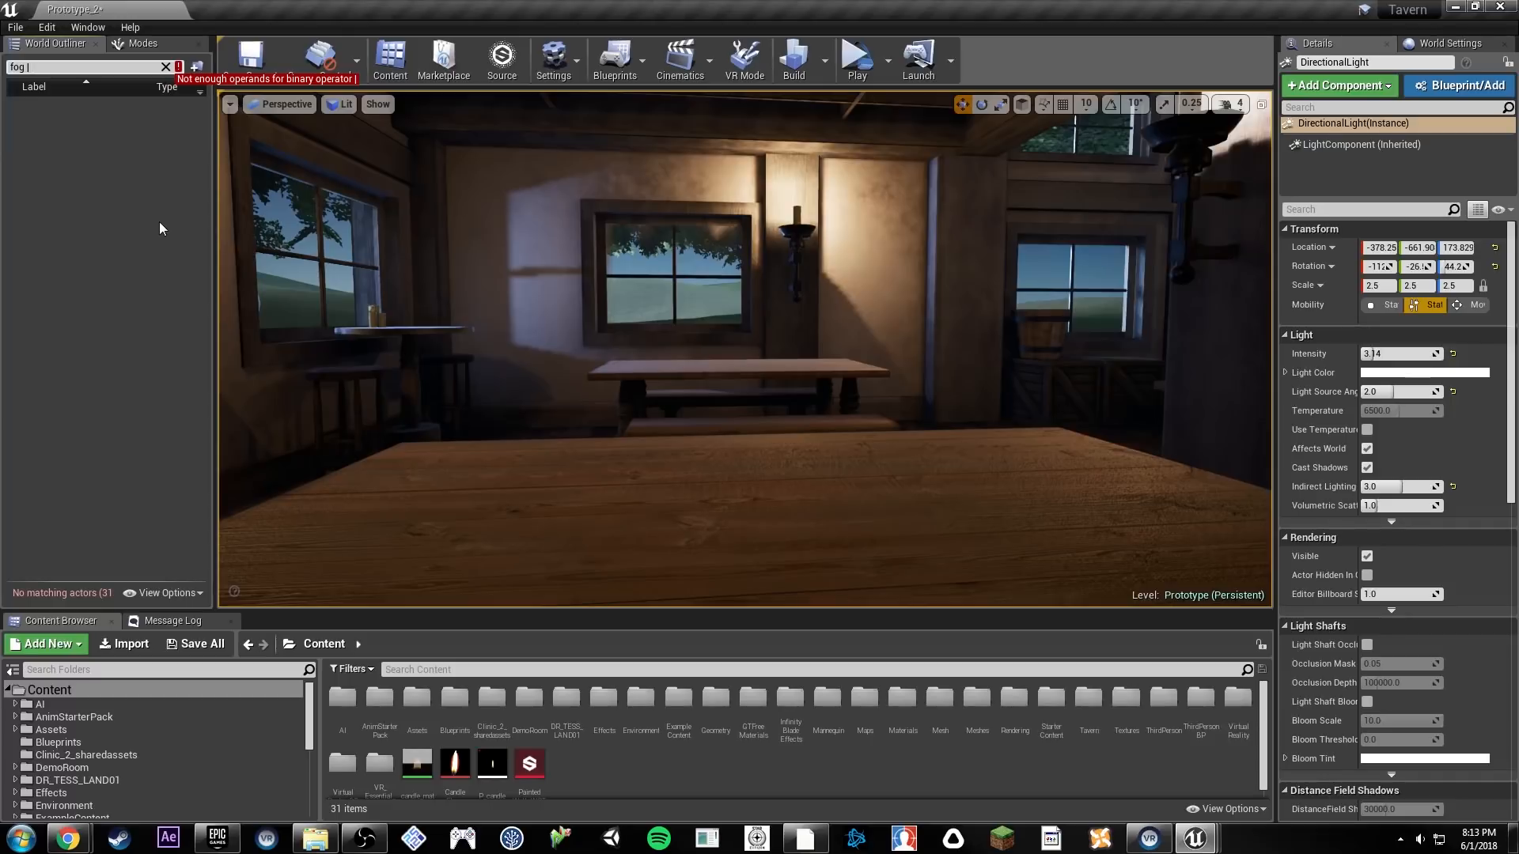
type("light")
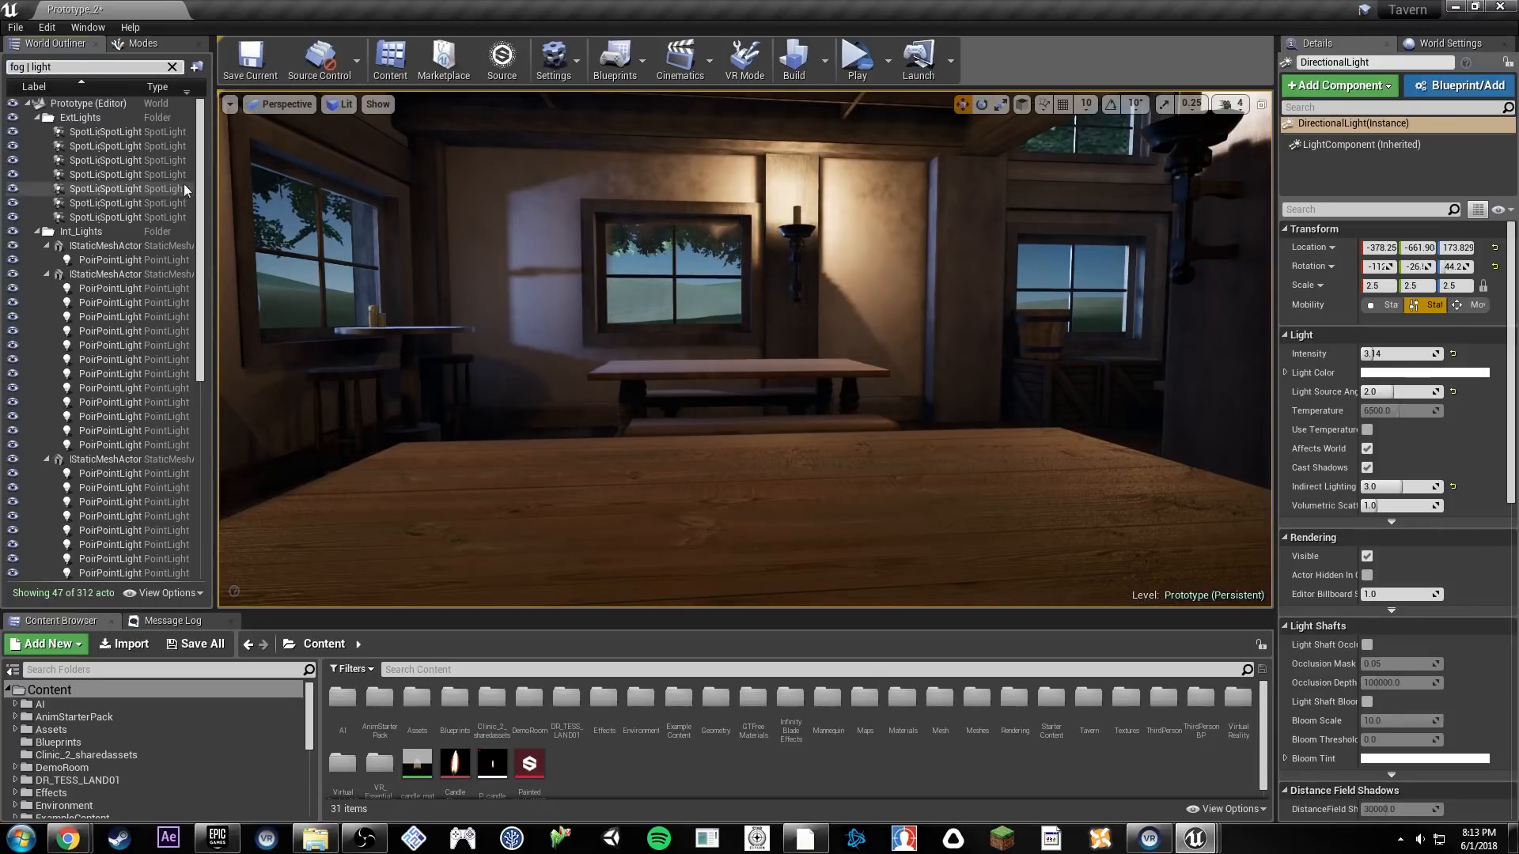
Step: Switch between the Atmospheric Fog and the directional light in the filtered list to compare their settings, ending on the directional light
scroll(119, 316, "down", 8)
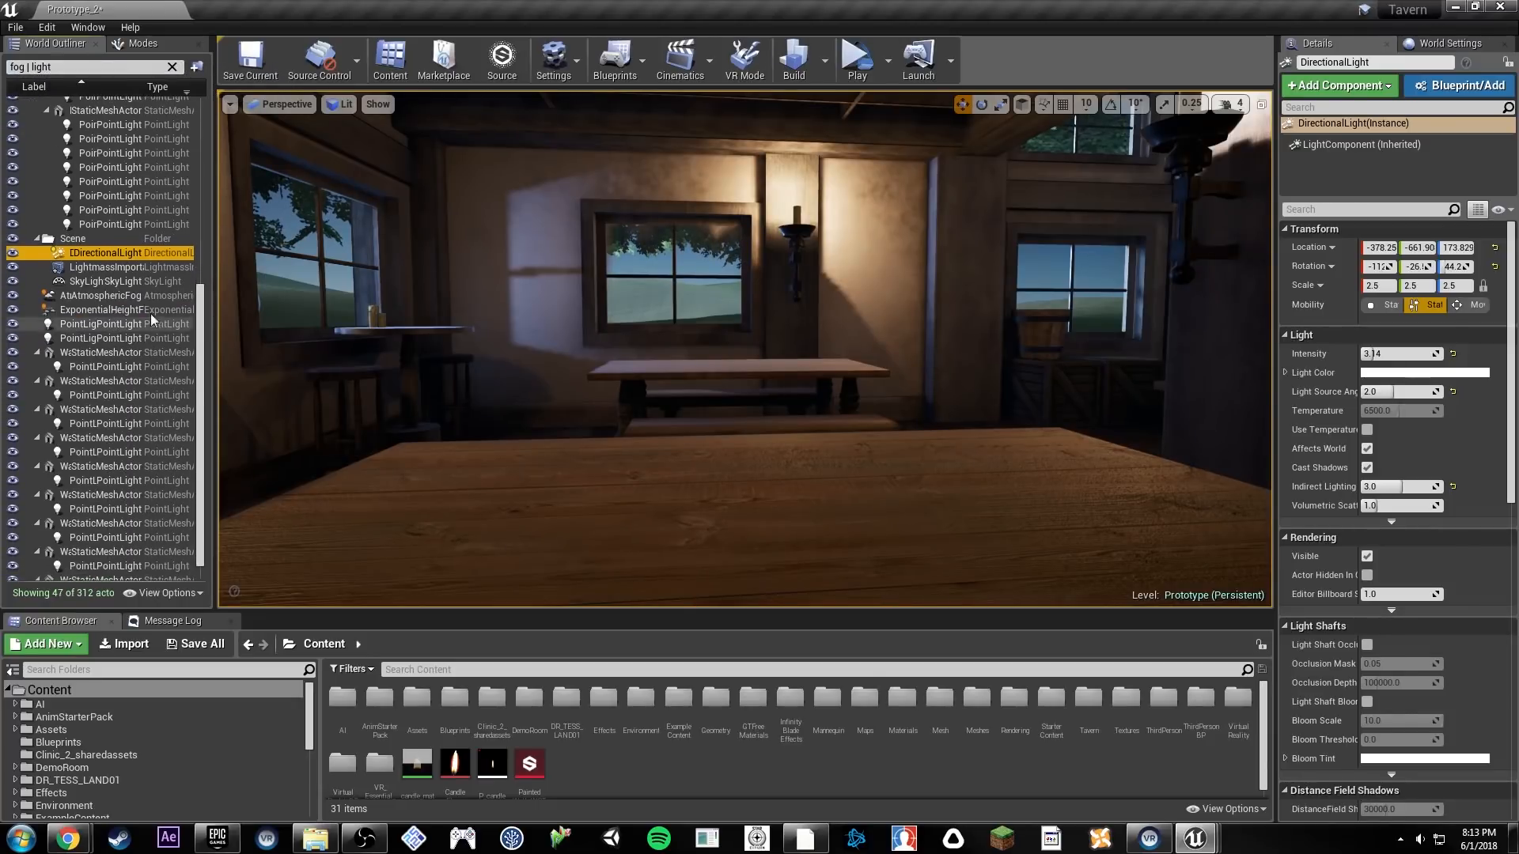
left_click(84, 298)
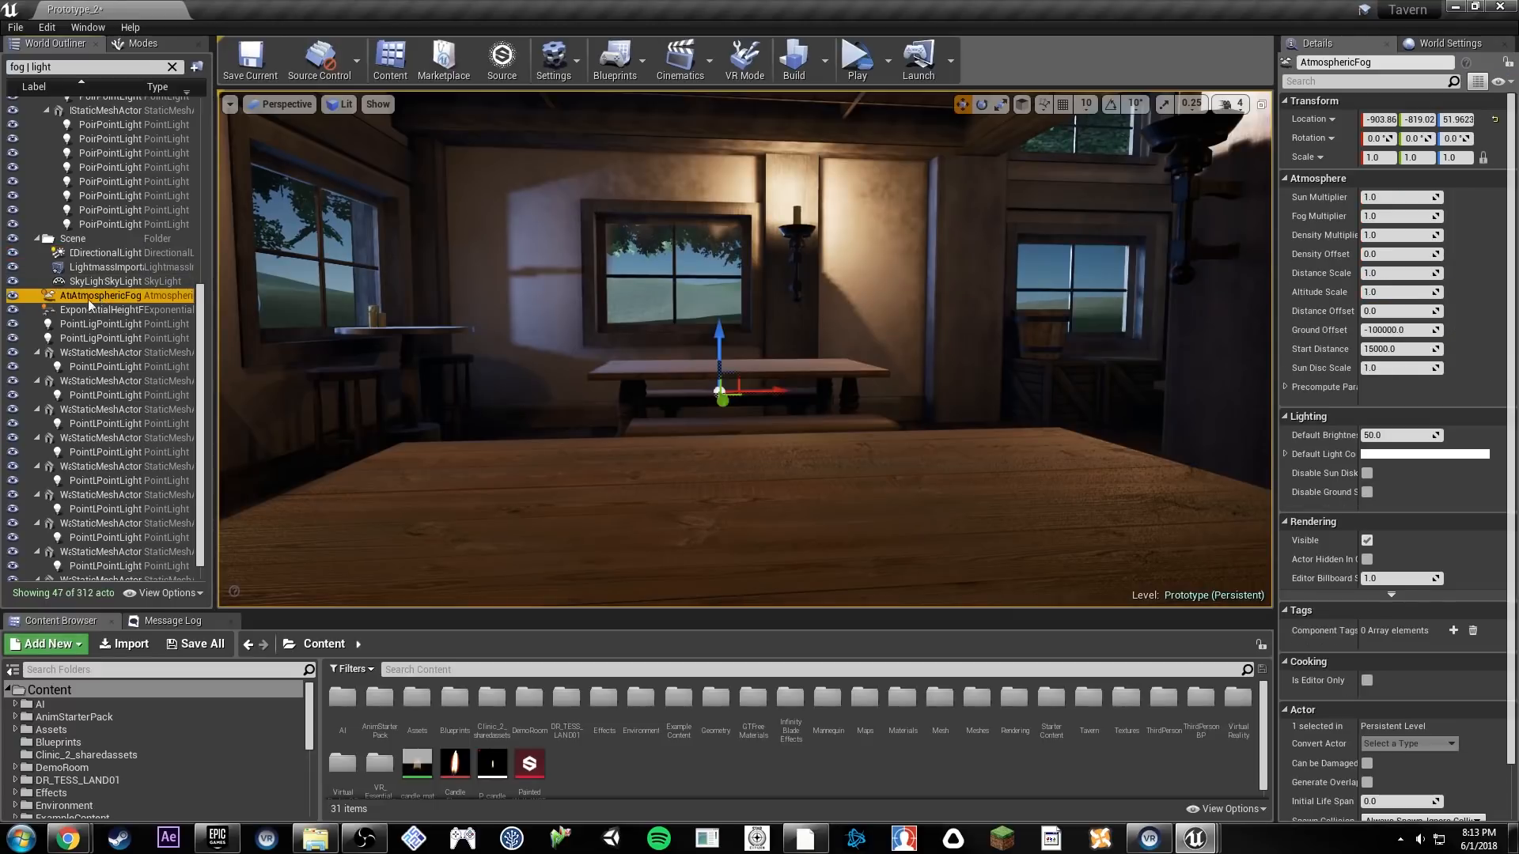
left_click(103, 253)
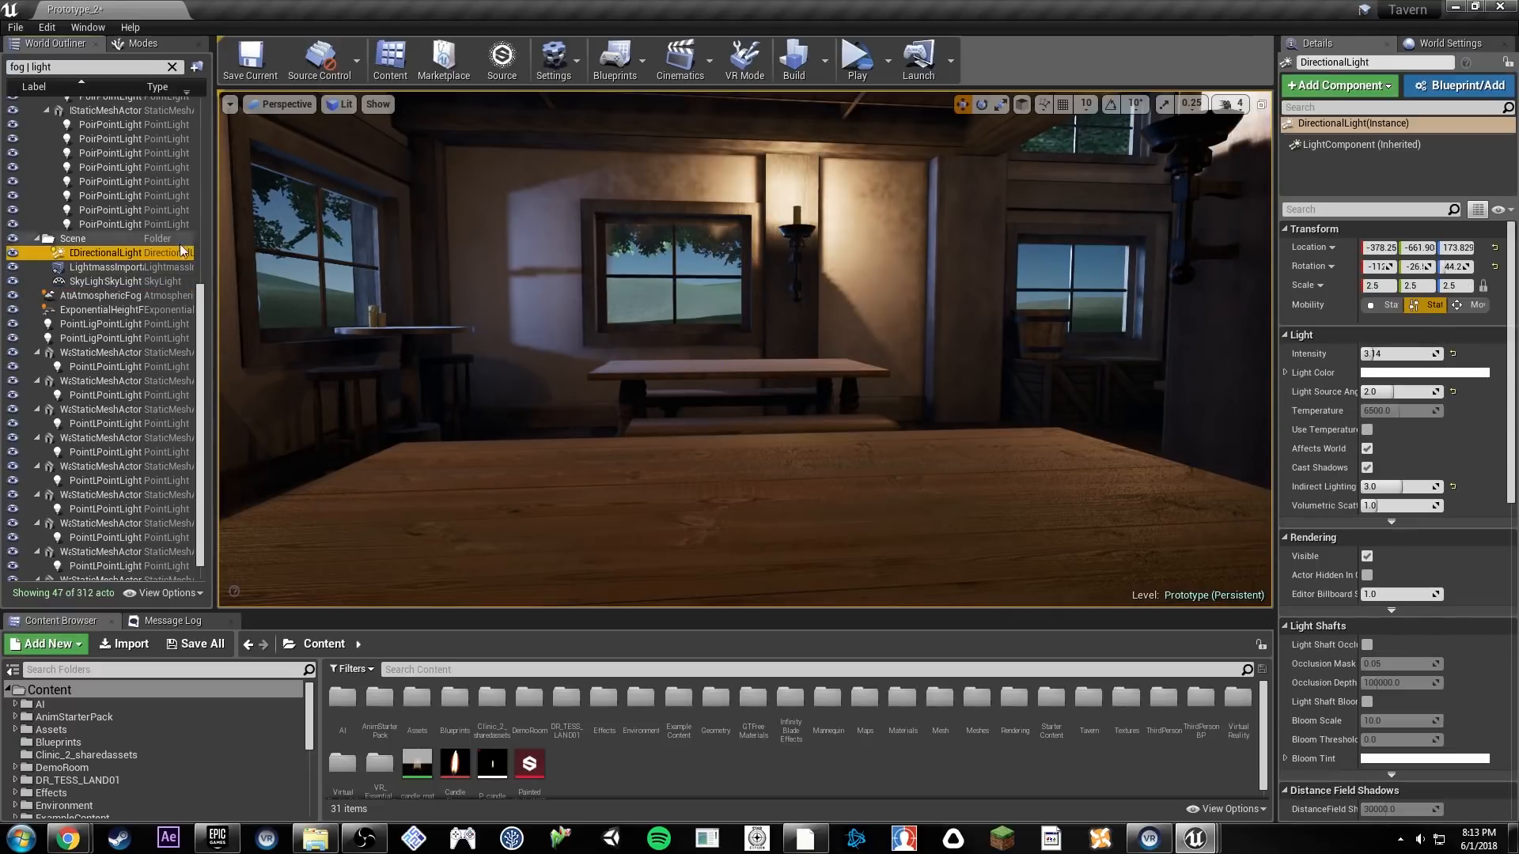
left_click(93, 298)
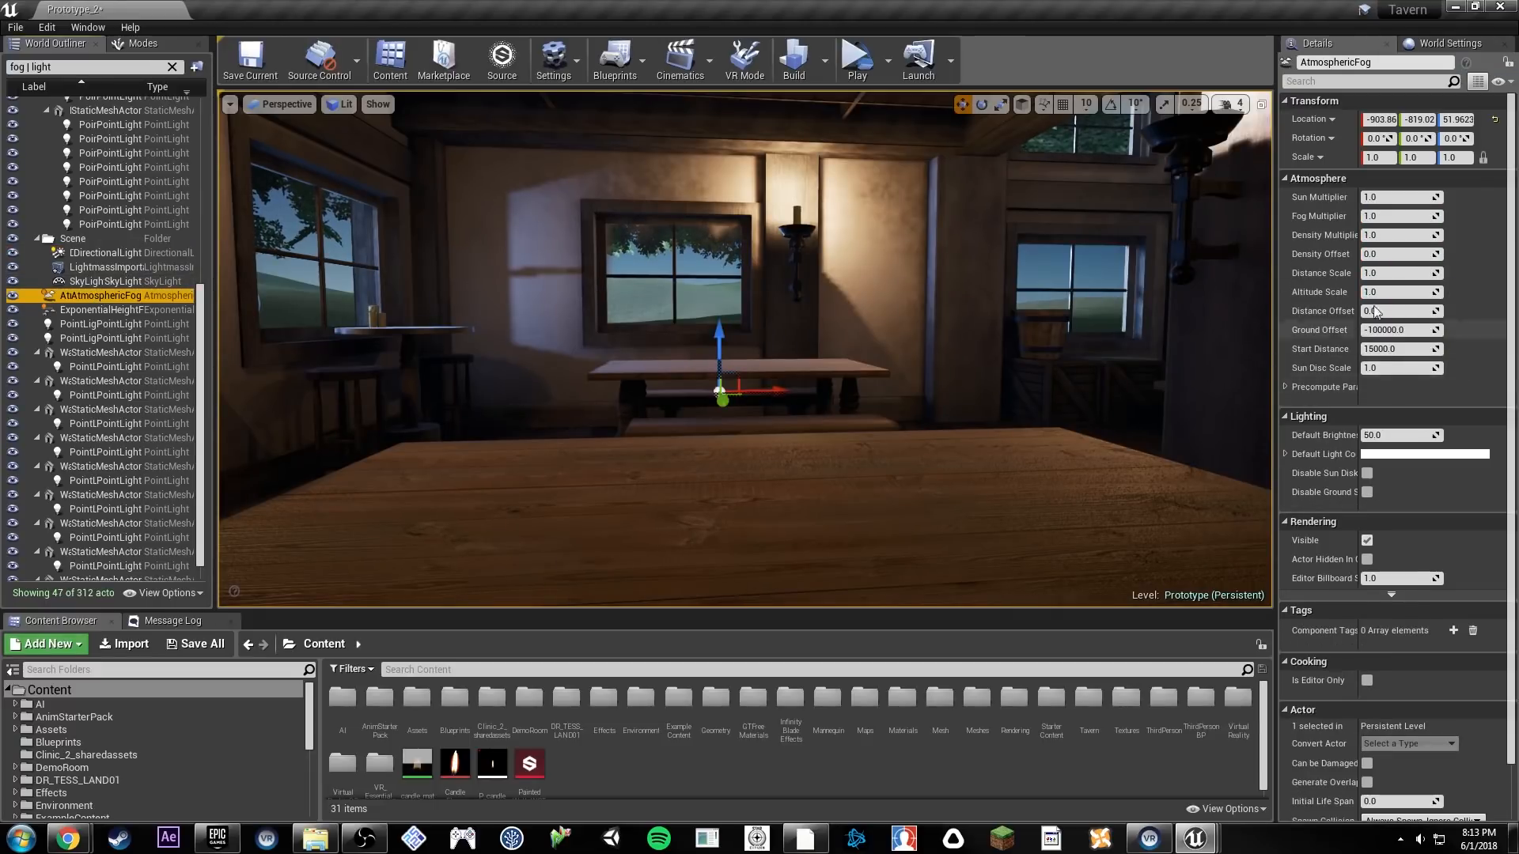
left_click(119, 253)
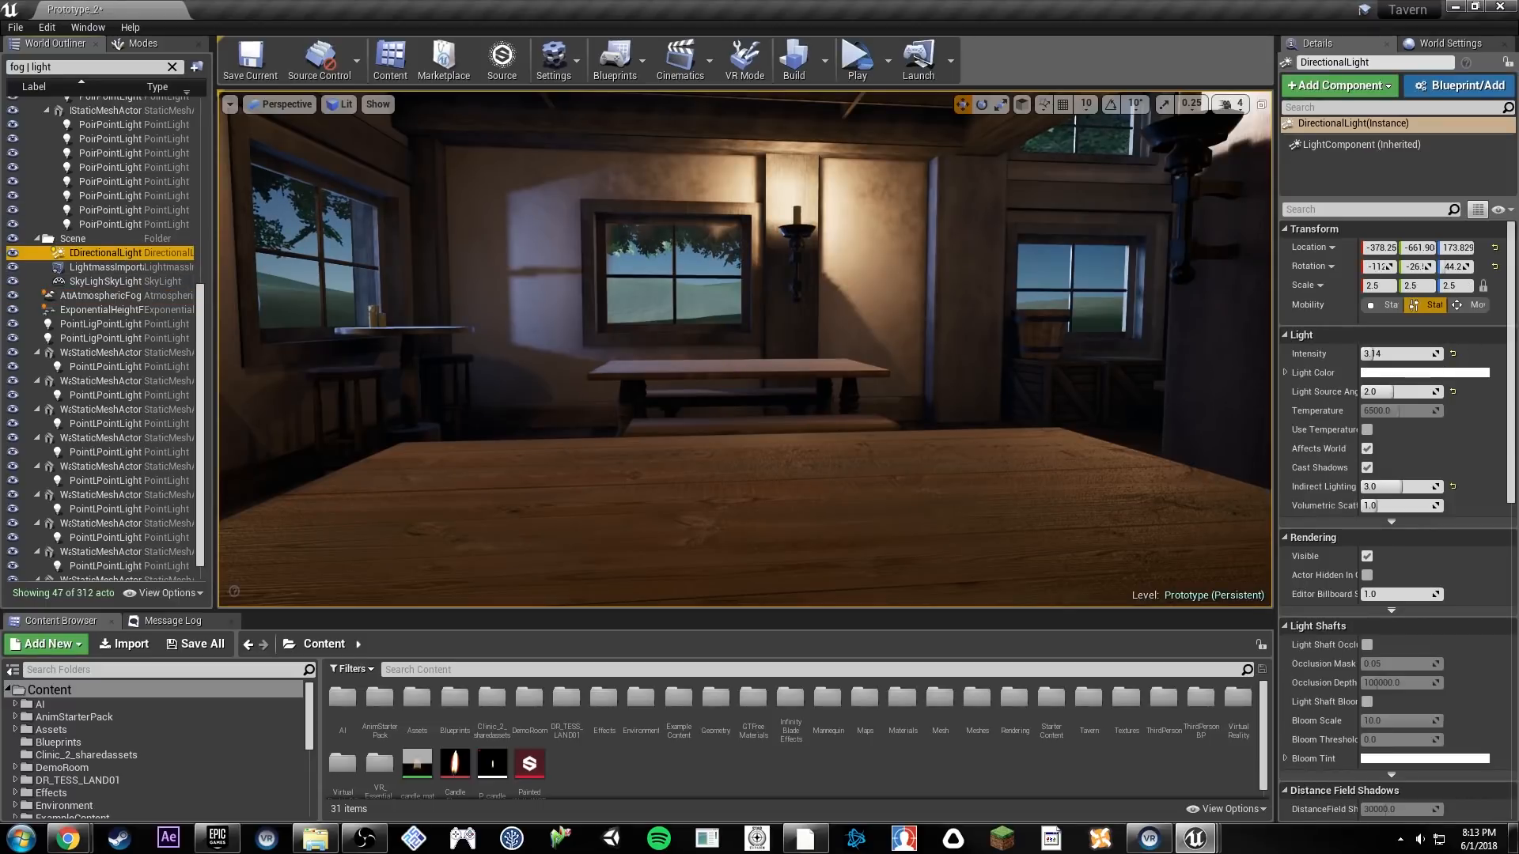
Step: Filter the World Outliner by "directional" and widen it until the full actor labels are readable
left_click(114, 70)
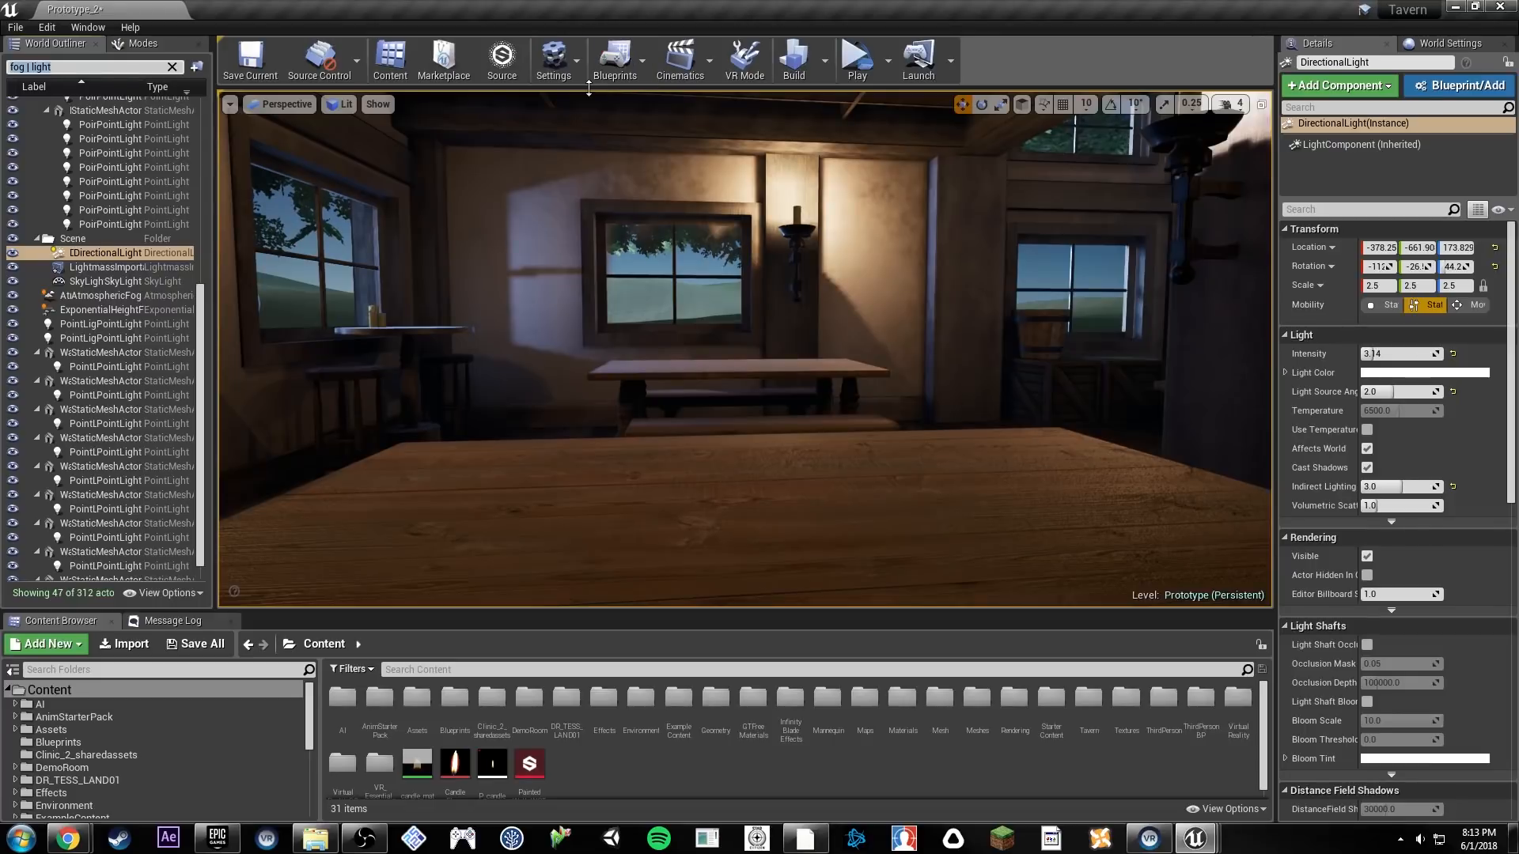
type("direct")
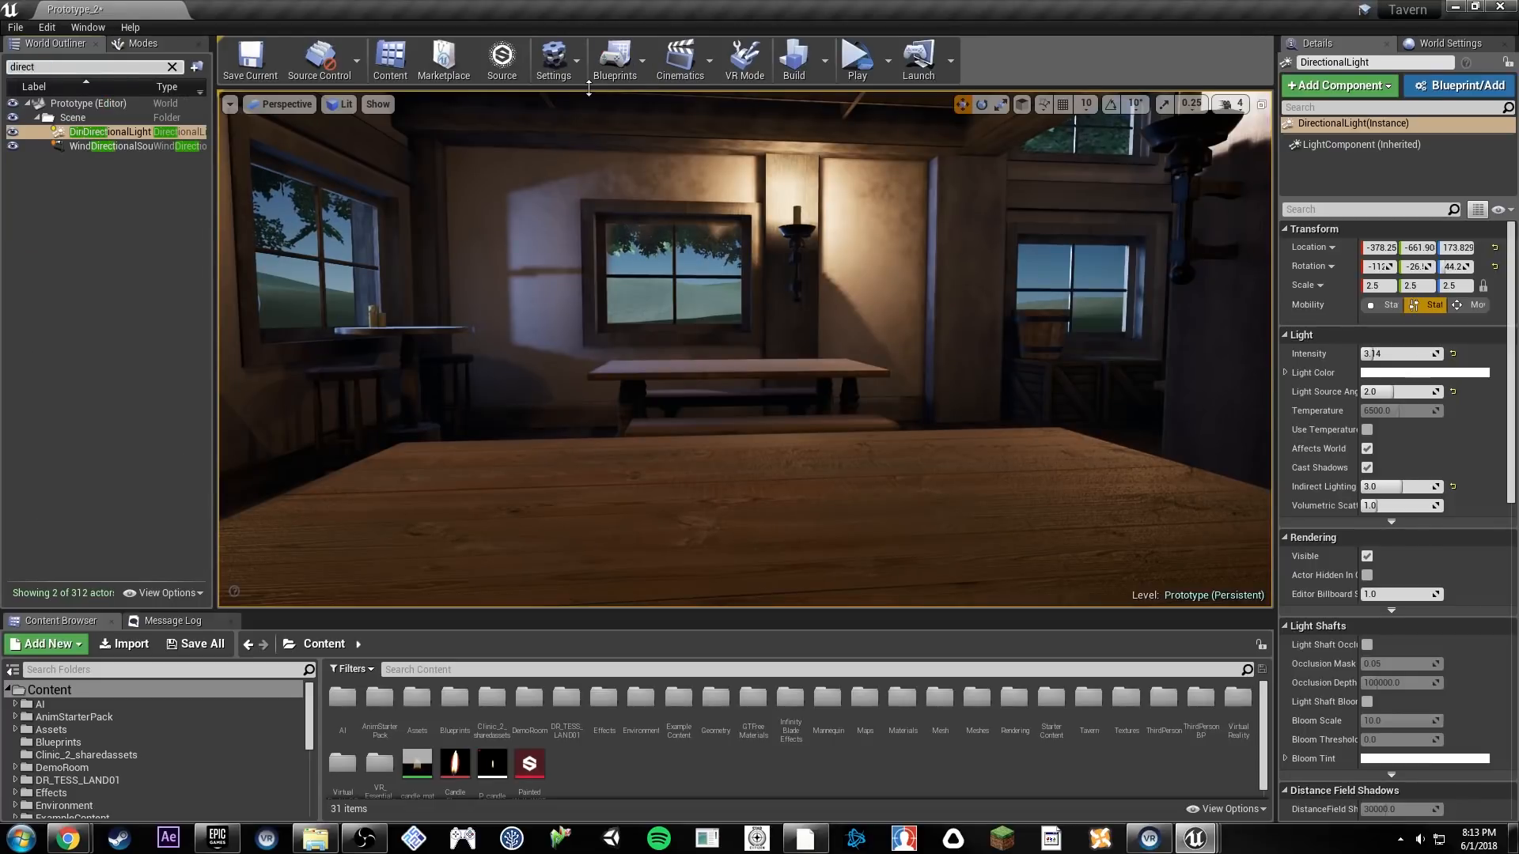
key("ctrl+a")
type("ligh")
key("ctrl+a")
type("dire")
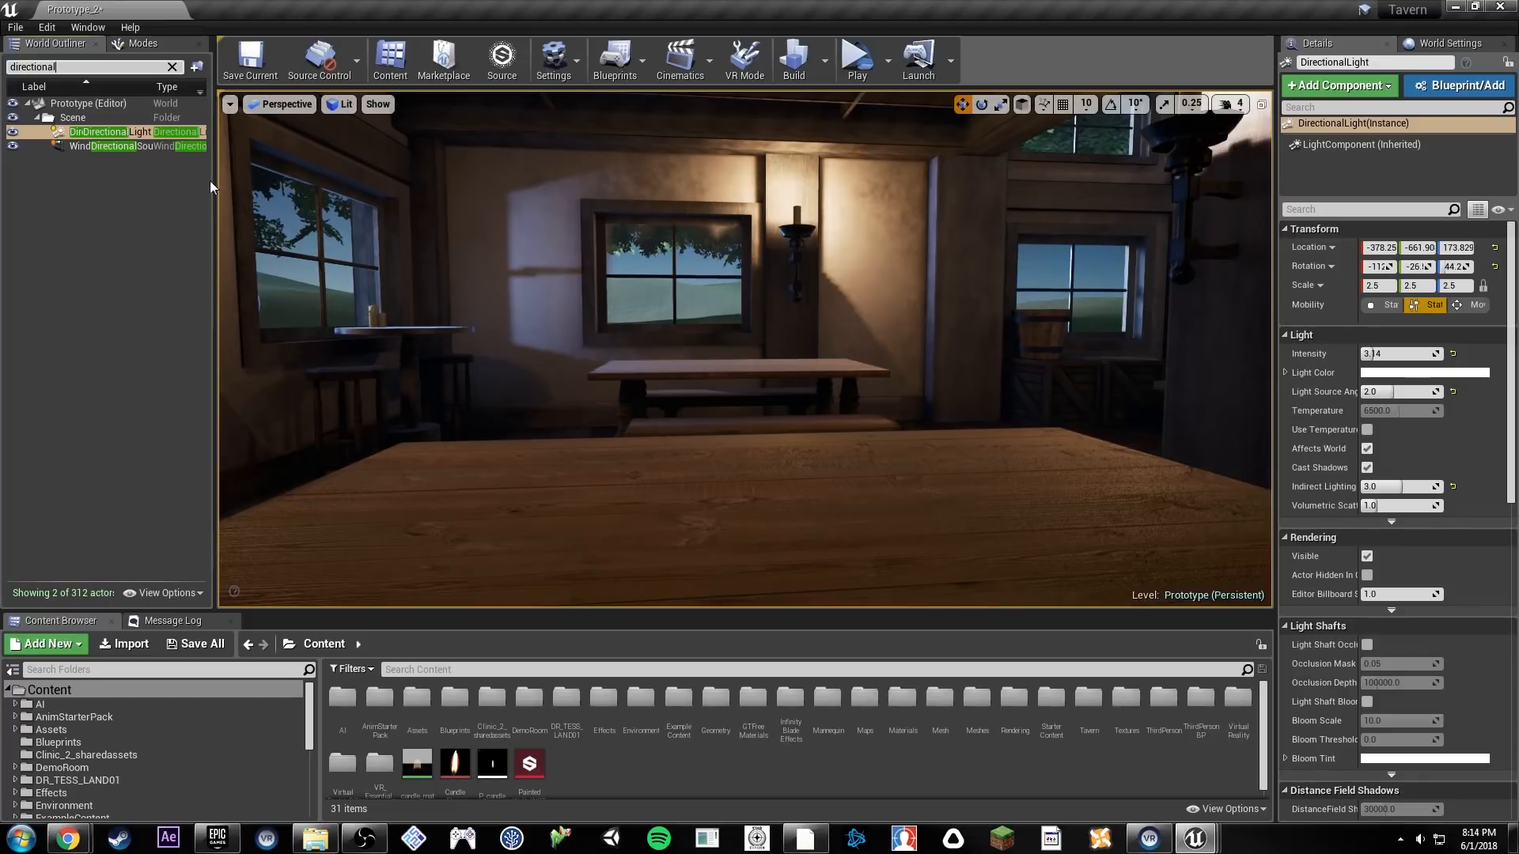
left_click_drag(215, 178, 283, 203)
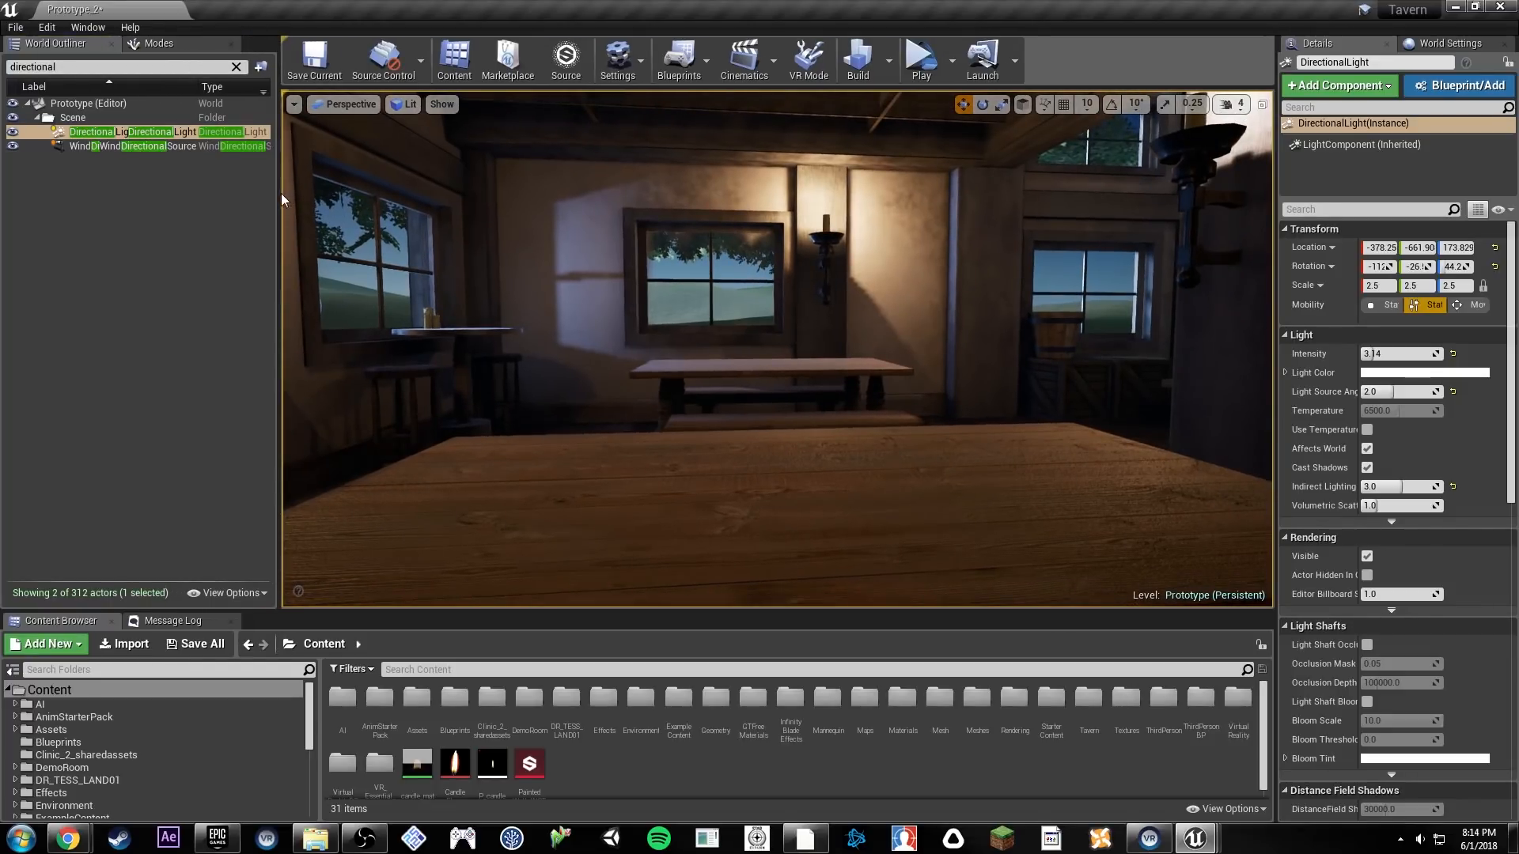
left_click_drag(282, 196, 437, 198)
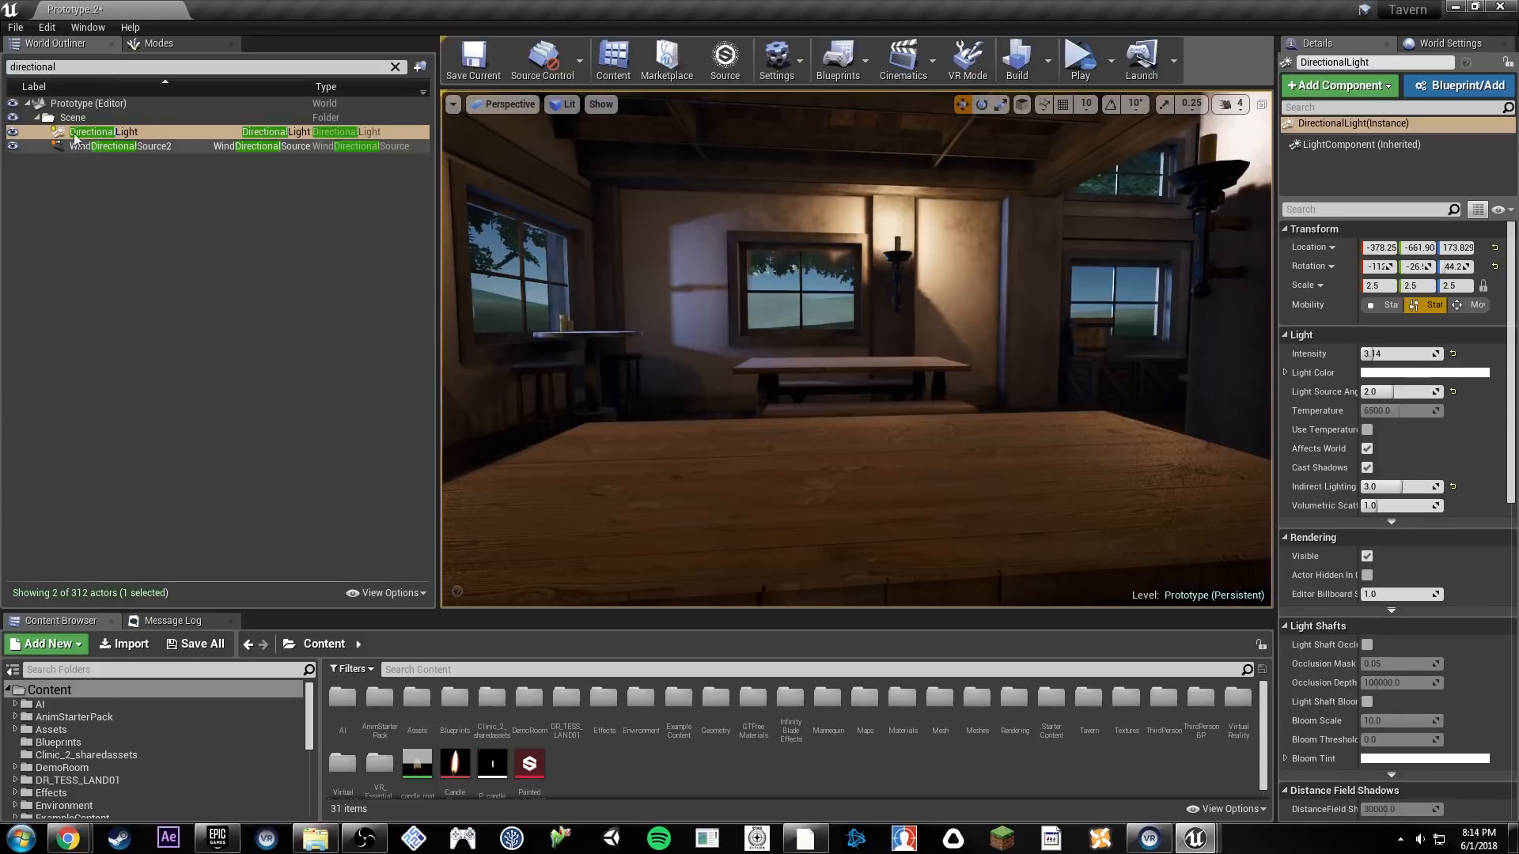
Step: Extend the World Outliner filter to the AND expression "directional & light"
left_click(123, 66)
left_click(126, 69)
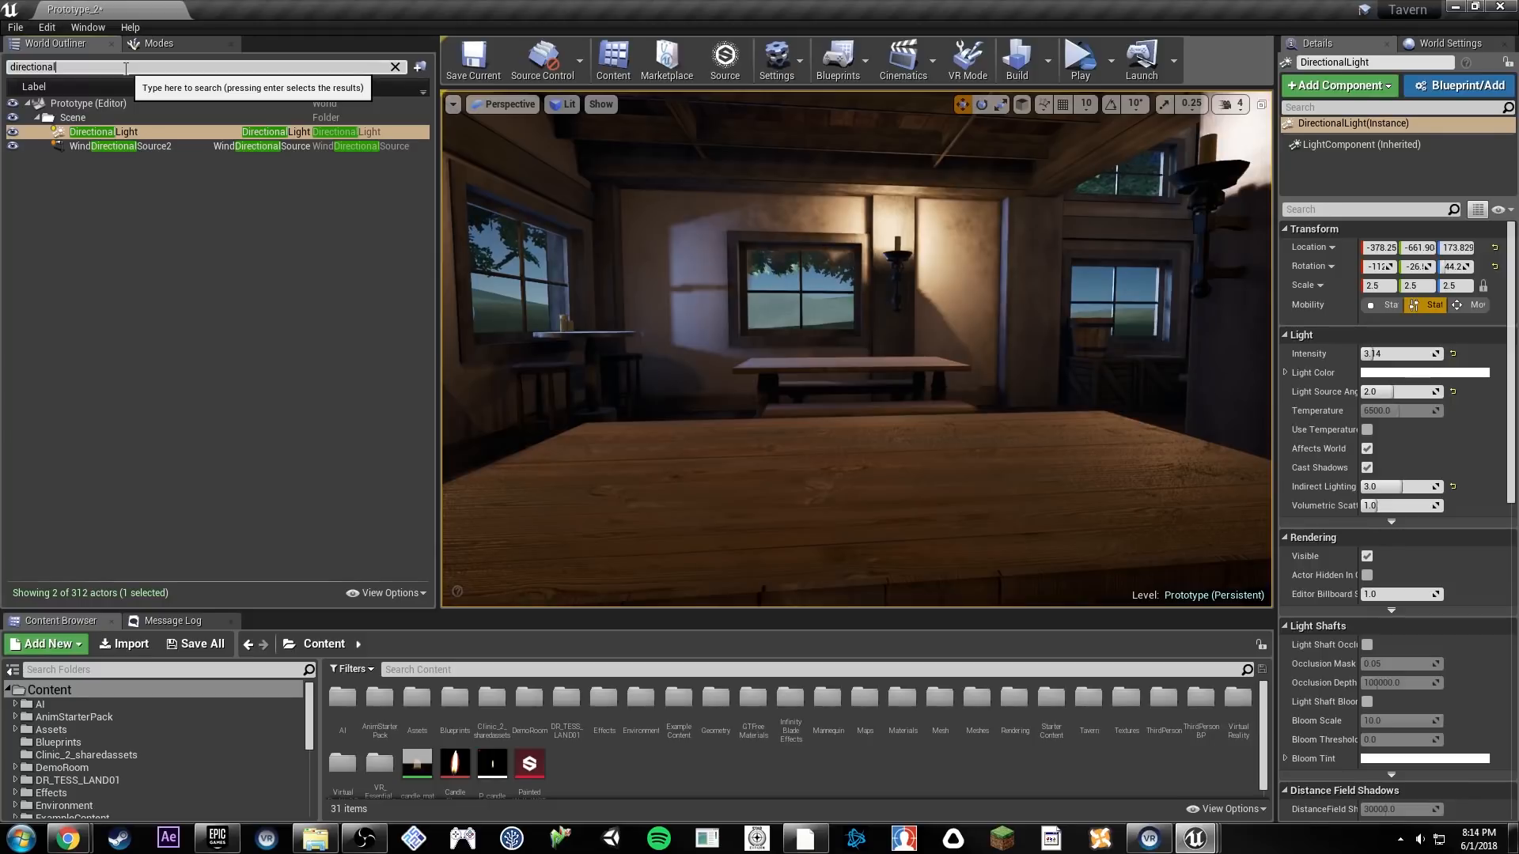
type("&")
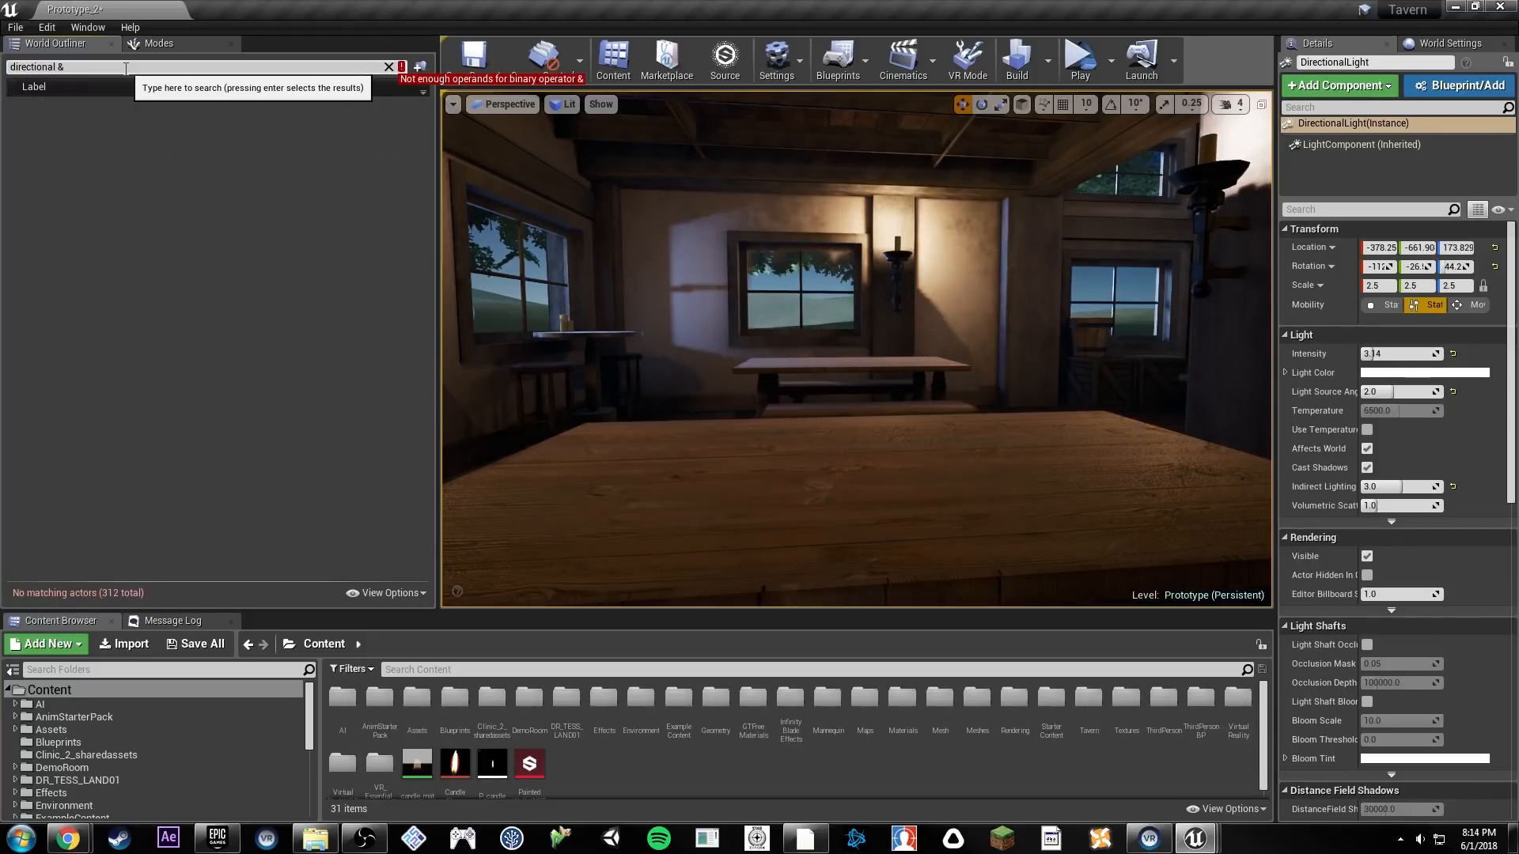
type(" light")
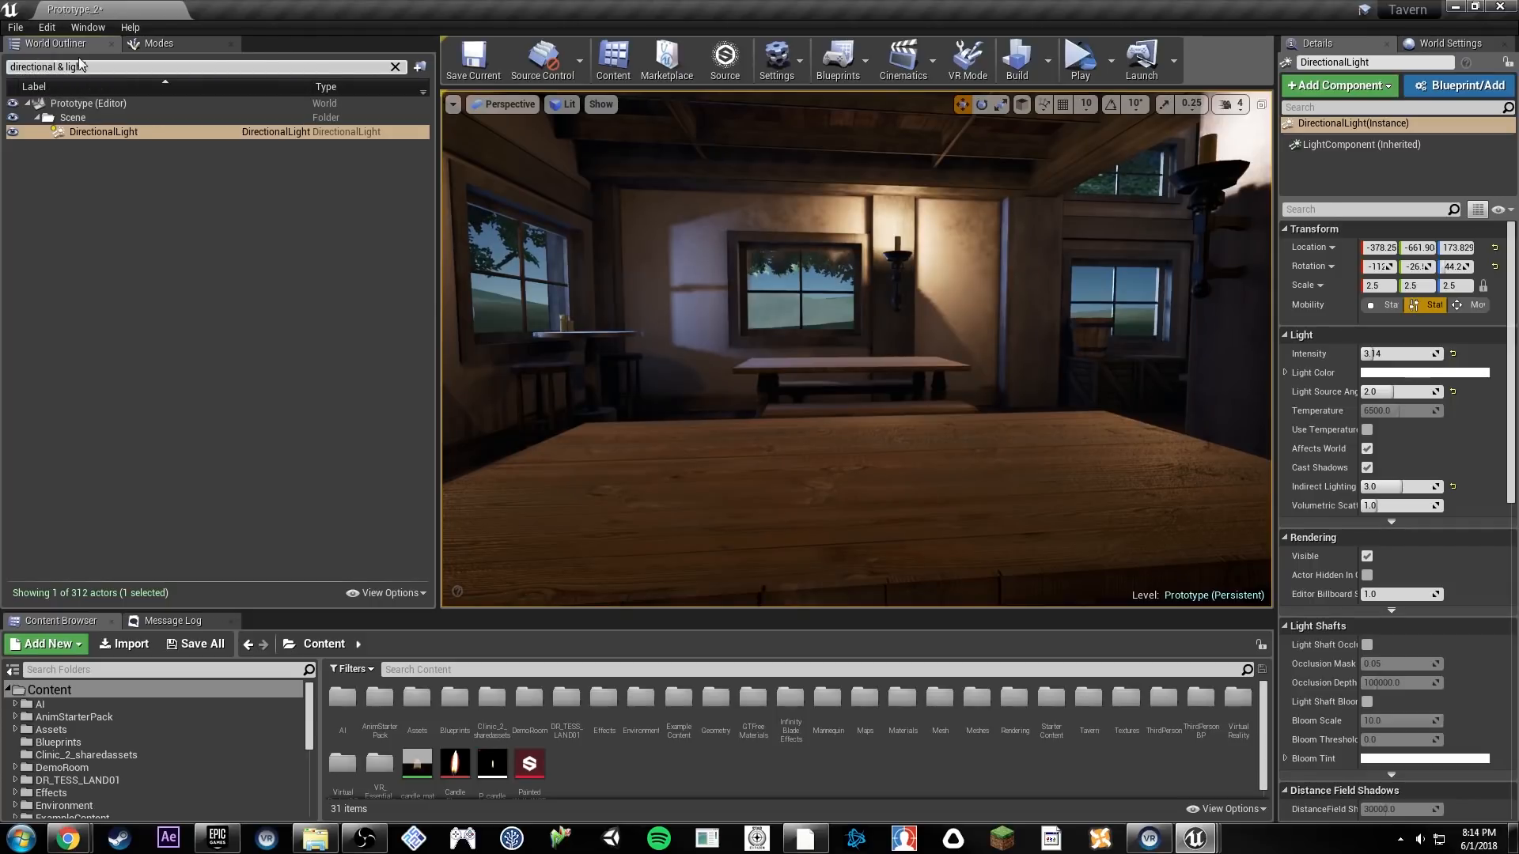
Step: Clear the World Outliner filter and shrink the outliner to a narrow column
key("Return")
key("BackSpace")
left_click_drag(437, 192, 199, 193)
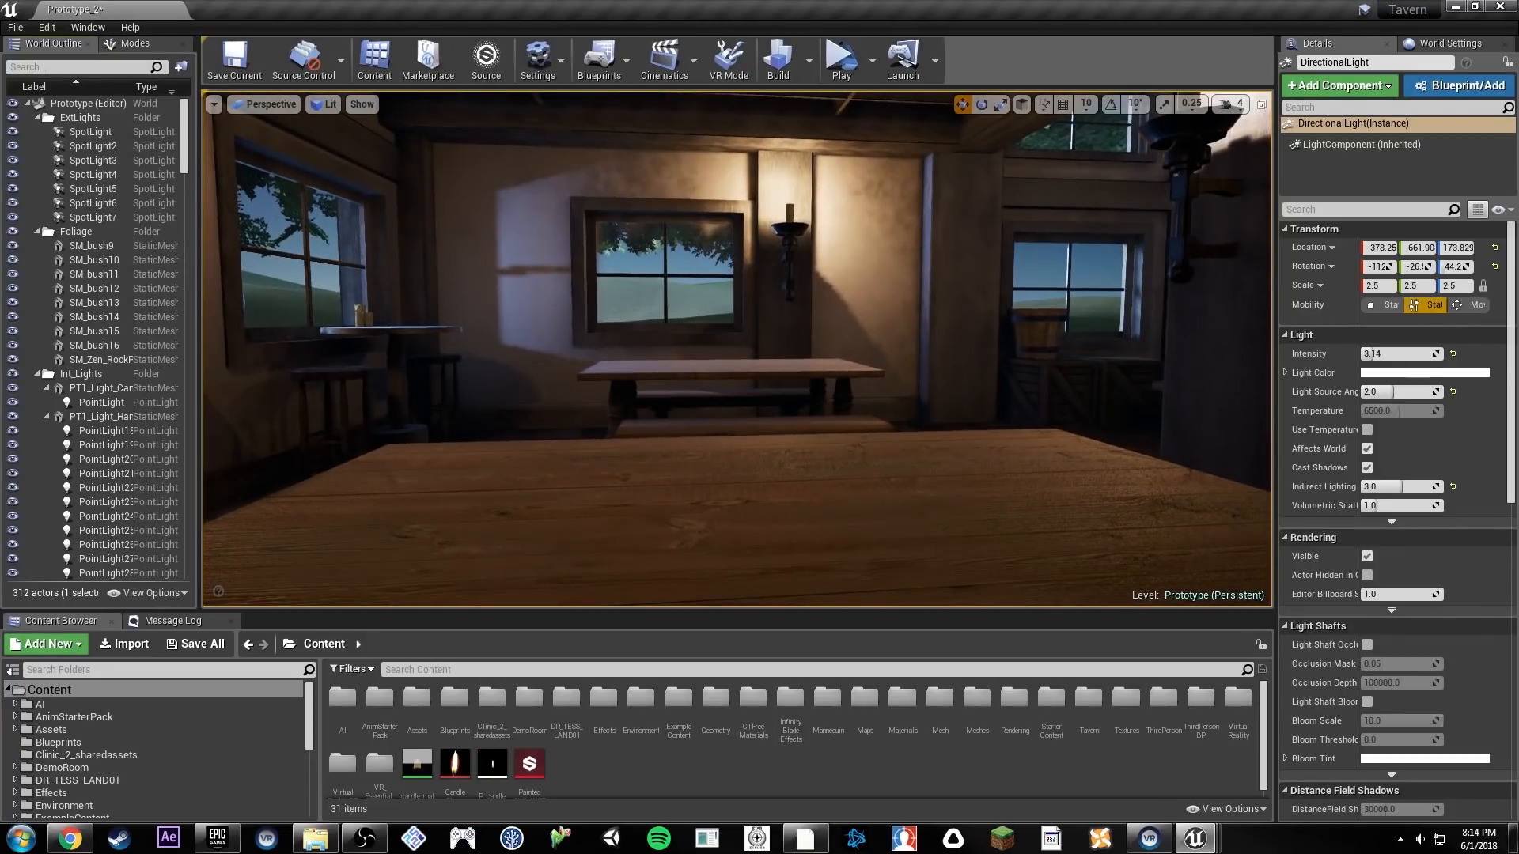
Step: Set the Blueprints content folder's color to a blue, hex sRGB 3B50BCFF
right_click_drag(813, 353, 859, 346)
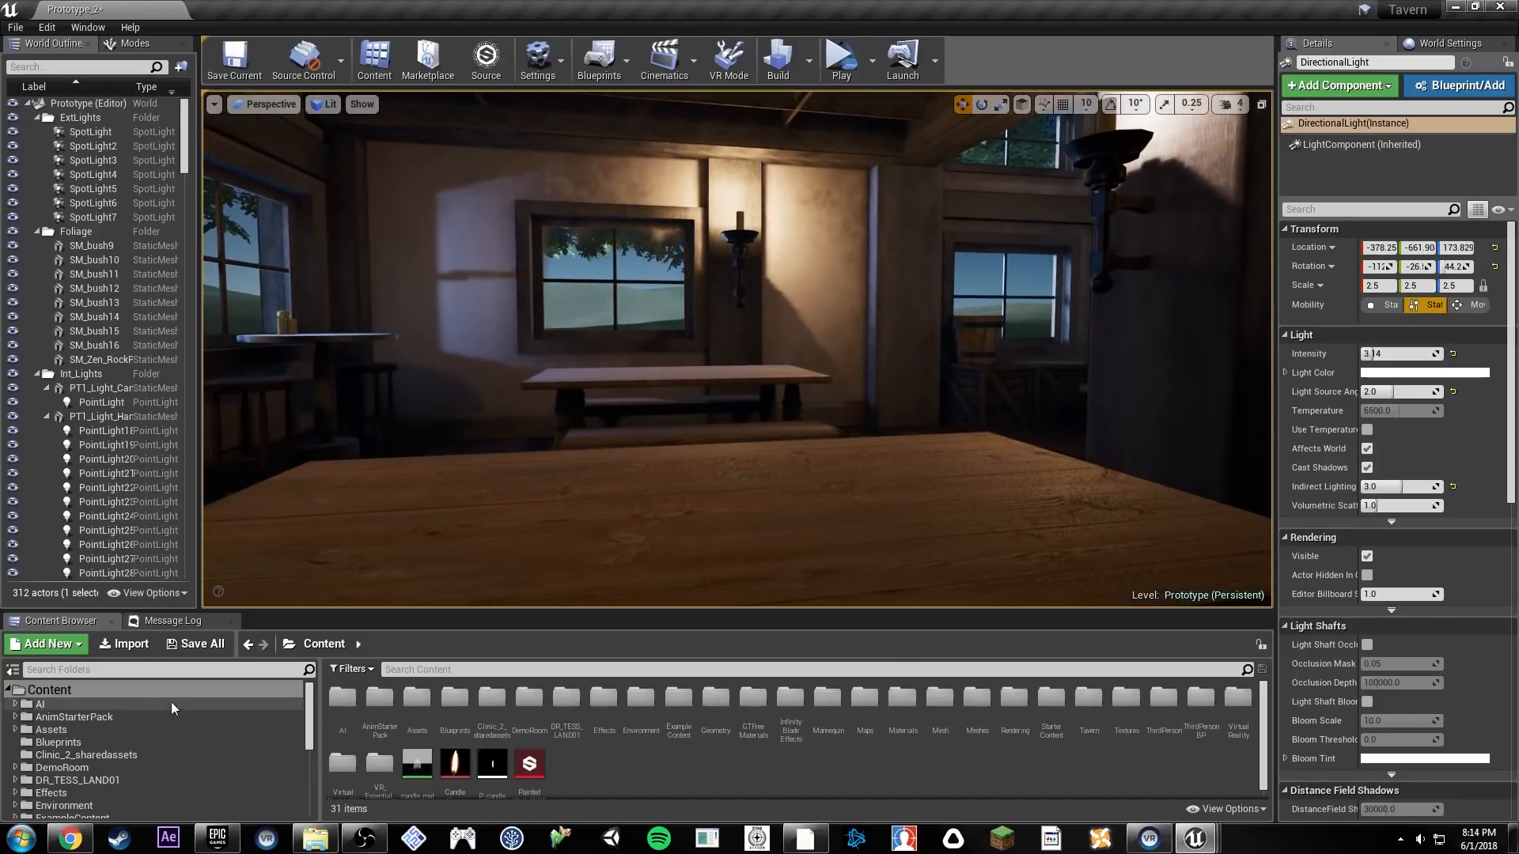
scroll(170, 712, "down", 3)
scroll(87, 779, "down", 3)
scroll(125, 776, "up", 6)
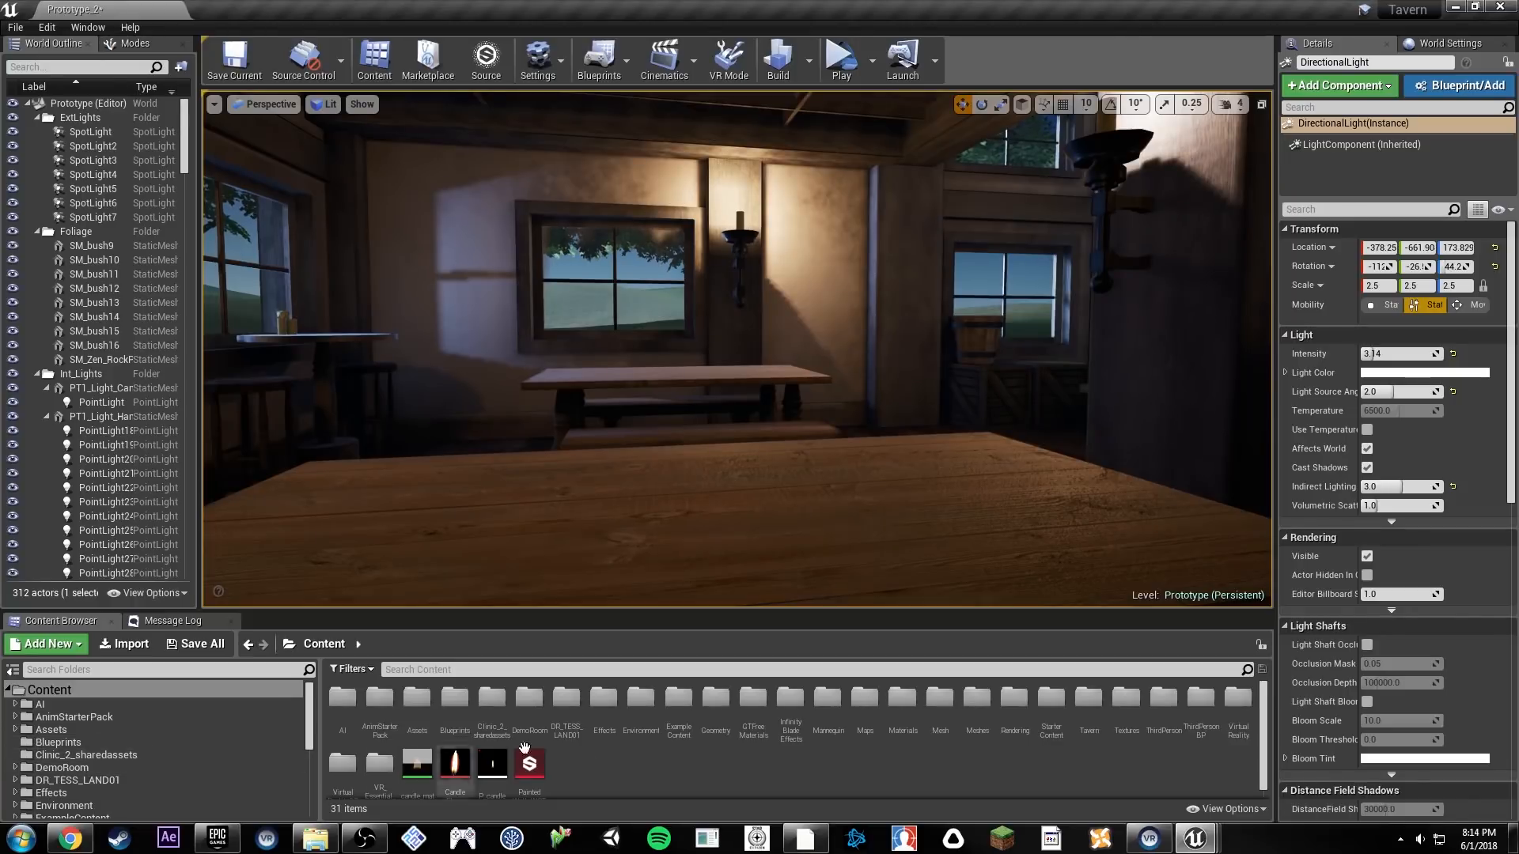
left_click(716, 698)
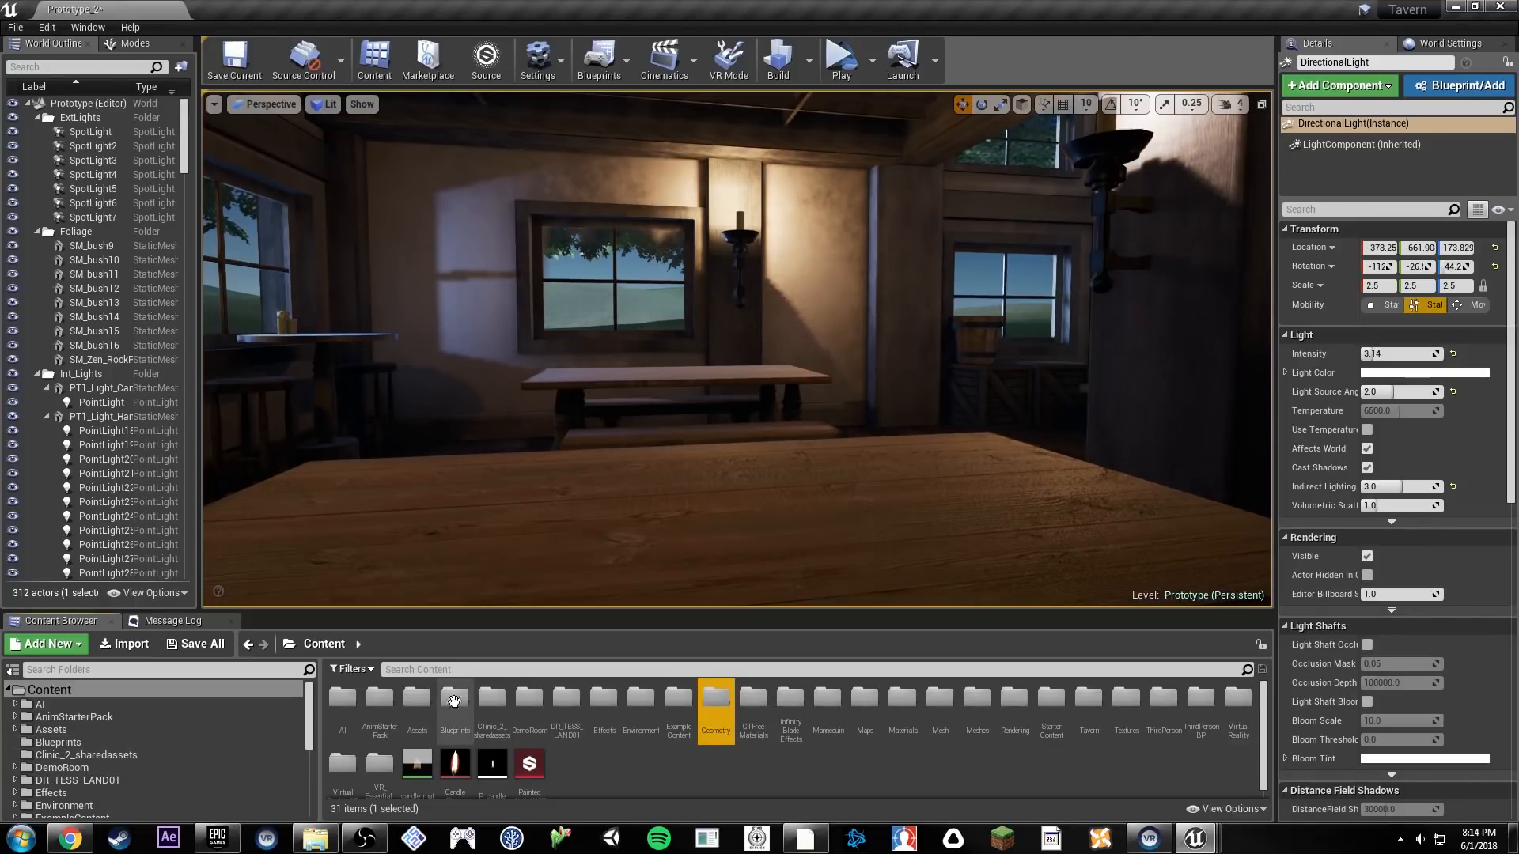
left_click(453, 699)
right_click(453, 700)
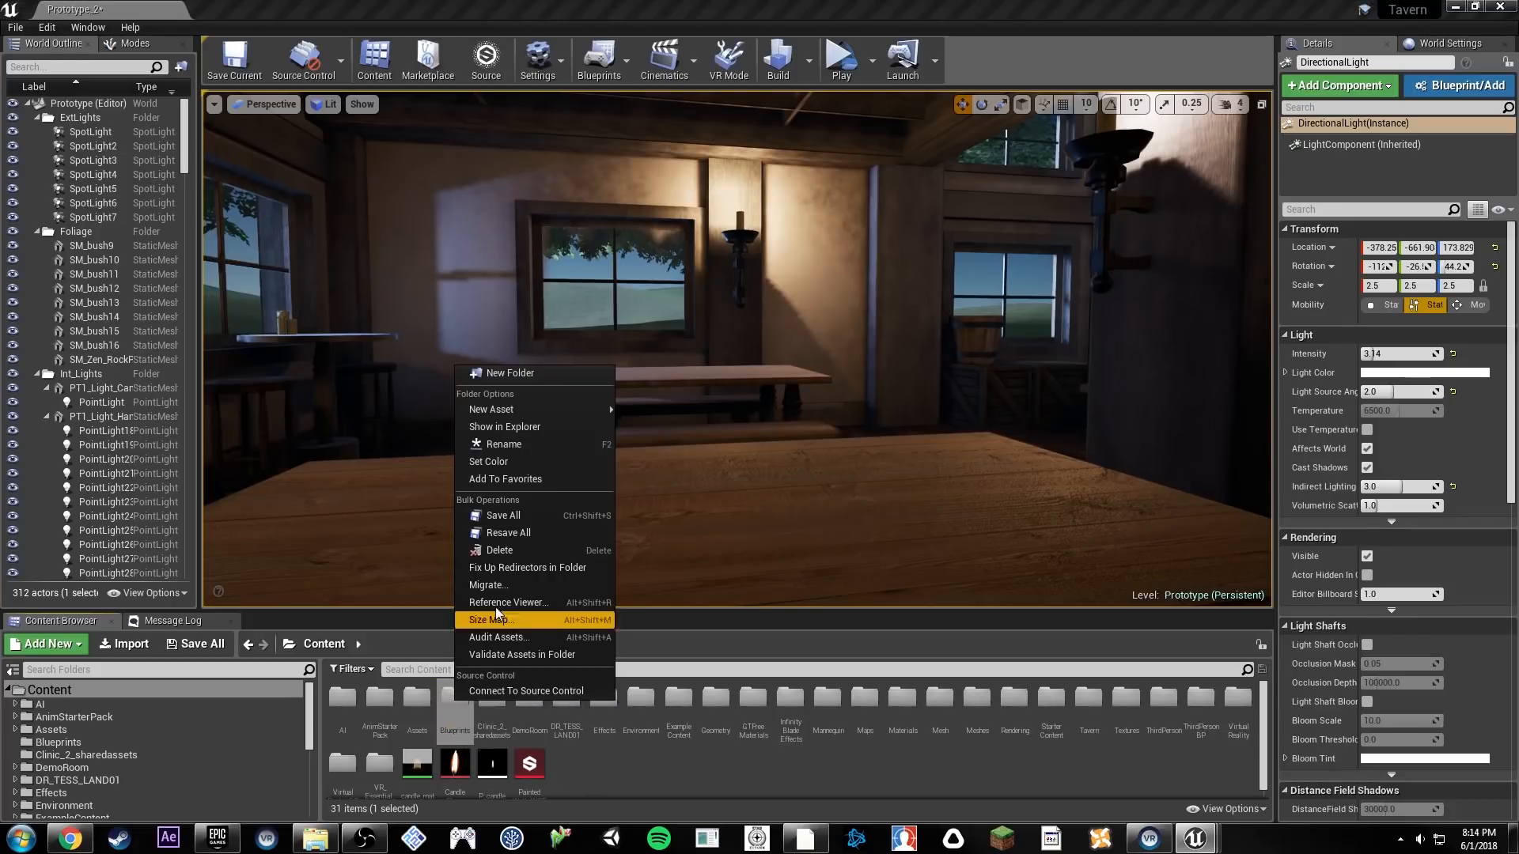
left_click(532, 463)
left_click(594, 475)
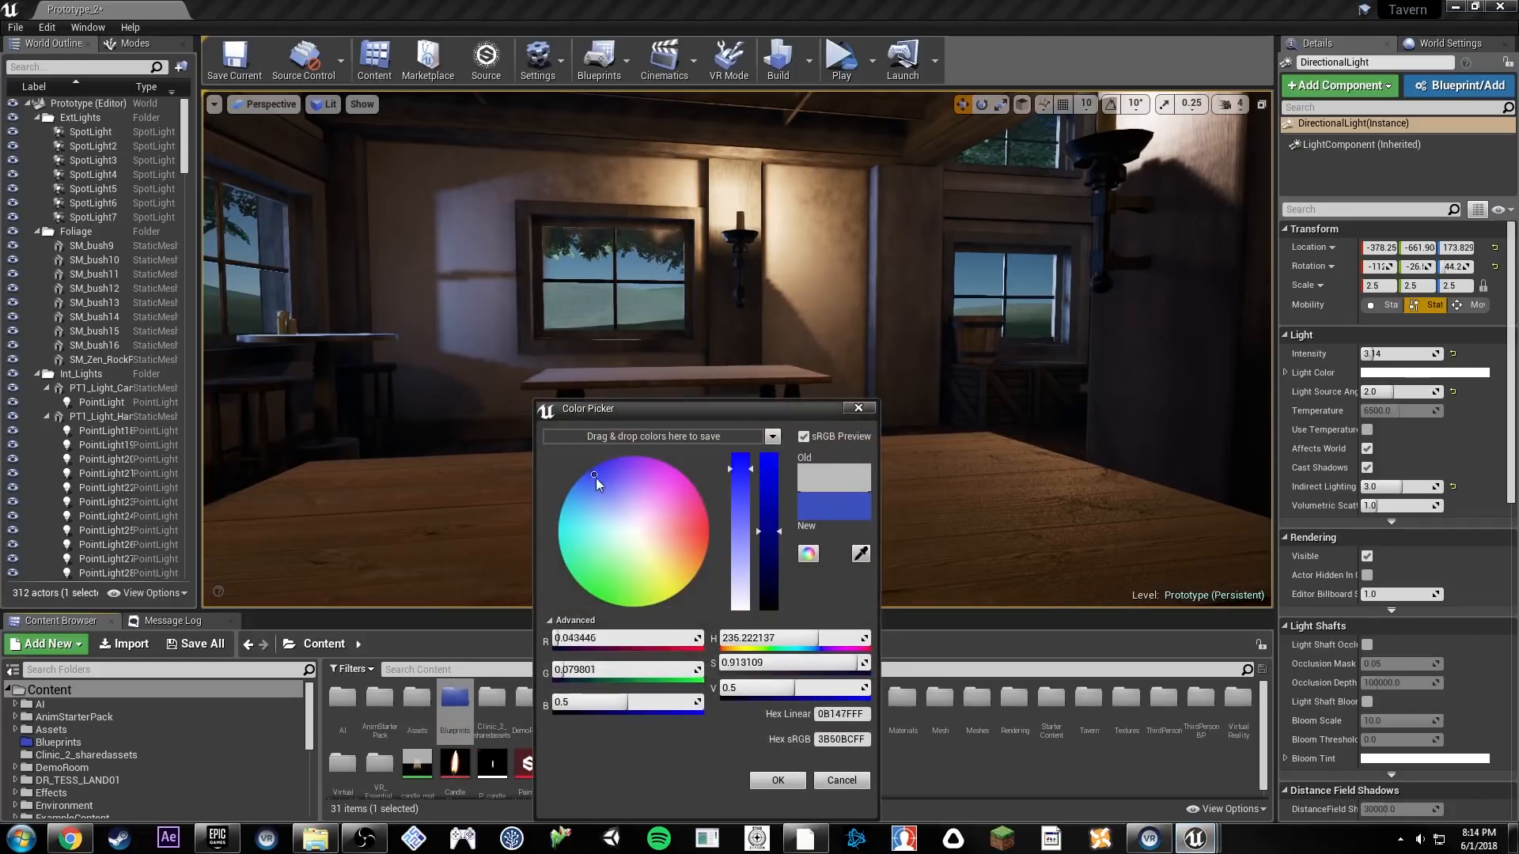
left_click(778, 780)
Step: Set the DemoRoom content folder's color to a teal, hex sRGB 76BCB8FF
right_click(526, 697)
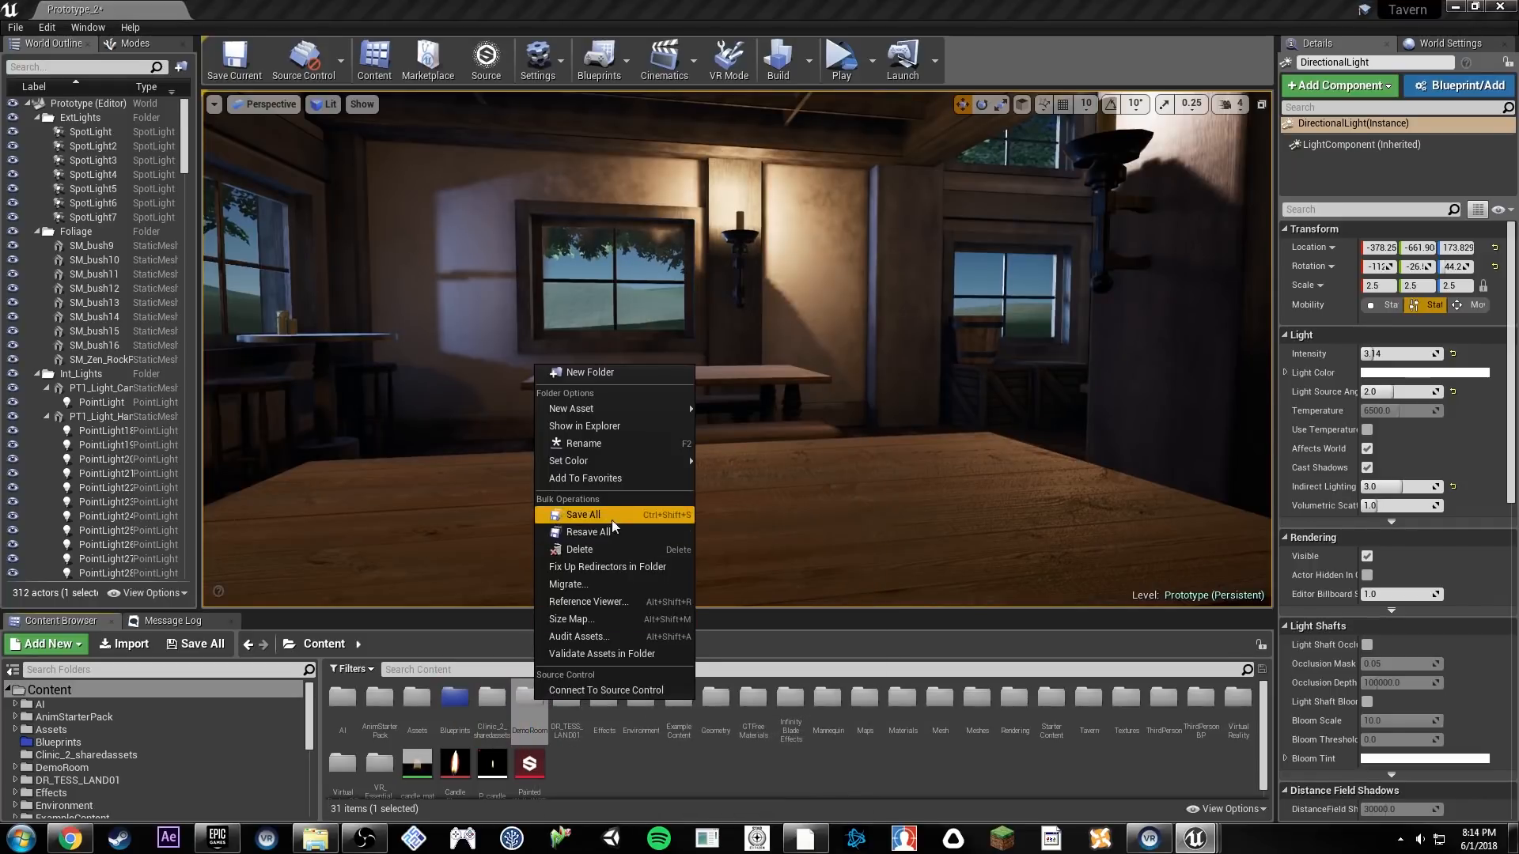
mouse_move(624, 461)
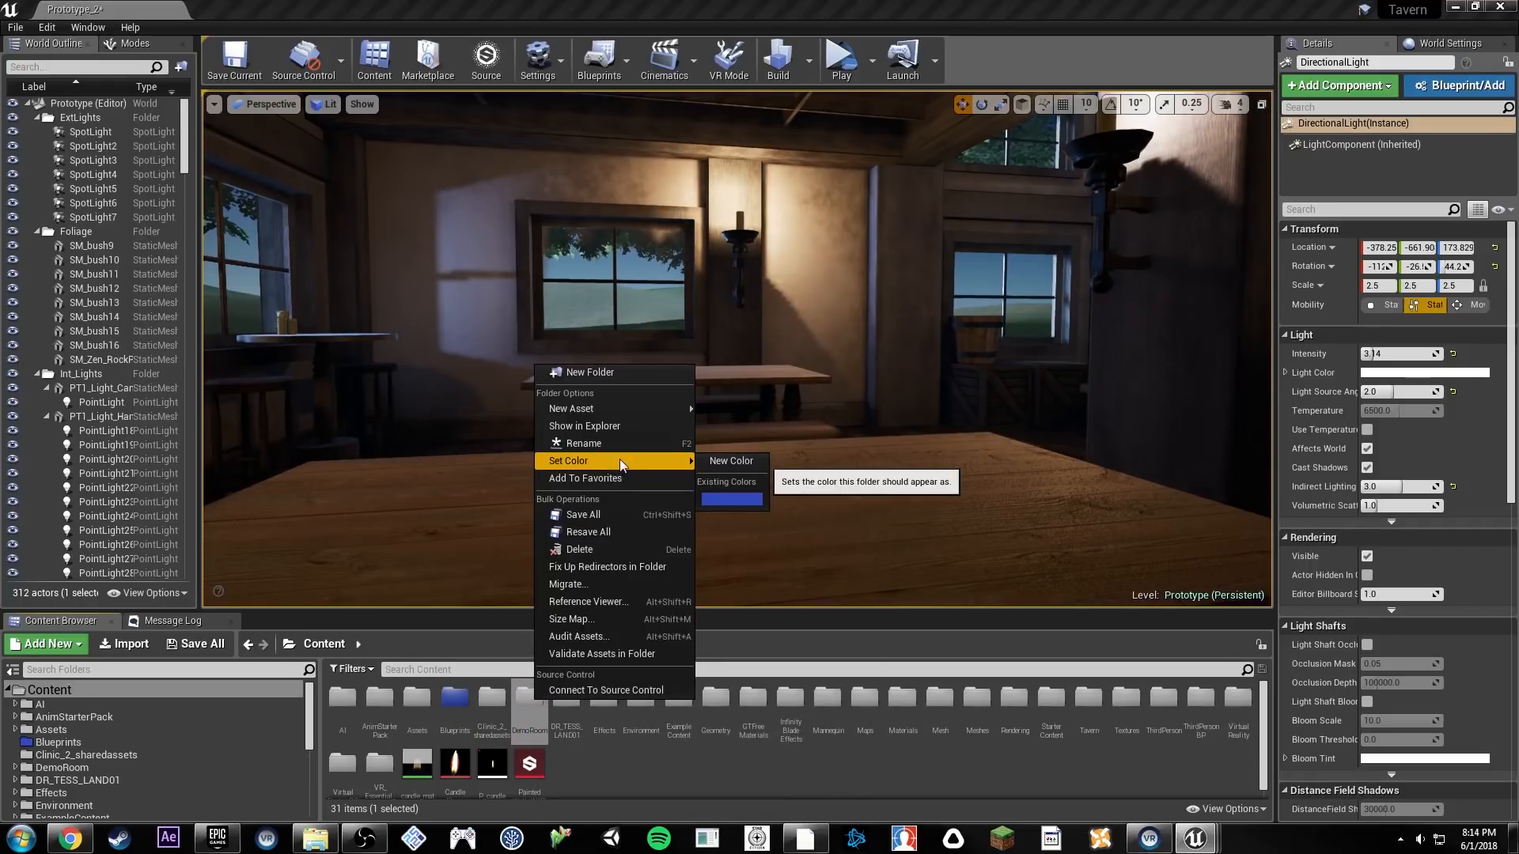
left_click(731, 461)
left_click(791, 537)
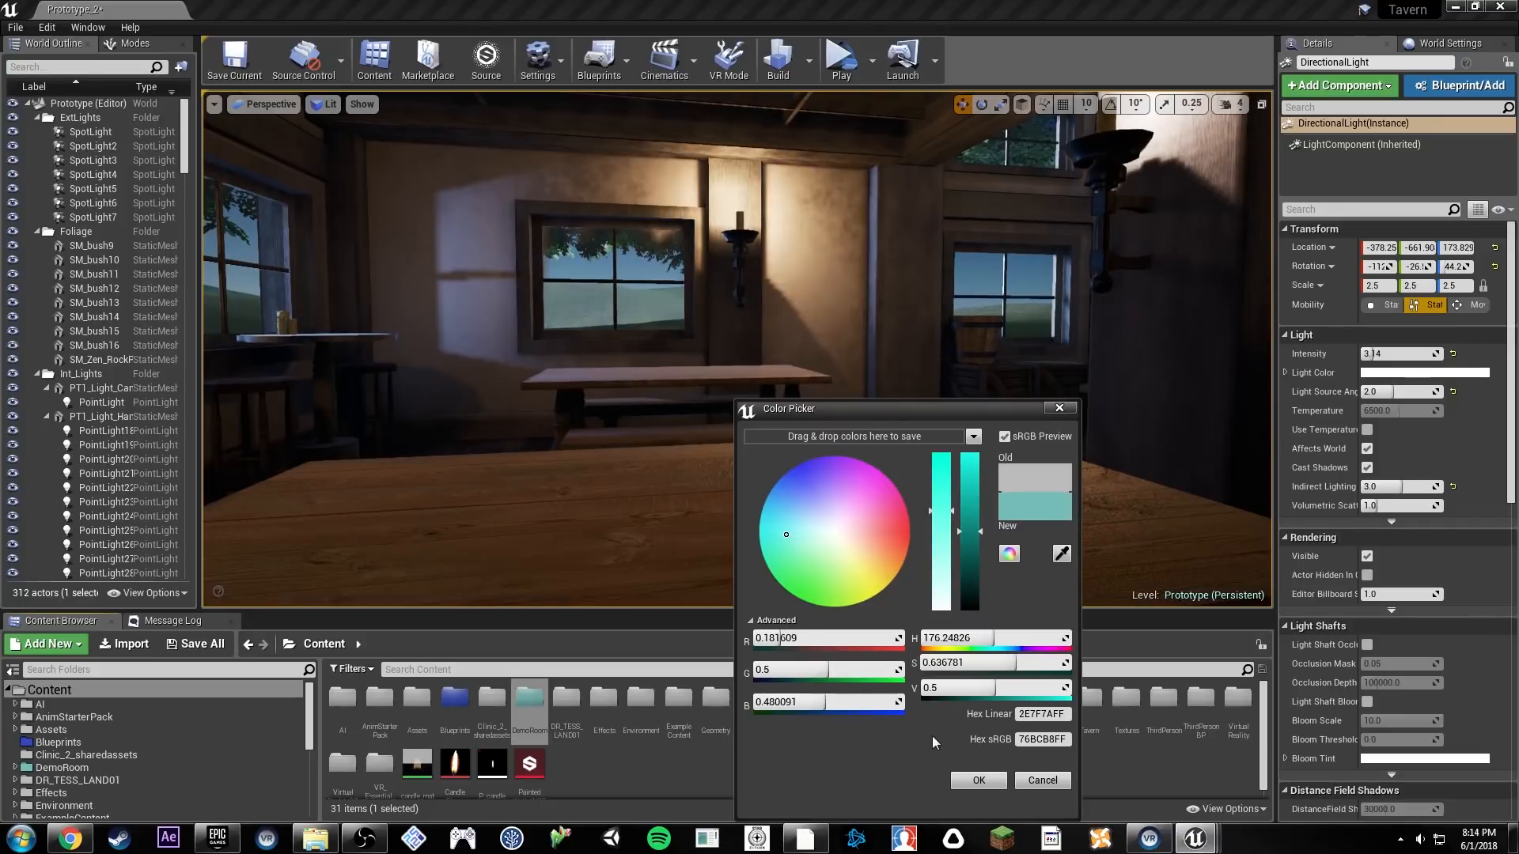
left_click(966, 781)
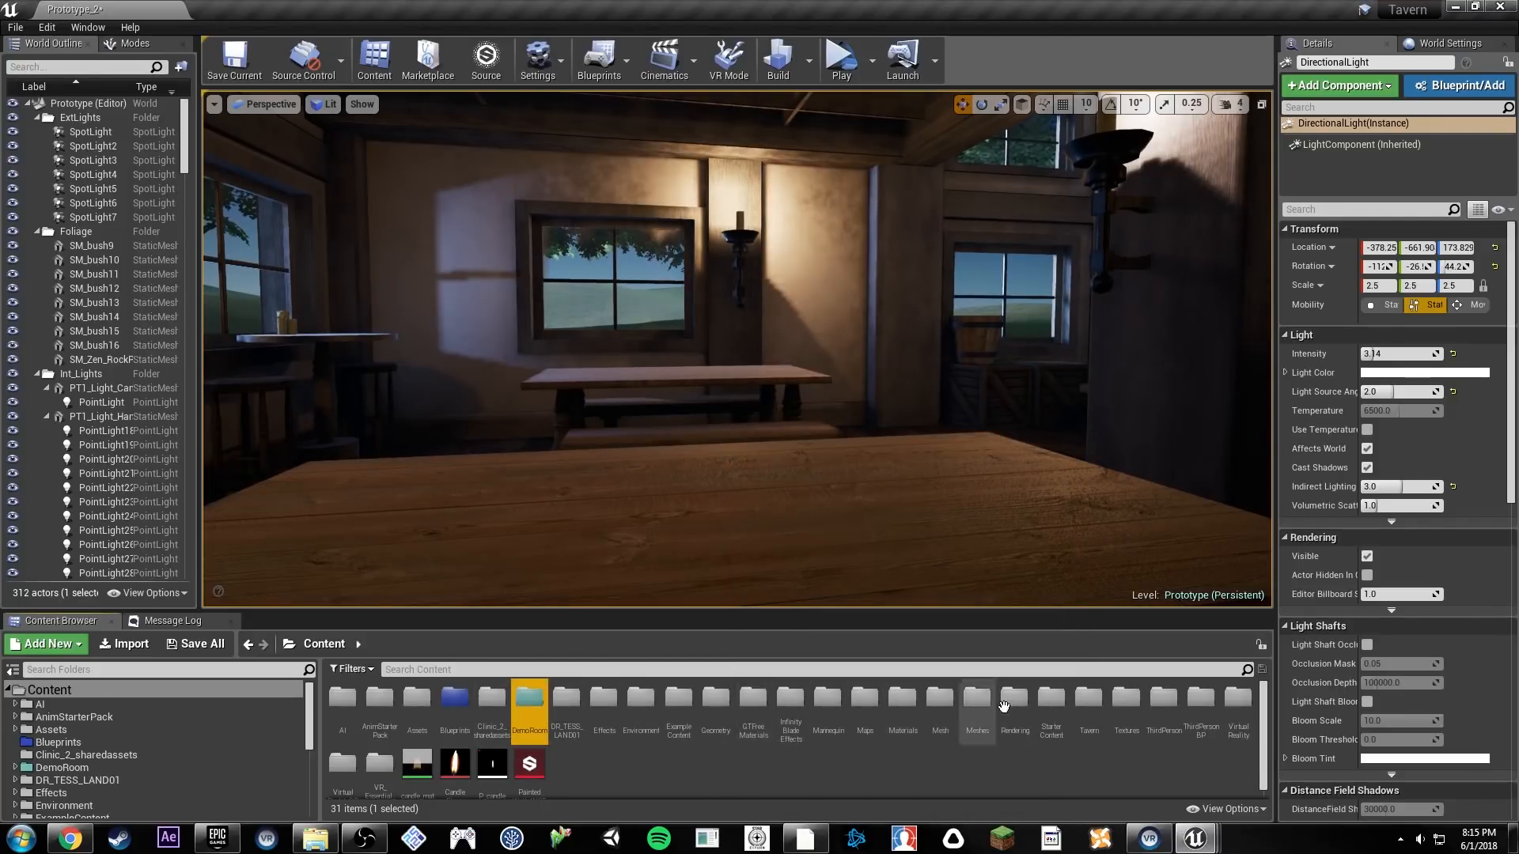
Step: Browse to the Materials content folder, select PT1_table_2 and open its WoodPlank_Rot_Mat material in a maximized material editor
double_click(902, 700)
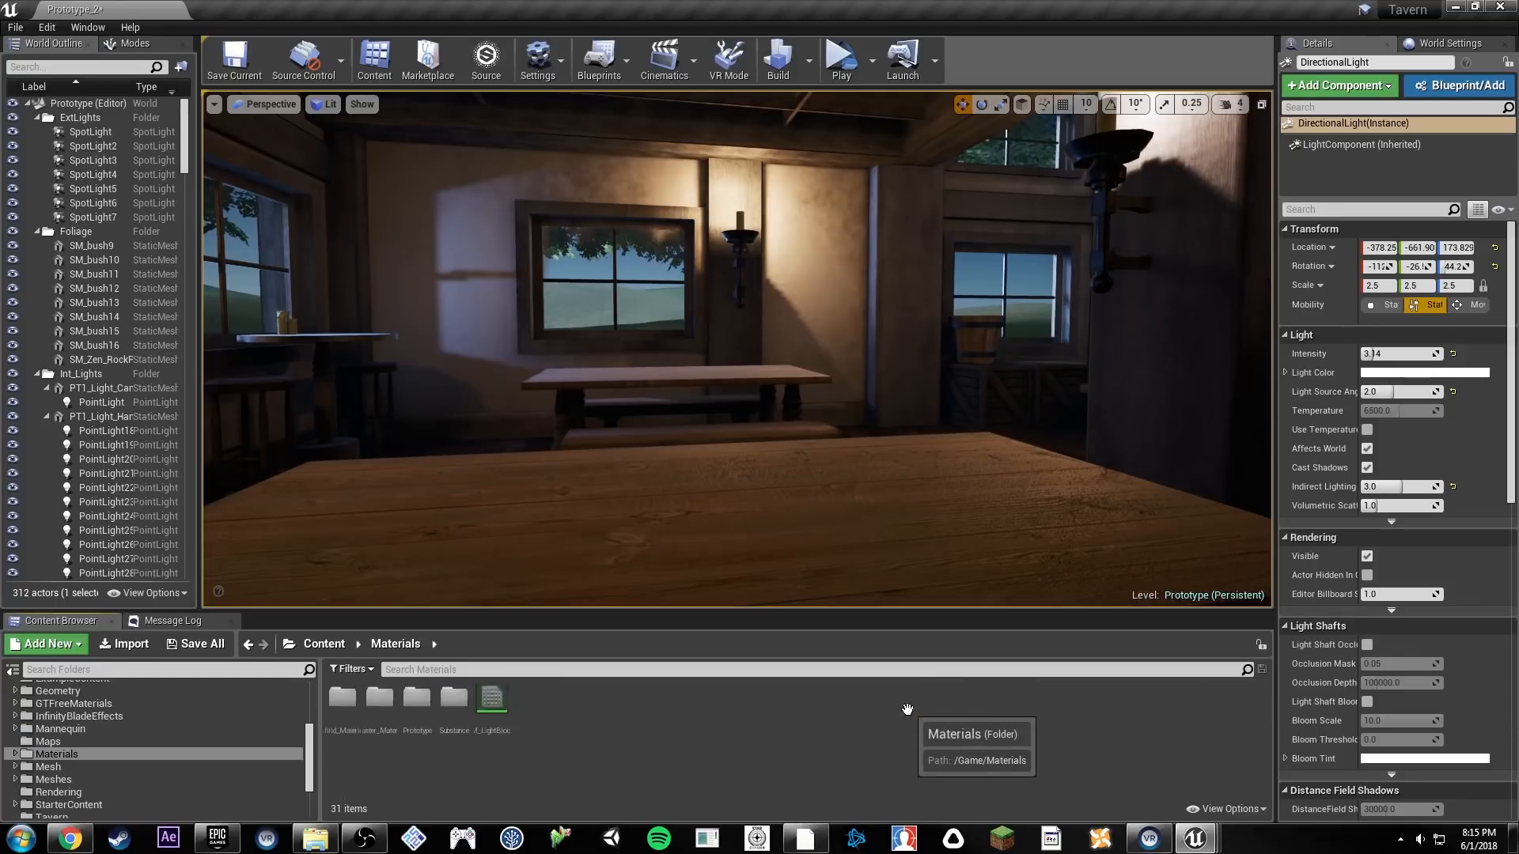
left_click(651, 556)
double_click(1389, 470)
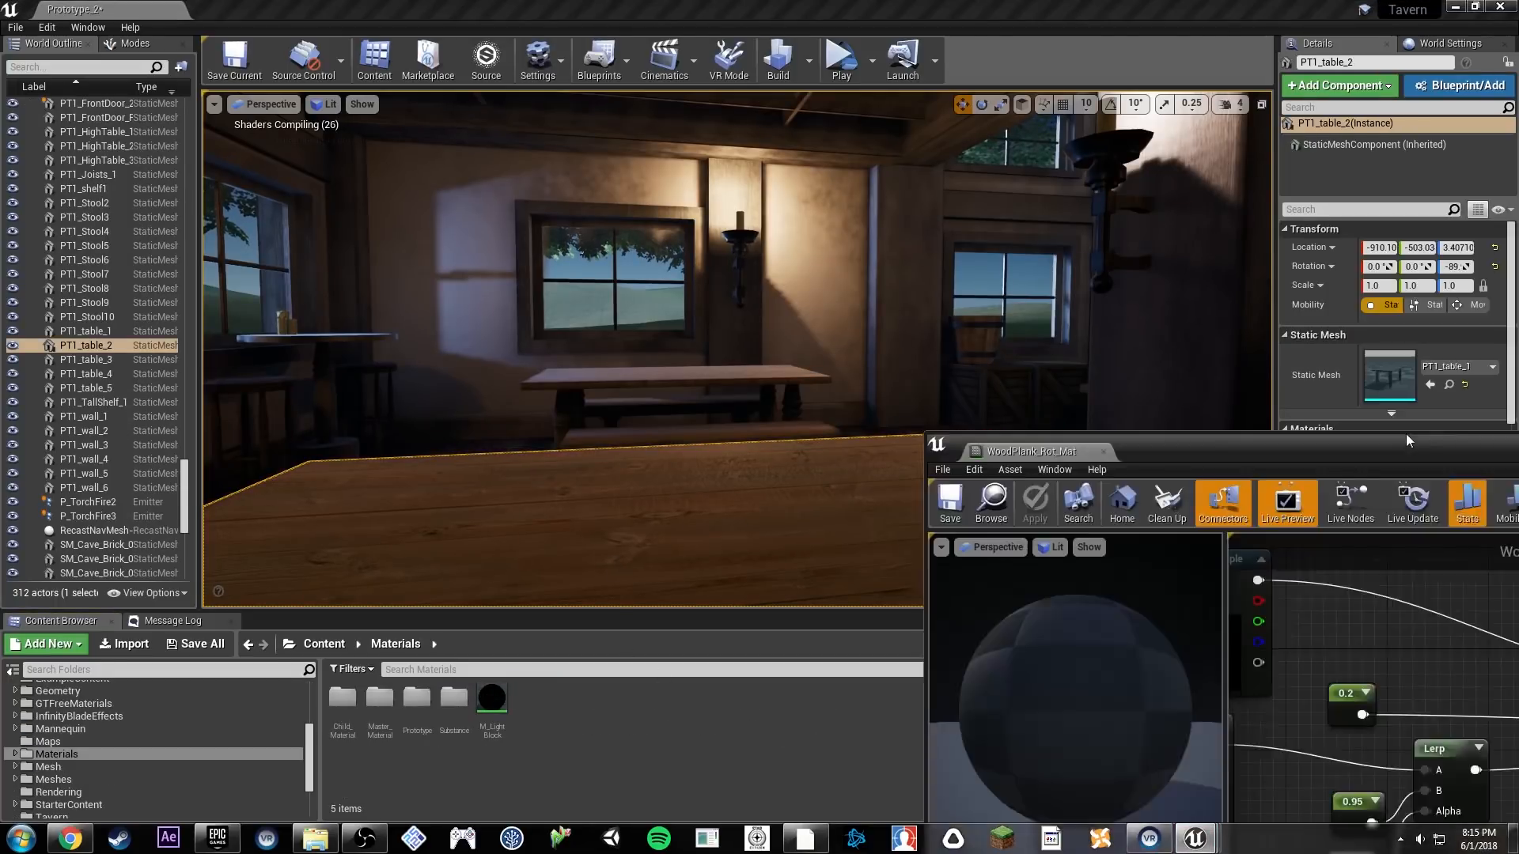
double_click(1407, 439)
Step: Select all the nodes feeding the WoodPlank_Rot_Mat output node, from TexCoord through the Texture Samples to the Lerp
right_click_drag(515, 383, 1028, 376)
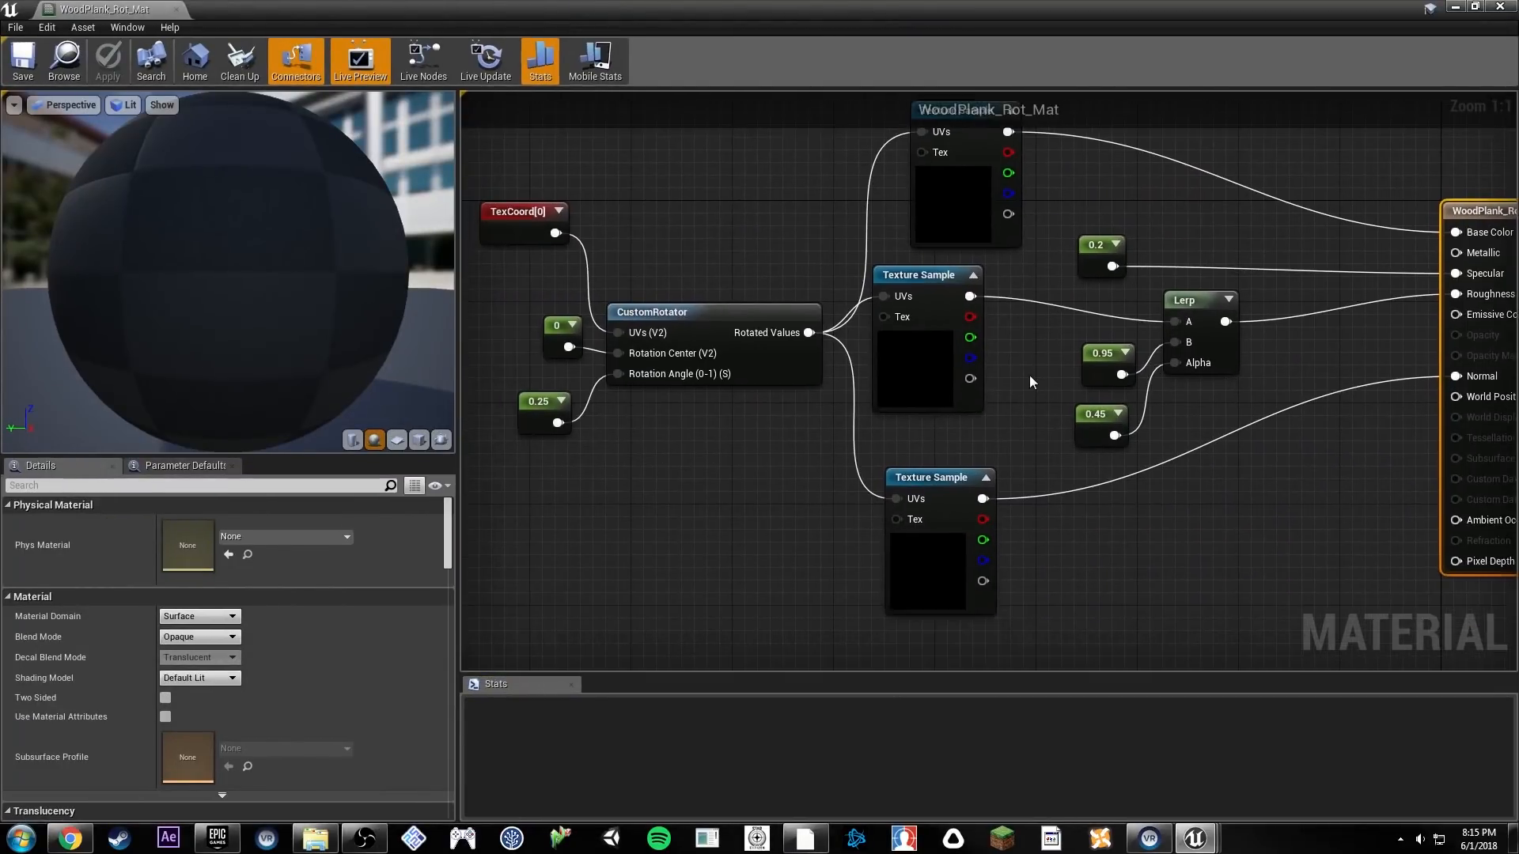
scroll(1028, 375, "down", 2)
left_click_drag(717, 271, 1191, 580)
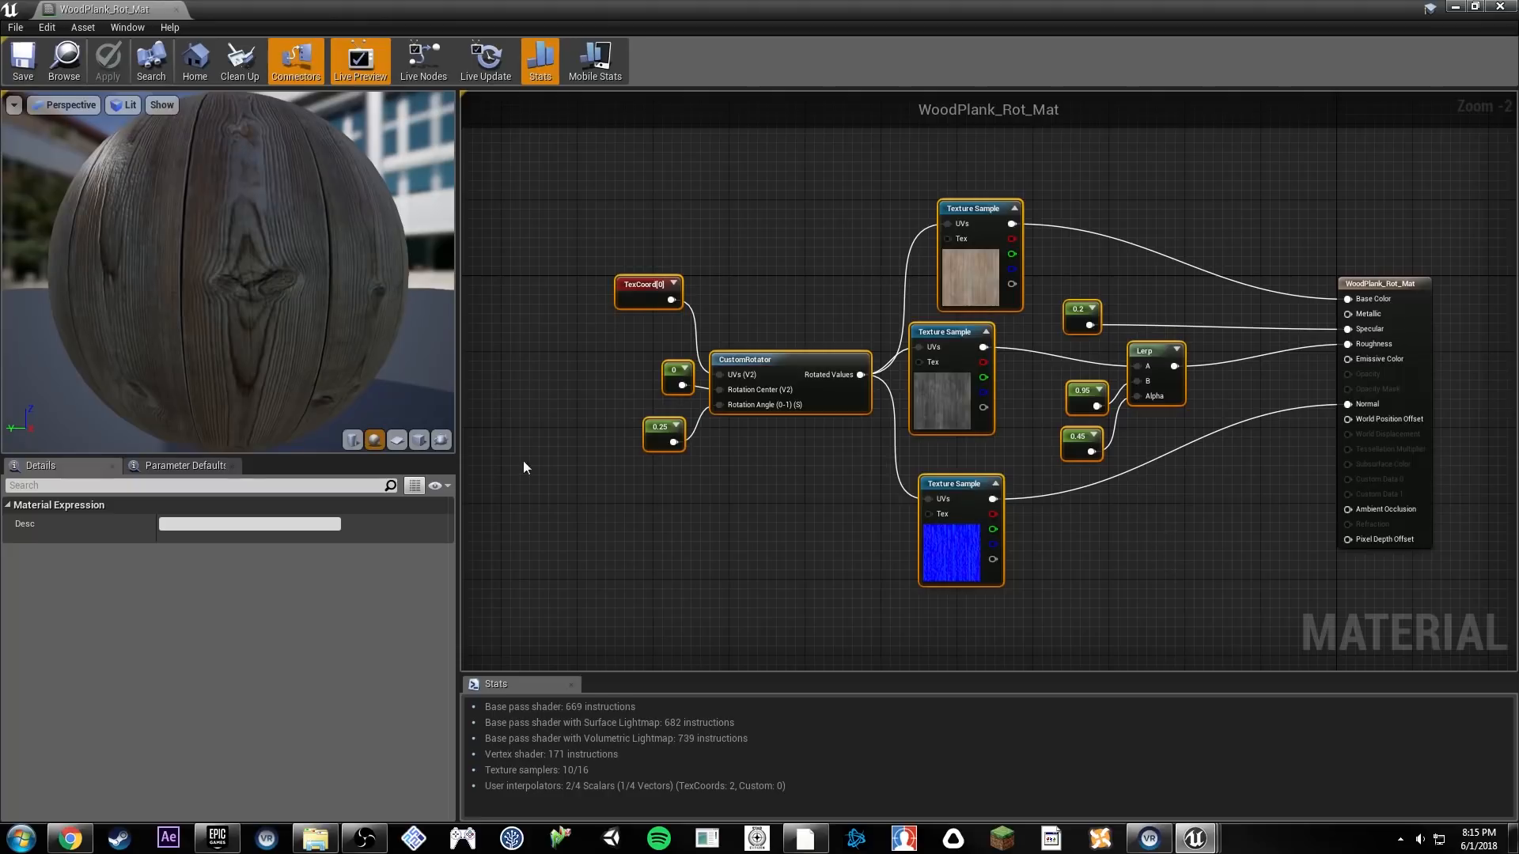
left_click_drag(519, 196, 1244, 634)
left_click_drag(549, 176, 498, 196)
left_click_drag(518, 165, 1217, 598)
Step: Paste the copied material nodes into a new Notepad document, review their text from the beginning and close it without saving
key("super")
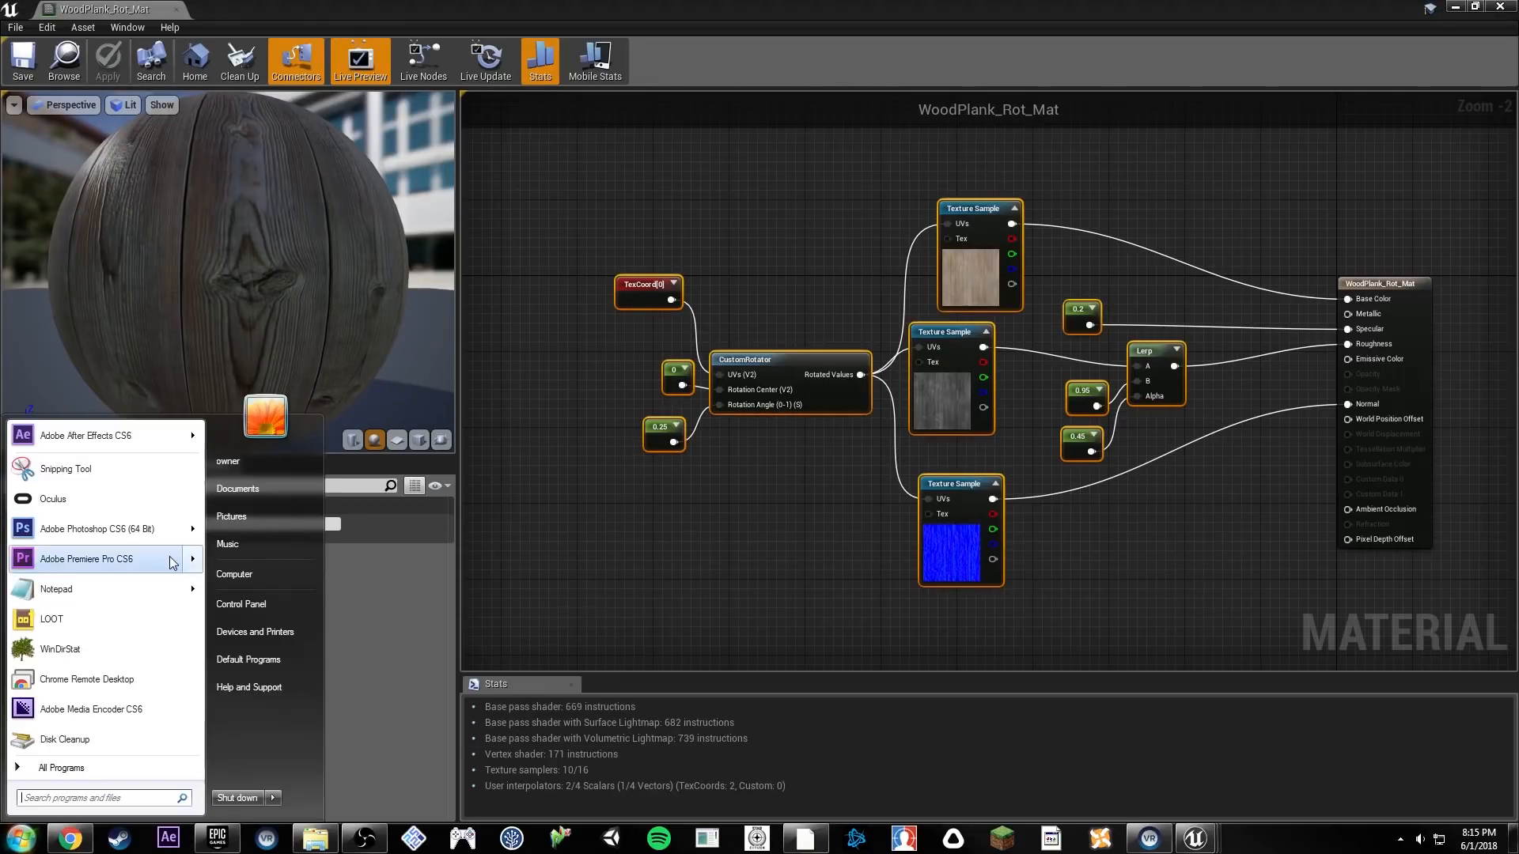
left_click(93, 588)
left_click_drag(1366, 271, 655, 170)
key("ctrl+v")
scroll(880, 274, "up", 15)
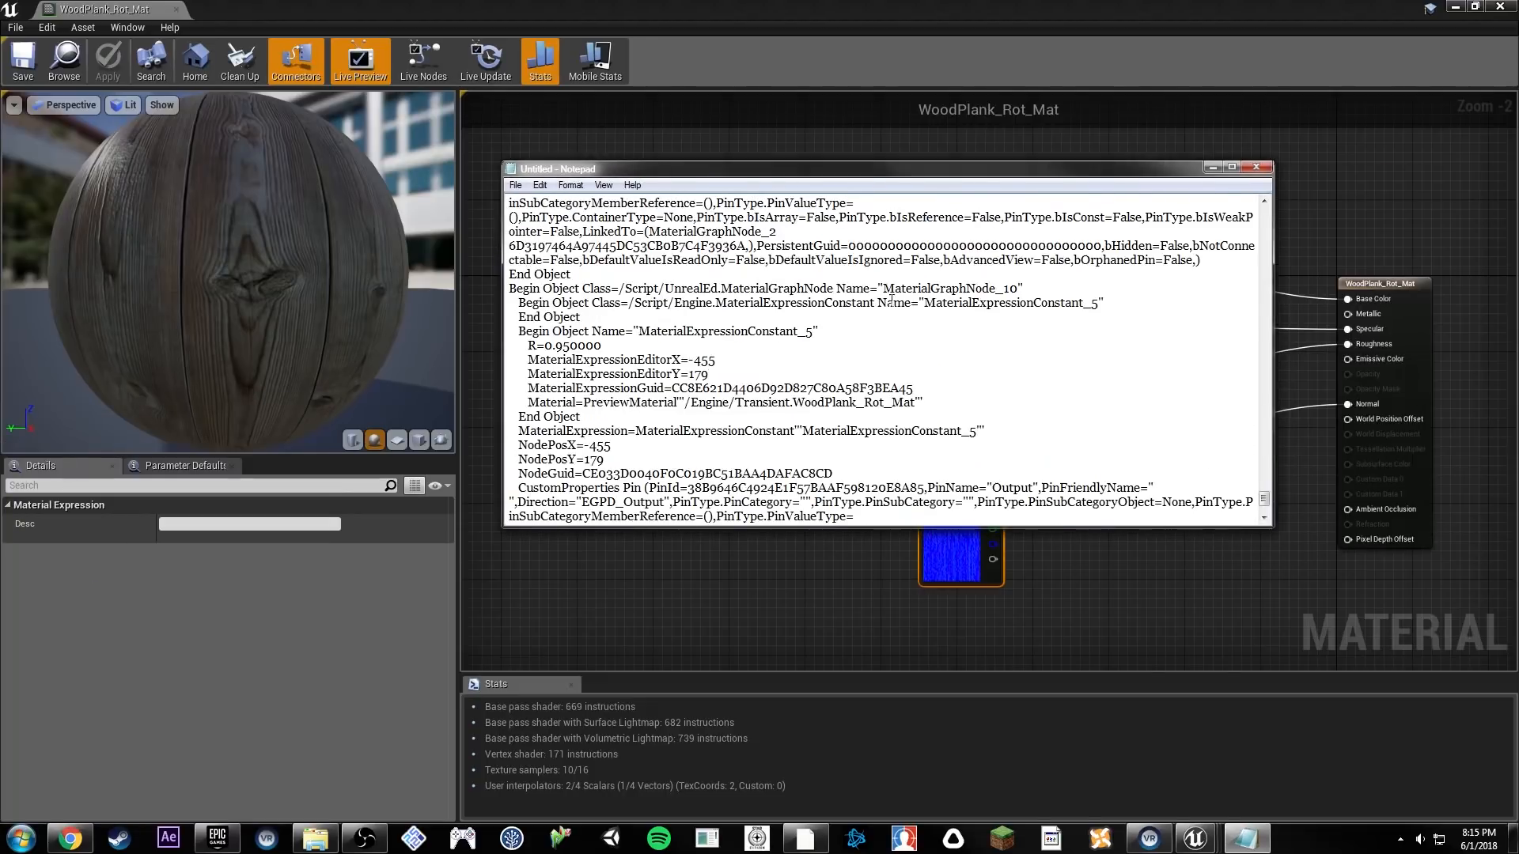
scroll(1013, 319, "up", 2)
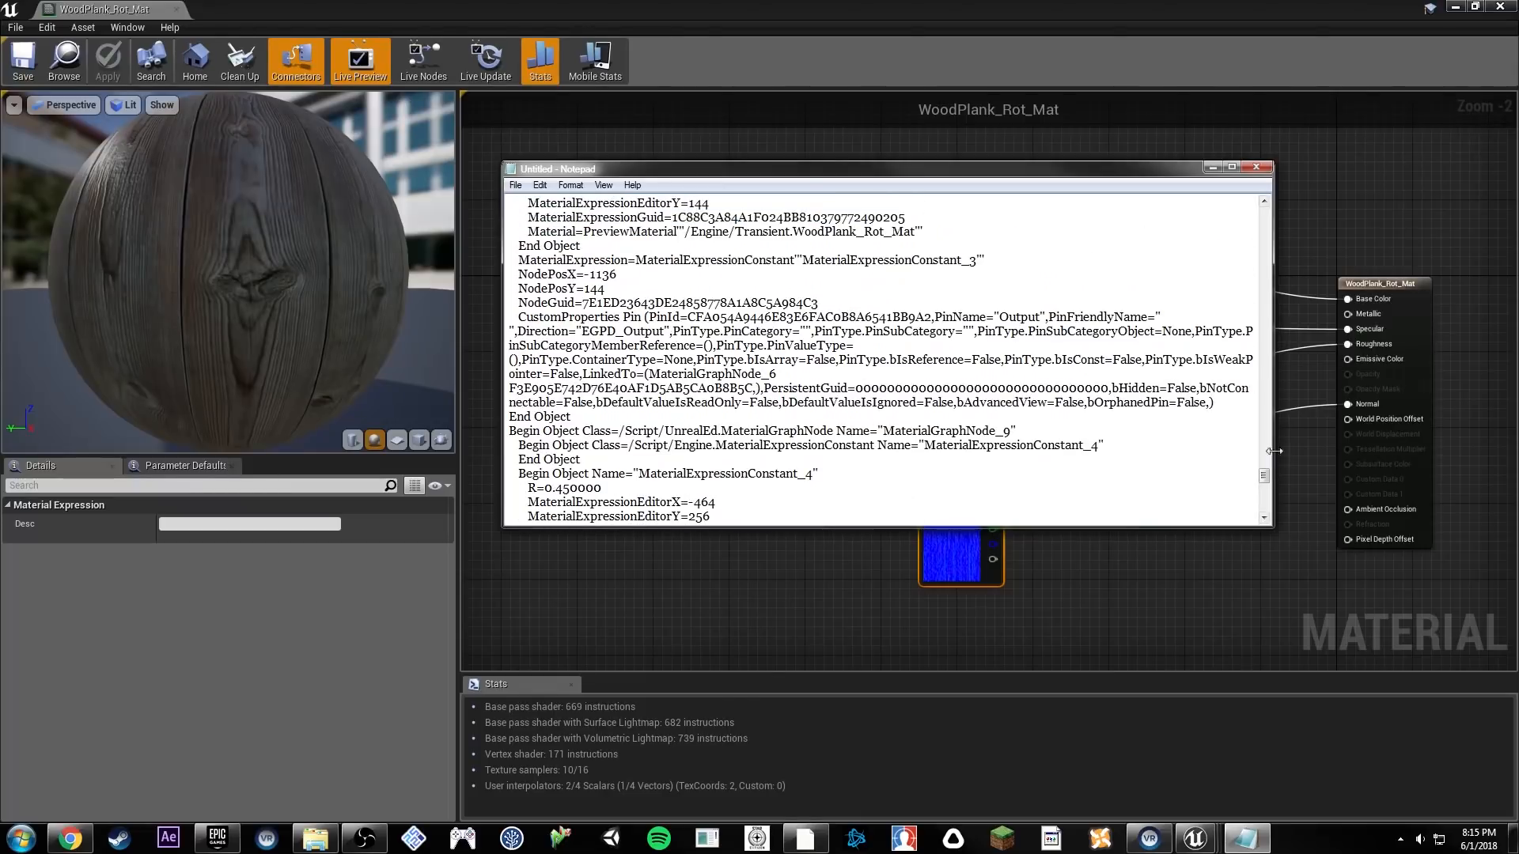
left_click_drag(1264, 474, 1256, 198)
left_click(1256, 167)
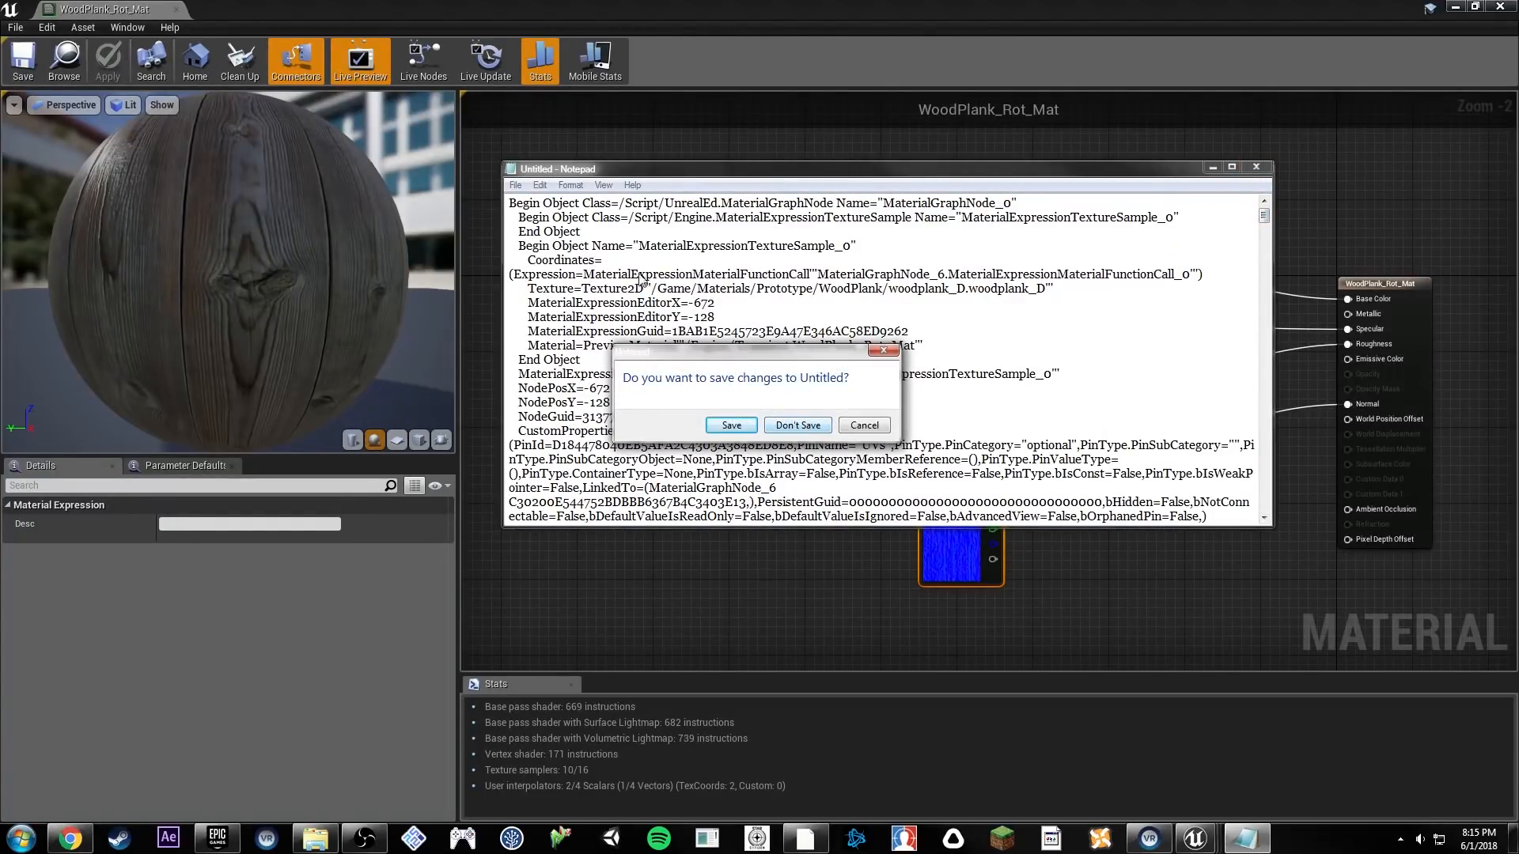
left_click(812, 426)
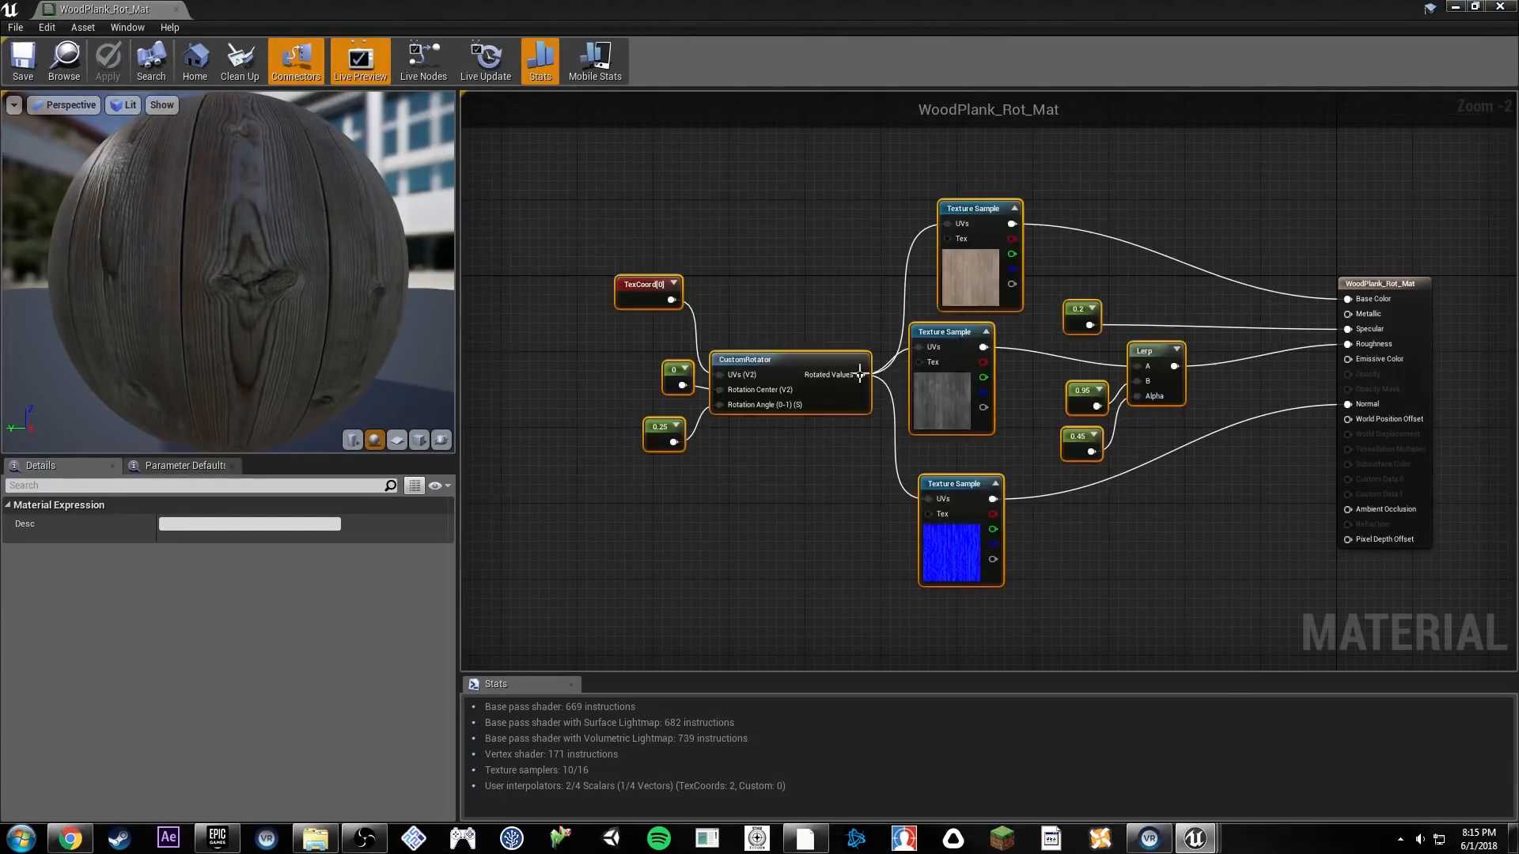
Step: Line up the base color and normal Texture Sample nodes with the roughness Texture Sample along their left edges
left_click(858, 235)
left_click(945, 262)
left_click_drag(943, 280, 914, 280)
left_click_drag(943, 547, 931, 533)
left_click(1138, 306)
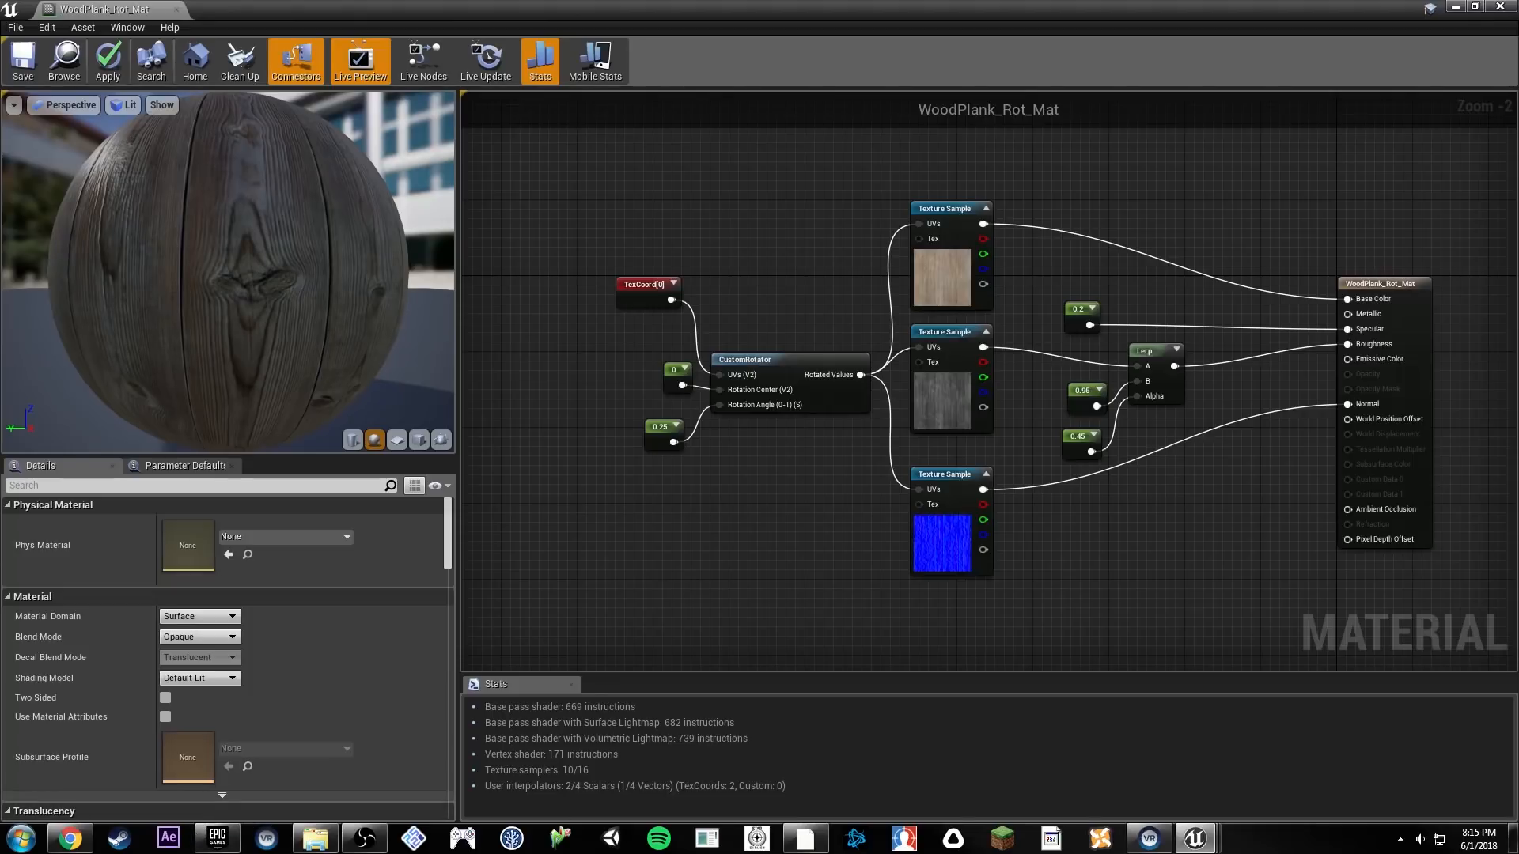
Step: Add a Constant3Vector node in the empty graph area above the TexCoord node
right_click_drag(779, 189, 956, 282)
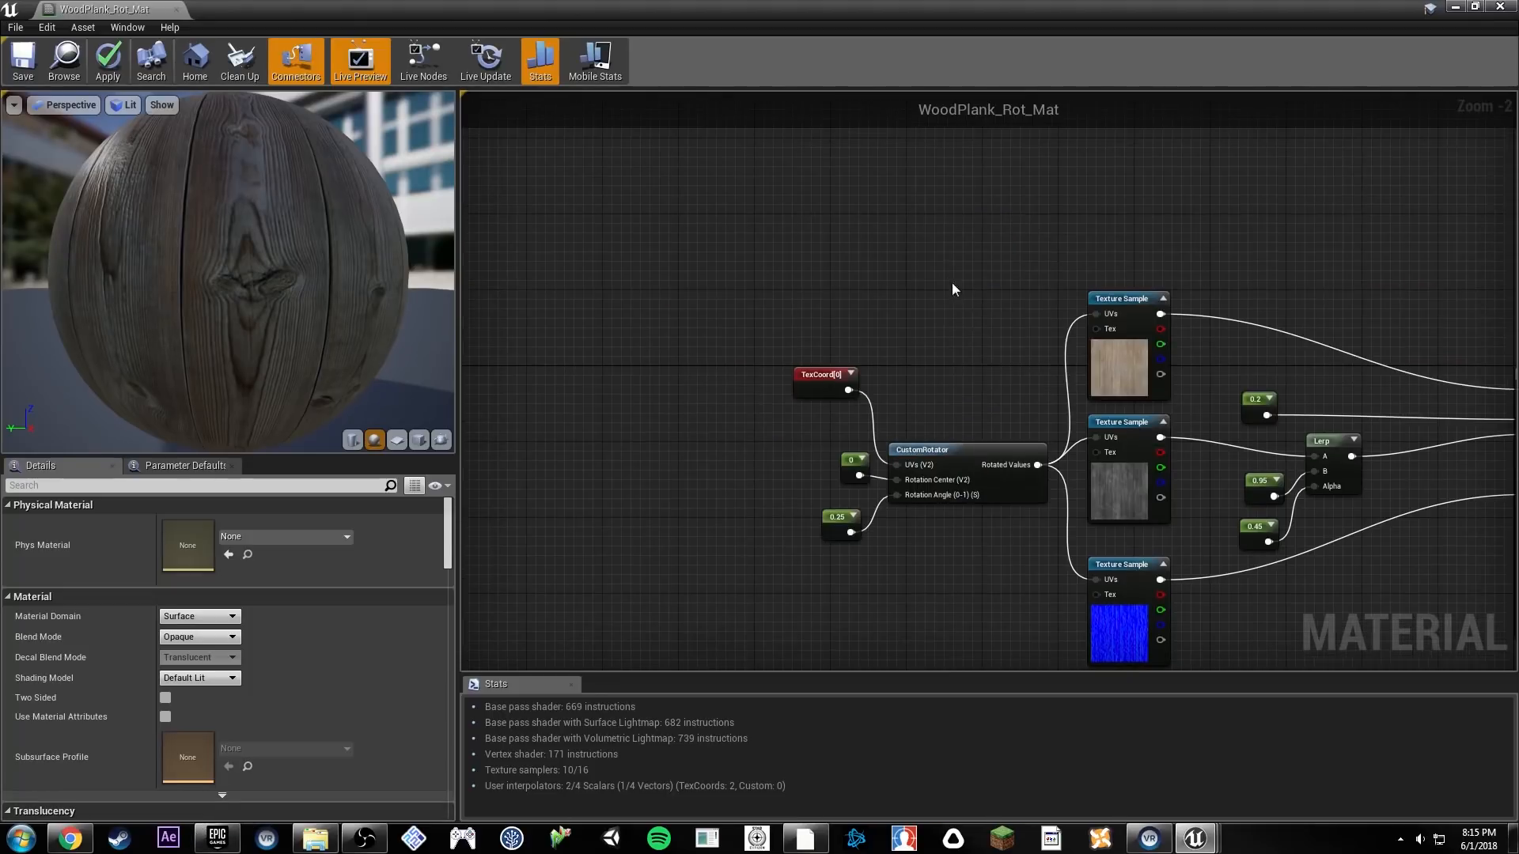
scroll(971, 294, "up", 2)
right_click_drag(978, 336, 774, 173)
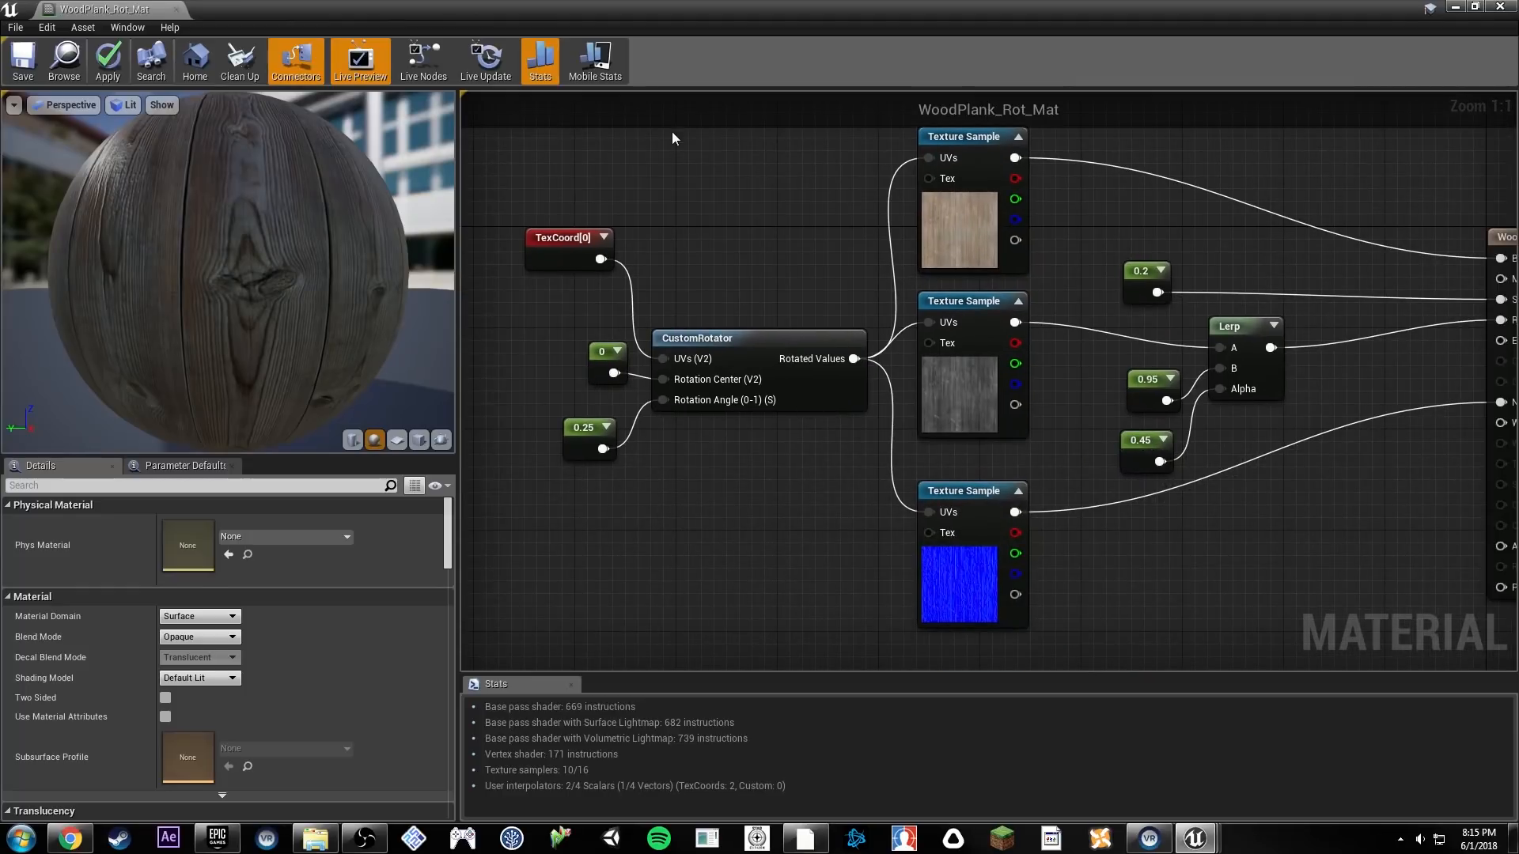
right_click_drag(671, 127, 877, 435)
right_click(823, 323)
left_click(821, 258)
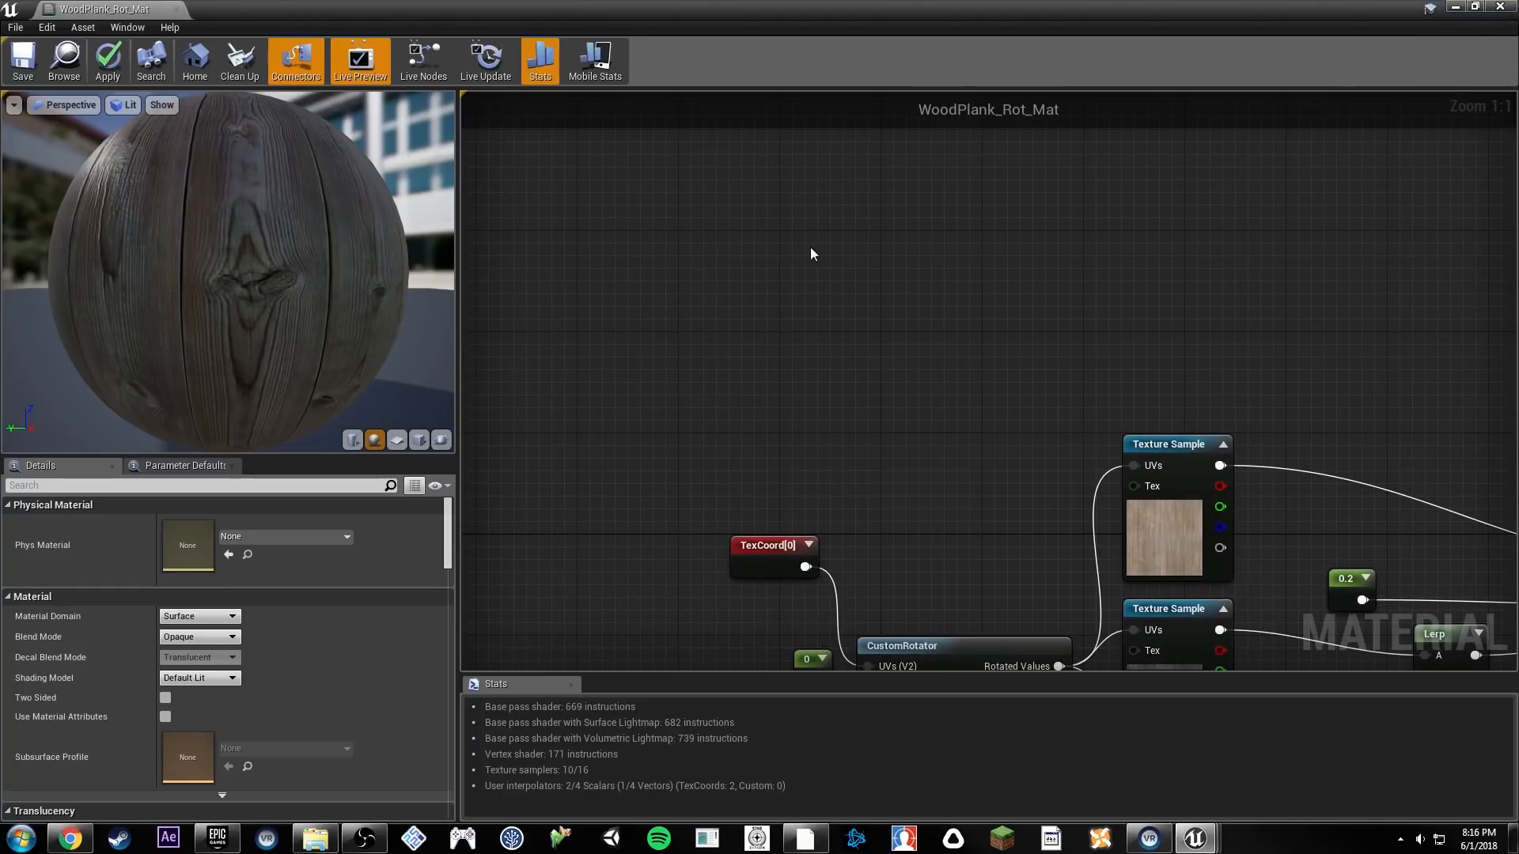
left_click(810, 247)
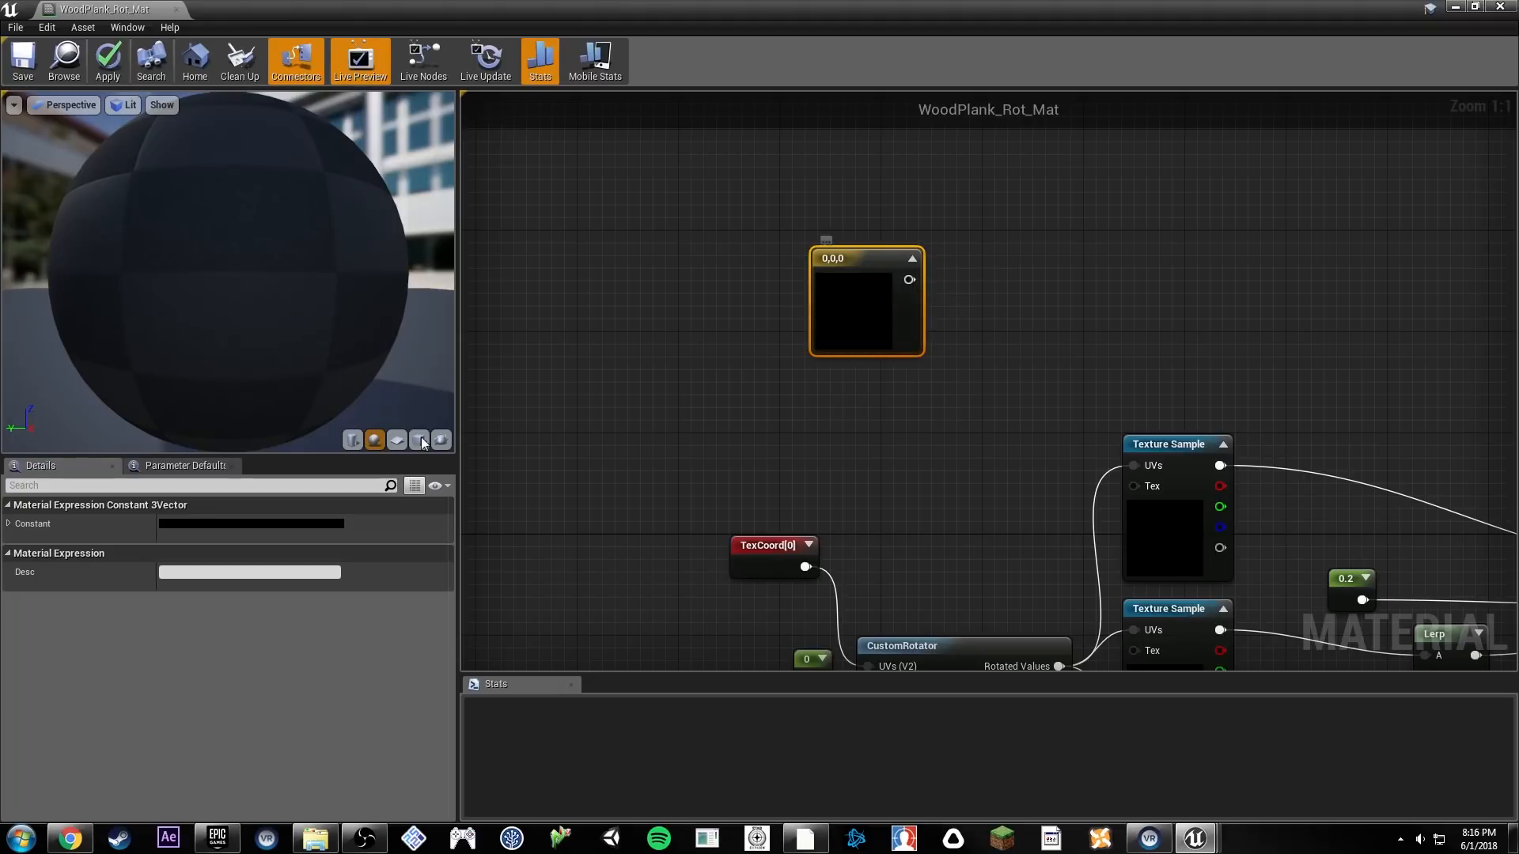
Step: Set the new Constant3Vector's color to a light blue, 0.291, 0.713, 1
left_click(294, 525)
left_click_drag(530, 546, 532, 416)
left_click(537, 781)
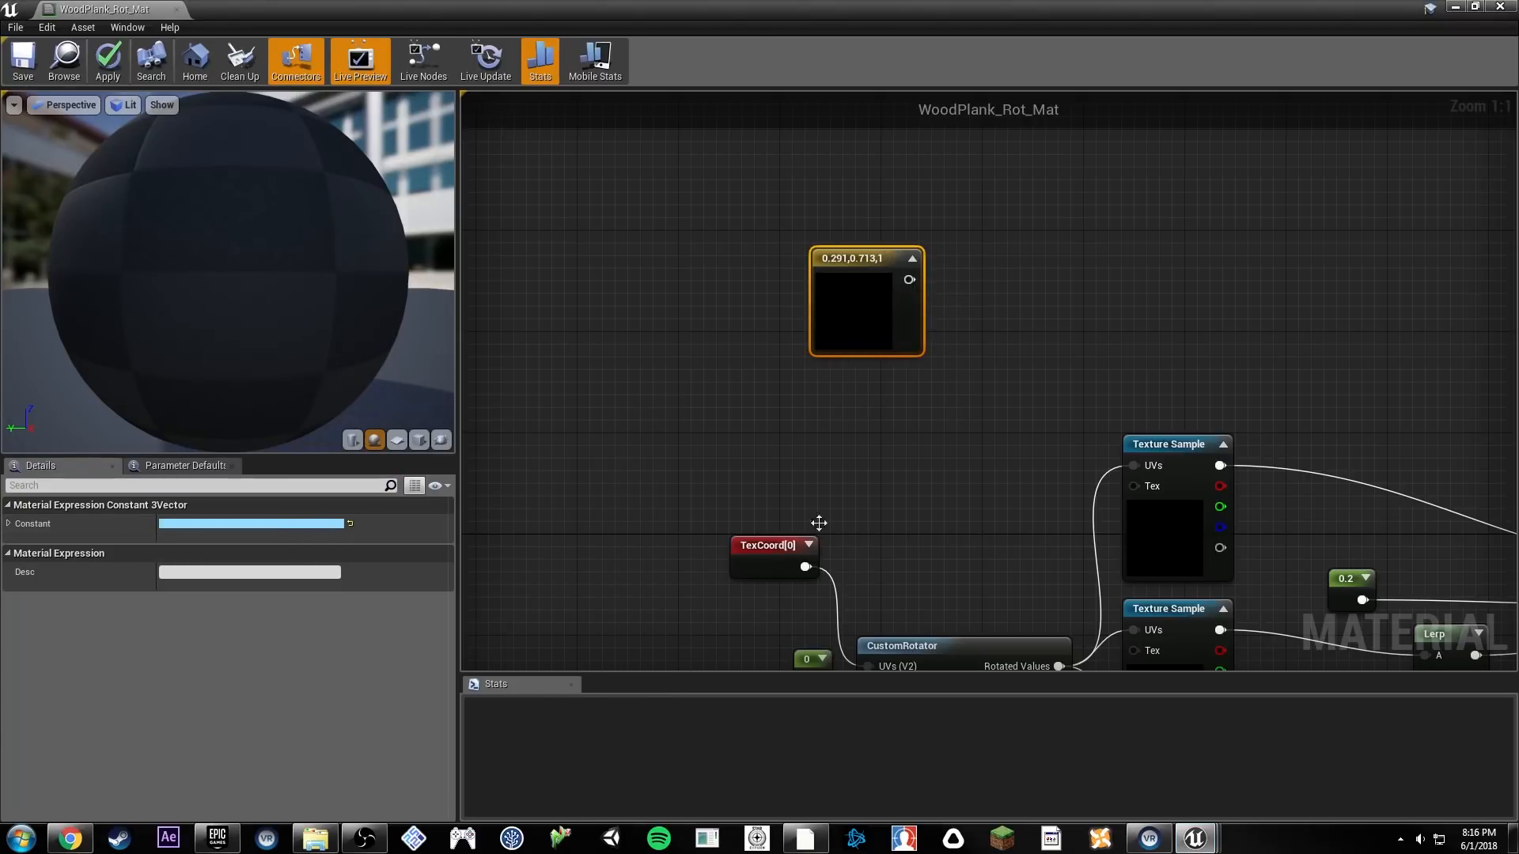
Step: Duplicate the light blue Constant3Vector above the original and set the copy's color to a red, 0.557, 0.0406, 0.104
right_click_drag(1006, 327, 986, 456)
key("ctrl+w")
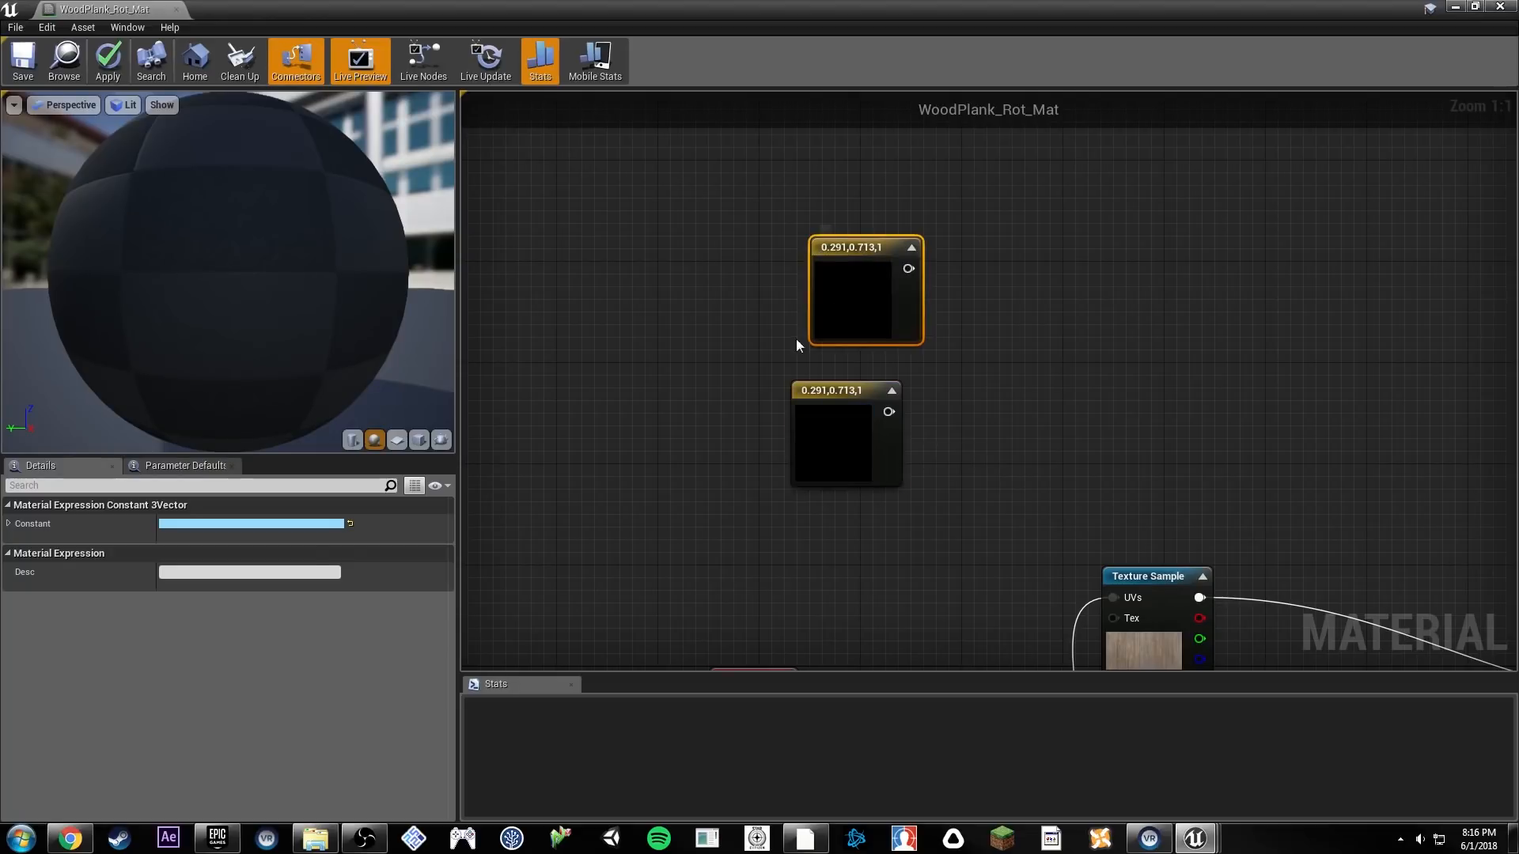
left_click(297, 526)
left_click(455, 524)
left_click(535, 523)
left_click(543, 780)
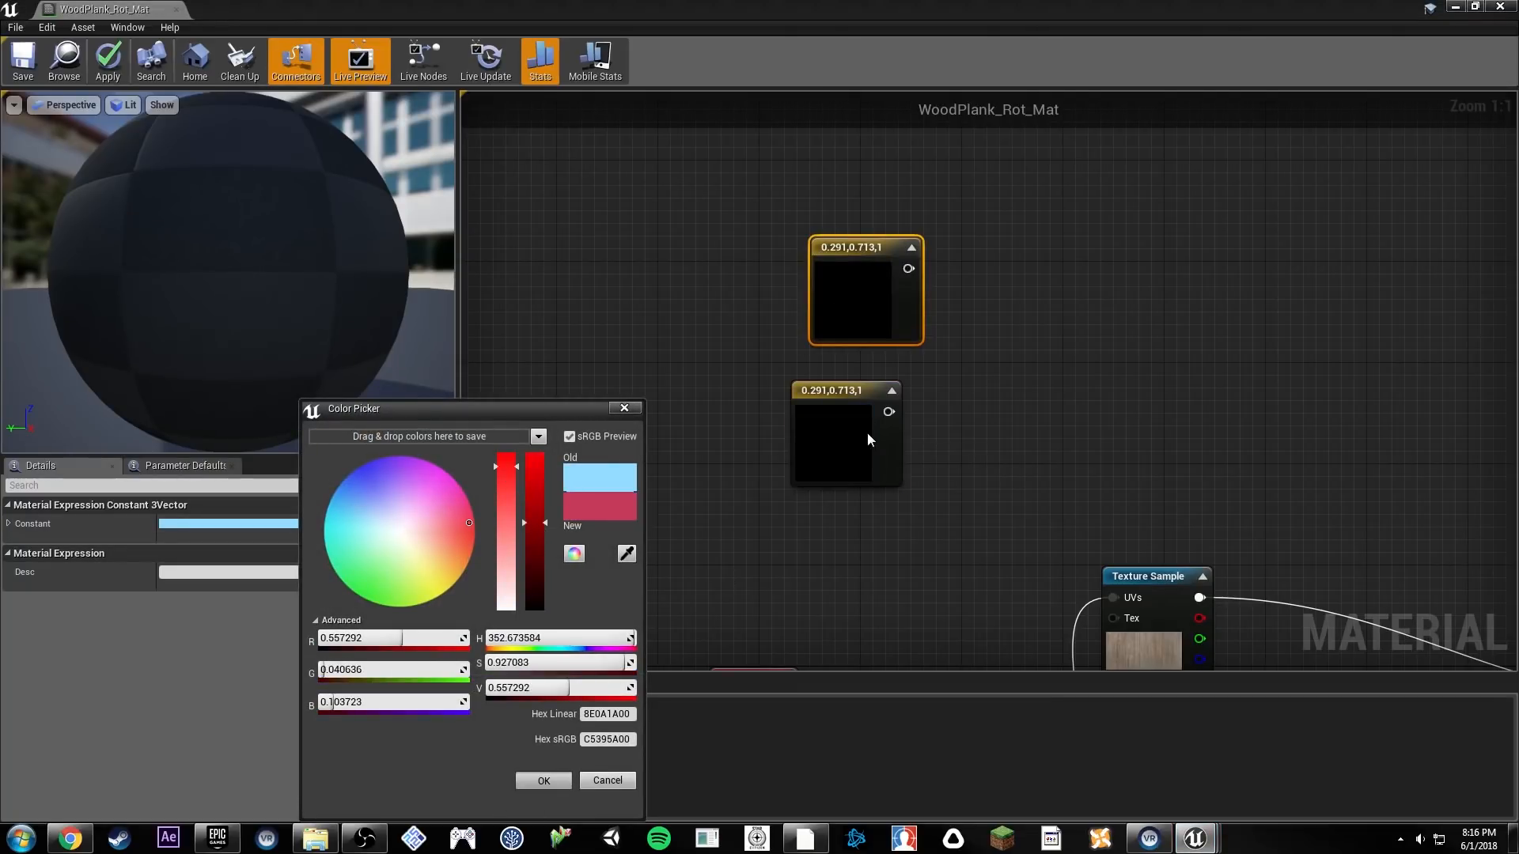
Step: Duplicate the red Constant3Vector and set the copy's color to a violet-blue, 0.129, 0.116, 0.557
key("ctrl+w")
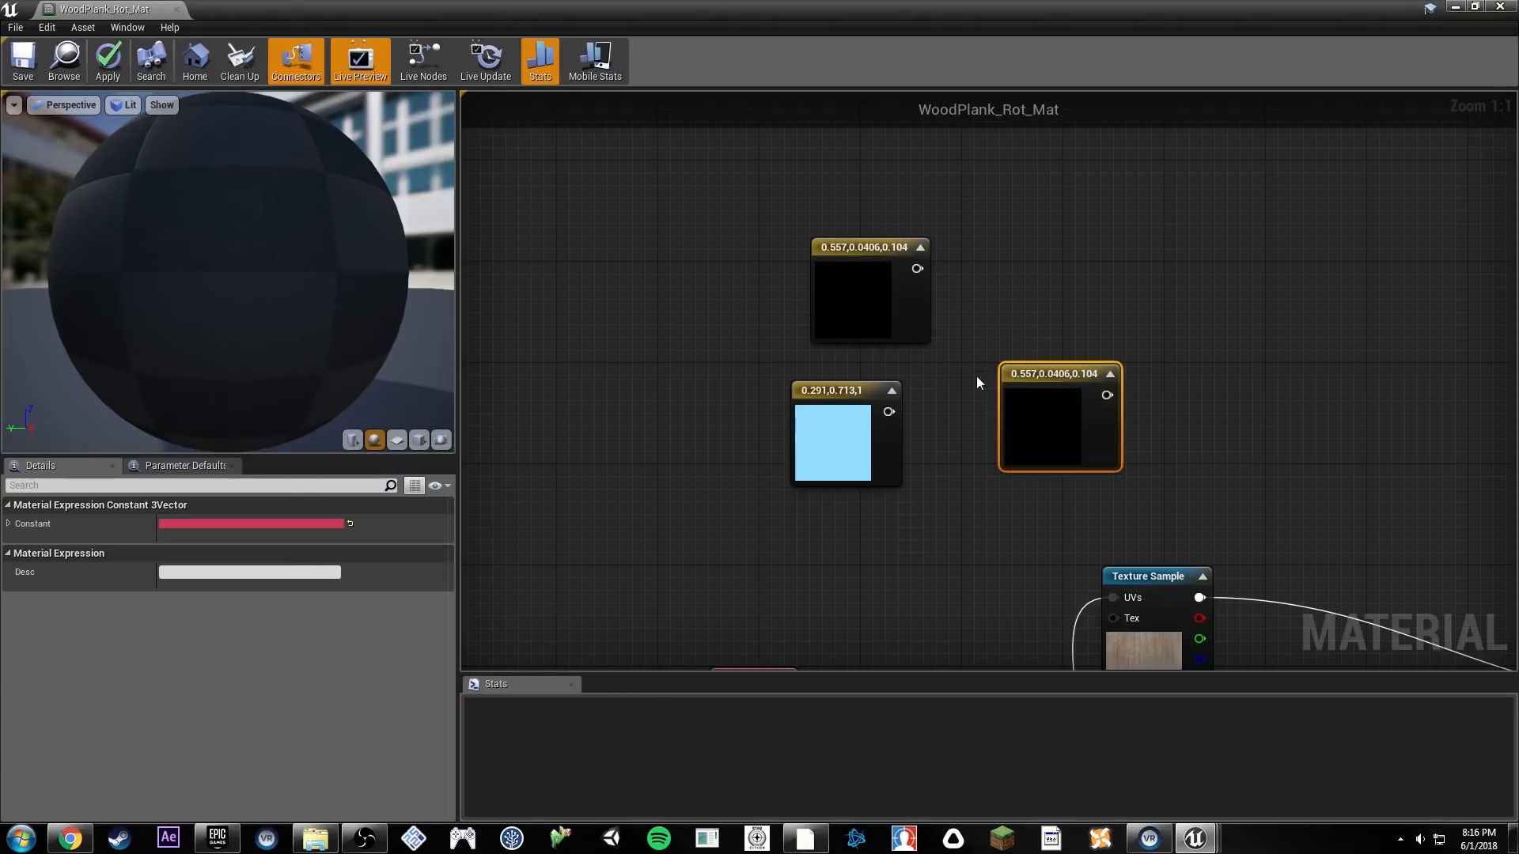
left_click(250, 526)
left_click(324, 479)
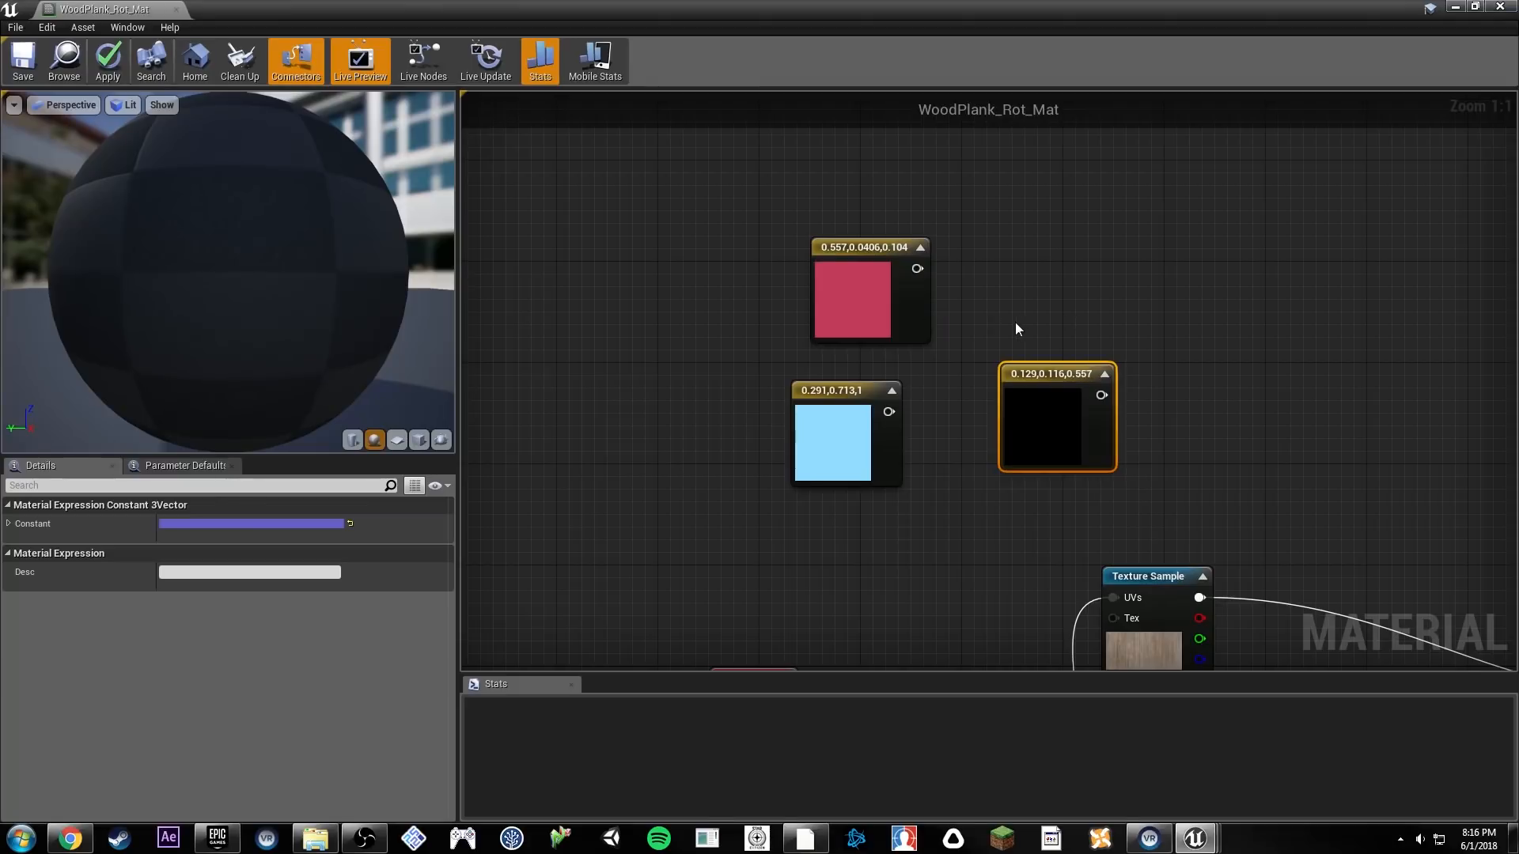
Step: Save the light blue Constant3Vector's color as the first swatch in the Color Picker's theme bar
left_click(804, 458)
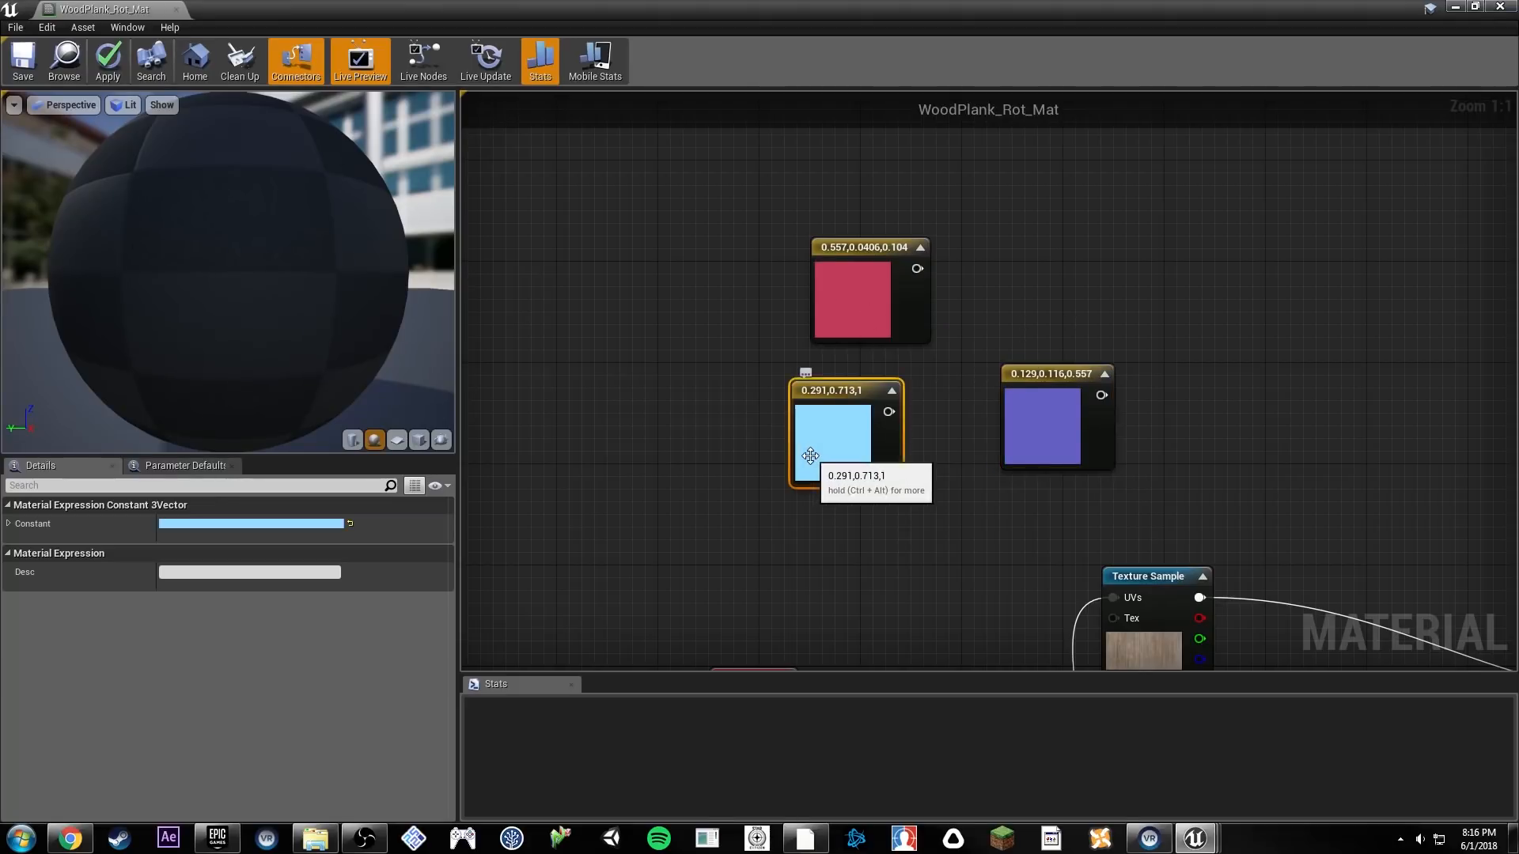
left_click(295, 523)
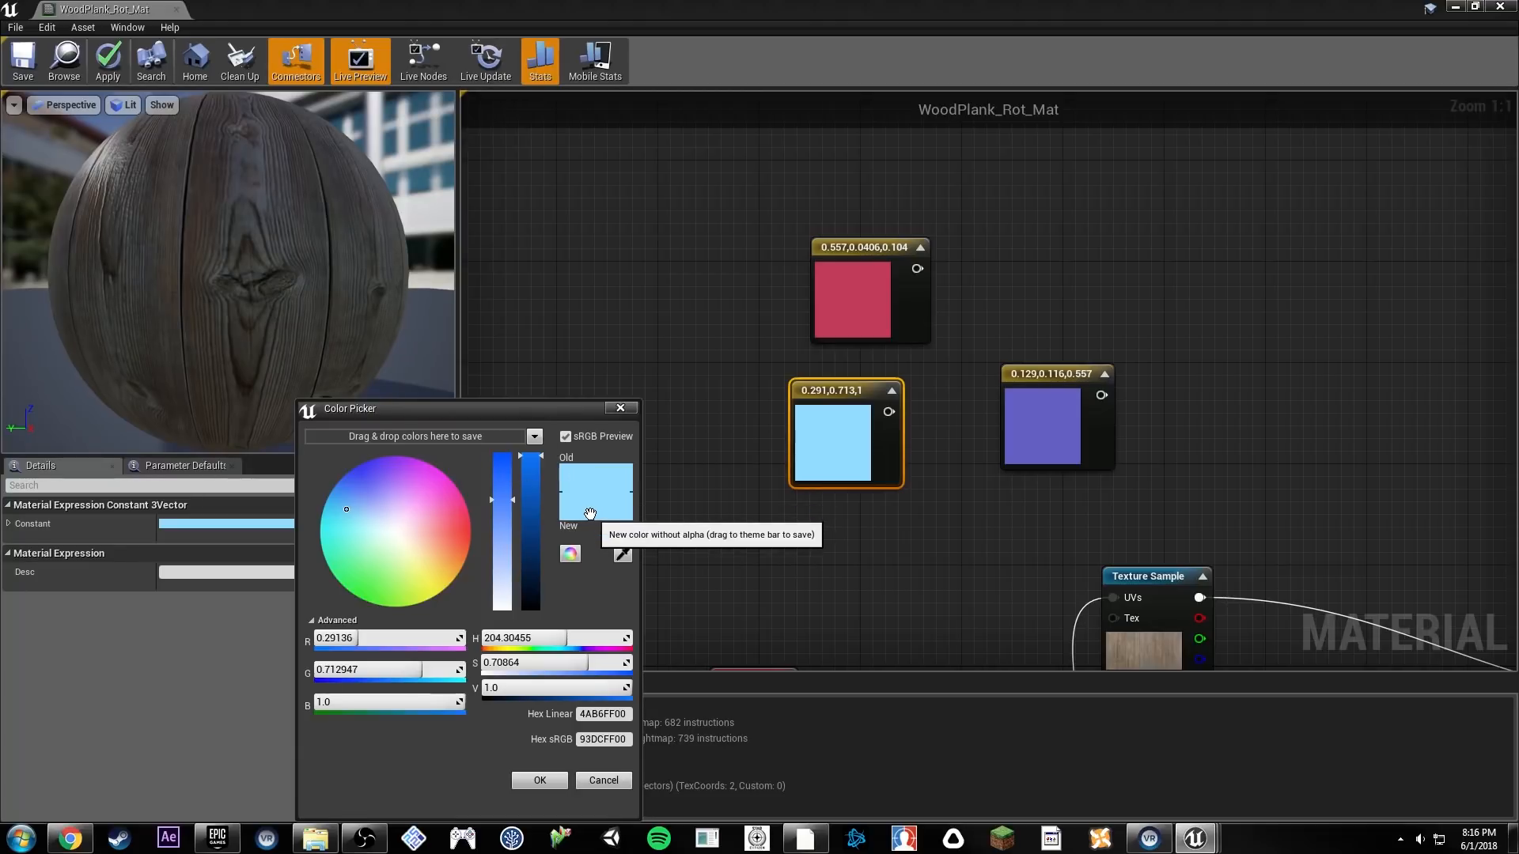
left_click_drag(612, 519, 406, 444)
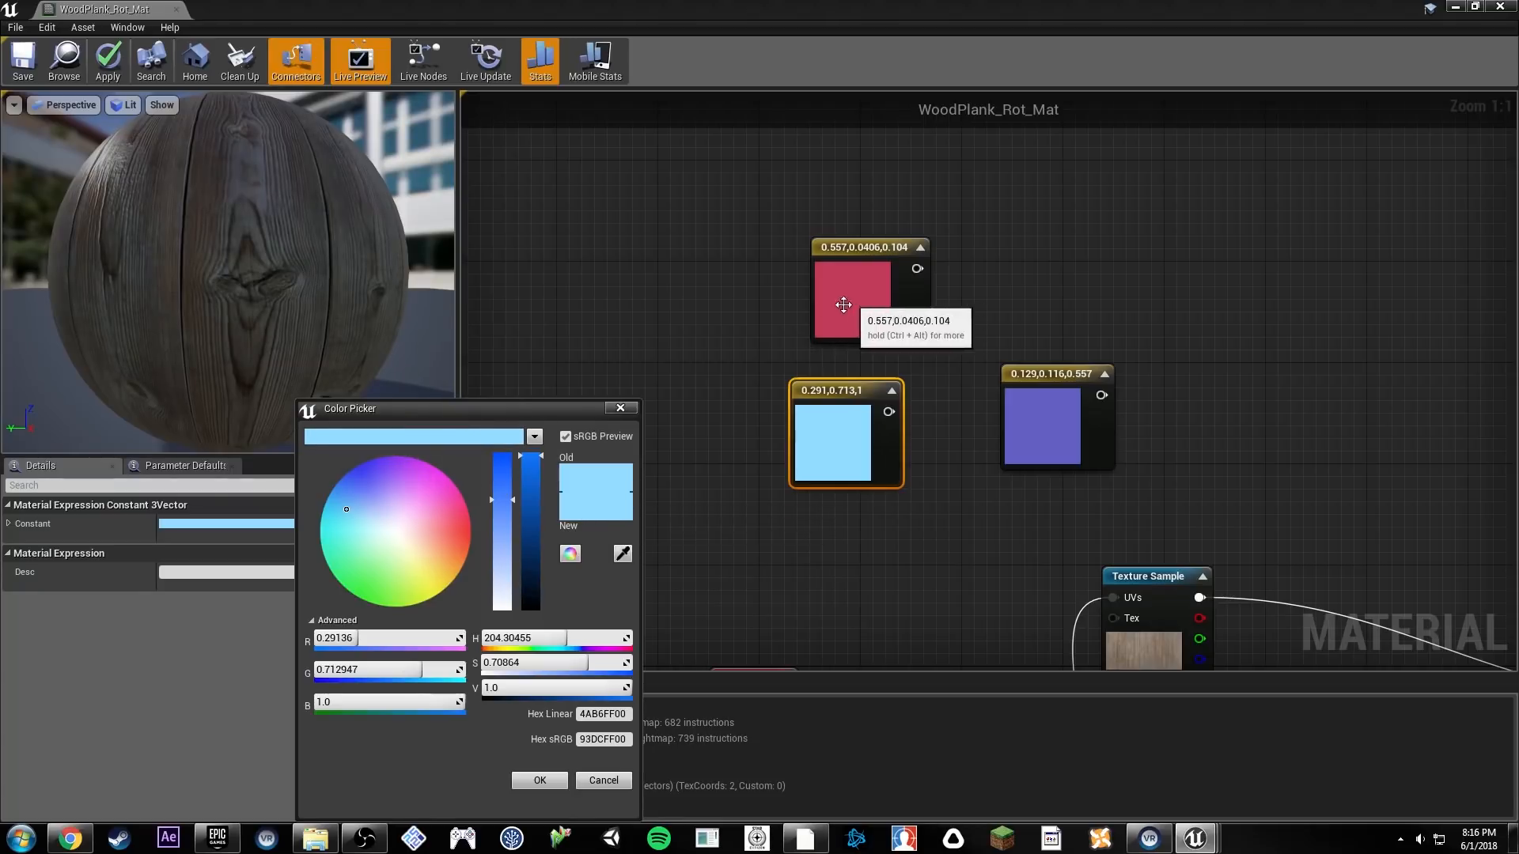
left_click(560, 776)
Step: Save the red Constant3Vector's color as the second swatch in the Color Picker's theme bar
left_click(884, 267)
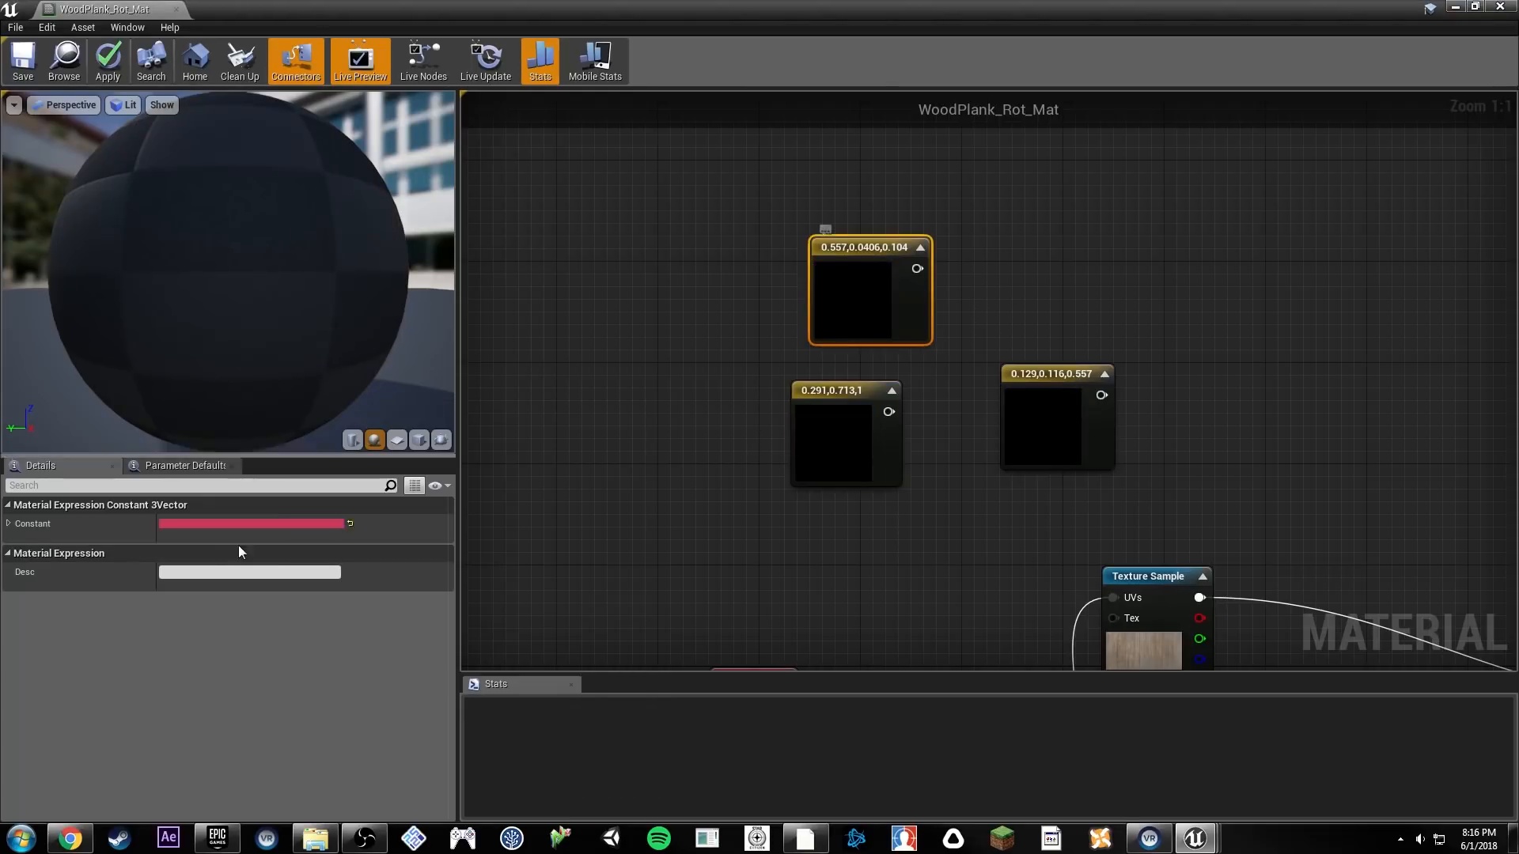
left_click(261, 525)
left_click_drag(451, 470, 435, 432)
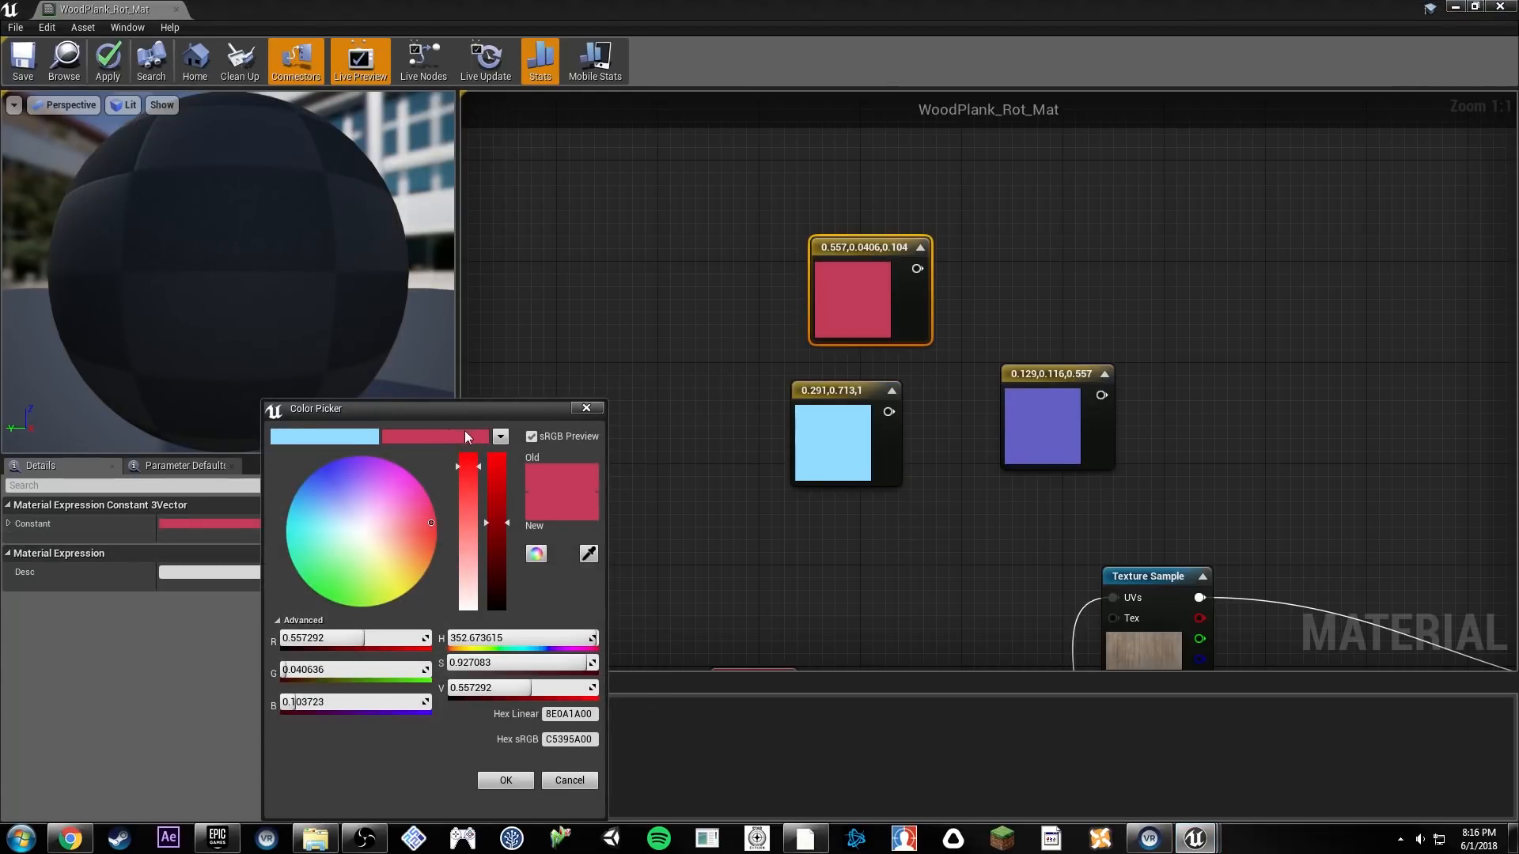
left_click(506, 780)
Step: Save the violet-blue Constant3Vector's color as the third swatch in the Color Picker's theme bar
left_click(1078, 414)
left_click(243, 522)
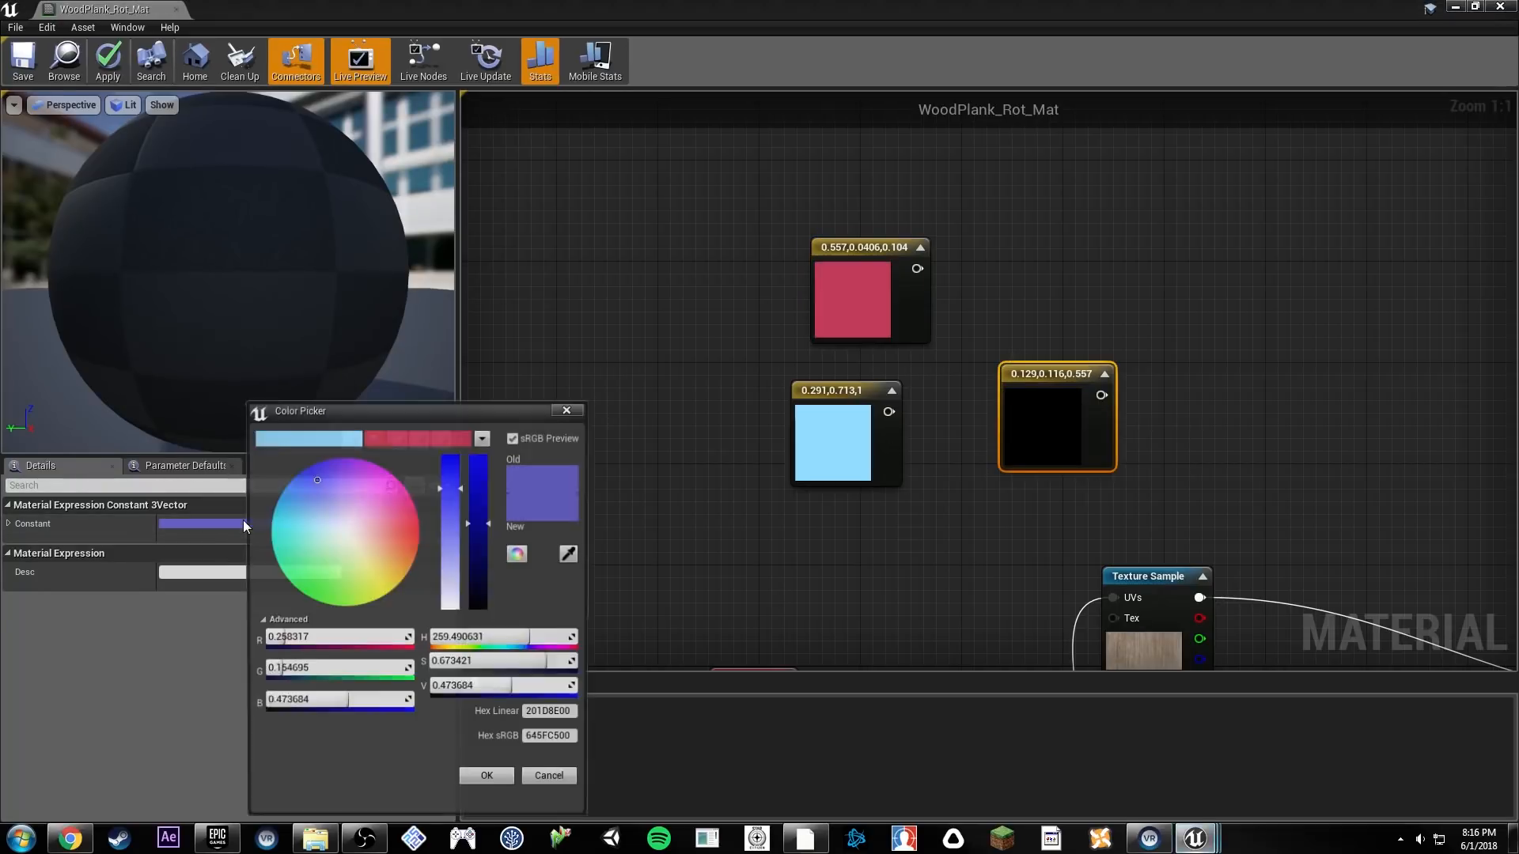
left_click_drag(541, 505, 438, 440)
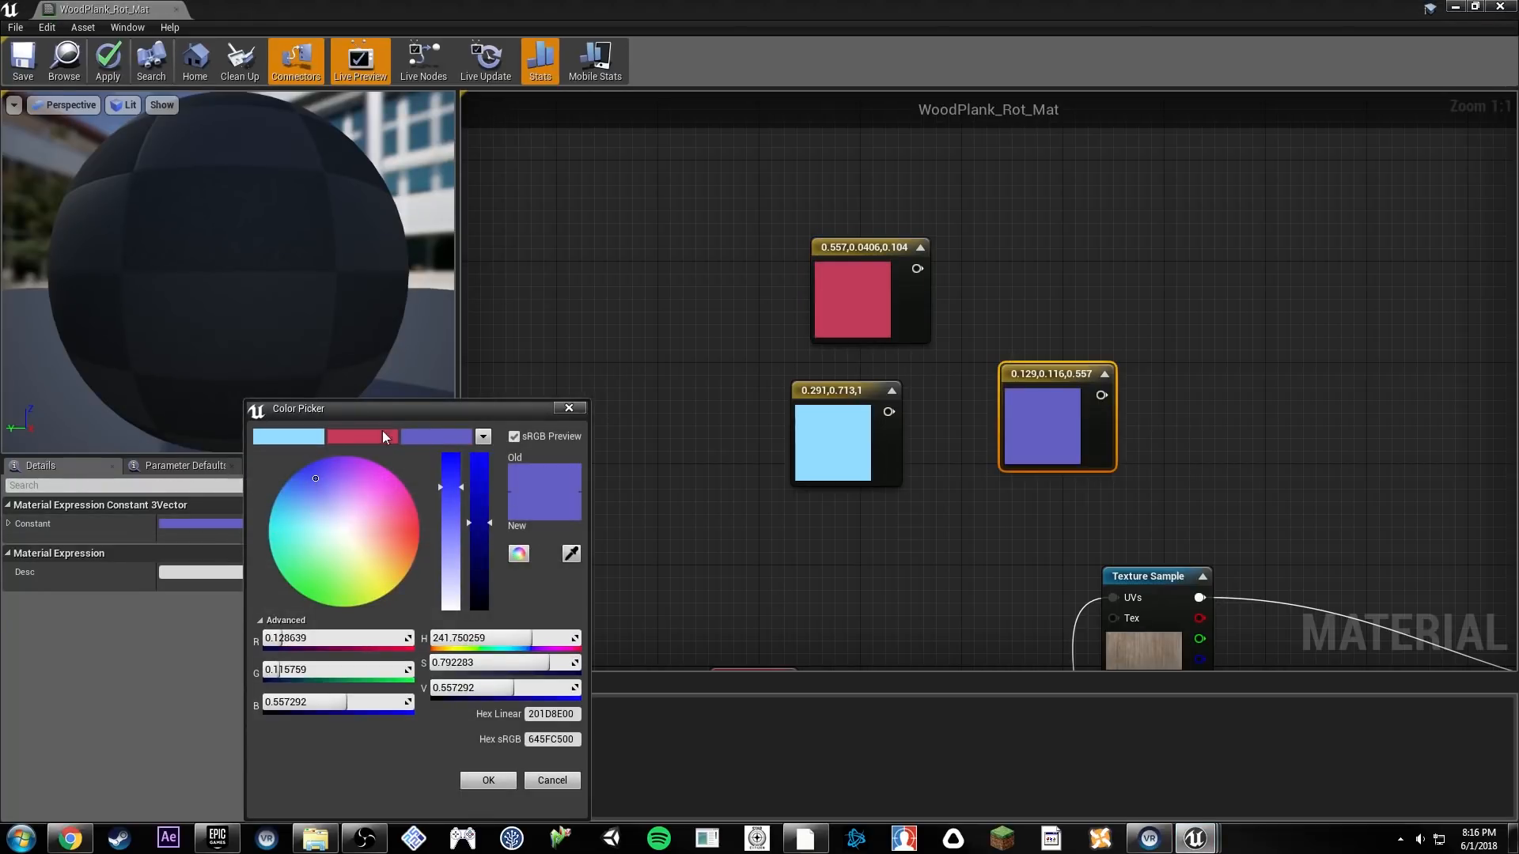
Step: Rename the color theme holding the three saved swatches as Client and reopen the theme list to check it
left_click(482, 437)
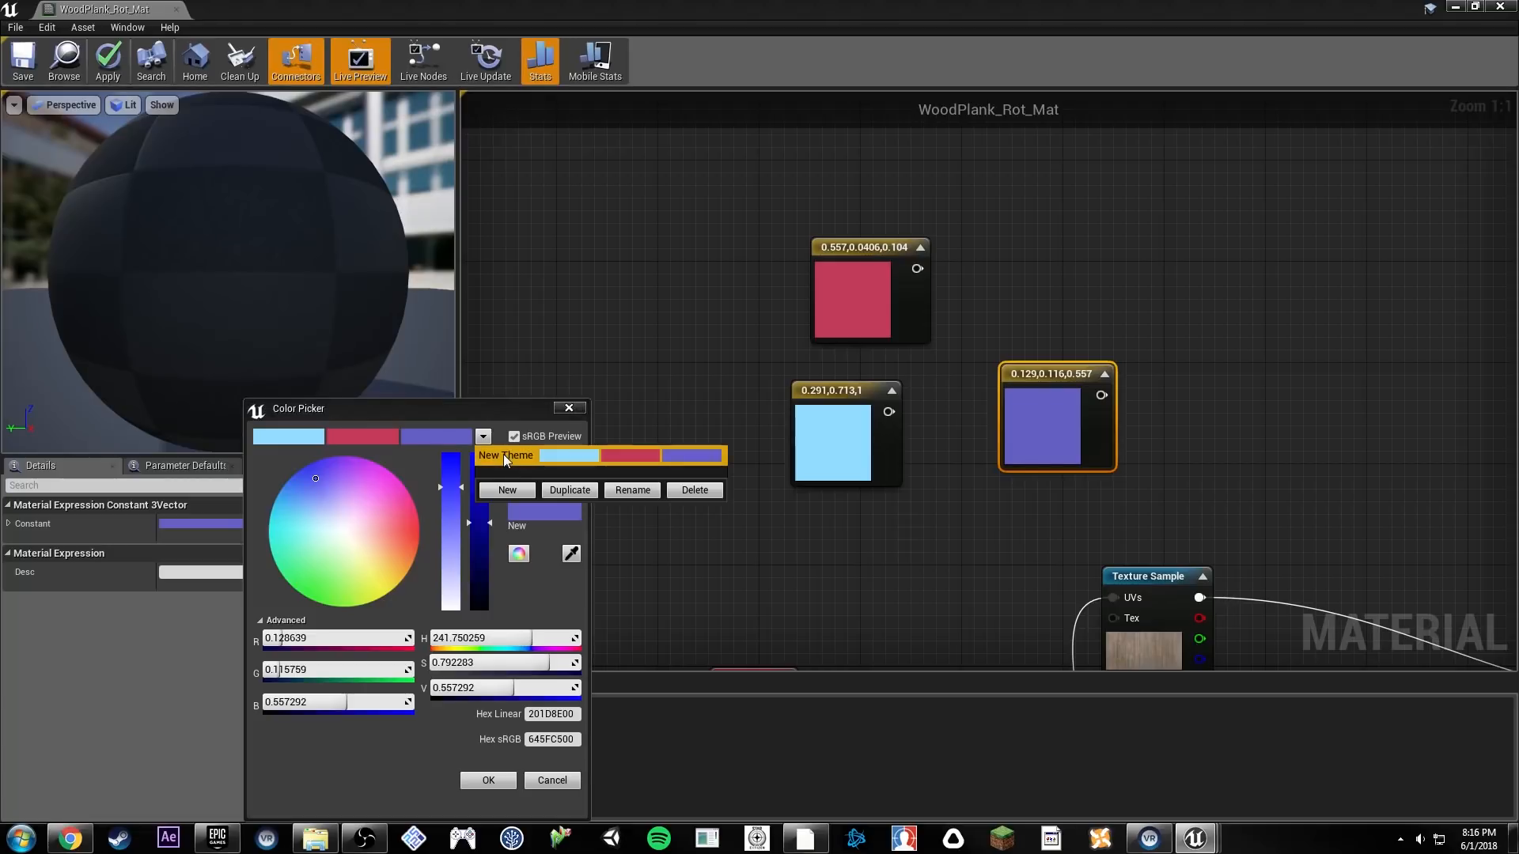
left_click(631, 491)
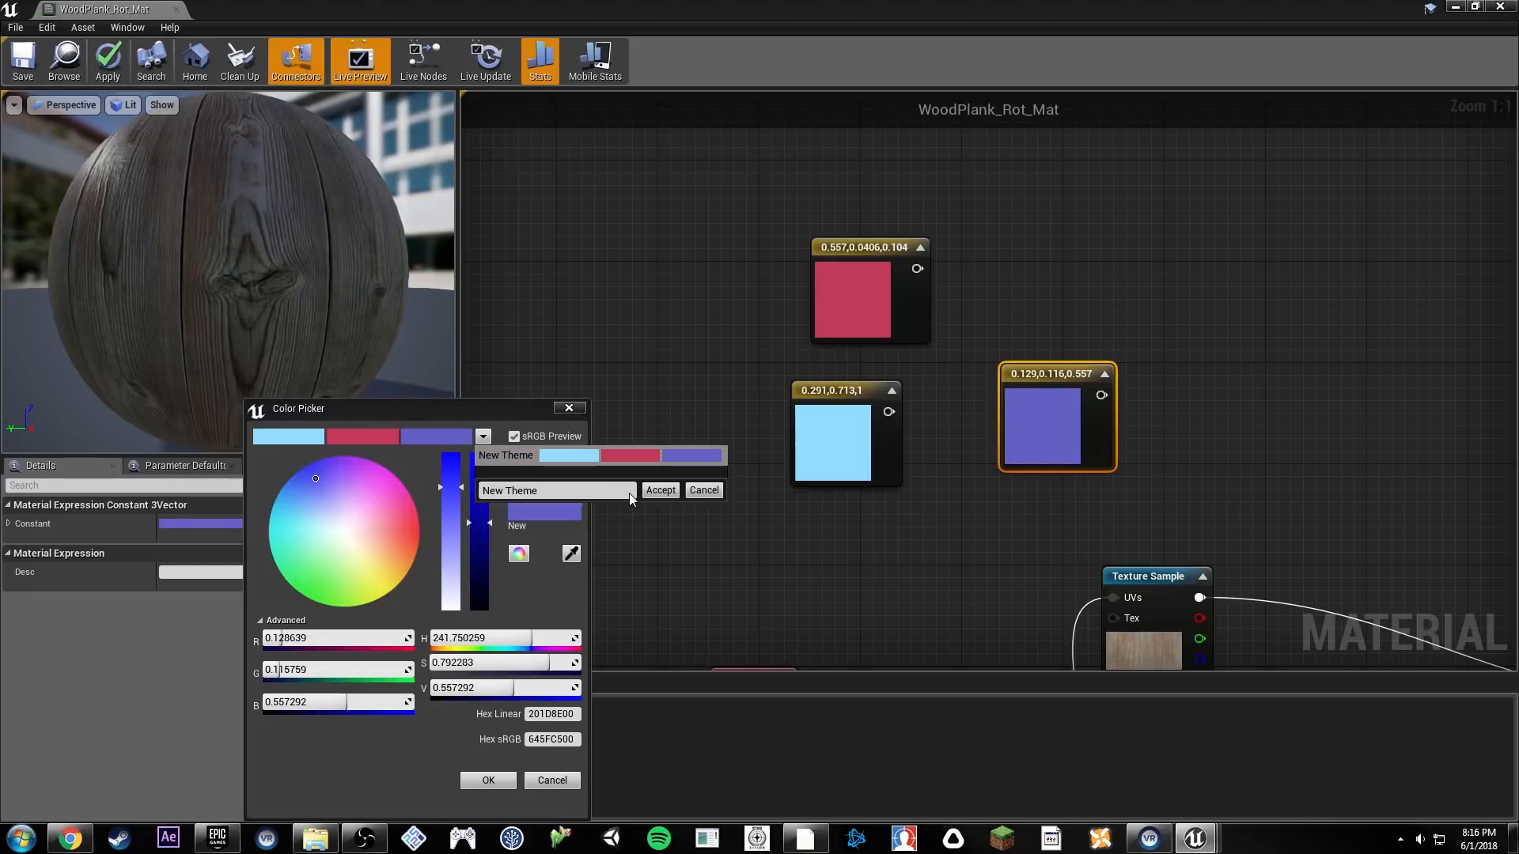
left_click(578, 492)
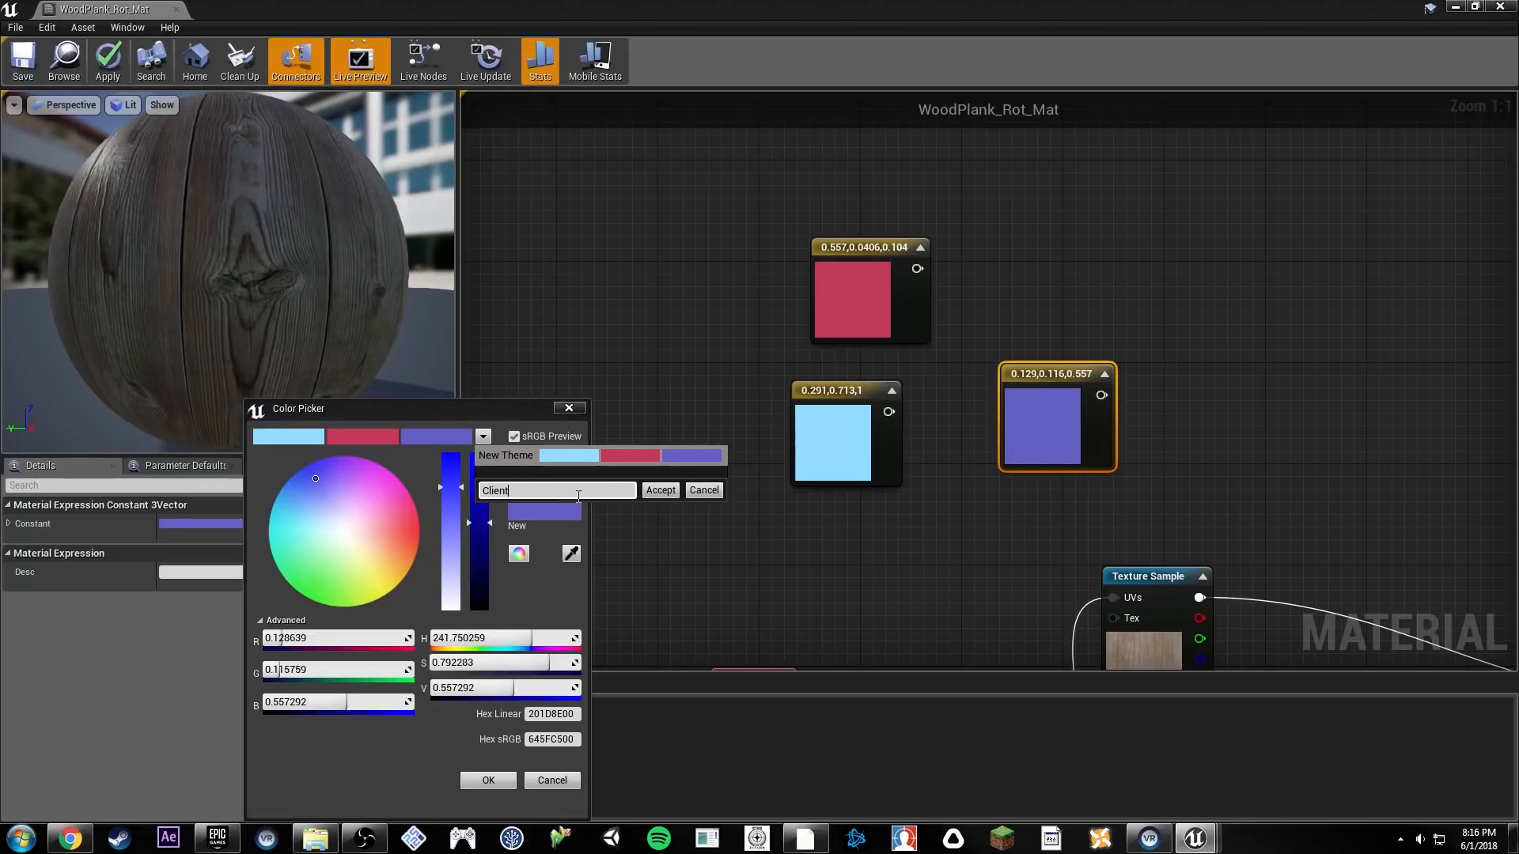
type("Client")
left_click(659, 491)
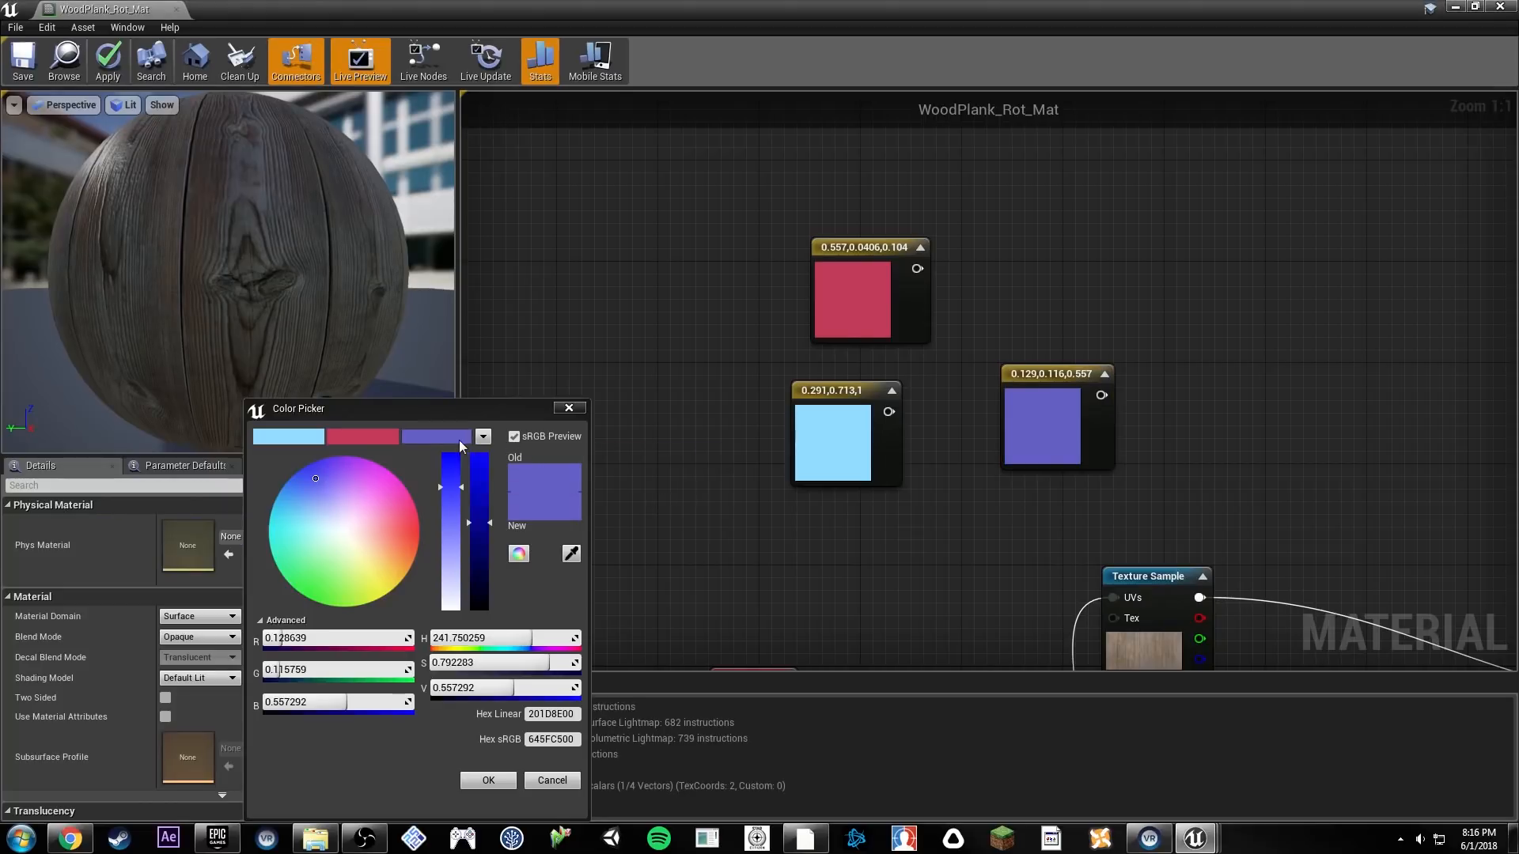
left_click(483, 437)
left_click(660, 491)
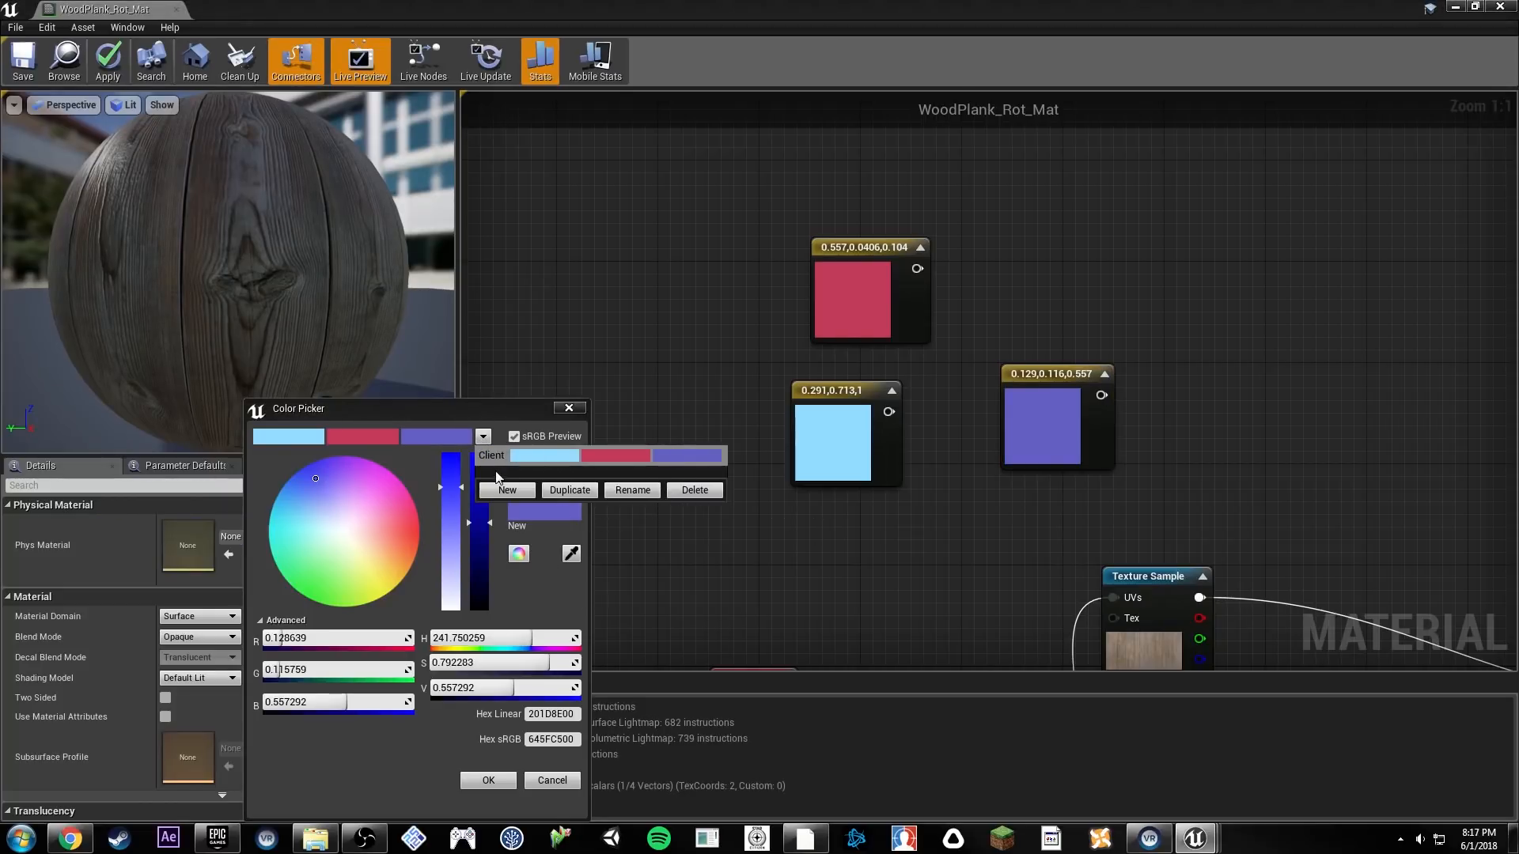
Step: Try the Client theme's light blue, red and violet-blue swatches in turn as the node's color, then cancel the Color Picker
left_click(524, 588)
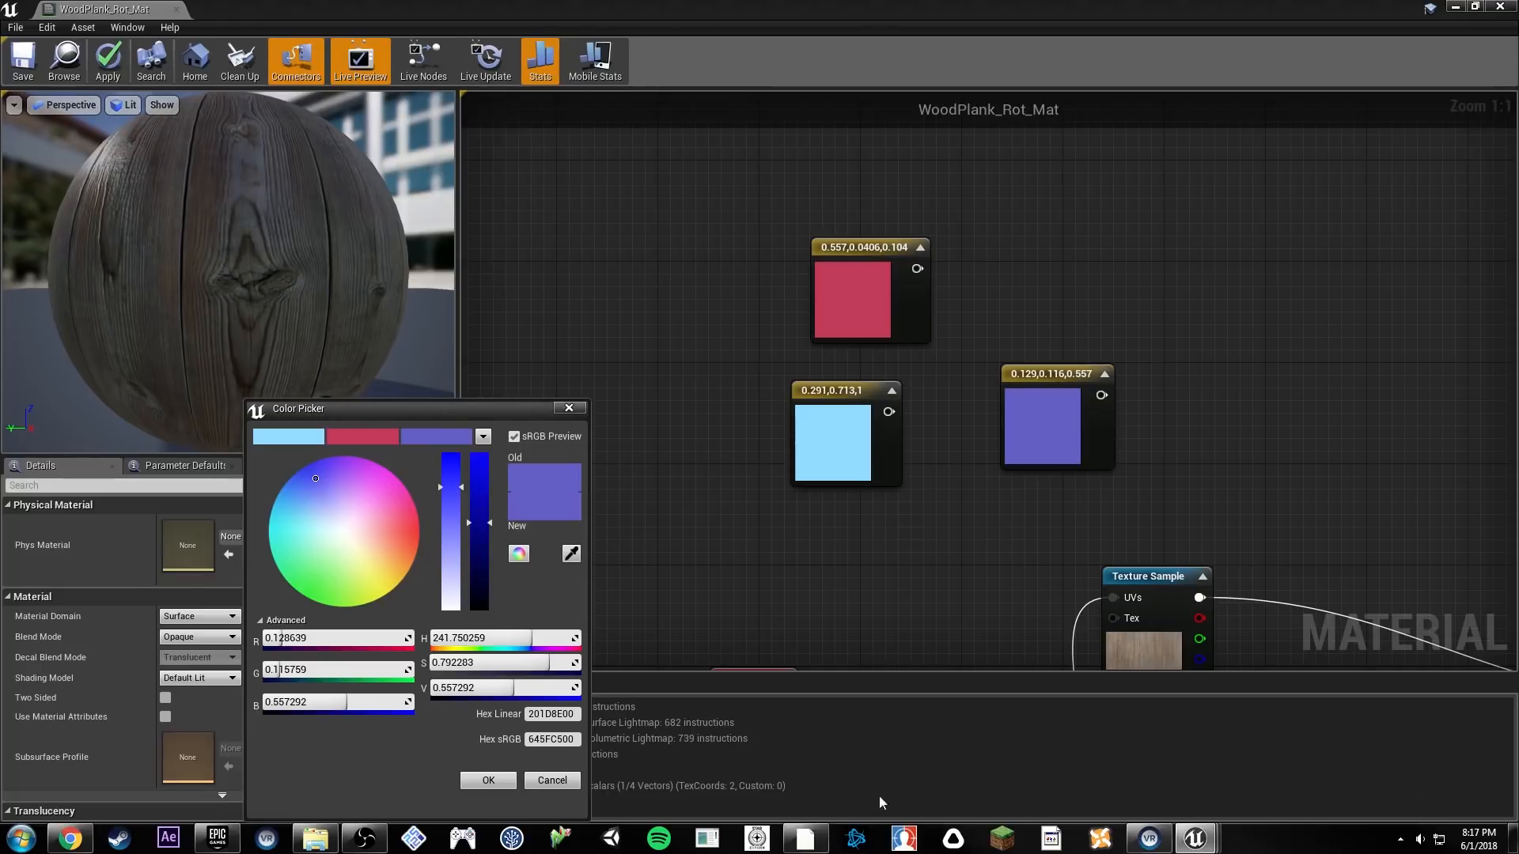
left_click(367, 439)
left_click(303, 436)
left_click(375, 435)
left_click(426, 438)
left_click(352, 439)
left_click(309, 438)
left_click(362, 439)
left_click(420, 438)
left_click(363, 439)
left_click(307, 440)
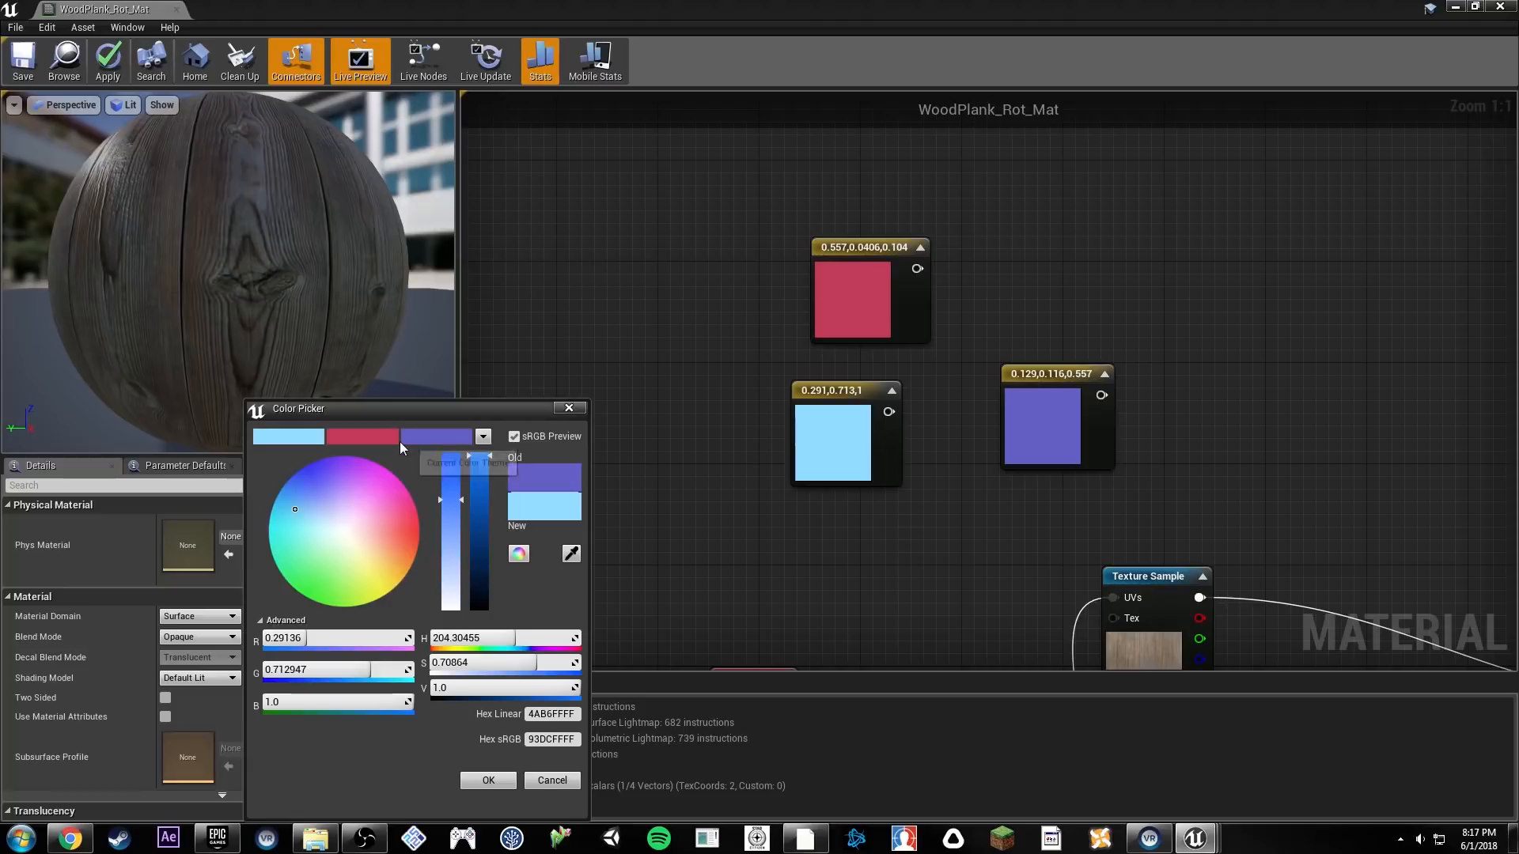
left_click(551, 782)
Step: Delete the Constant3Vector color nodes from WoodPlank_Rot_Mat and close its material editor
left_click_drag(654, 312, 1020, 460)
key("Delete")
left_click(176, 9)
left_click(873, 469)
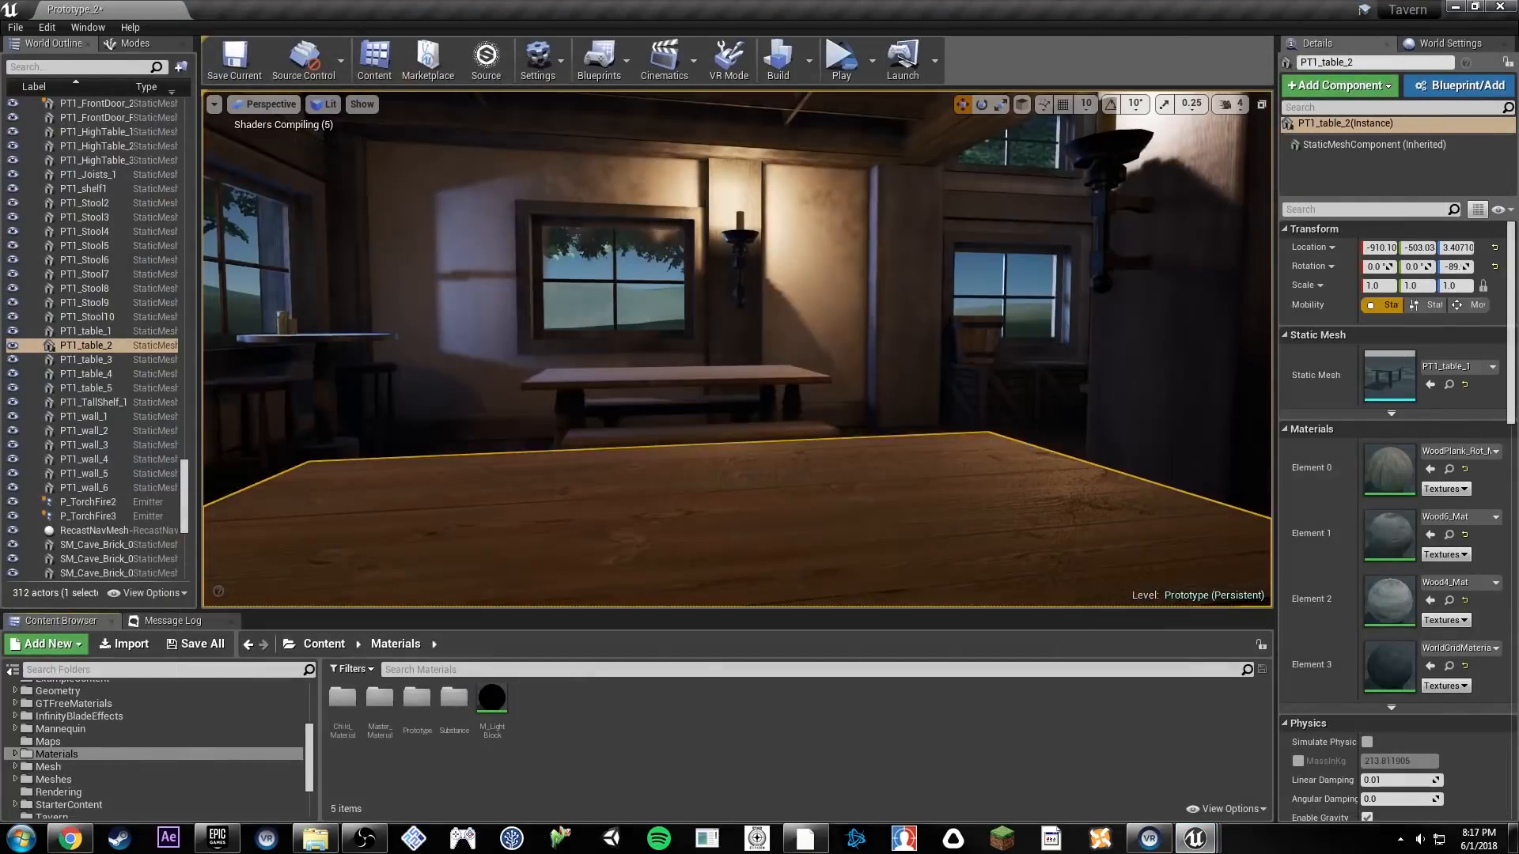
Step: Frame the candle holder on the wooden pillar and save this viewport view as Bookmark 2
right_click_drag(764, 382, 465, 190)
right_click_drag(704, 342, 707, 333)
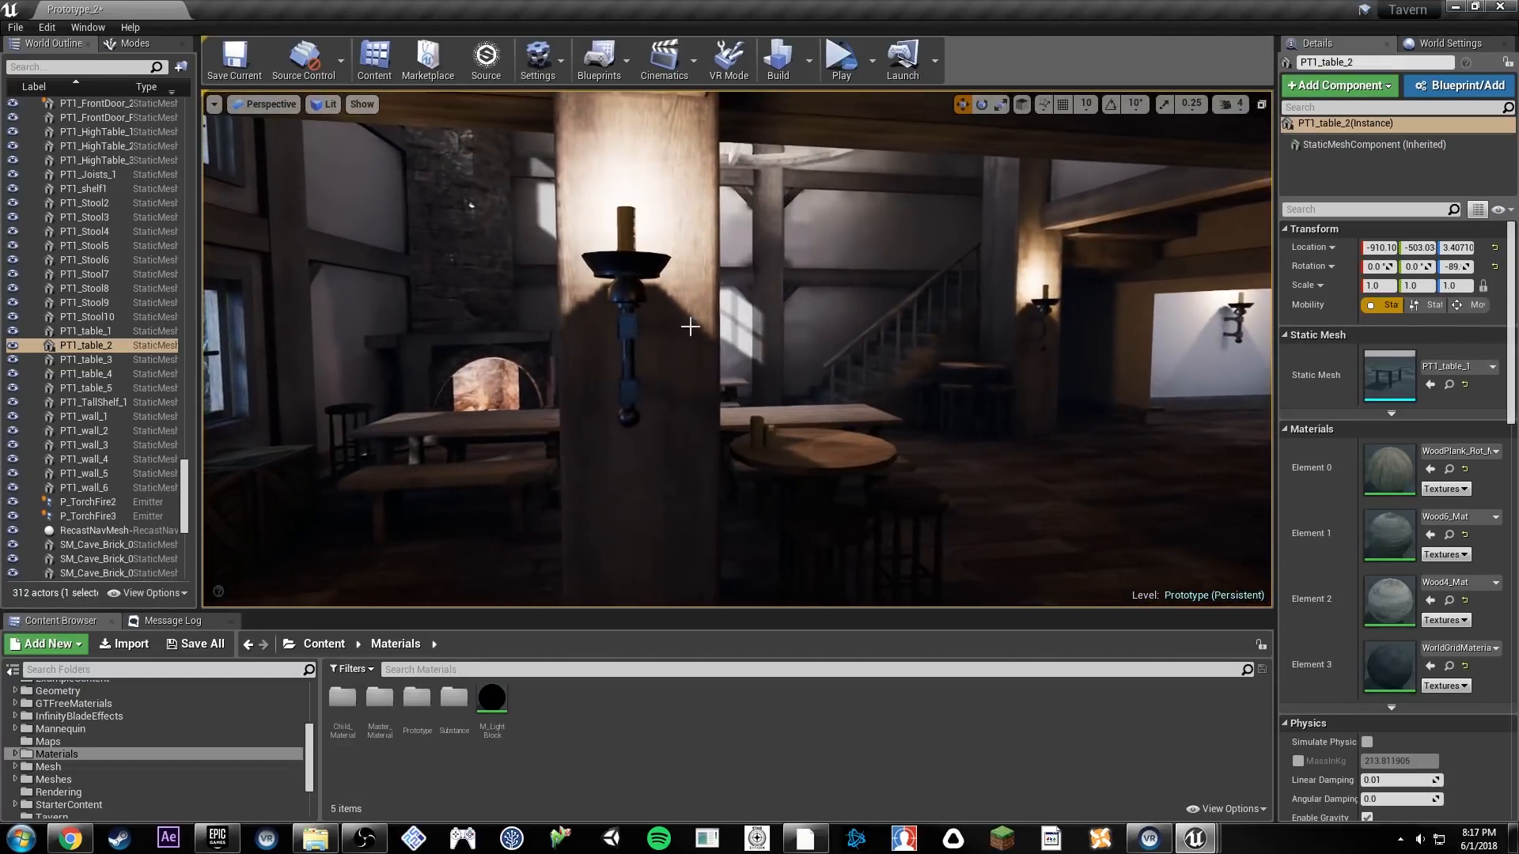
left_click(214, 104)
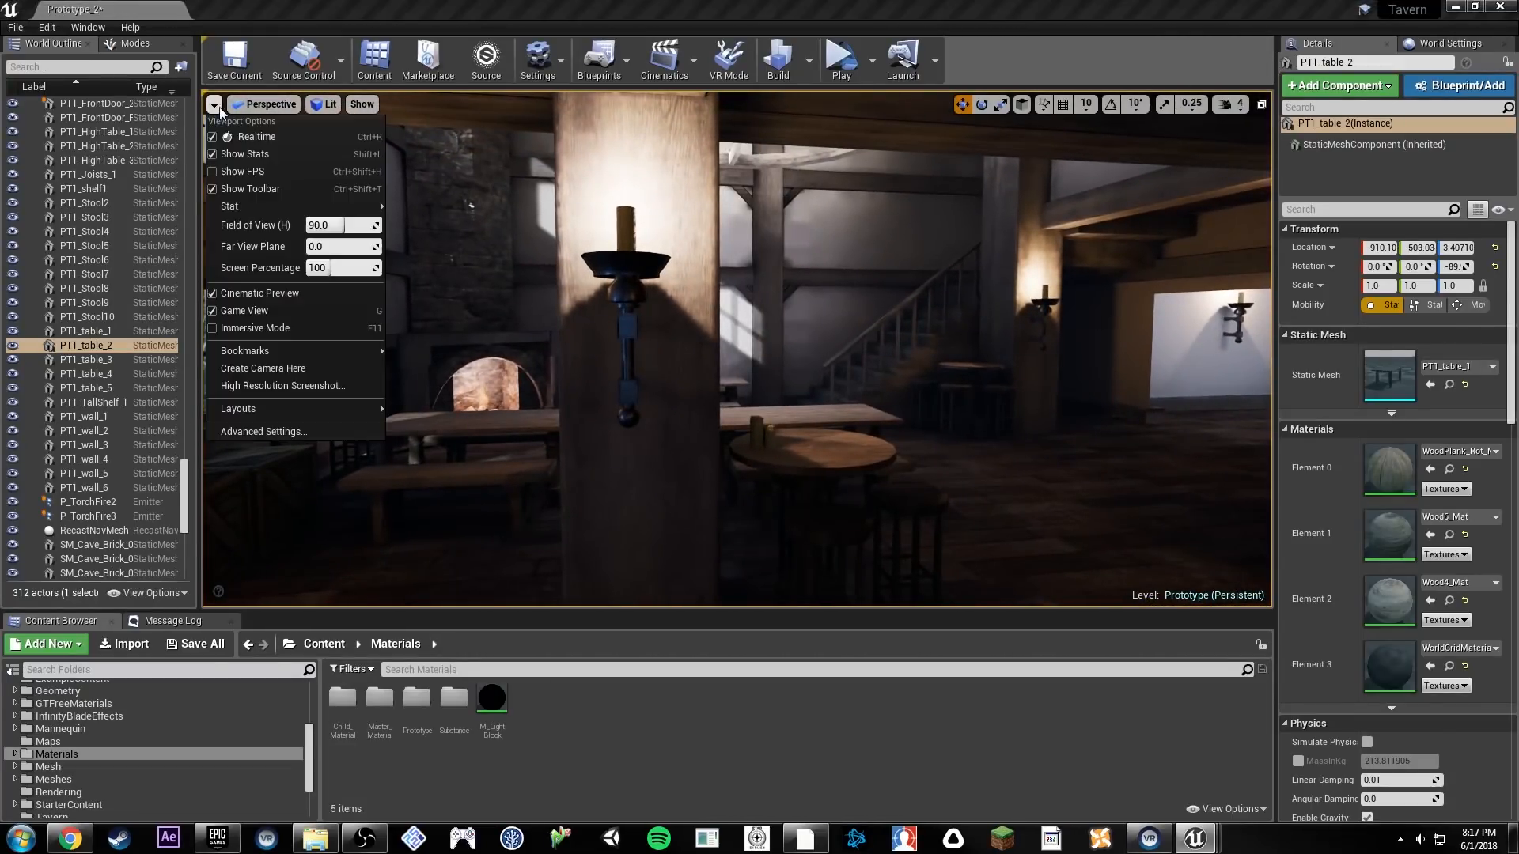
mouse_move(258, 351)
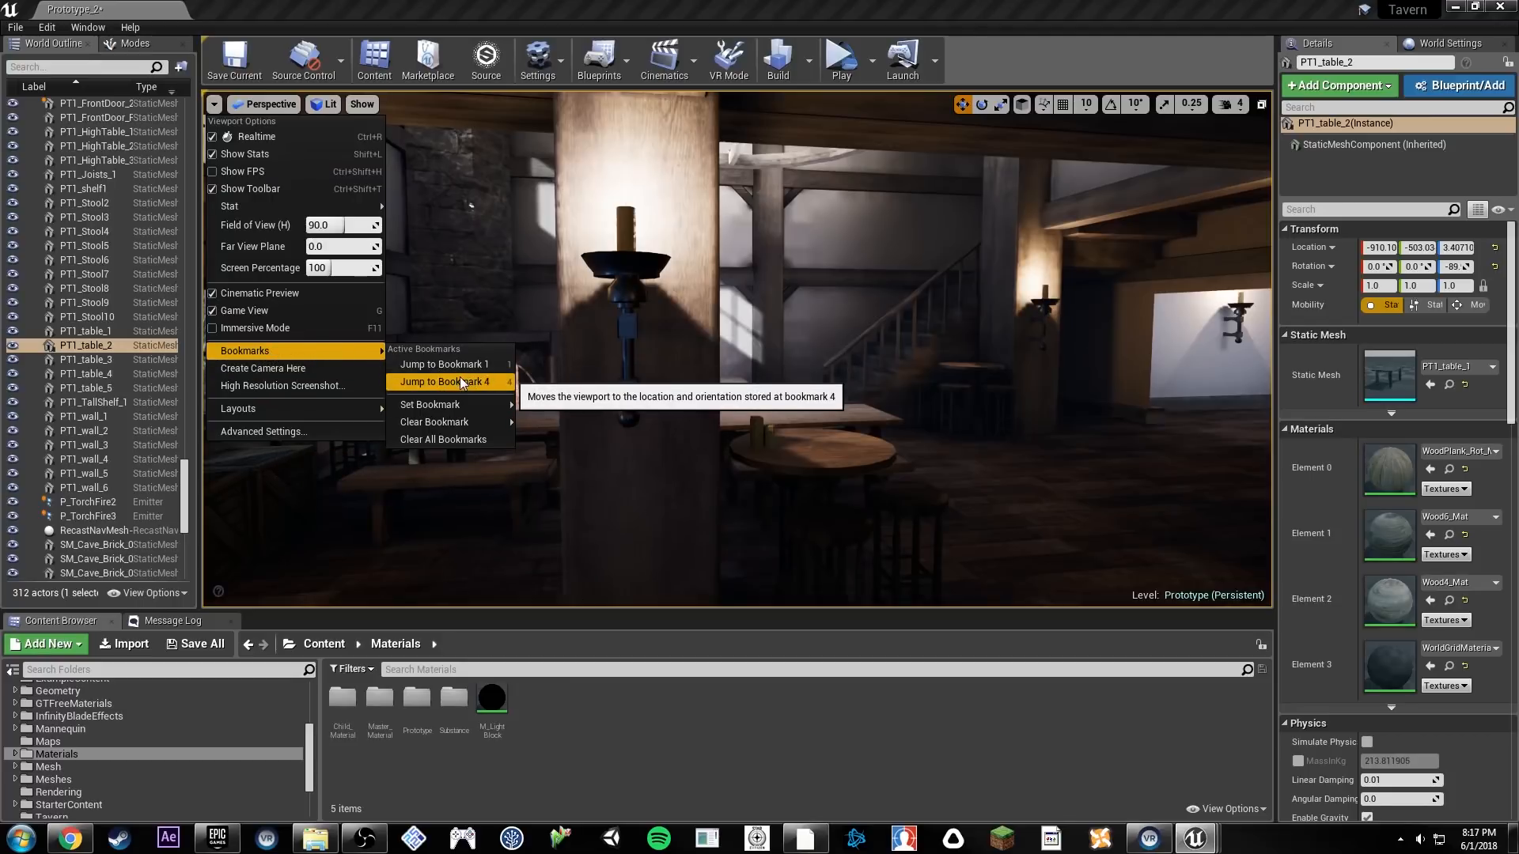
mouse_move(445, 405)
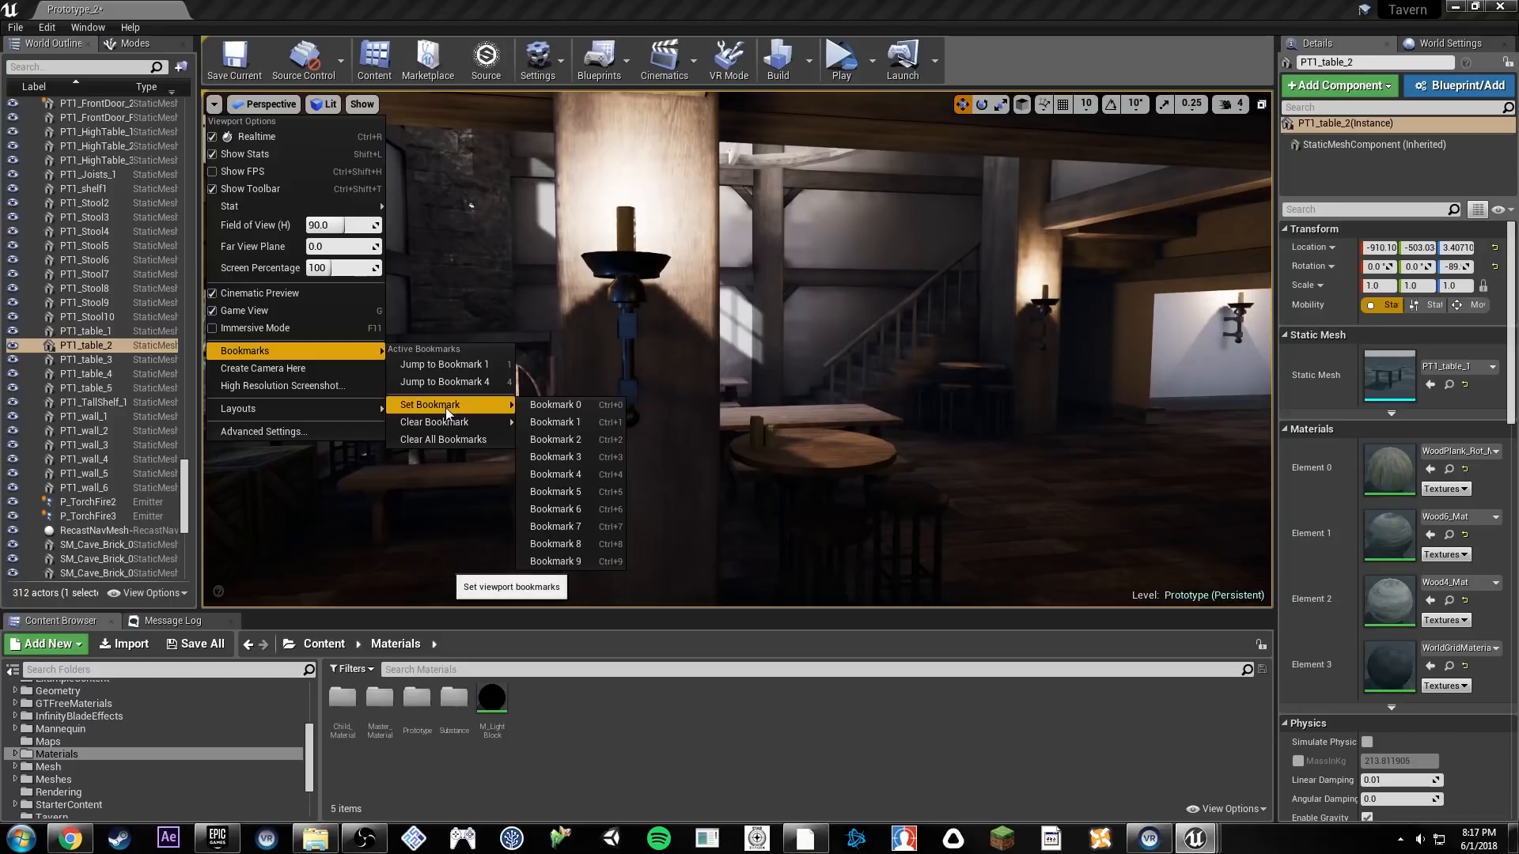
left_click(542, 442)
Step: Test the viewport bookmarks by recalling Bookmark 1 and repeatedly moving the camera away and jumping back to Bookmark 2
right_click_drag(542, 427, 388, 425)
key("2")
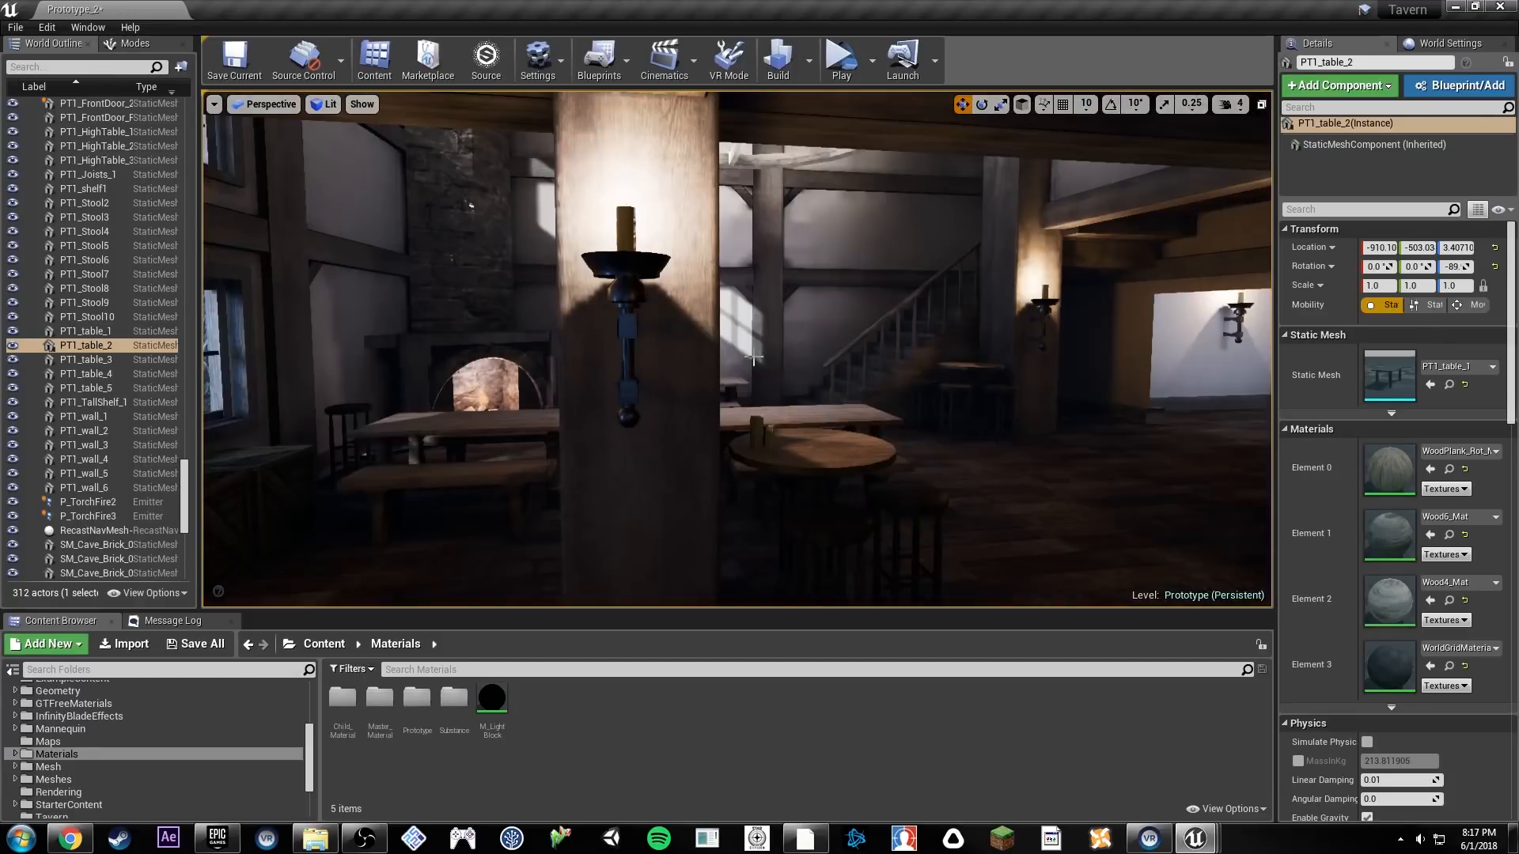
right_click_drag(833, 344, 799, 344)
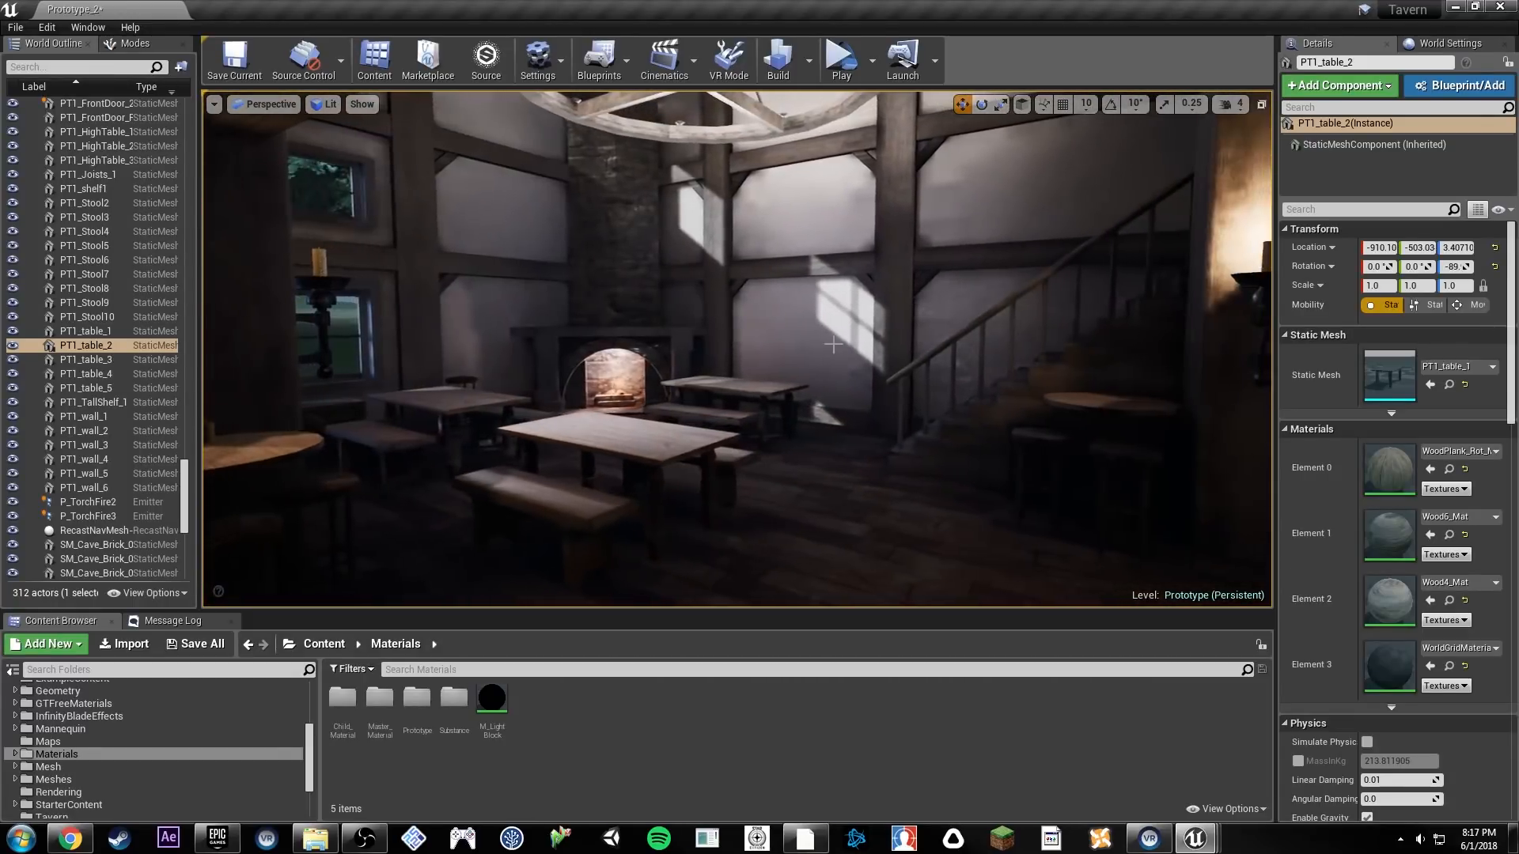
key("2")
key("1")
key("3")
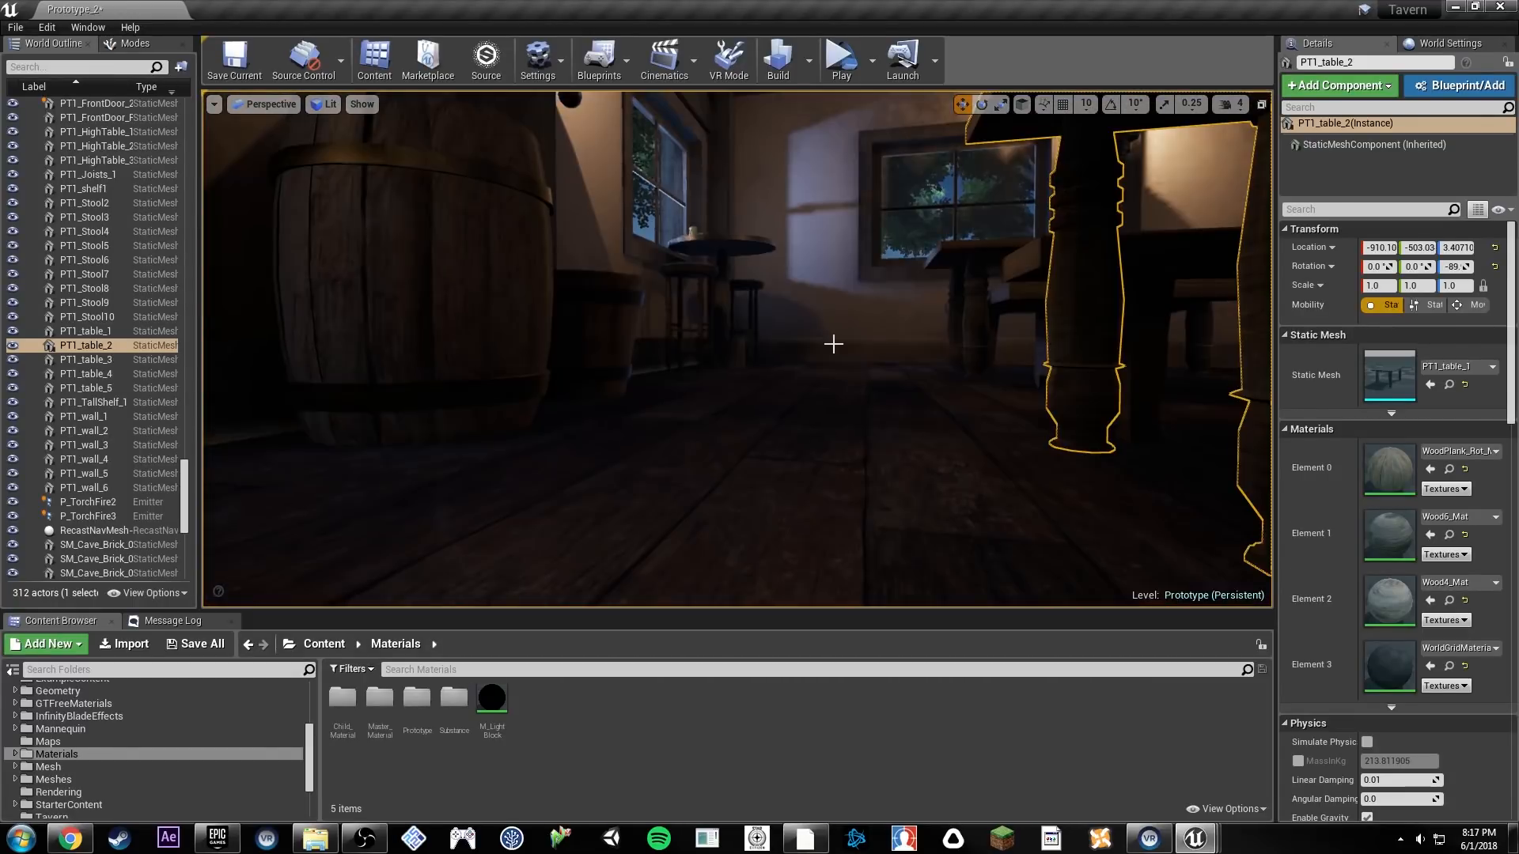
key("2")
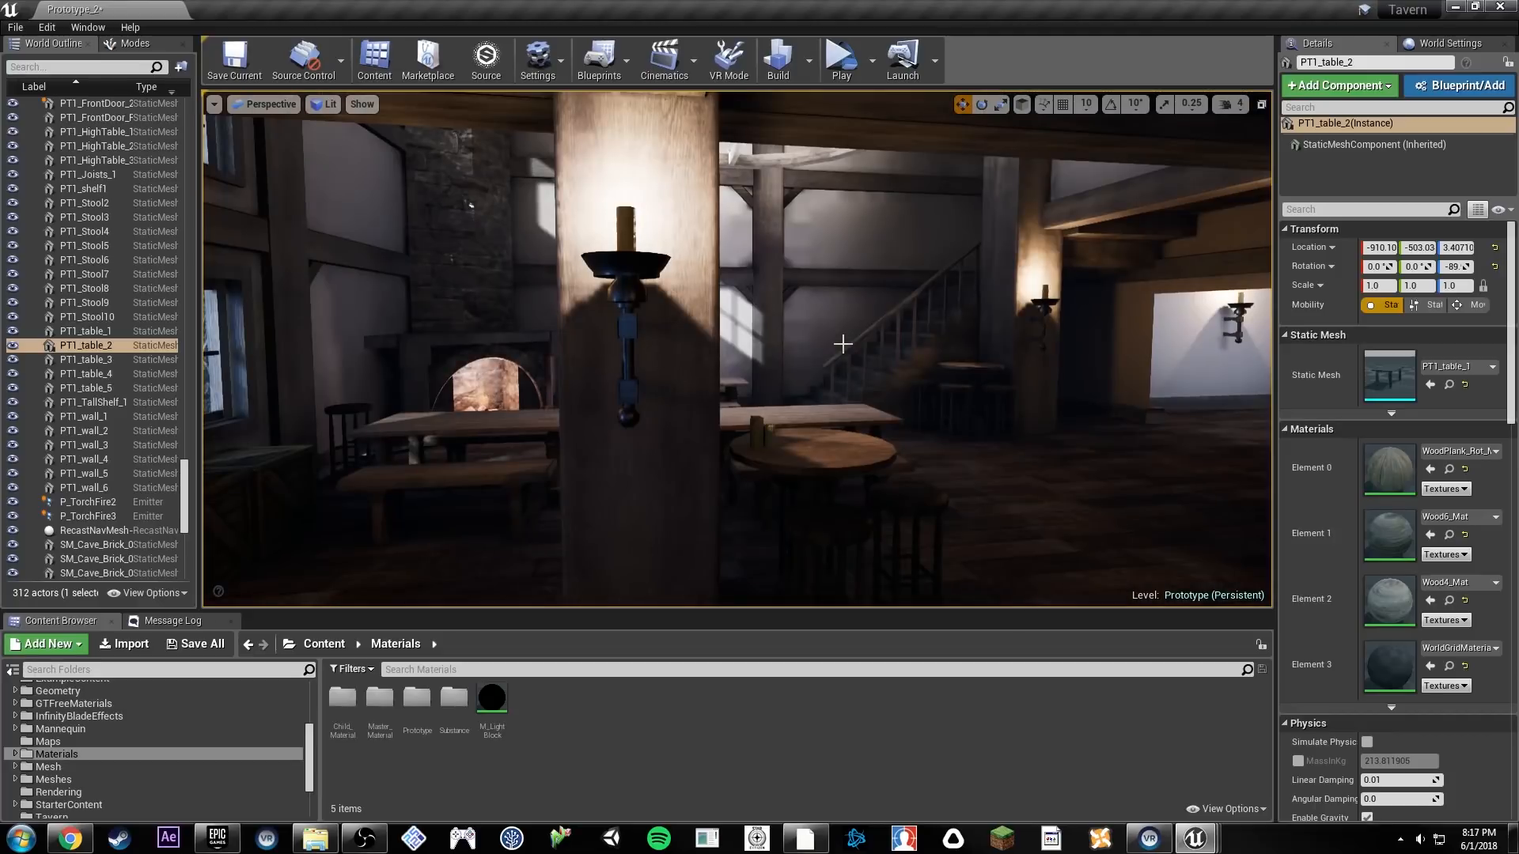
right_click_drag(957, 353, 838, 306)
key("2")
key("2")
key("2")
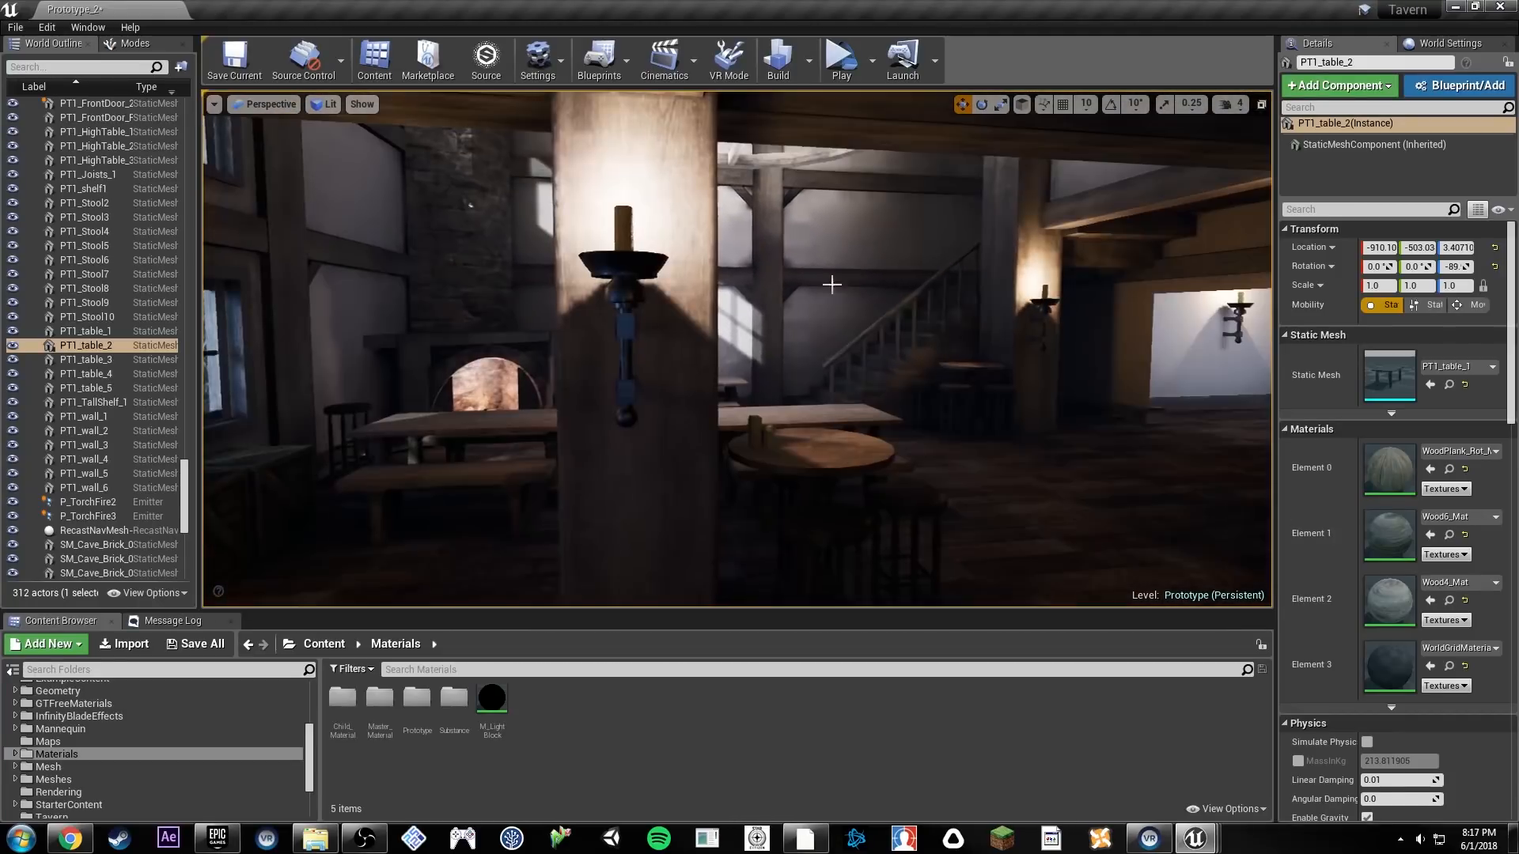
Step: Frame the chandelier and fireplace wall and capture a high resolution screenshot at a size multiplier of 1.0
right_click_drag(788, 263, 672, 263)
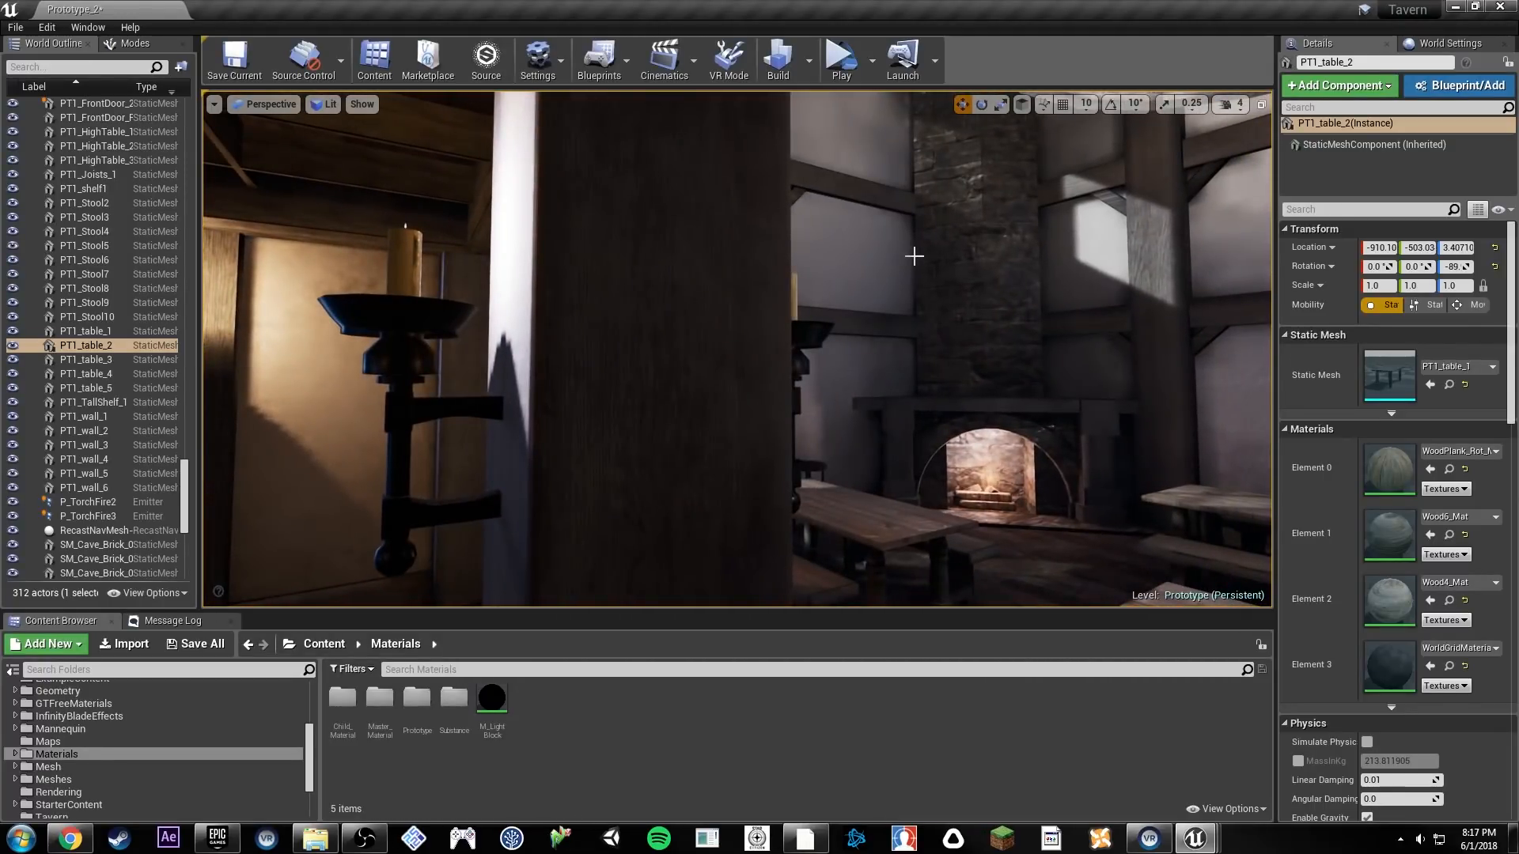
right_click_drag(888, 251, 846, 251)
mouse_move(801, 306)
right_mouse_down()
mouse_move(779, 306)
mouse_move(802, 306)
right_mouse_up()
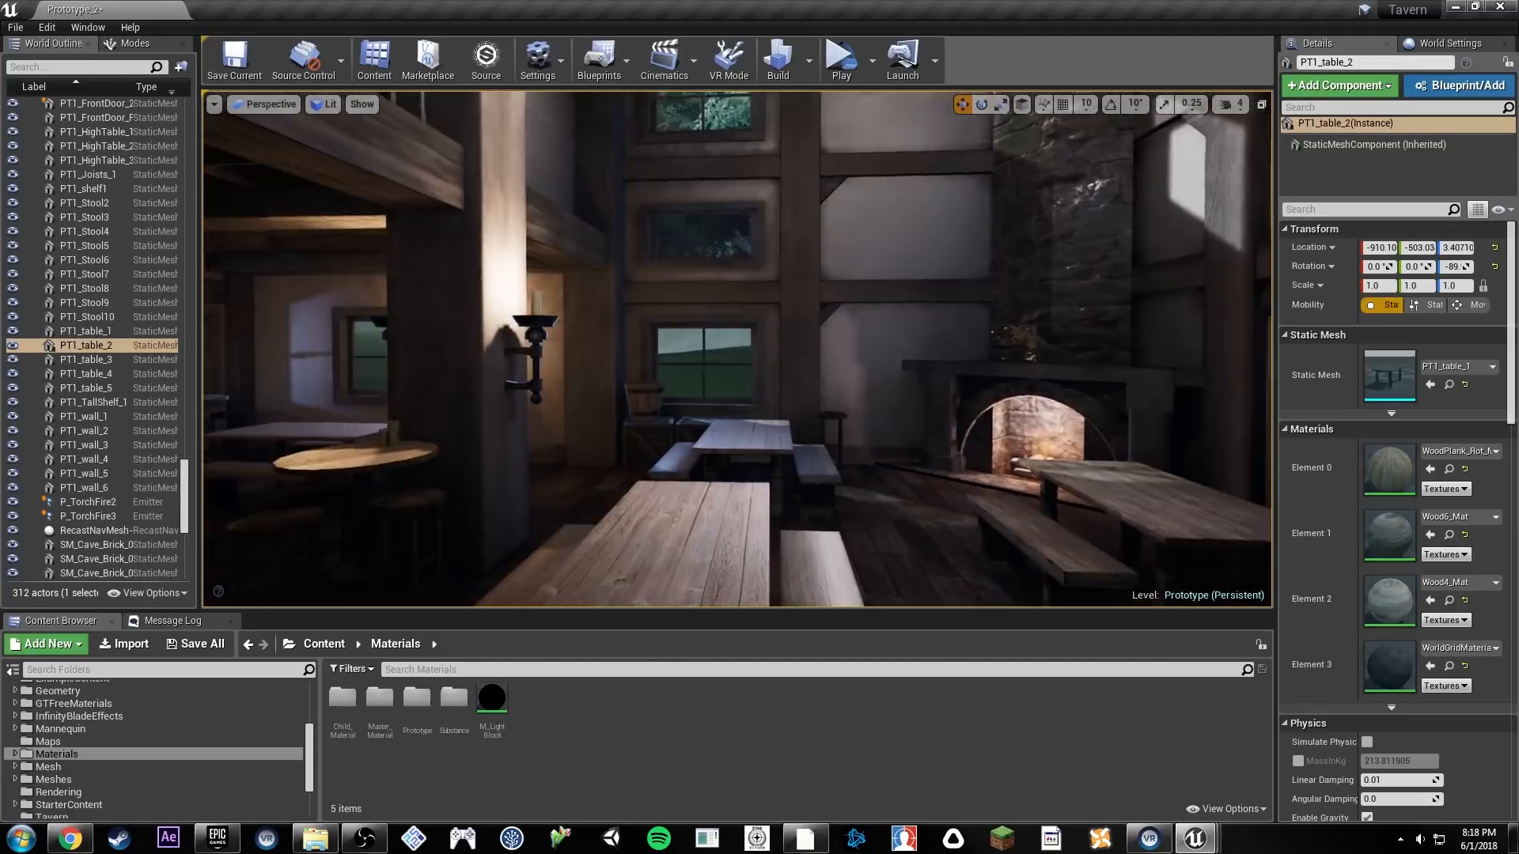
right_click_drag(838, 352, 886, 284)
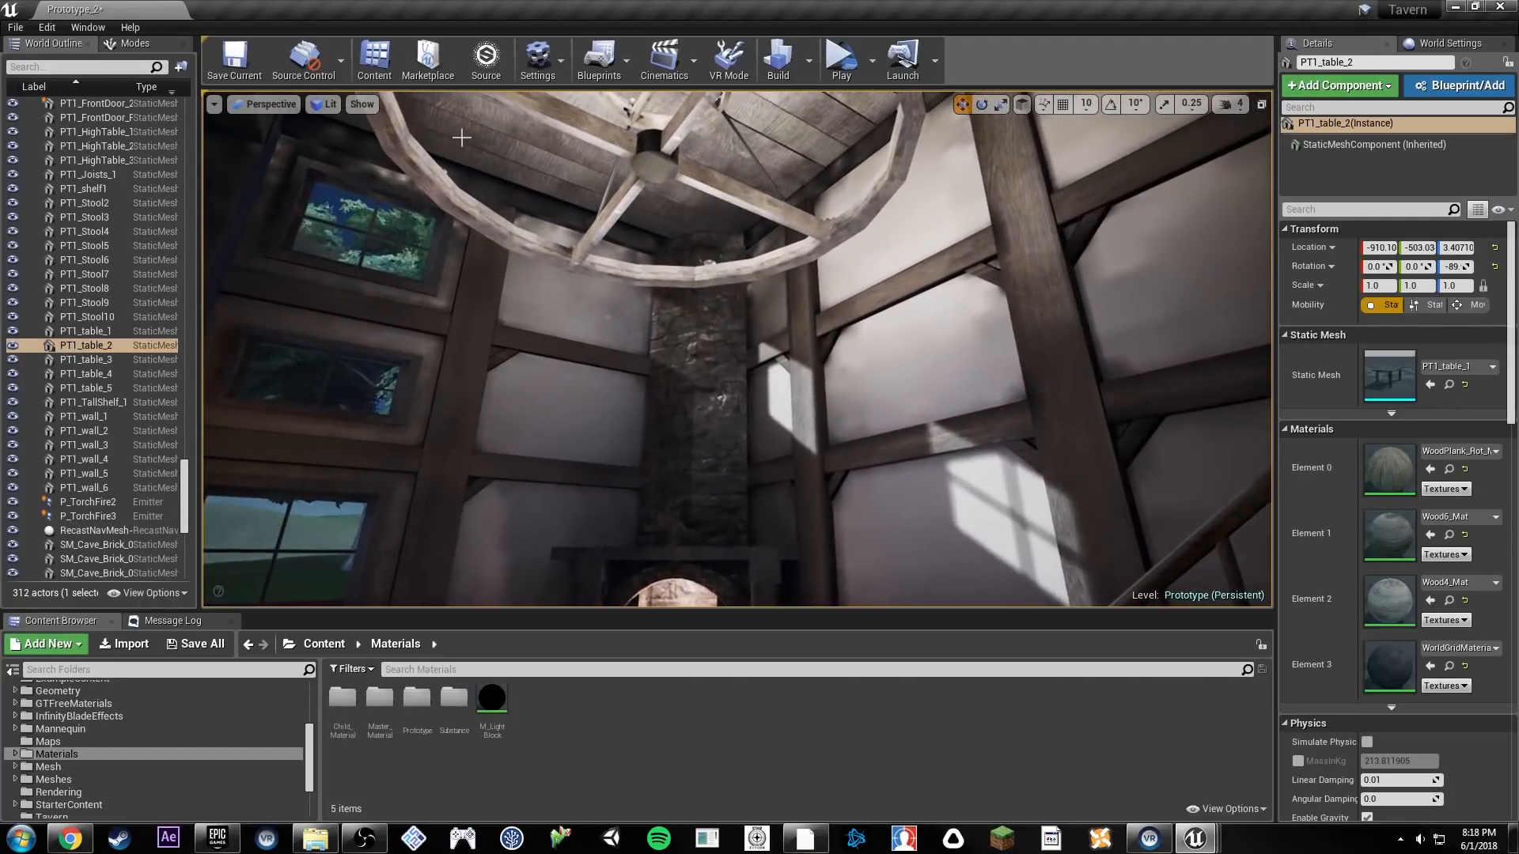
left_click(215, 103)
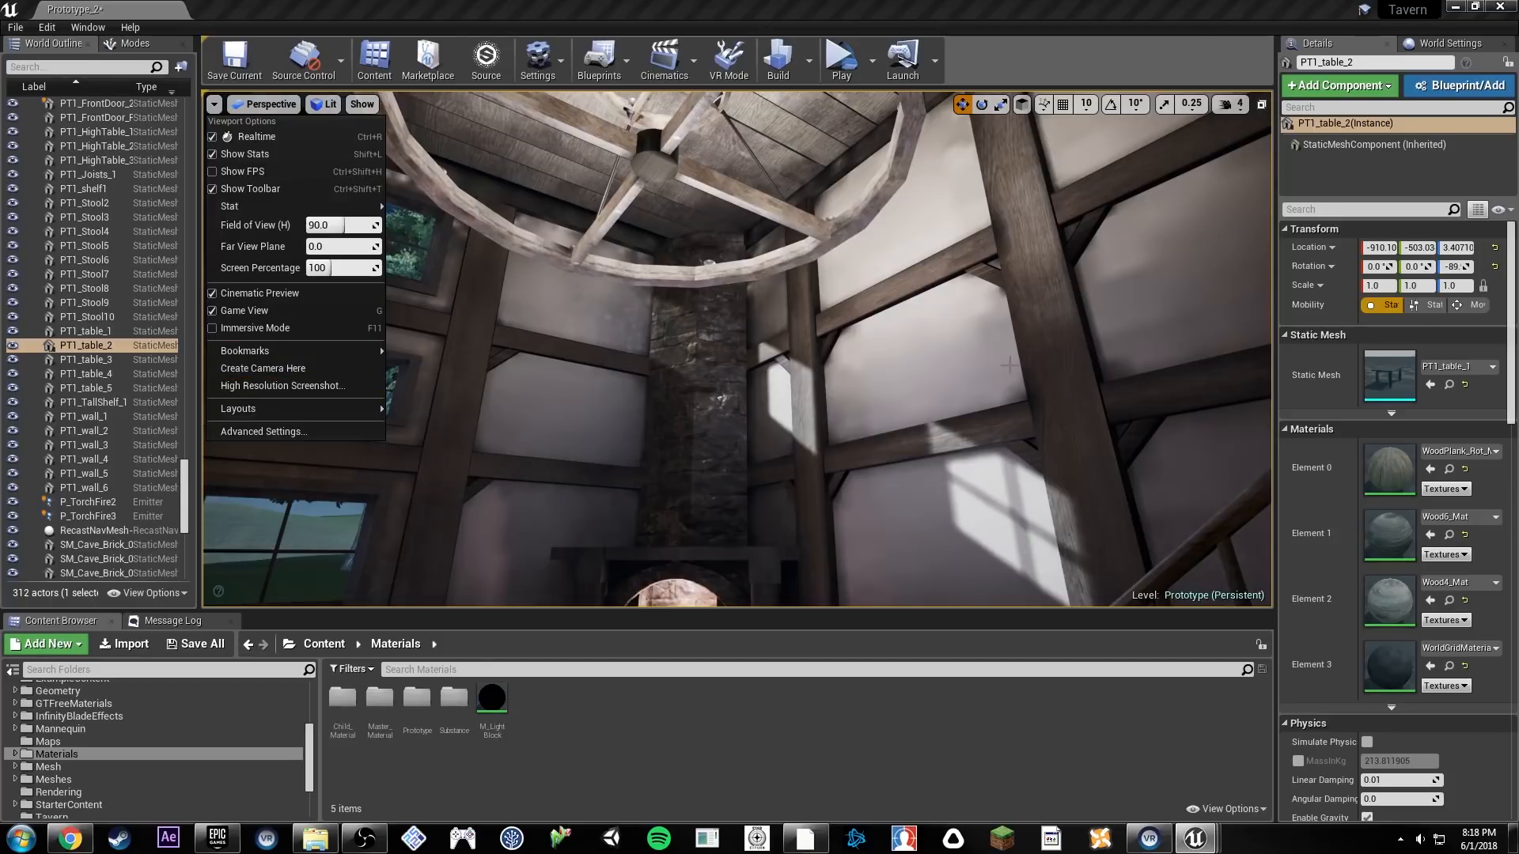
right_click_drag(1025, 365, 993, 385)
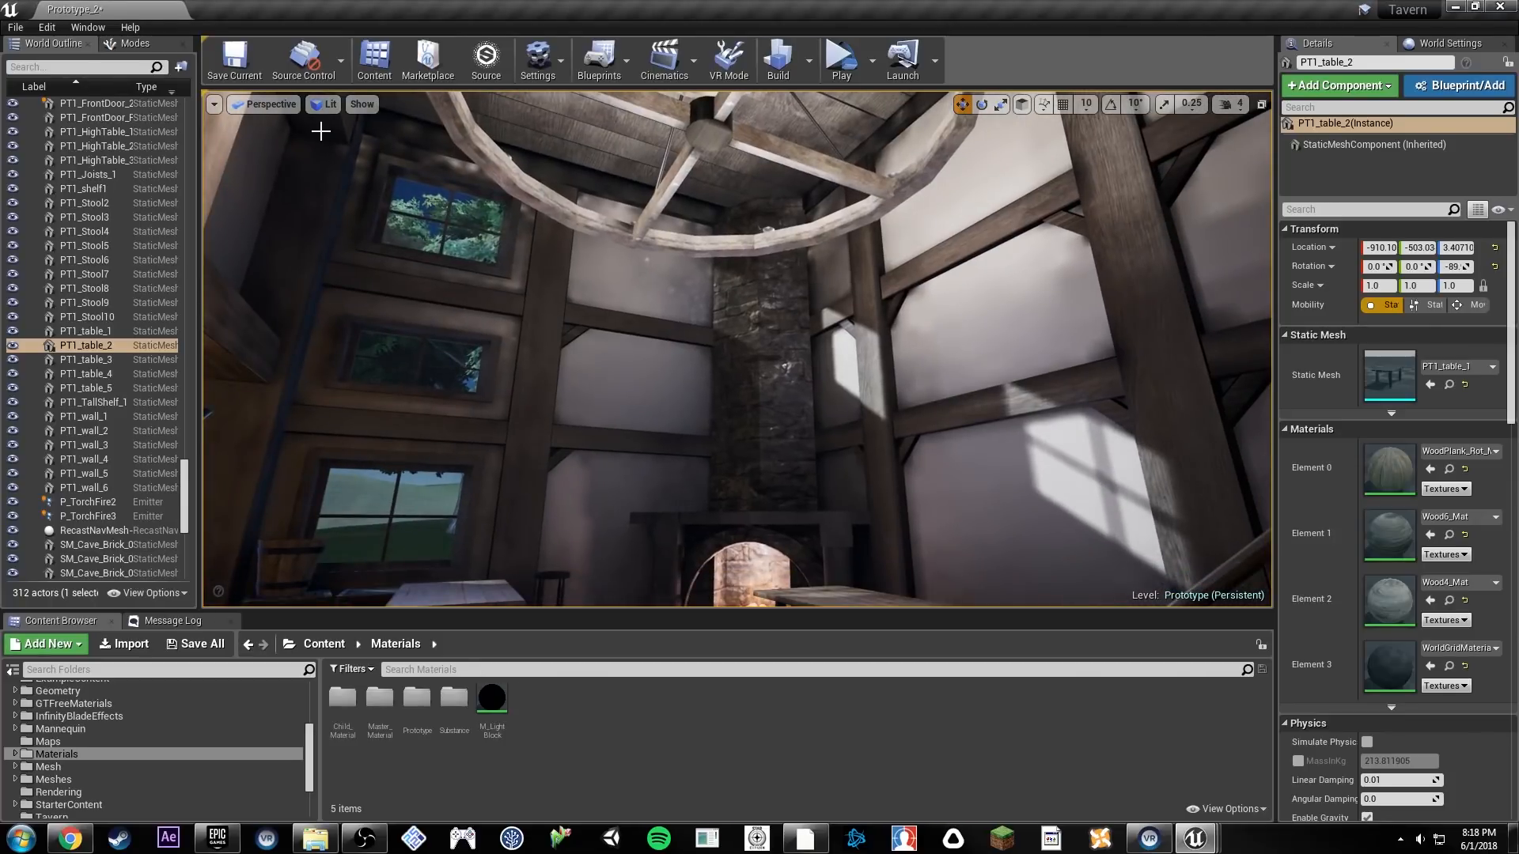
left_click(214, 104)
left_click(276, 388)
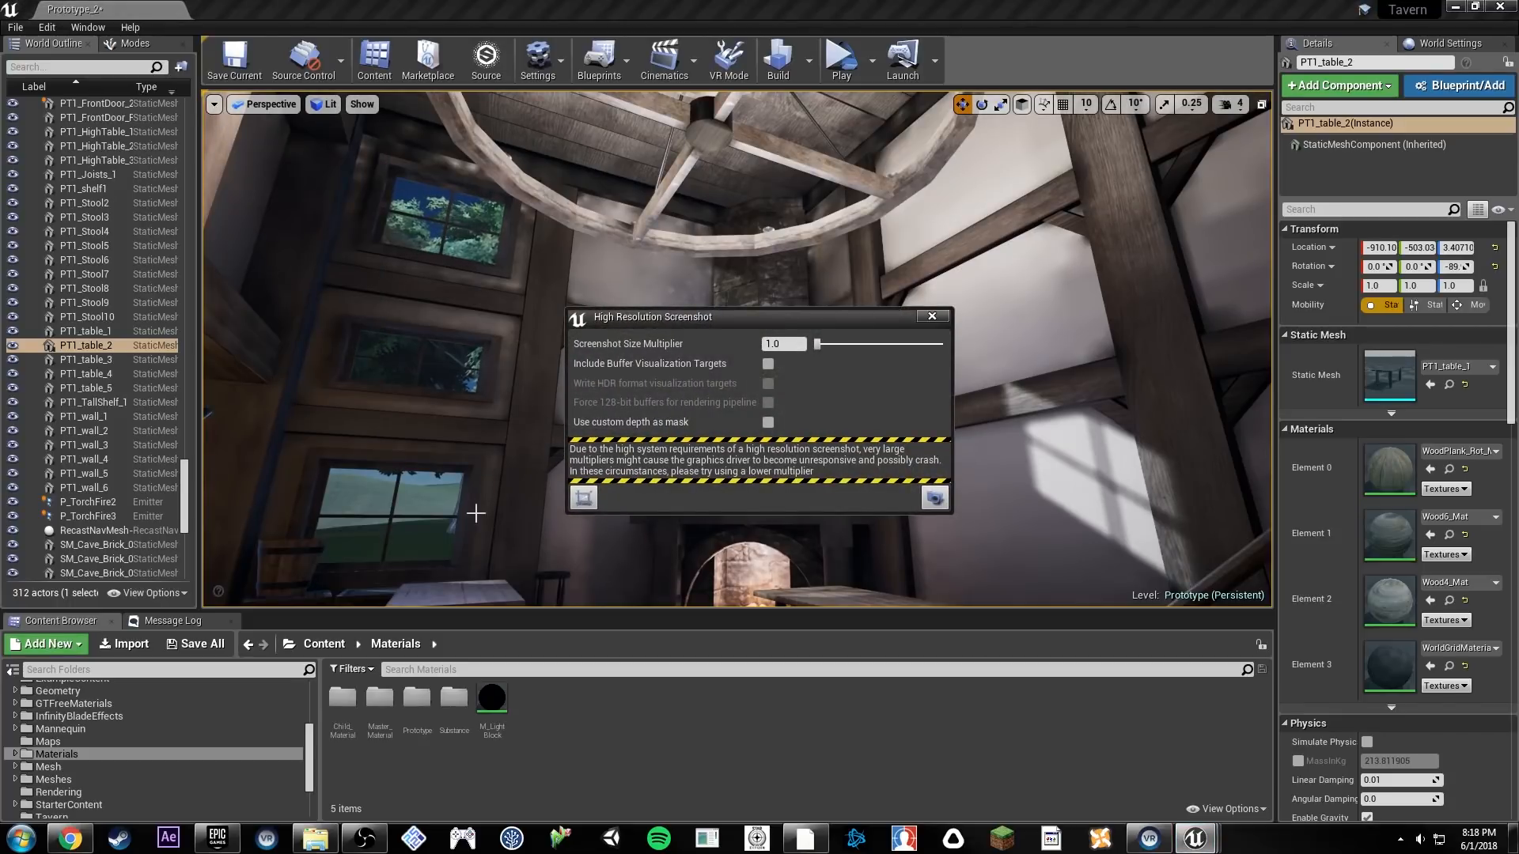
left_click_drag(642, 334, 696, 432)
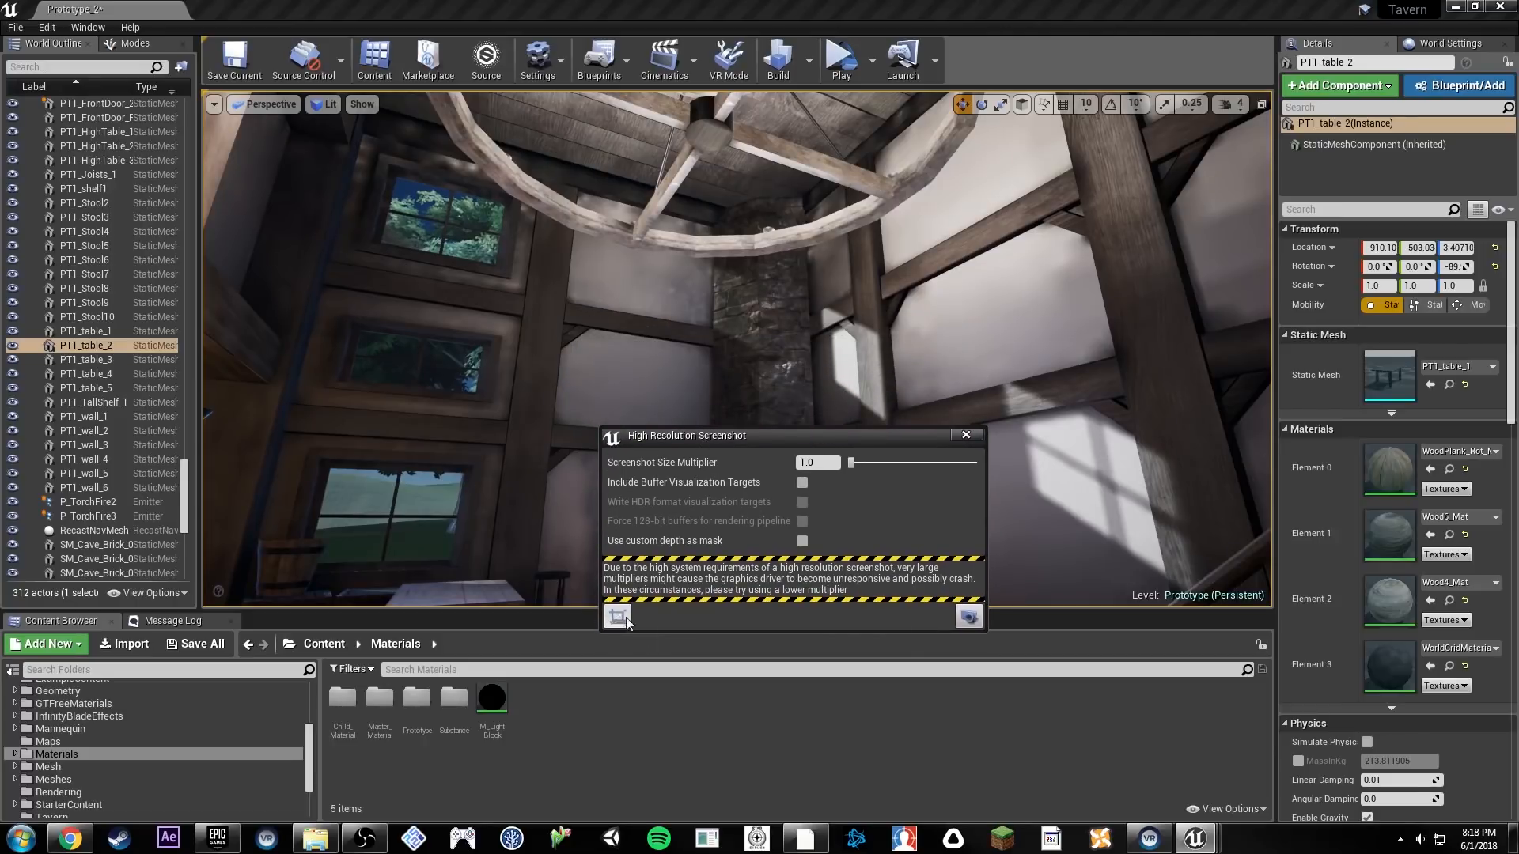
left_click(968, 616)
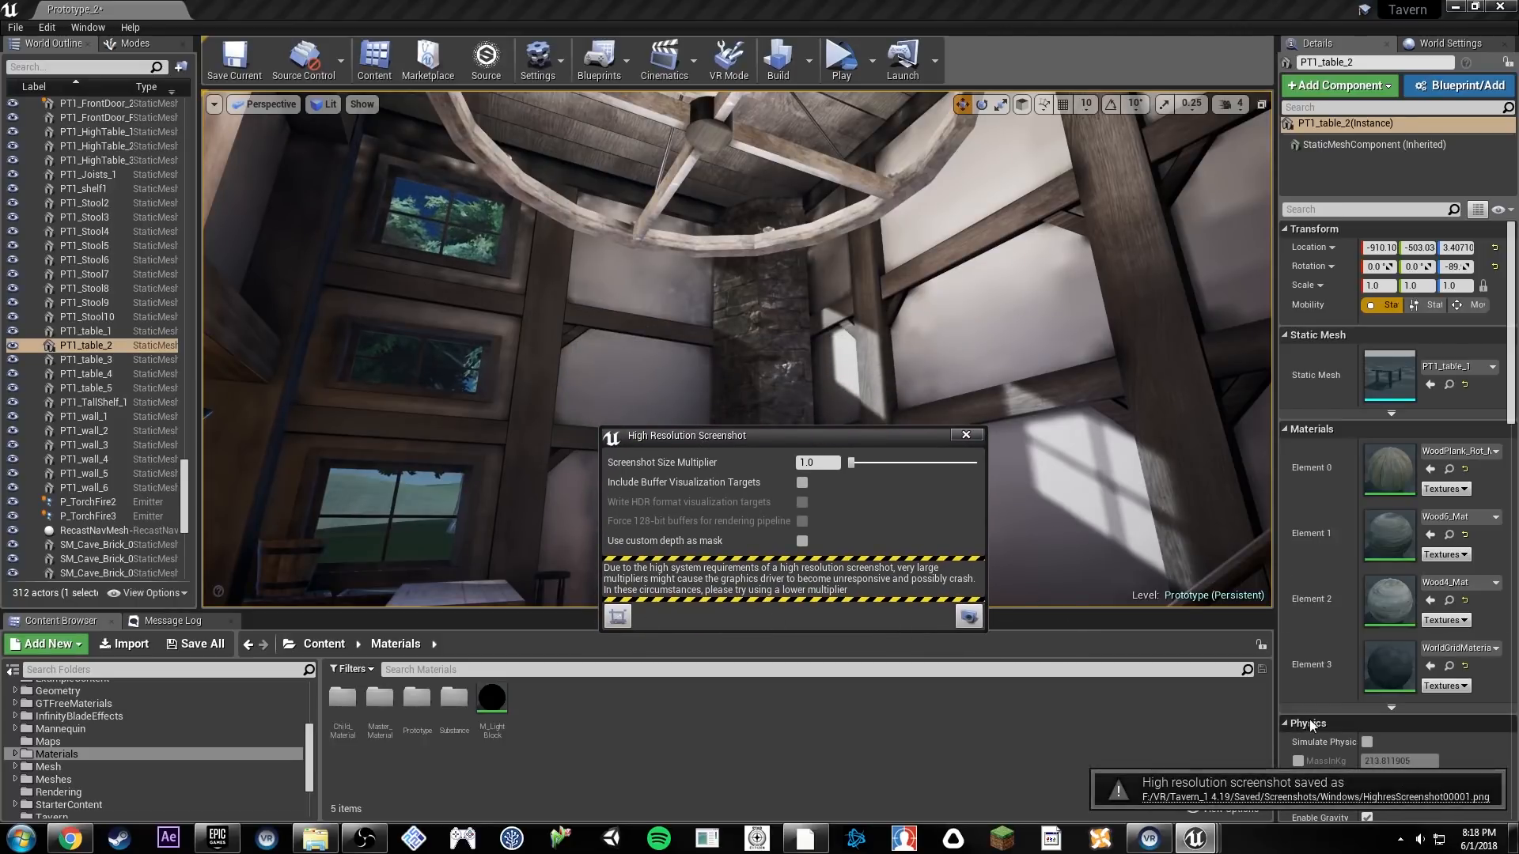
Step: Open the folder of the saved screenshot and compare the file details of HighresScreenshot00000 and HighresScreenshot00001
left_click(1345, 797)
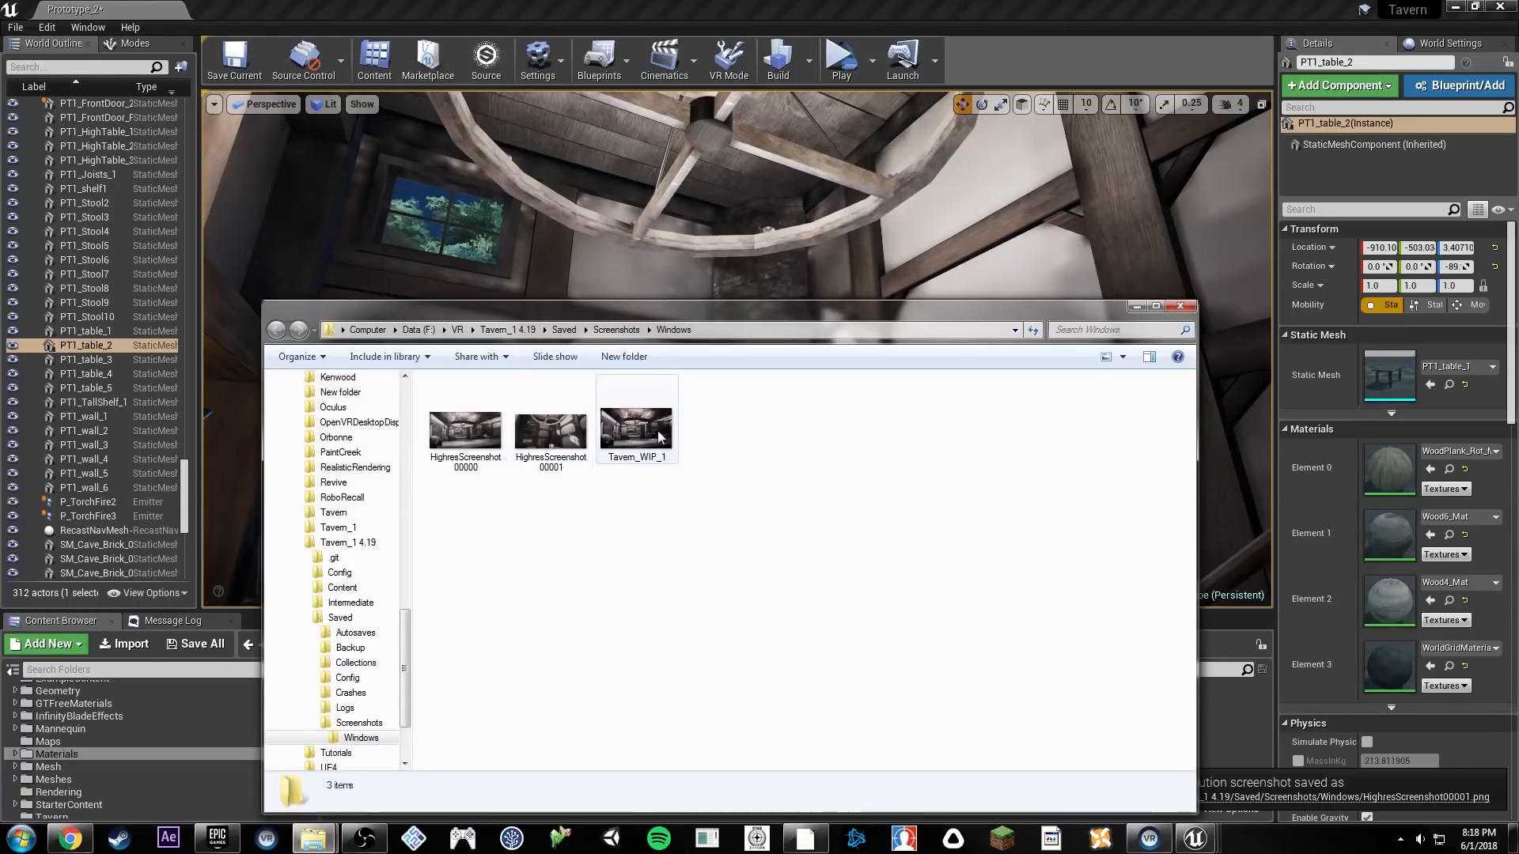
left_click(437, 407)
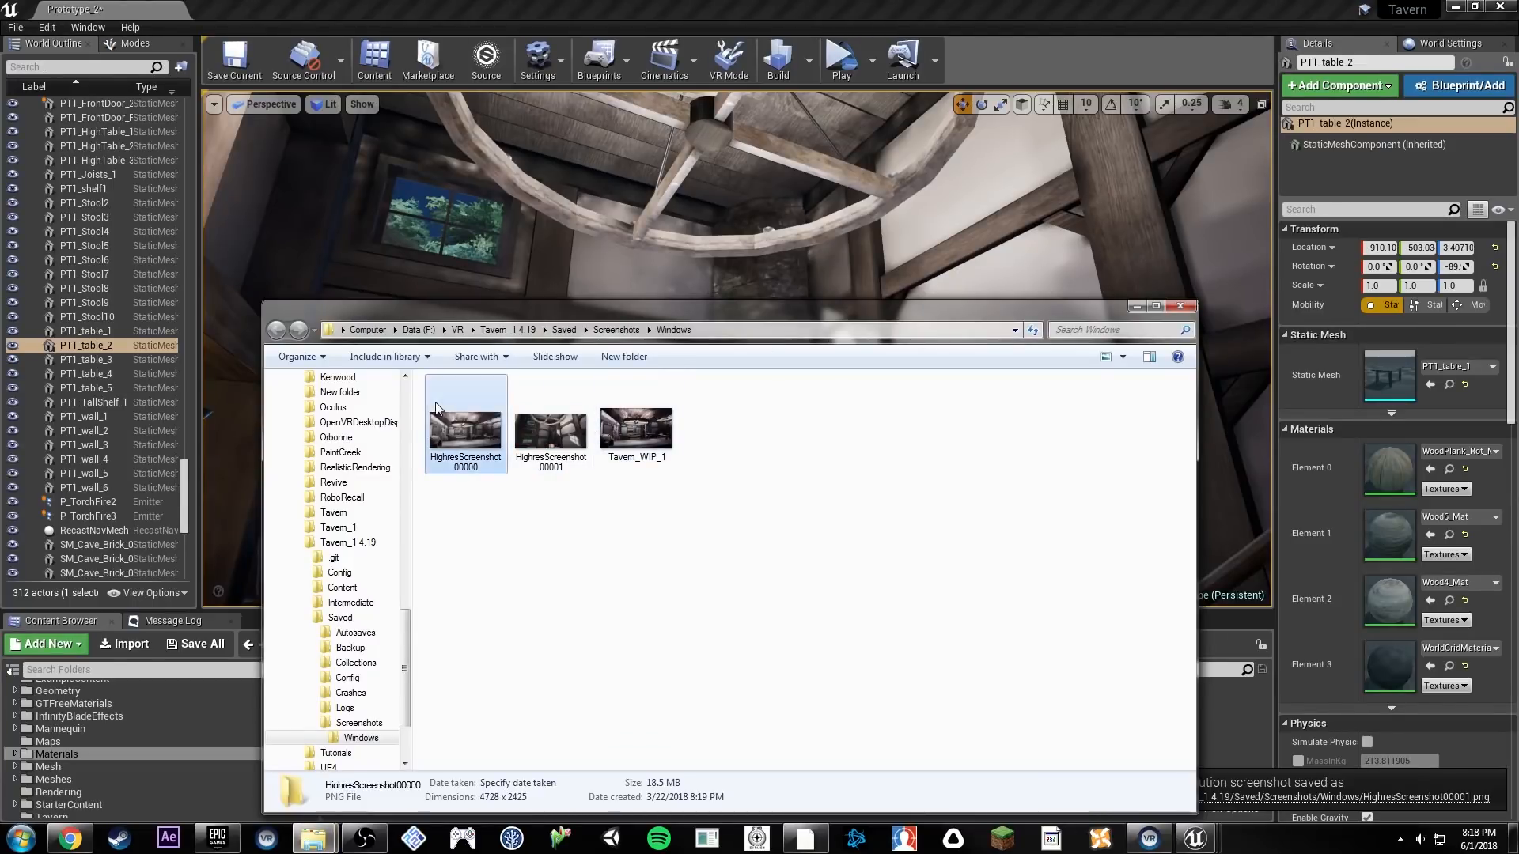
left_click(549, 433)
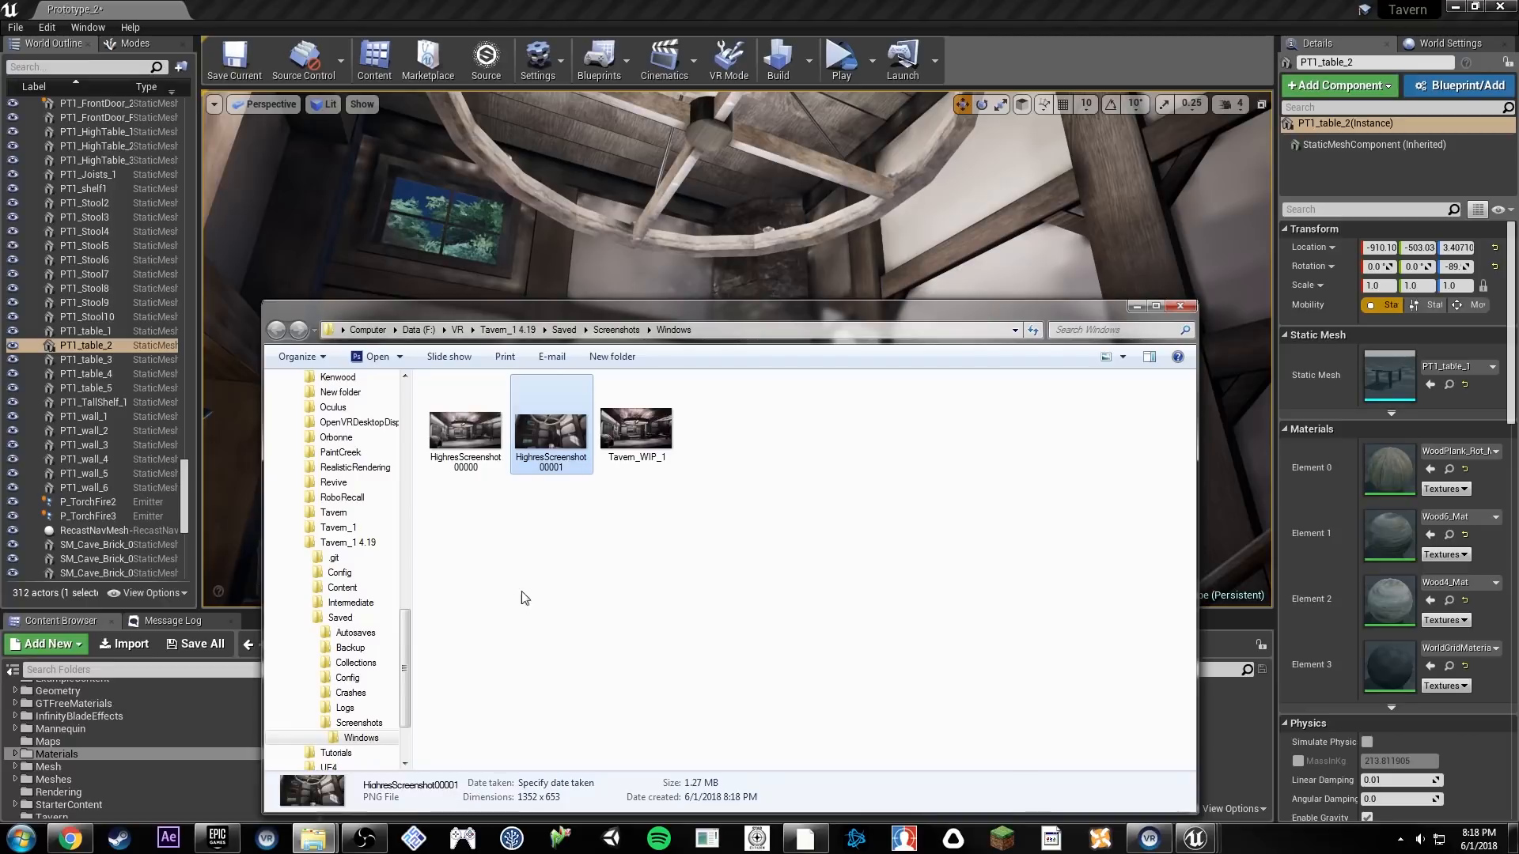
left_click(463, 432)
left_click(1179, 306)
Step: Set the Screenshot Size Multiplier to 3.0, capture another high resolution screenshot and open its folder
left_click(826, 463)
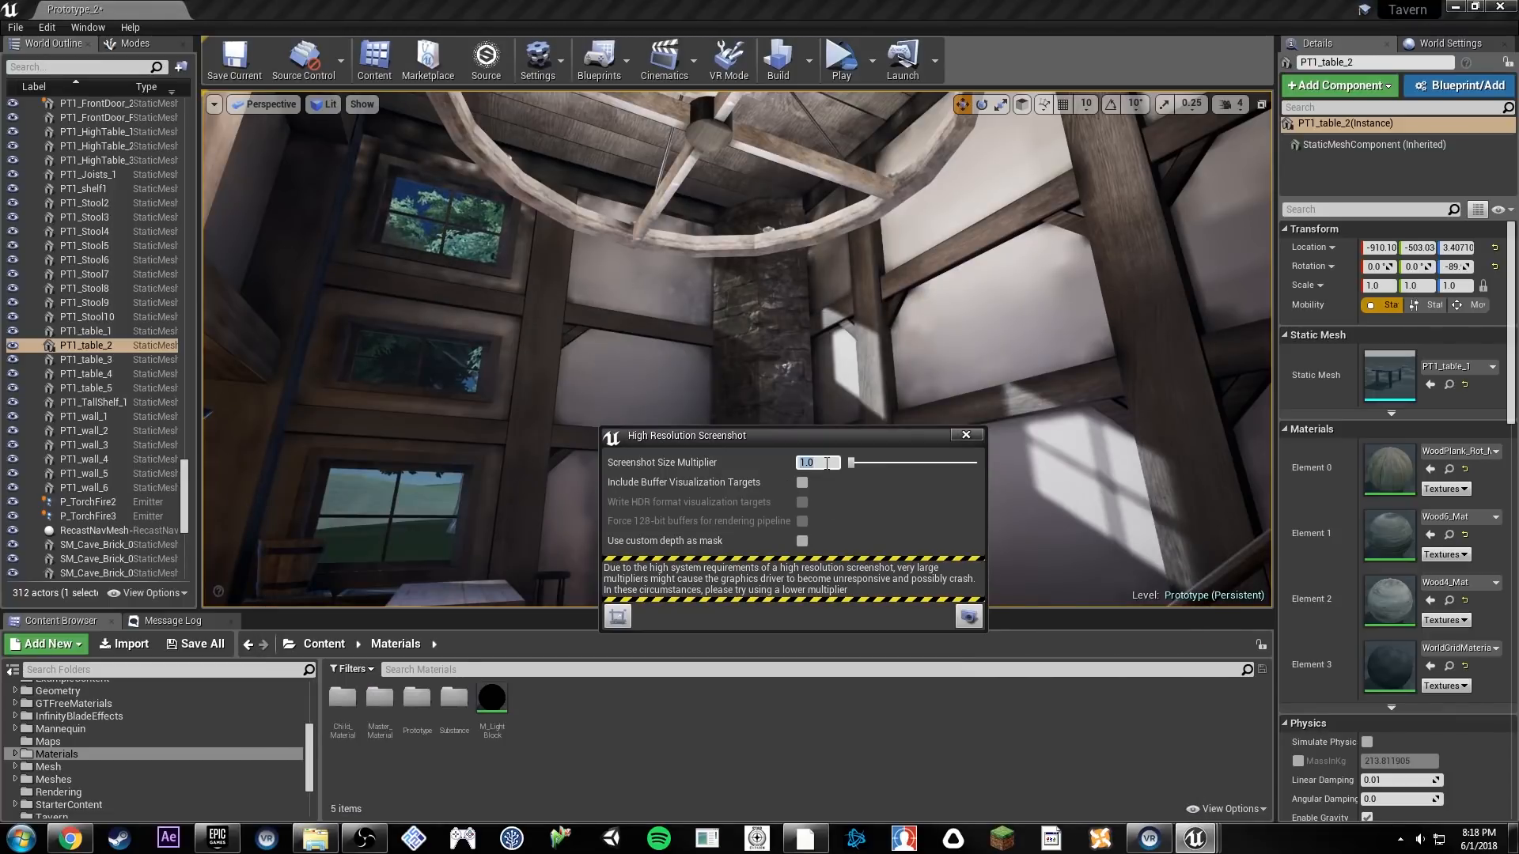
key("Return")
left_click(1345, 796)
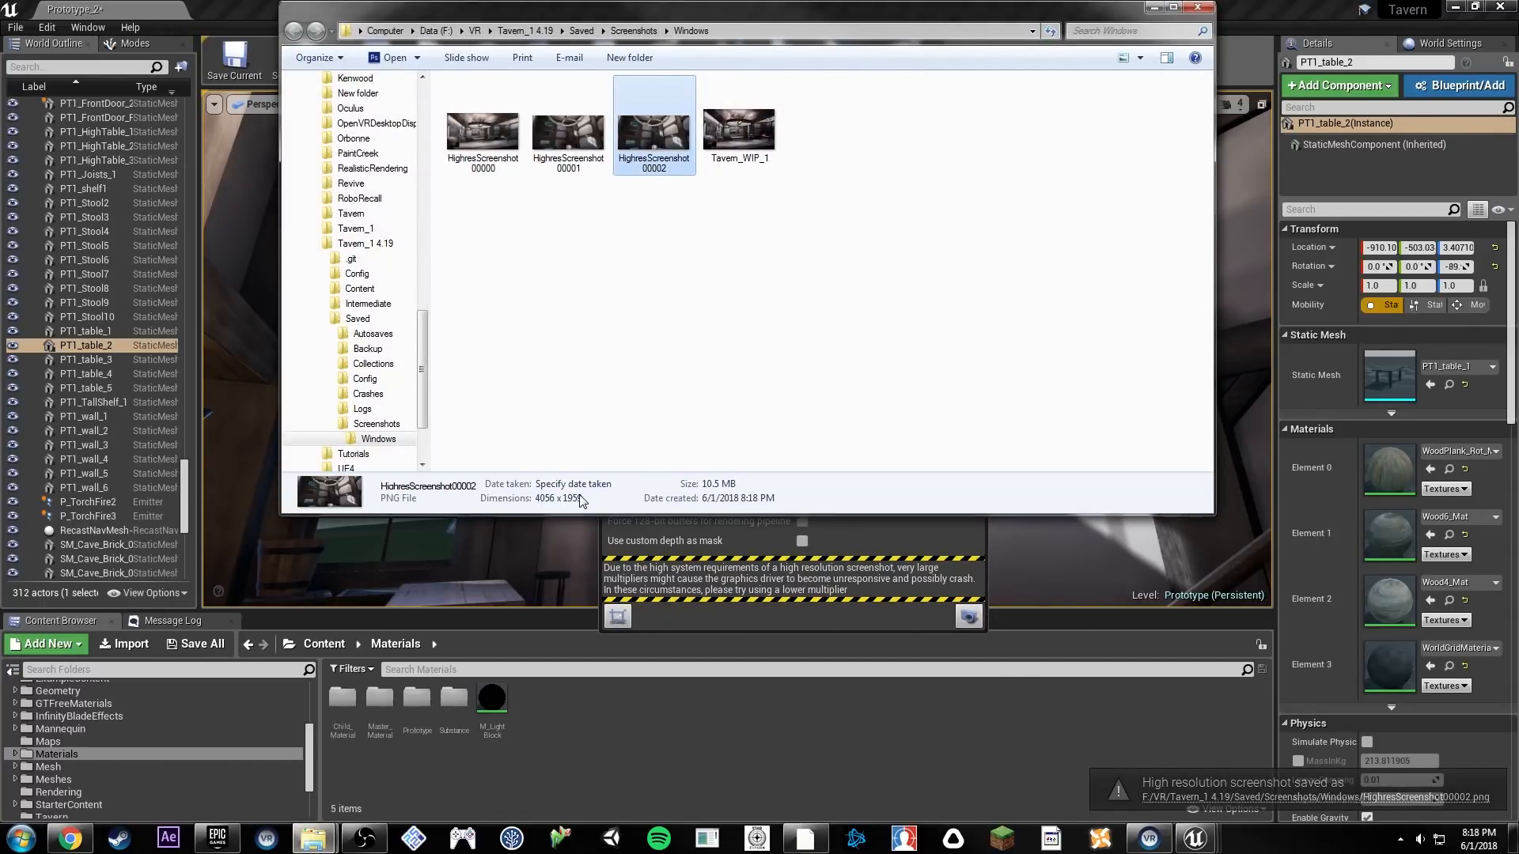
Step: Preview HighresScreenshot00001 and flip through the folder's images to compare it with HighresScreenshot00002
left_click(571, 137)
right_click(568, 135)
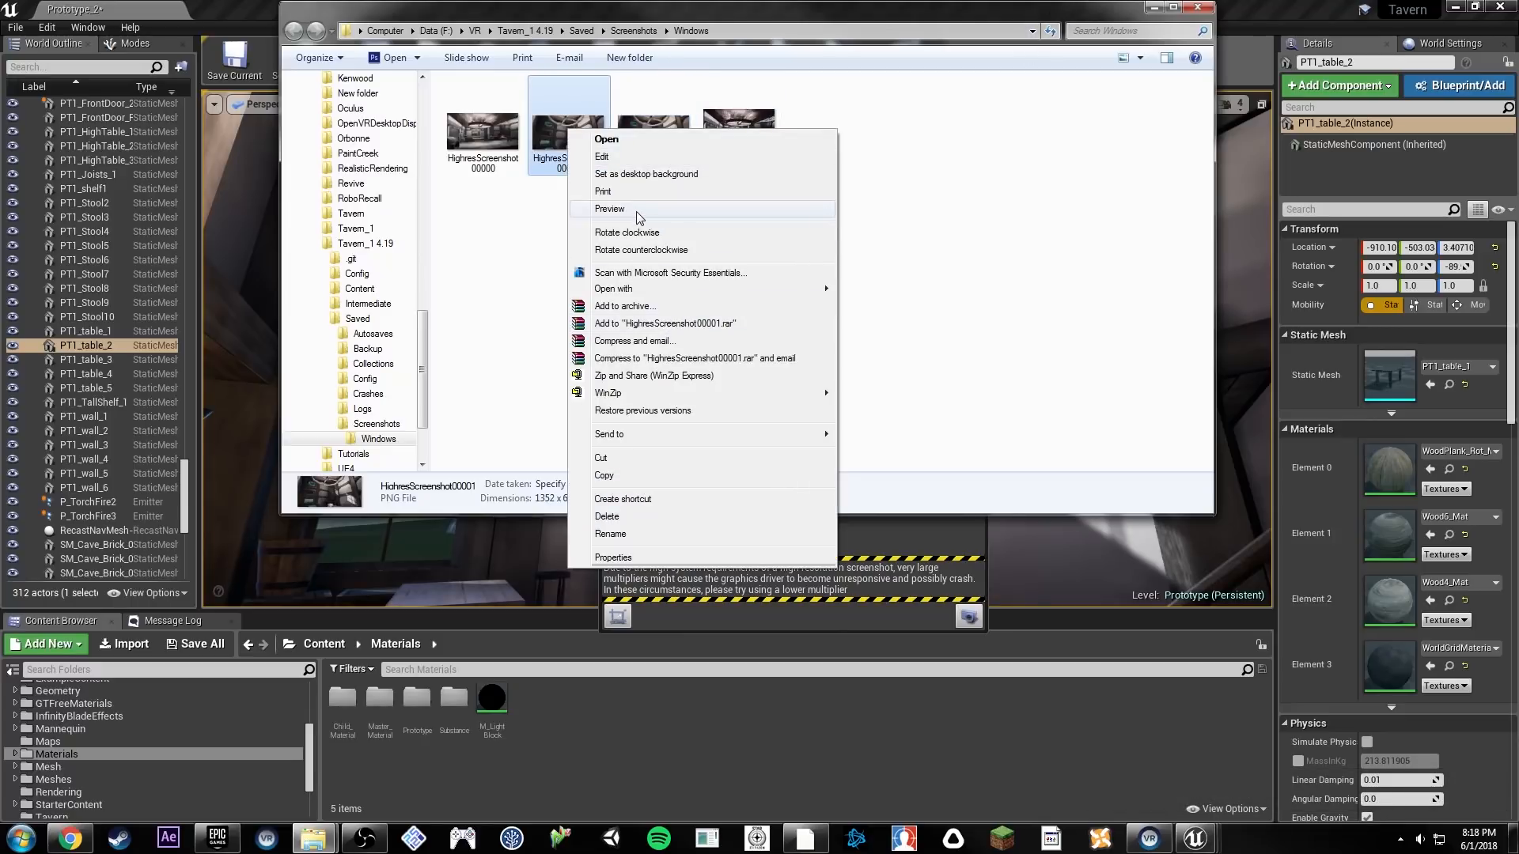
left_click(684, 214)
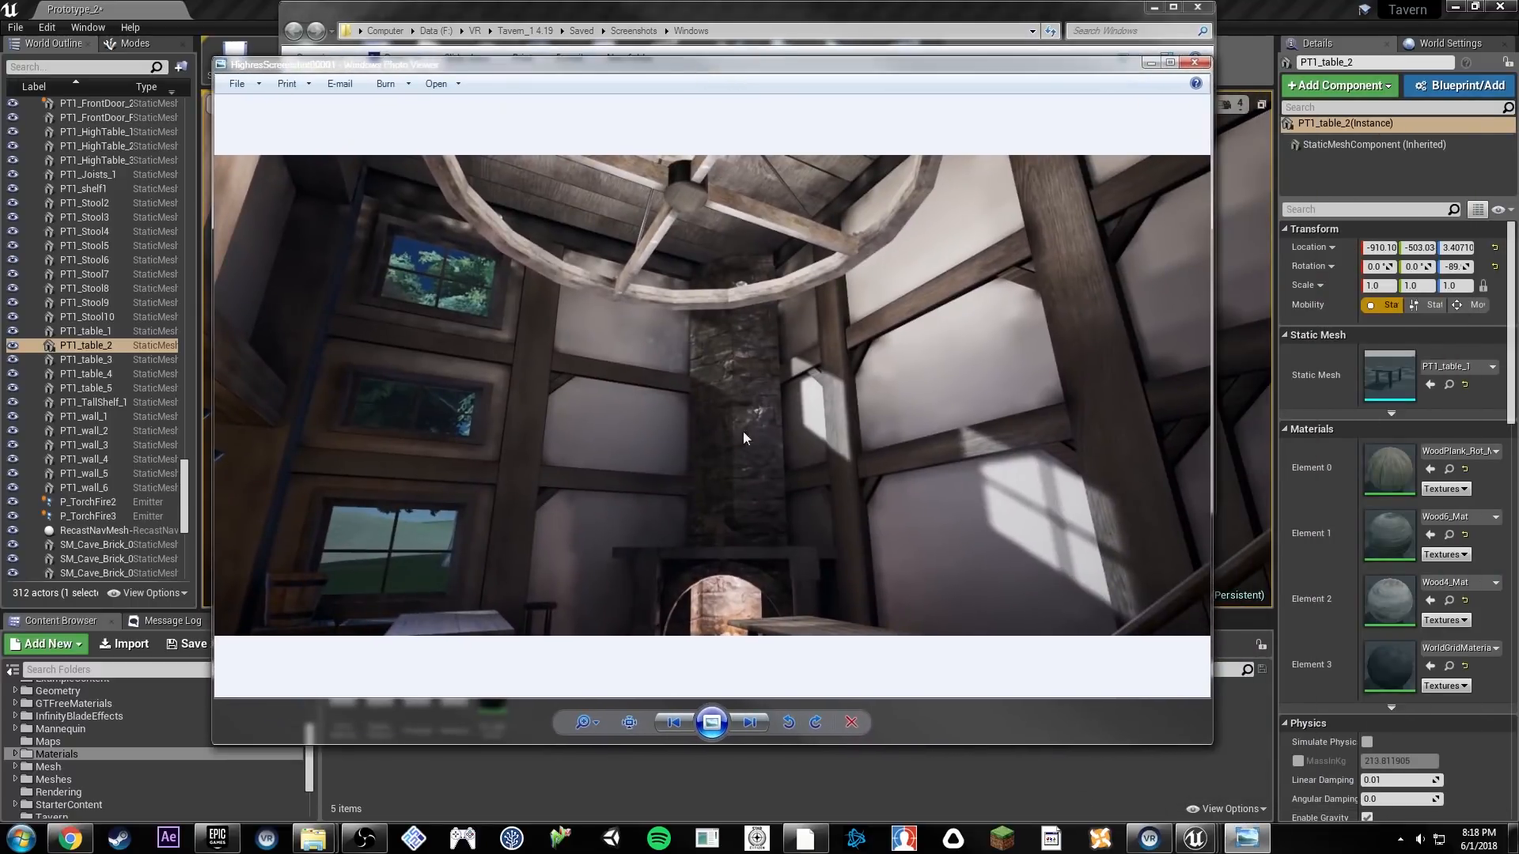
left_click(758, 725)
left_click(739, 726)
left_click(749, 726)
left_click(756, 725)
left_click(668, 725)
left_click(750, 723)
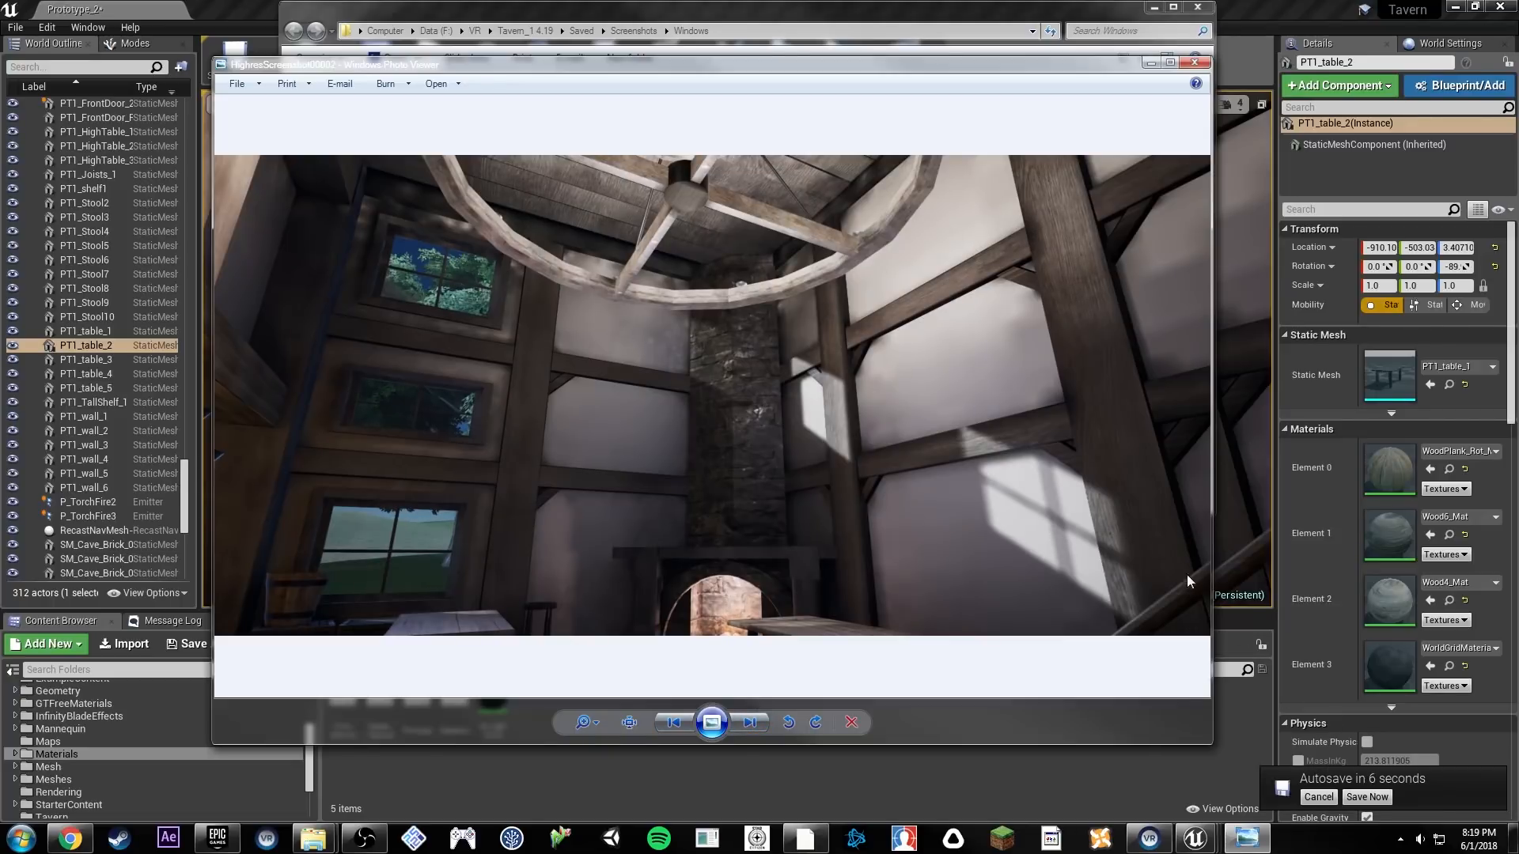
Step: Cancel the pending autosave, then set the Screenshot Size Multiplier to 4.0 and close the High Resolution Screenshot window
left_click(1318, 797)
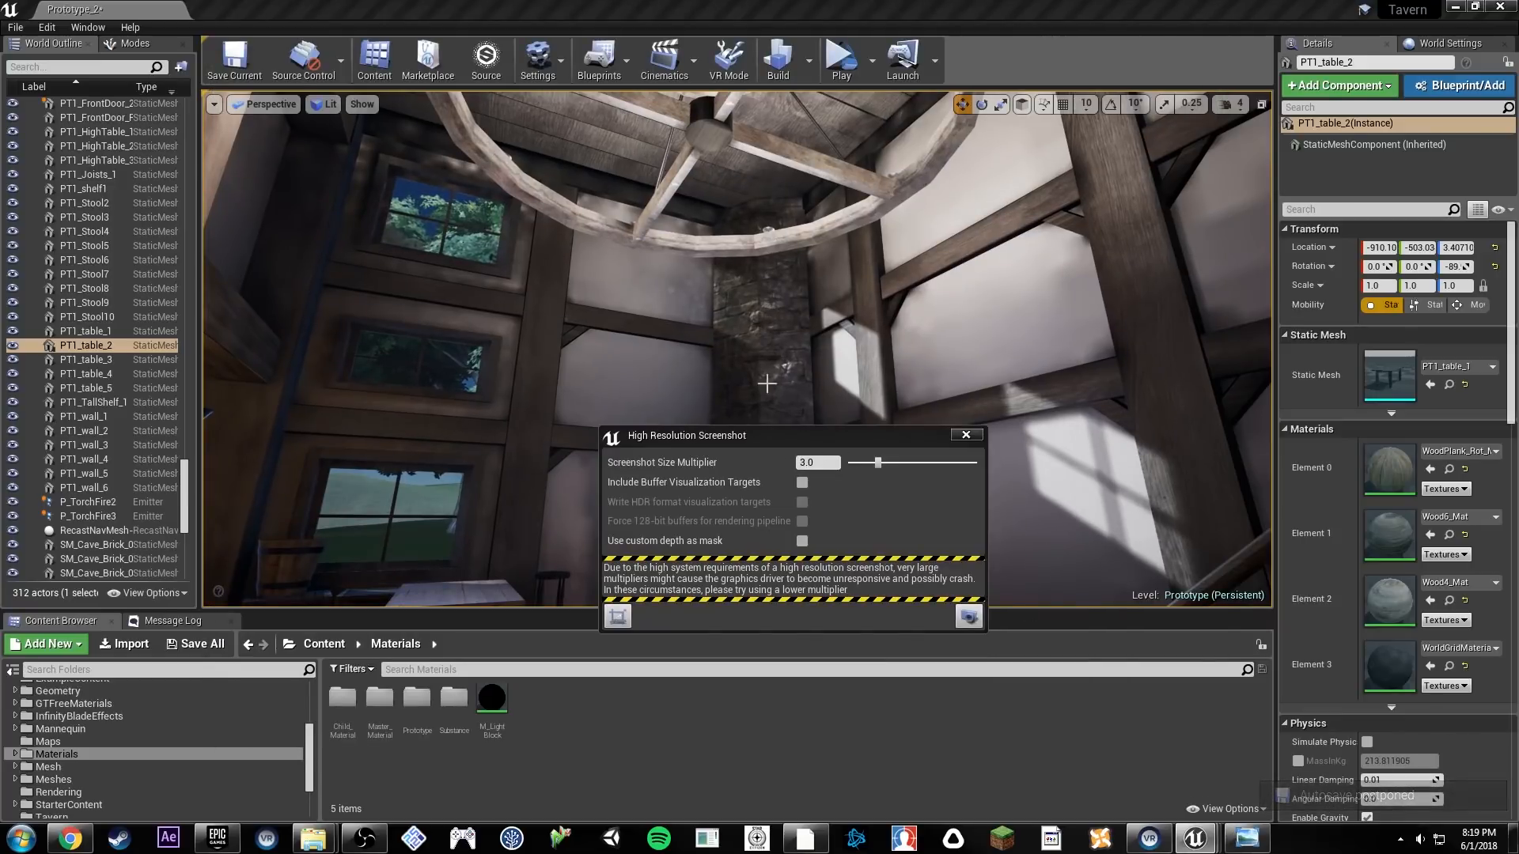
left_click(826, 465)
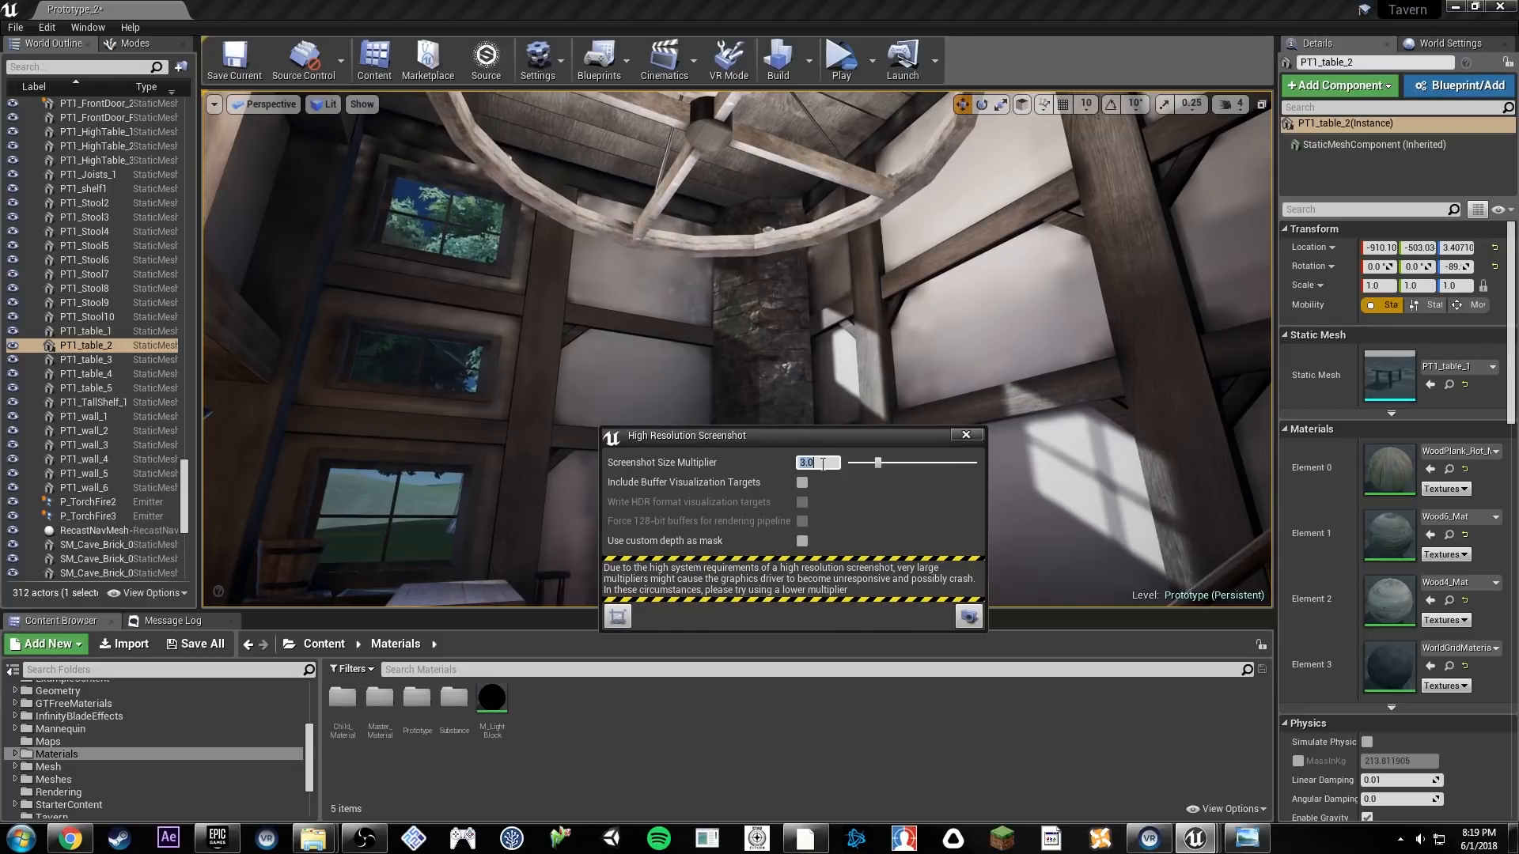
mouse_move(894, 464)
left_mouse_down()
mouse_move(974, 462)
mouse_move(889, 463)
left_mouse_up()
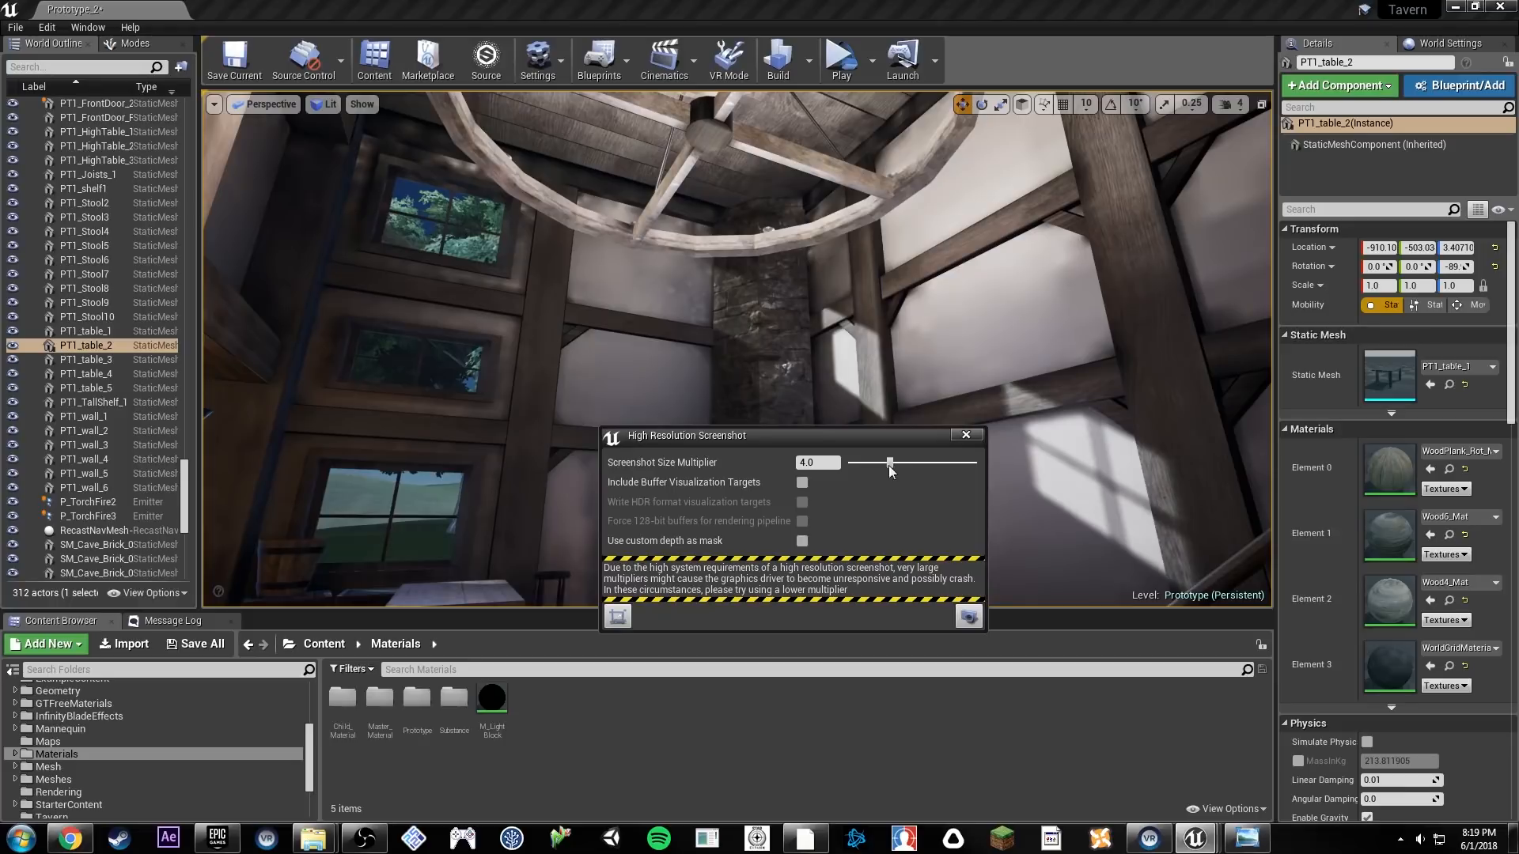
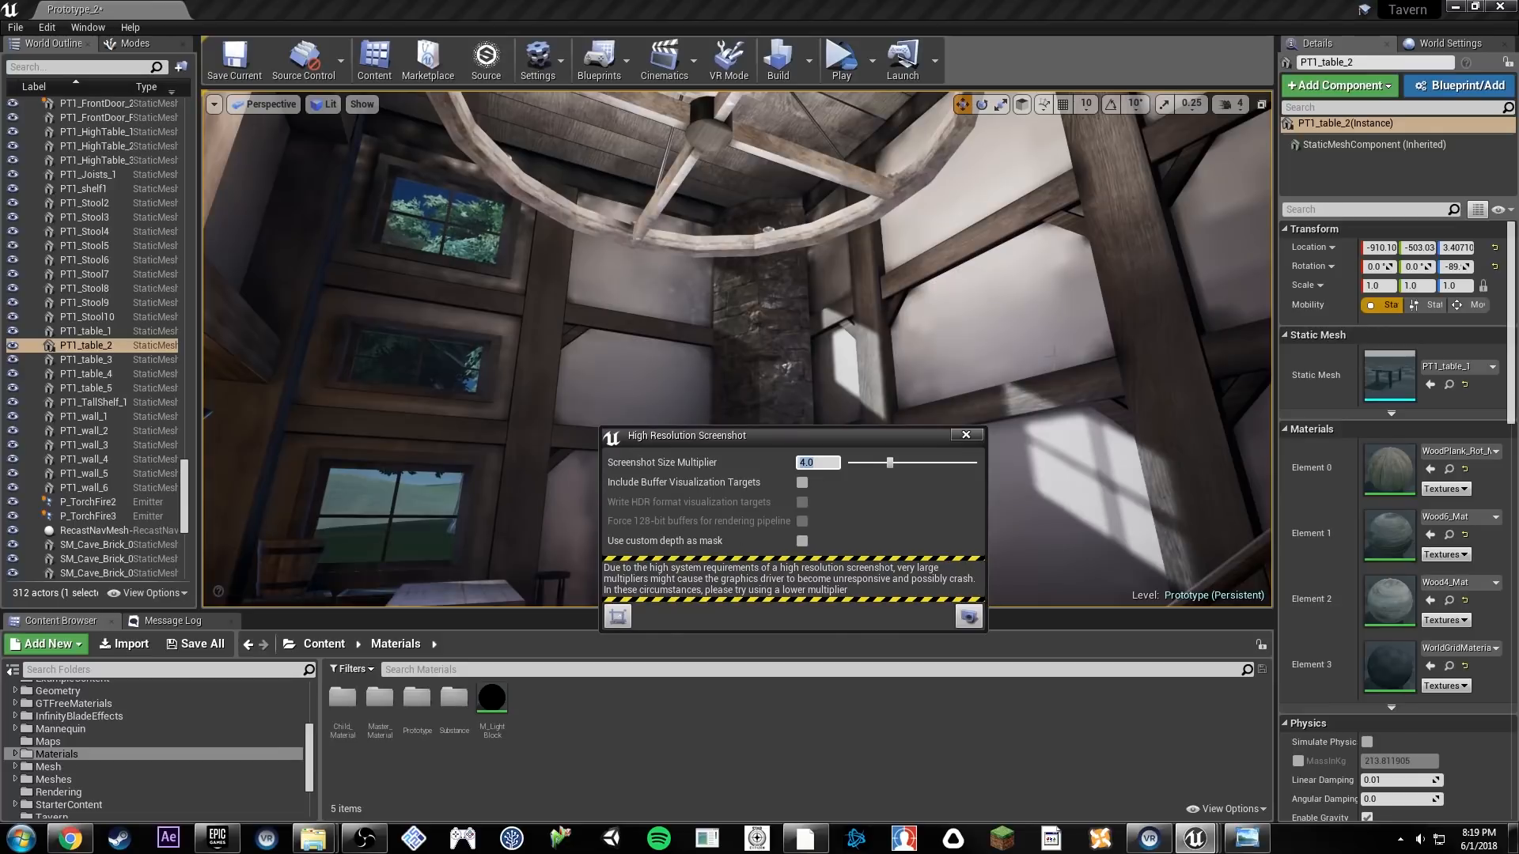
left_click(968, 436)
right_click_drag(970, 440, 1109, 457)
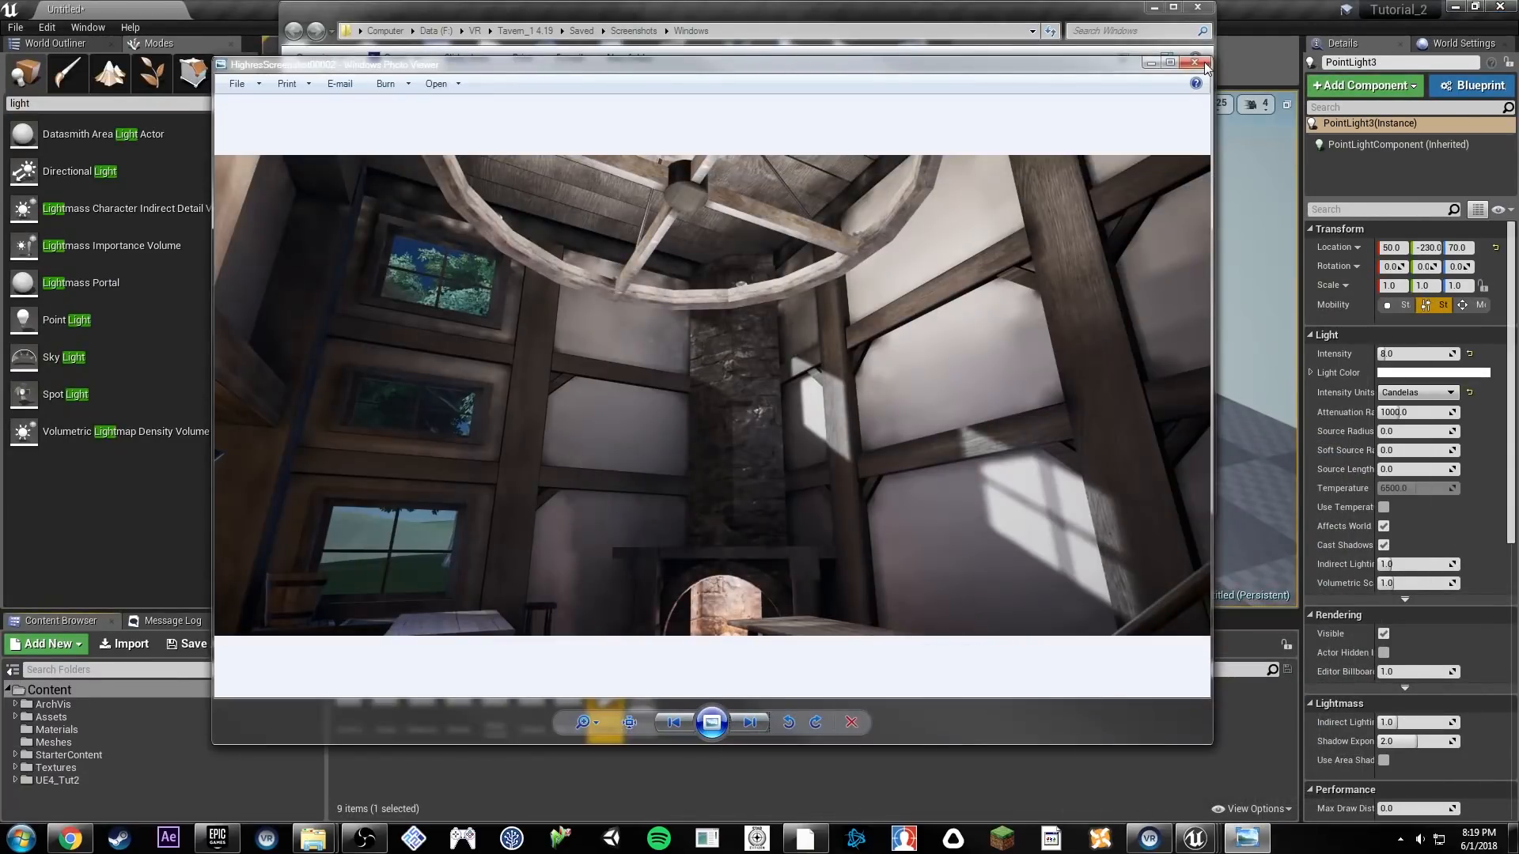
Step: Close the image preview and folder windows, then open TestMap in the Tutorial_2 project without saving the untitled level
left_click(1202, 63)
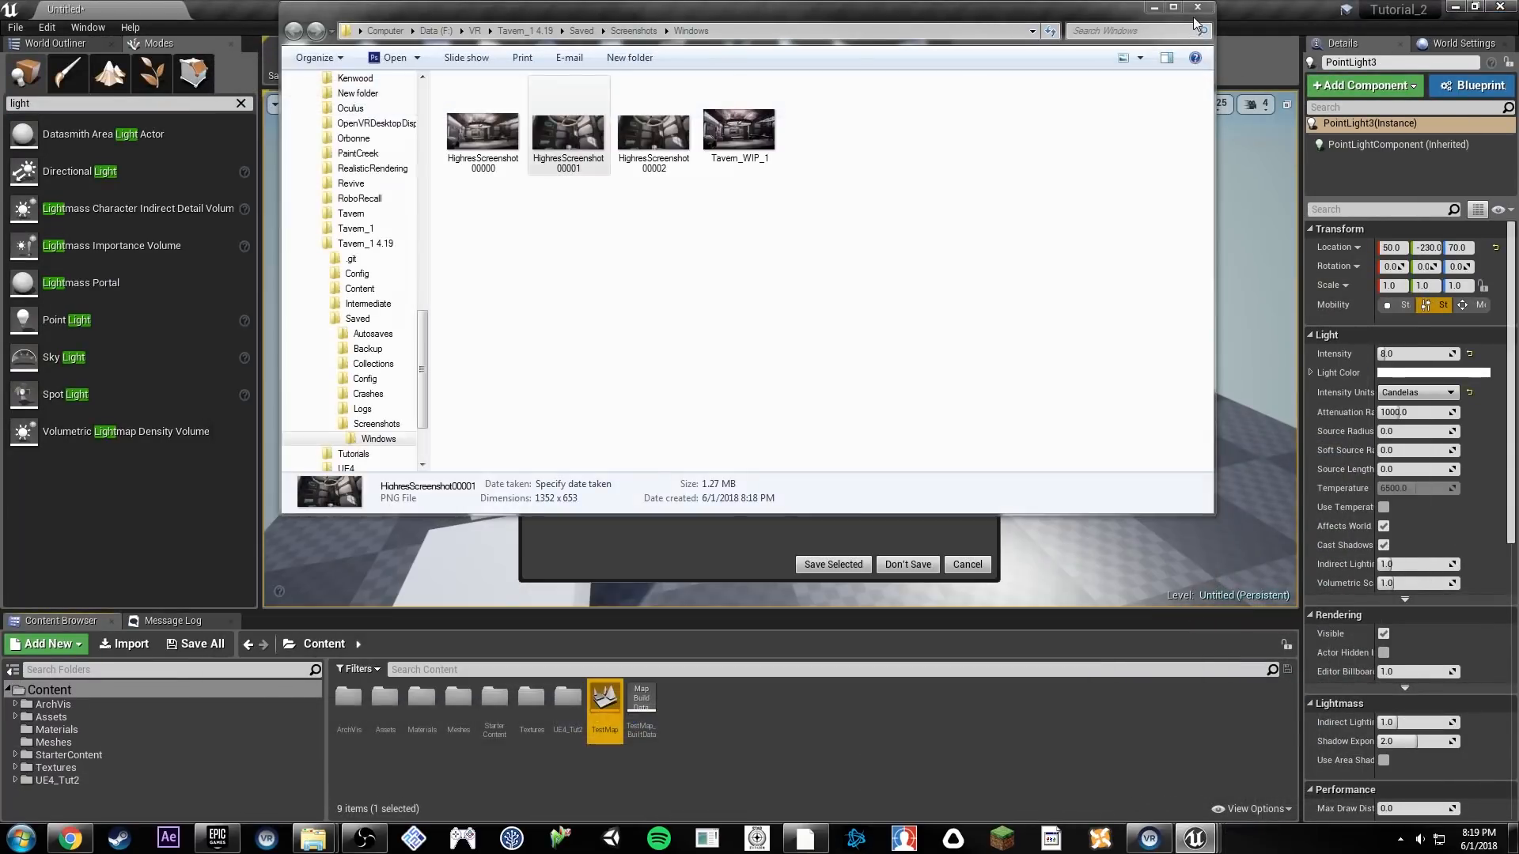
left_click(1207, 11)
left_click(908, 565)
right_click_drag(771, 379, 1191, 367)
key("w")
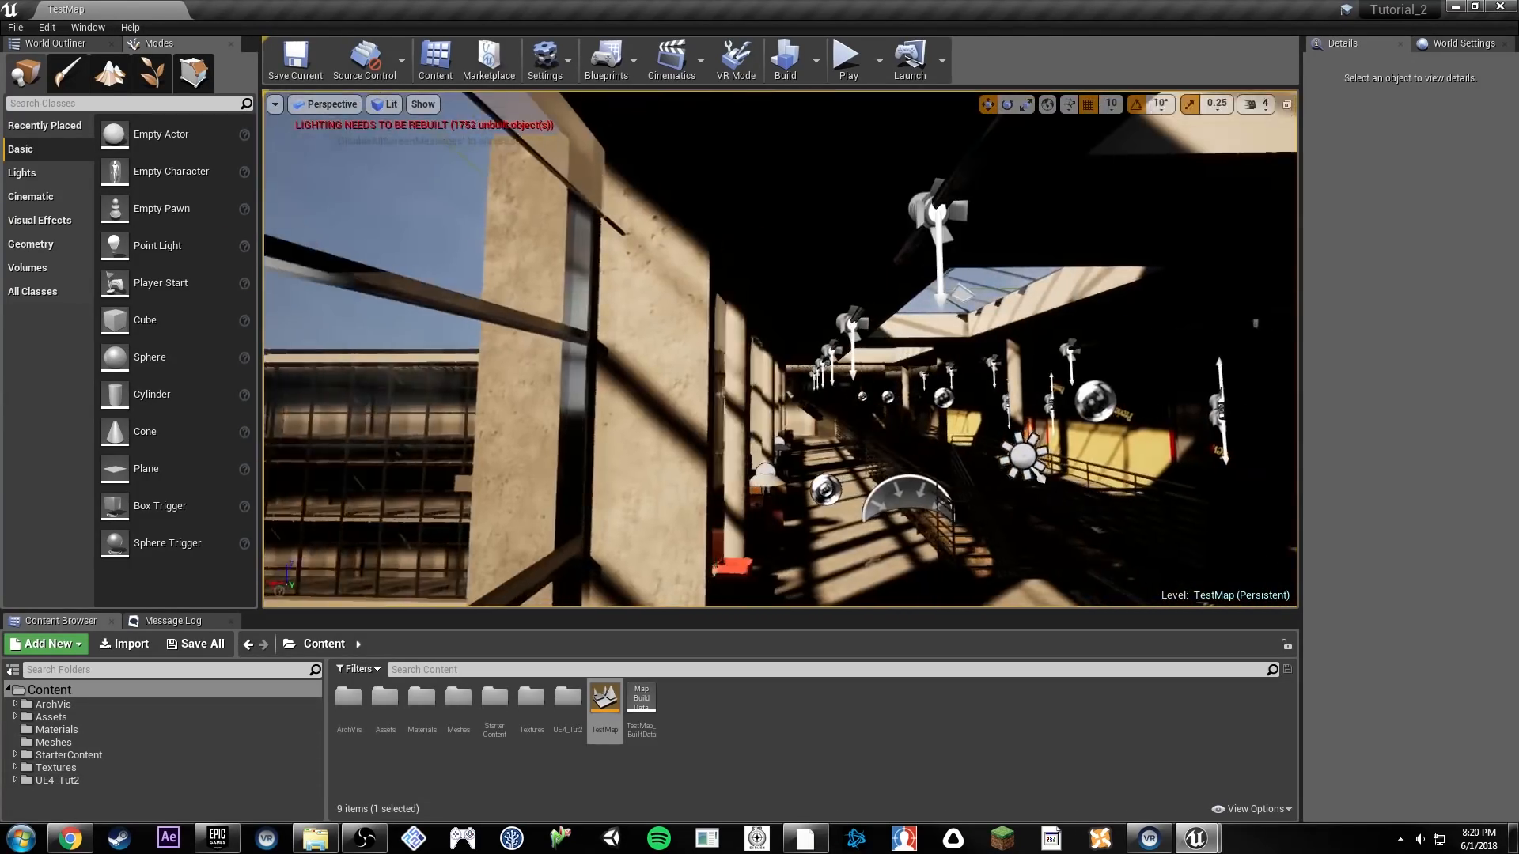
mouse_move(779, 348)
right_mouse_down()
mouse_move(601, 352)
mouse_move(776, 348)
right_mouse_up()
right_click_drag(715, 469, 713, 469)
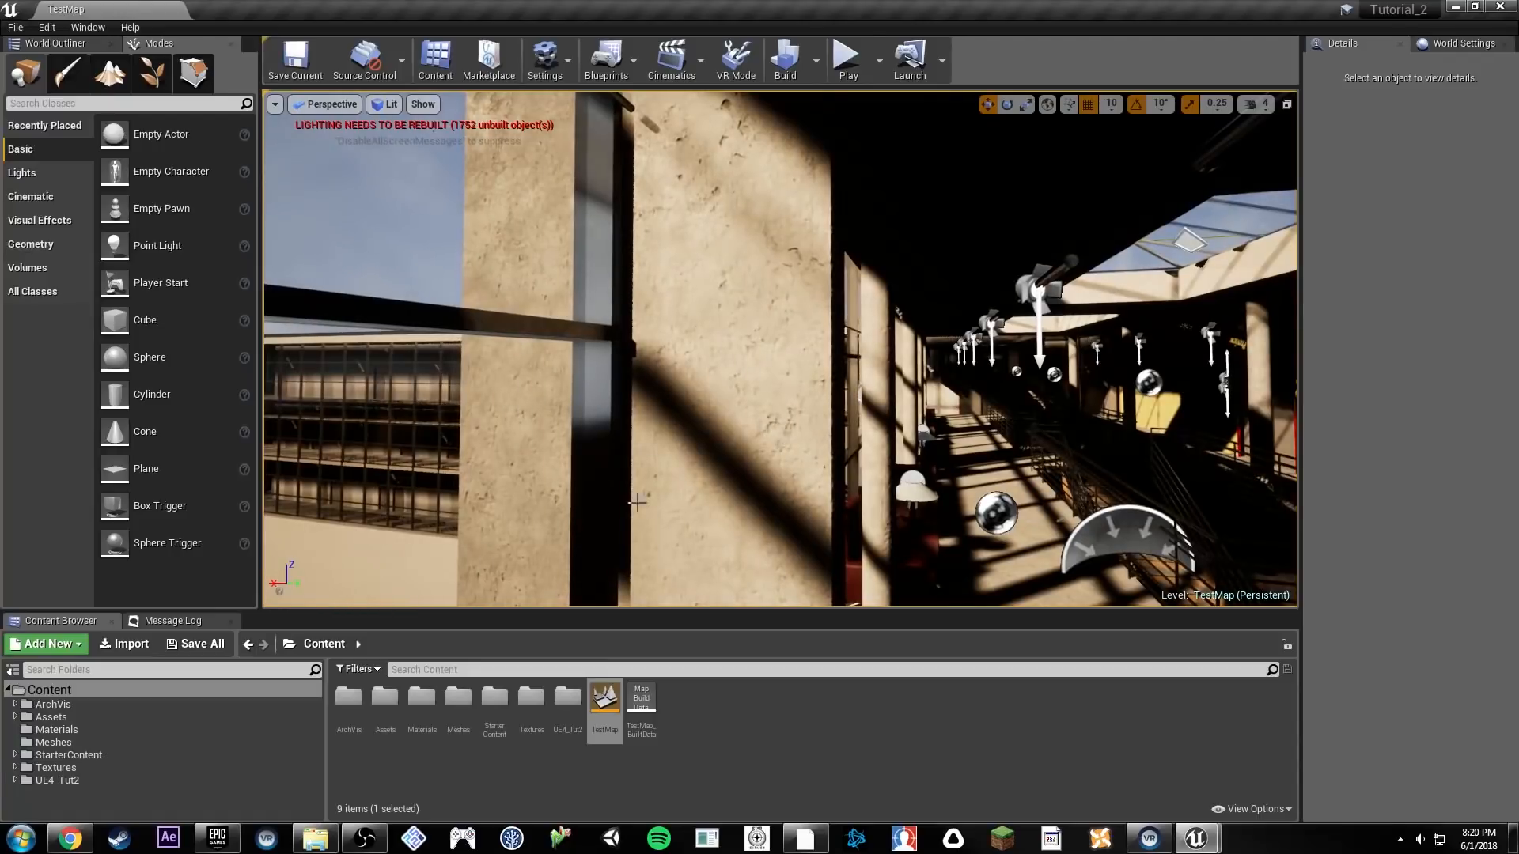
right_click_drag(1093, 408, 1105, 403)
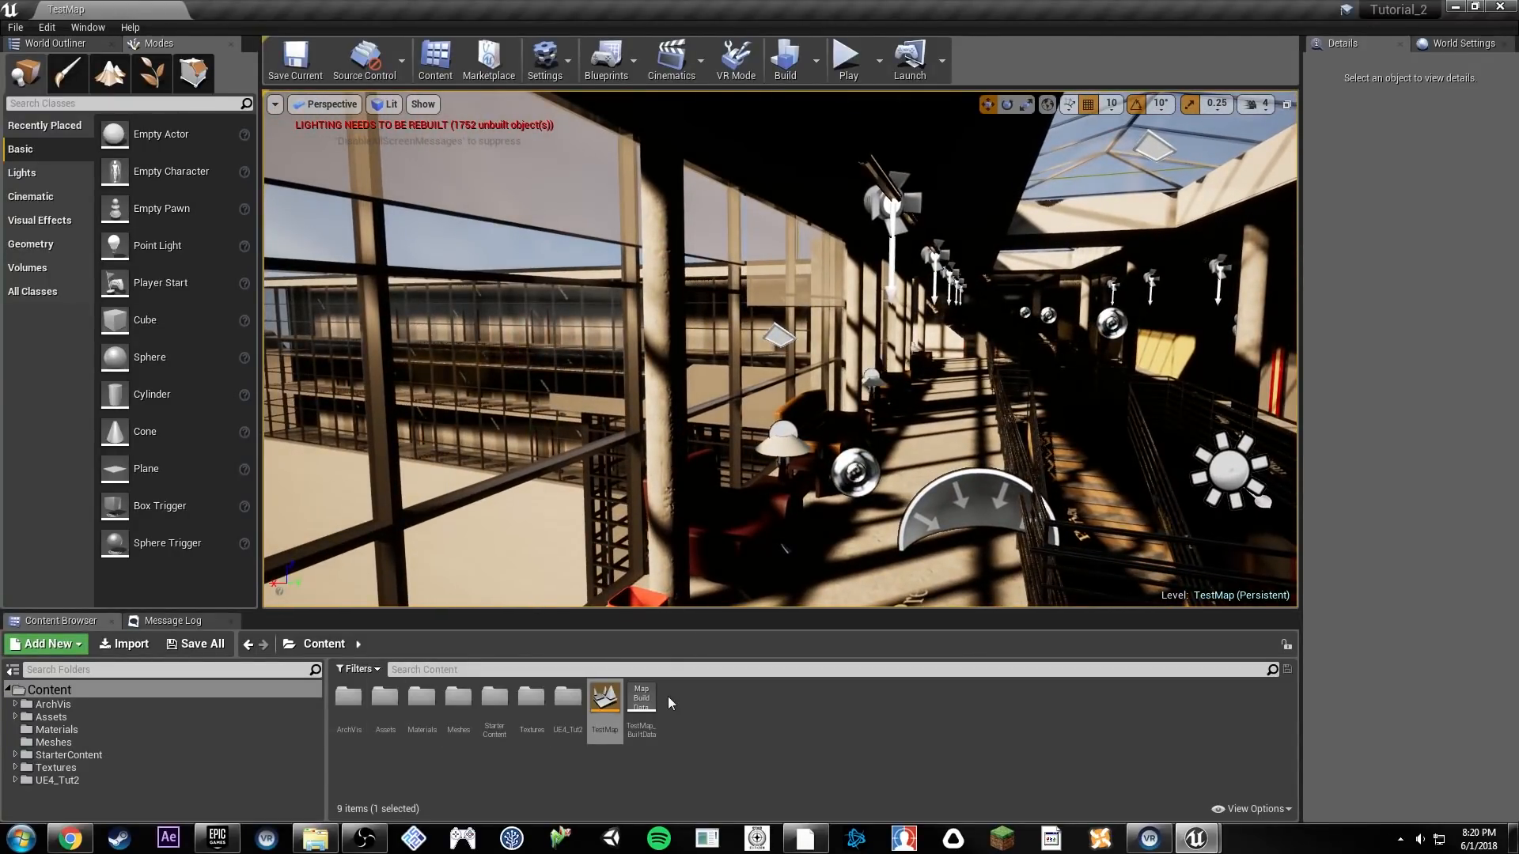
left_click(700, 696)
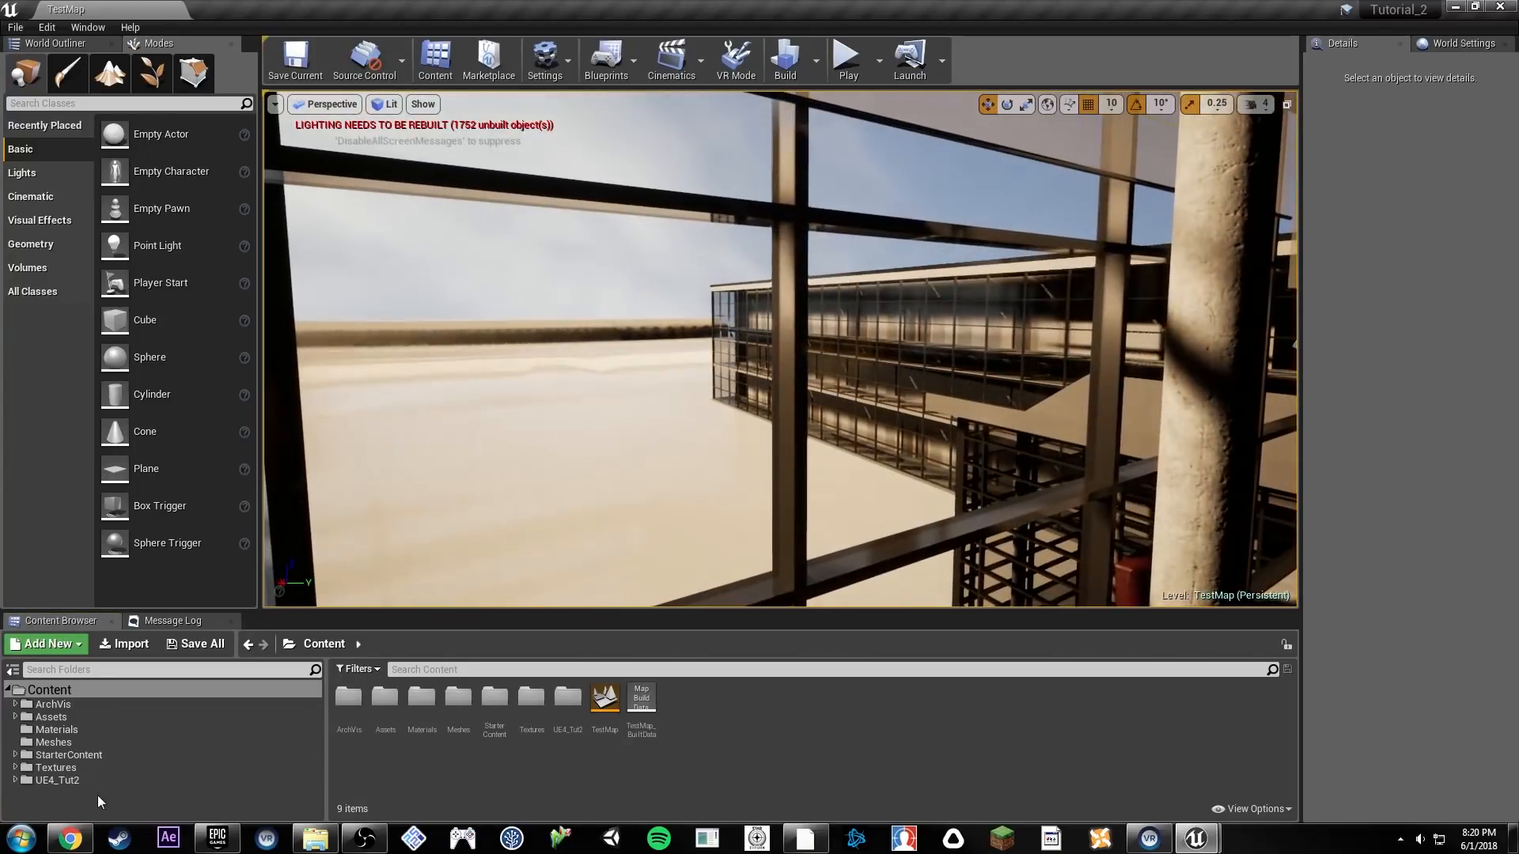
right_click(97, 795)
left_click(126, 795)
Step: Search the project's Content folder for blend_ov and clear the search again
left_click(490, 670)
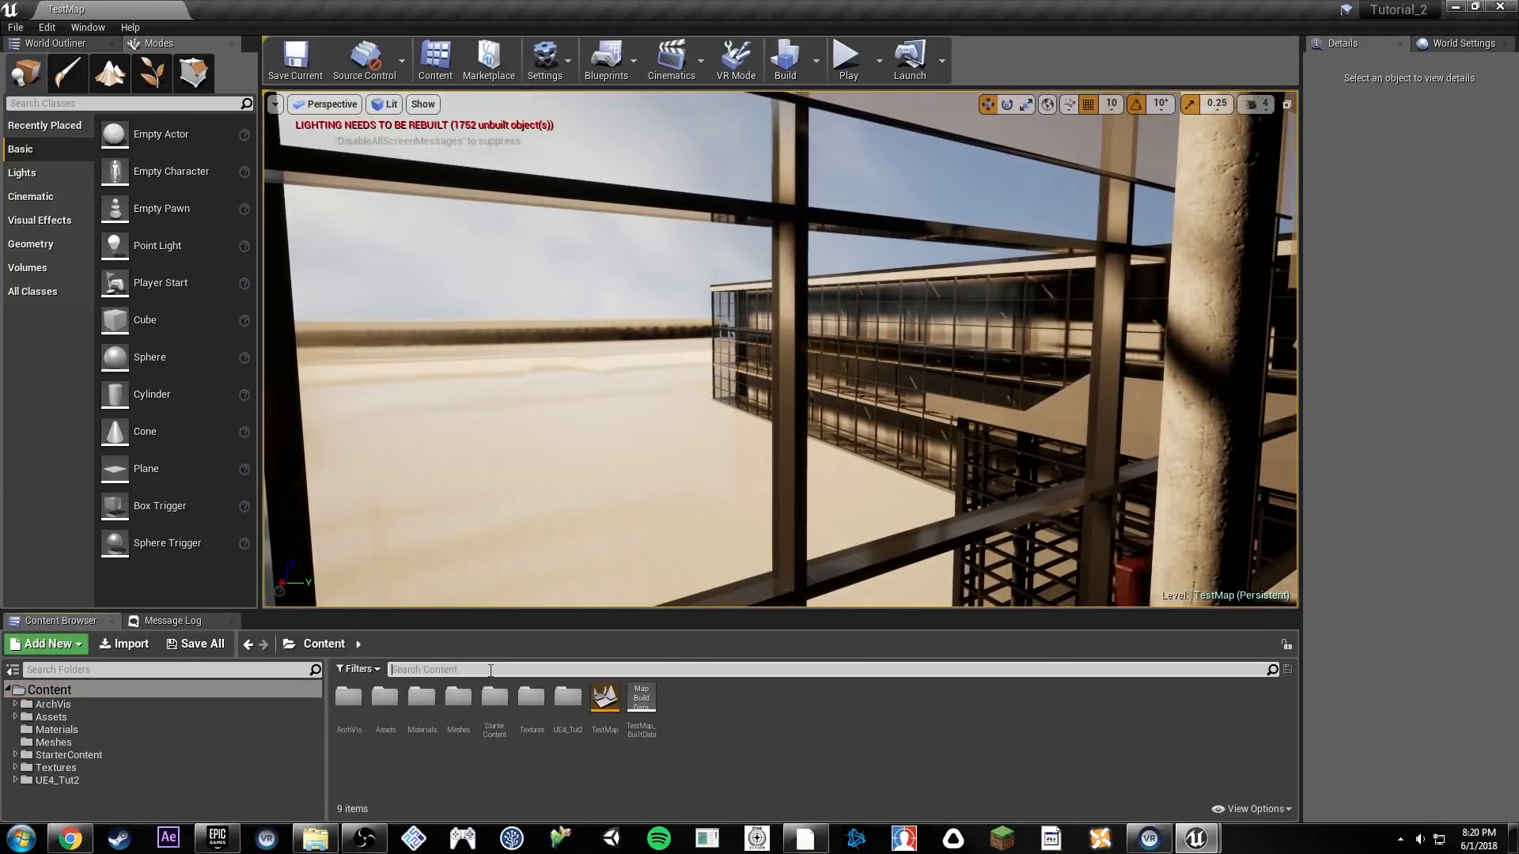
type("blend_ov")
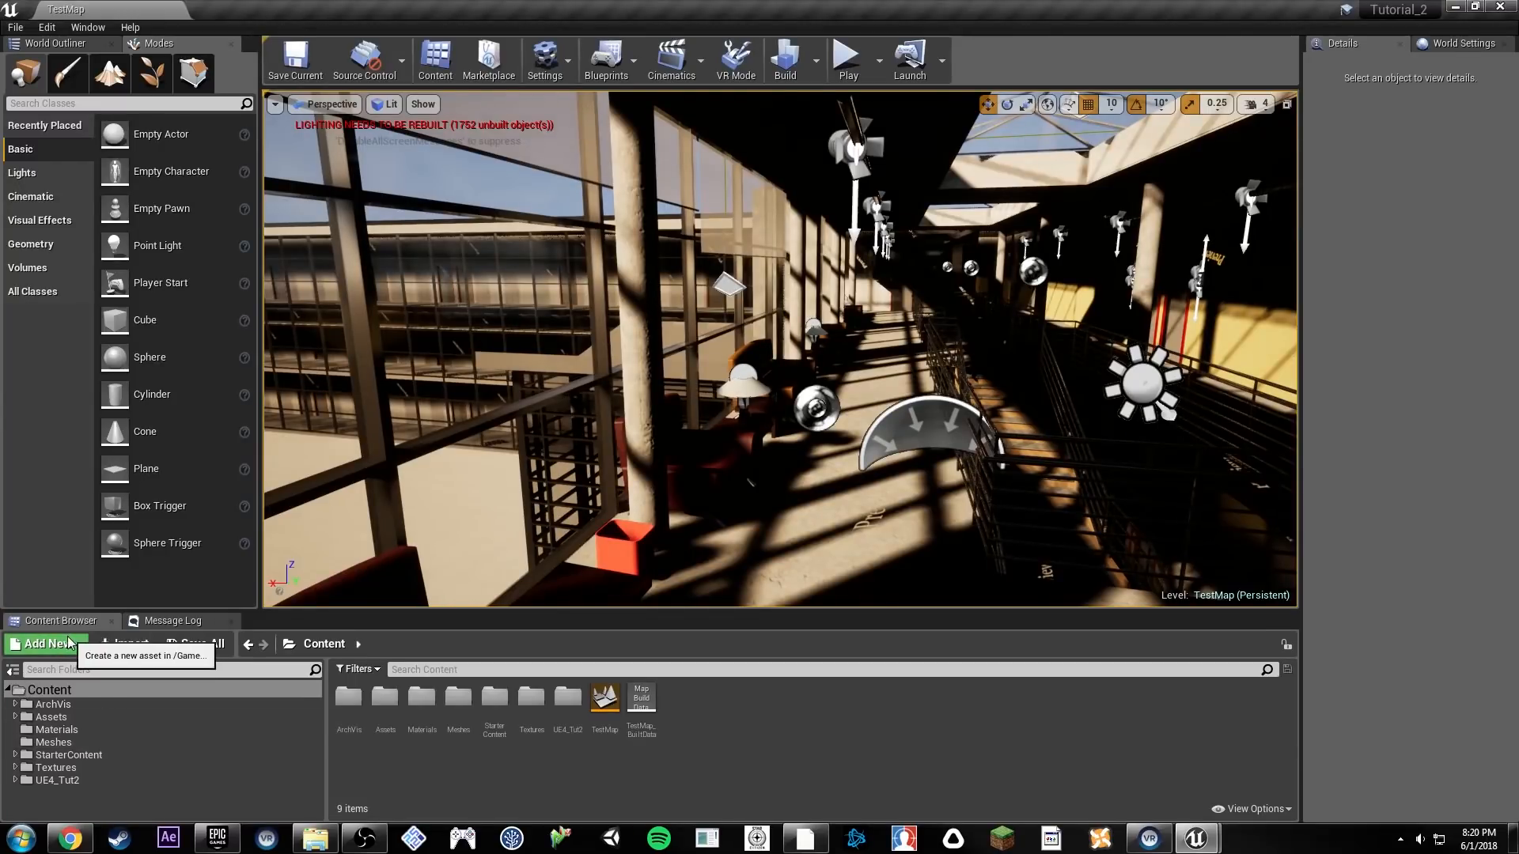
left_click(46, 643)
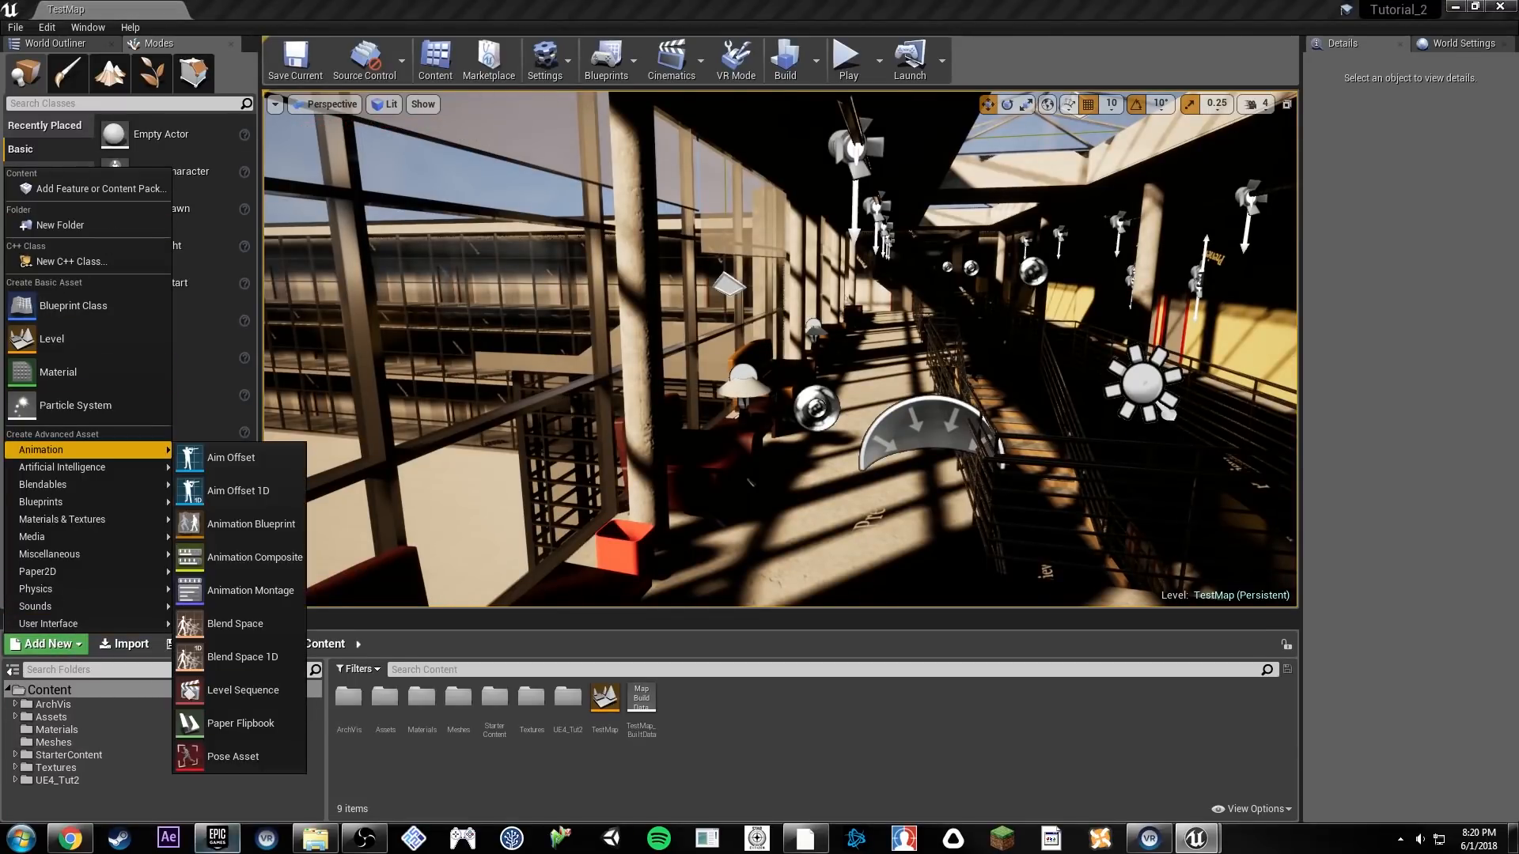
left_click(165, 803)
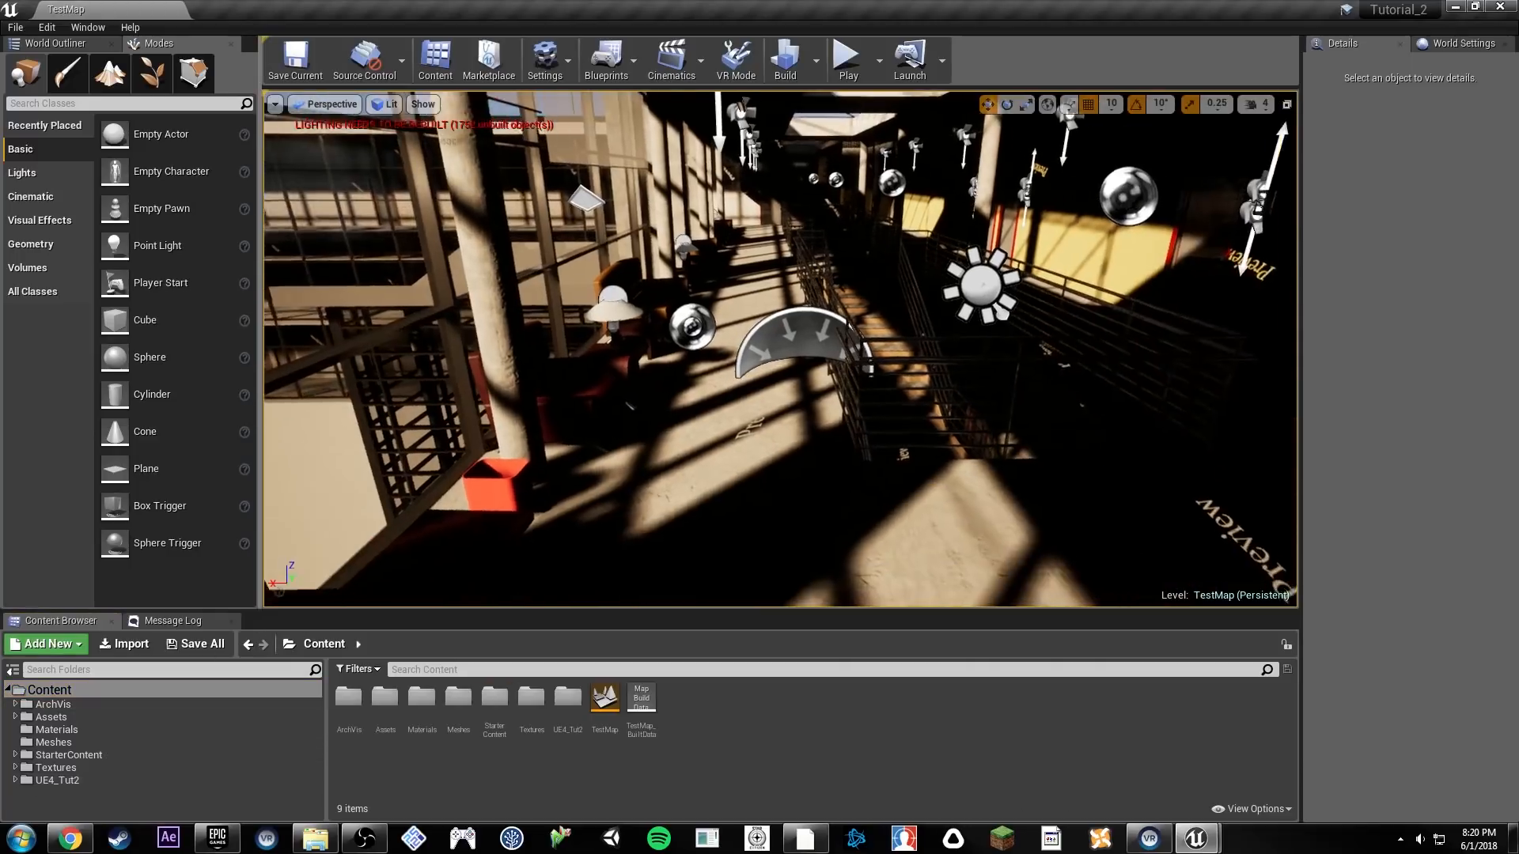
Step: Place a basic Cube on the walkway floor and browse to its mesh asset in the BasicShapes folder
right_click_drag(780, 349, 712, 328)
left_click_drag(126, 313, 769, 467)
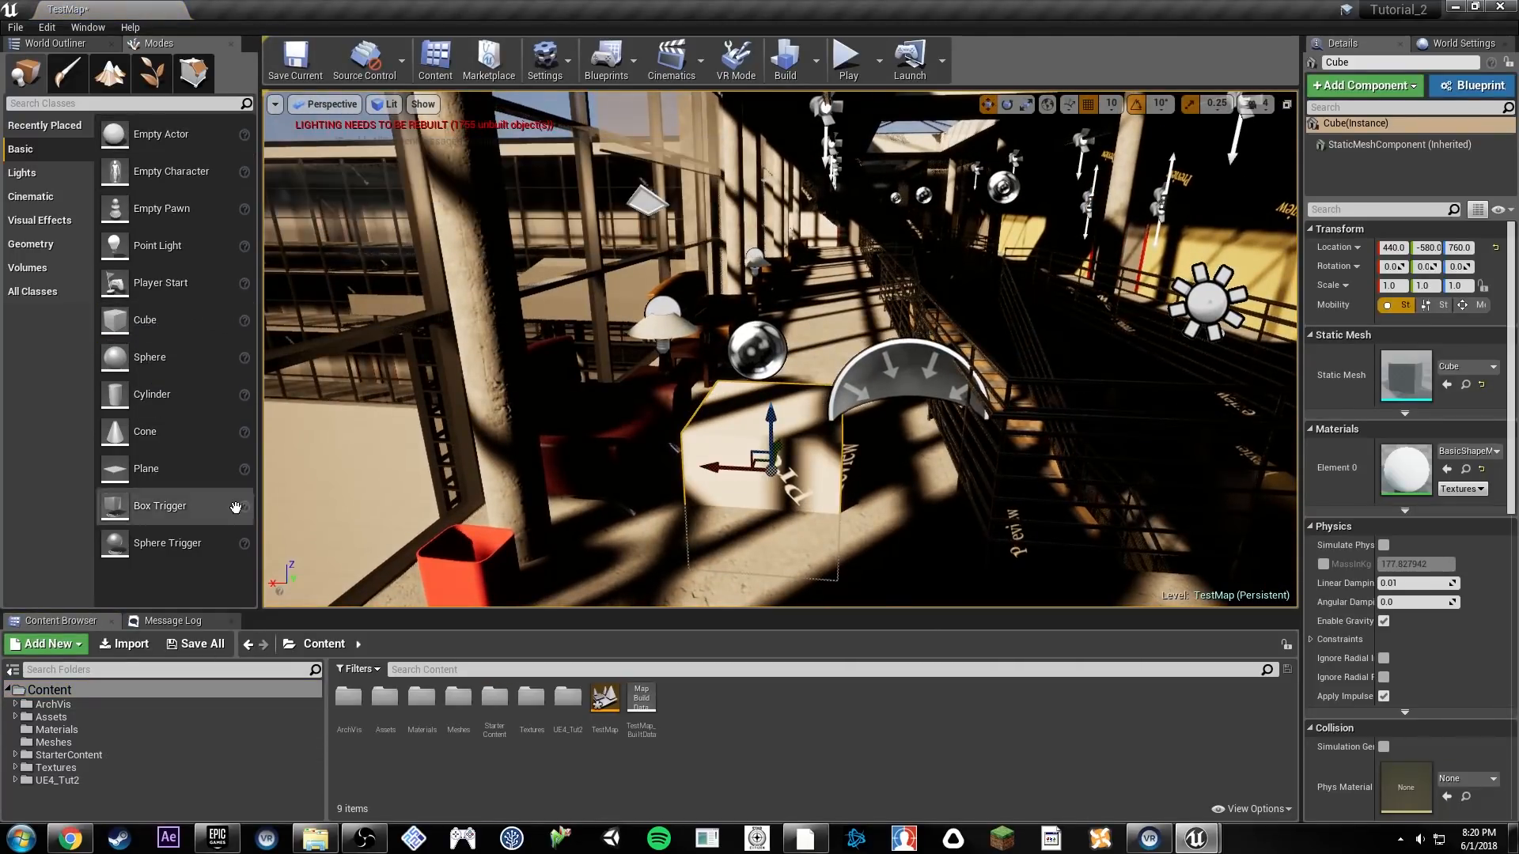
right_click_drag(816, 385, 819, 444)
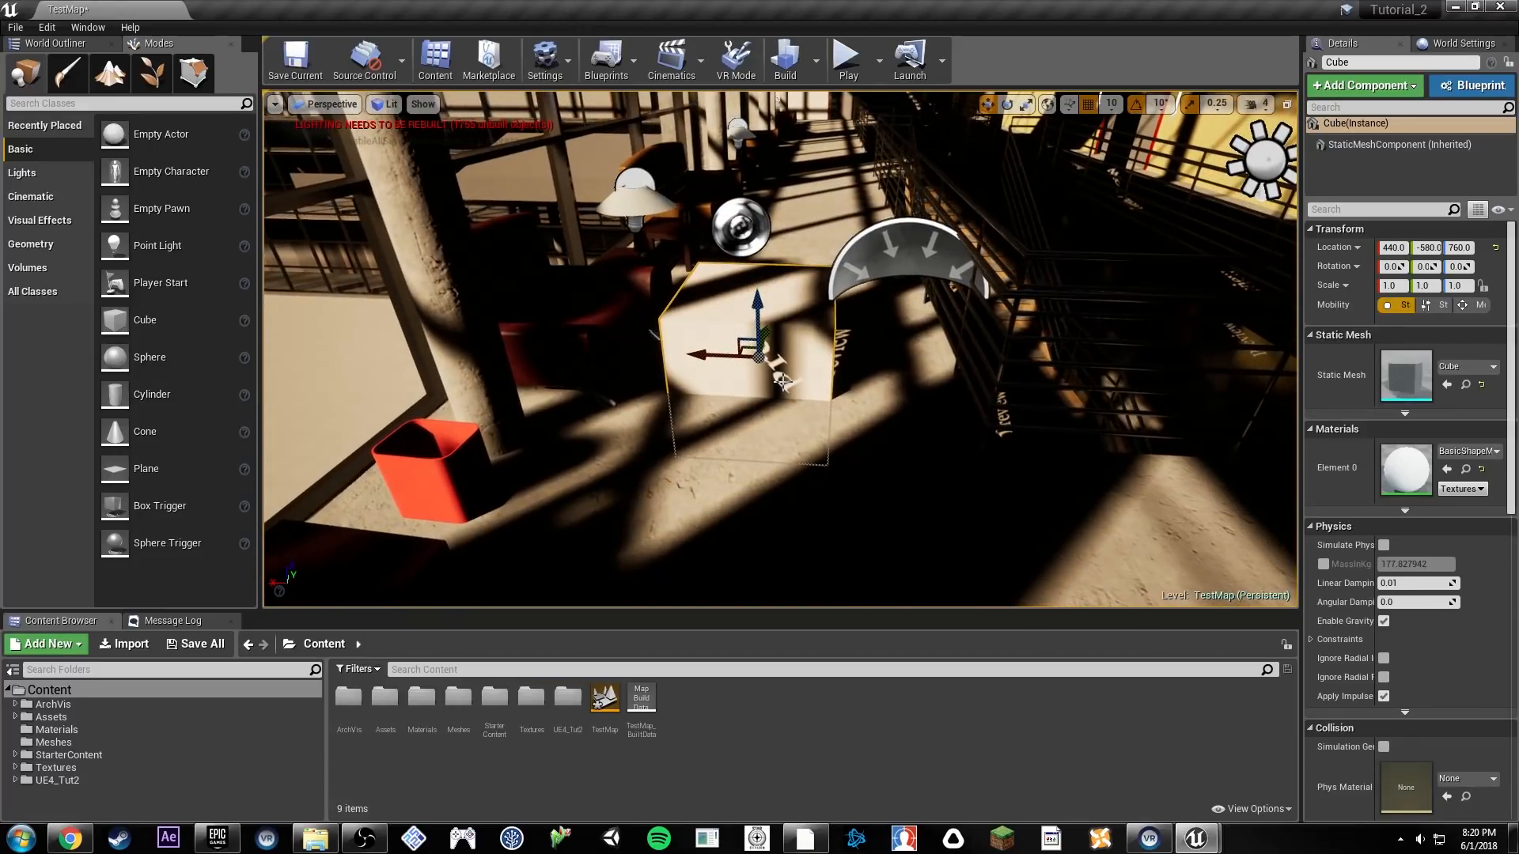
key("ctrl+b")
right_click(781, 382)
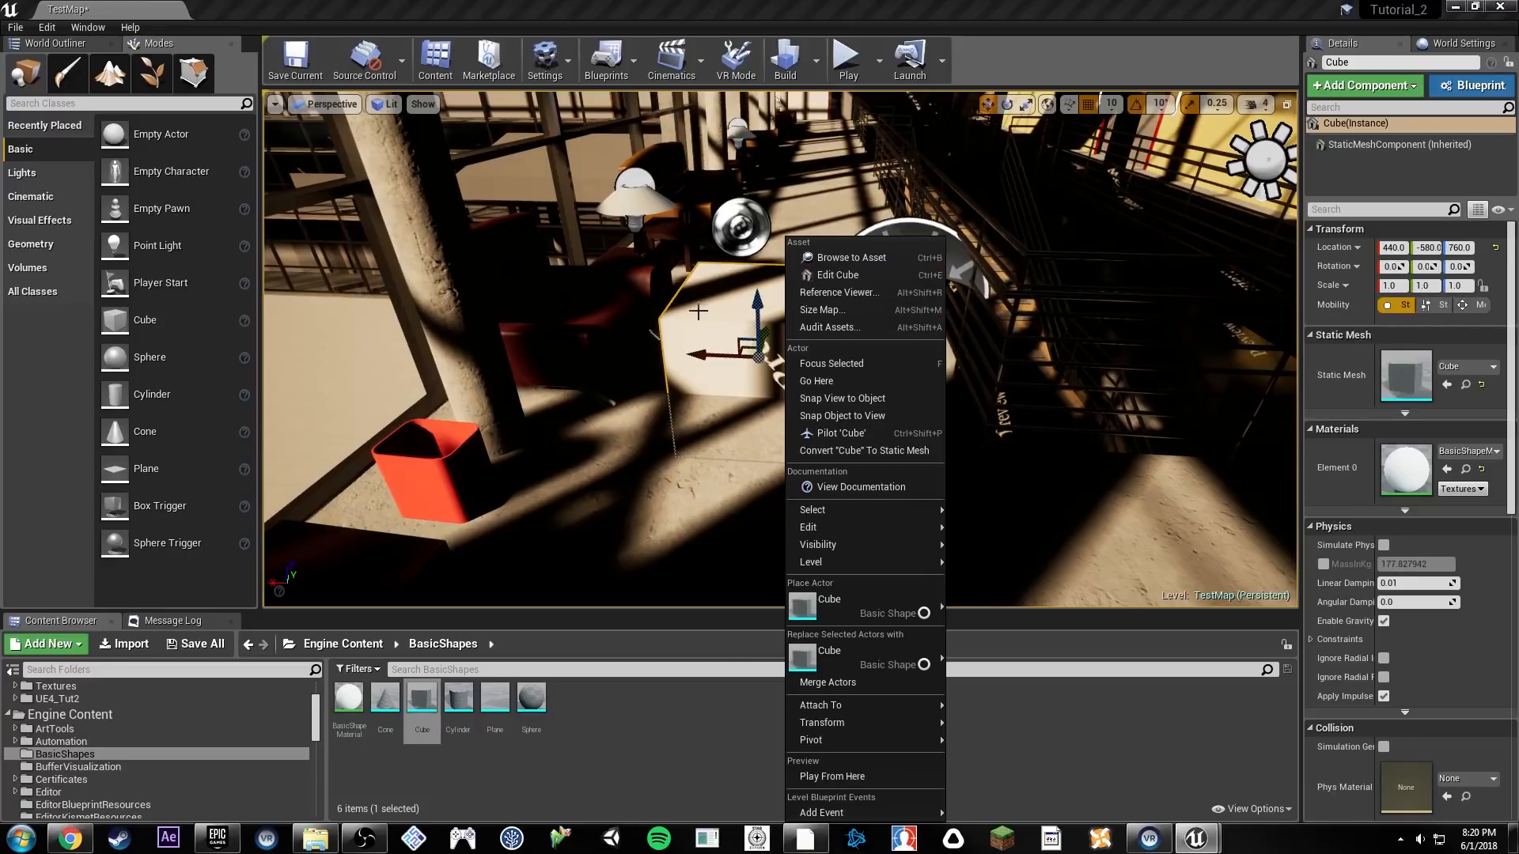
Step: Delete the cube from the walkway
left_click(284, 593)
key("Delete")
scroll(315, 702, "up", 3)
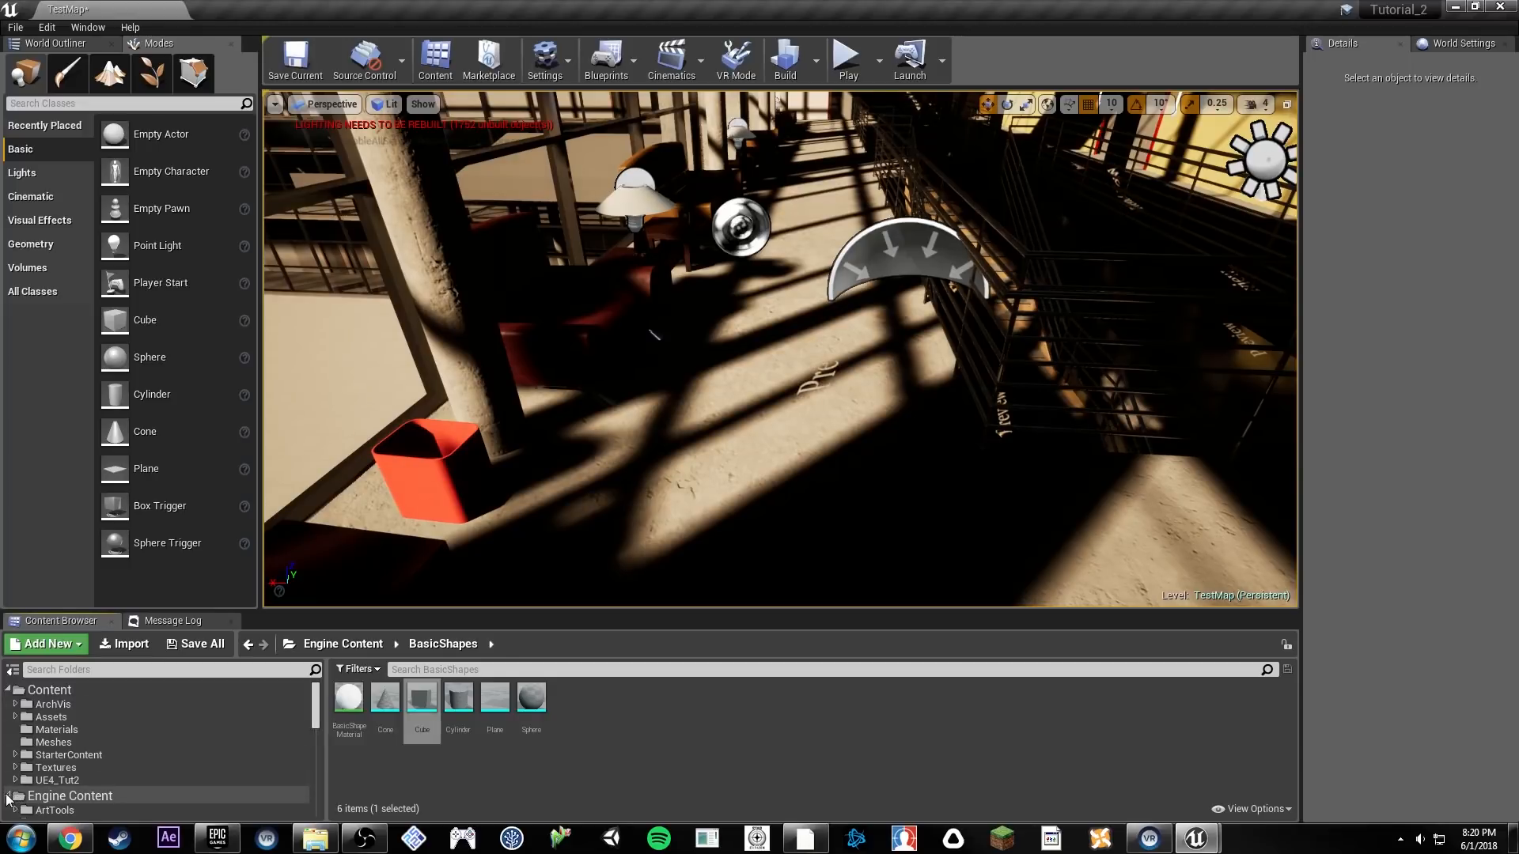
Step: Search all assets for blend_overl and browse to the Blend_Overlay function's containing folder
left_click(8, 797)
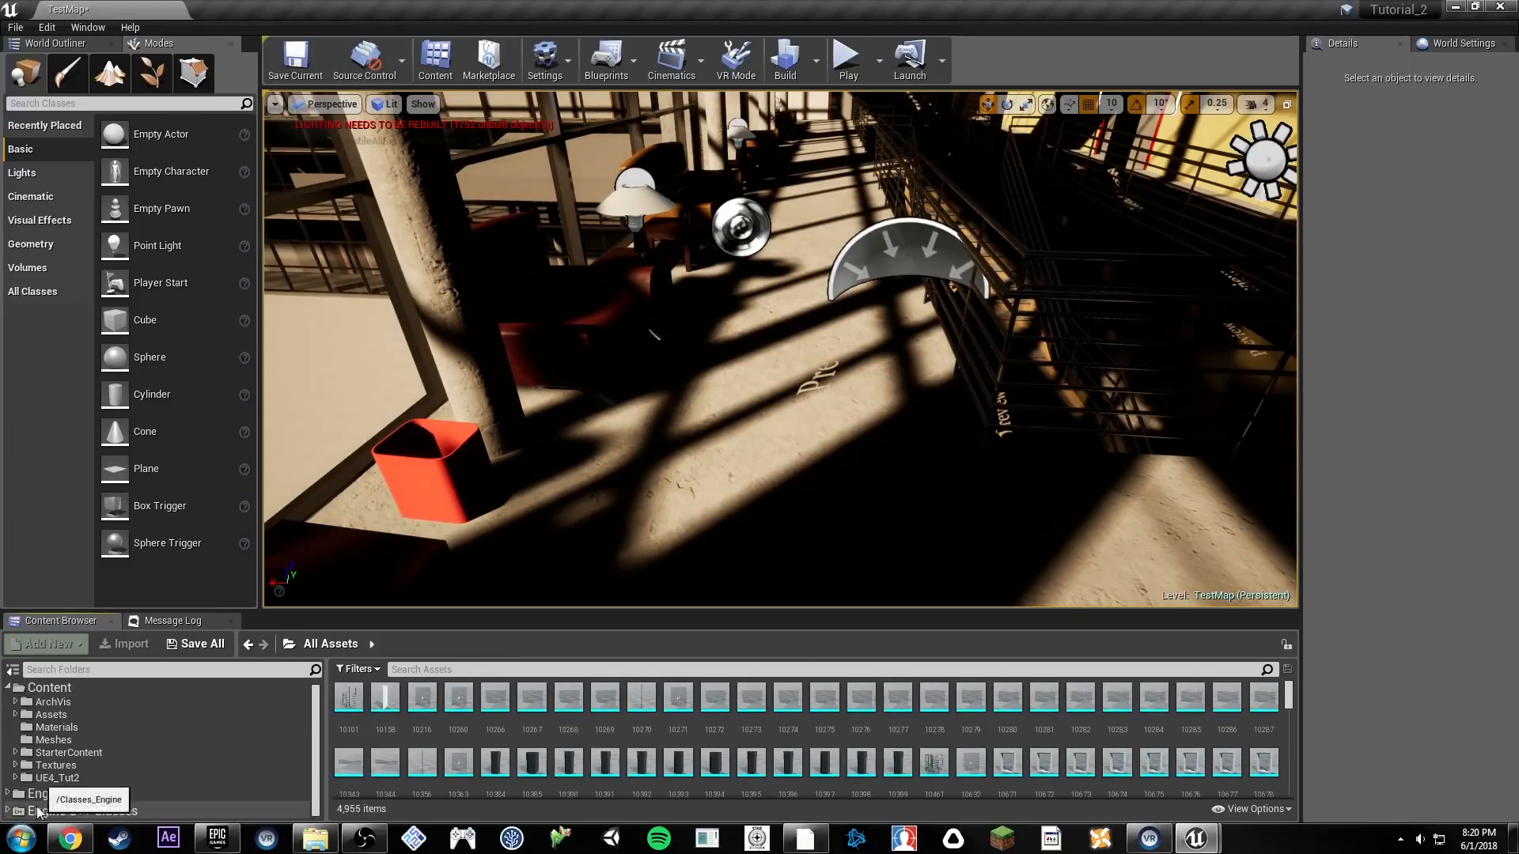
double_click(47, 793)
scroll(47, 791, "down", 3)
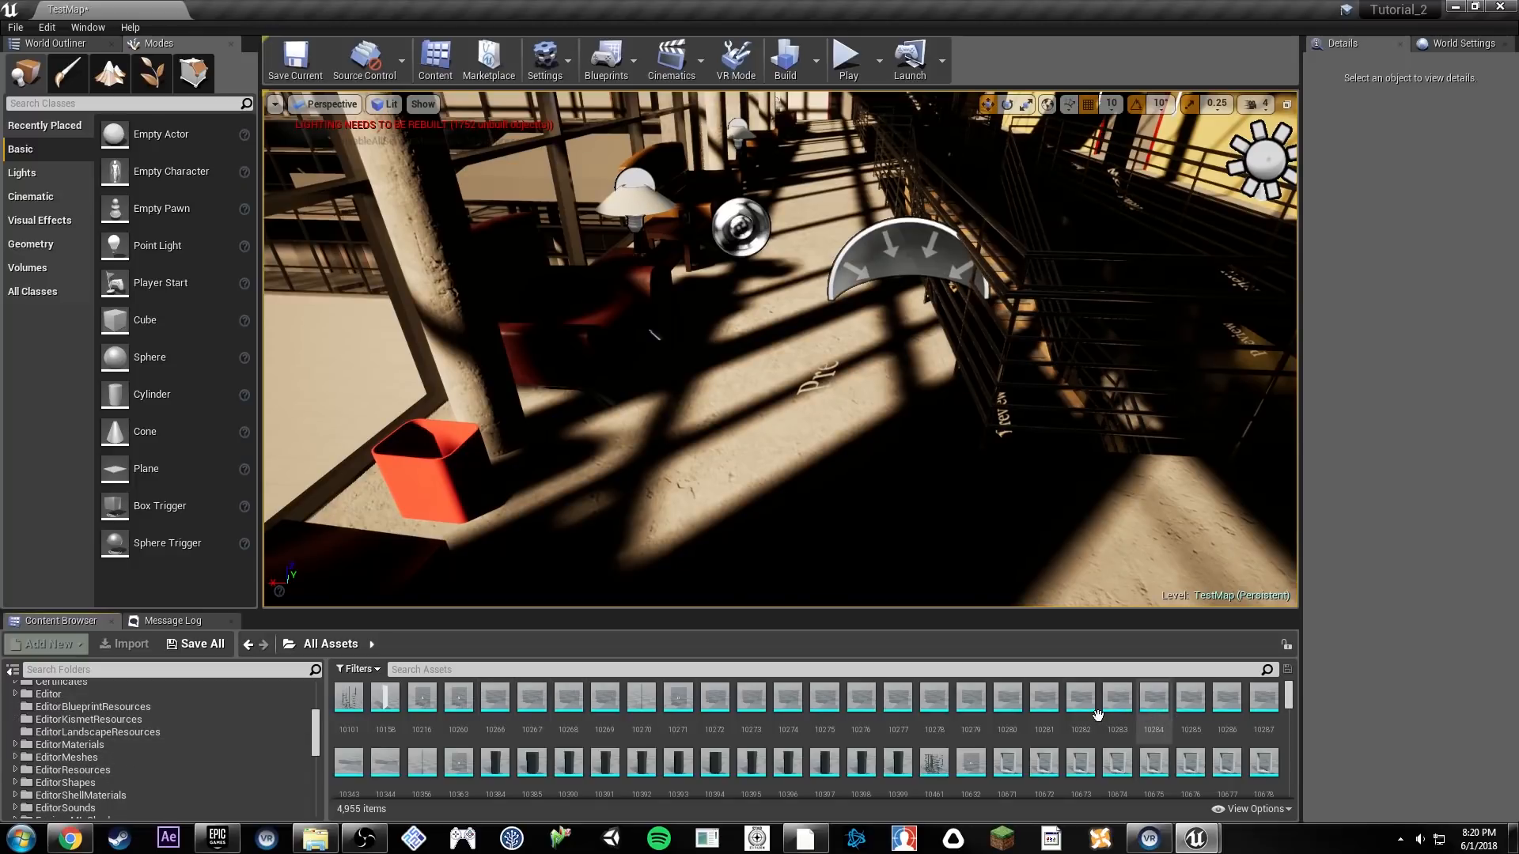
scroll(300, 696, "down", 5)
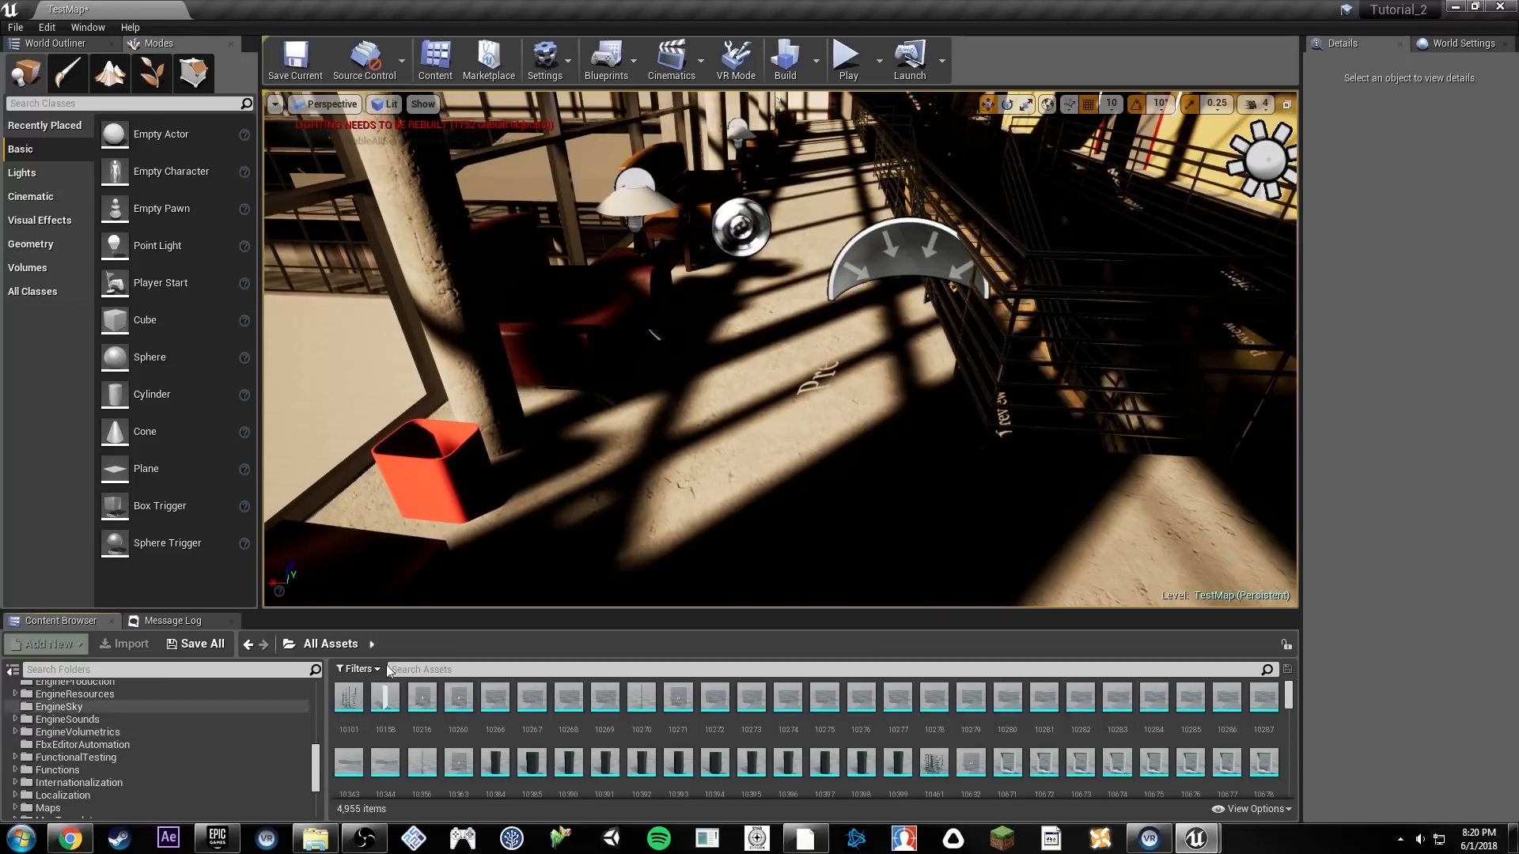
left_click(453, 669)
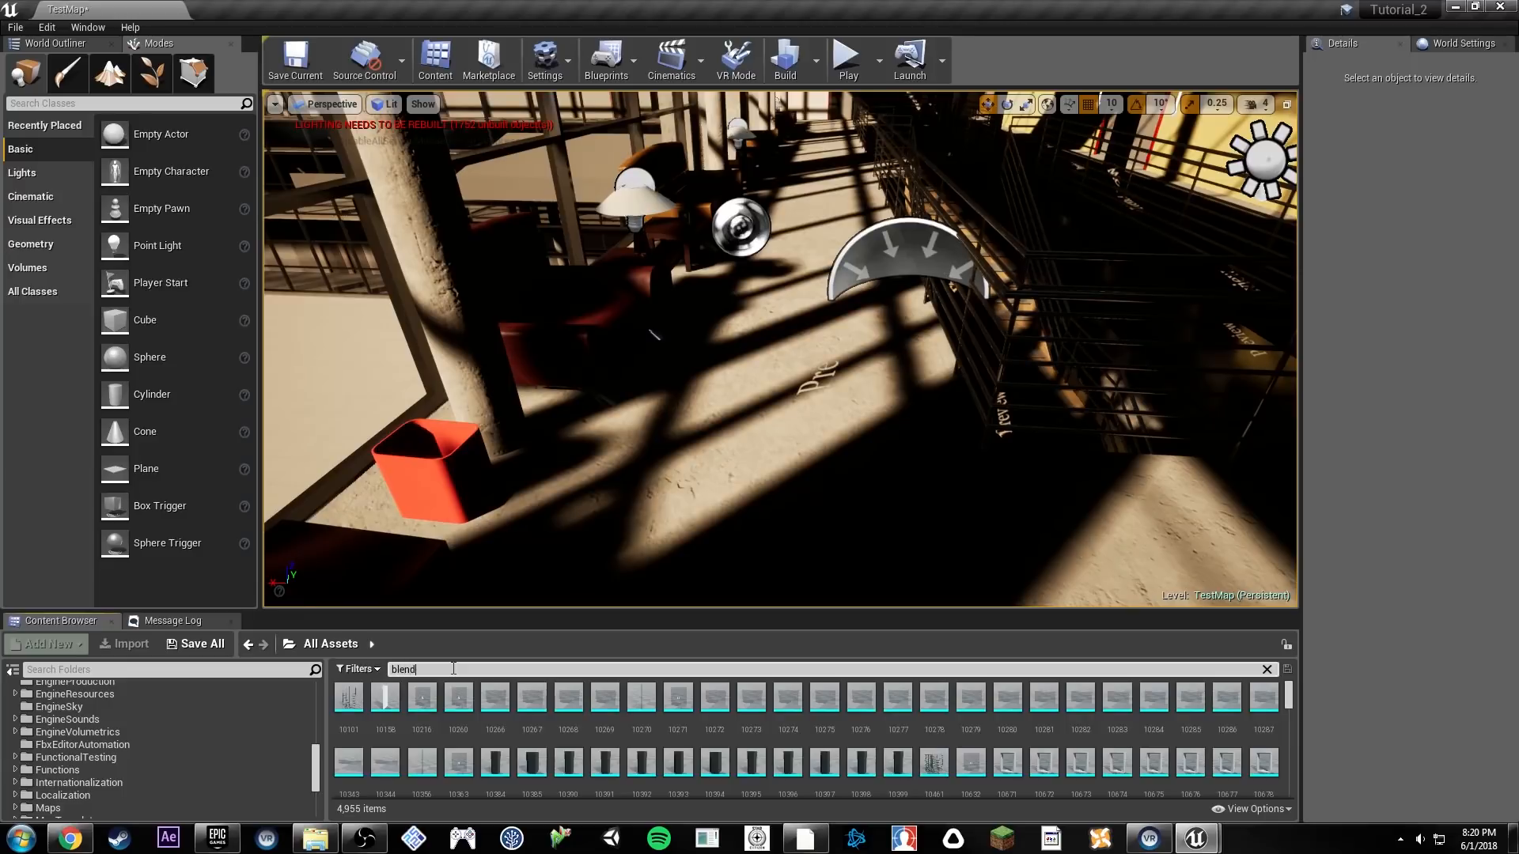
left_click(354, 693)
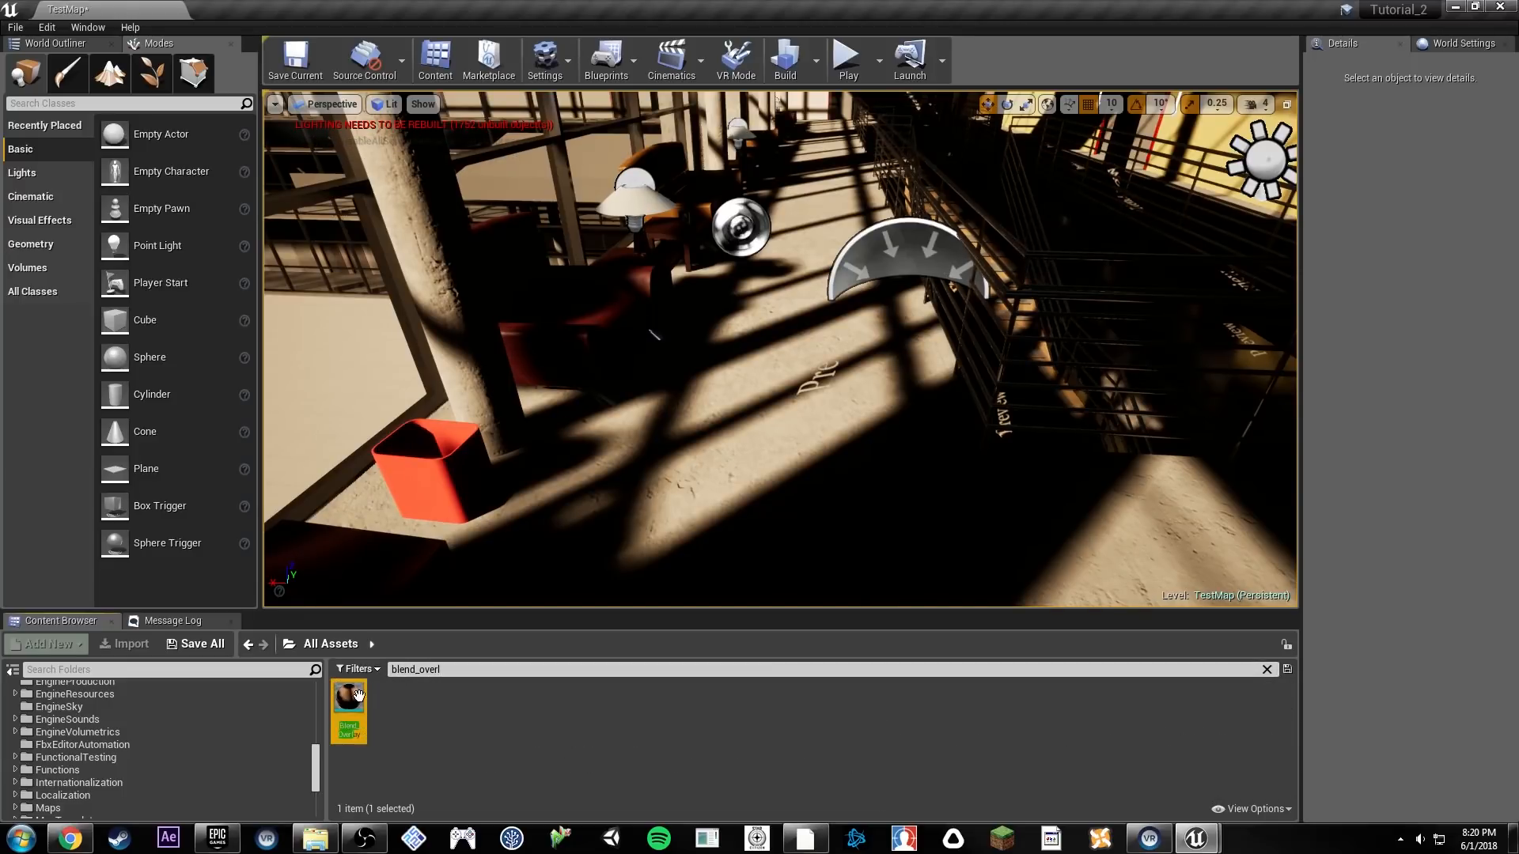
key("ctrl+b")
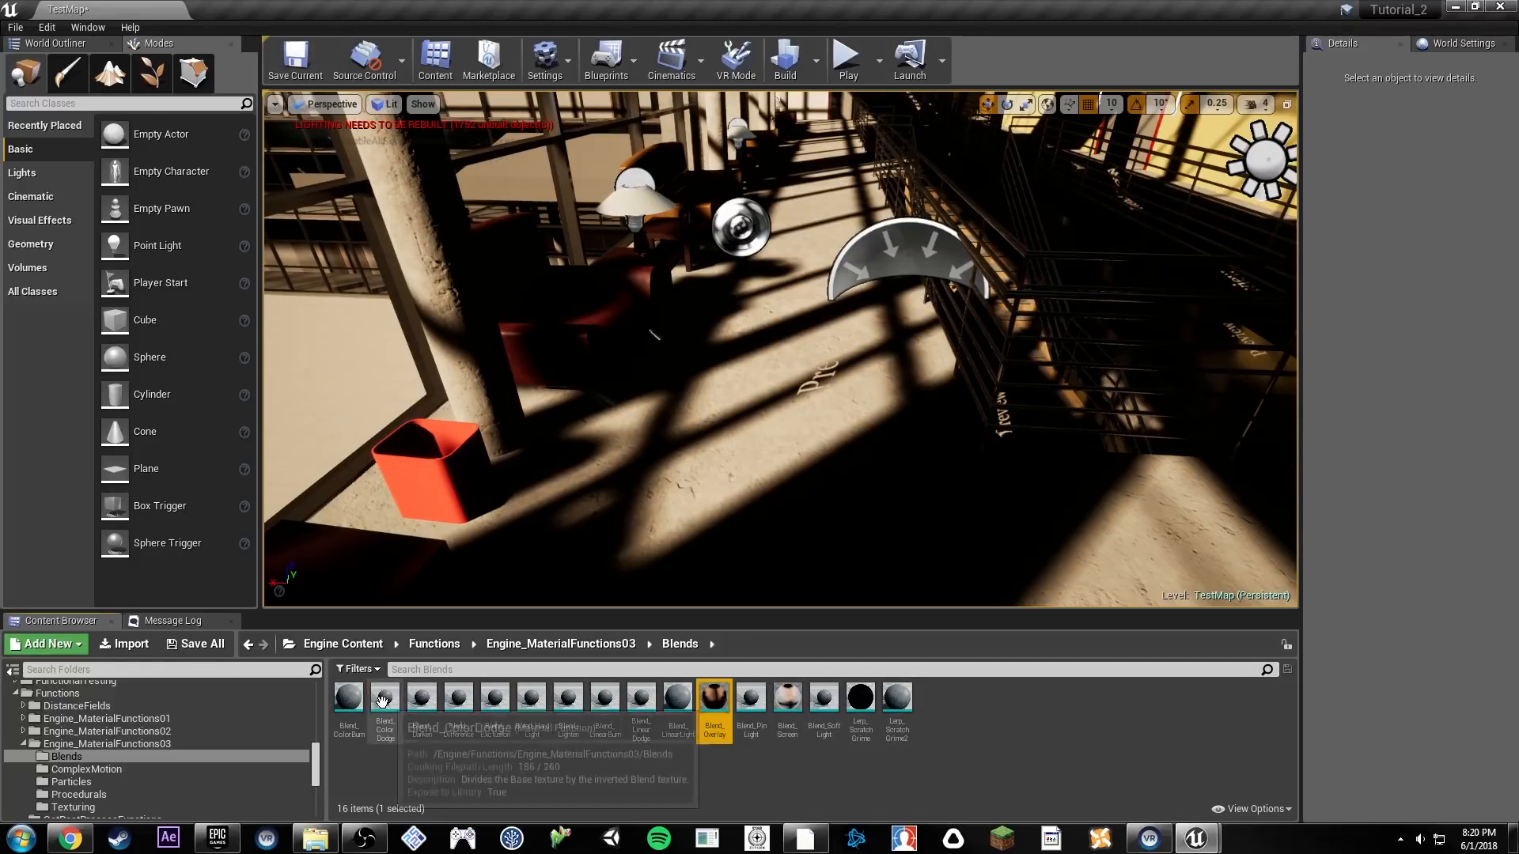
Step: Browse the Engine_MaterialFunctions folders and open the Gradient folder inside Engine_MaterialFunctions01
left_click(597, 645)
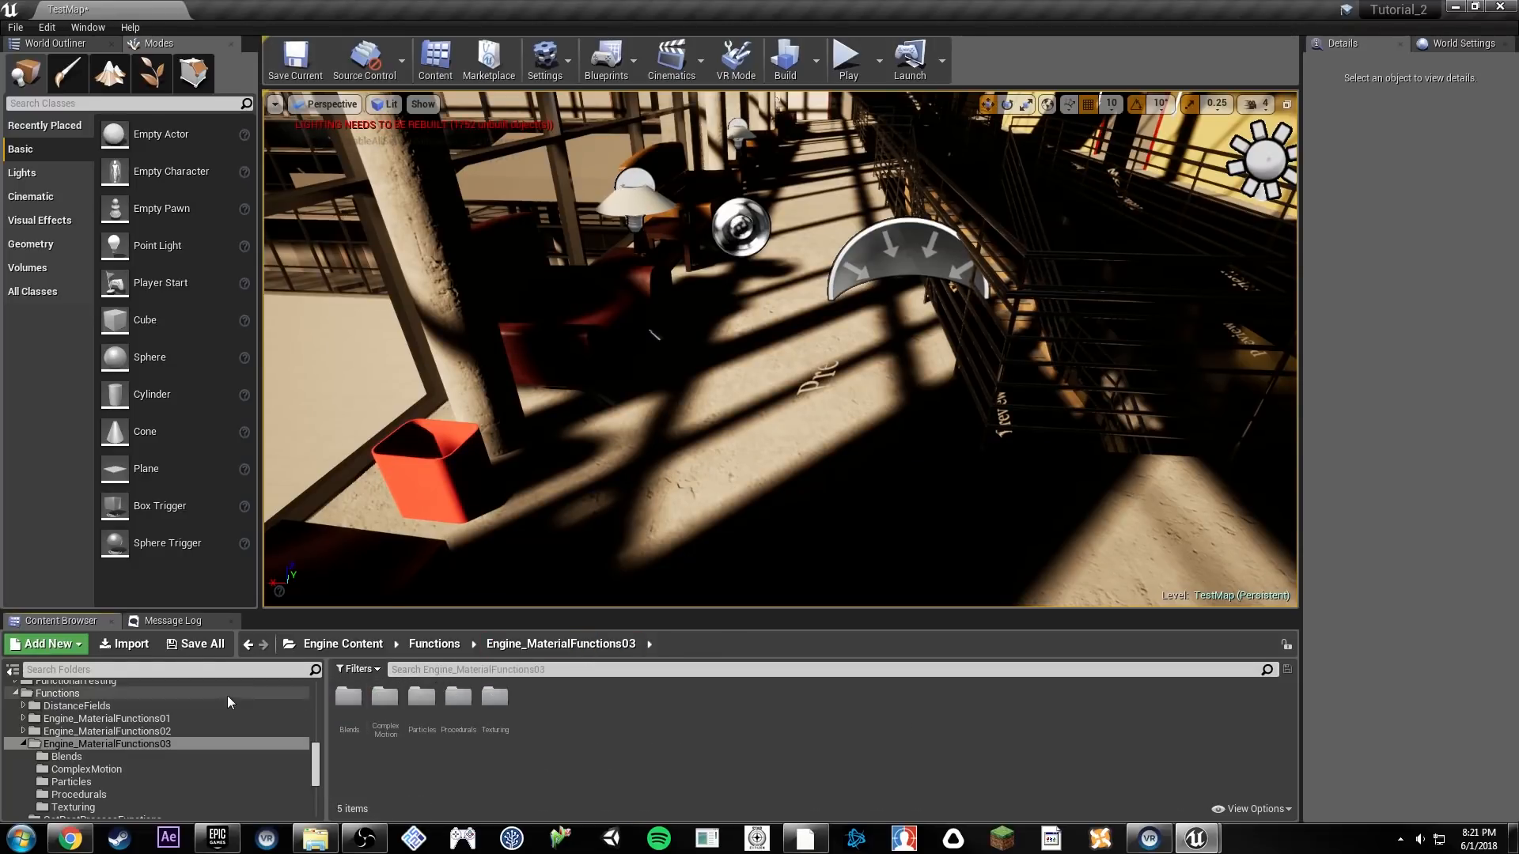
scroll(215, 718, "up", 2)
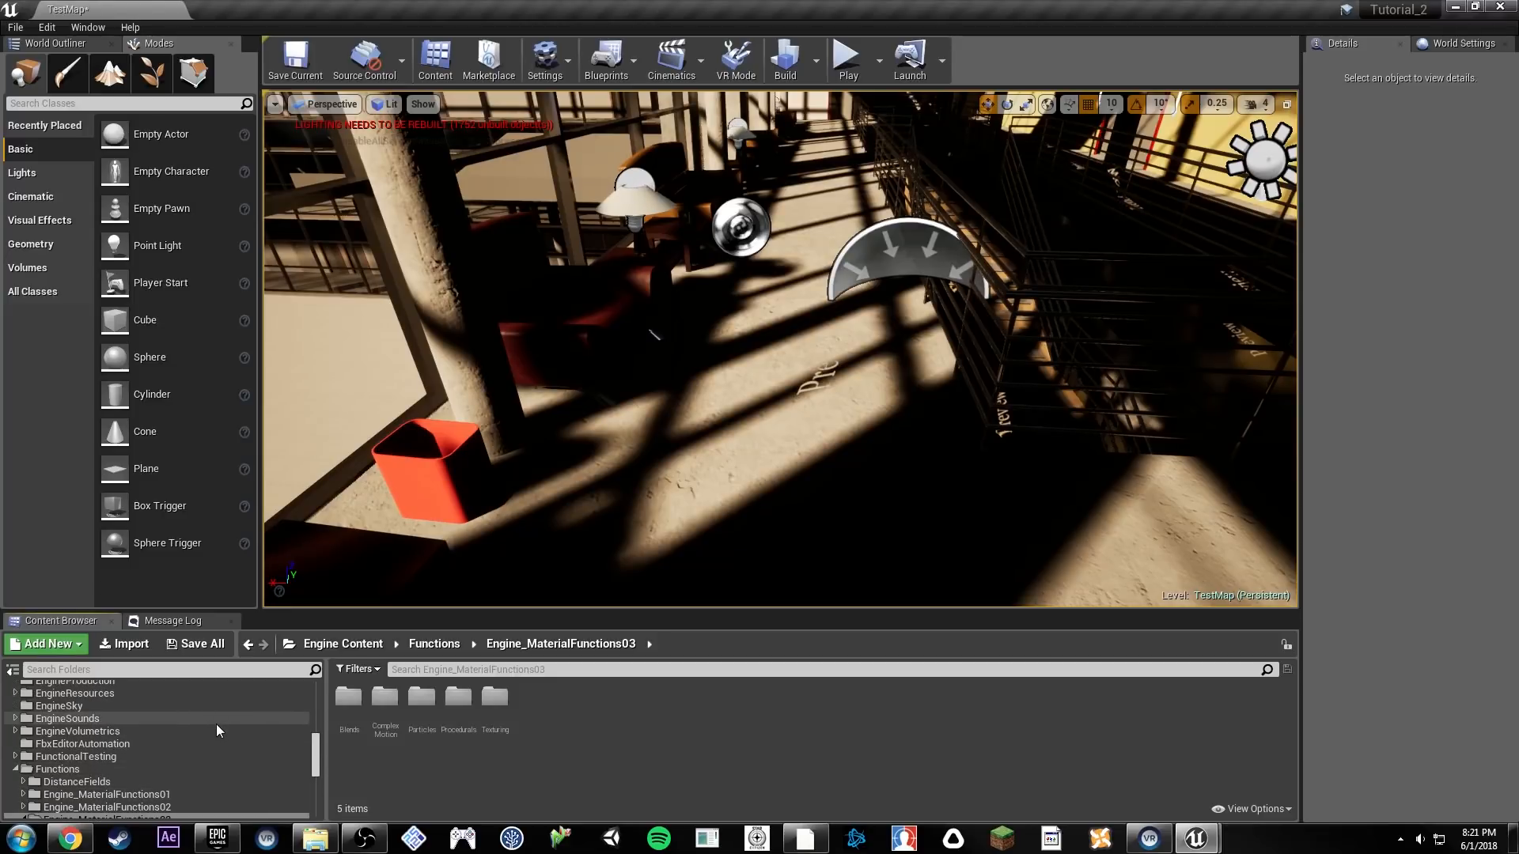
scroll(216, 724, "down", 1)
left_click(204, 770)
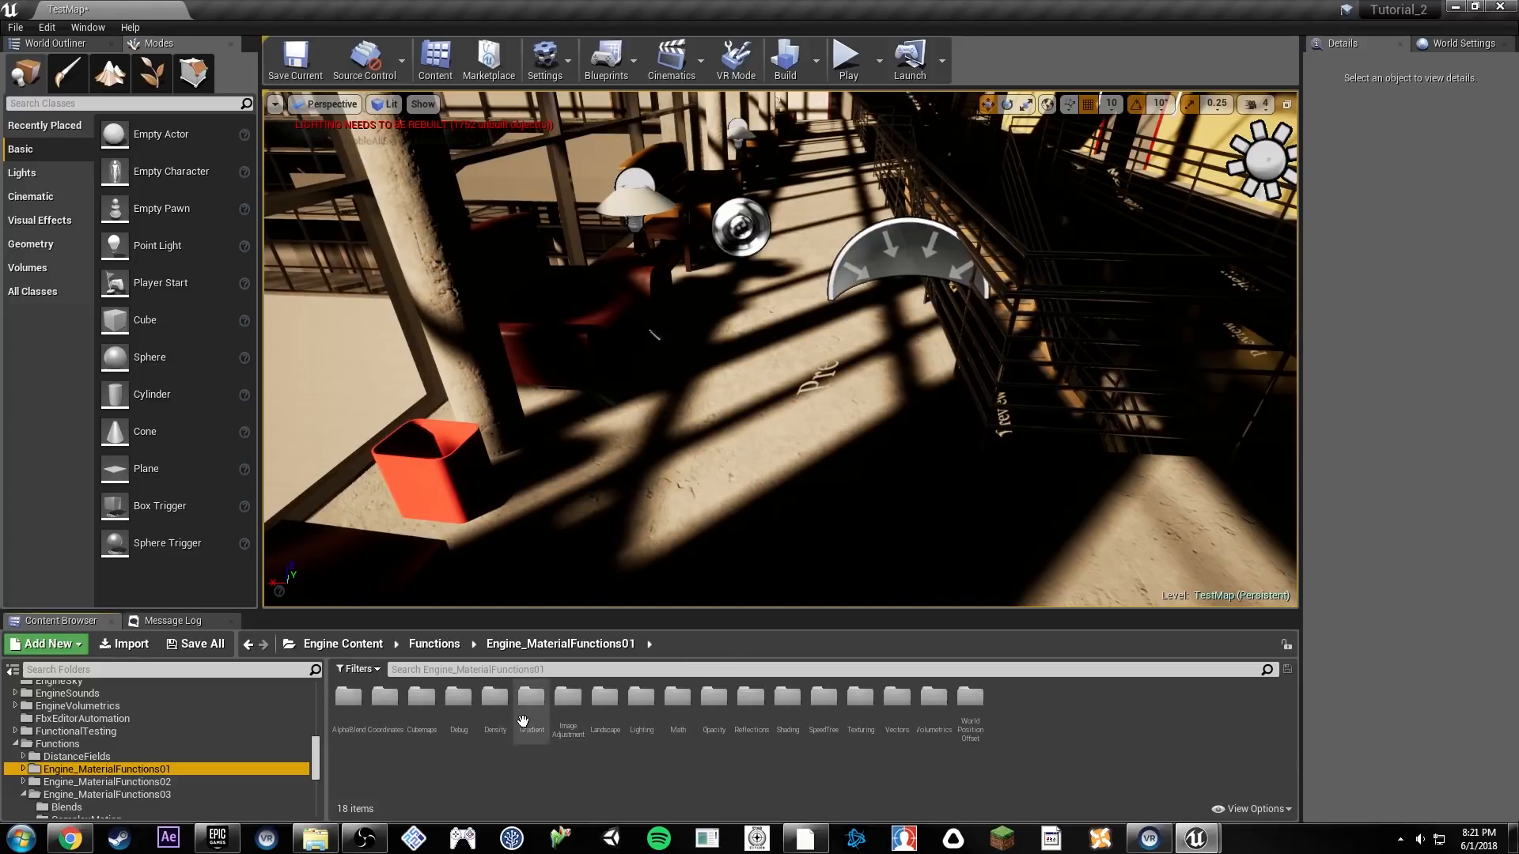
double_click(523, 721)
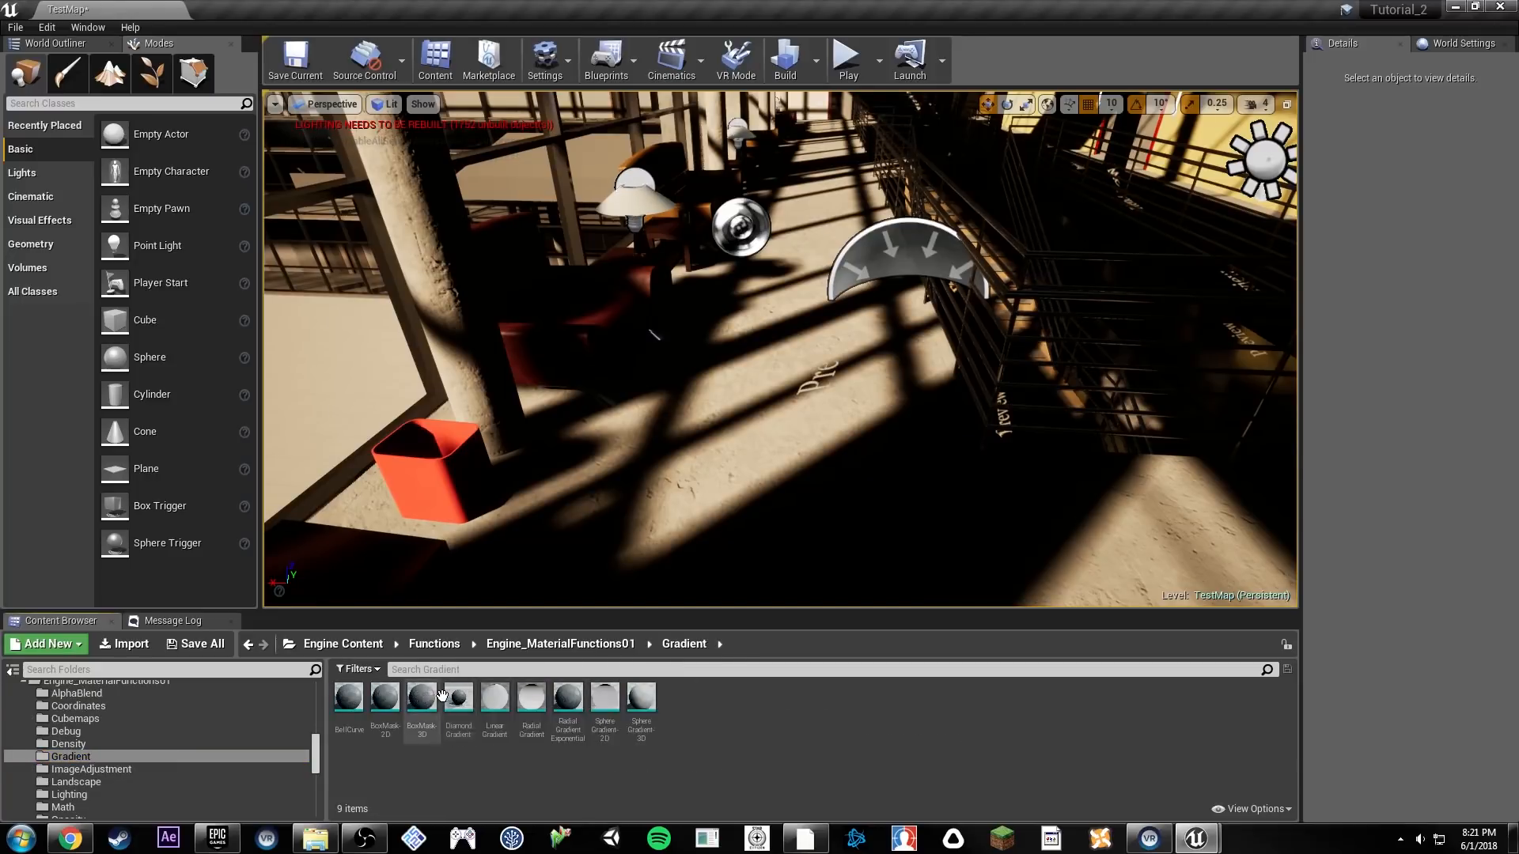
Step: Open the DiamondGradient material function and examine its node network through to the output node
left_click_drag(459, 697, 777, 404)
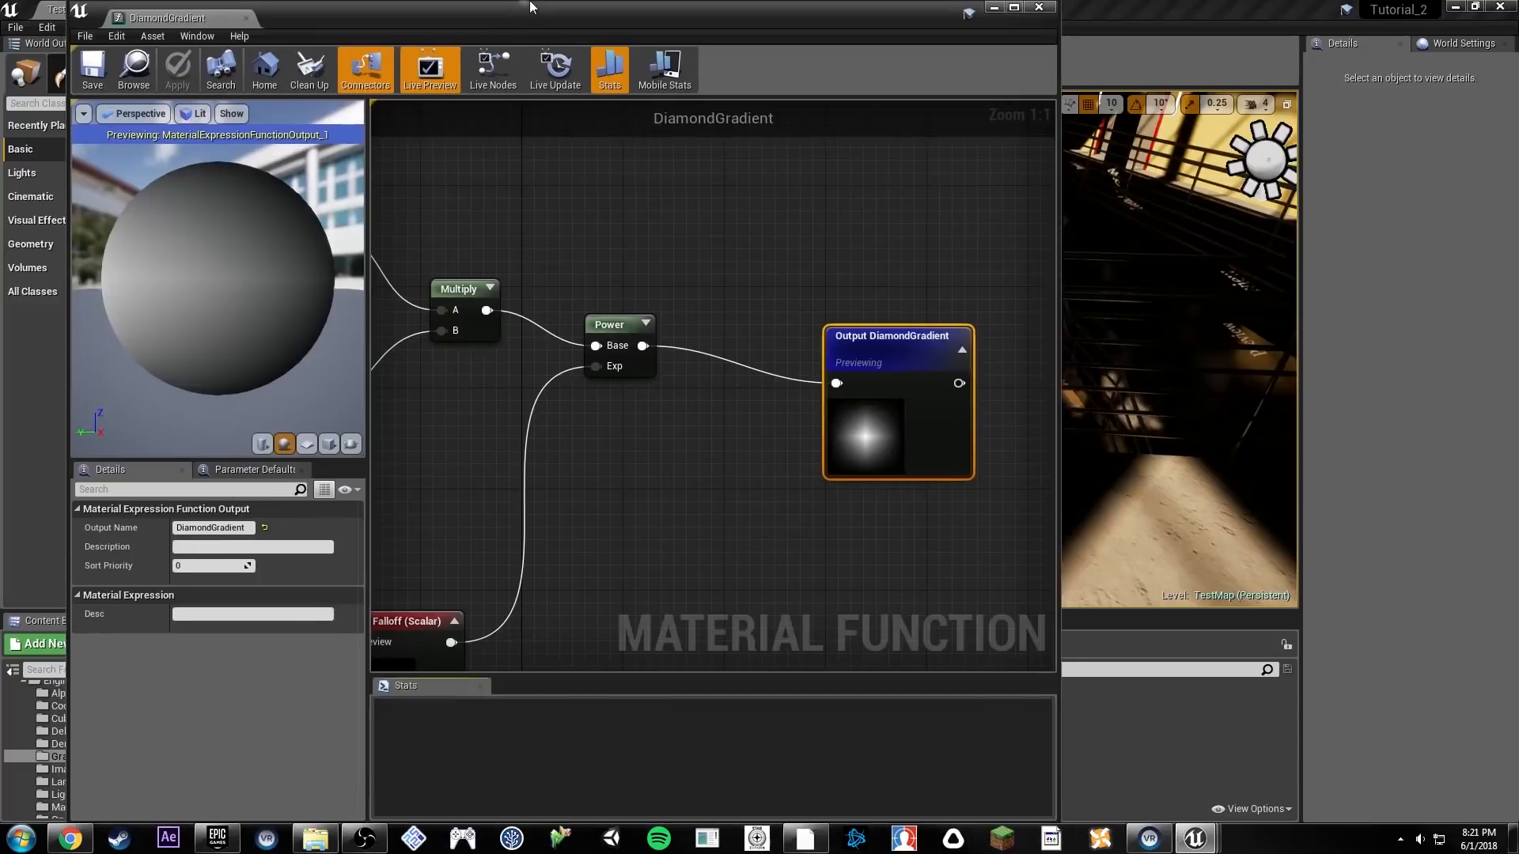
right_click_drag(688, 386, 1179, 467)
scroll(1189, 470, "down", 5)
right_click_drag(1130, 544, 1094, 472)
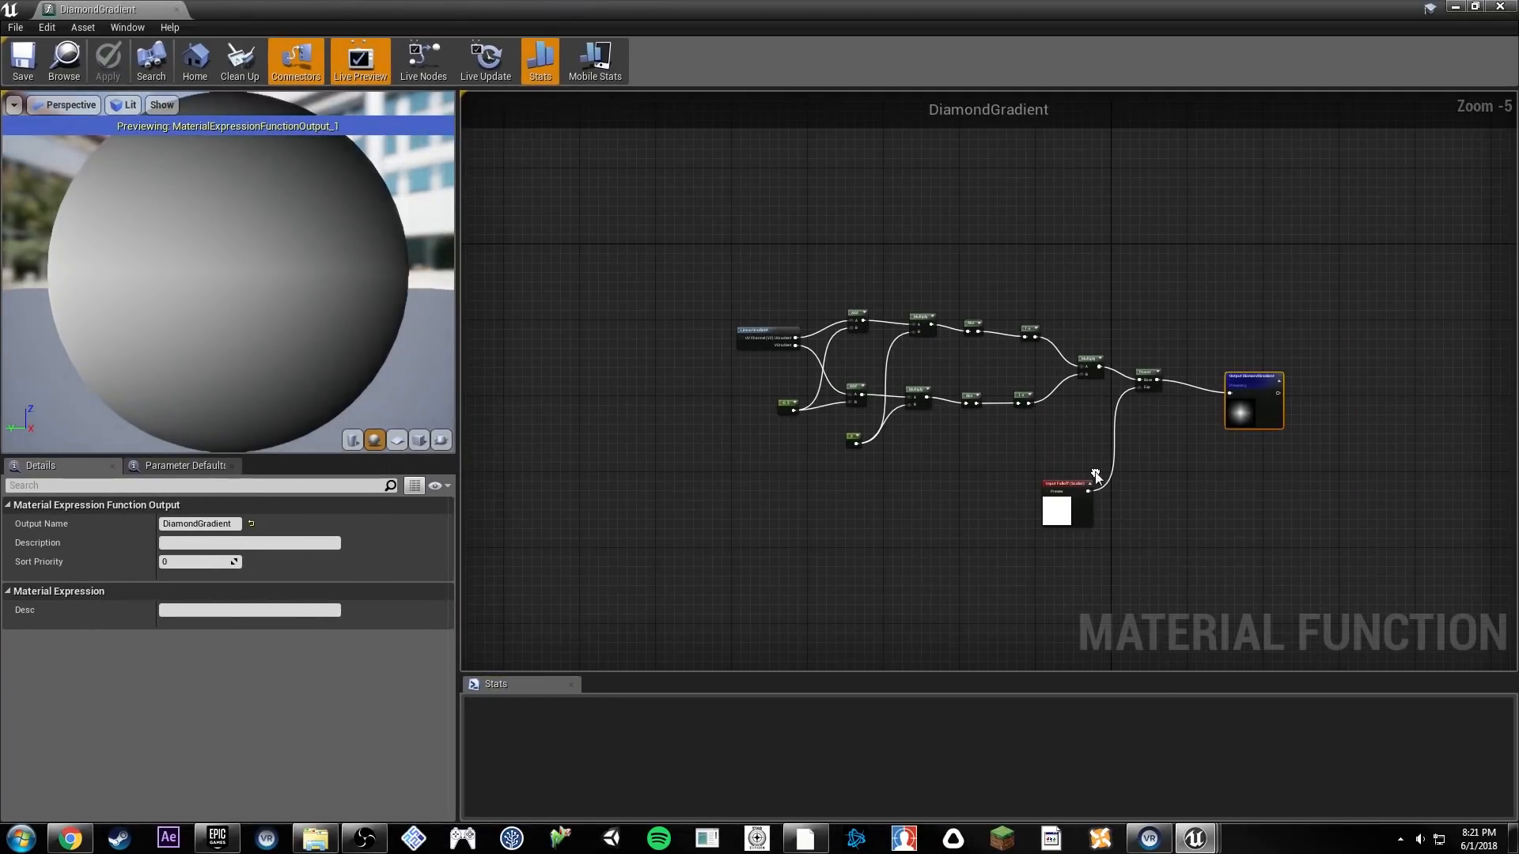
left_click_drag(771, 290, 1155, 438)
scroll(1031, 368, "up", 4)
left_click(1217, 473)
right_click_drag(1216, 473, 956, 427)
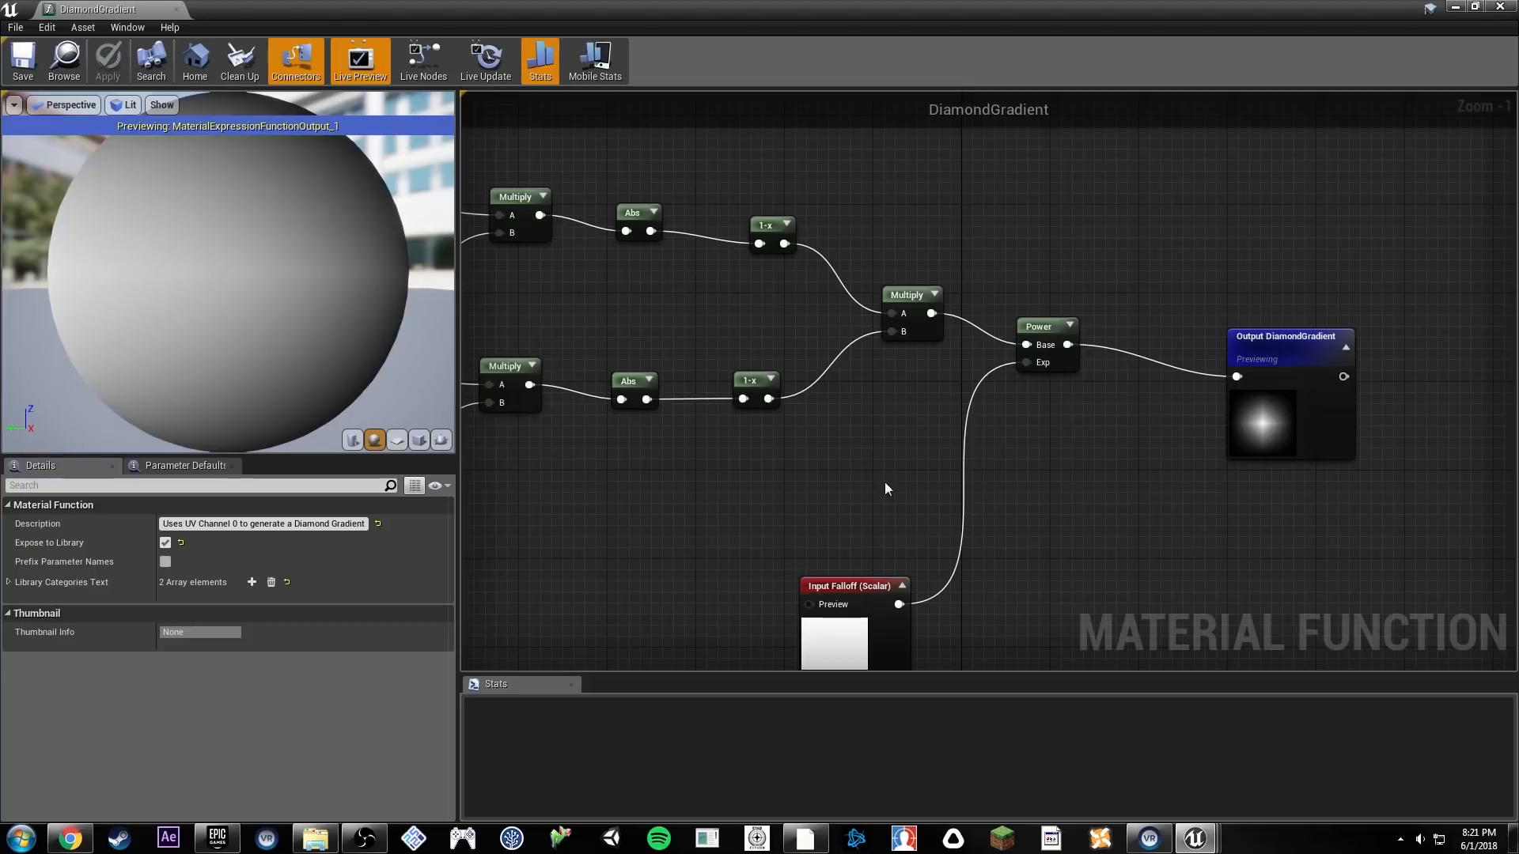
left_click(1270, 419)
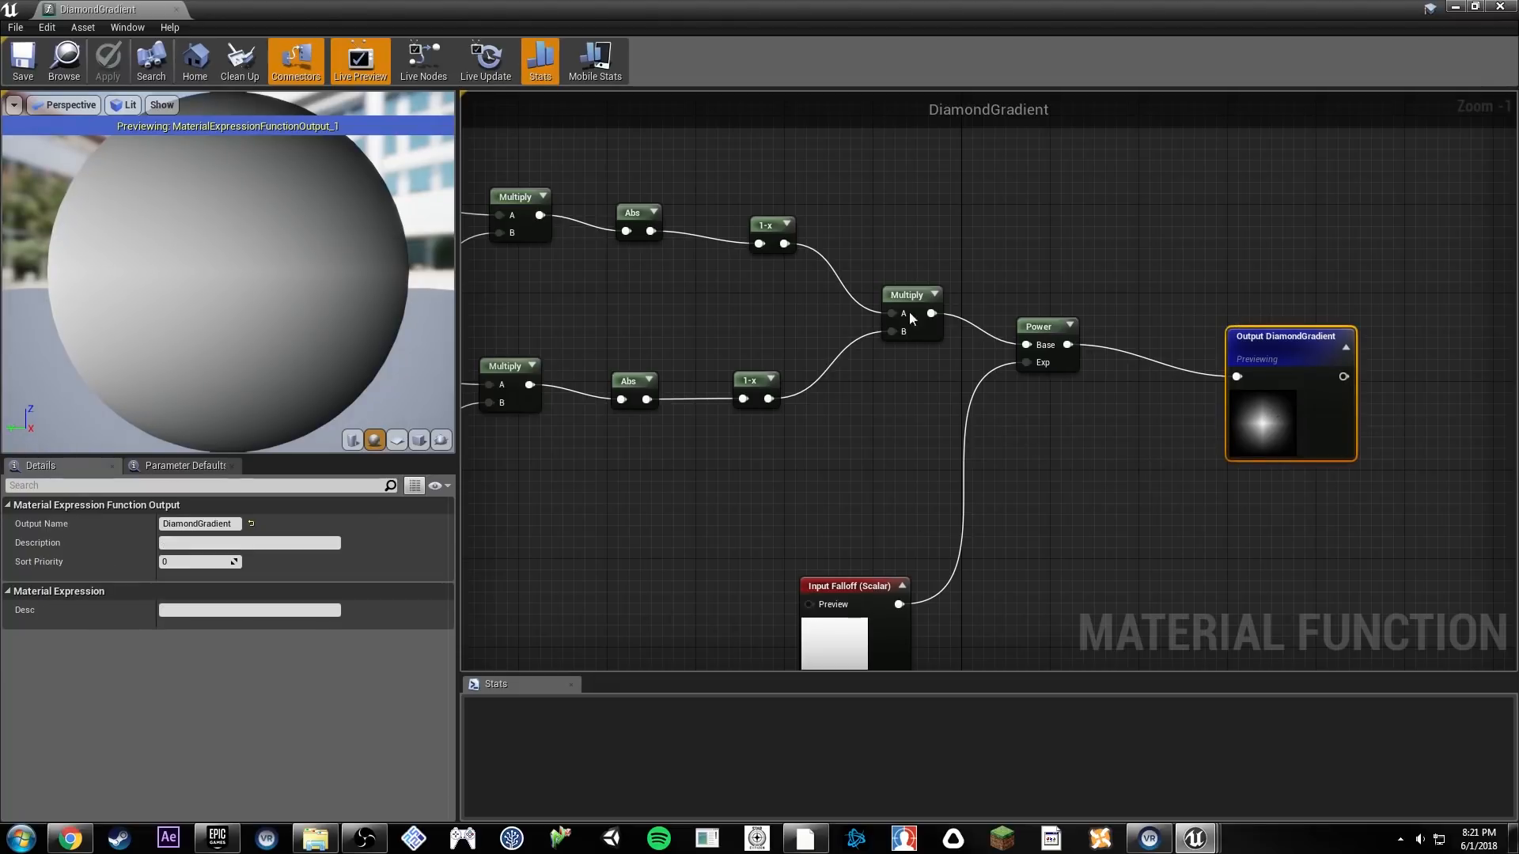
Step: Close the DiamondGradient editor and collapse the Engine Content folder, showing all assets
left_click(176, 9)
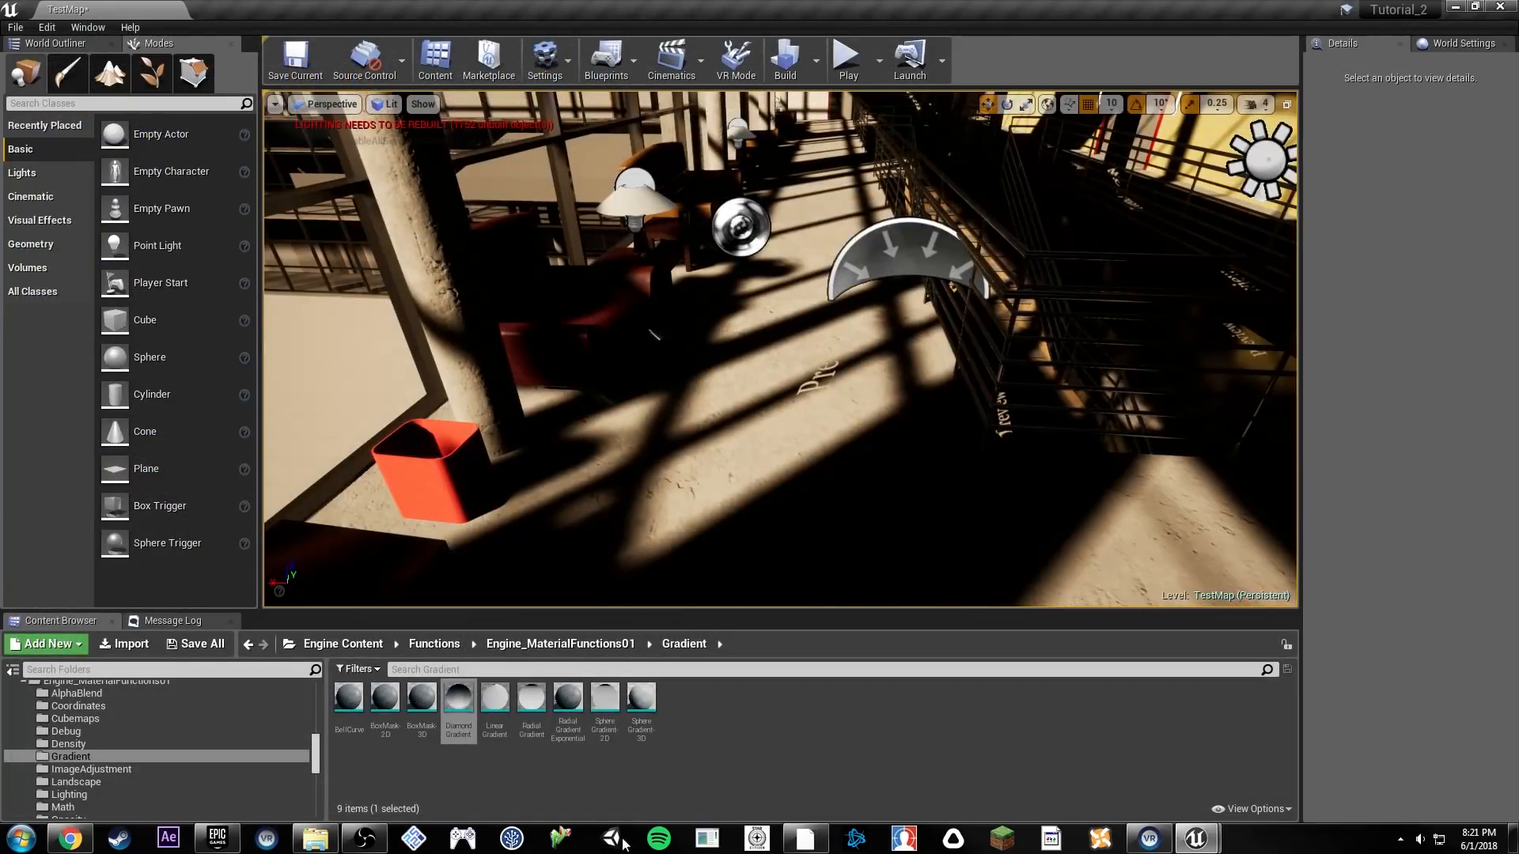
scroll(189, 719, "up", 10)
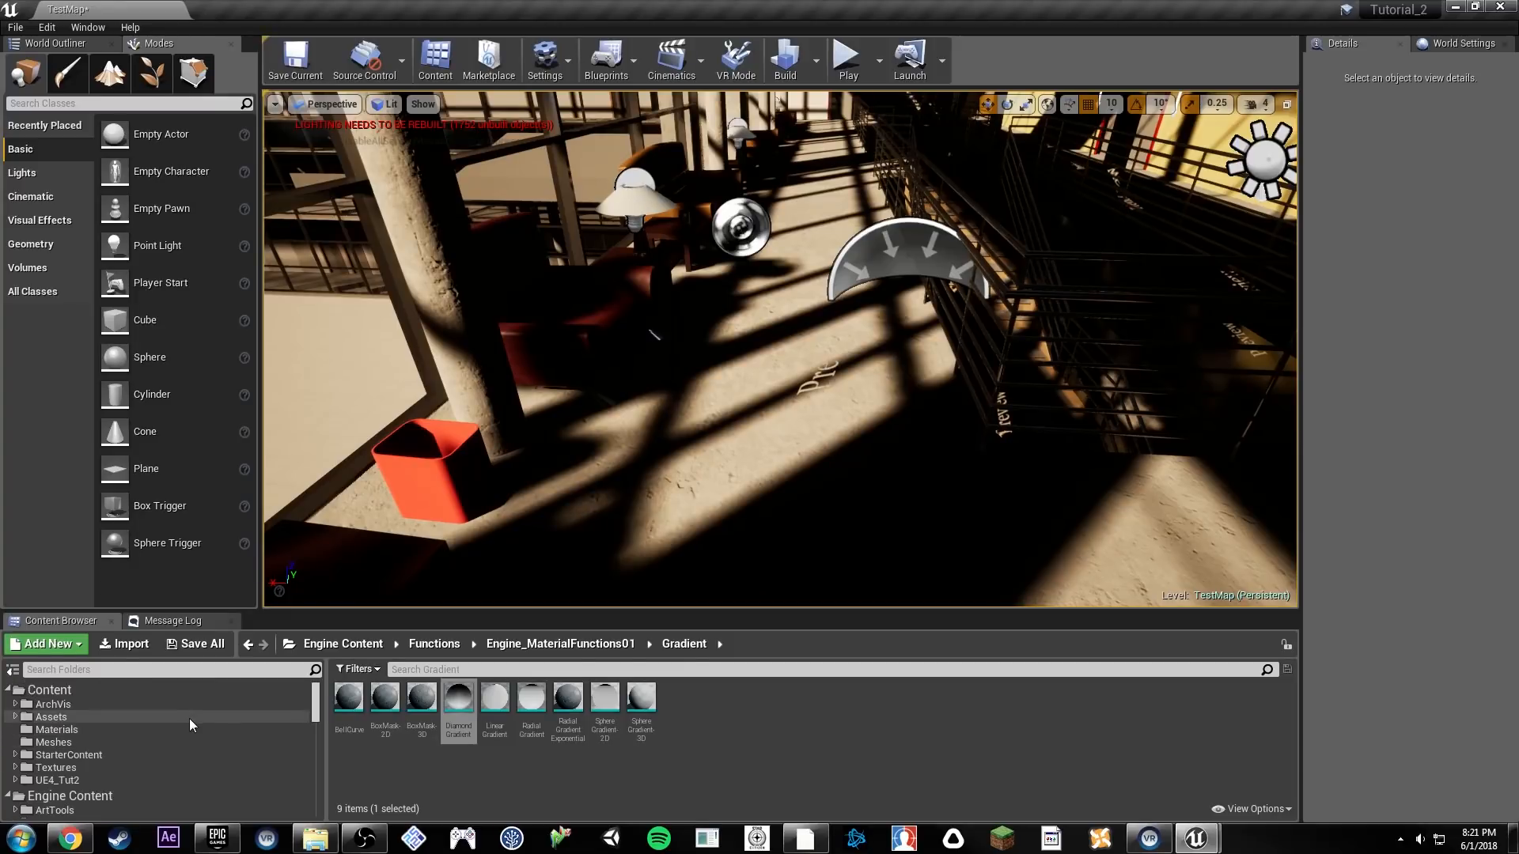
left_click(8, 795)
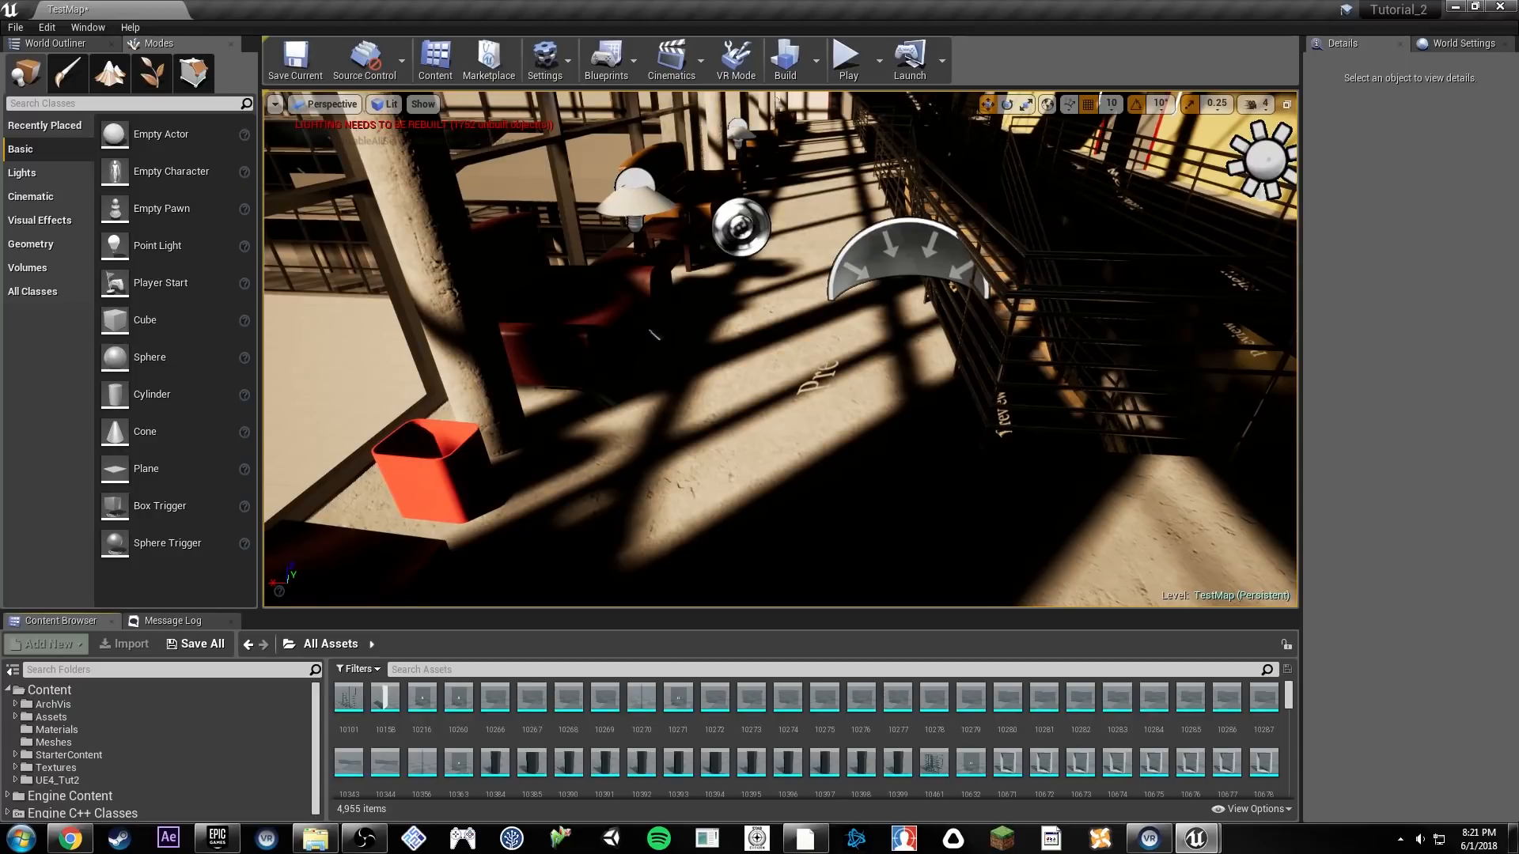
Step: Duplicate the table lamp beside the windows and place the copy over the open walkway floor
right_click_drag(780, 349, 749, 345)
key("w")
left_click(870, 346)
key("a")
key("w")
left_click_drag(778, 345, 1048, 356, "alt")
key("w")
mouse_move(1163, 342)
right_mouse_down()
mouse_move(1257, 309)
mouse_move(1163, 341)
right_mouse_up()
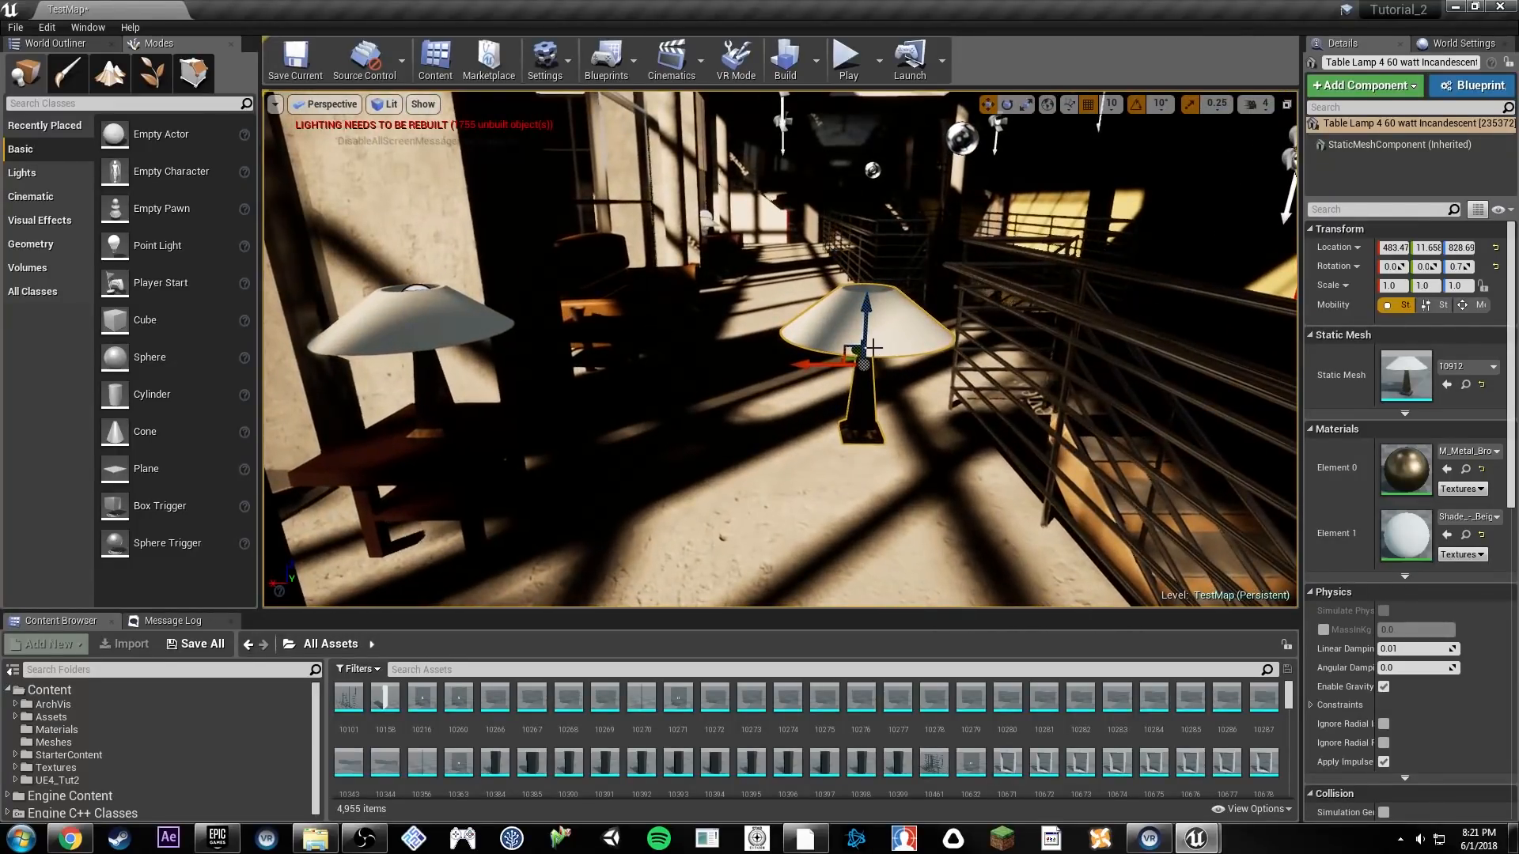
Step: Turn off grid, rotation and scale snapping in the viewport
left_click(1089, 105)
left_click(1136, 105)
left_click(1191, 105)
Step: Lower the duplicated lamp by hand until its base meets the walkway floor, at a Z location of about 788.22
key("w")
right_click_drag(870, 385, 802, 295)
key("d")
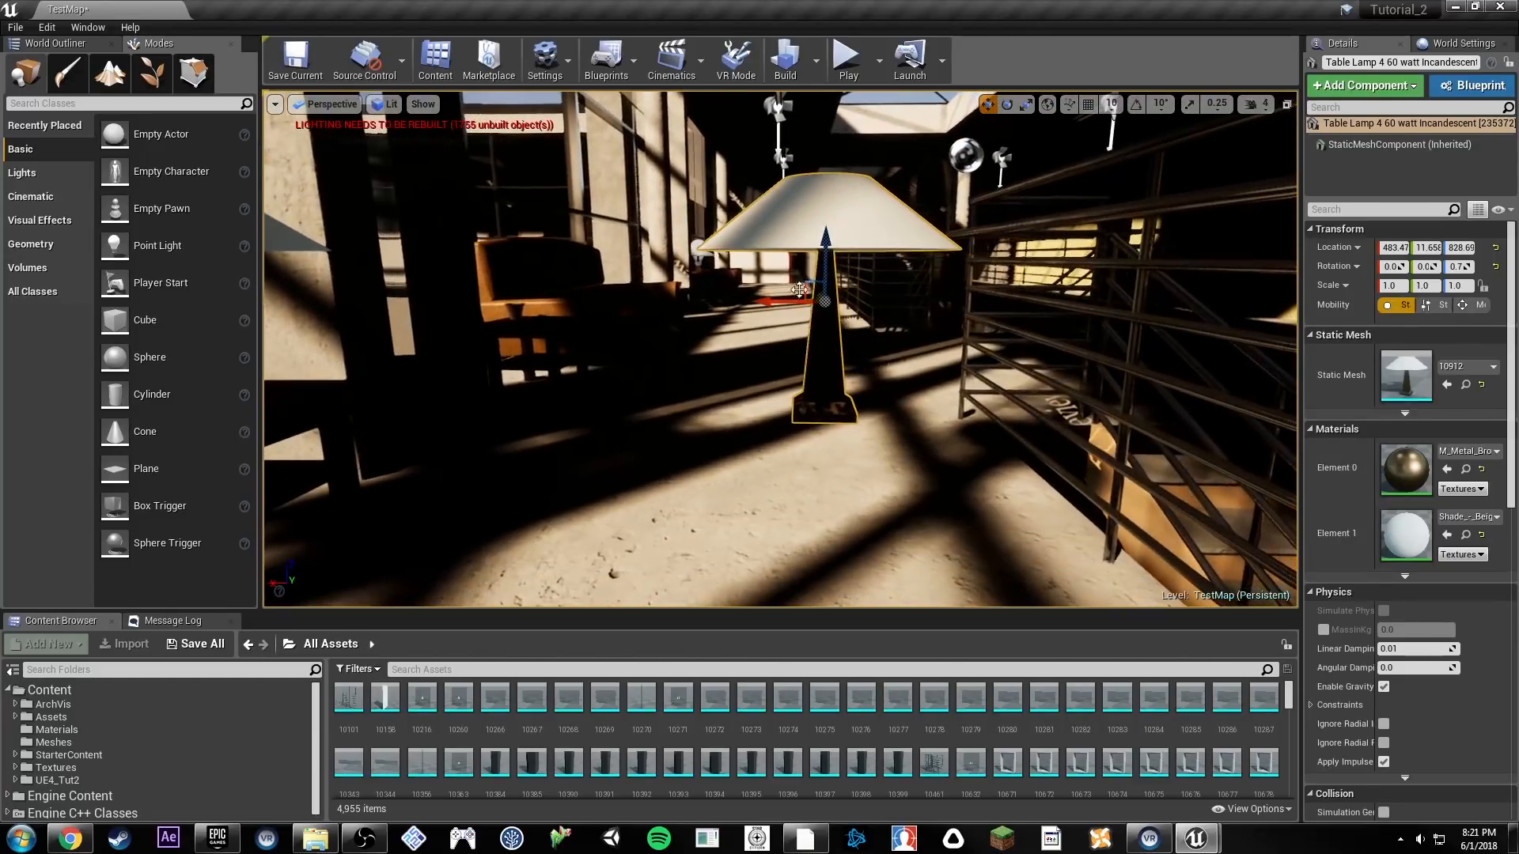
left_click_drag(813, 411, 814, 372)
mouse_move(814, 369)
right_mouse_down()
mouse_move(814, 384)
mouse_move(818, 348)
mouse_move(814, 369)
right_mouse_up()
key("q")
key("d")
left_click_drag(893, 202, 897, 238)
key("d")
right_click_drag(927, 251, 835, 245)
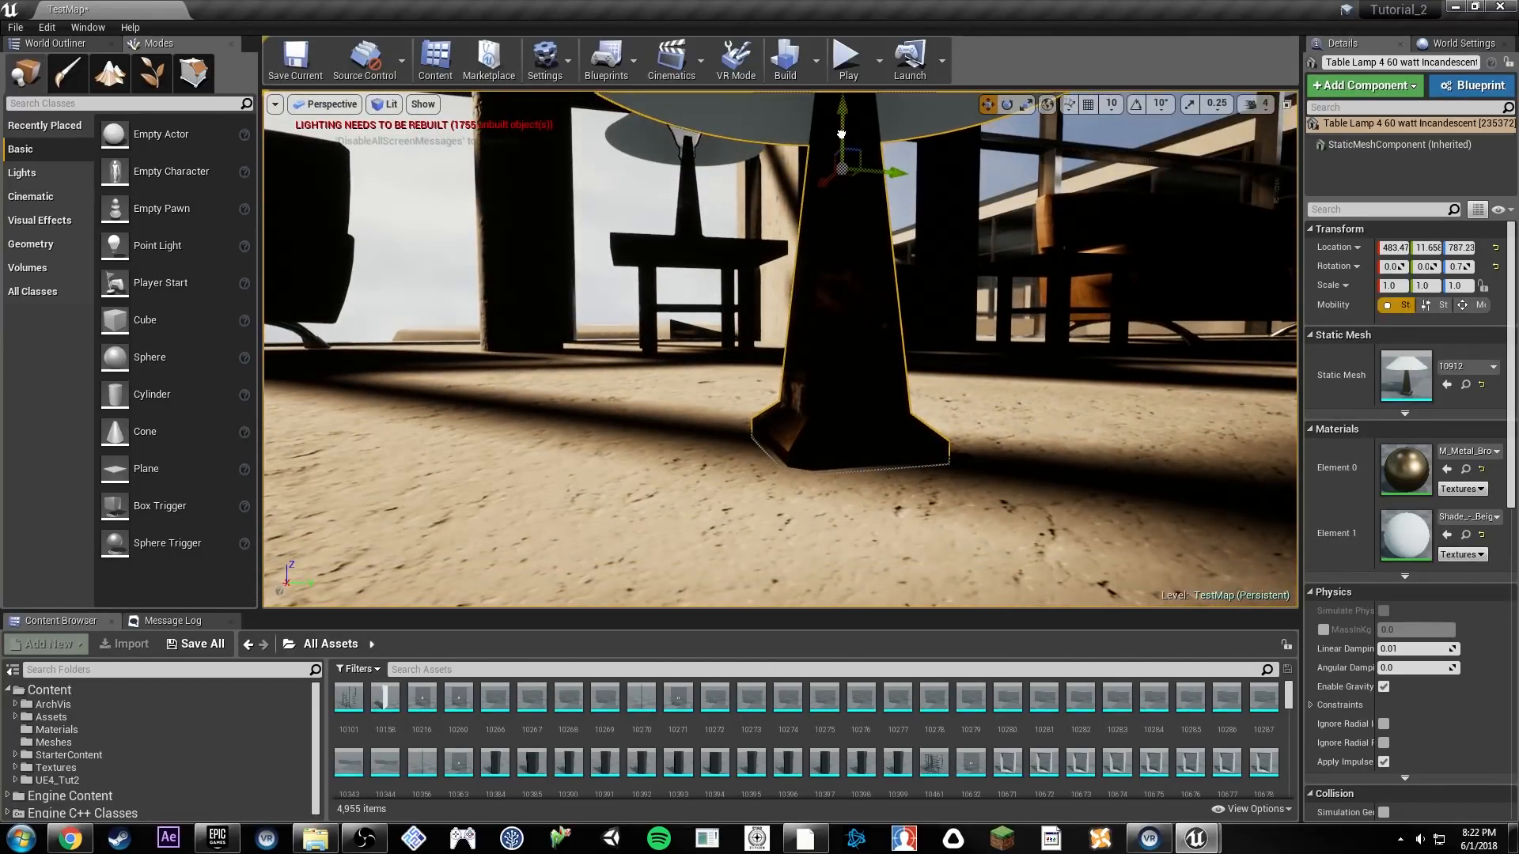
left_click_drag(841, 134, 841, 124)
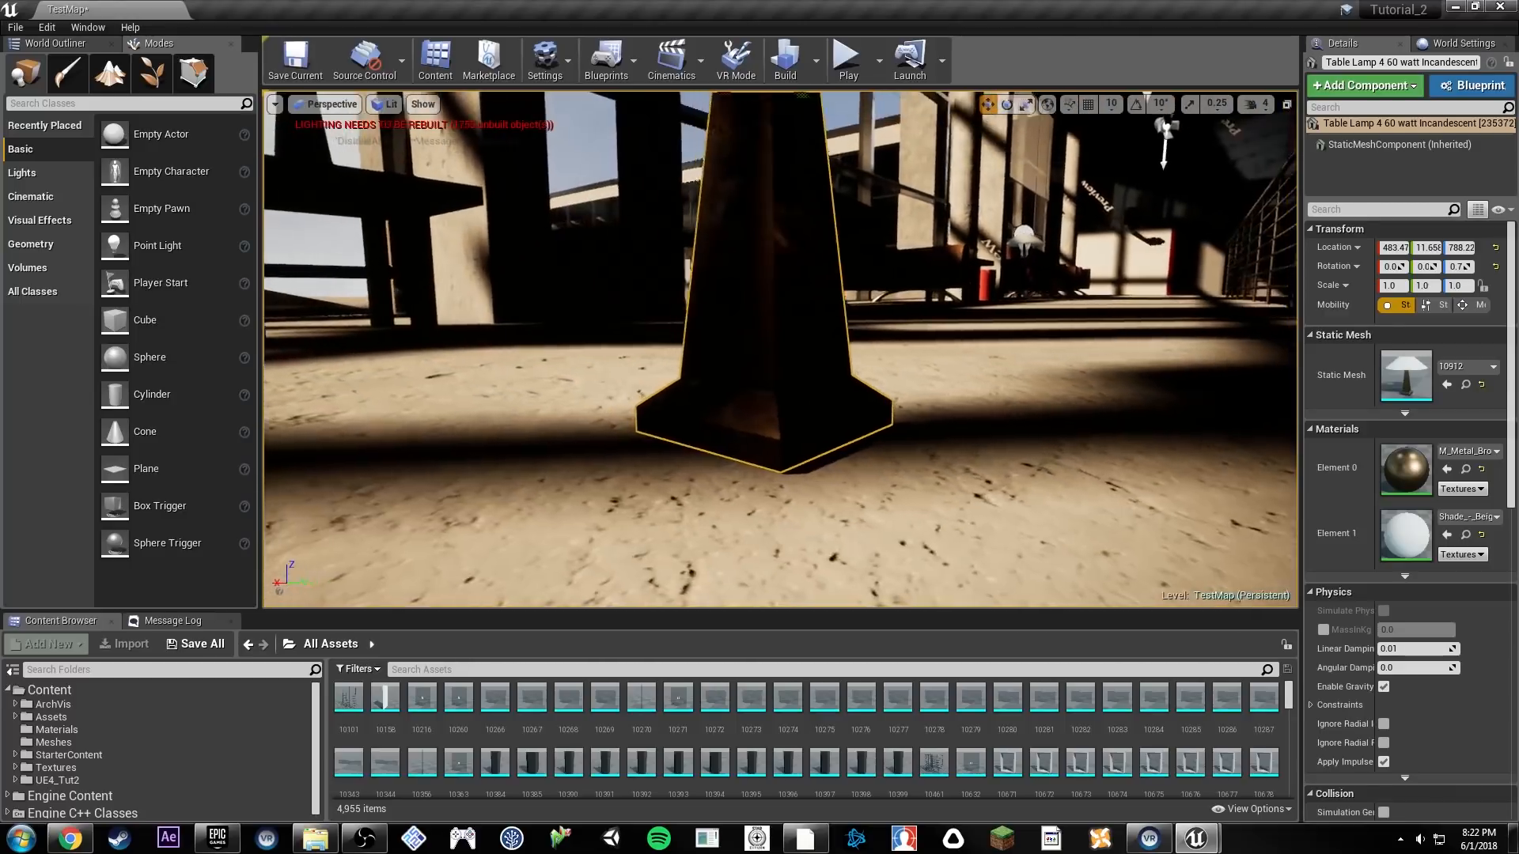
Step: Check the lamp's base against the floor in Unlit mode, return to Lit and focus on the lamp
key("alt+3")
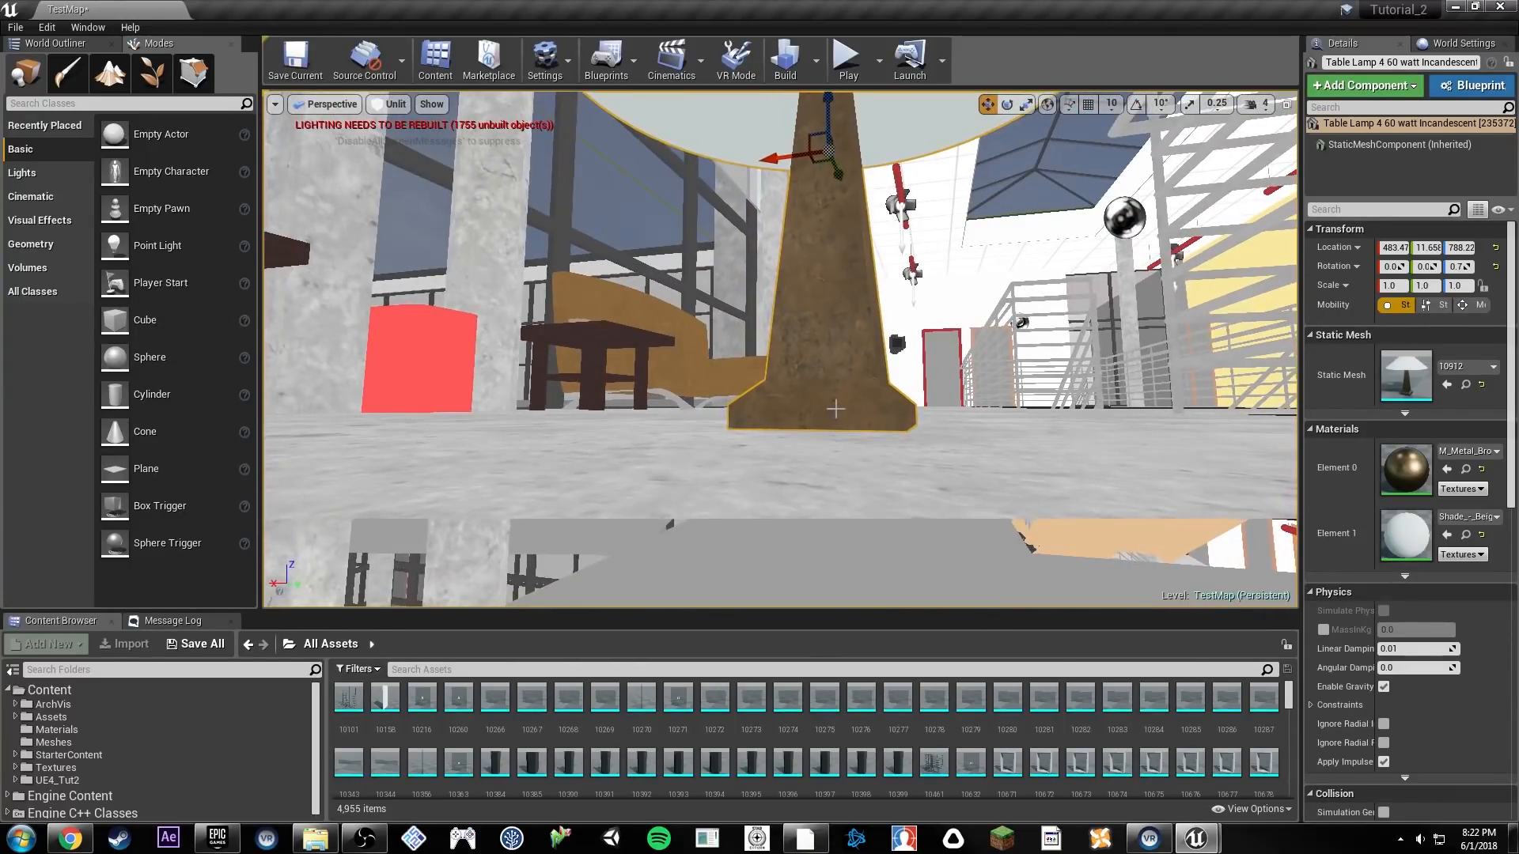
key("alt+4")
key("f")
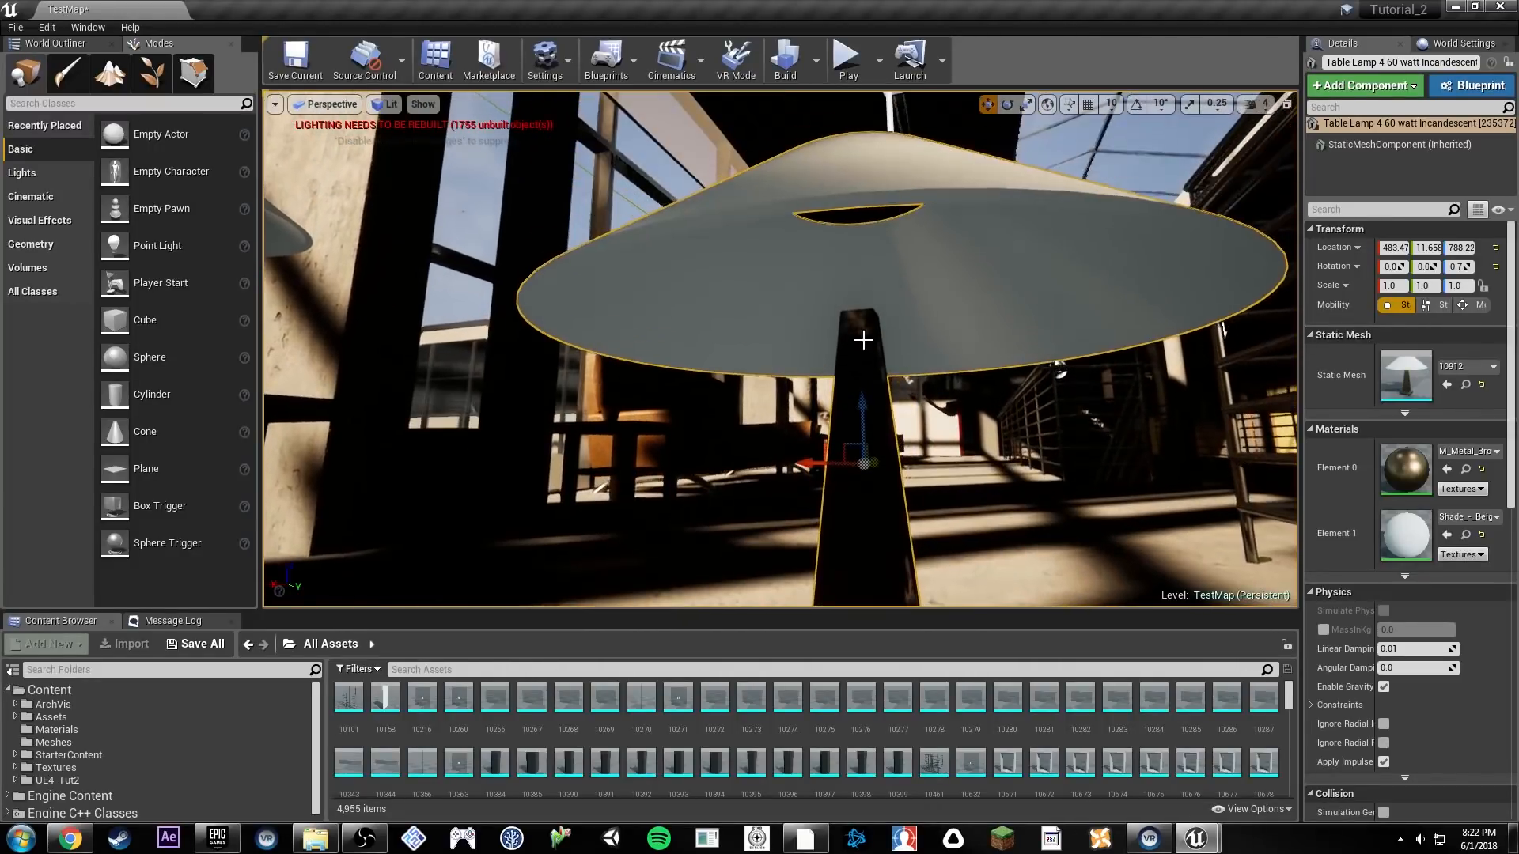
Step: Raise the duplicated lamp above the walkway floor to a Z location of about 810.89
left_click_drag(864, 405, 892, 220)
key("s")
mouse_move(892, 220)
right_mouse_down()
mouse_move(892, 332)
mouse_move(892, 220)
right_mouse_up()
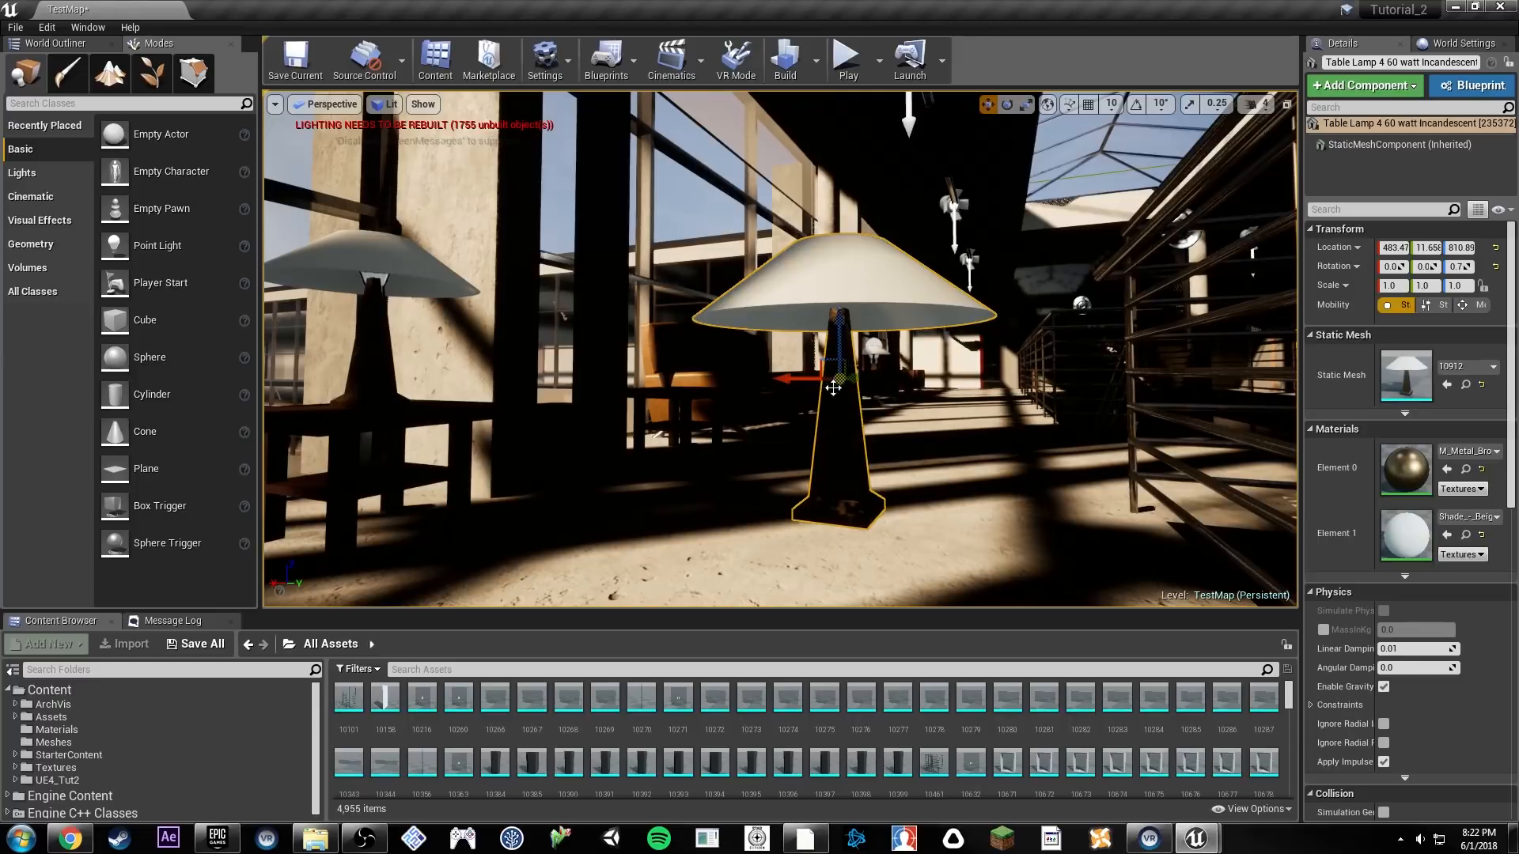
Step: Place two basic cubes near the duplicated lamp and scale the second one uniformly to about 0.1958
right_click_drag(845, 410, 815, 447)
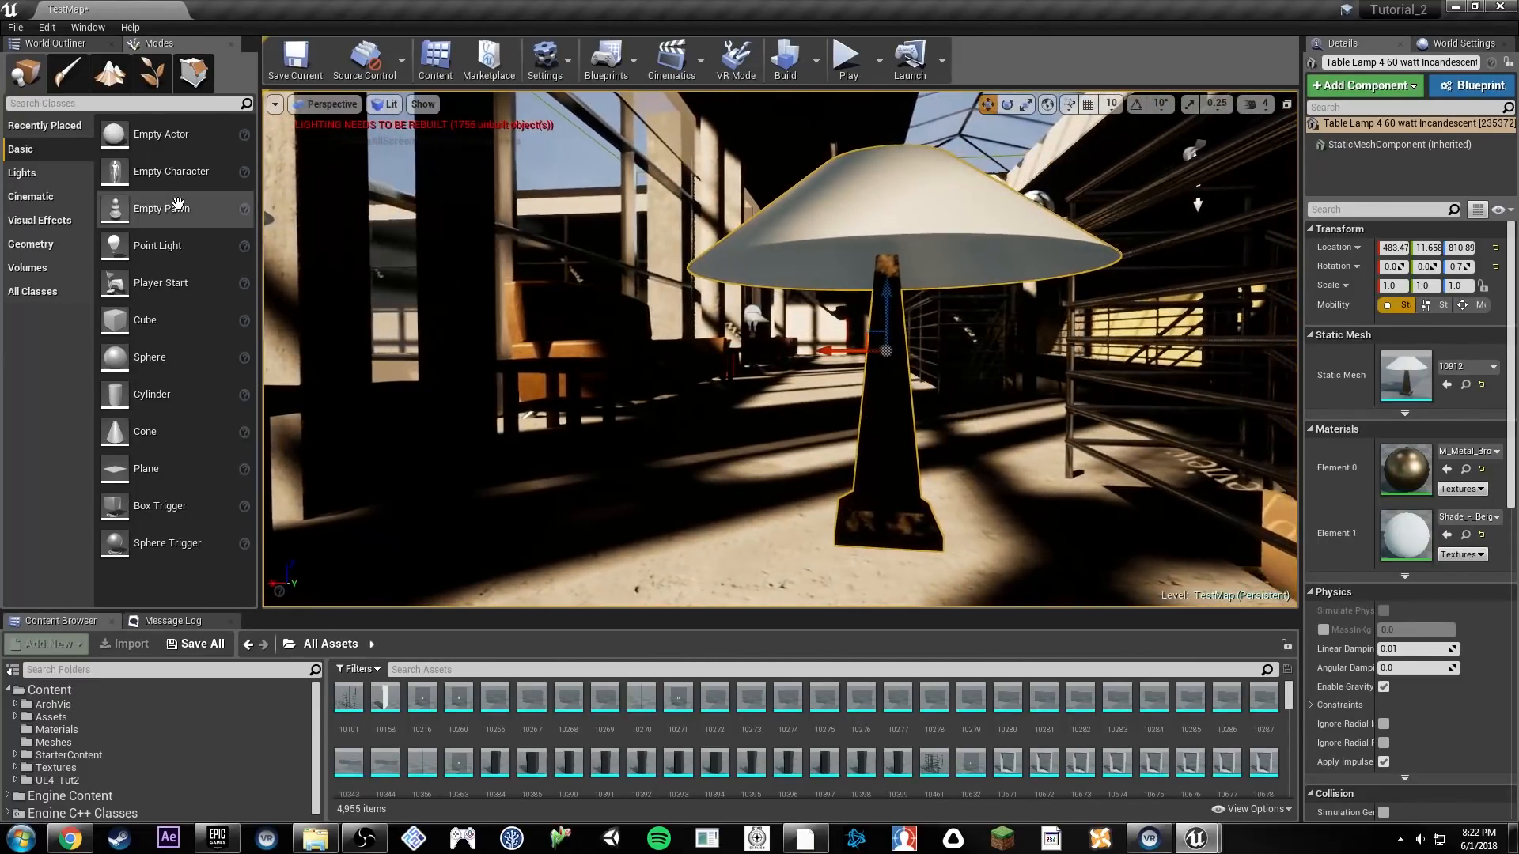
left_click_drag(145, 320, 760, 369)
right_click_drag(760, 369, 755, 399)
left_click_drag(145, 320, 850, 443)
key("space")
key("space")
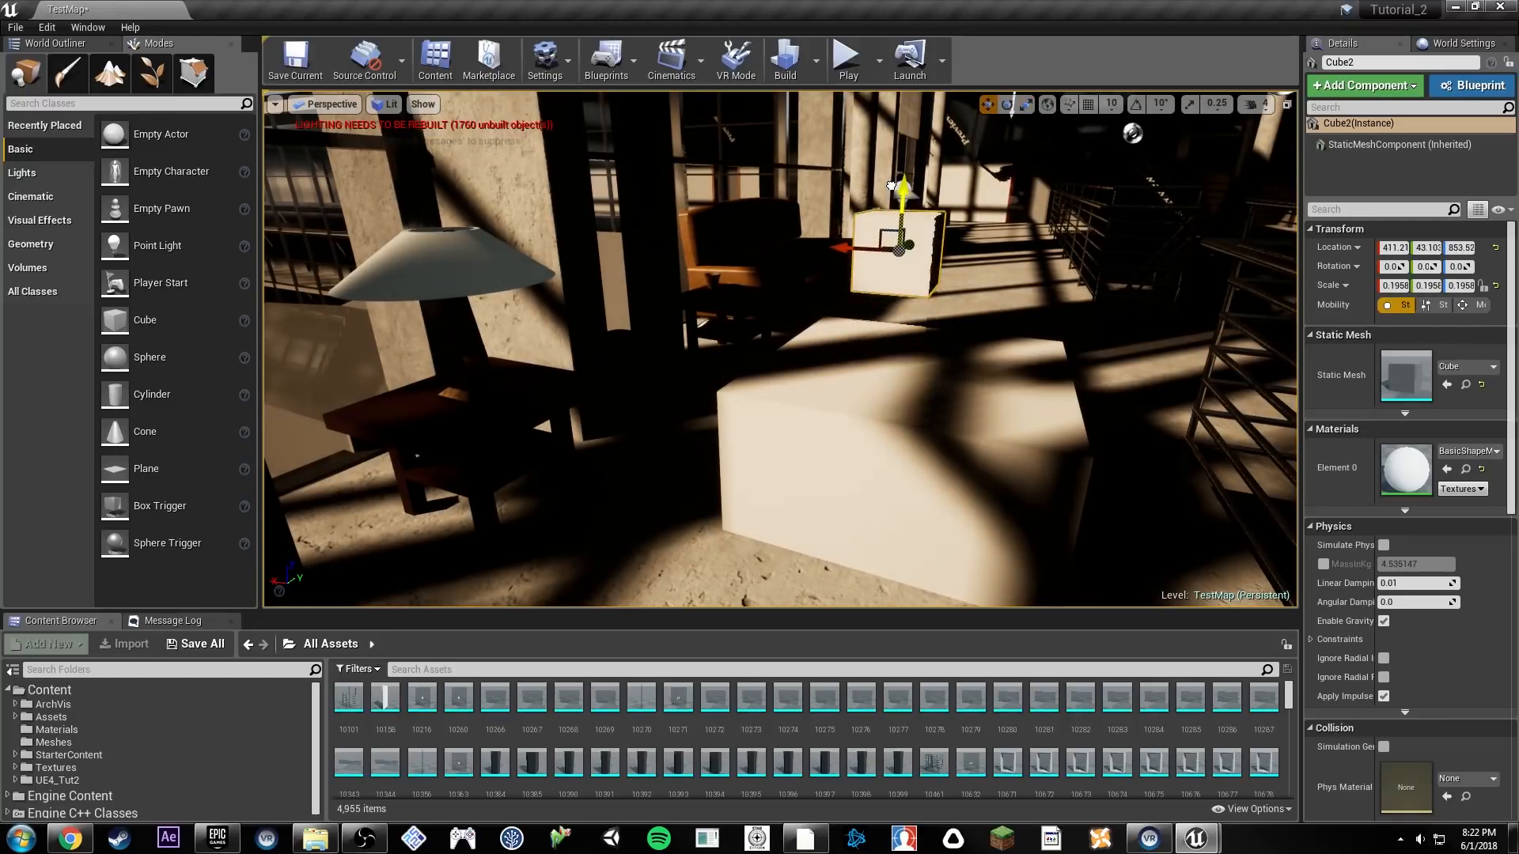
Step: Position the small cube above the large cube at a Z location of about 845.61, and delete the test objects
right_click_drag(972, 455, 1020, 419)
right_click_drag(891, 404, 632, 431)
right_click_drag(791, 365, 742, 335)
right_click_drag(890, 370, 797, 308)
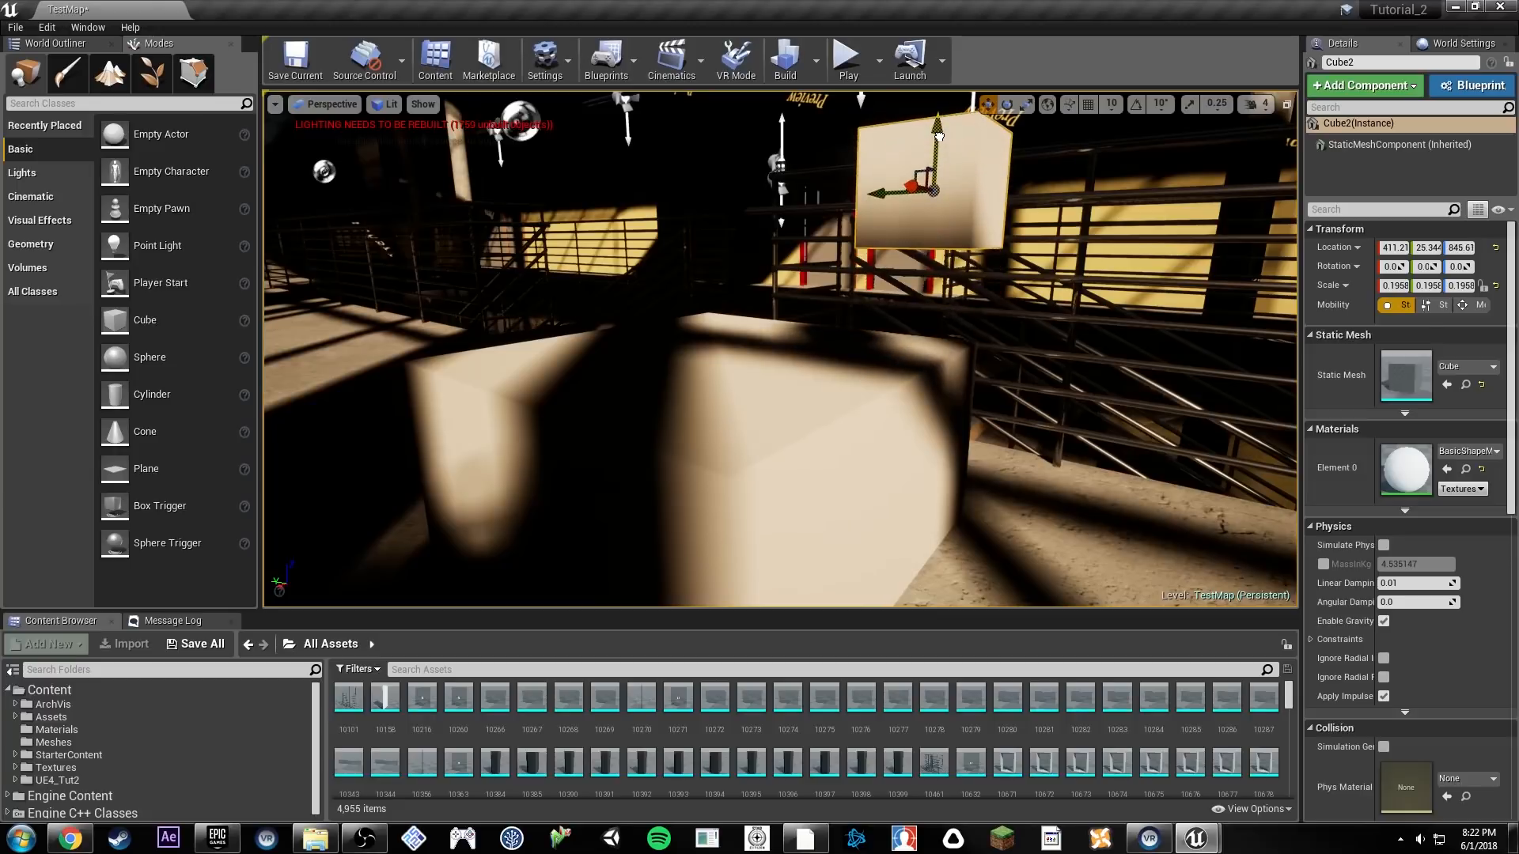
right_click_drag(812, 409, 811, 391)
right_click_drag(804, 326, 803, 356)
key("Delete")
left_click(872, 295)
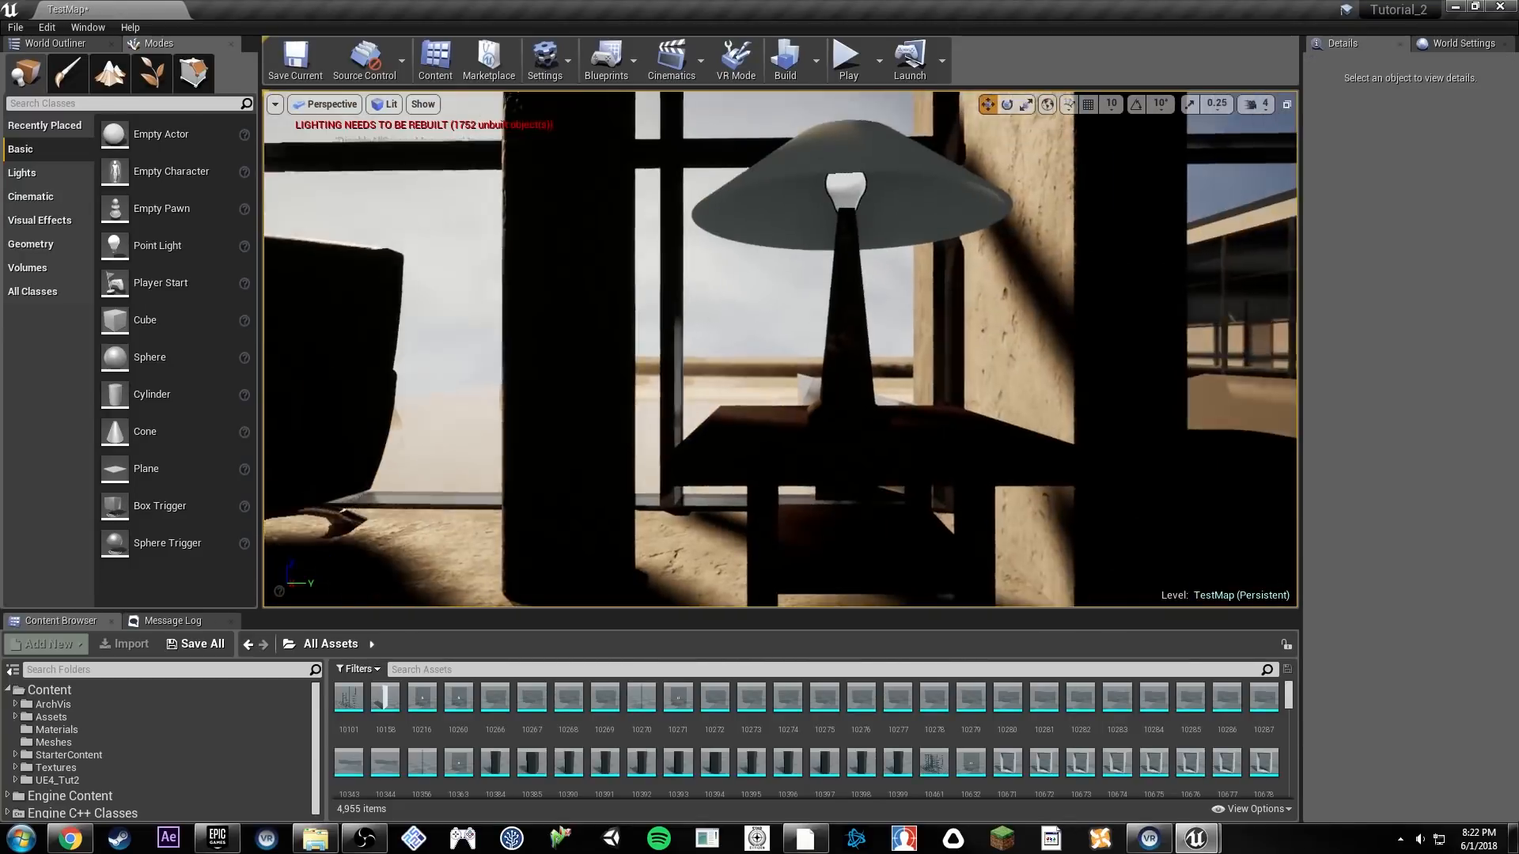
Step: Select and focus on the original lamp standing on the table, and view it in Unlit mode
right_click_drag(791, 340, 887, 369)
left_click(782, 350)
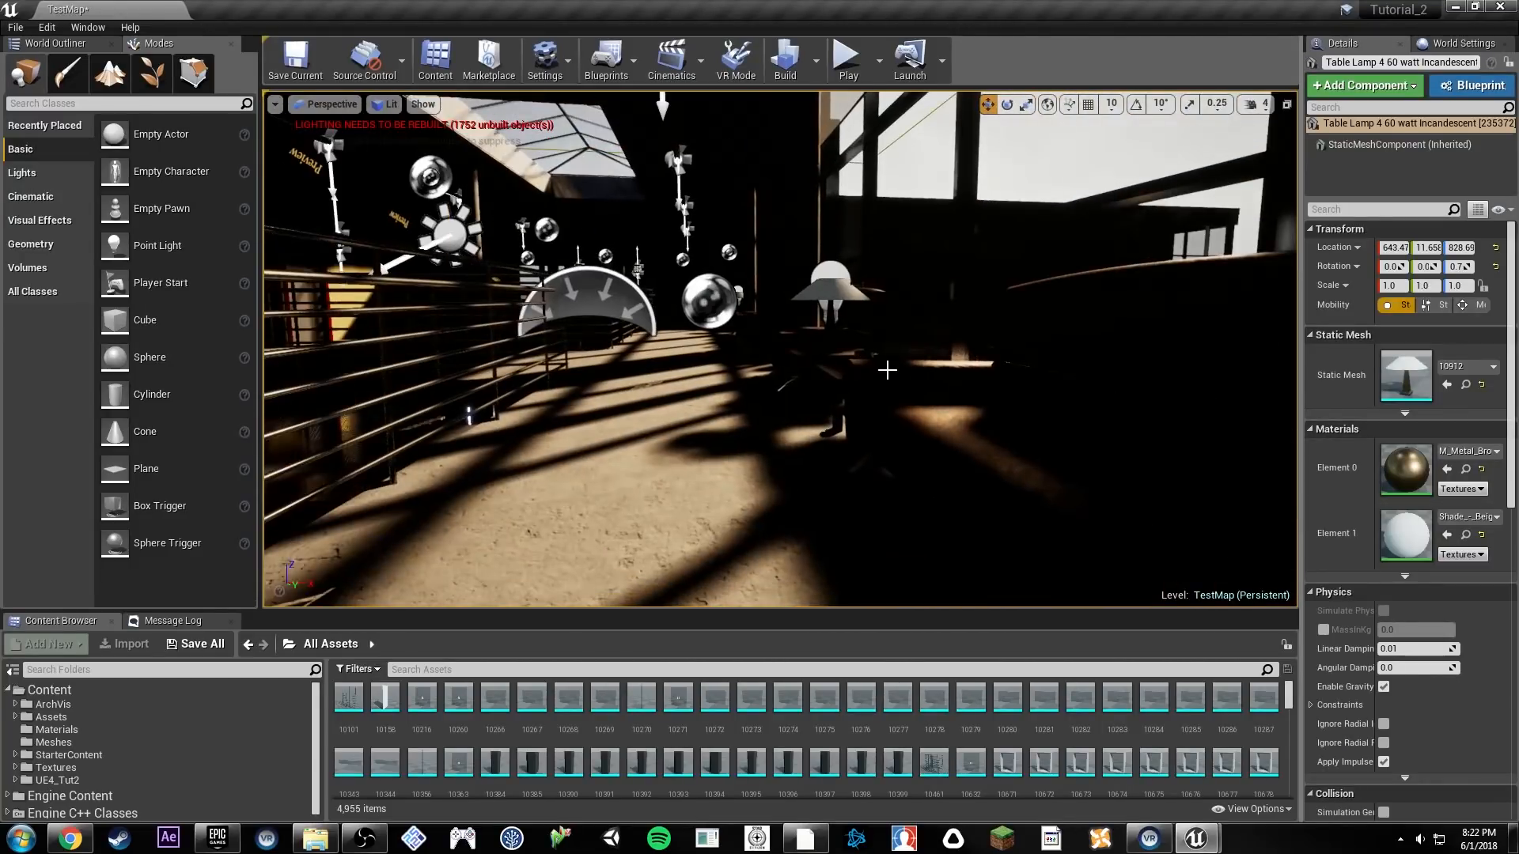
key("f")
right_click_drag(972, 322, 974, 324)
key("alt+3")
right_click_drag(817, 354, 786, 278)
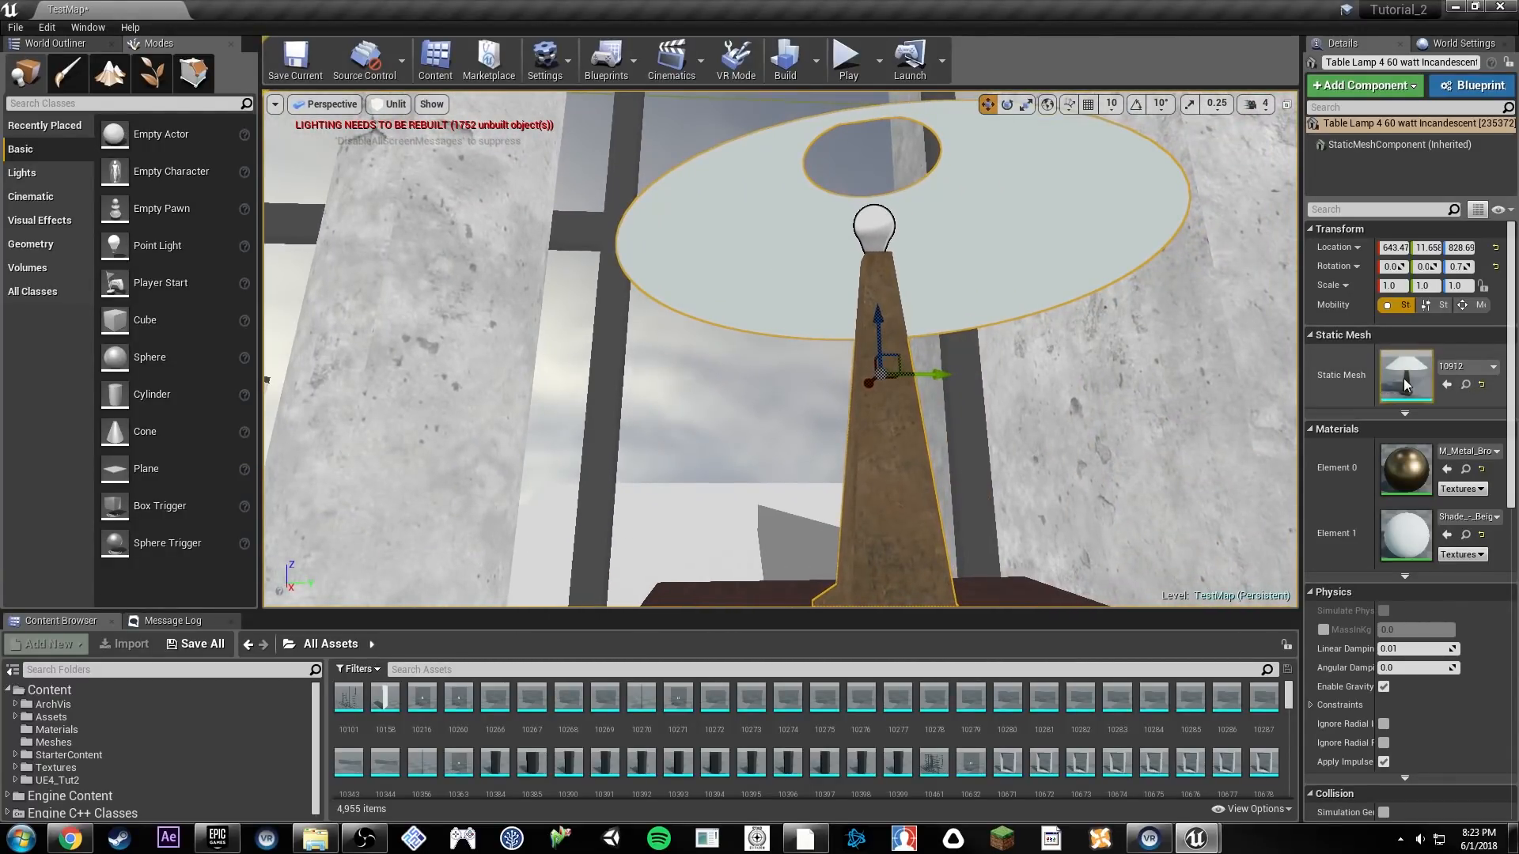
Step: Browse to the lamp's static mesh and export it as 10912.FBX to F:\VR\Tutorials with the default FBX export options
left_click(1465, 384)
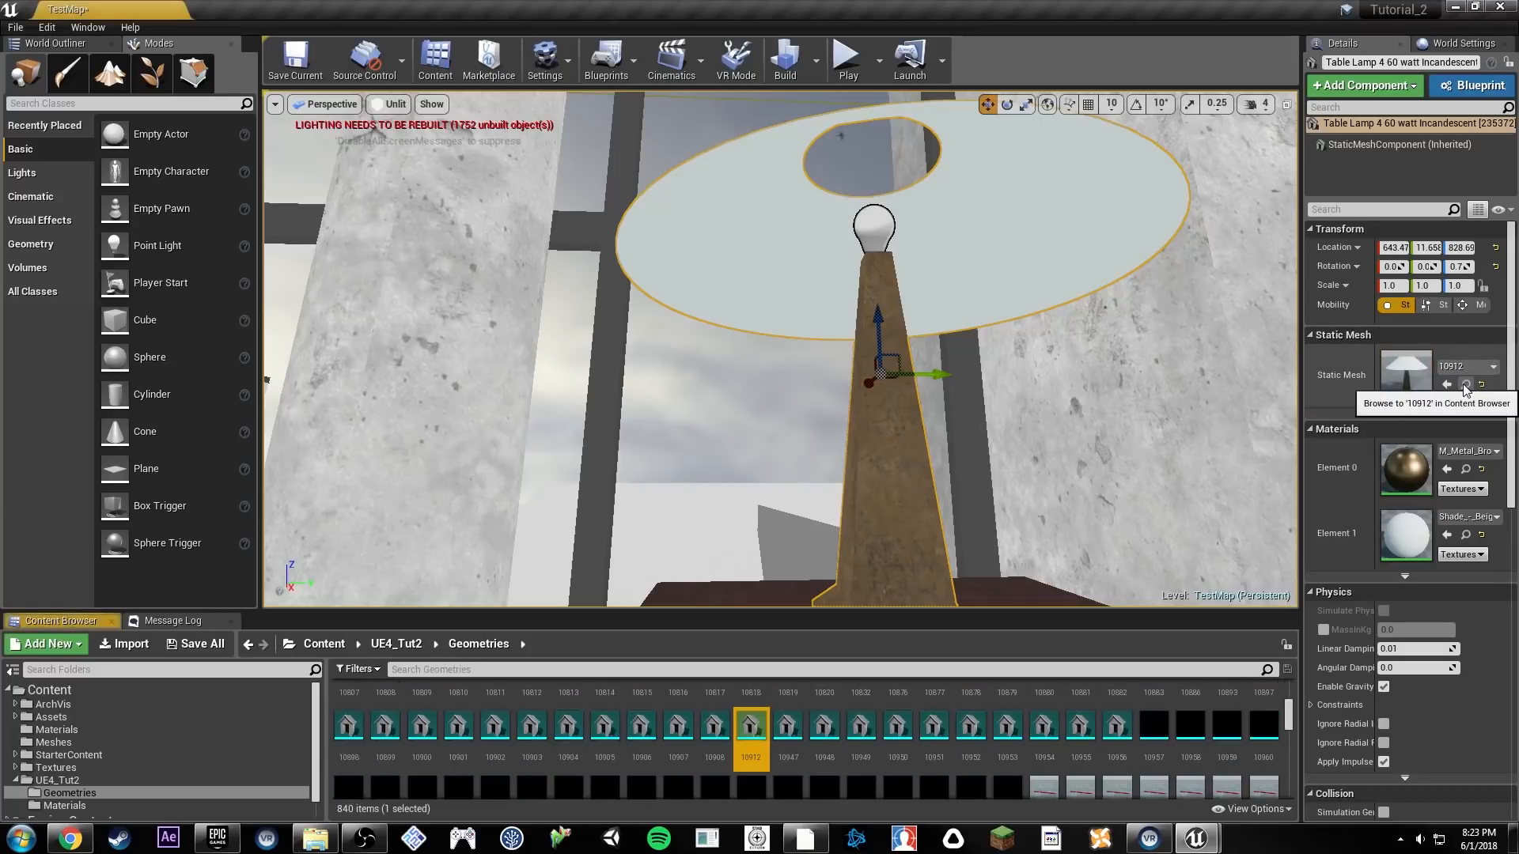
right_click(756, 720)
mouse_move(842, 520)
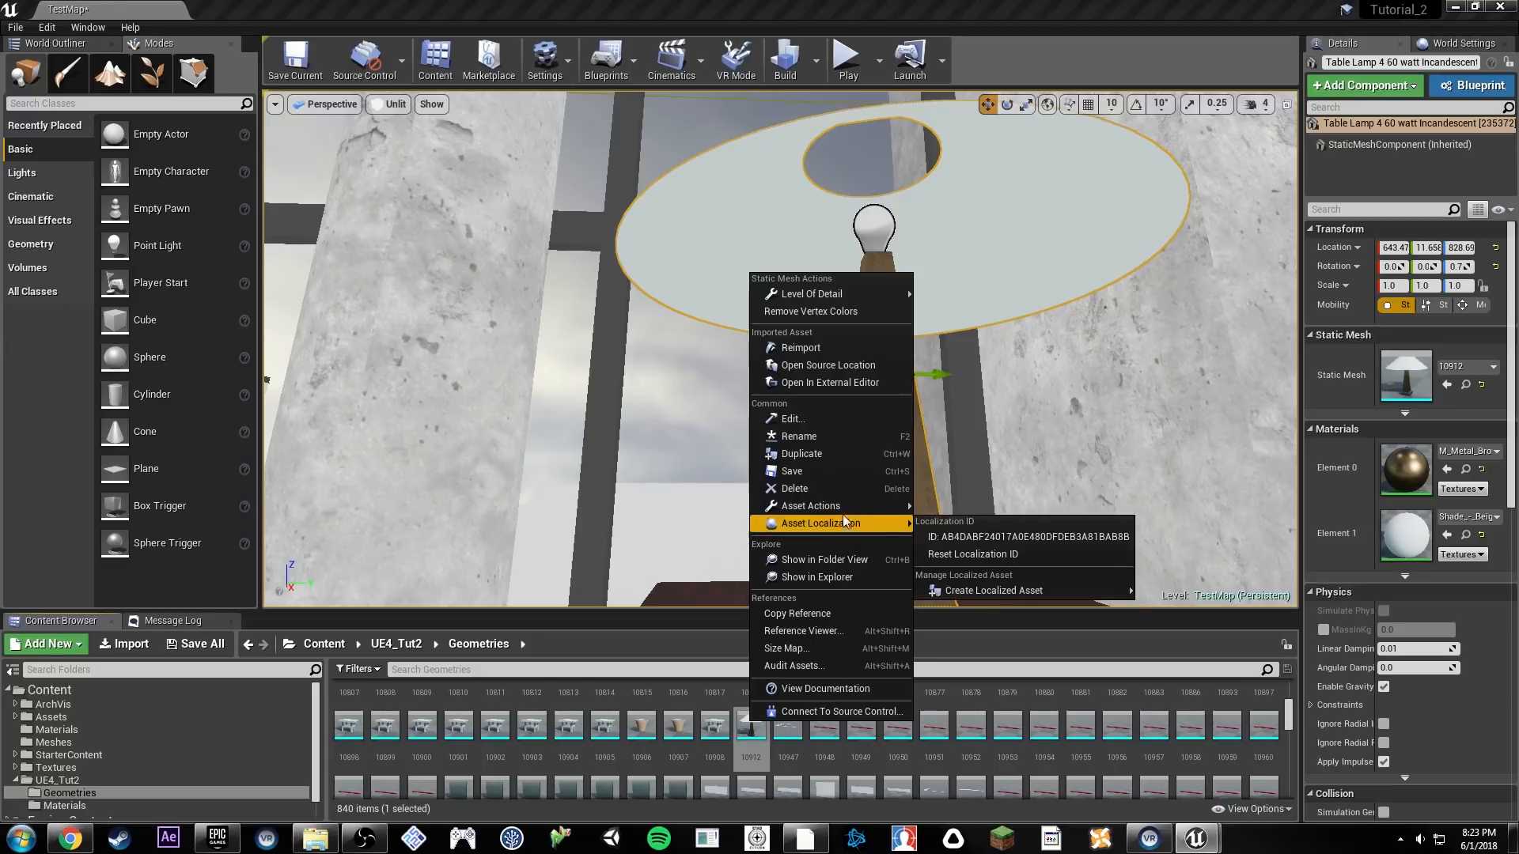
left_click(960, 581)
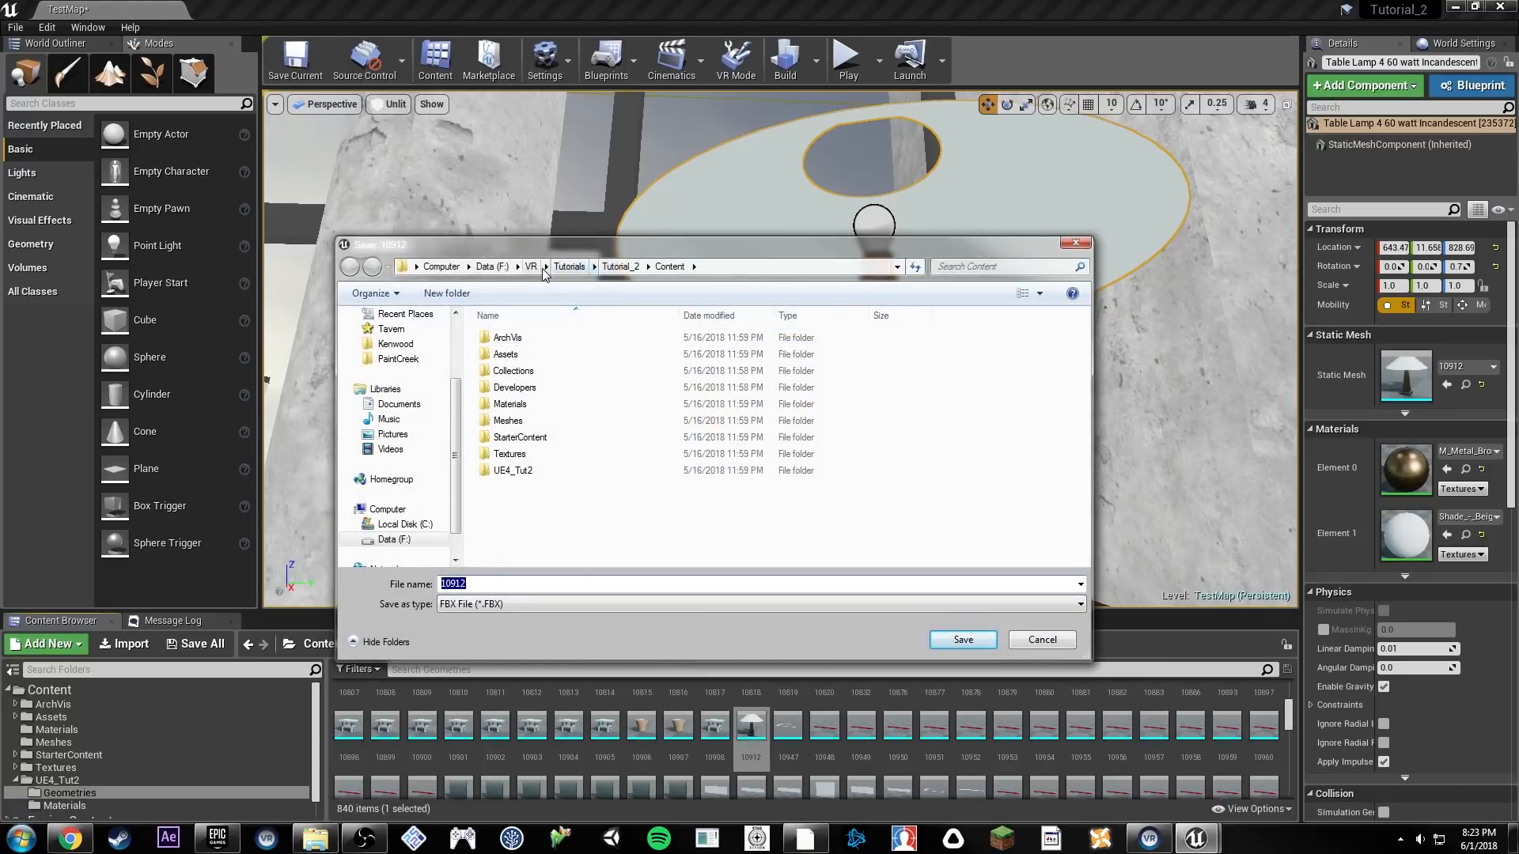
left_click(570, 267)
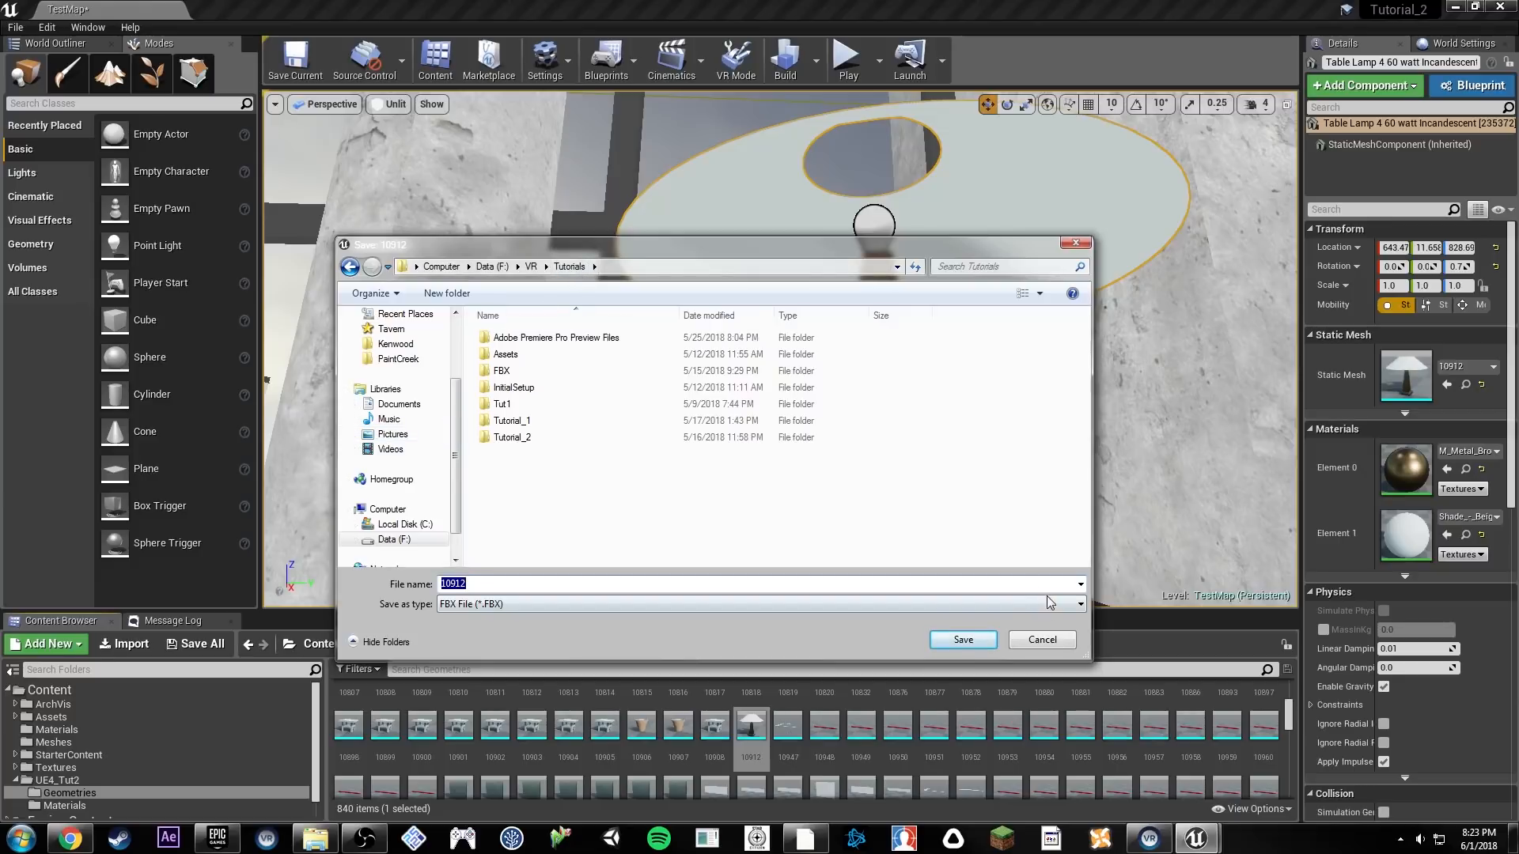
left_click(934, 642)
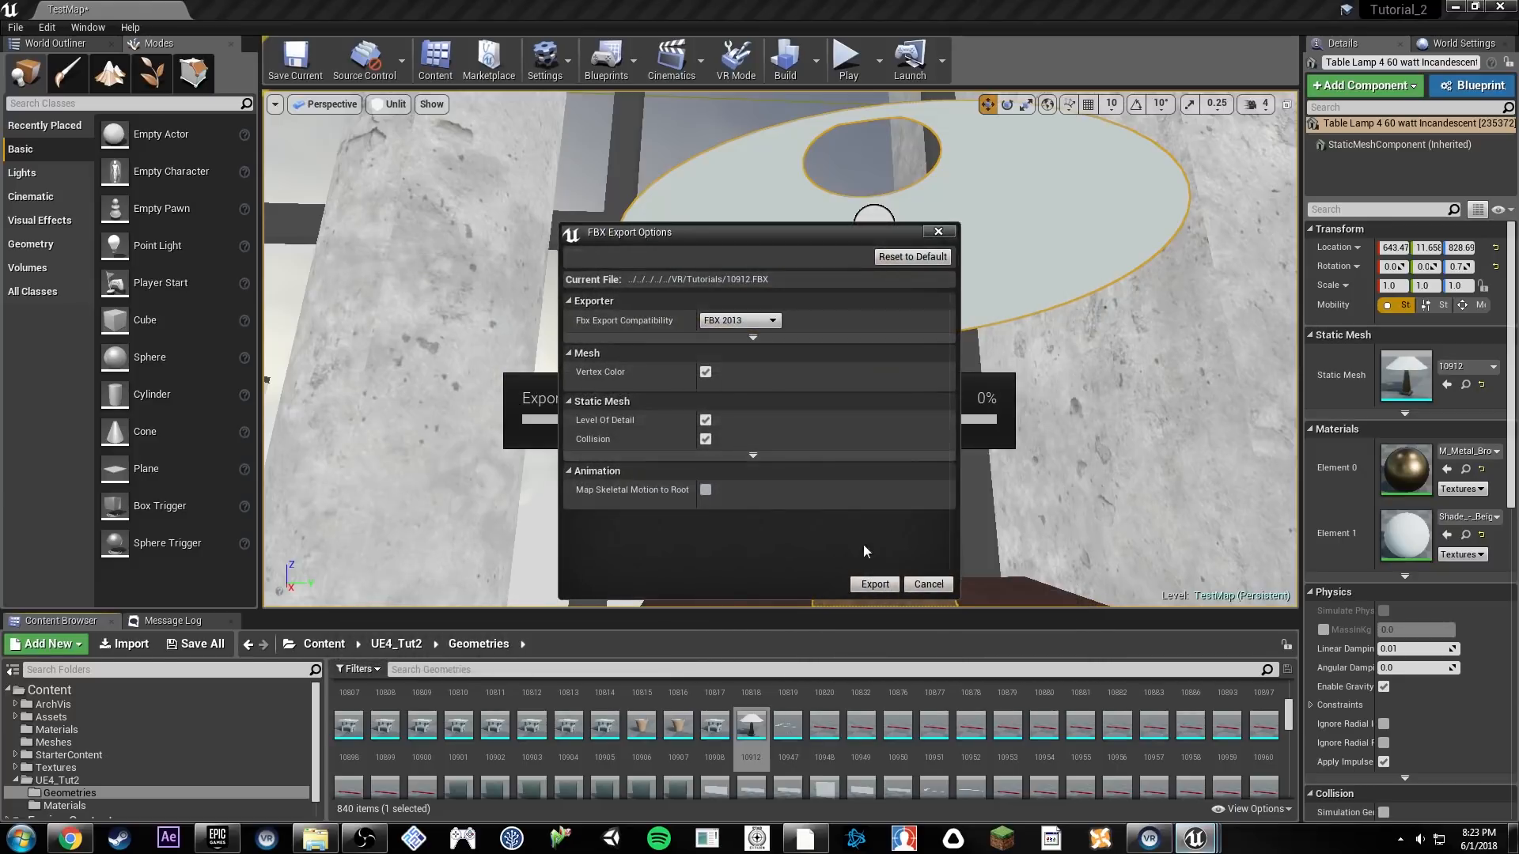
left_click(875, 583)
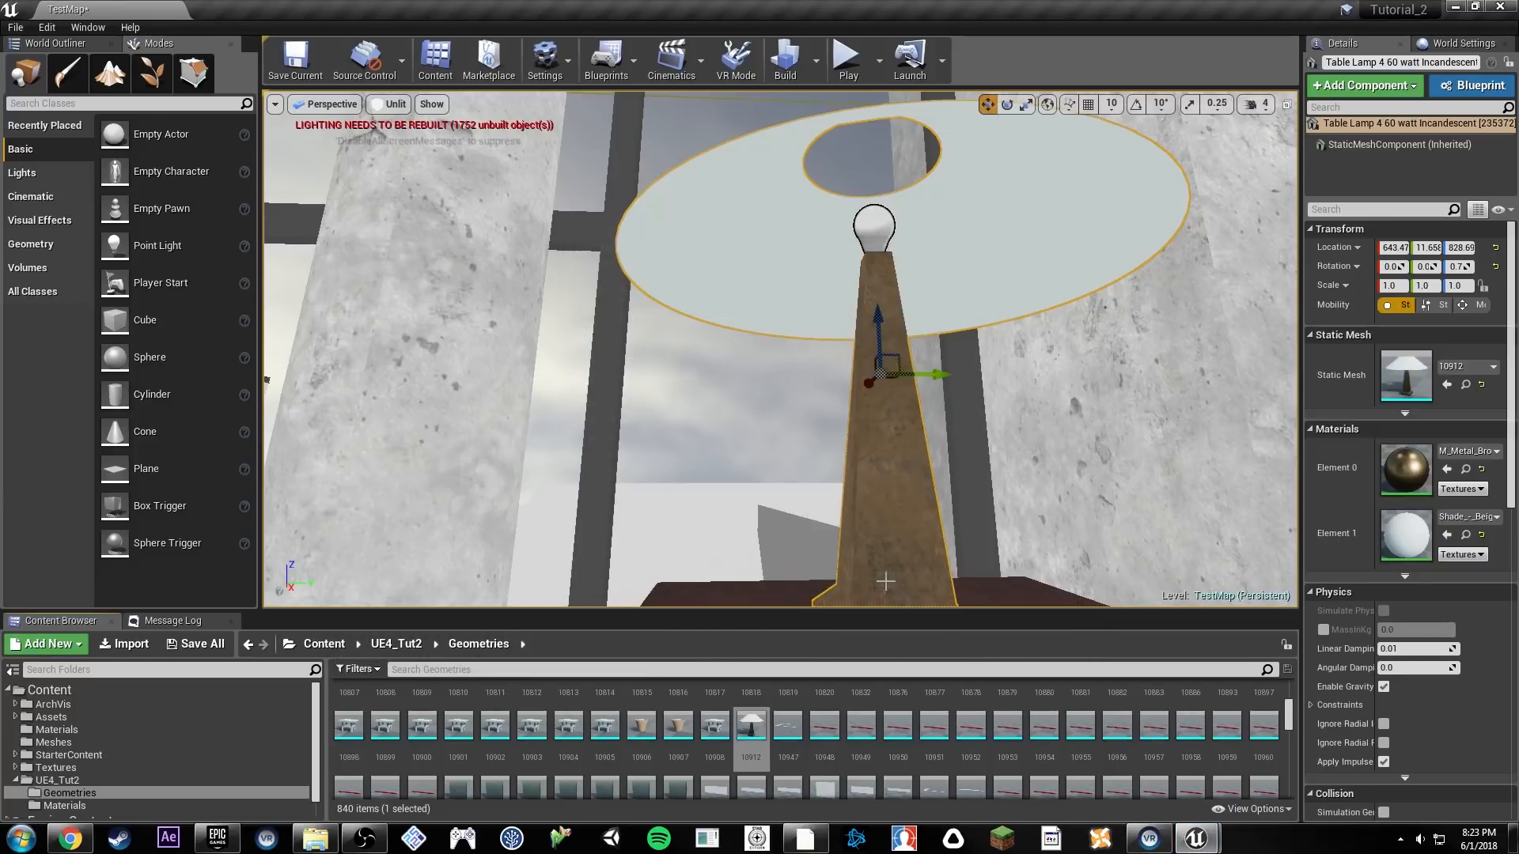
Step: Switch to 3ds Max and import 10912.FBX from the Tutorials folder into the Perspective view
left_click(813, 840)
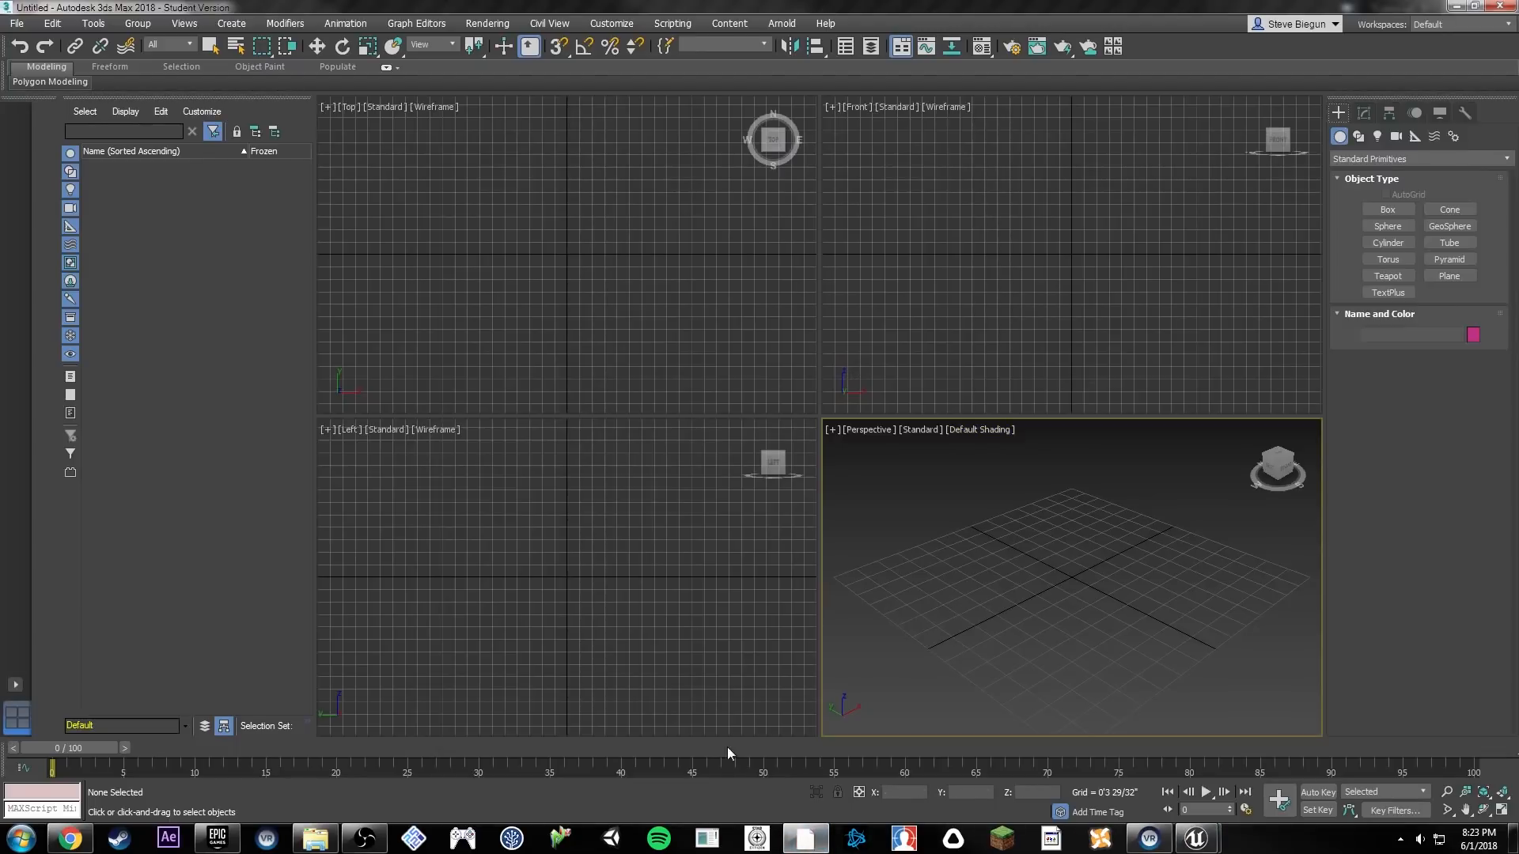
left_click(316, 839)
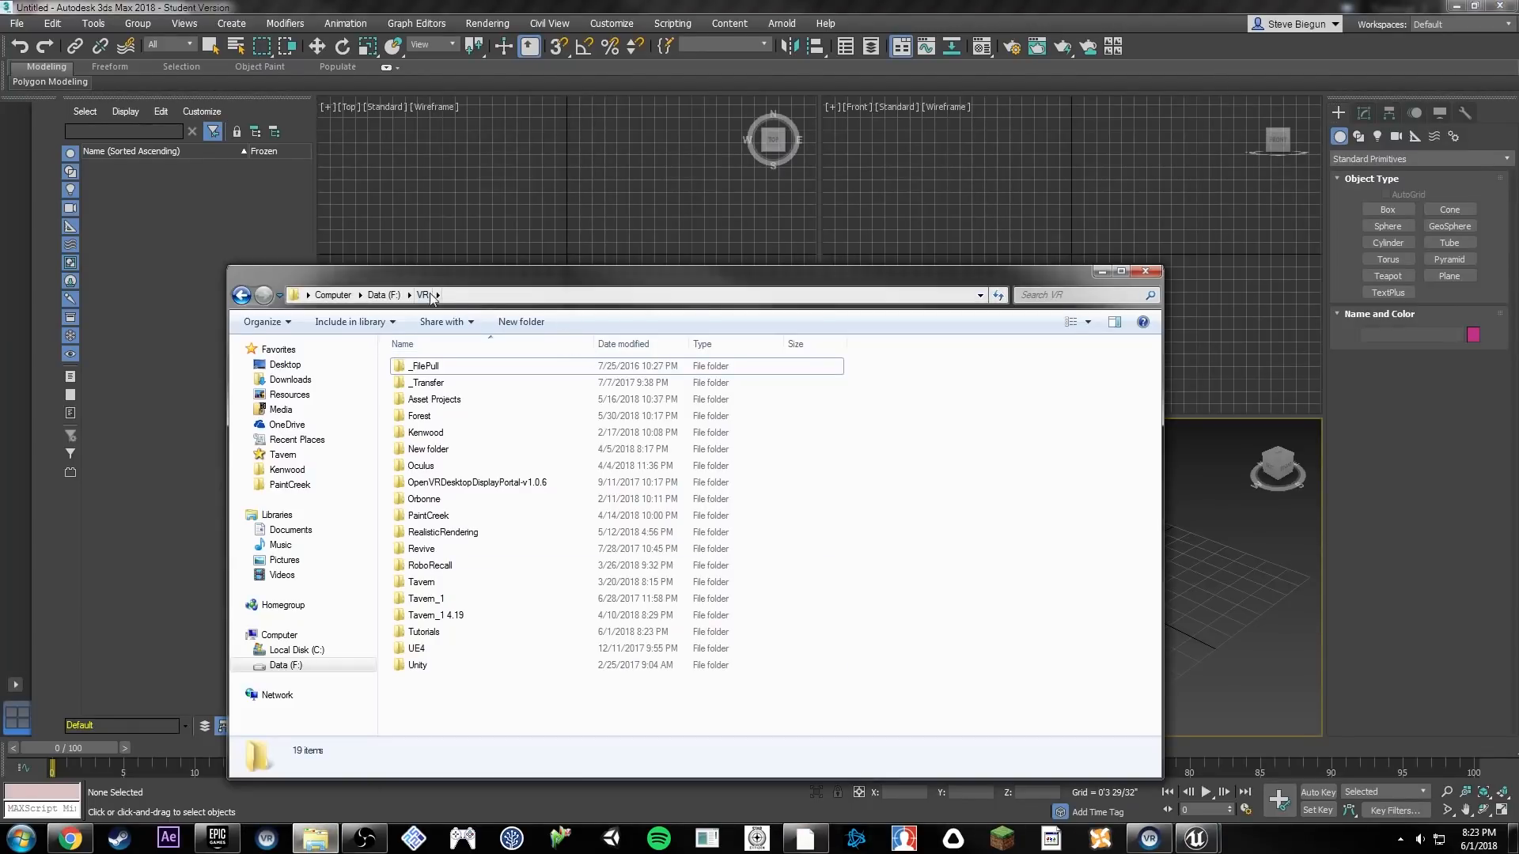
double_click(427, 631)
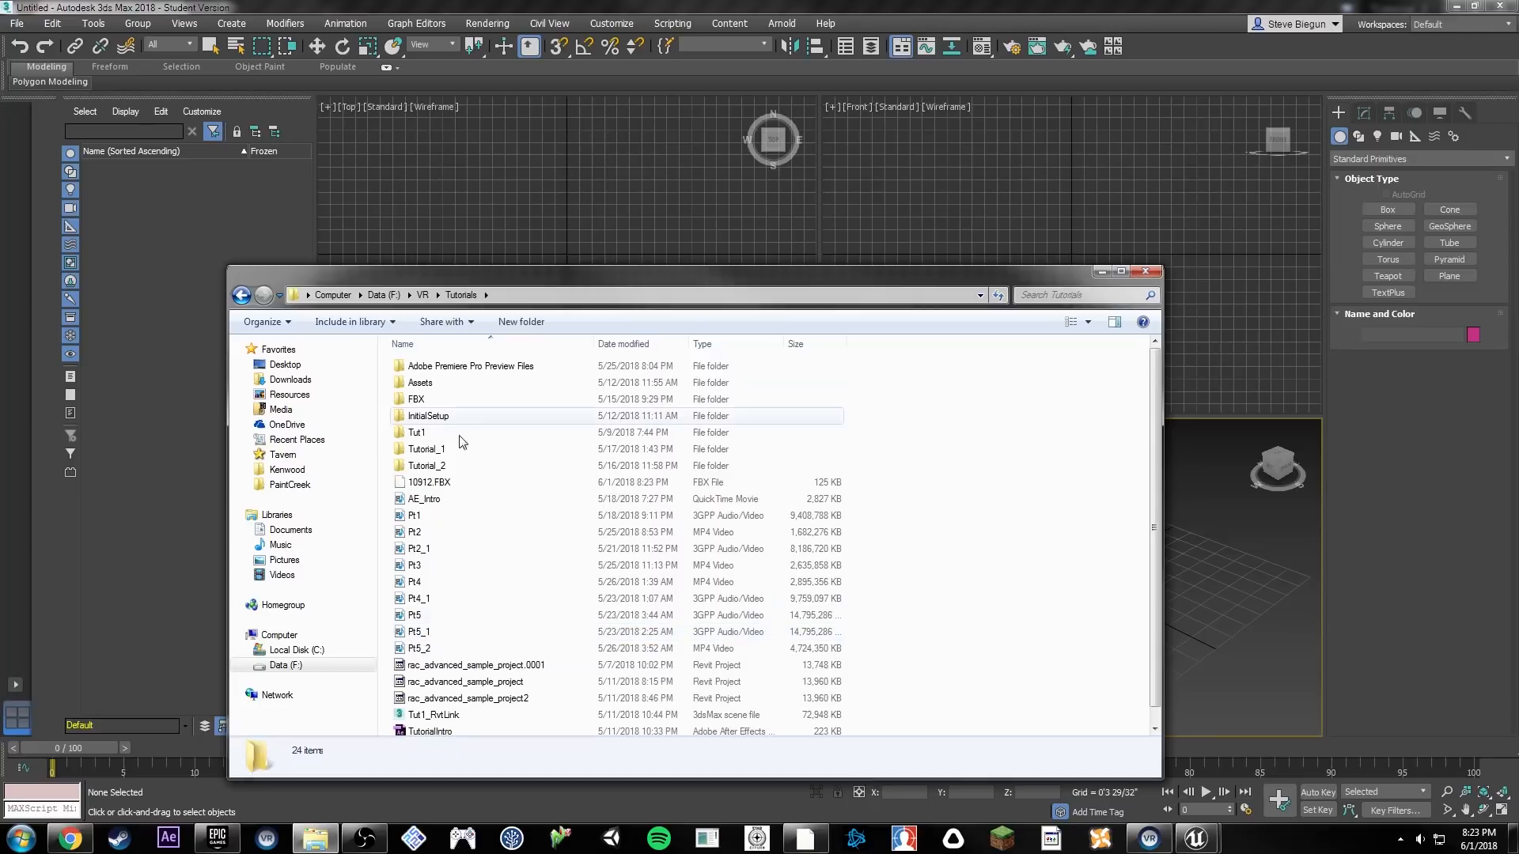
left_click(640, 345)
left_click(494, 366)
left_click_drag(609, 280, 780, 606)
left_click_drag(605, 696, 1077, 583)
left_click(1111, 590)
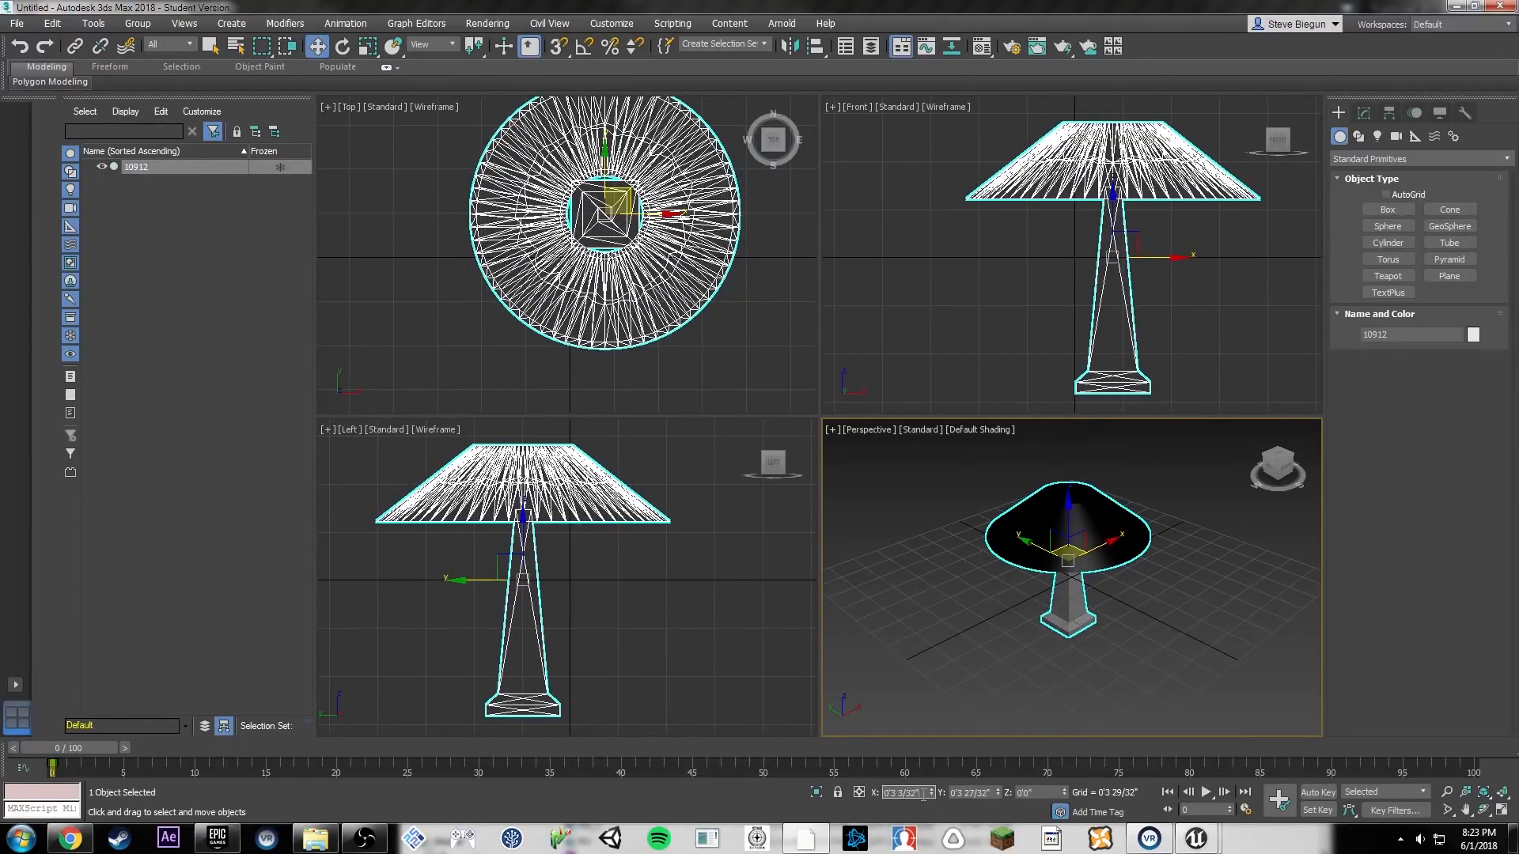
Step: Set the imported lamp's X and Y position to 0
type("0")
key("Tab")
type("0")
key("Tab")
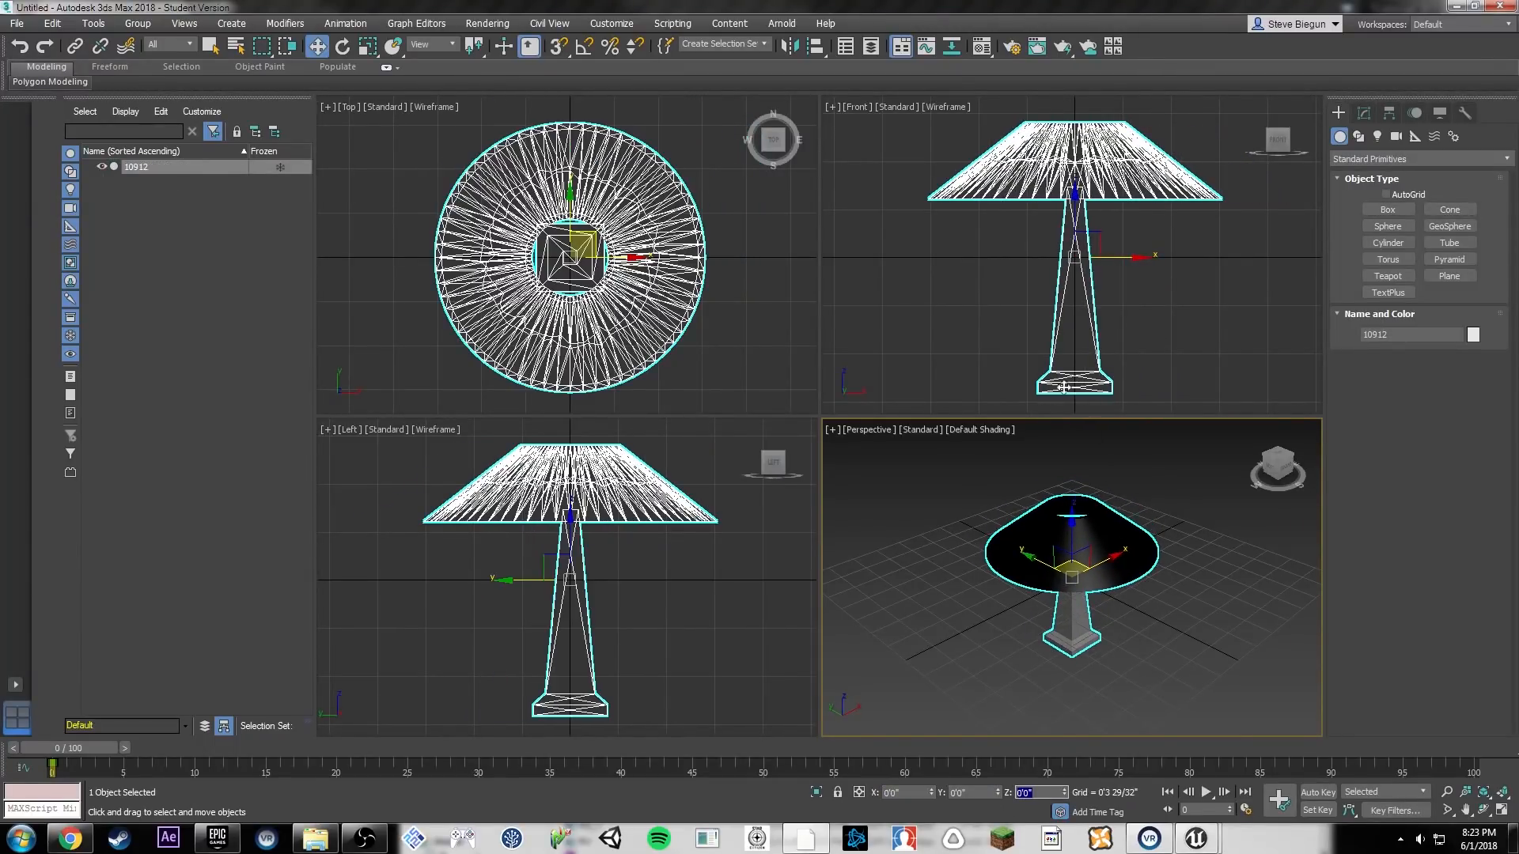
Step: Show the lamp in a single maximized orthographic view with Edged Faces shading
scroll(1091, 546, "down", 1)
left_click(1254, 428)
left_click_drag(1284, 468, 1247, 500)
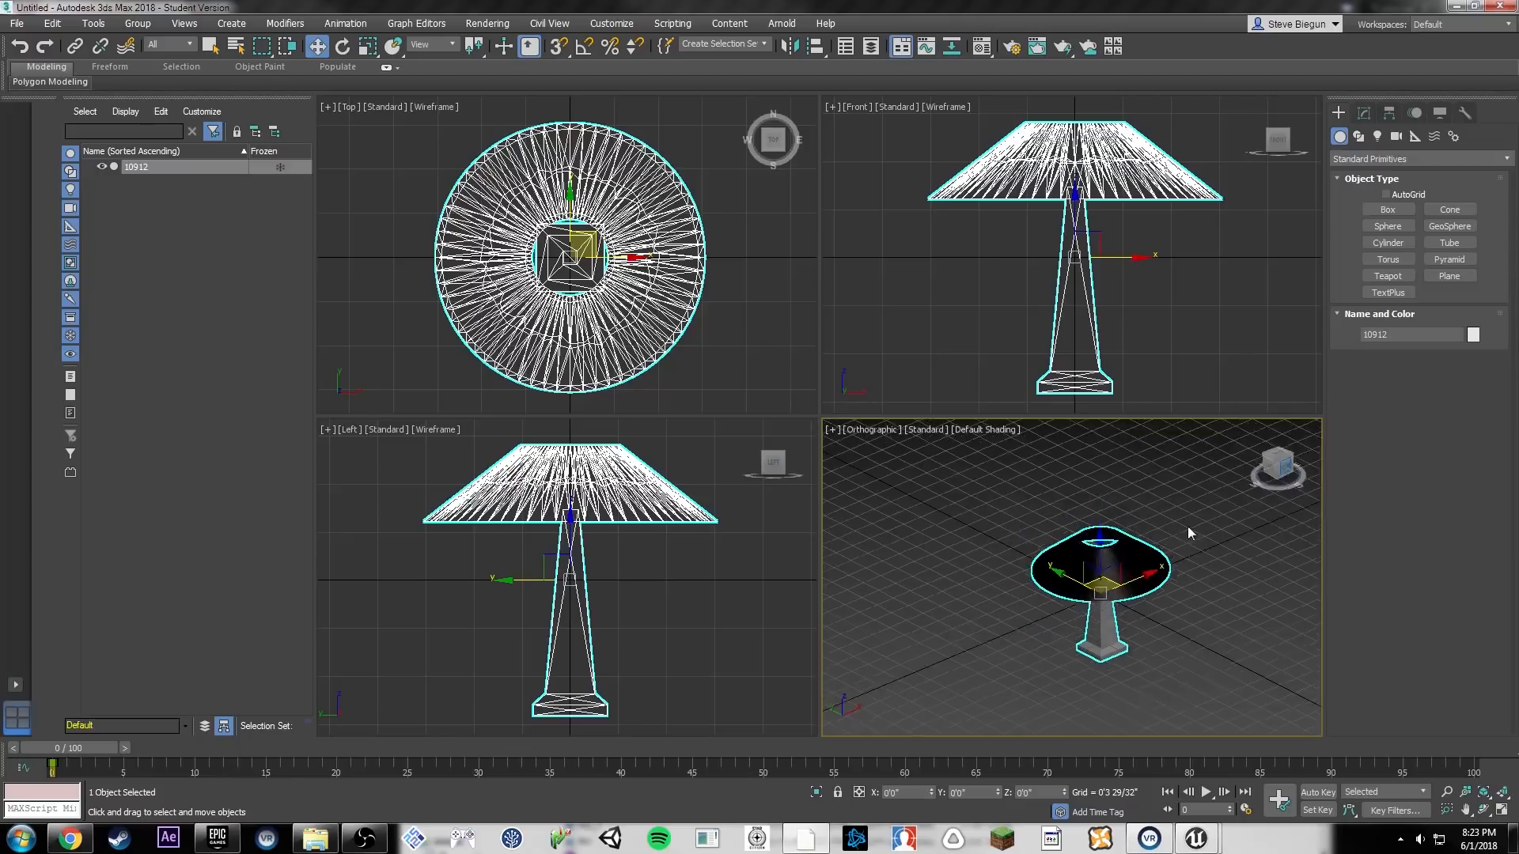
middle_click_drag(1085, 561, 949, 477)
key("alt+w")
middle_click_drag(1127, 601, 854, 345)
middle_click_drag(975, 524, 883, 473, "alt")
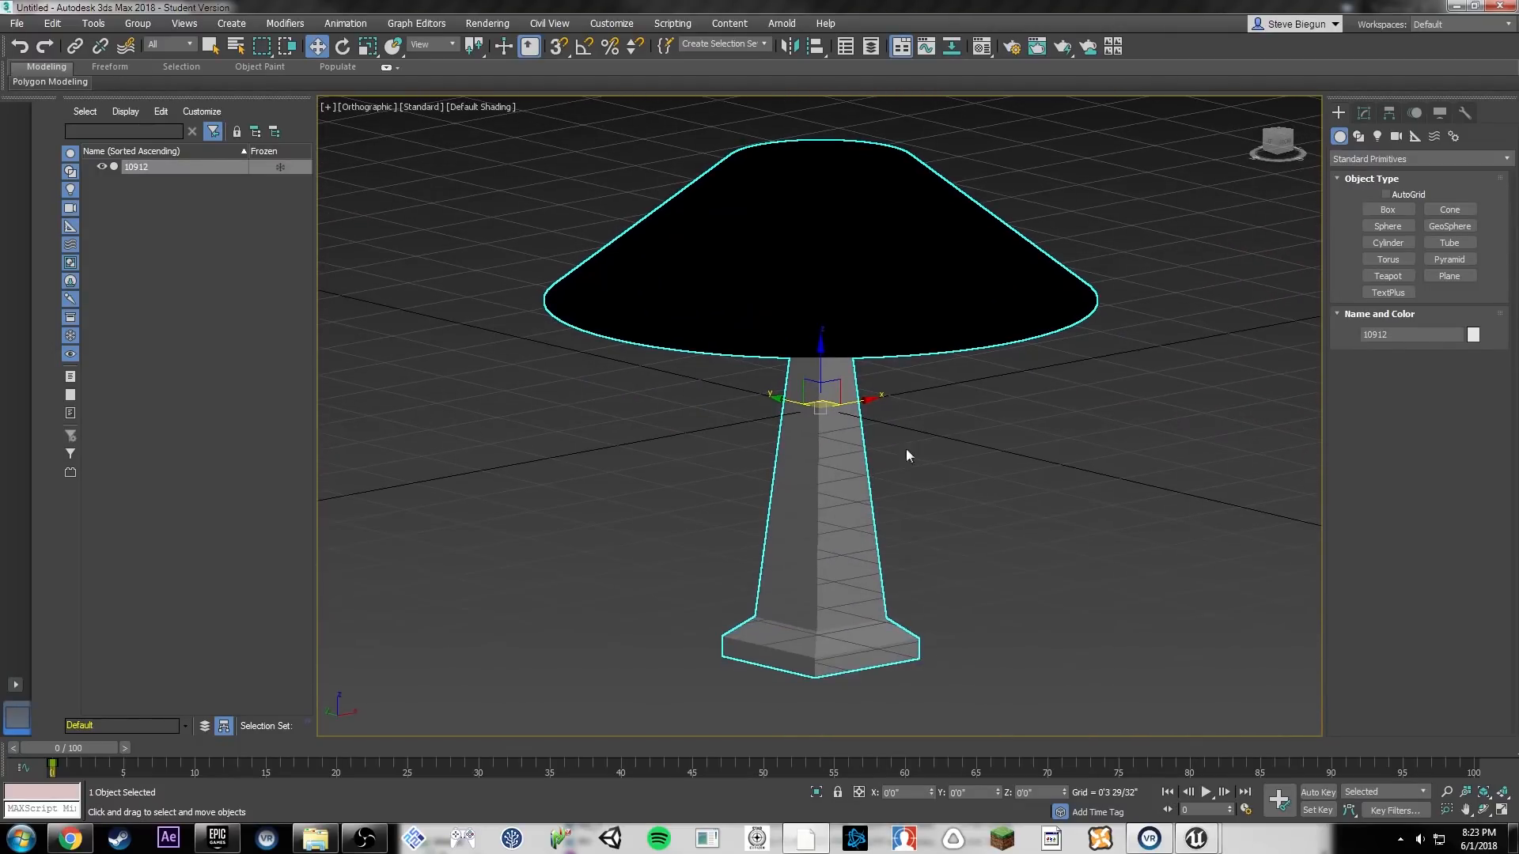
left_click(1363, 112)
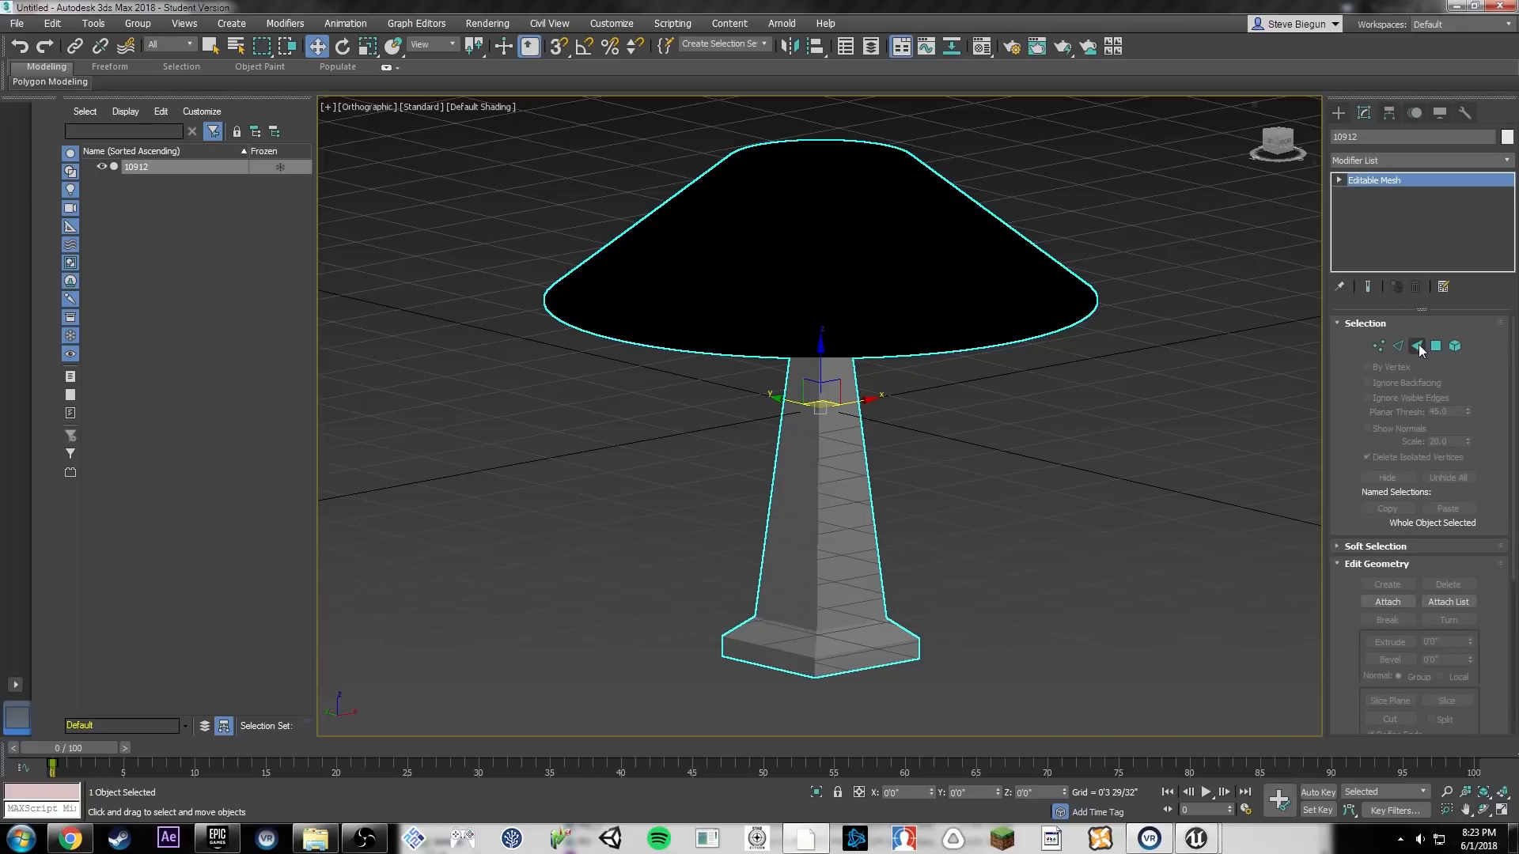
left_click(490, 109)
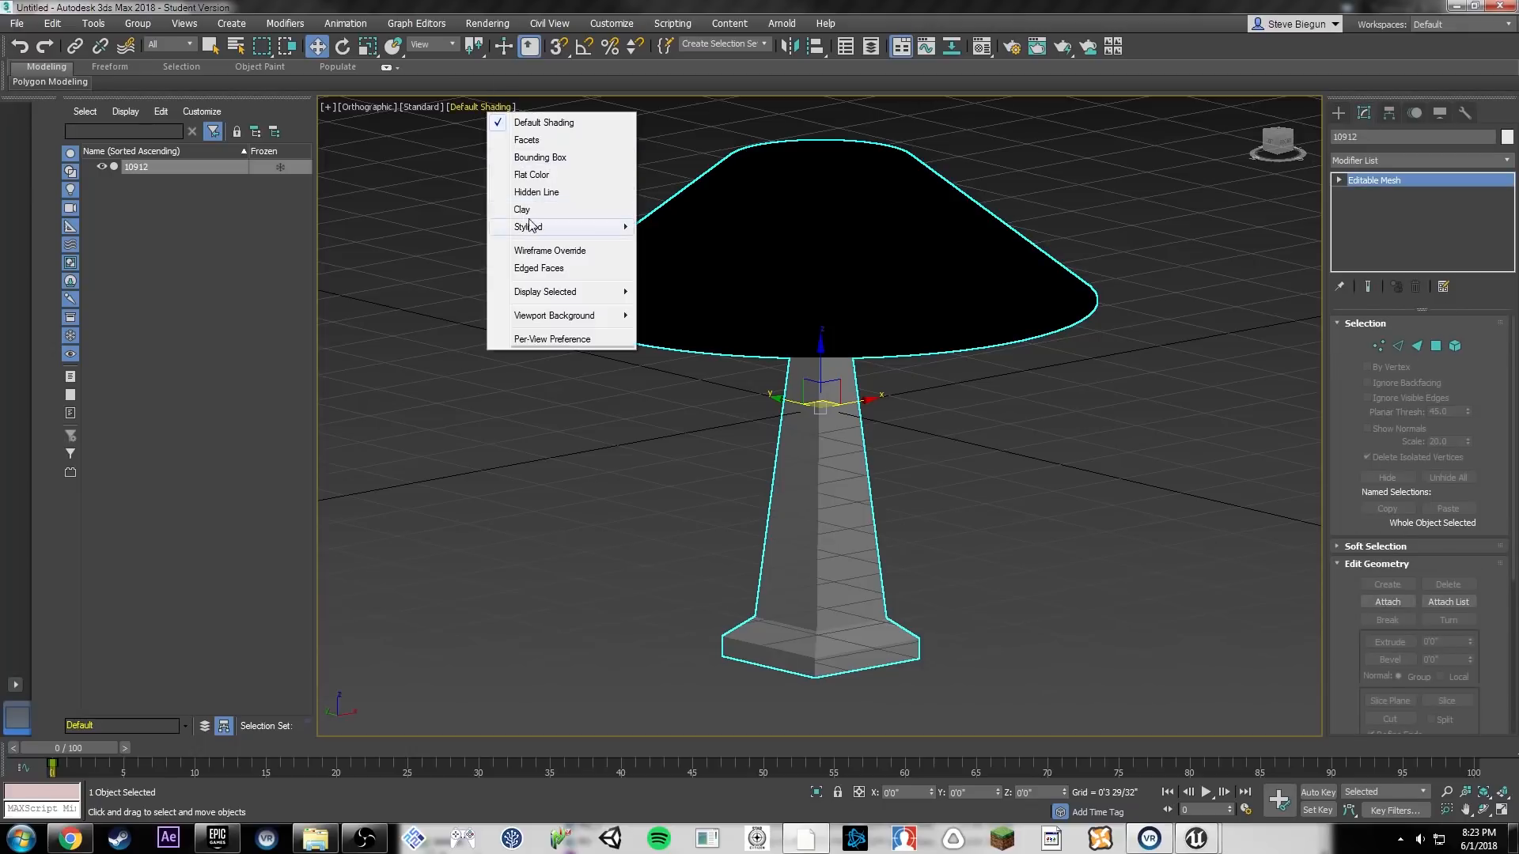
left_click(539, 269)
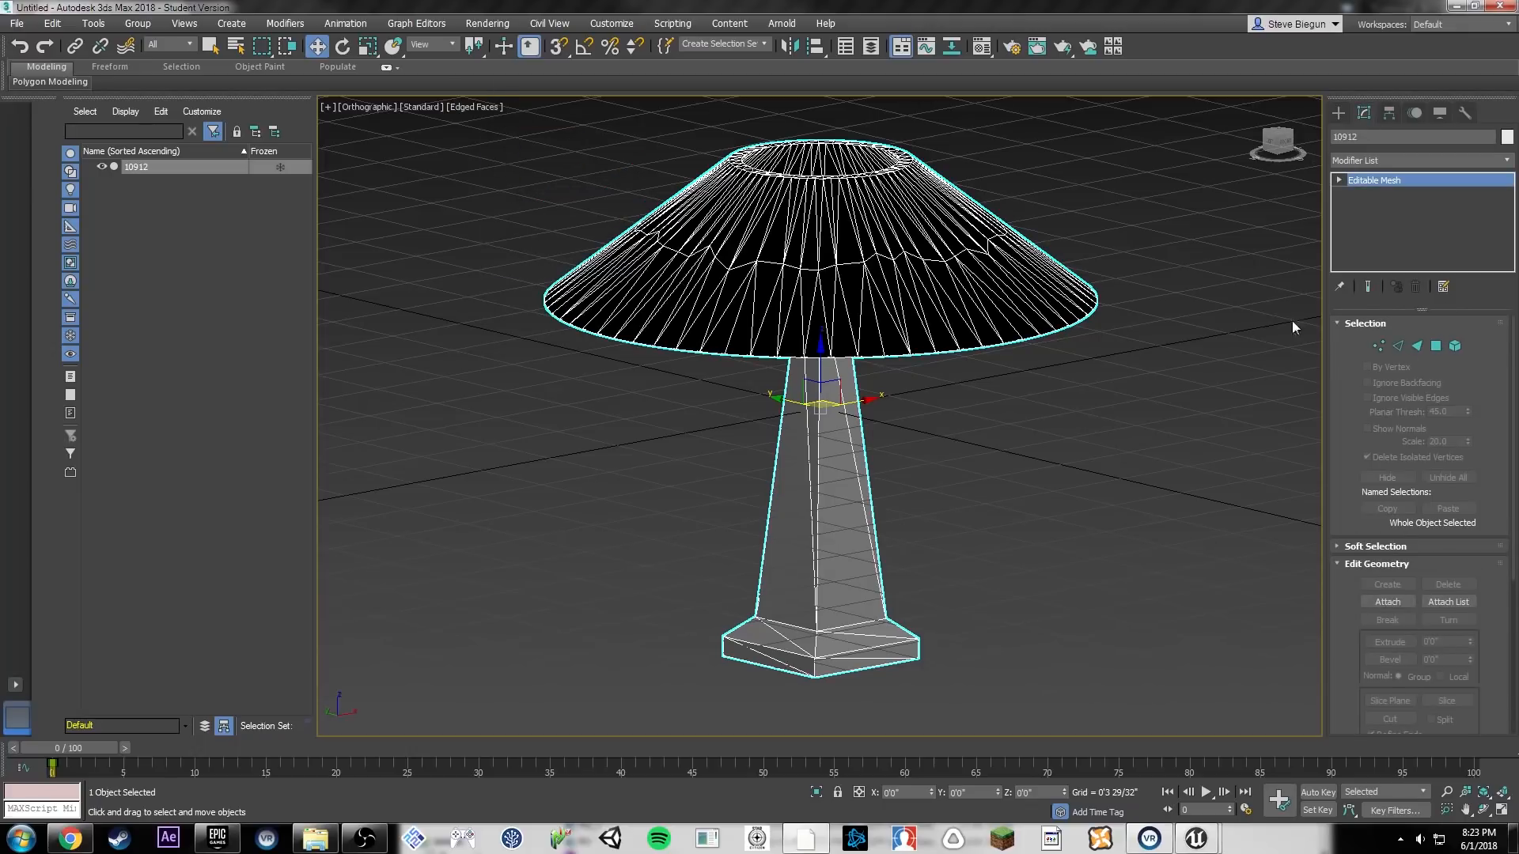
Step: Convert the lamp mesh to an Editable Poly and apply Quadrify All to it
right_click(845, 553)
mouse_move(912, 671)
left_click(949, 710)
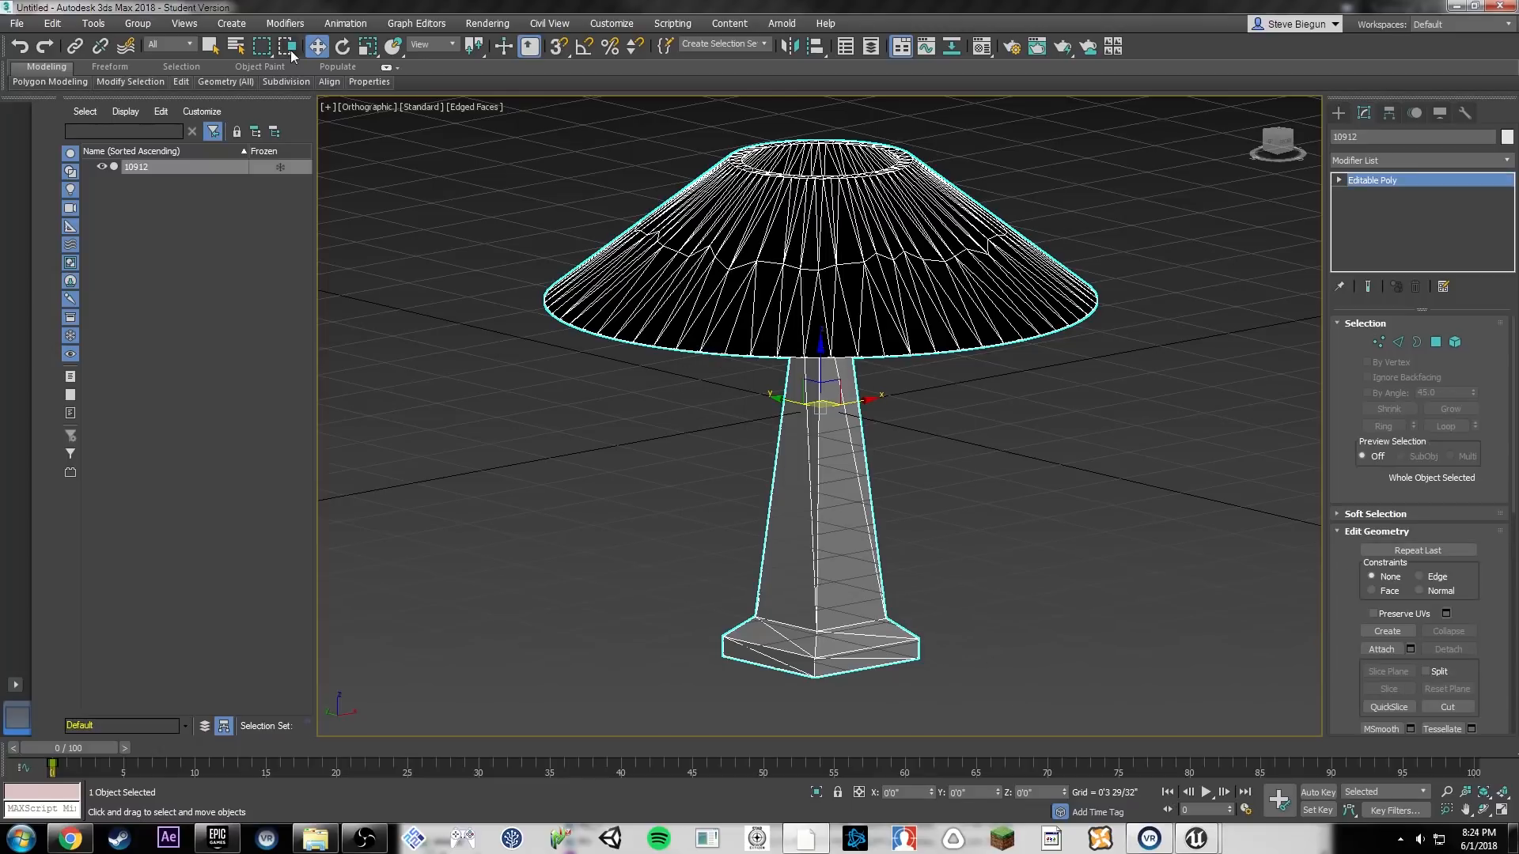
mouse_move(230, 82)
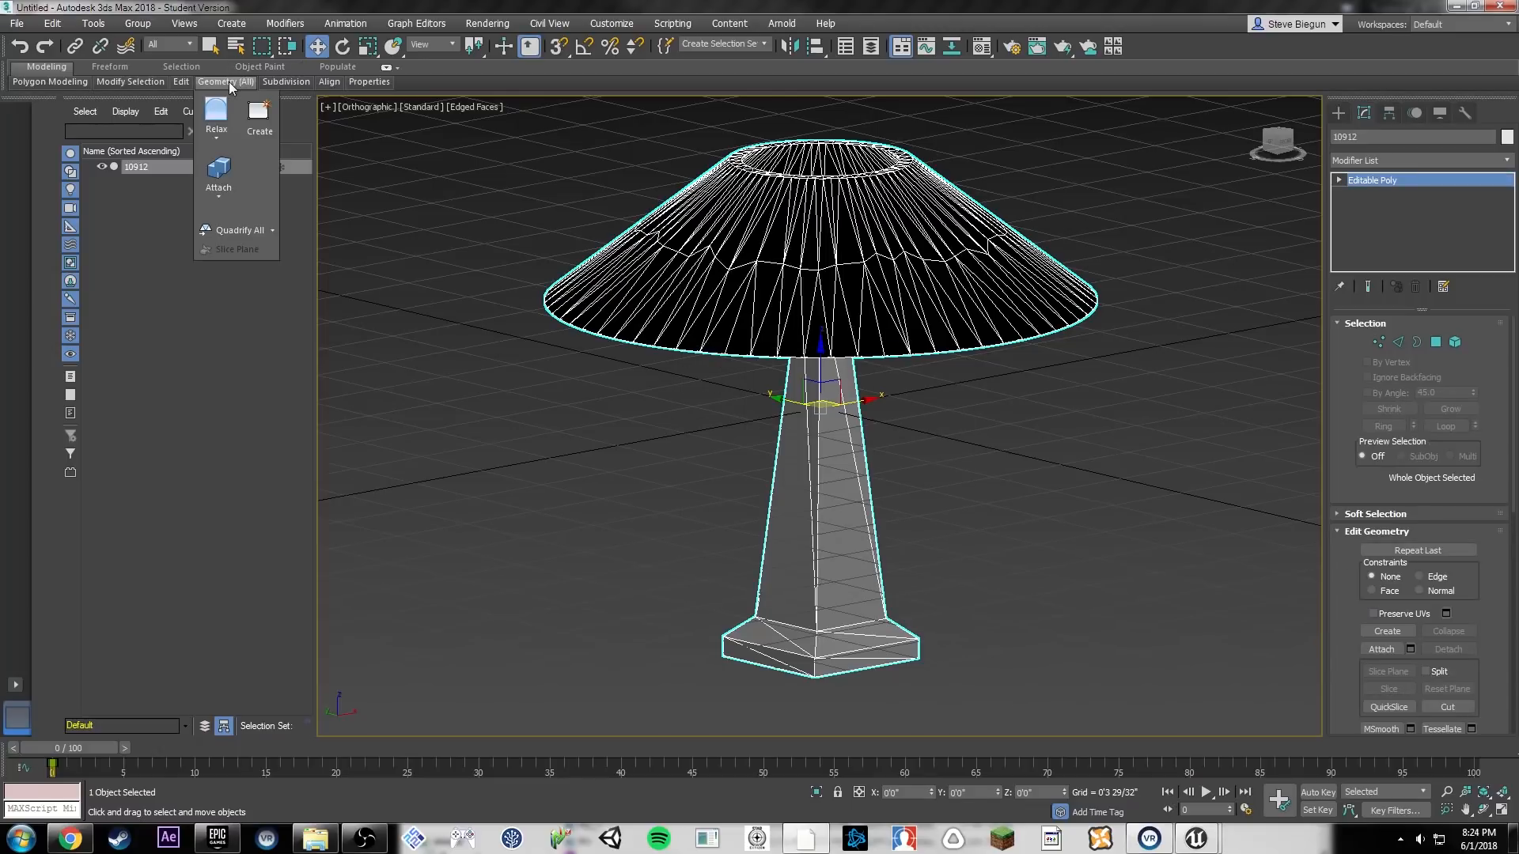
left_click(257, 231)
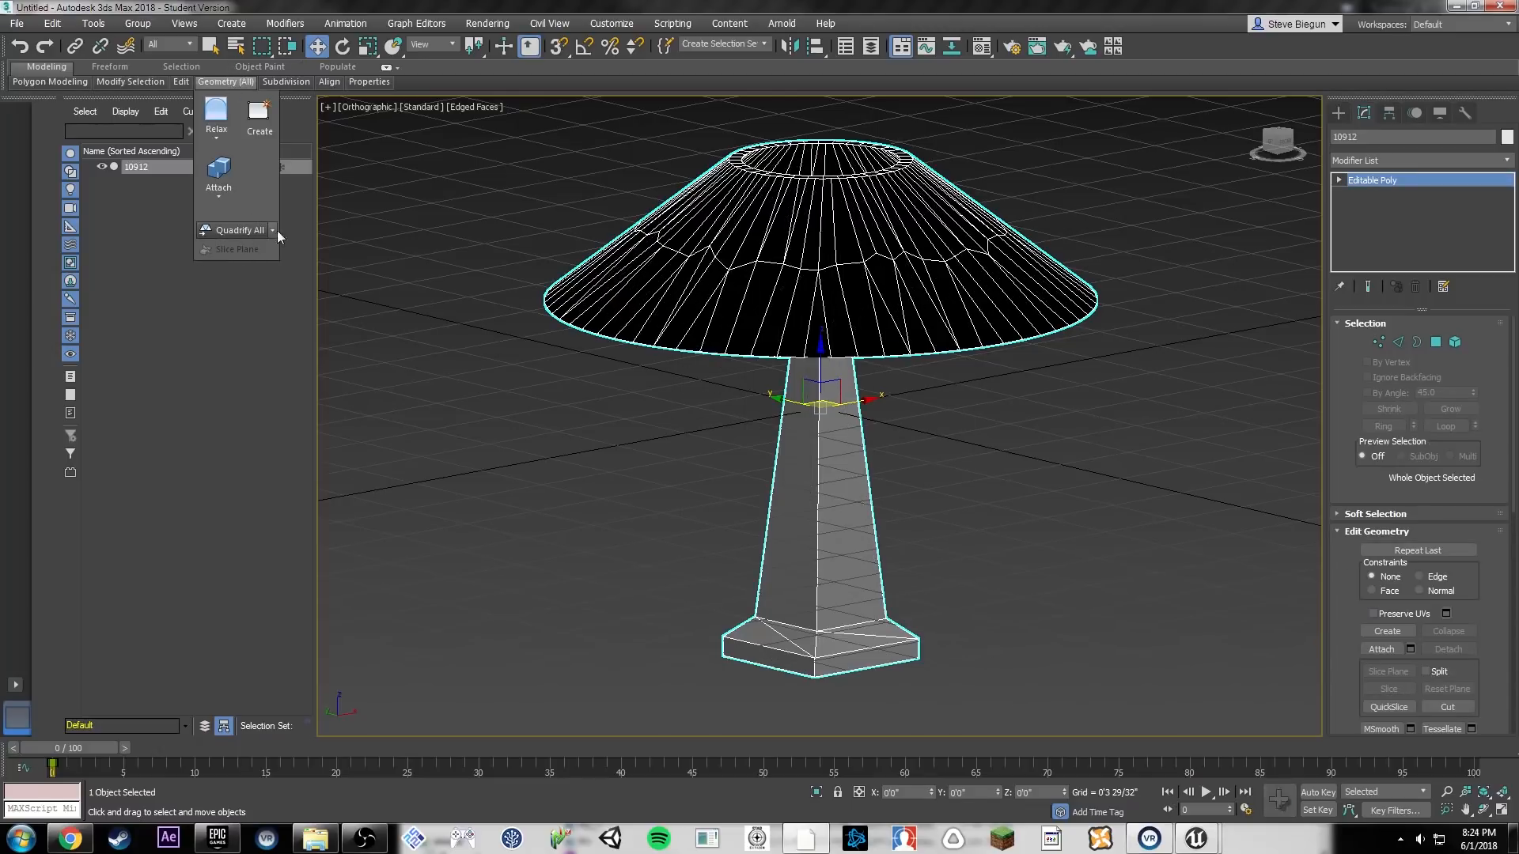
Step: Select the four corner edges of the lamp's stem and chamfer them slightly
left_click(1403, 341)
left_click_drag(914, 415, 726, 447)
mouse_move(945, 420)
middle_mouse_down("alt")
mouse_move(852, 401)
mouse_move(776, 413)
mouse_move(951, 413)
middle_mouse_up("alt")
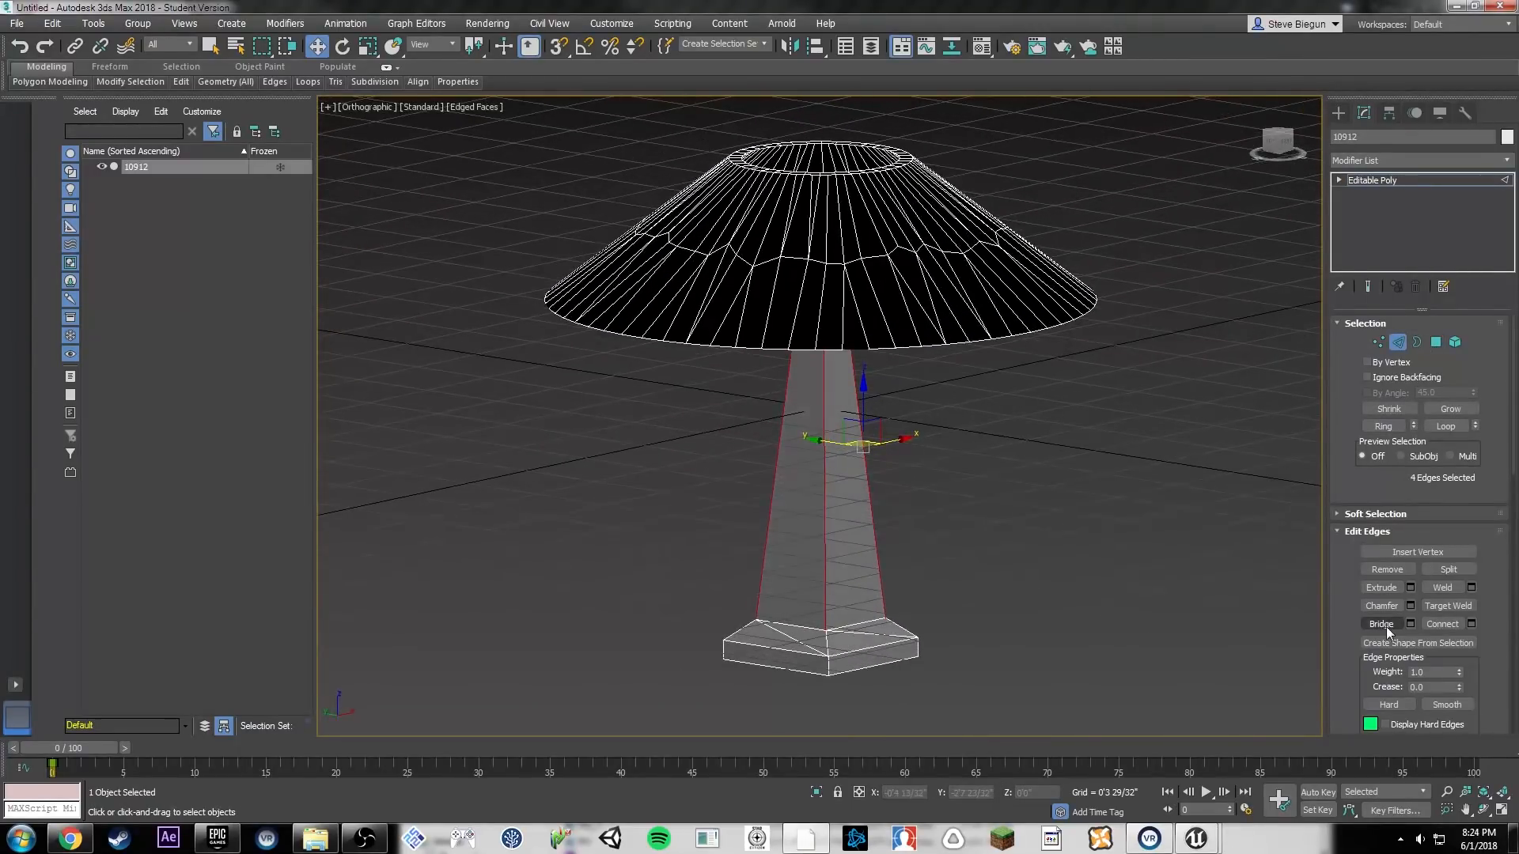
left_click_drag(828, 496, 833, 481)
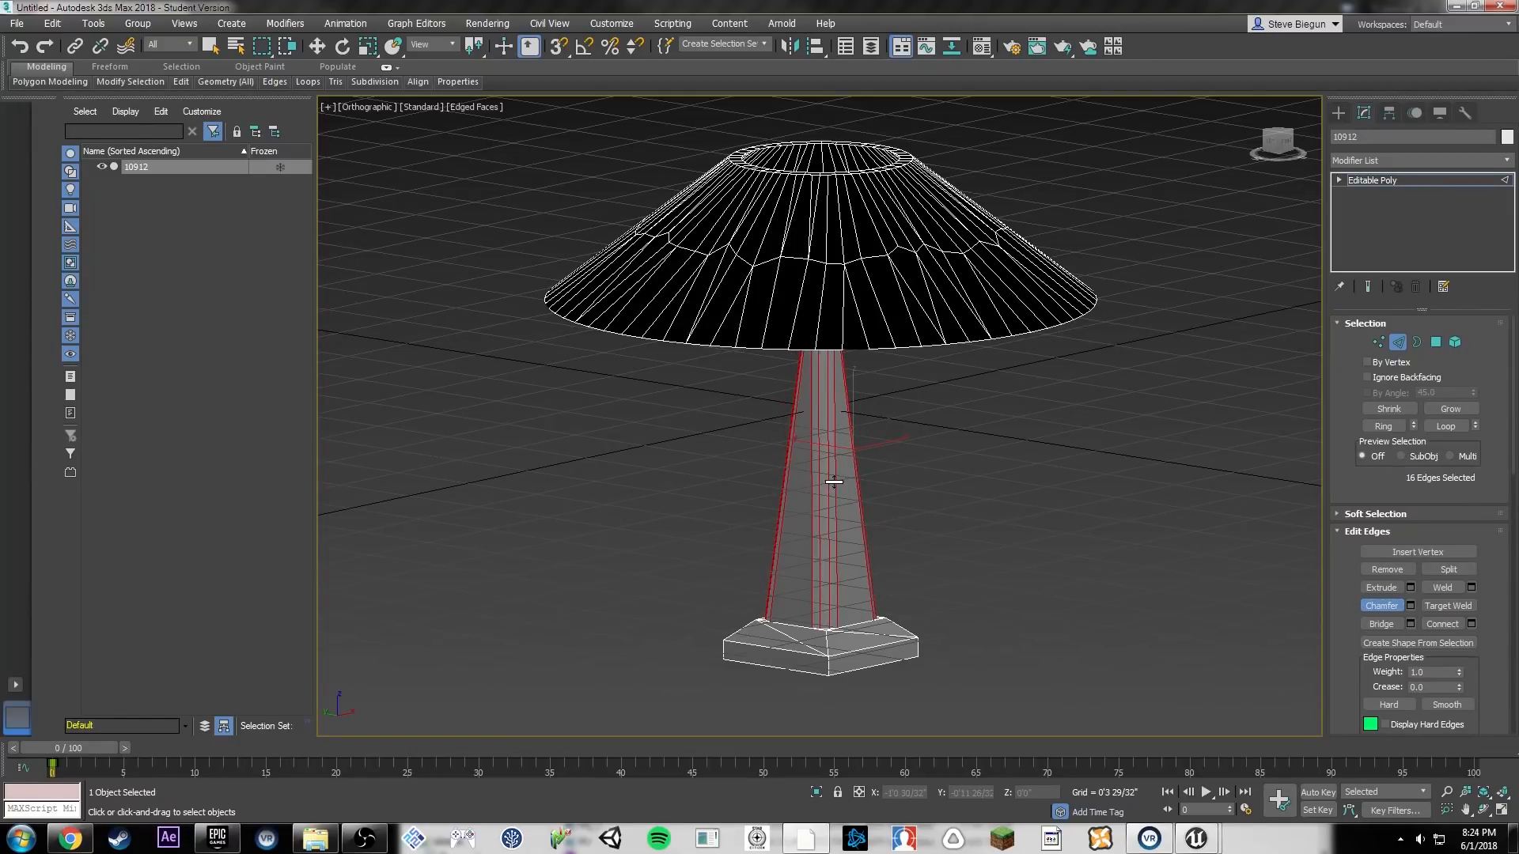
key("w")
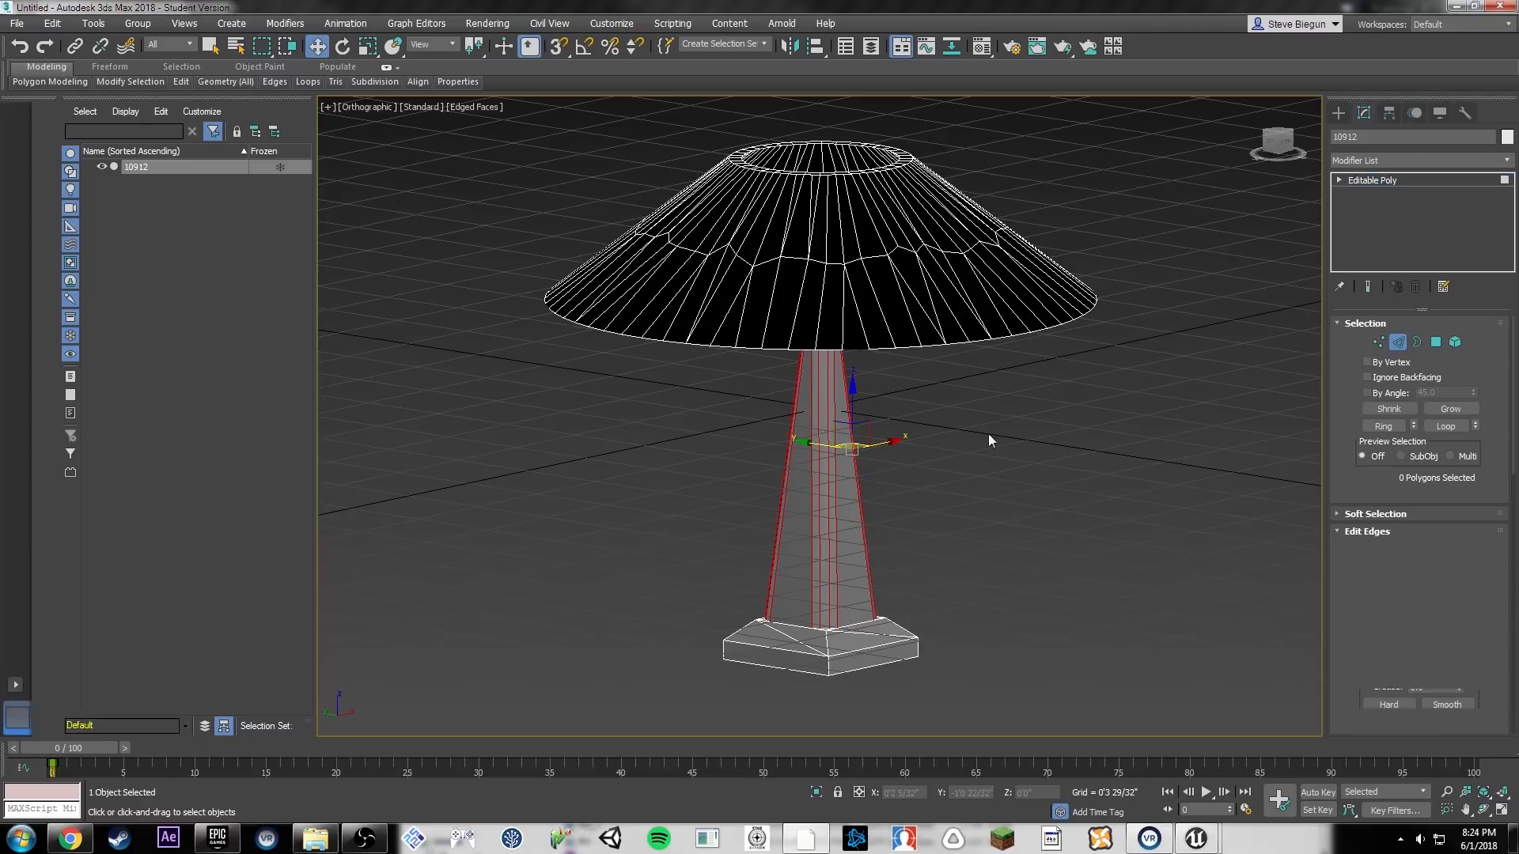
Step: Select the four large side polygons of the lamp's stem, between the chamfered corners
key("4")
key("4")
key("4")
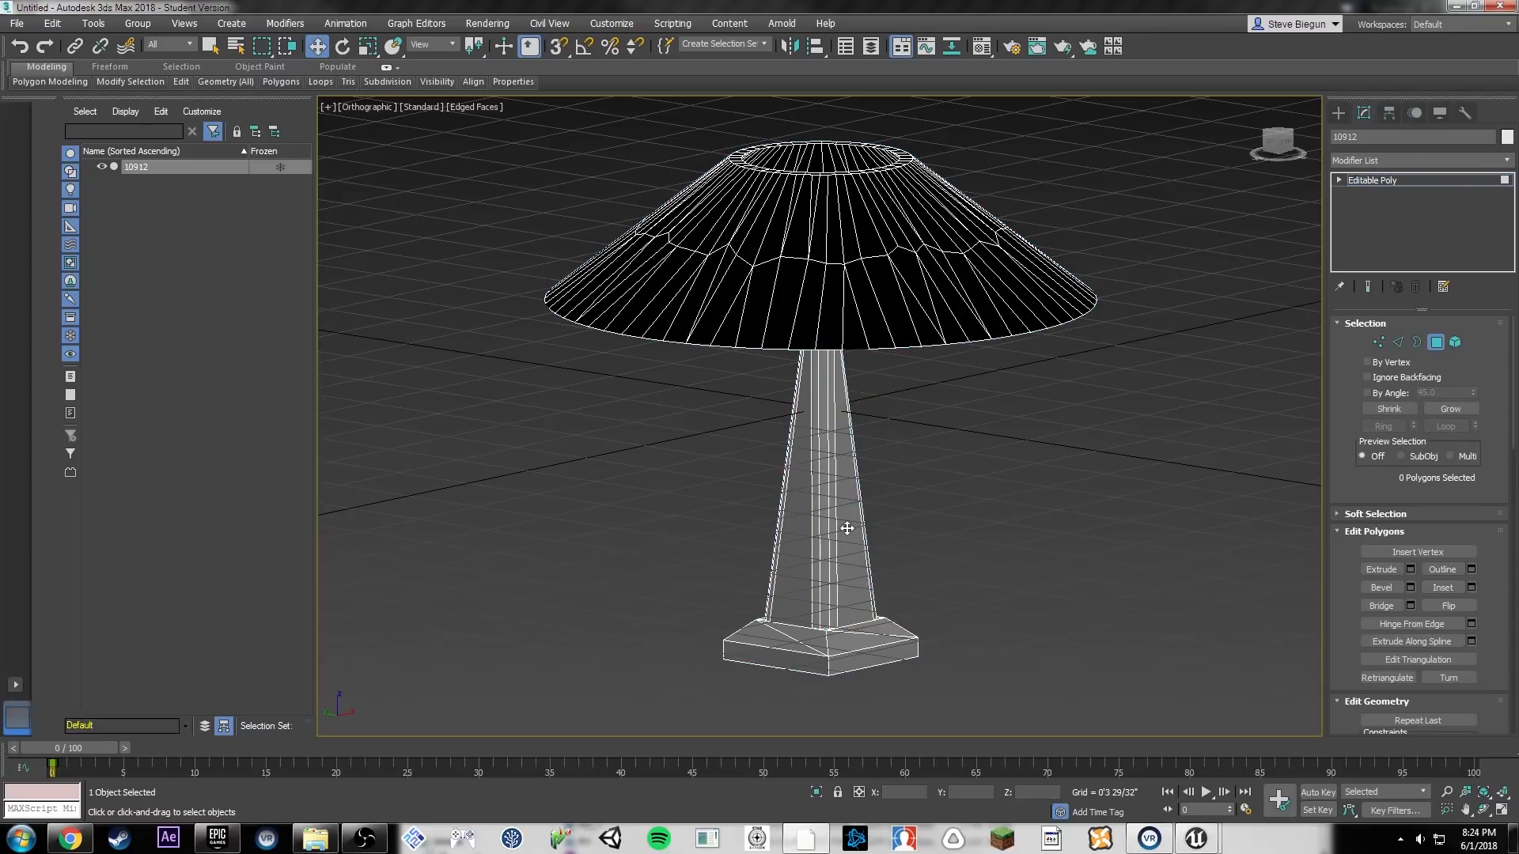
left_click(847, 528)
left_click(803, 530, "ctrl")
middle_click_drag(822, 470, 1019, 474, "alt")
left_click(807, 514, "ctrl")
mouse_move(807, 490)
middle_mouse_down("alt")
mouse_move(859, 528)
mouse_move(823, 506)
middle_mouse_up("alt")
left_click(788, 547, "ctrl")
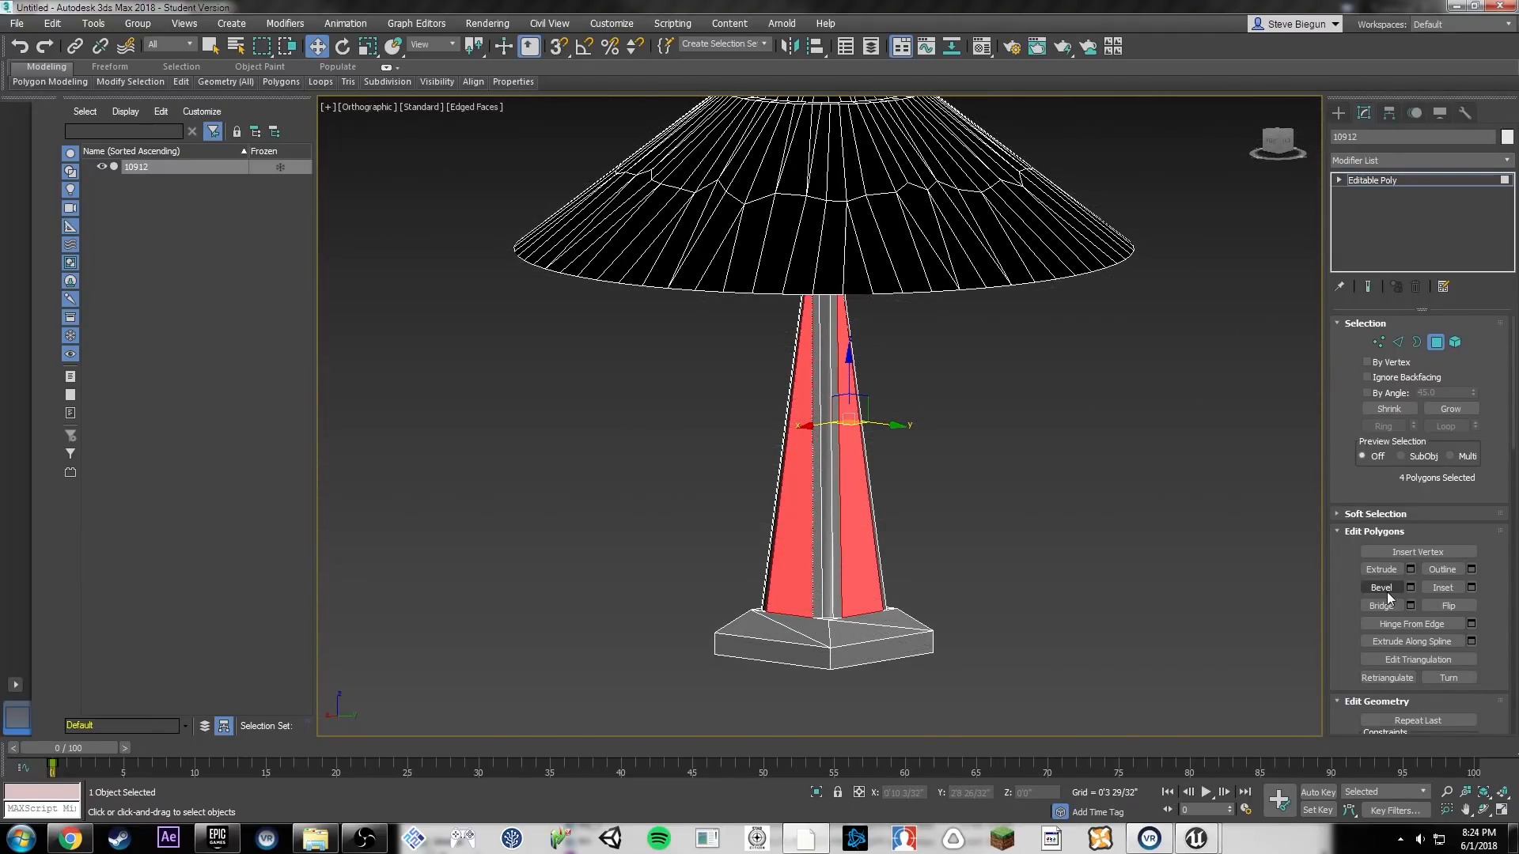
Step: Extrude the four selected stem polygons slightly inward as a group
key("shift+e")
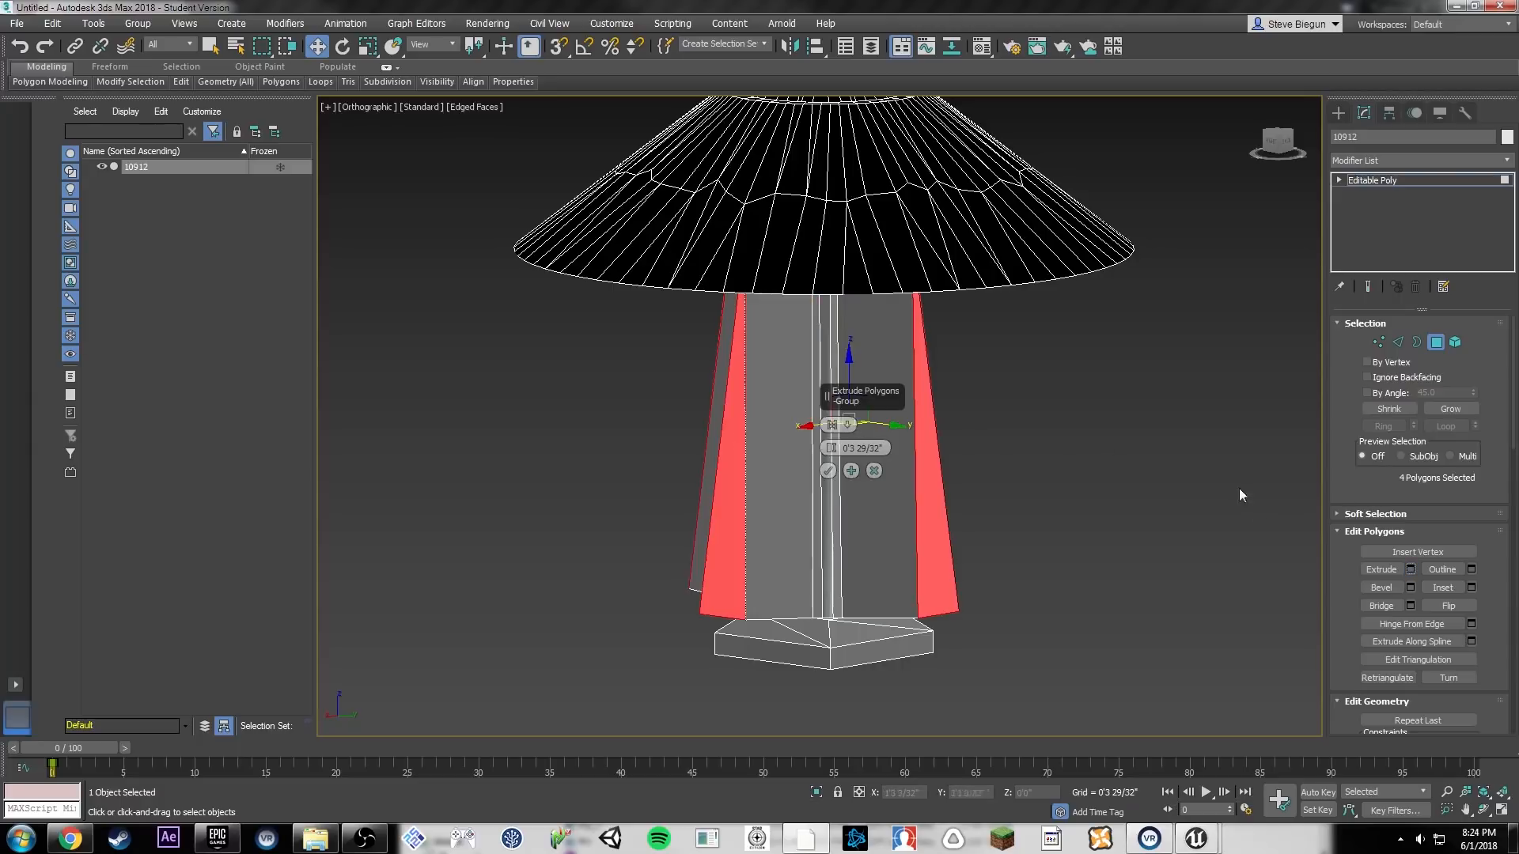
left_click_drag(830, 447, 838, 555)
middle_click_drag(839, 507, 762, 475, "alt")
left_click(827, 471)
middle_click_drag(1071, 363, 986, 330, "alt")
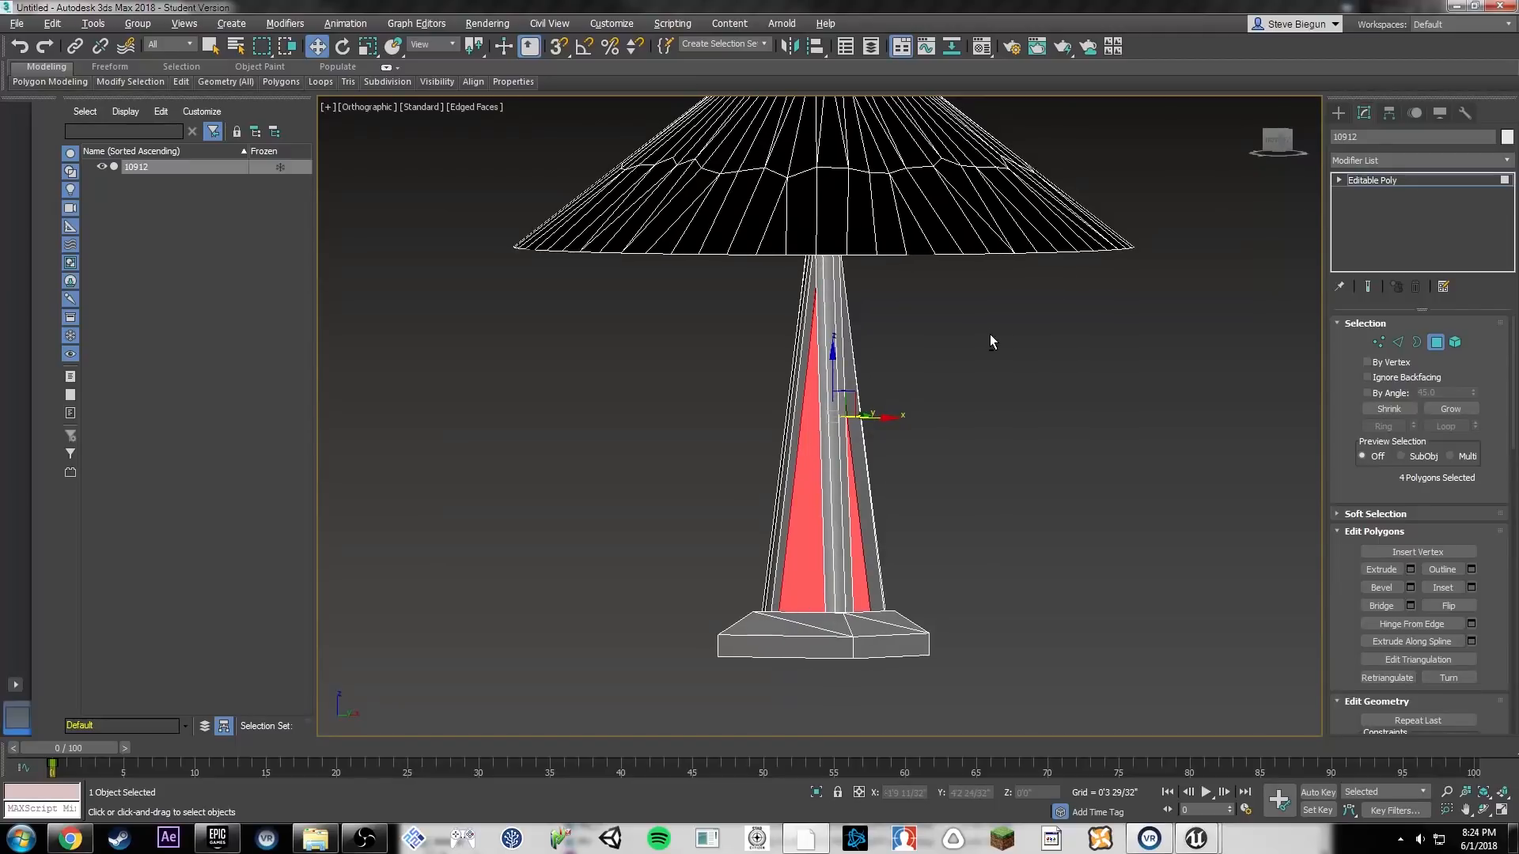
Step: Select the lampshade element and try scaling it down uniformly to about 89 percent
scroll(987, 332, "down", 5)
key("5")
left_click(945, 267)
middle_click_drag(1022, 248, 978, 202, "alt")
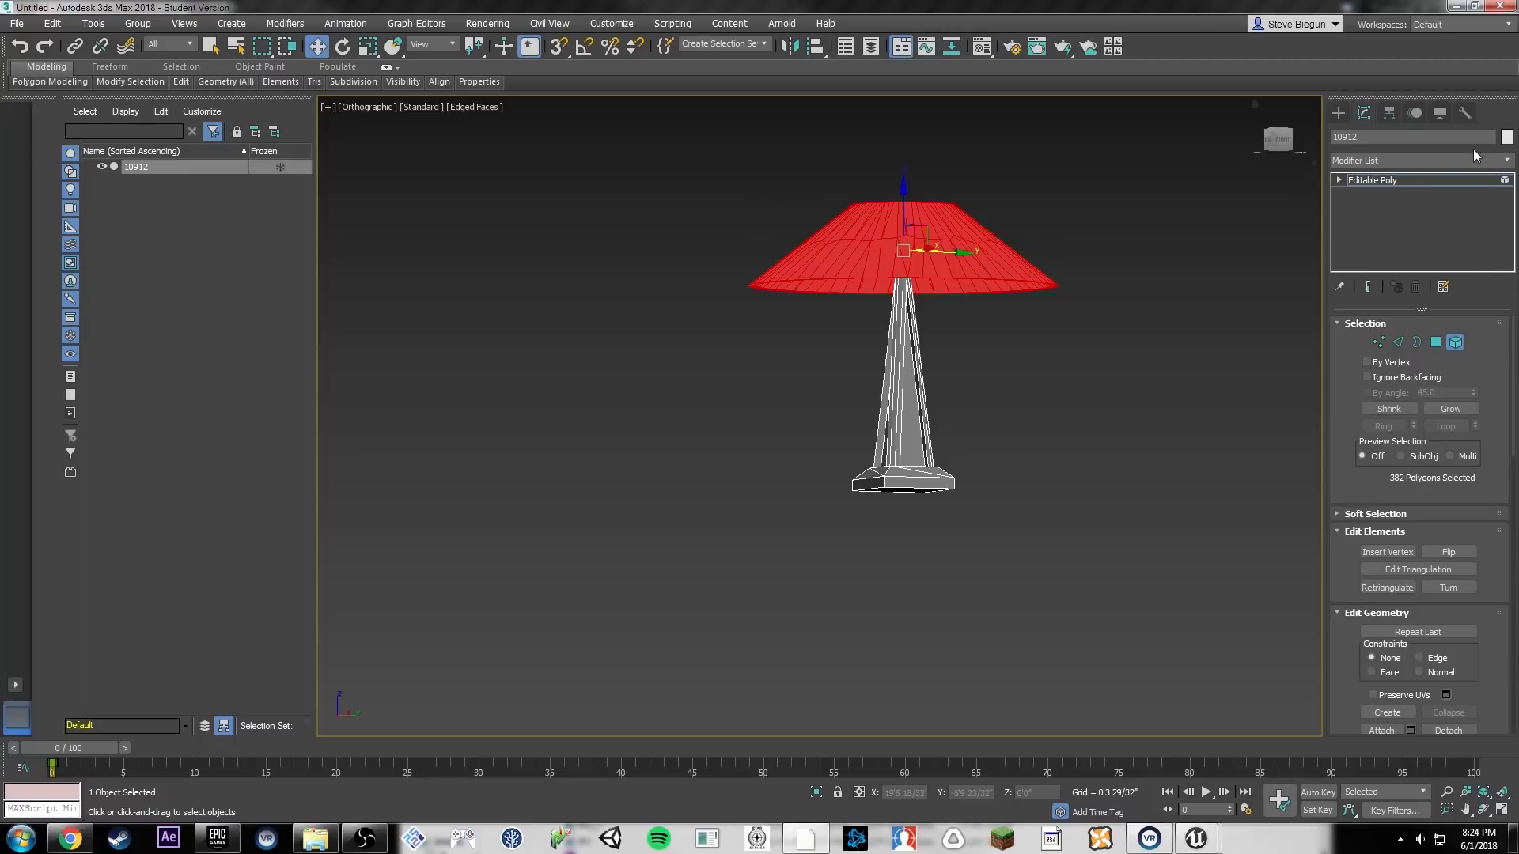
key("r")
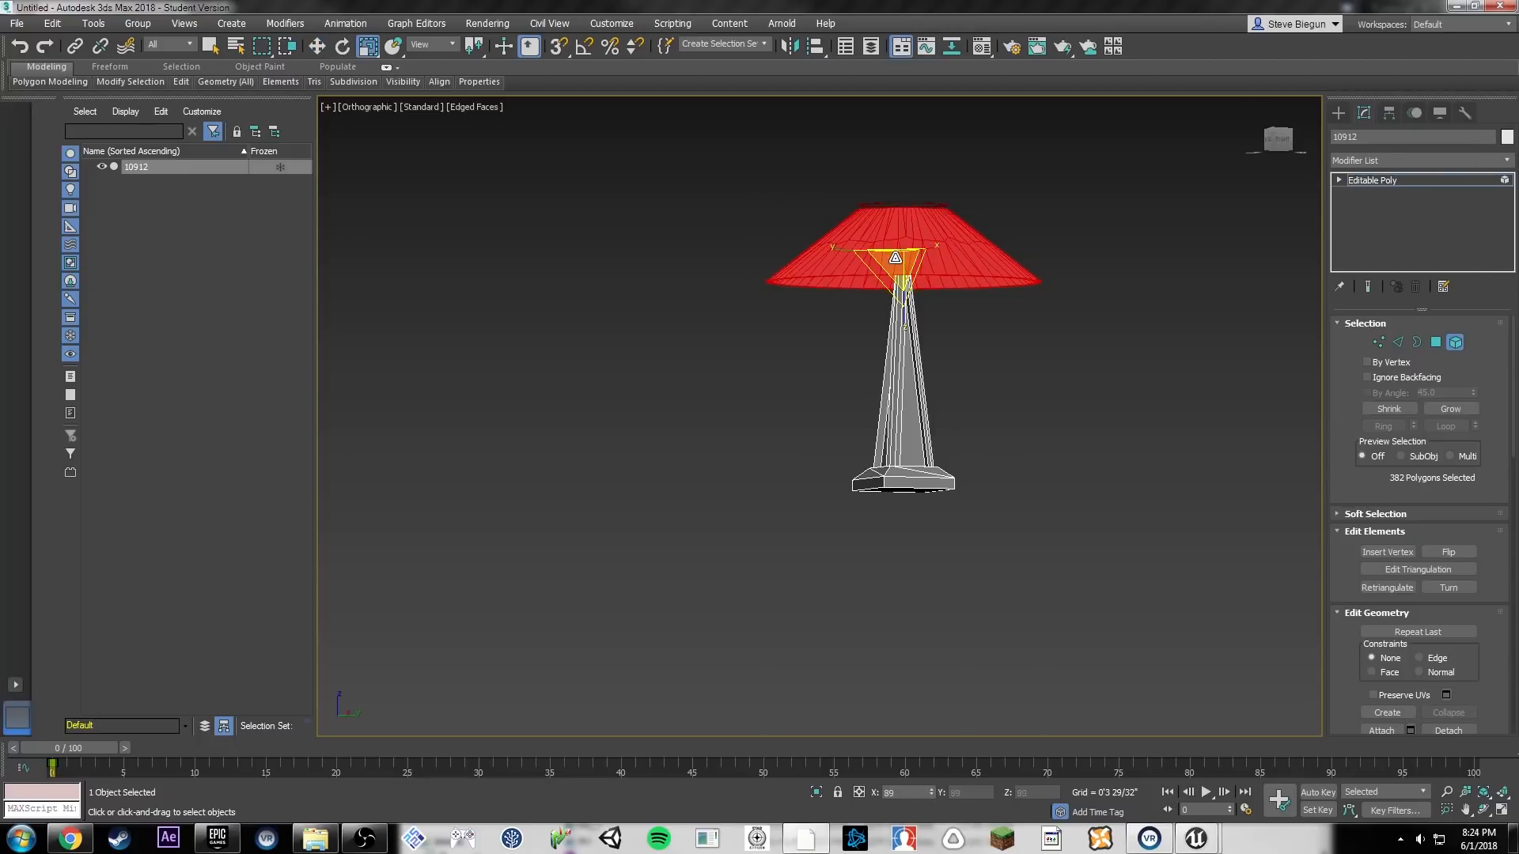
left_click(1490, 160)
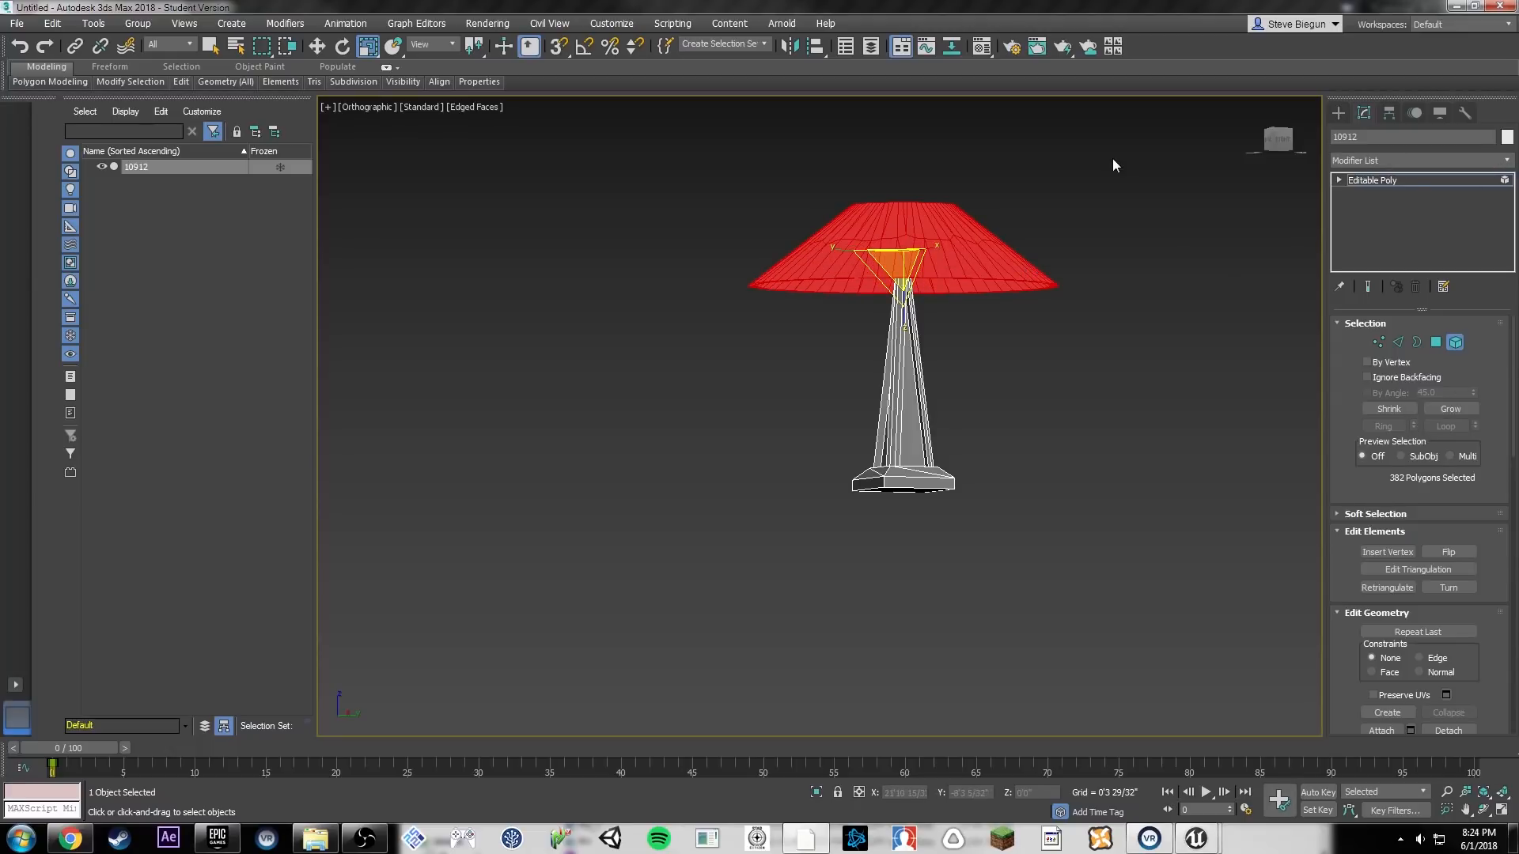
Step: Deselect the lampshade and export the modified lamp as FBX, overwriting 10912.FBX in the Tutorials folder
left_click(978, 184)
middle_click_drag(962, 228, 919, 297)
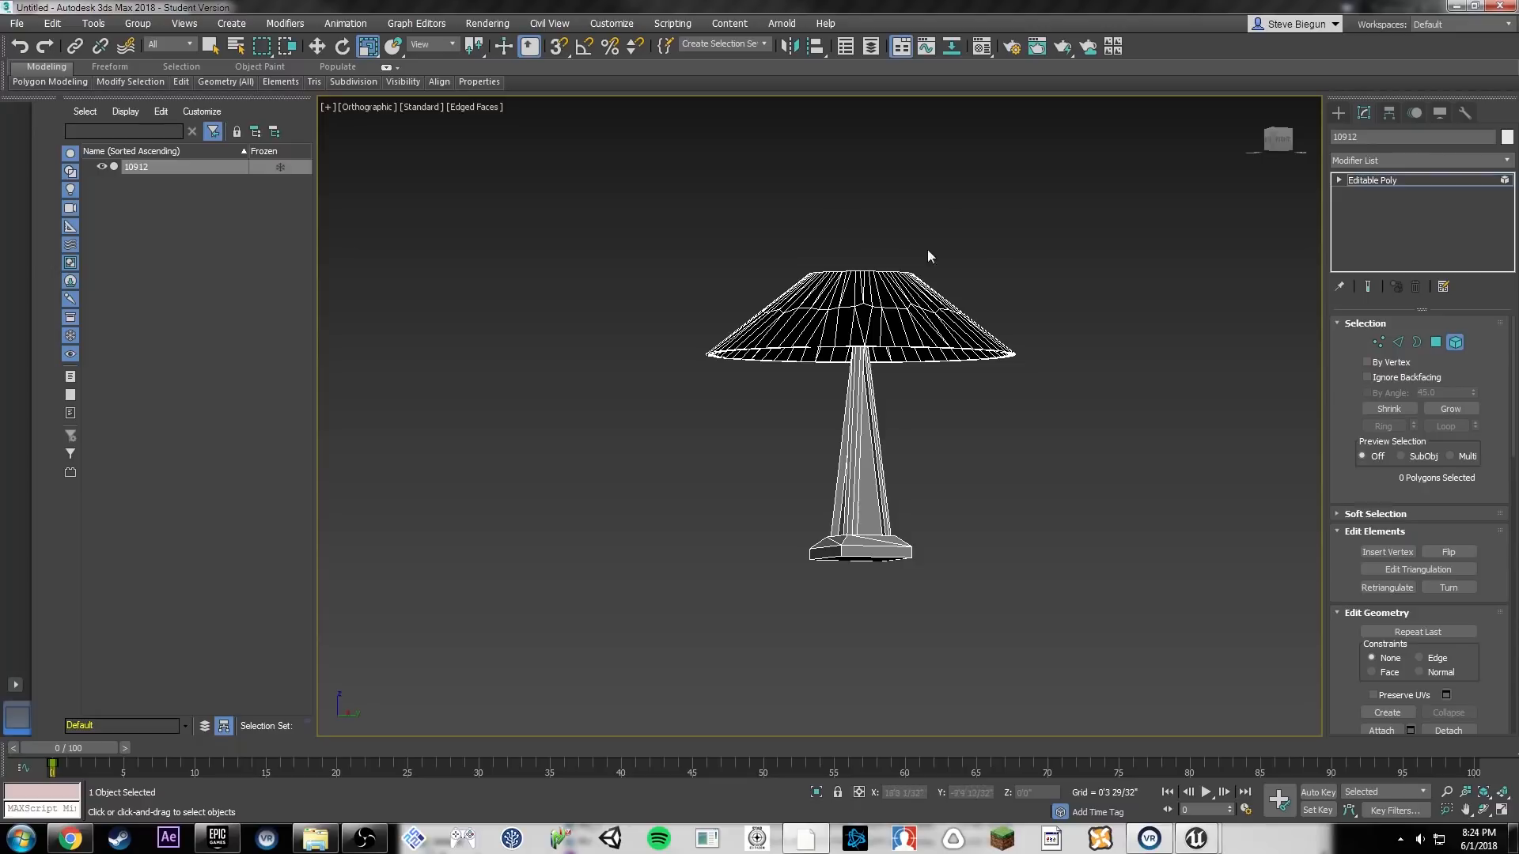
left_click(17, 23)
mouse_move(139, 258)
left_click(226, 269)
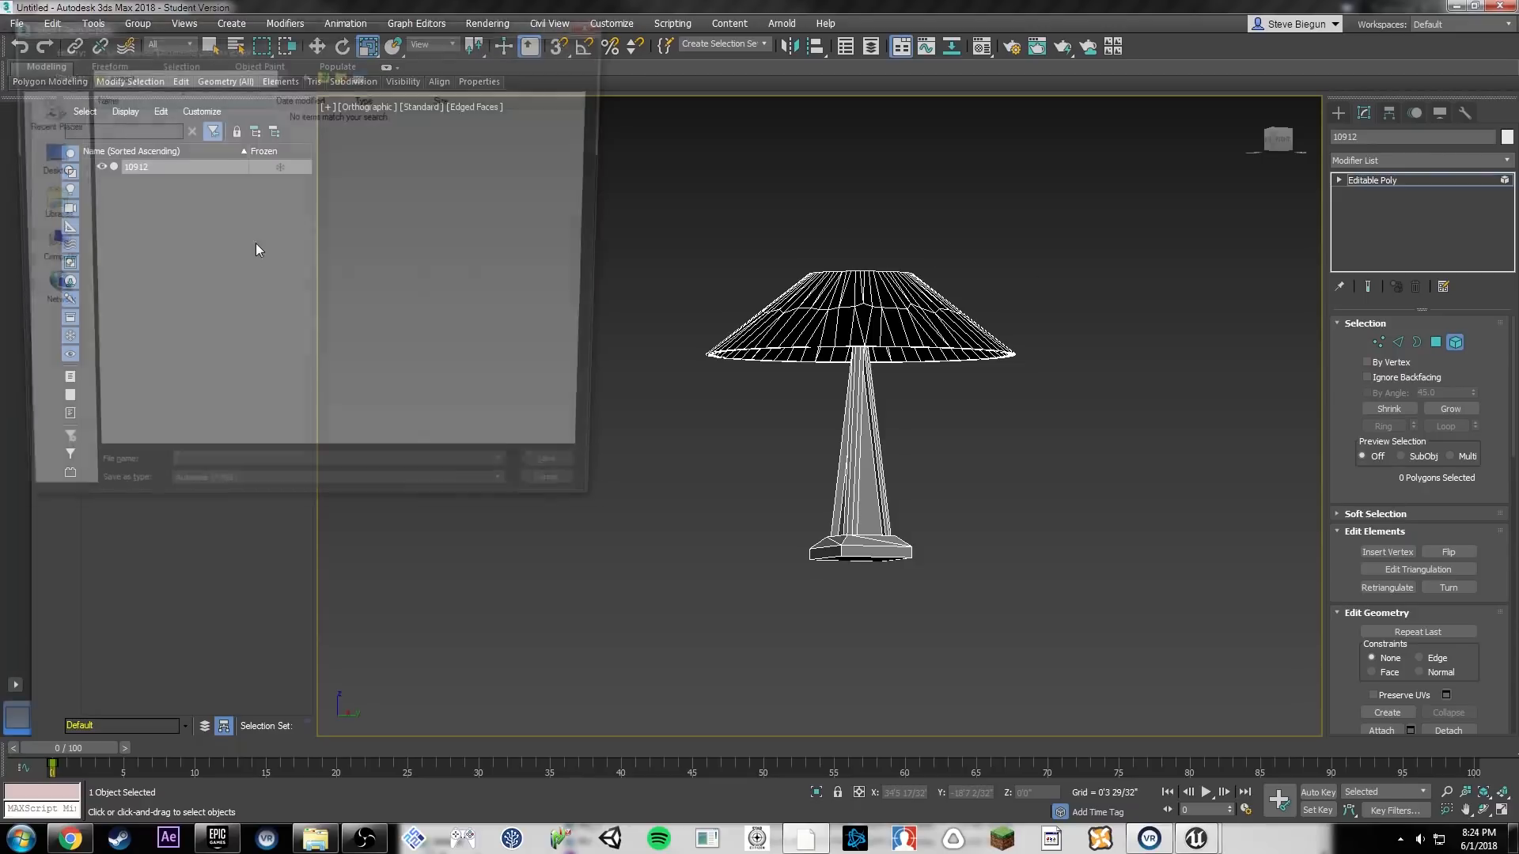
left_click(220, 46)
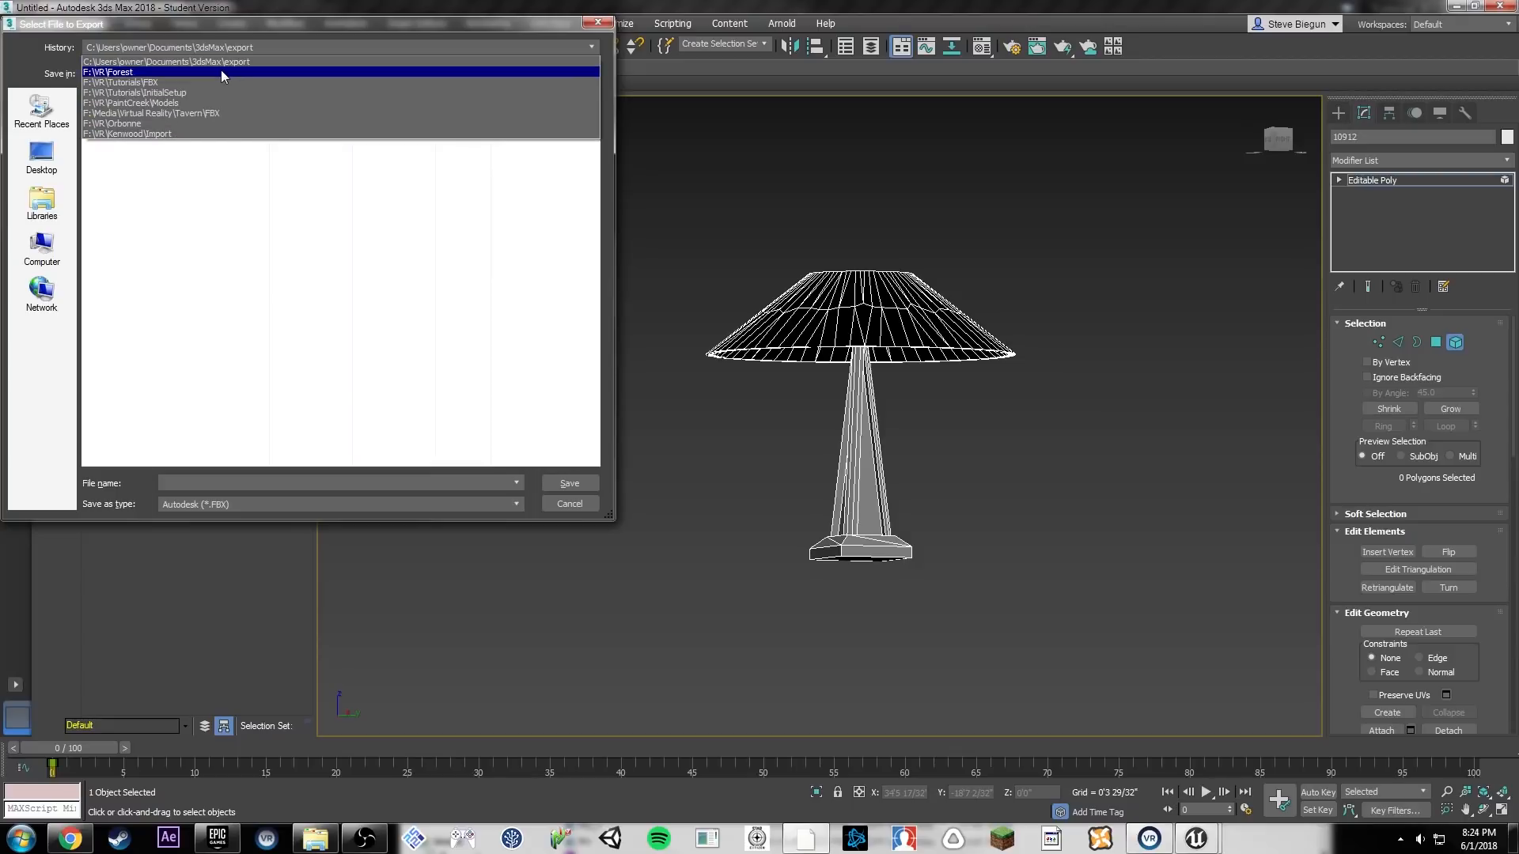
left_click(220, 80)
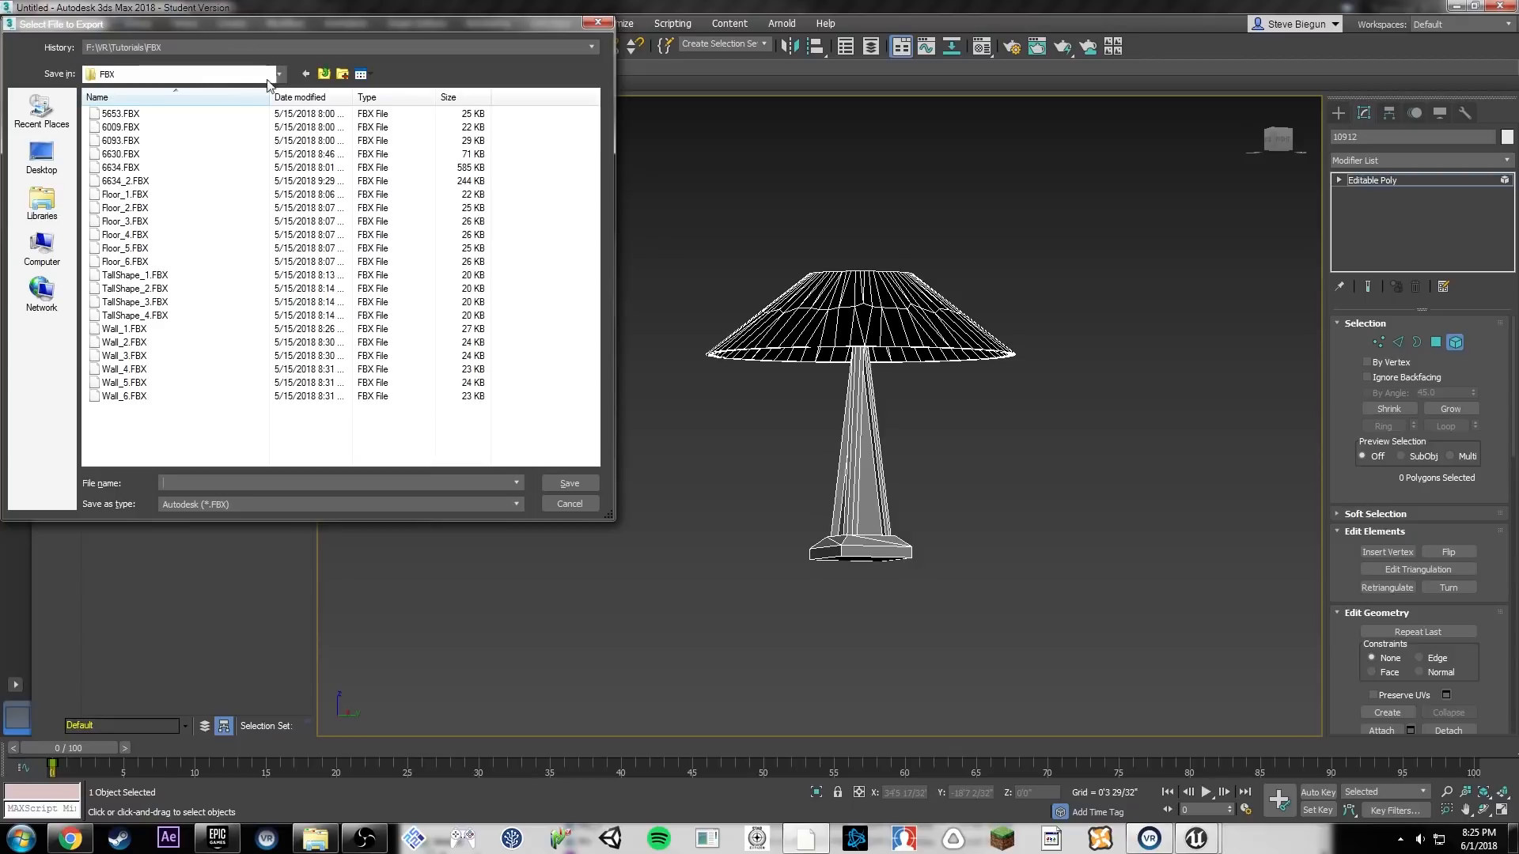
left_click(135, 208)
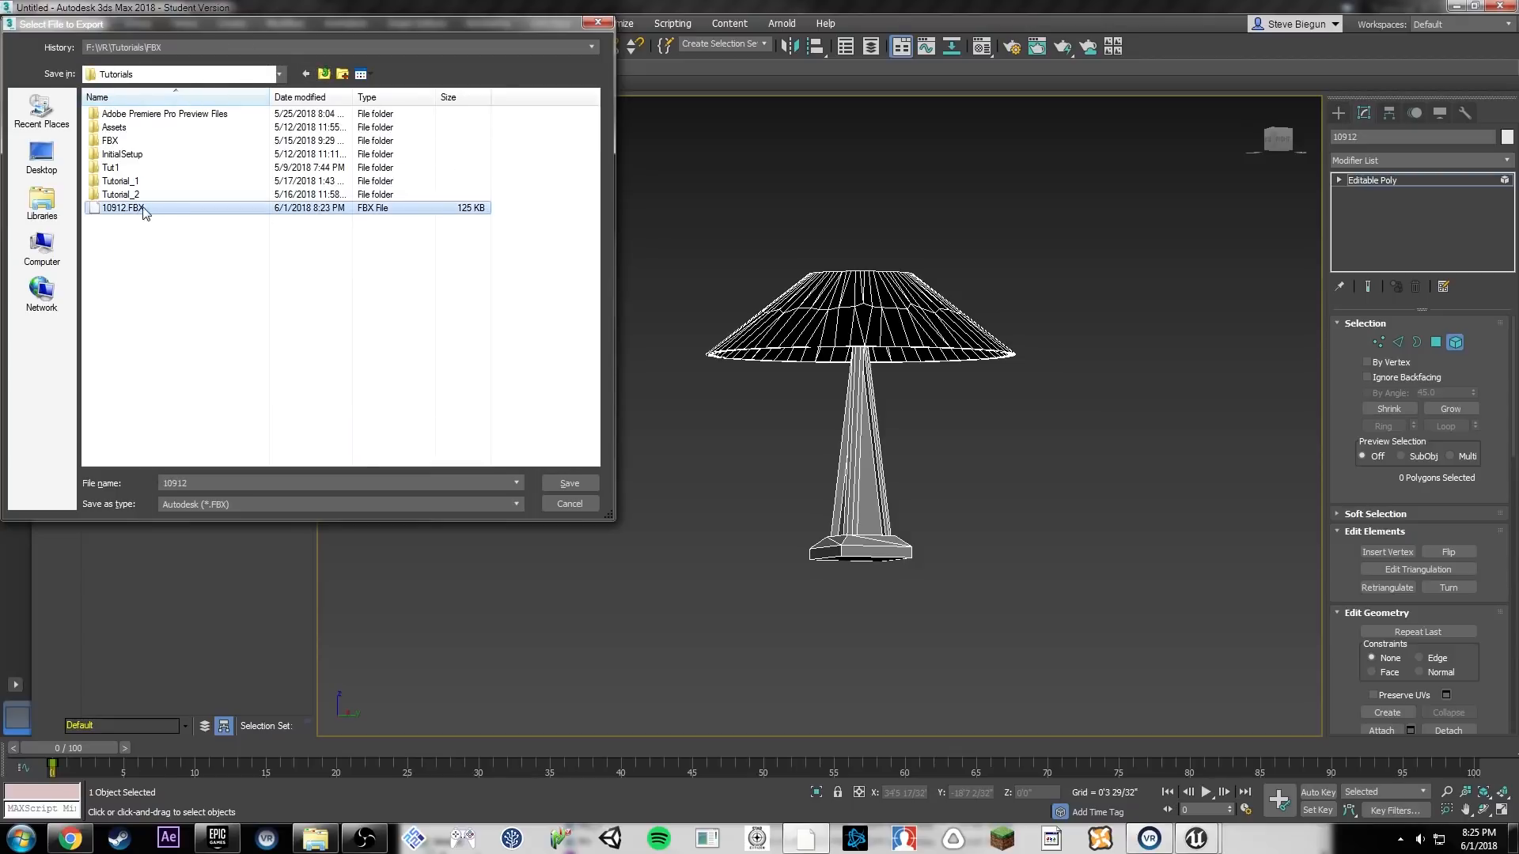
left_click(569, 483)
left_click(800, 468)
left_click(893, 630)
left_click(898, 629)
Step: Switch to the Tutorial_2 Unreal Editor and reimport static mesh 10912 by bringing 10912.FBX from the Tutorials folder into Geometries
left_click(1192, 838)
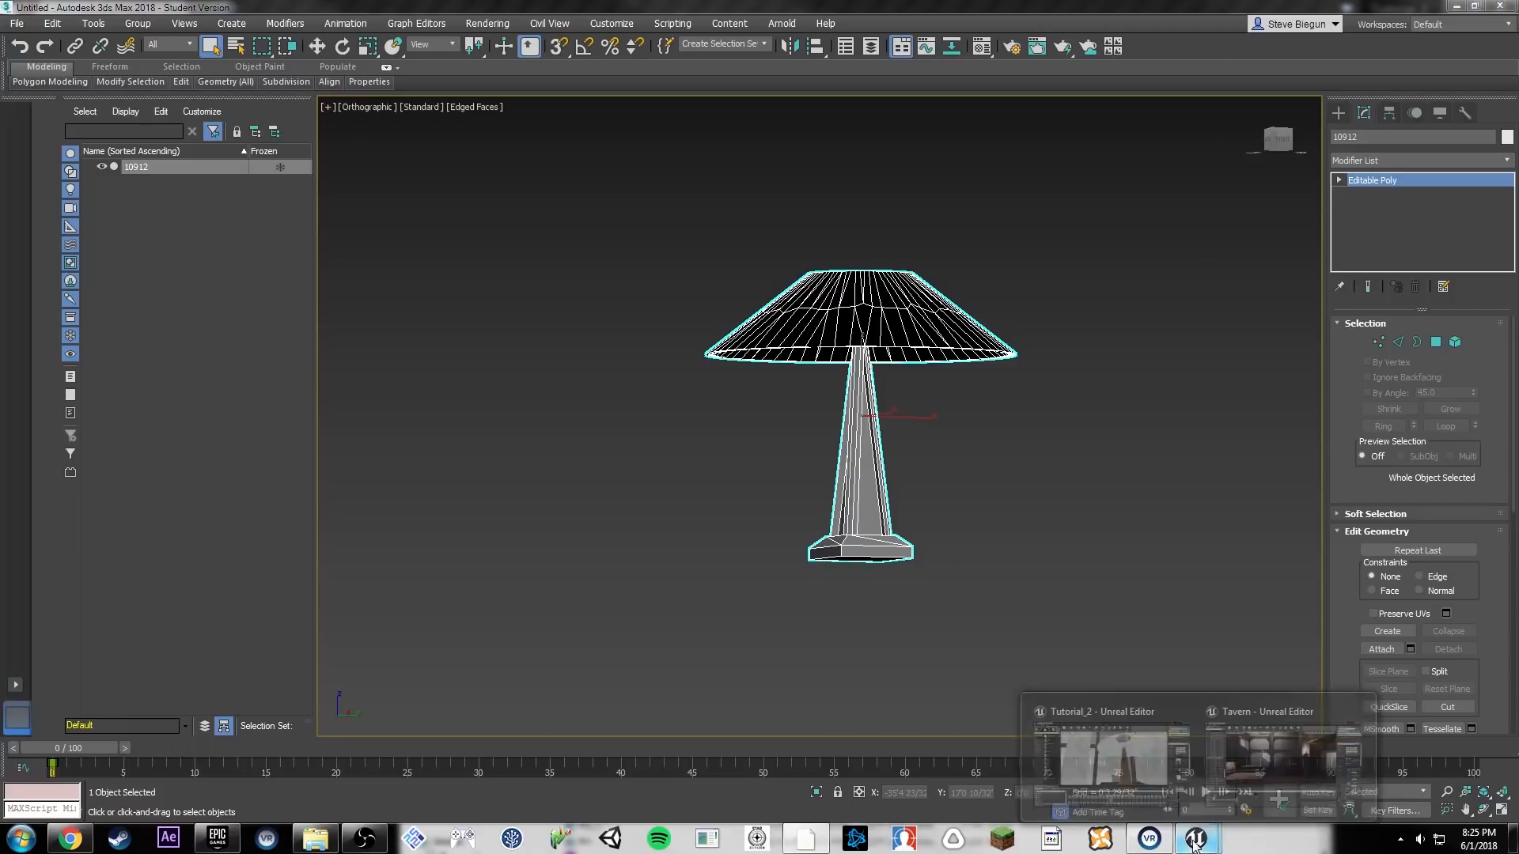
left_click(1066, 768)
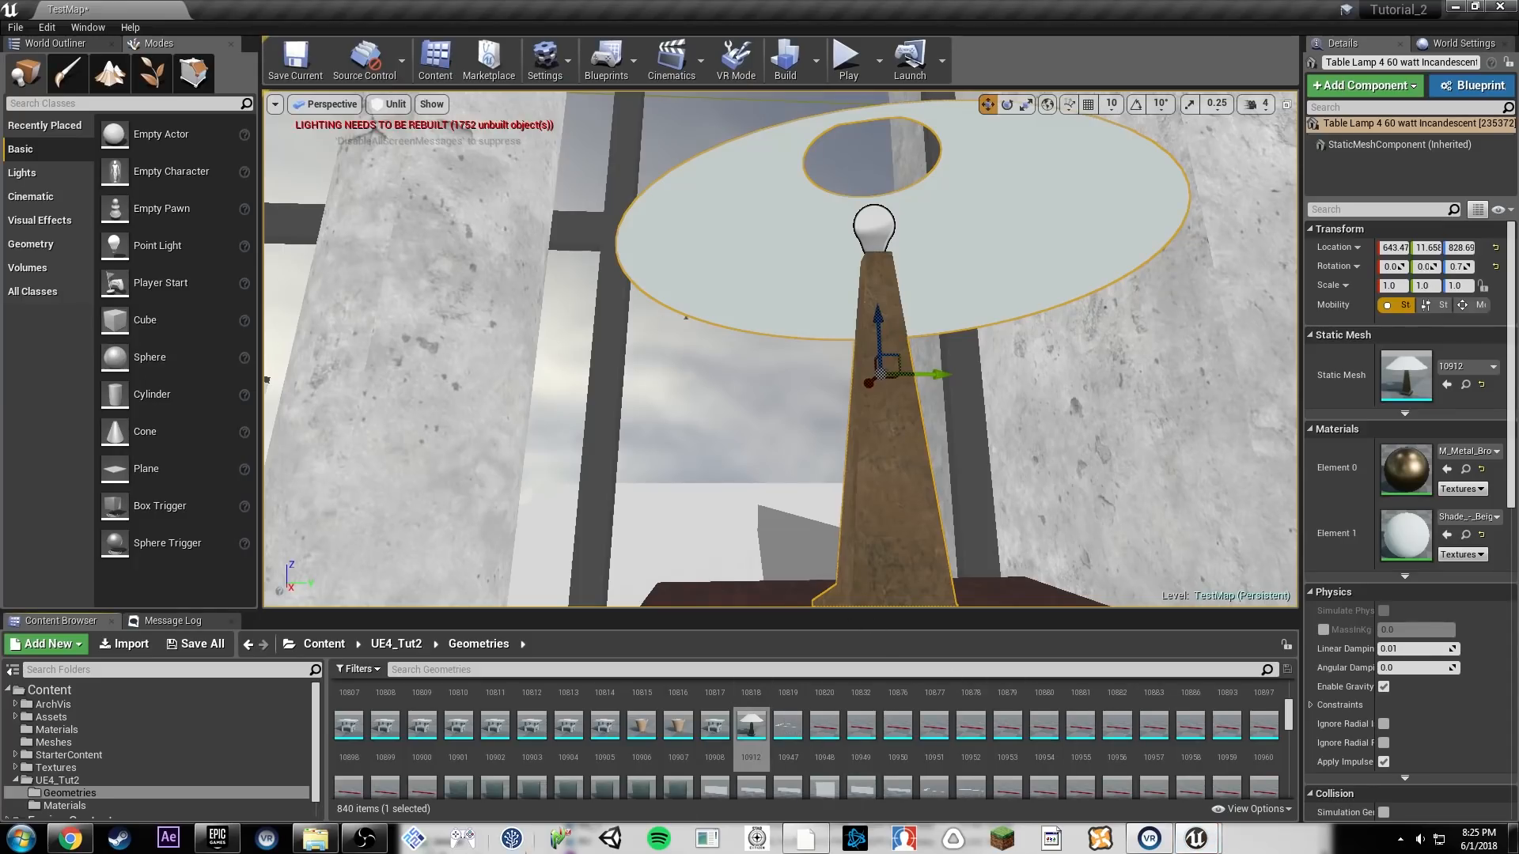
left_click(310, 837)
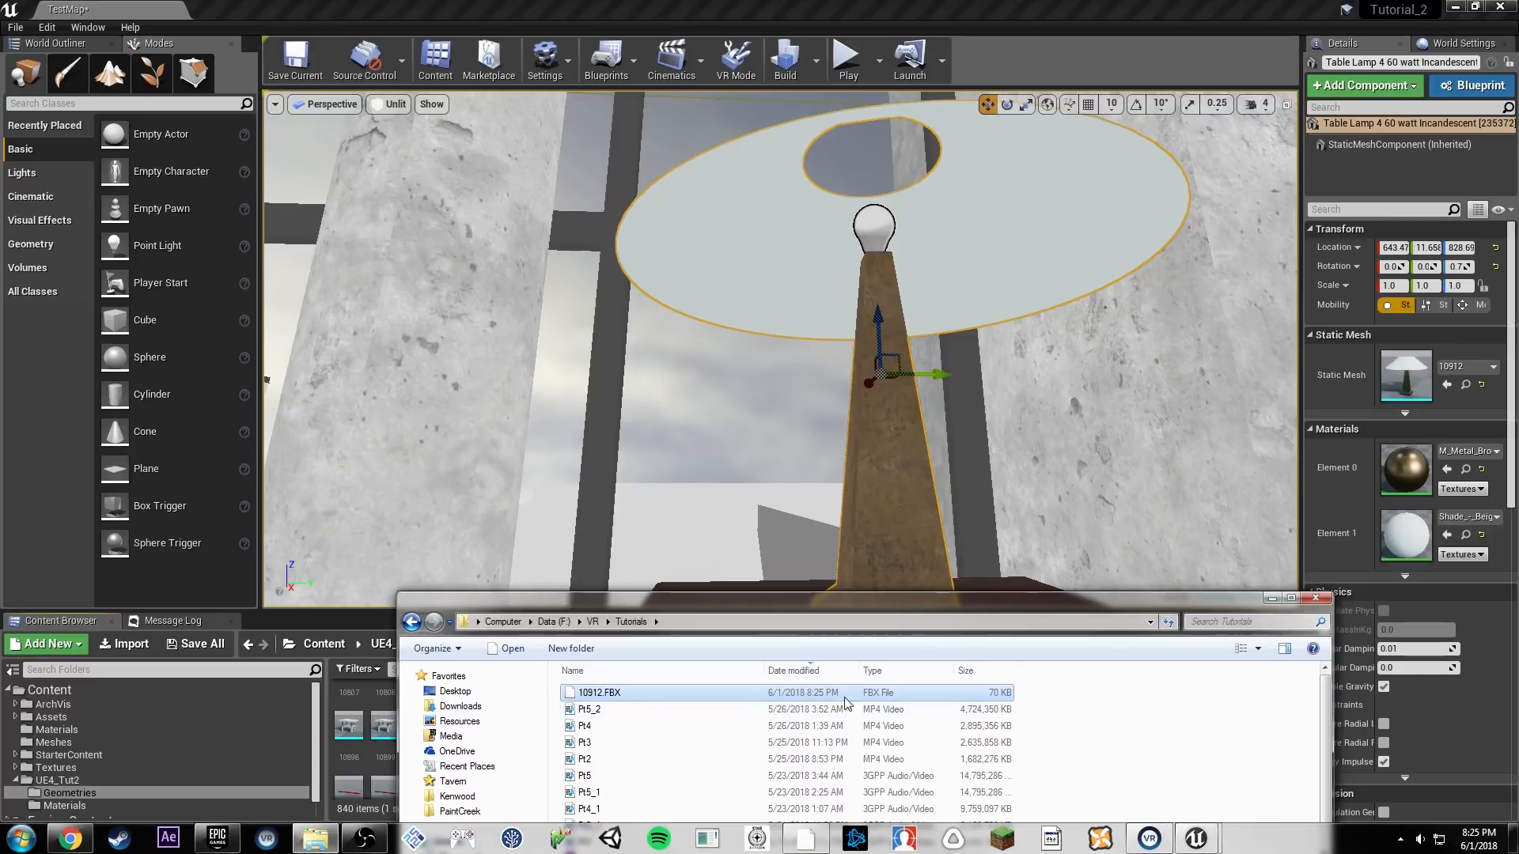
left_click_drag(899, 604, 664, 162)
left_click_drag(393, 243, 789, 737)
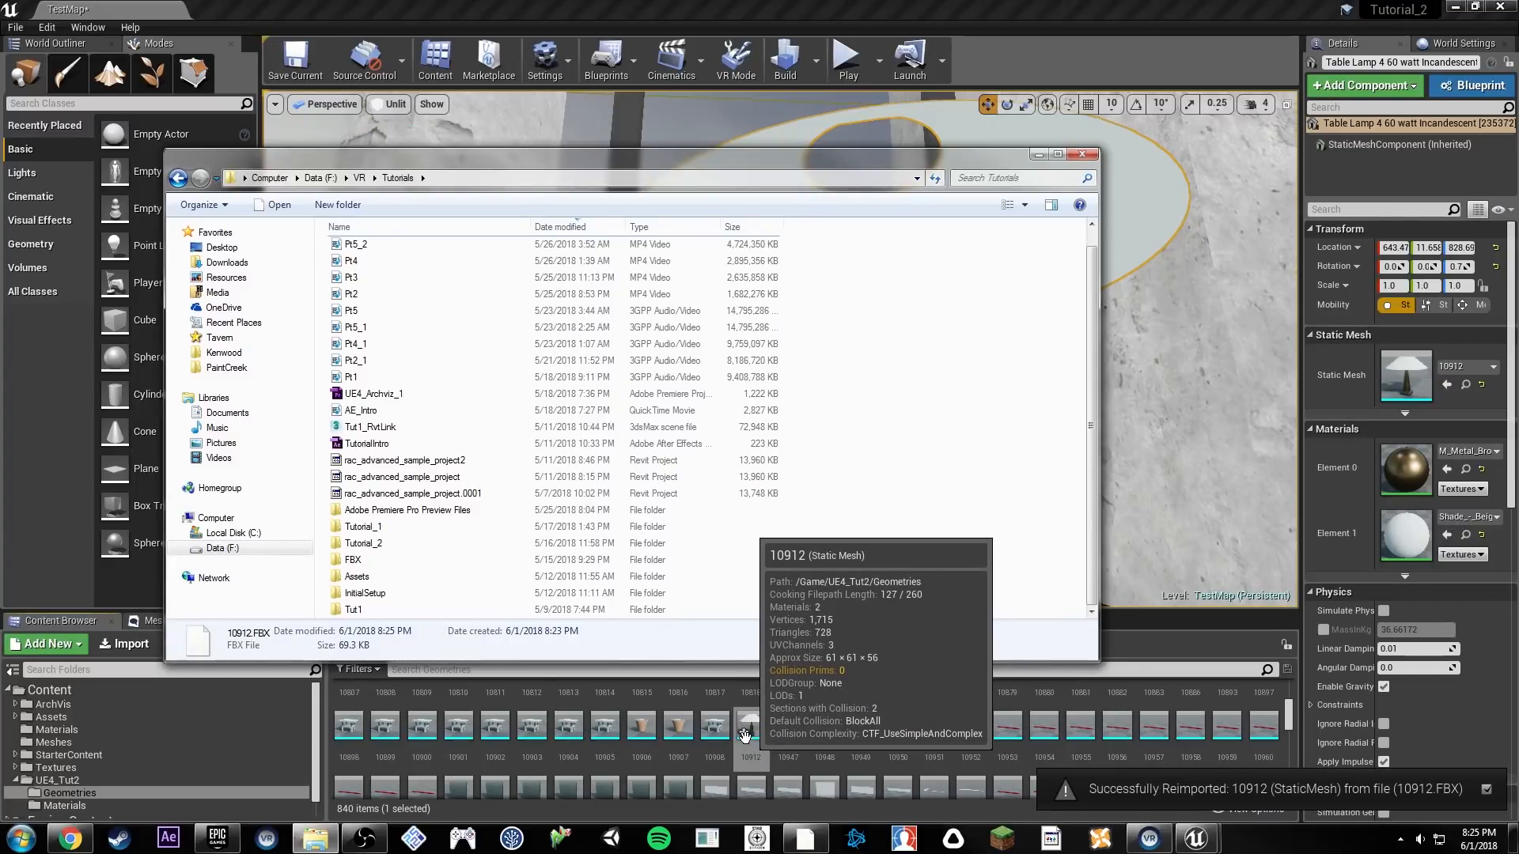
left_click(742, 356)
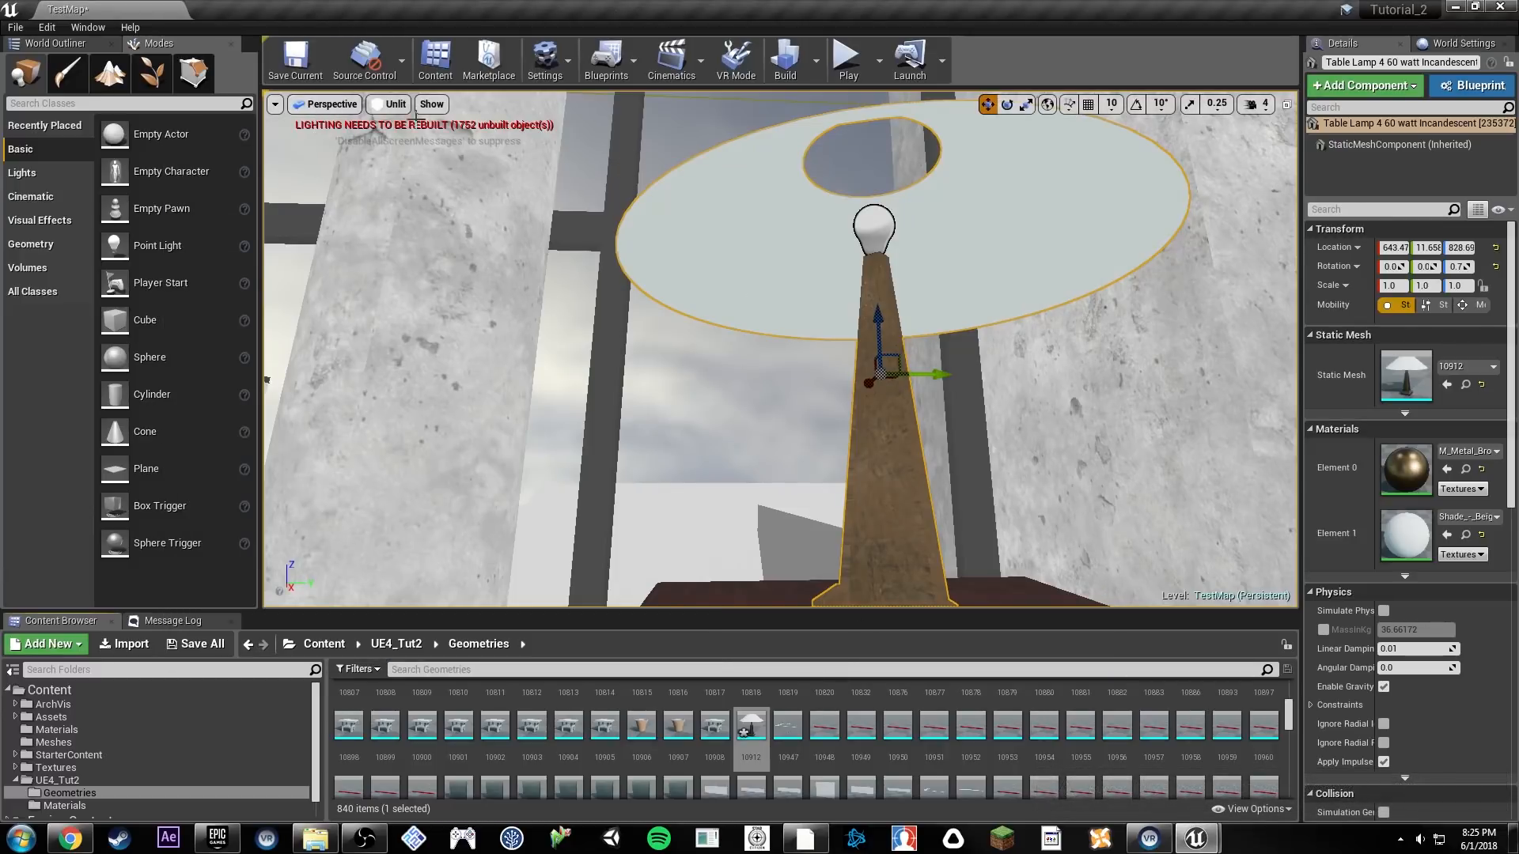
Step: Examine the reimported lamp's stem and base from several sides in the level
right_click_drag(826, 316, 886, 348)
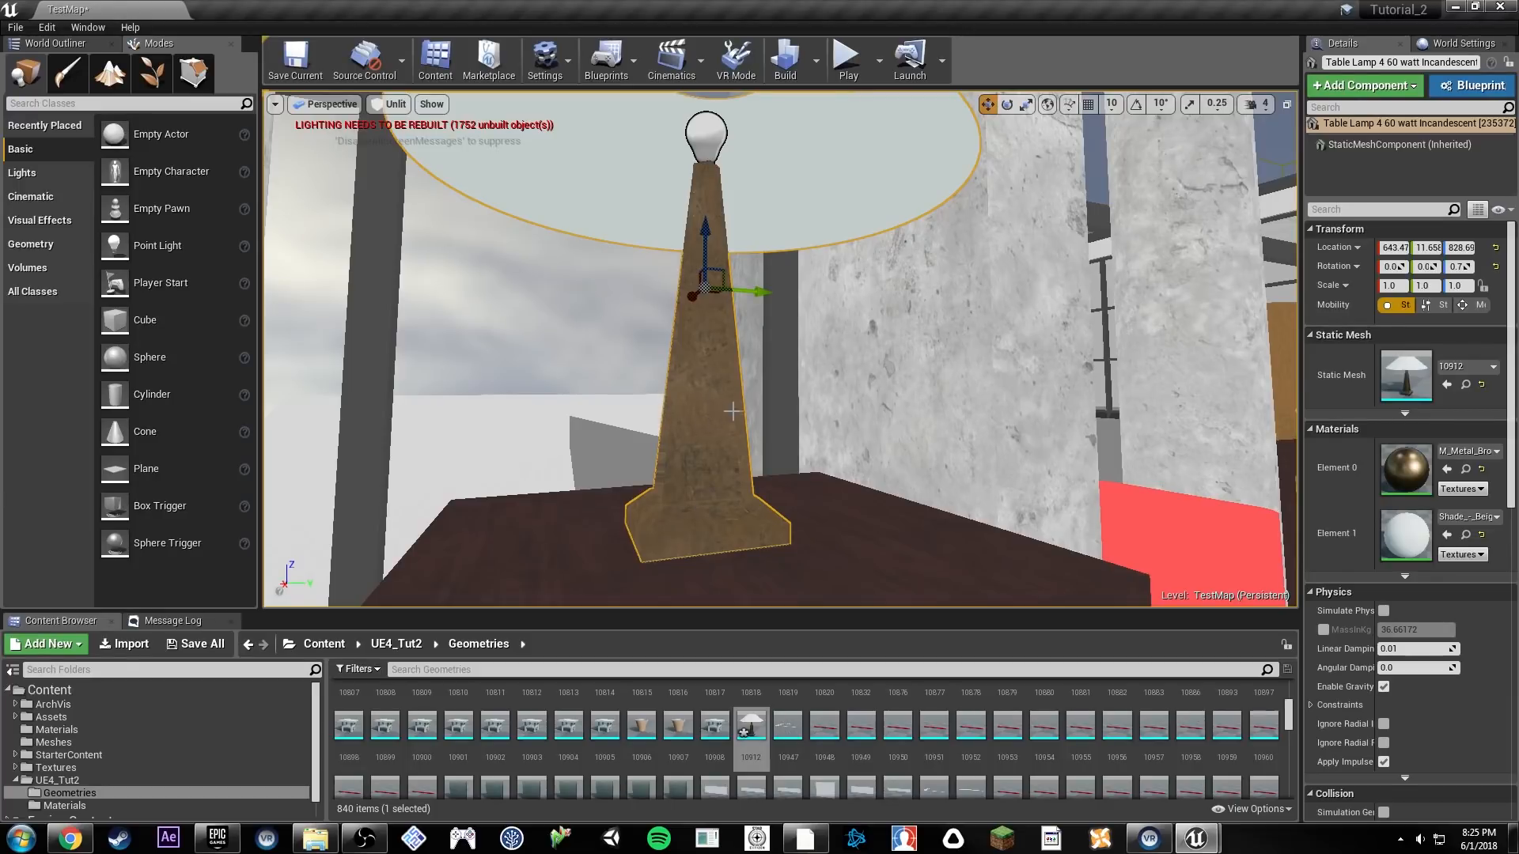
right_click_drag(762, 388, 506, 408)
key("d")
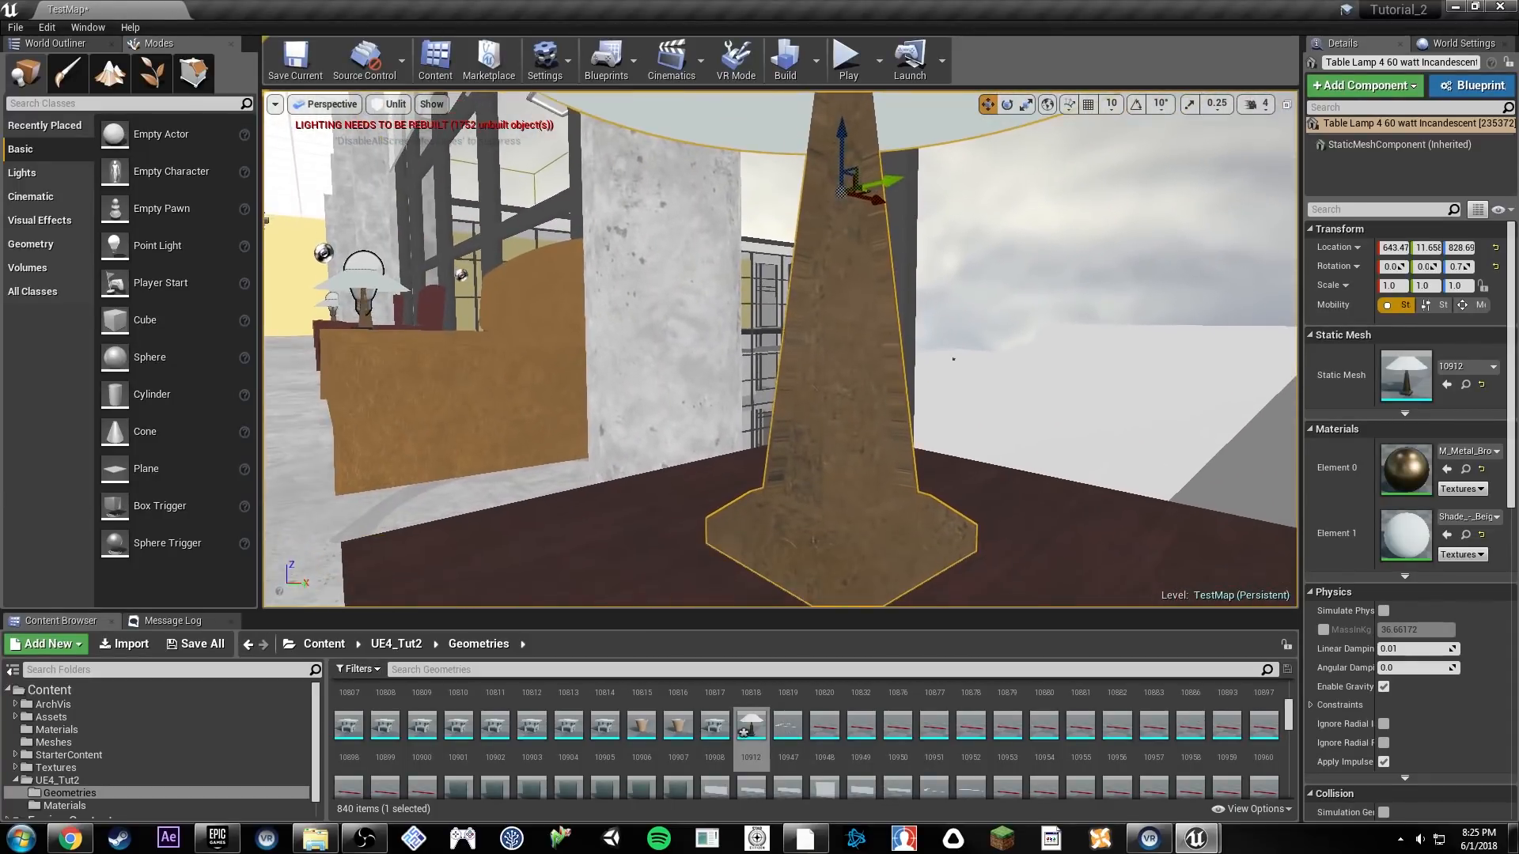
right_click_drag(813, 388, 1009, 353)
key("a")
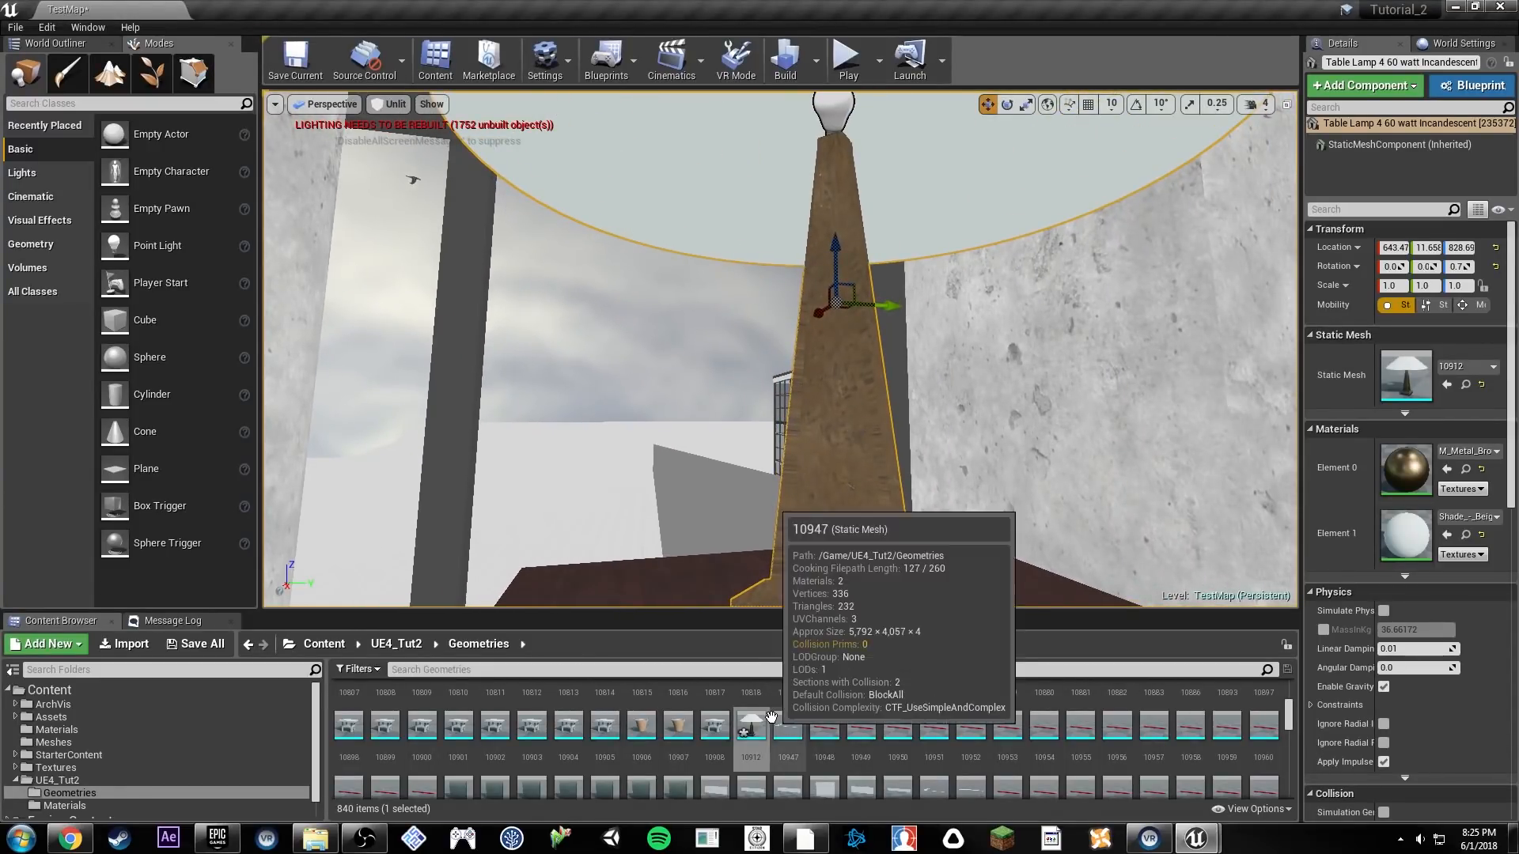
Step: Compare the lamp in the unlit, wireframe and lit view modes, finishing in lit mode
right_click_drag(924, 346, 902, 404)
key("a")
key("w")
key("alt+4")
key("d")
key("alt+3")
key("alt+2")
key("alt+4")
right_click_drag(607, 301, 665, 259)
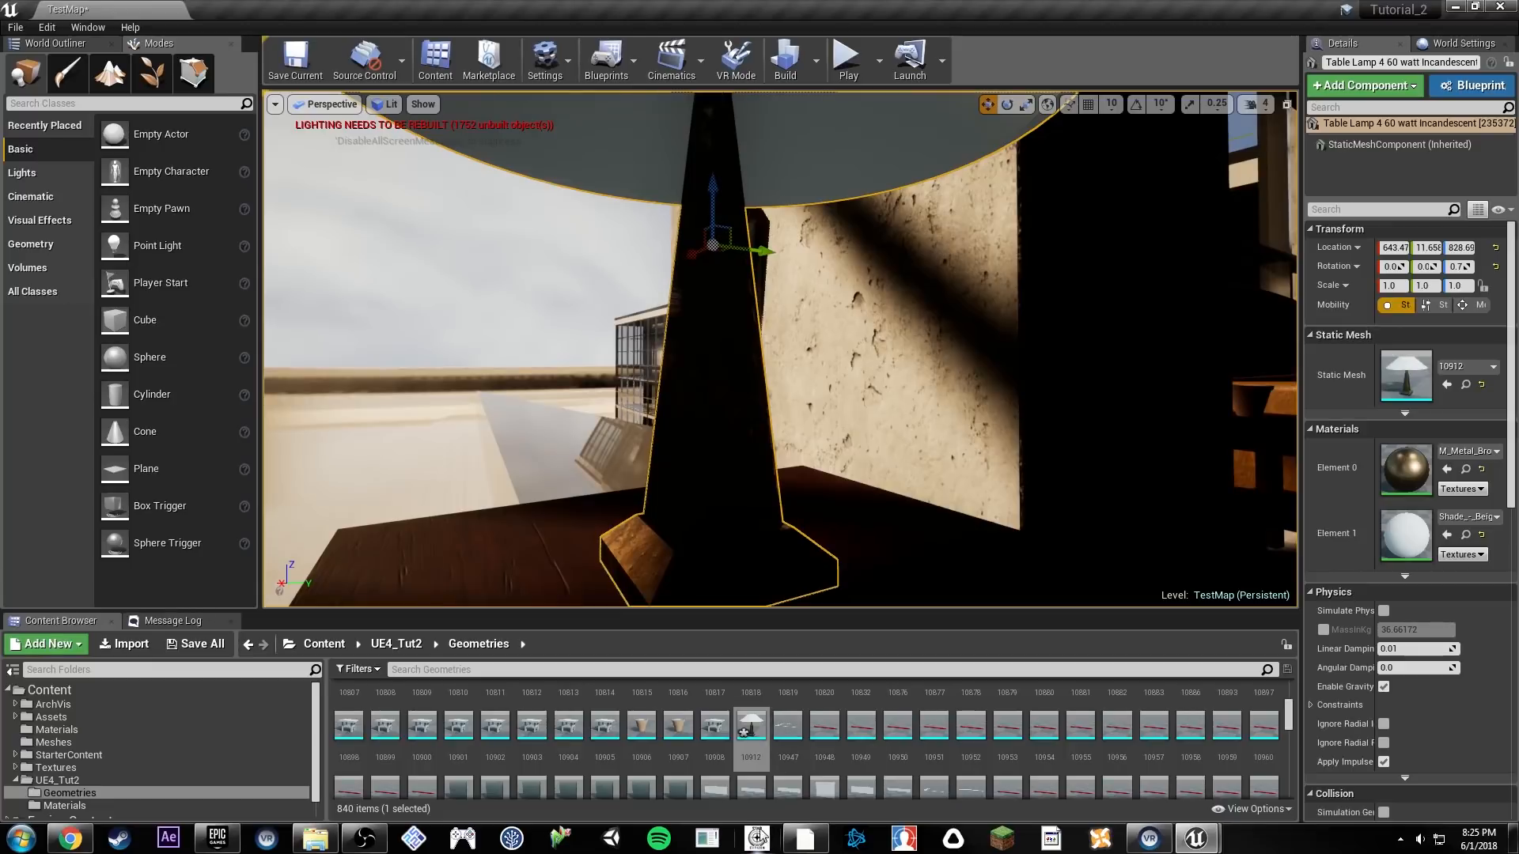
Step: Switch to 3ds Max, select the four side polygons of the lamp's base and extrude them well outward
left_click(812, 836)
middle_click_drag(895, 474, 749, 454, "alt")
scroll(911, 452, "up", 4)
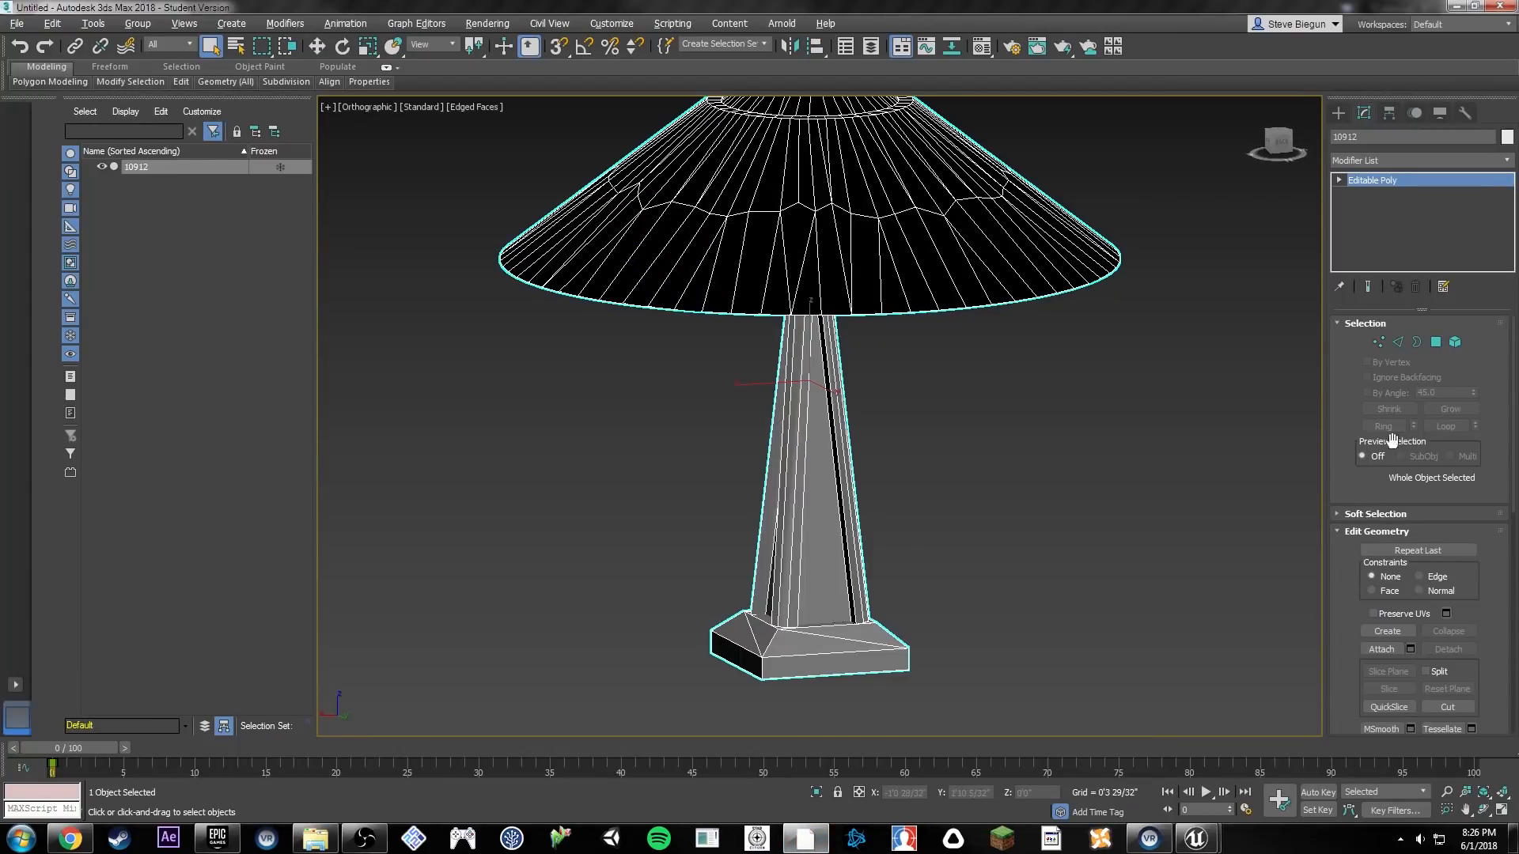
left_click(1435, 342)
middle_click_drag(894, 671, 748, 639, "alt")
left_click_drag(990, 657, 990, 654)
middle_click_drag(981, 655, 816, 667, "alt")
key("ctrl+d")
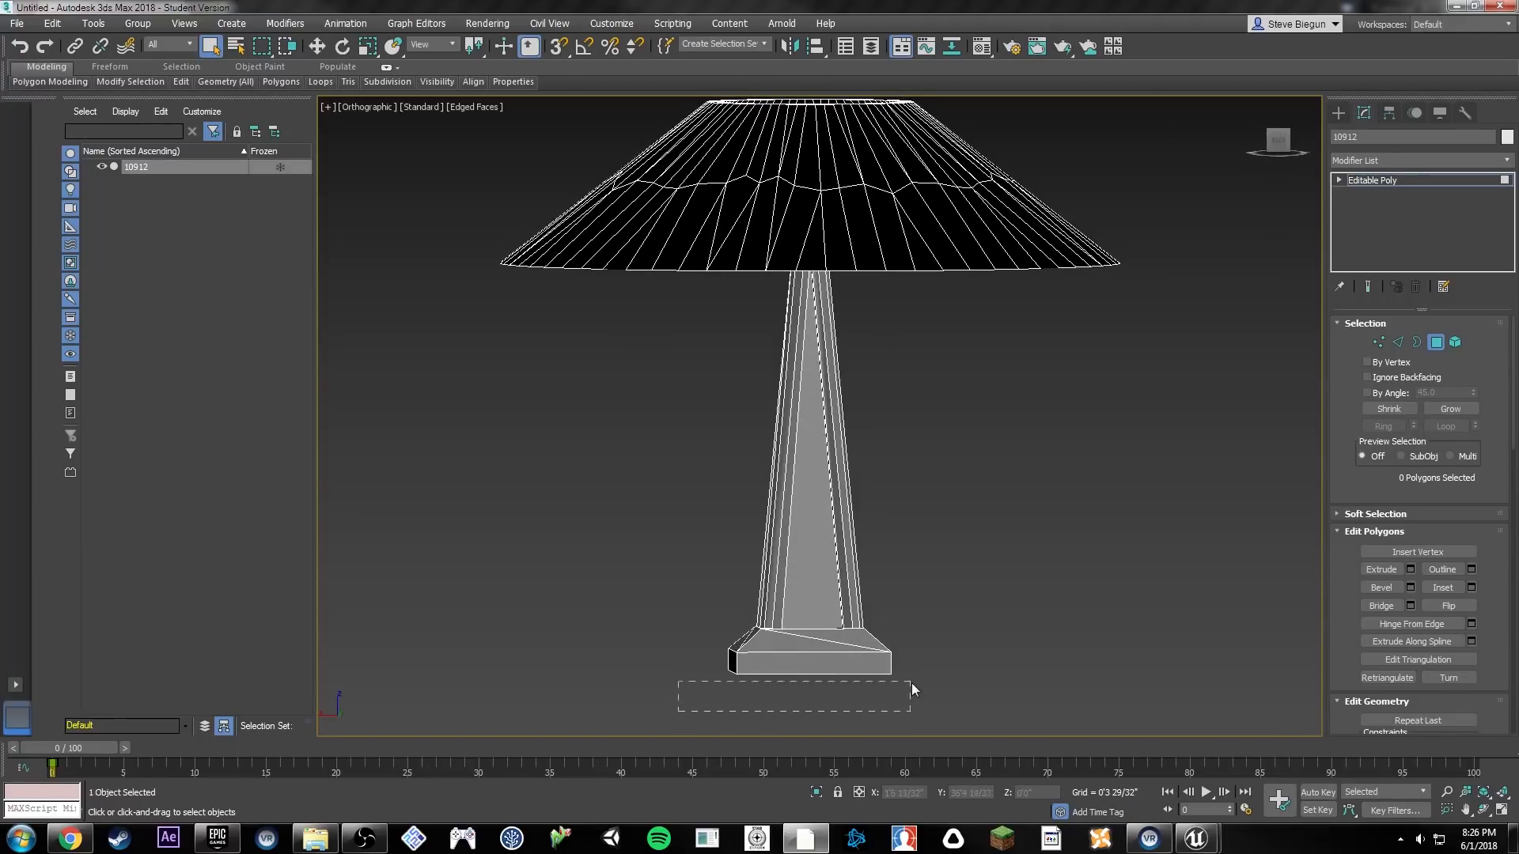
left_click(1411, 570)
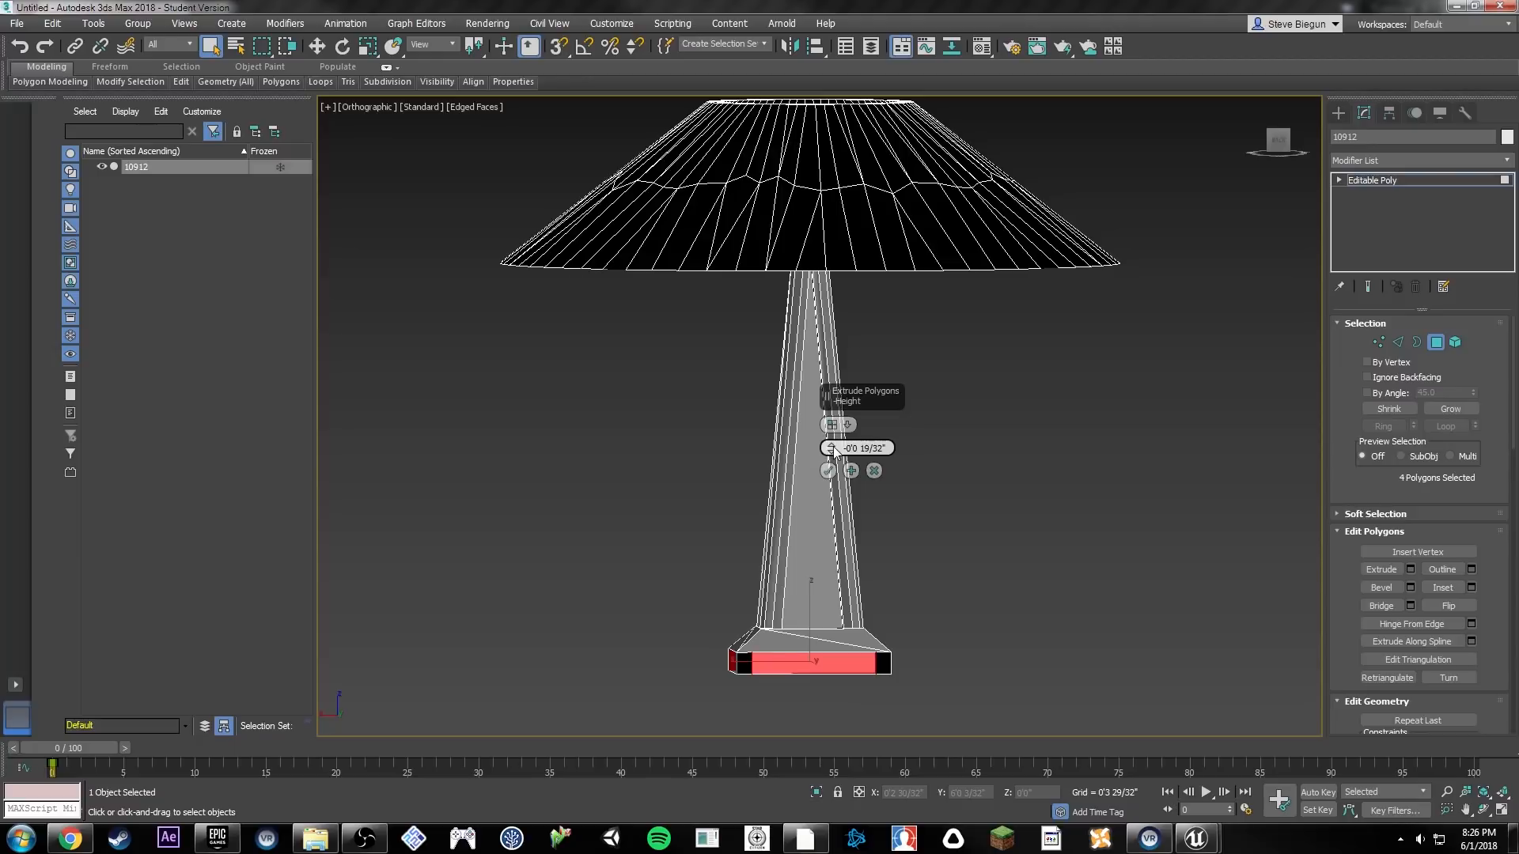
left_click_drag(833, 418, 833, 341)
middle_click_drag(685, 426, 812, 514, "alt")
left_click(829, 472)
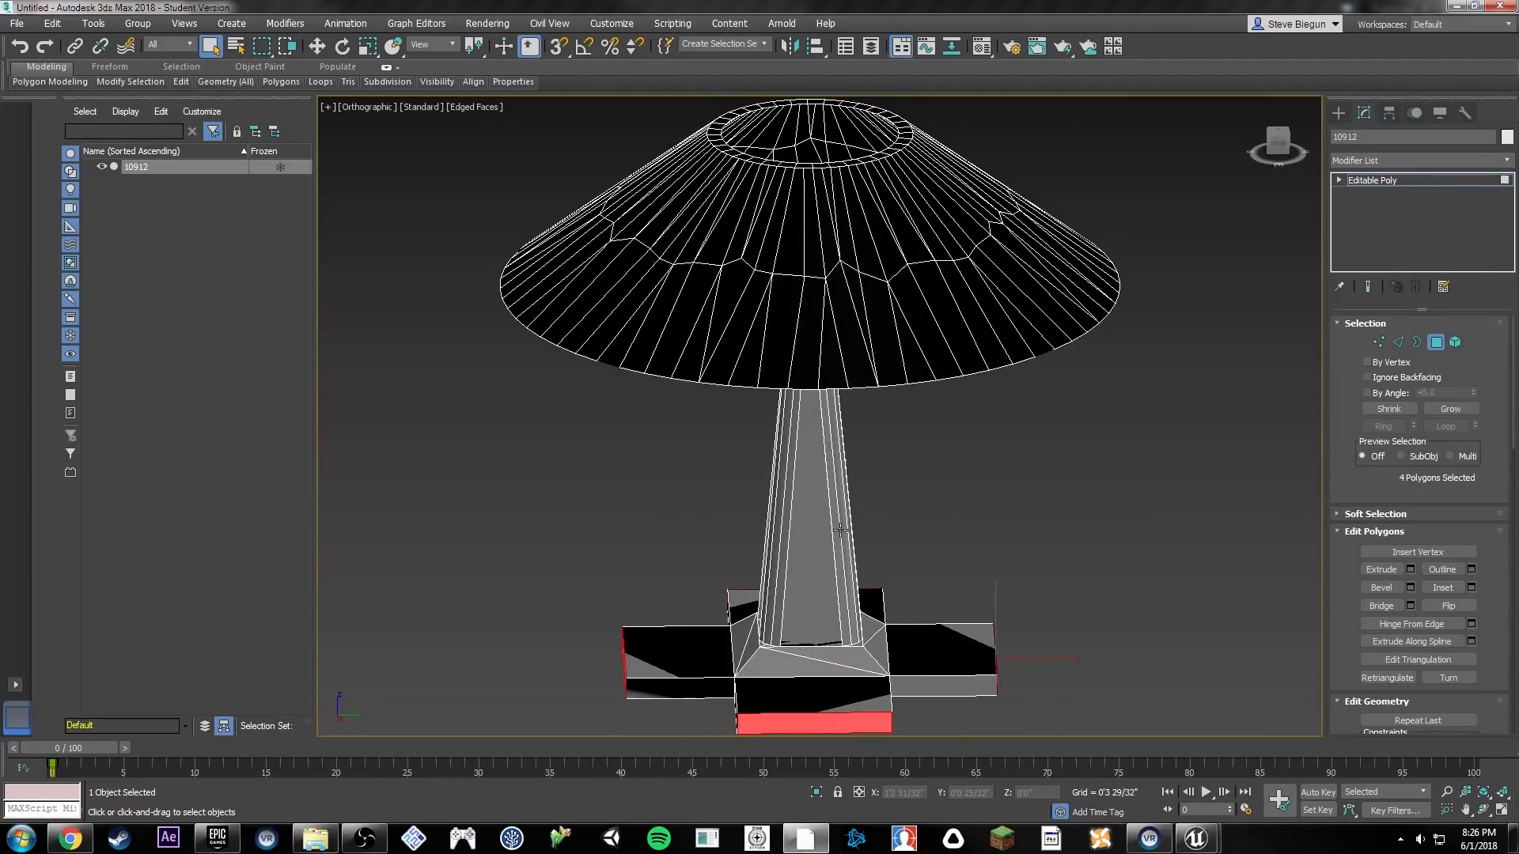
scroll(841, 528, "down", 2)
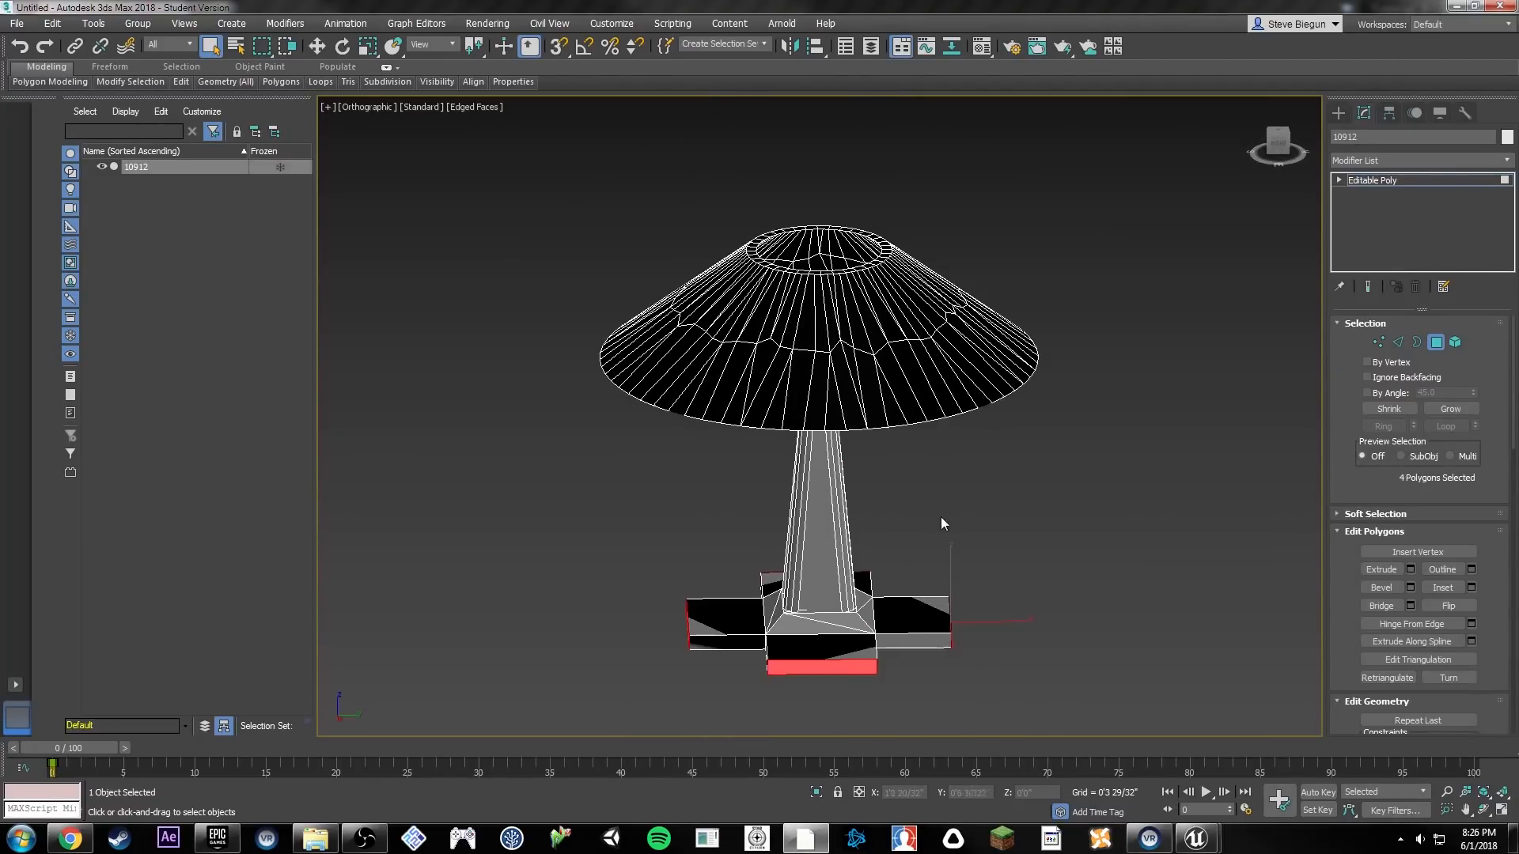
Step: Export the lamp with the extruded base as FBX, overwriting 10912.FBX
left_click(35, 24)
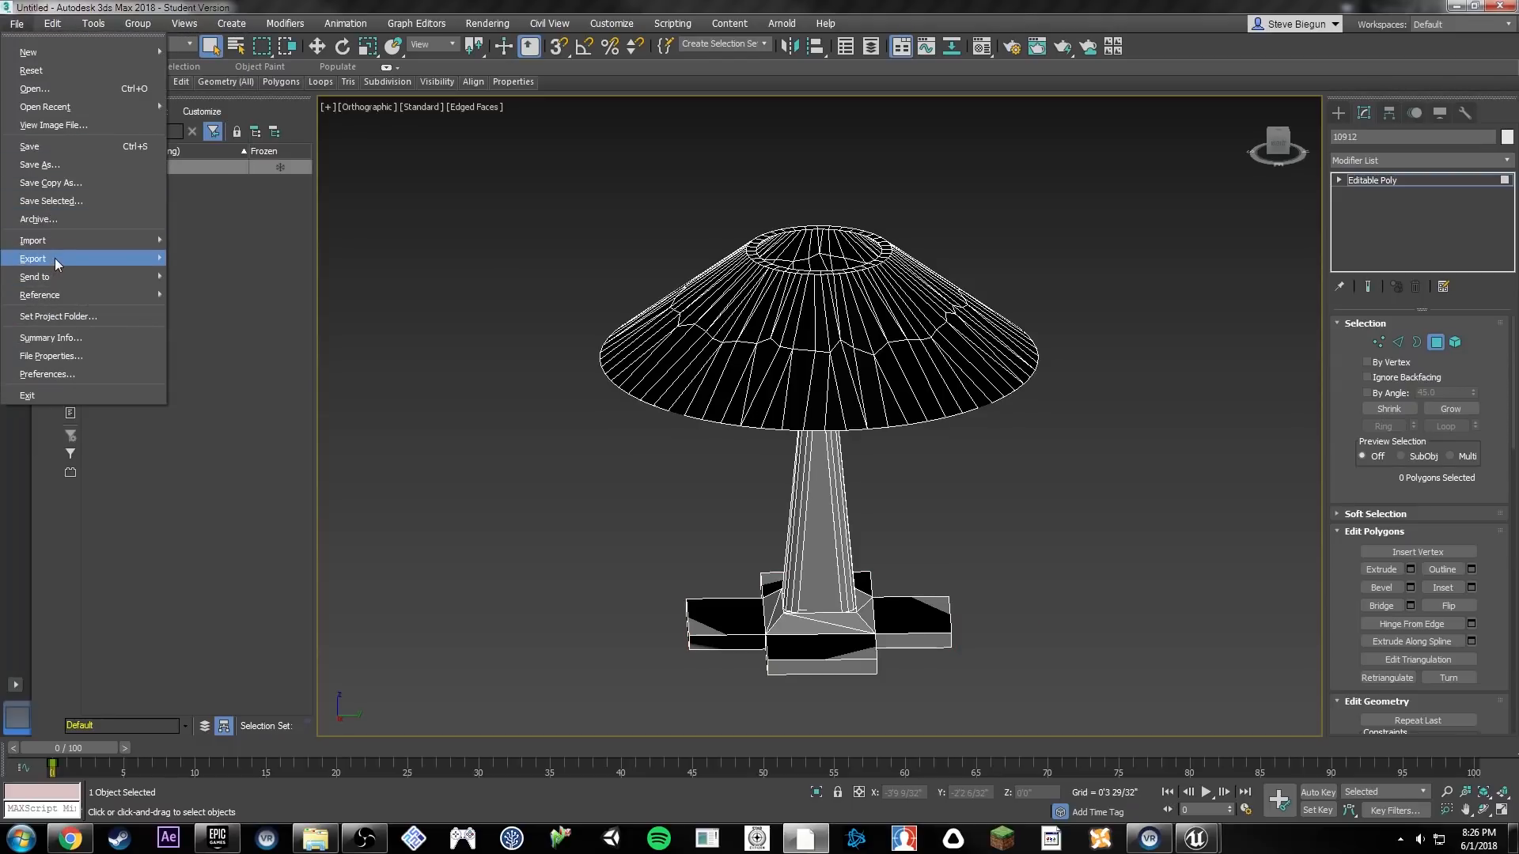
mouse_move(60, 263)
left_click(235, 270)
double_click(197, 217)
left_click(800, 469)
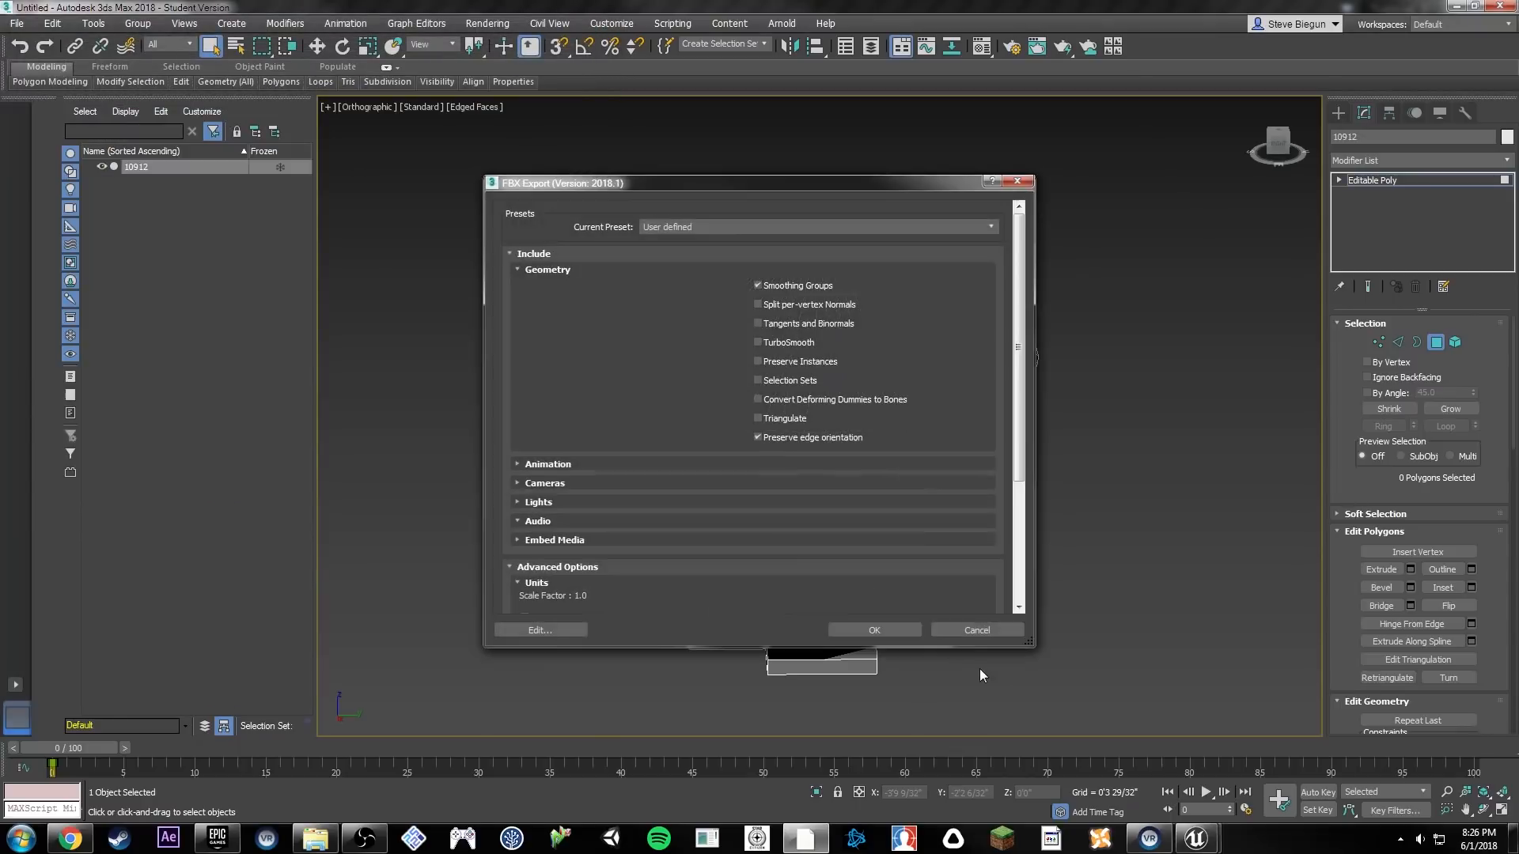
left_click(911, 630)
Step: Return to the Tutorial_2 Unreal Editor and reimport static mesh 10912 from its source file
left_click(1185, 850)
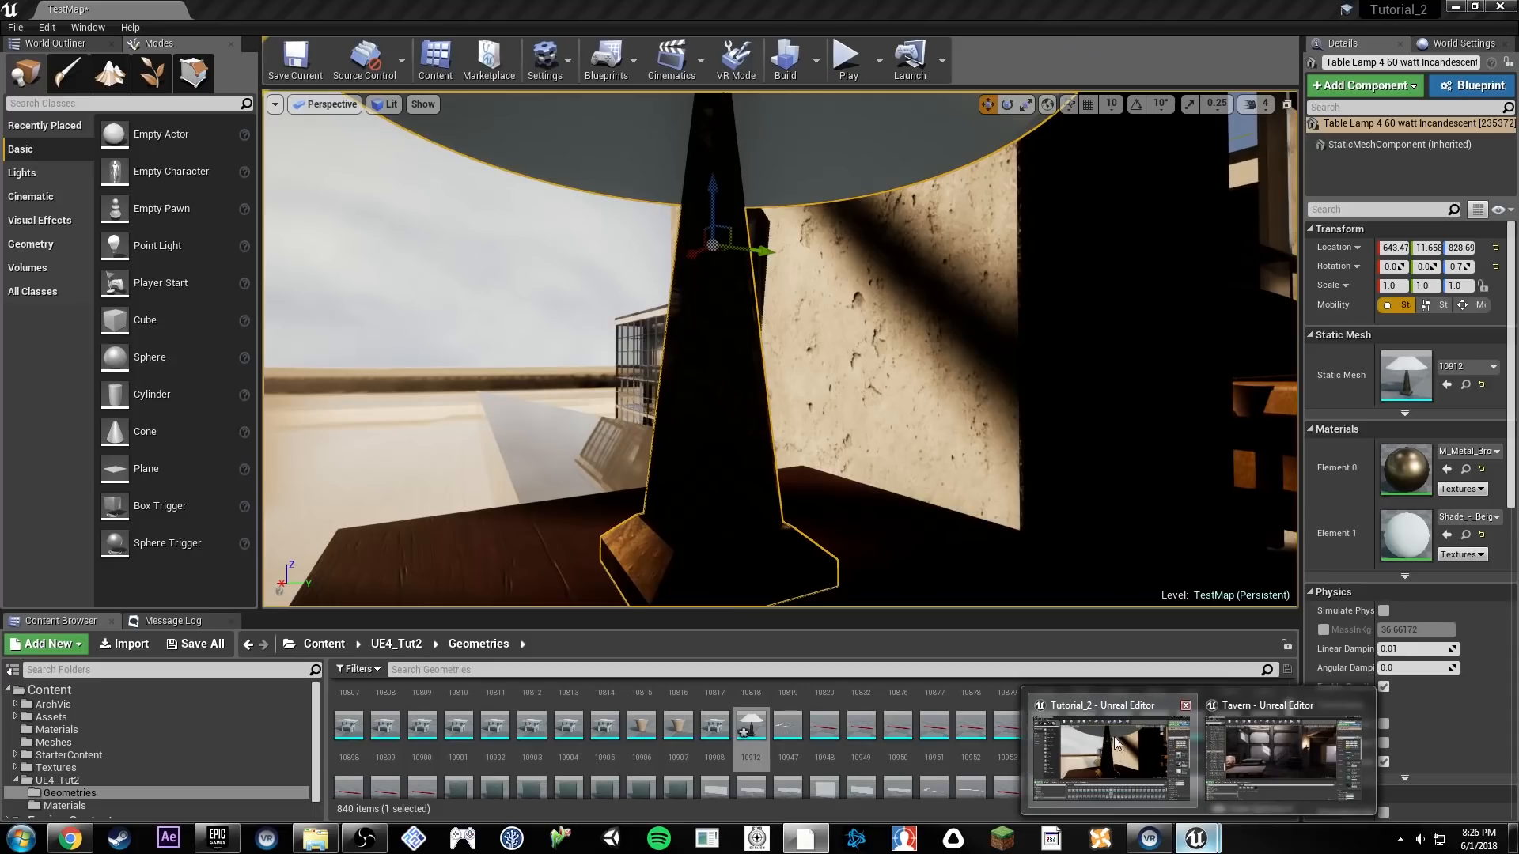
left_click(1116, 744)
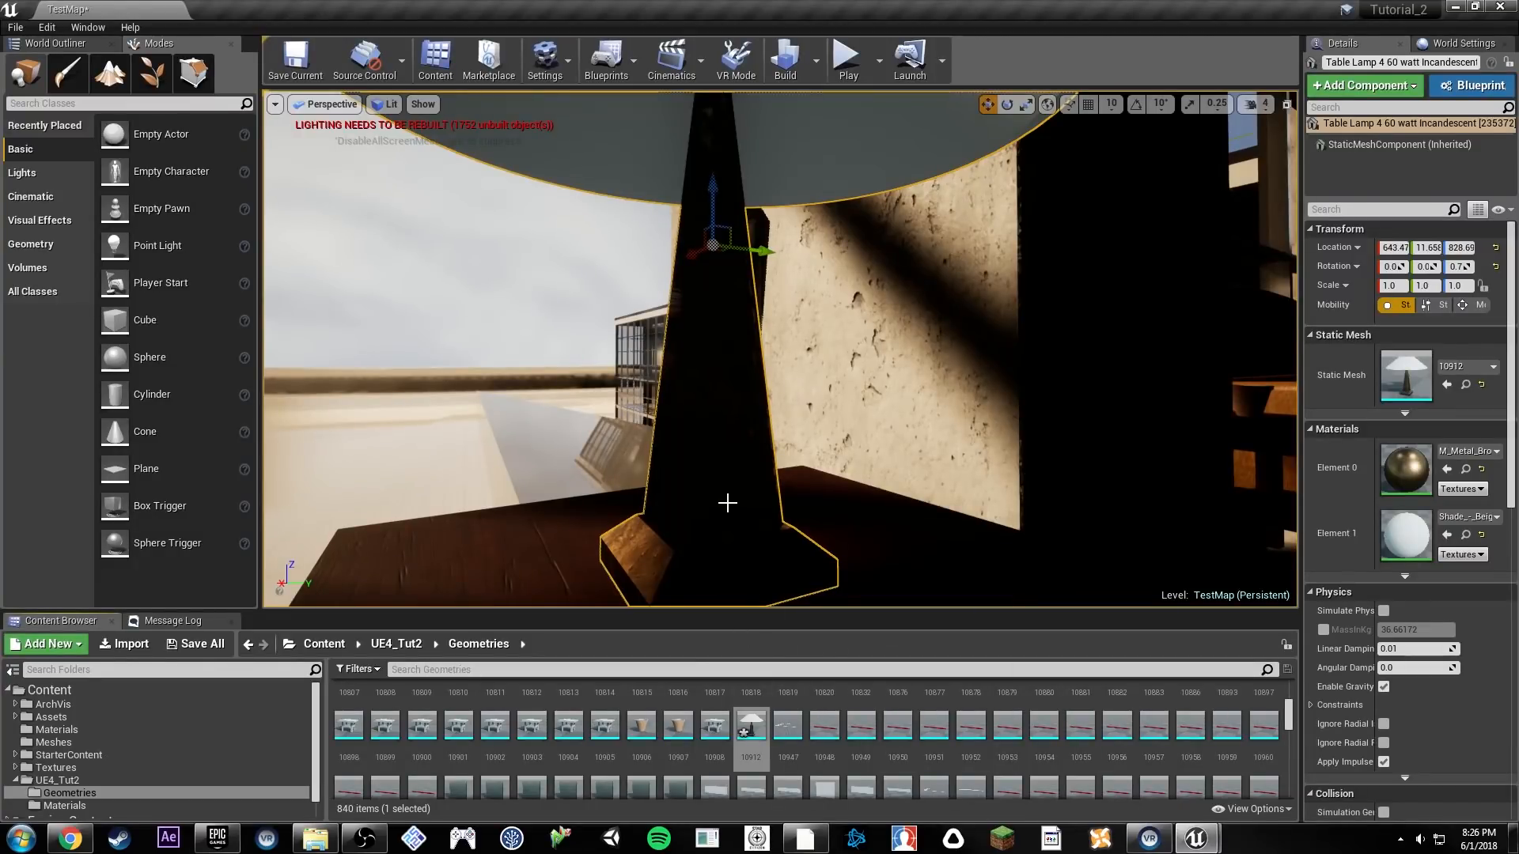
right_click(734, 582)
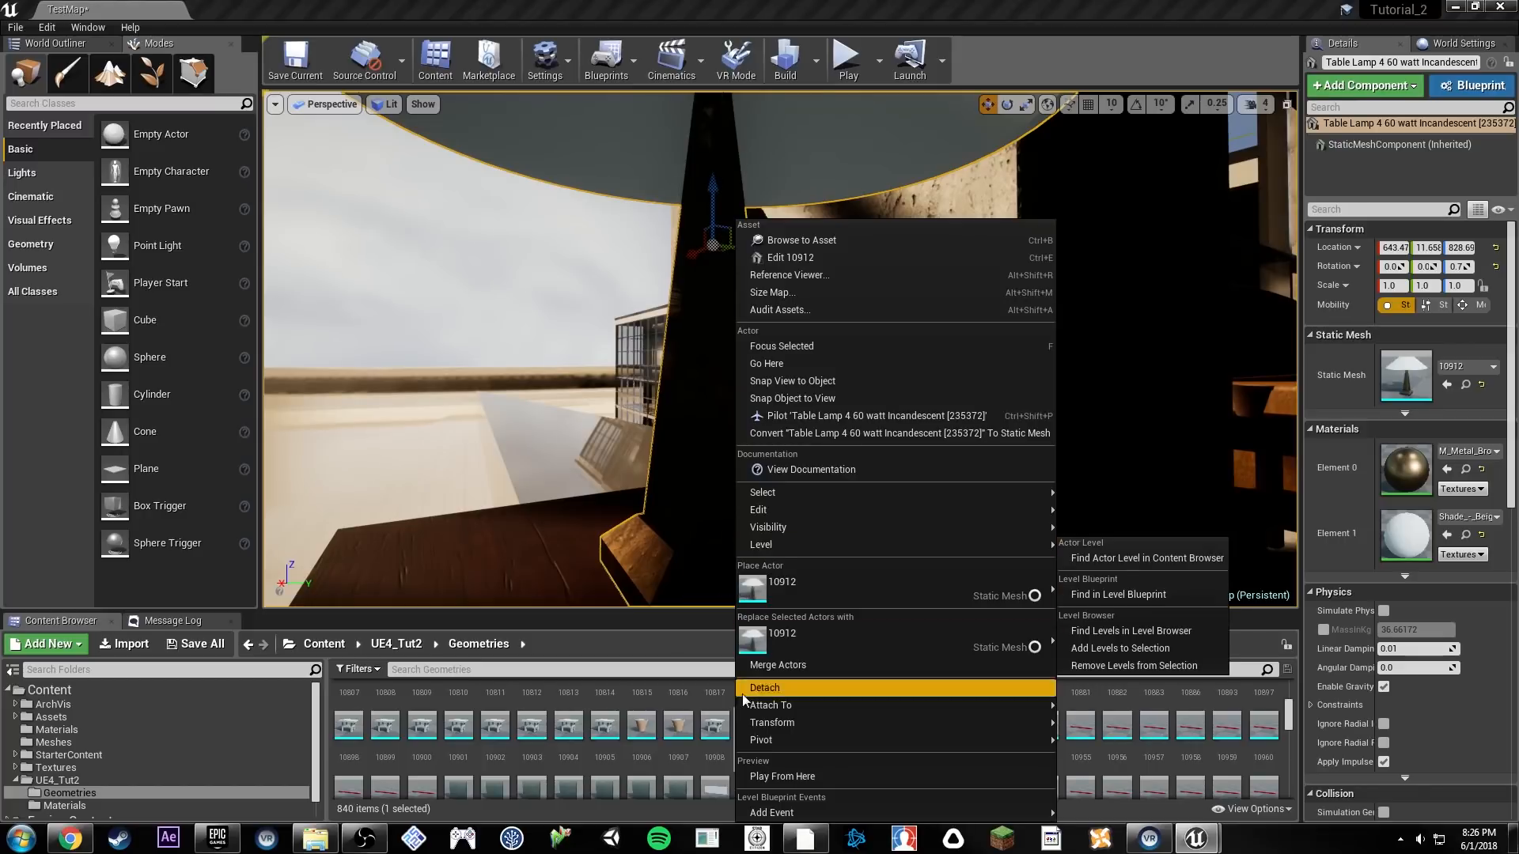
left_click(714, 725)
right_click(747, 723)
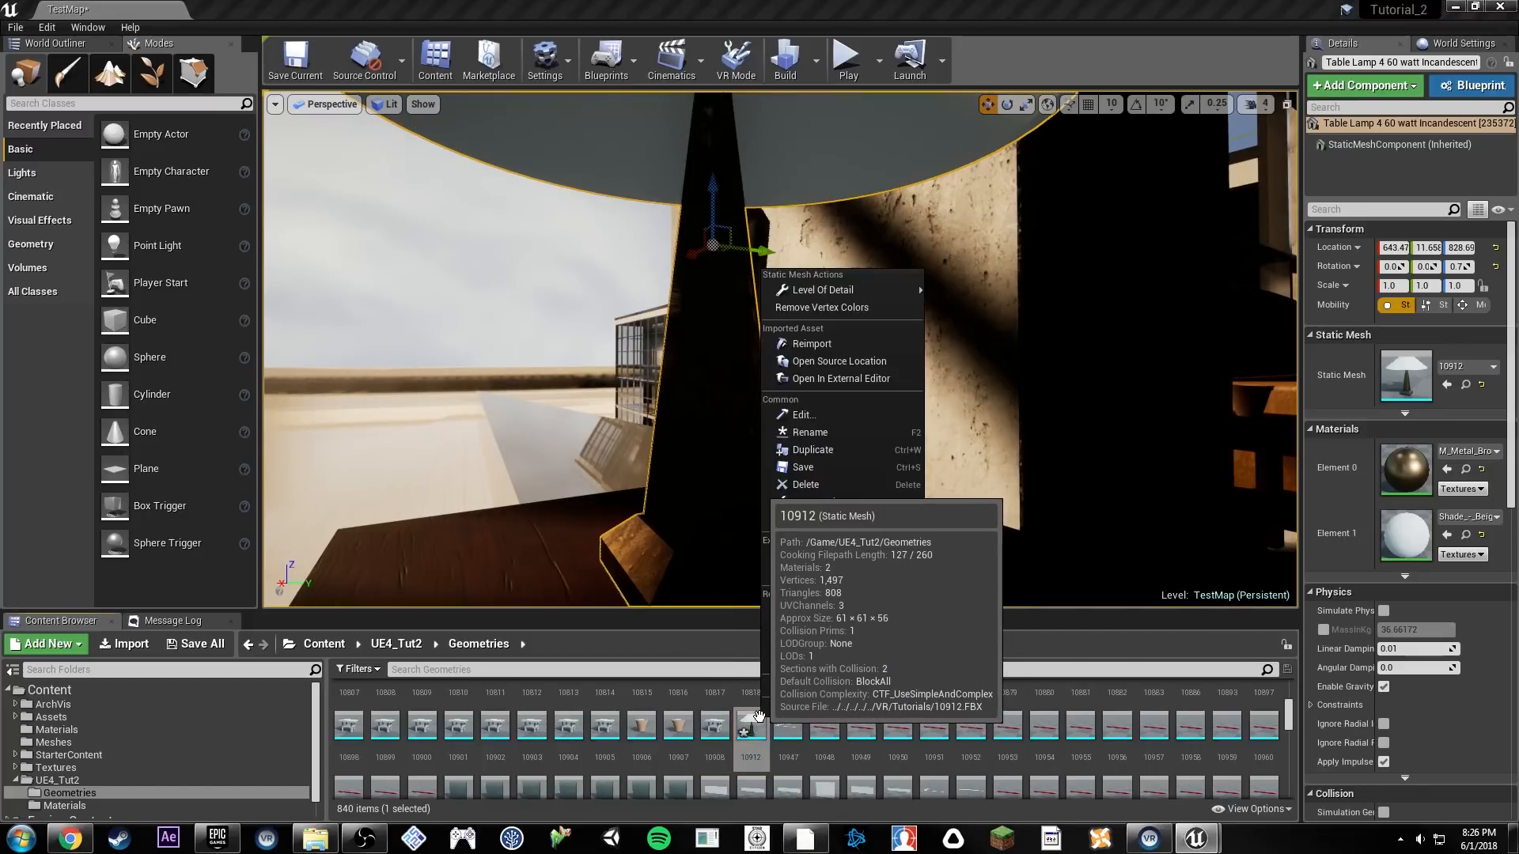
mouse_move(836, 503)
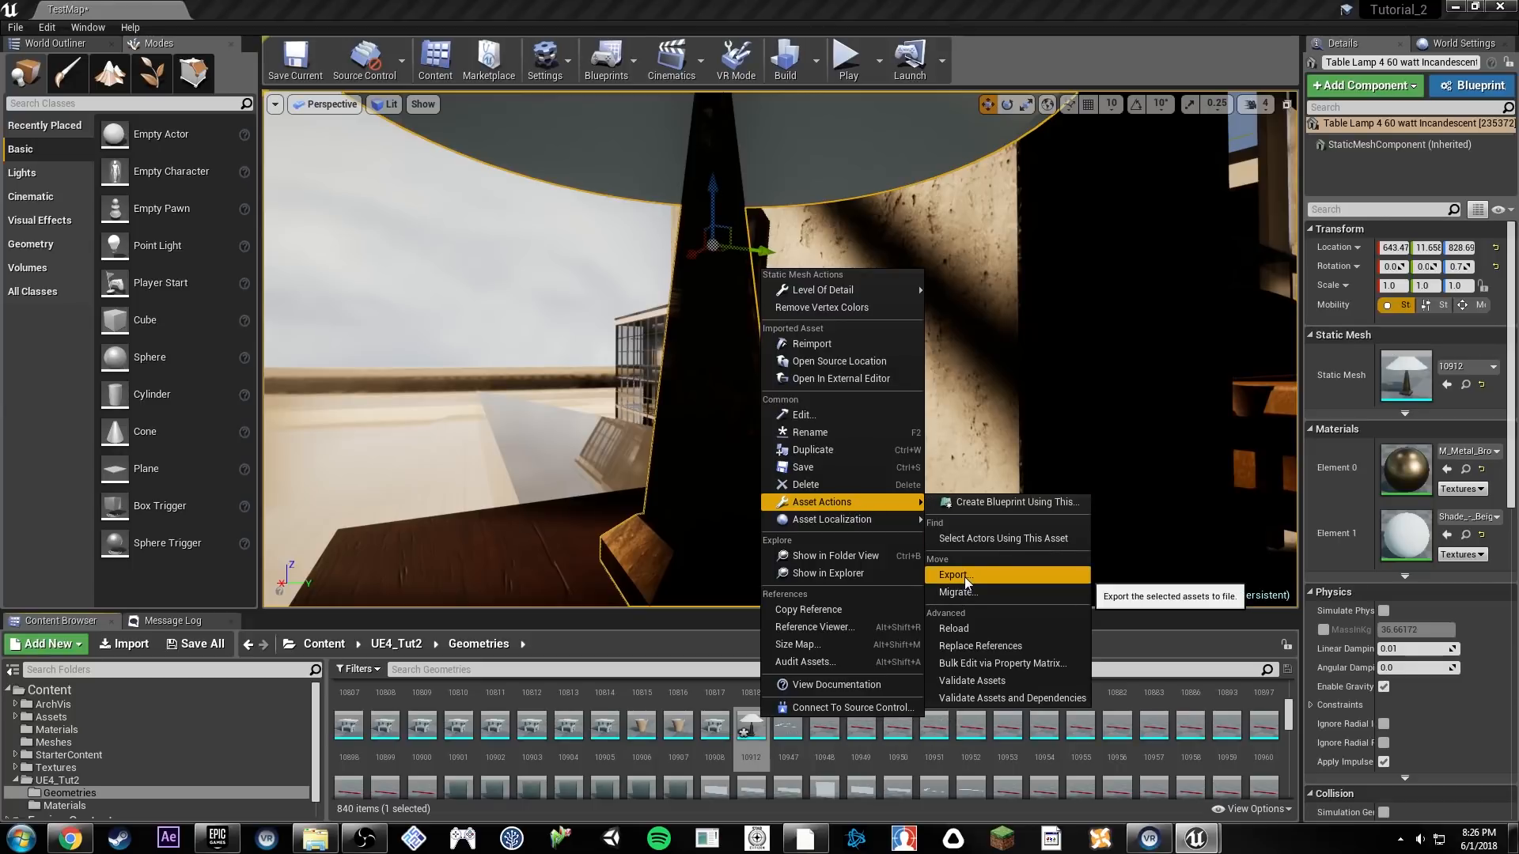
left_click(811, 343)
Step: Set the viewport to unlit mode and examine the lamp's extended base arms
right_click_drag(802, 455, 800, 461)
right_click_drag(881, 380, 912, 363)
key("alt+3")
right_click_drag(589, 226, 616, 346)
Step: Switch to 3ds Max, select the five polygons of one extruded base arm and raise them about 8 inches
left_click(804, 835)
left_click(1434, 343)
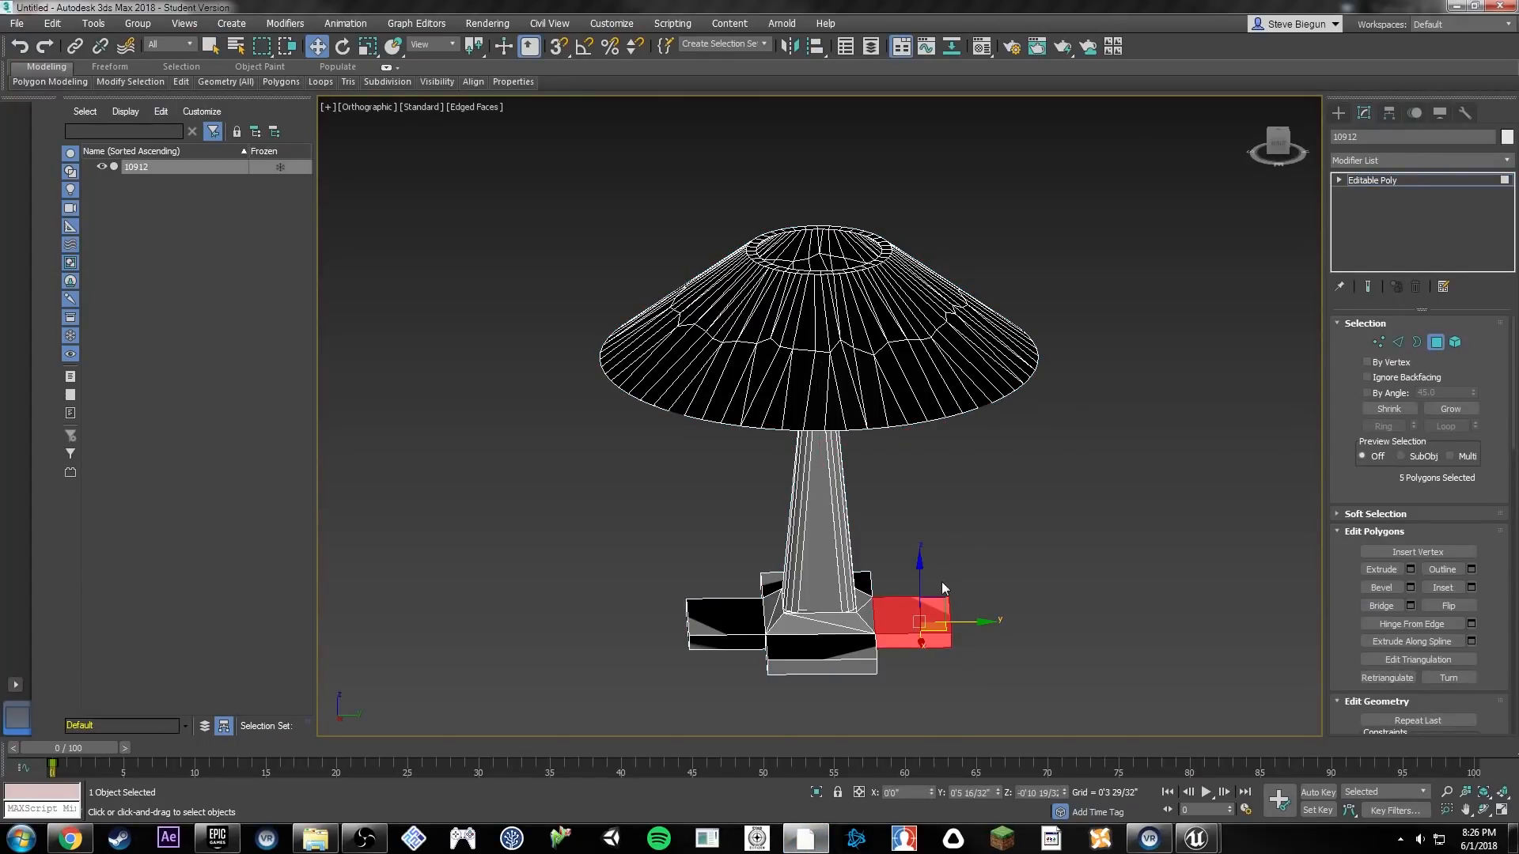
left_click_drag(922, 571, 922, 432)
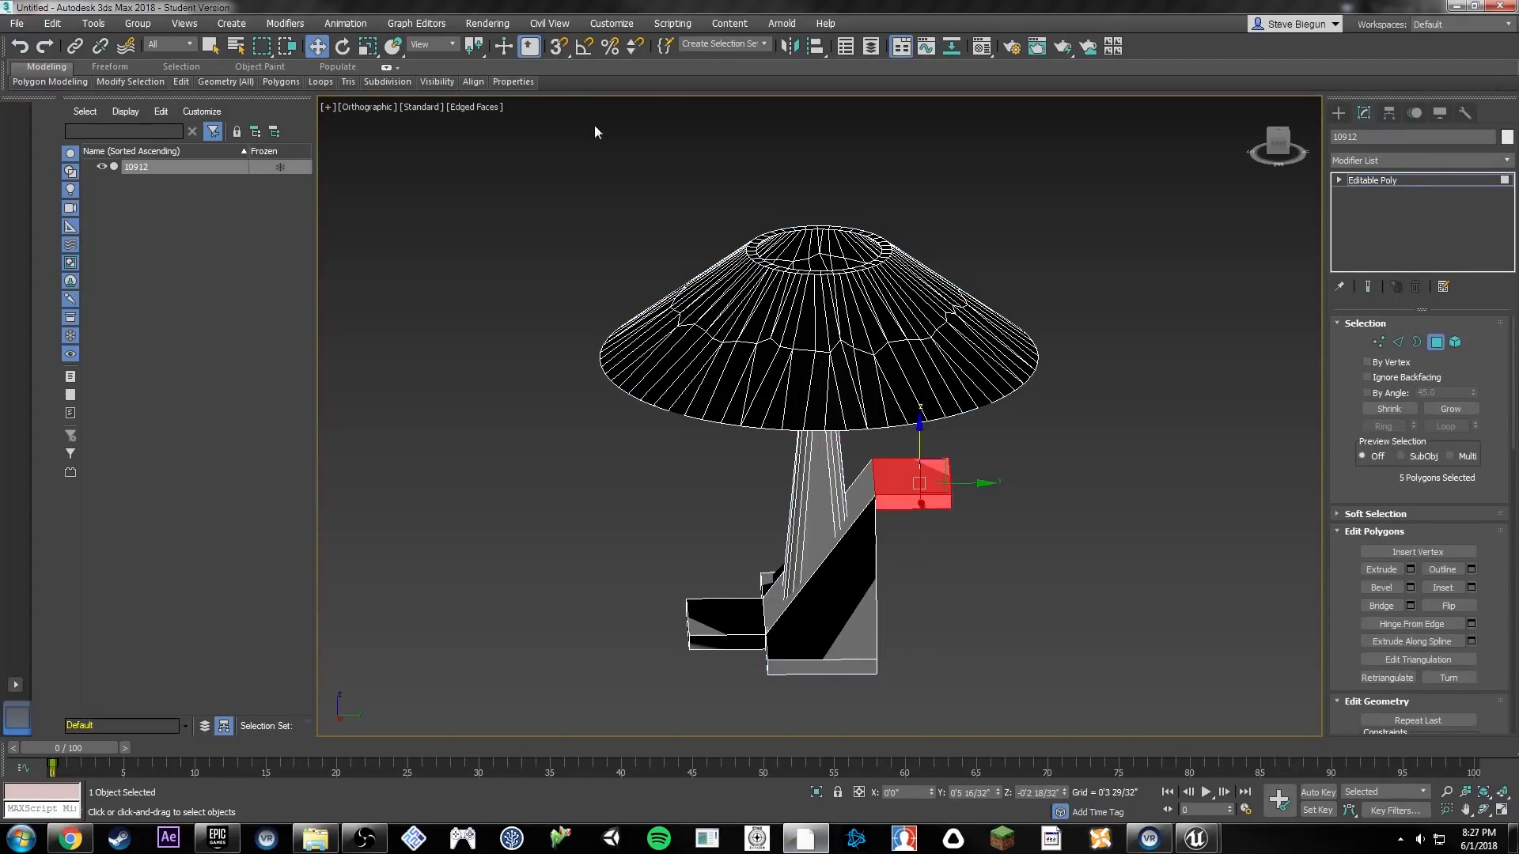
Step: Export the lamp with the raised arm as FBX, overwriting 10912.FBX
left_click(24, 27)
mouse_move(79, 261)
left_click(222, 273)
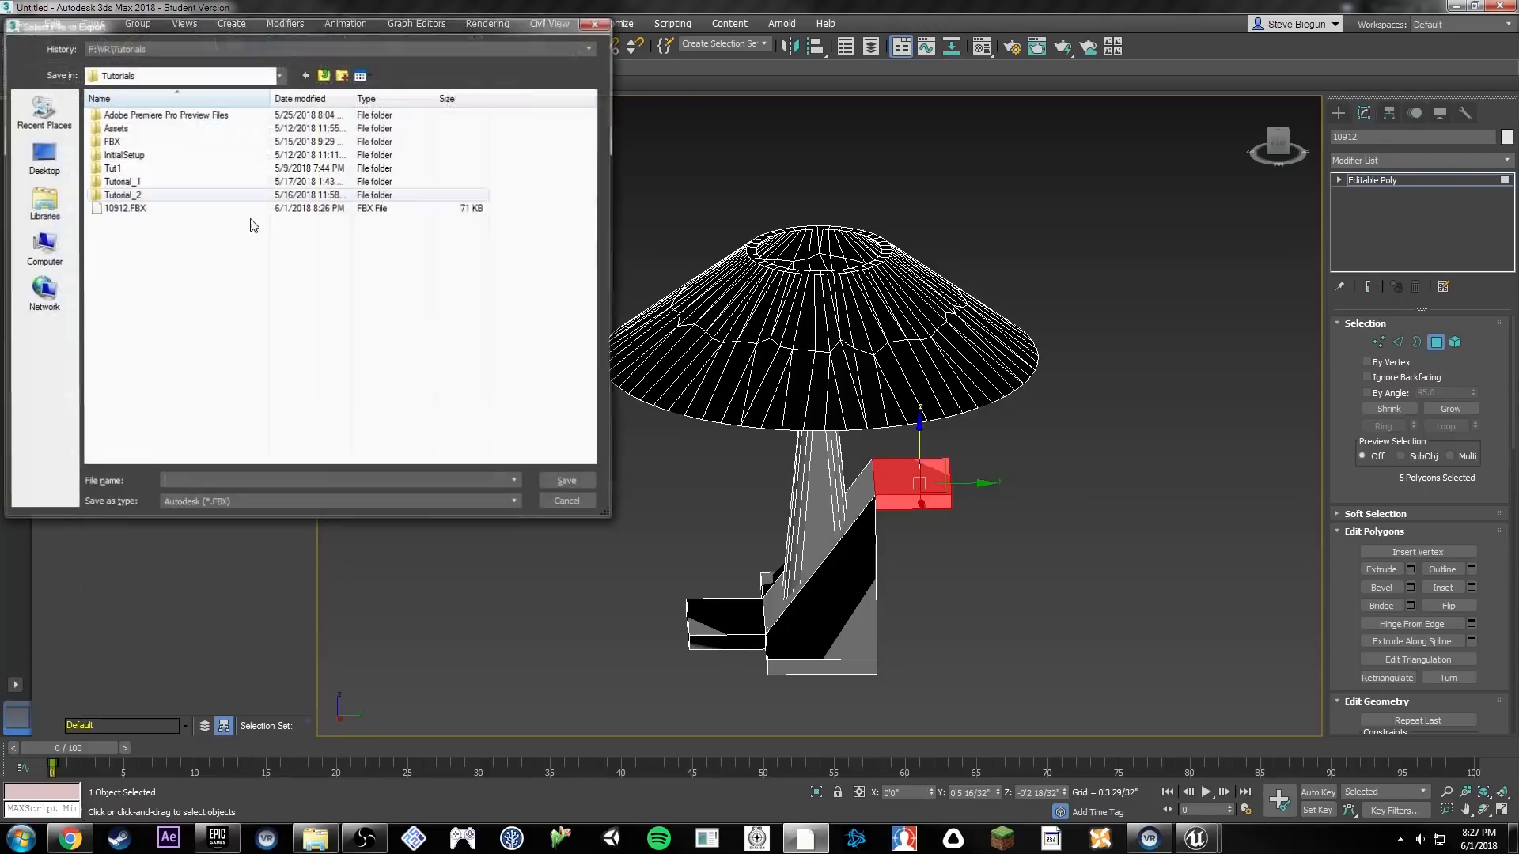
double_click(162, 208)
left_click(801, 469)
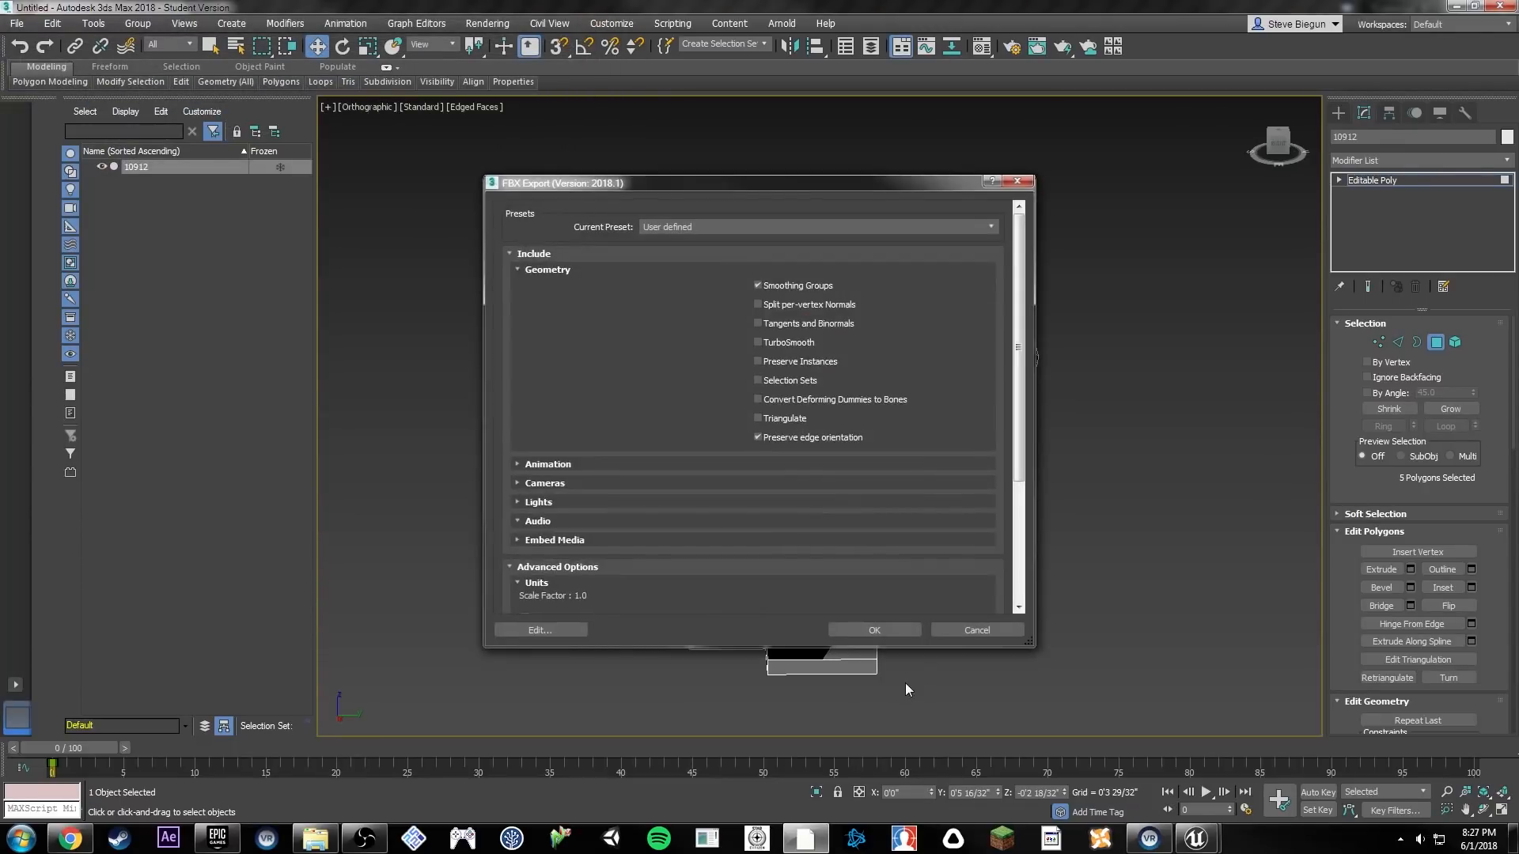
left_click(896, 632)
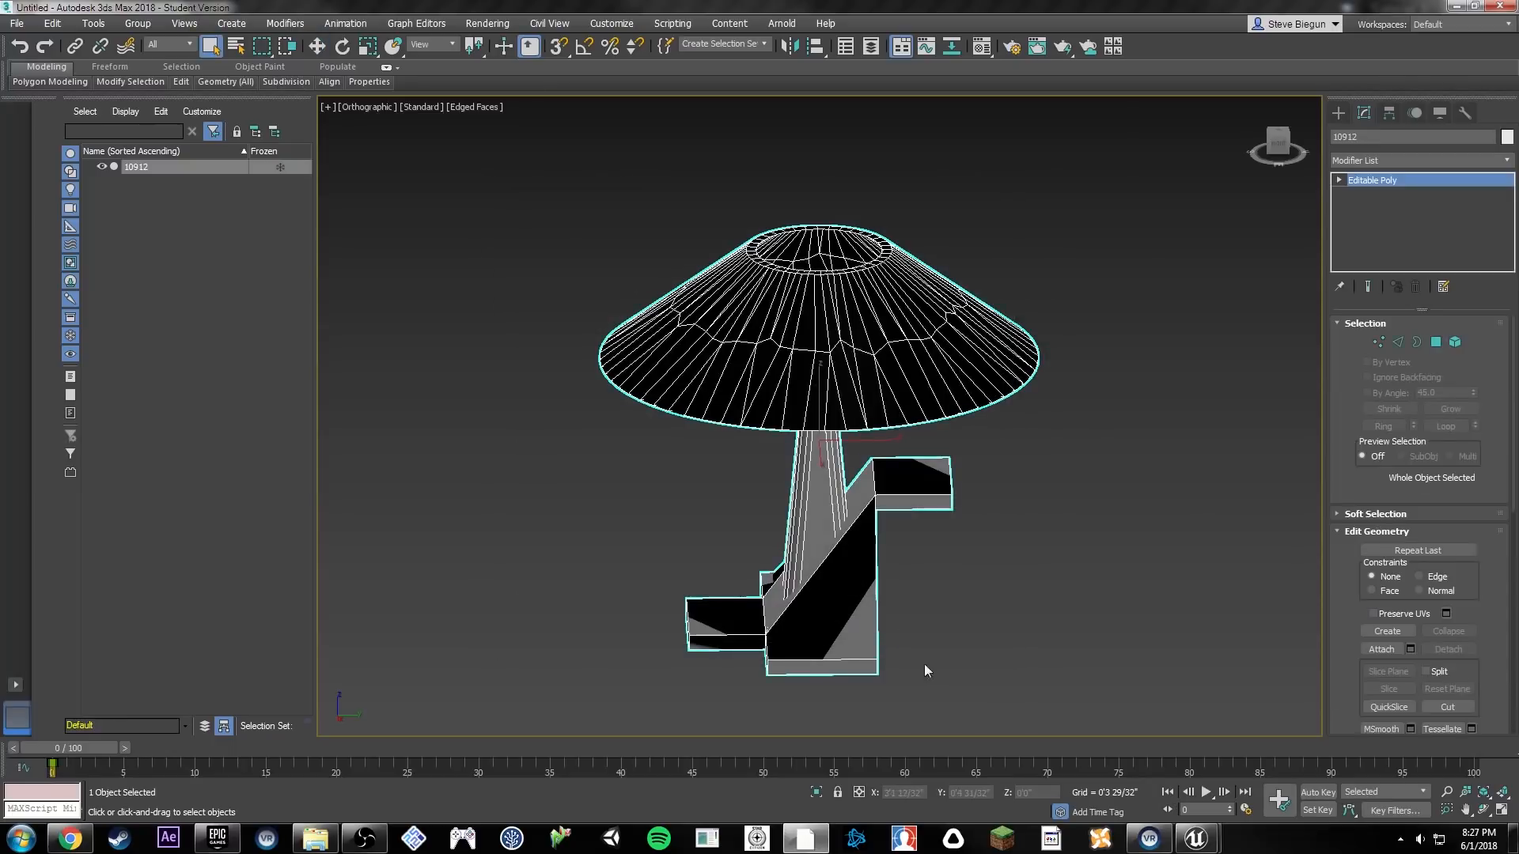
Step: Switch back to the Tutorial_2 Unreal Editor and reimport the 10912 lamp mesh
left_click(1194, 840)
right_click(755, 715)
left_click(843, 376)
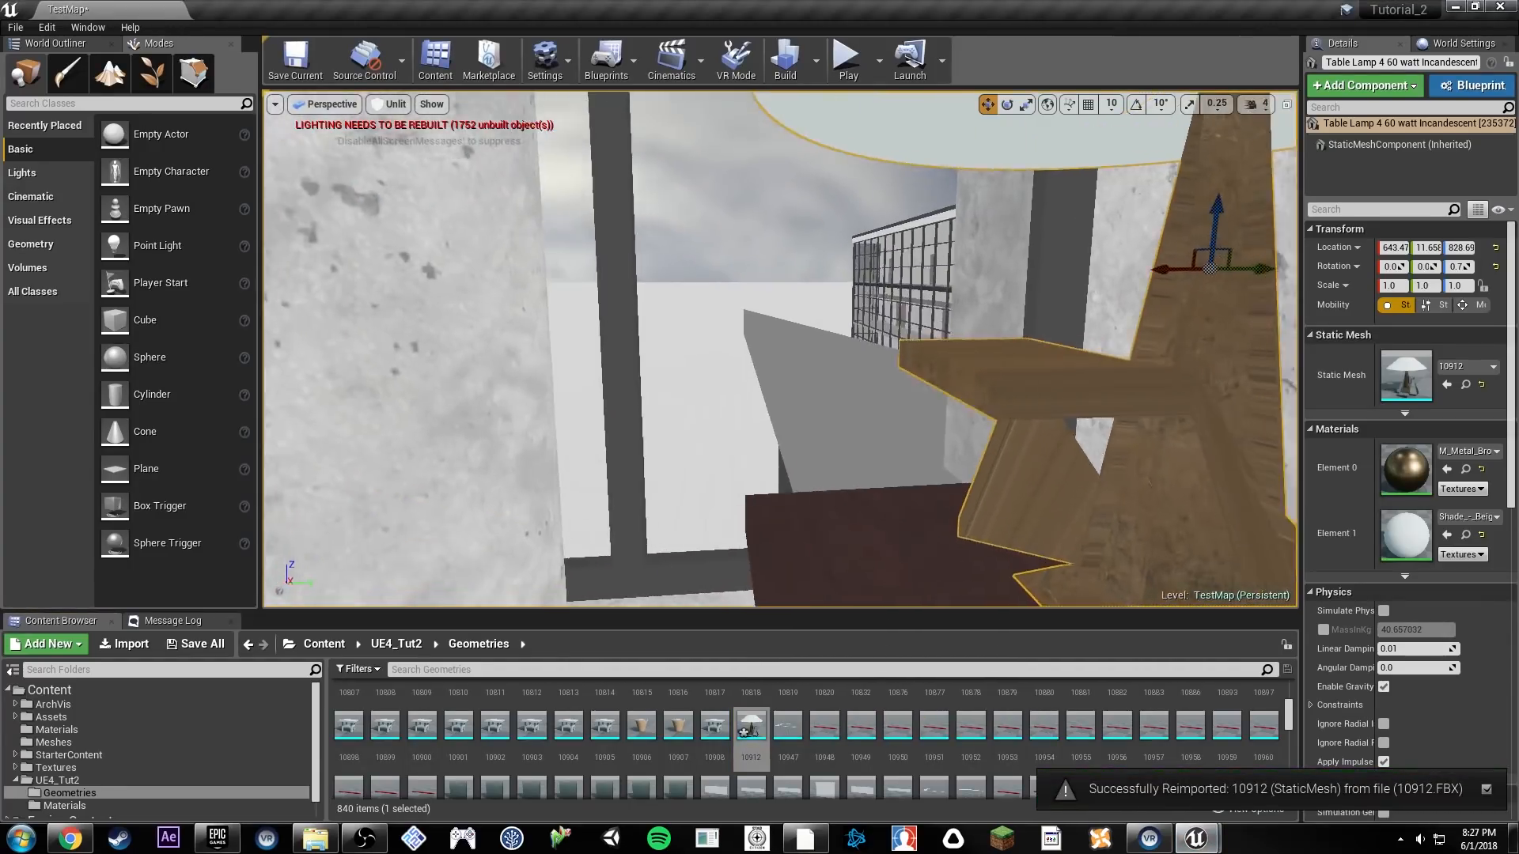
Step: Examine the lamp's raised arm and the material mapping on its base from all sides in the level
right_click_drag(922, 422, 791, 411)
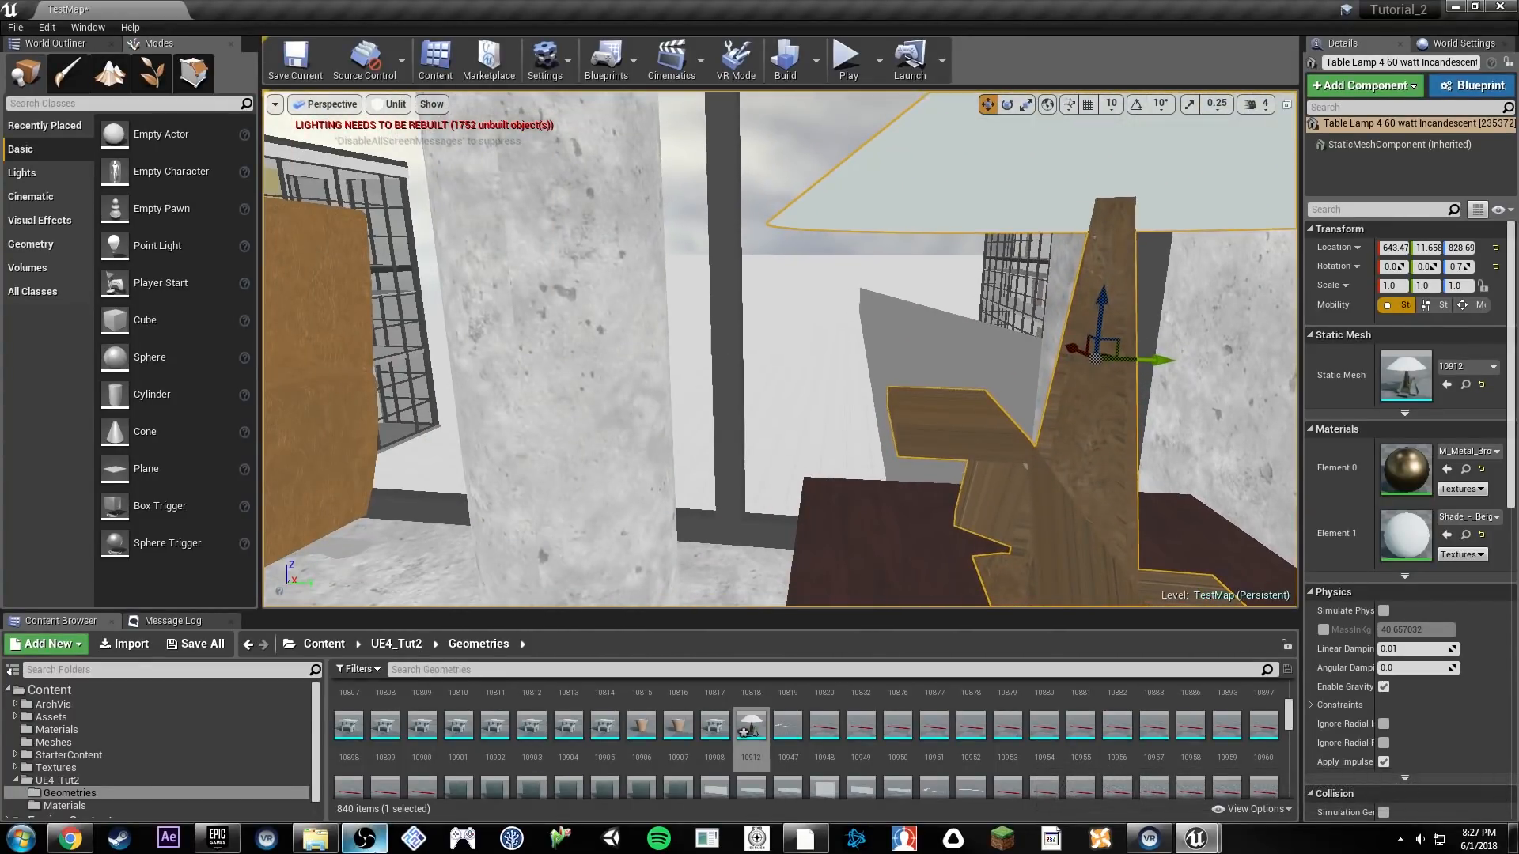
right_click_drag(953, 483, 508, 516)
right_click_drag(880, 342, 1147, 341)
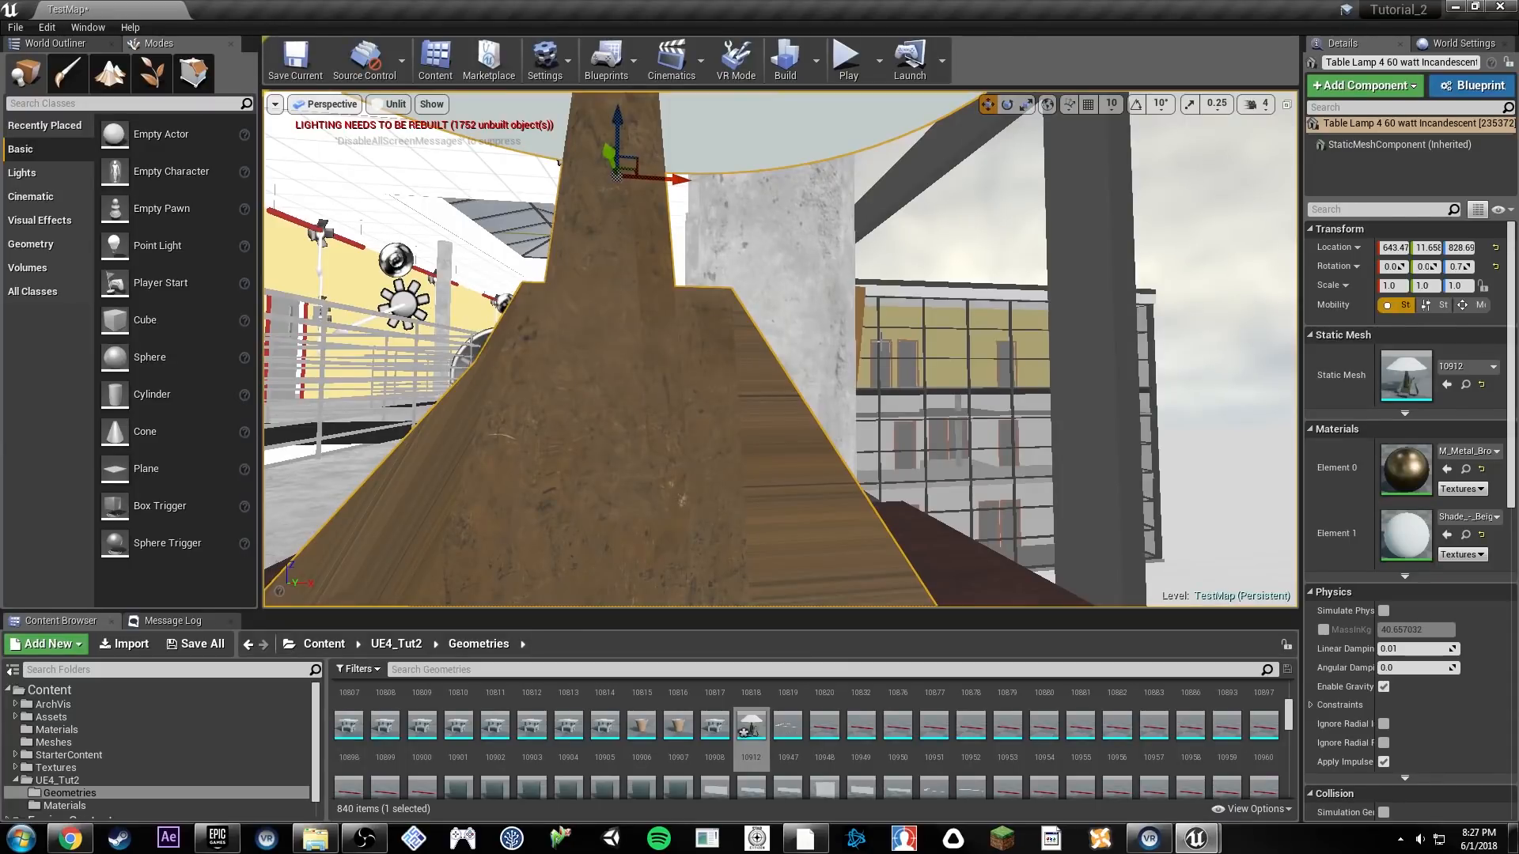
right_click_drag(672, 325, 941, 336)
right_click_drag(772, 344, 711, 340)
right_click_drag(916, 397, 1146, 394)
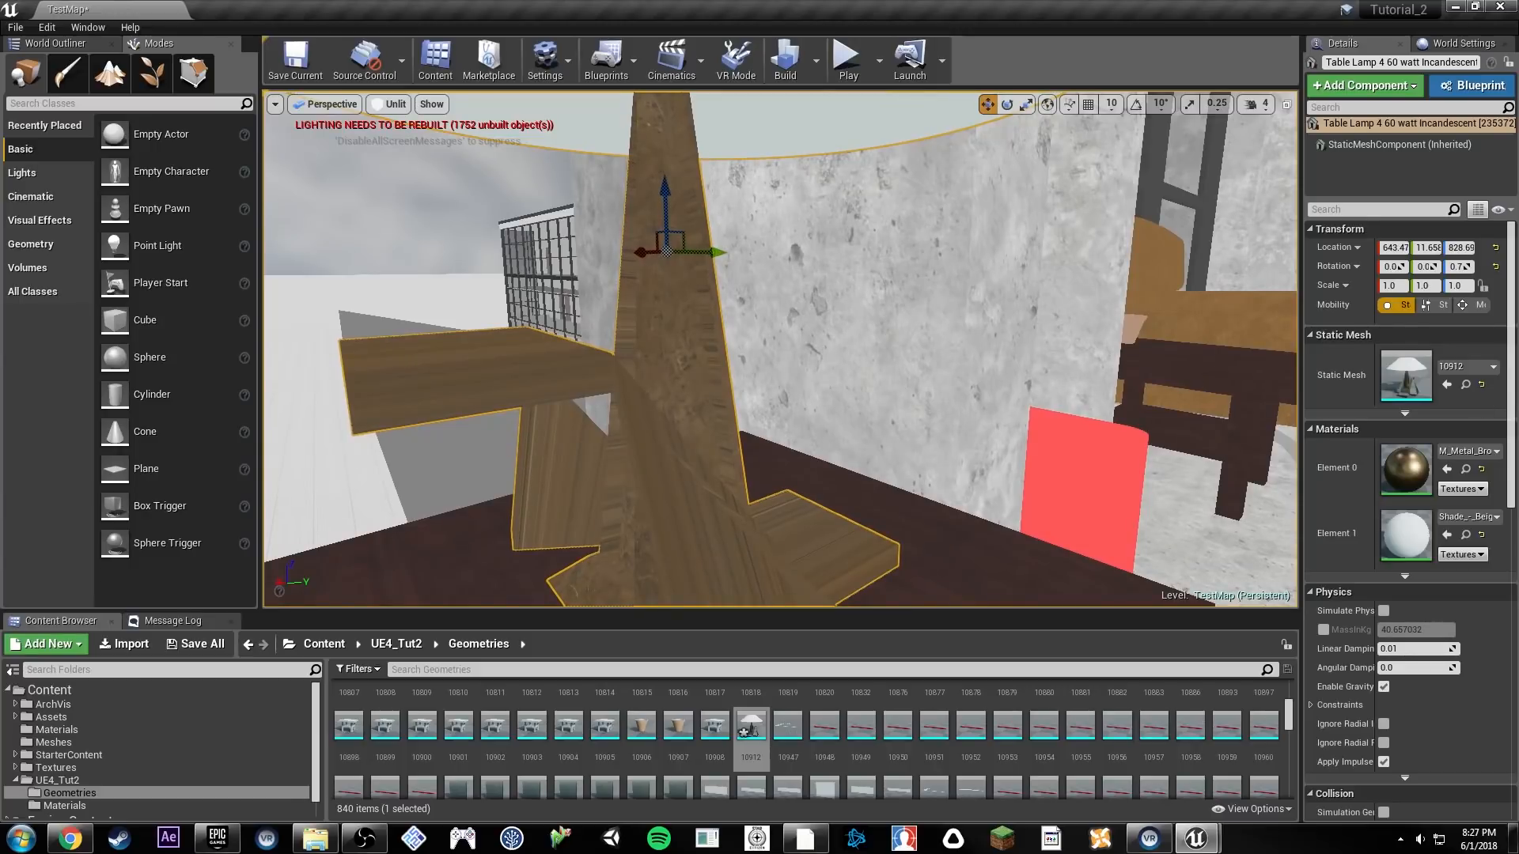
right_click_drag(1098, 421, 1424, 208)
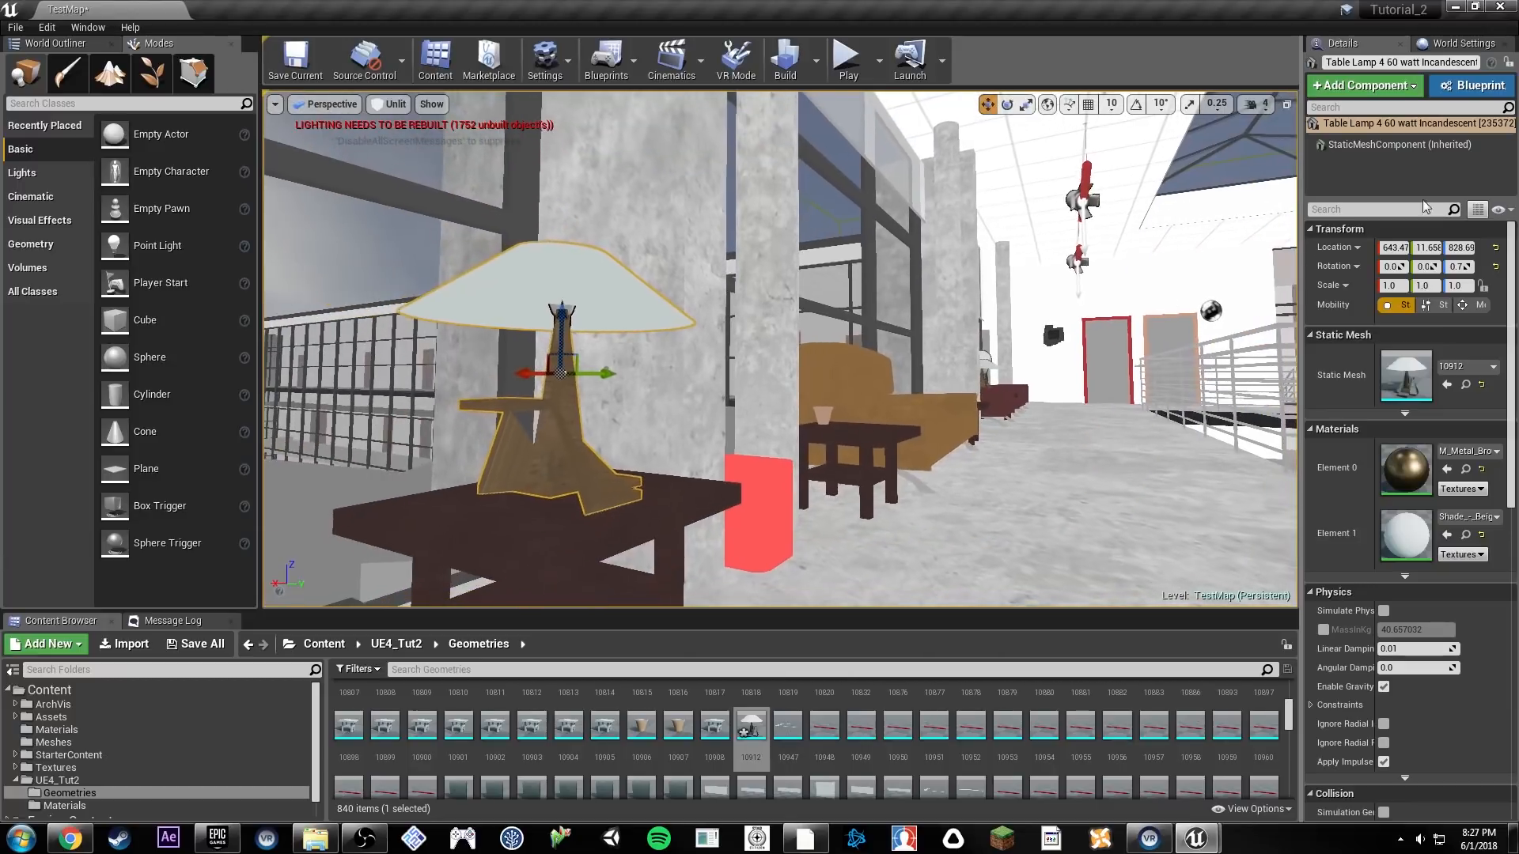
Step: Minimize the Tutorial_2 editor, switch to the Tavern Unreal Editor project and look around the tavern interior
left_click(1456, 7)
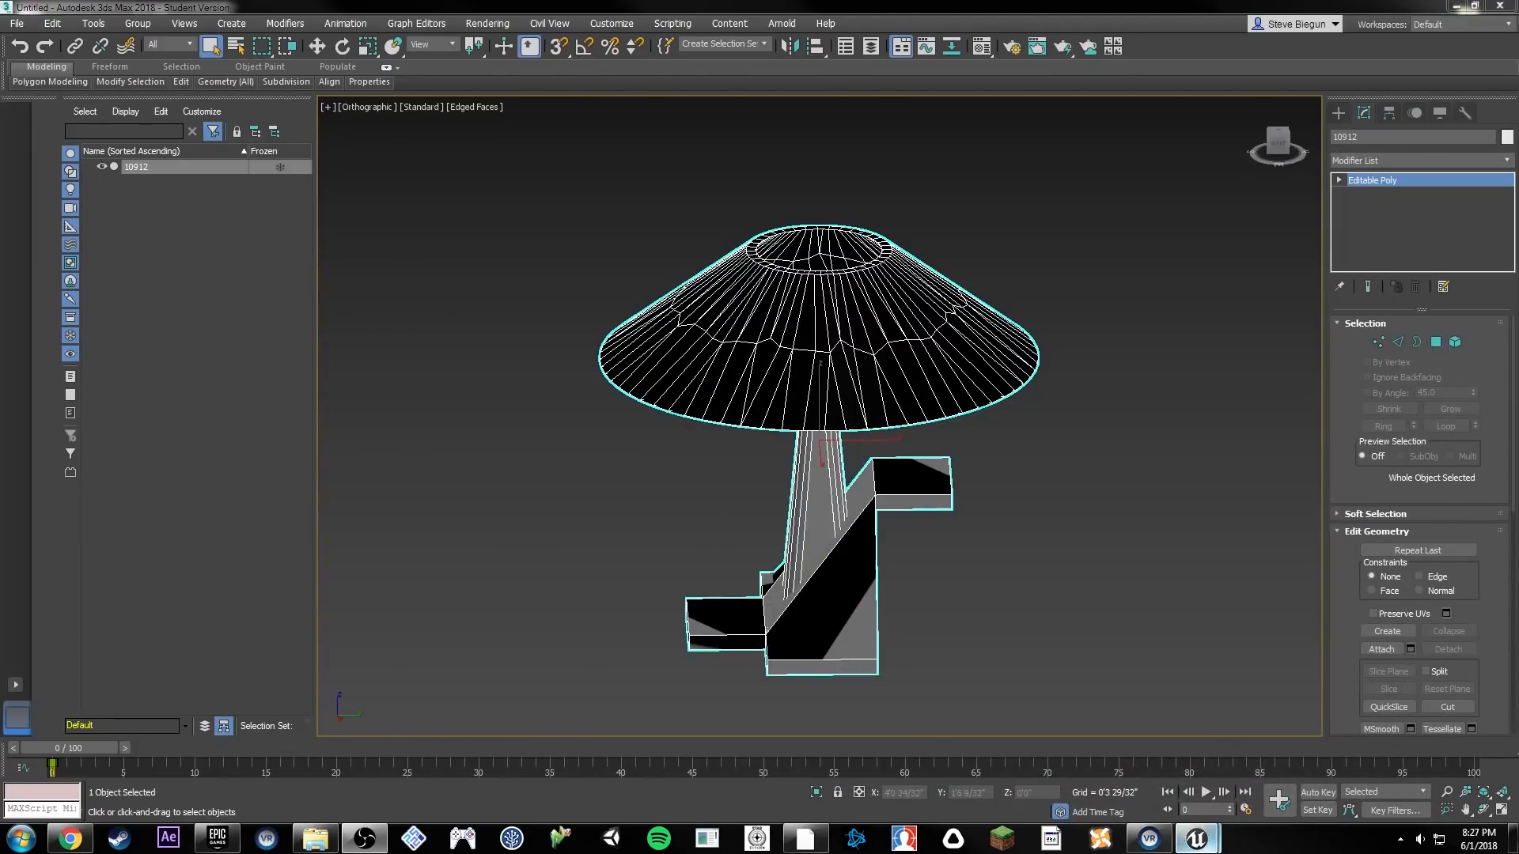
mouse_move(1195, 838)
left_click(1307, 715)
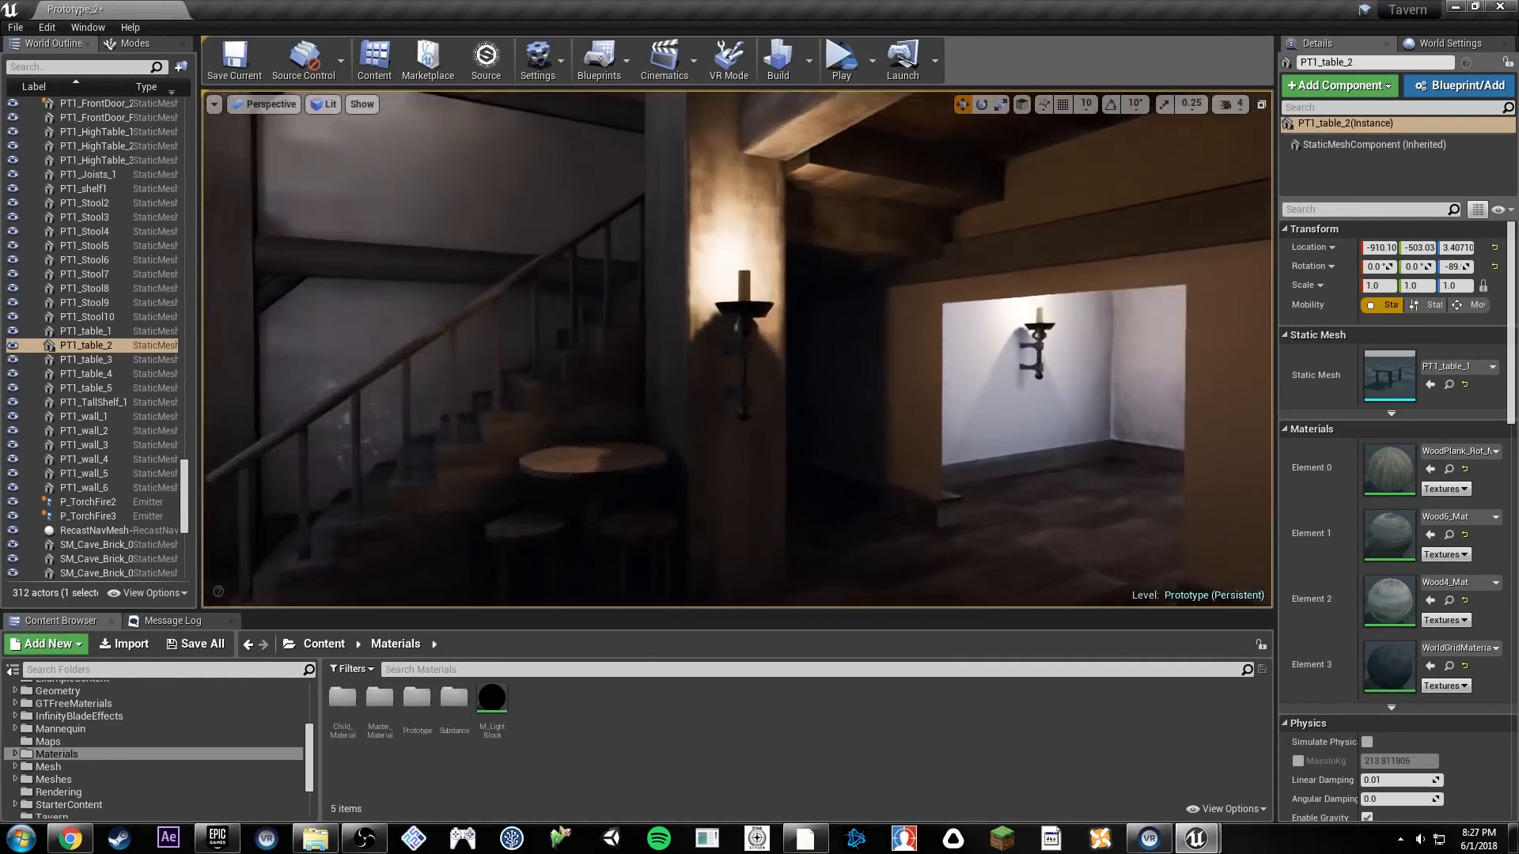
right_click_drag(737, 350, 783, 316)
right_click_drag(916, 358, 855, 336)
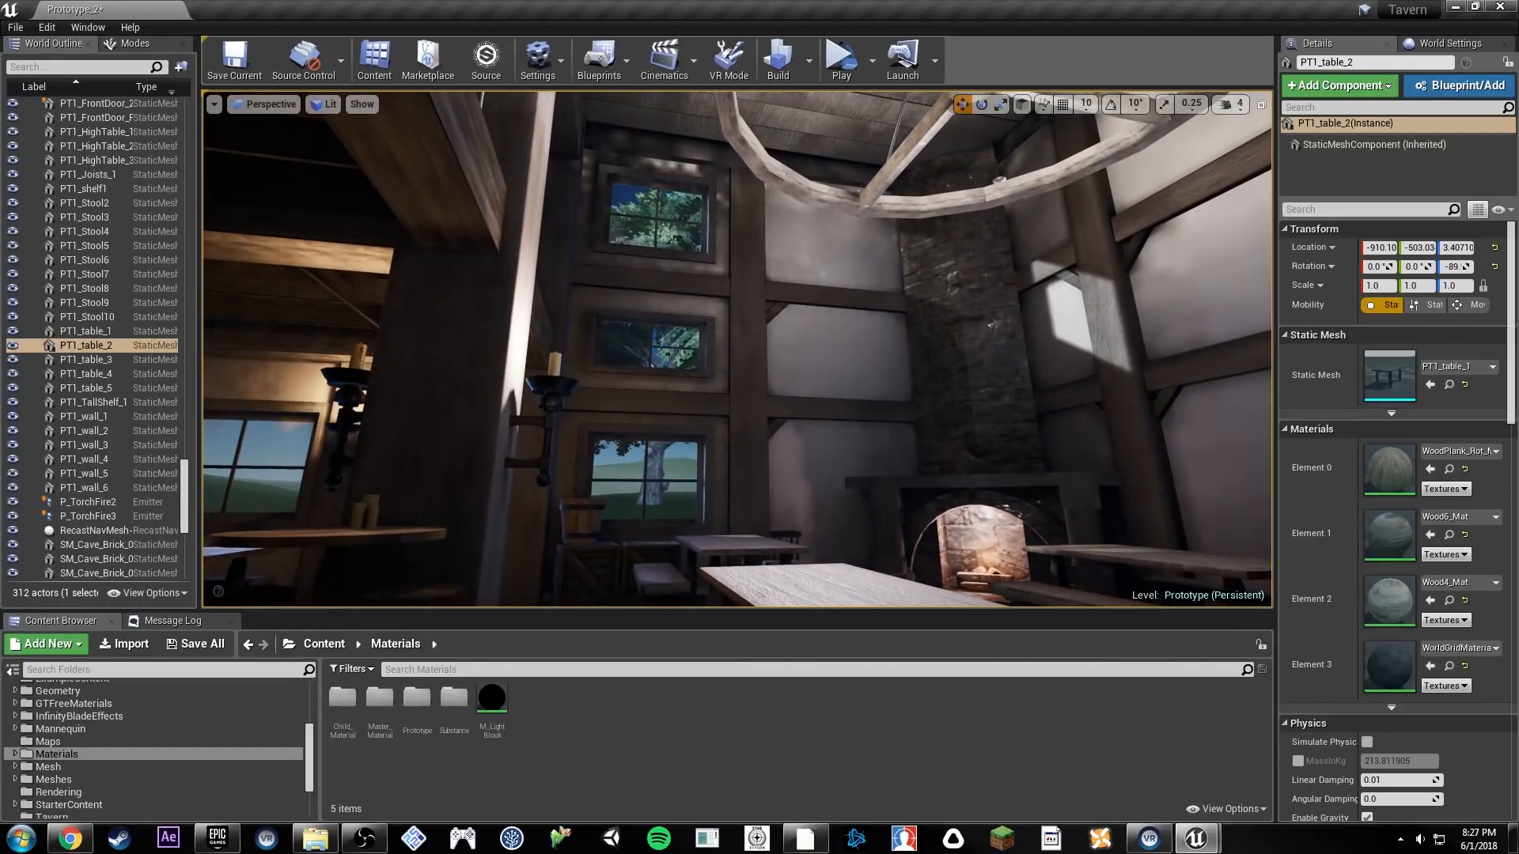